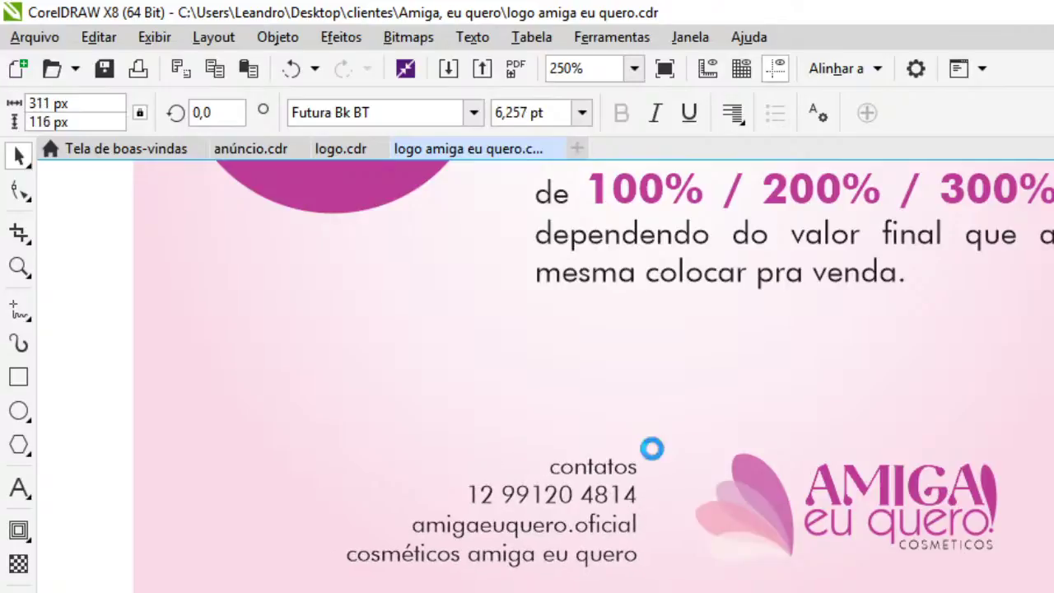
Nudge the Amiga eu quero logo slightly down and away from the contact text
click(776, 527)
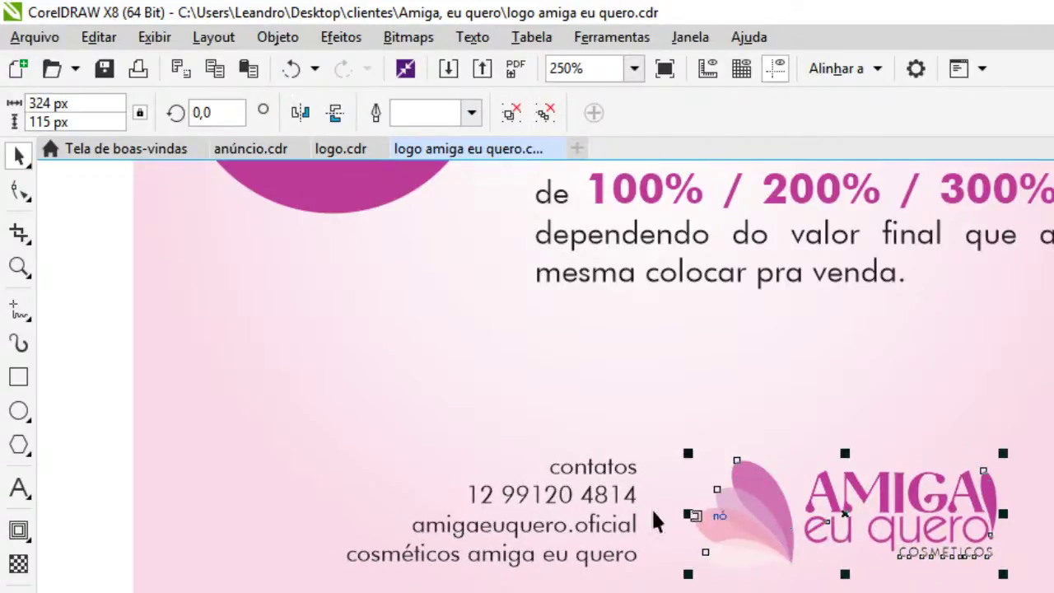
scroll(650, 507, up, 3)
drag(887, 488, 899, 500)
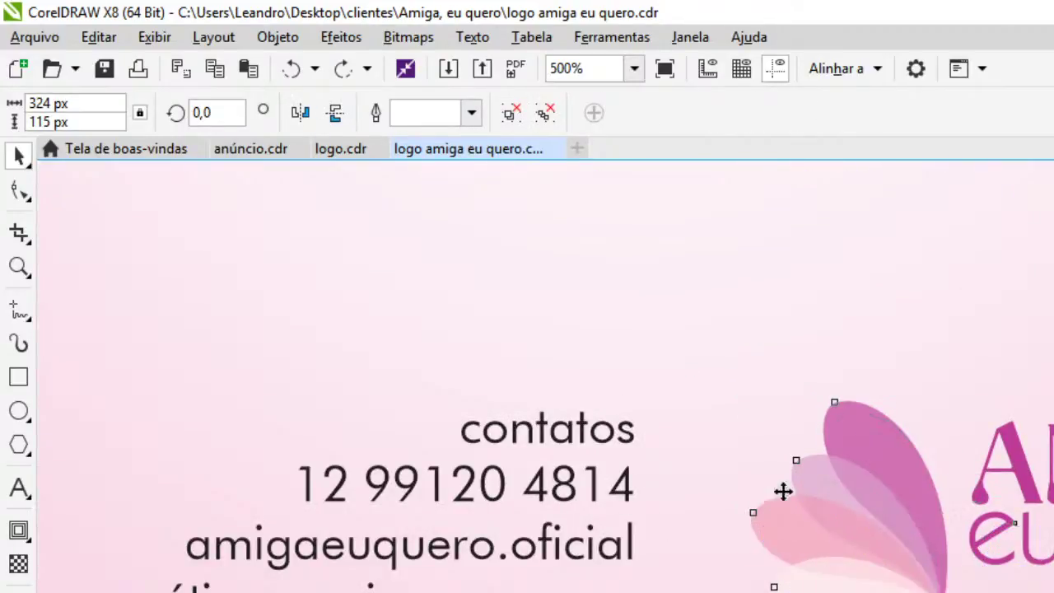
click(782, 492)
Capitalise the first letter of the contact block's heading so it reads "Contatos"
click(21, 488)
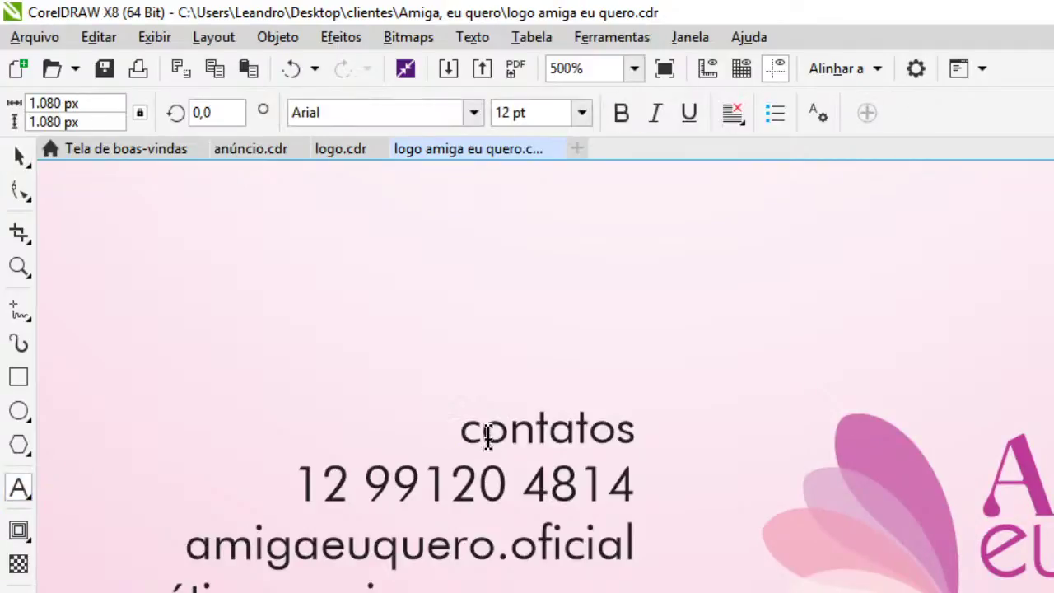
click(482, 430)
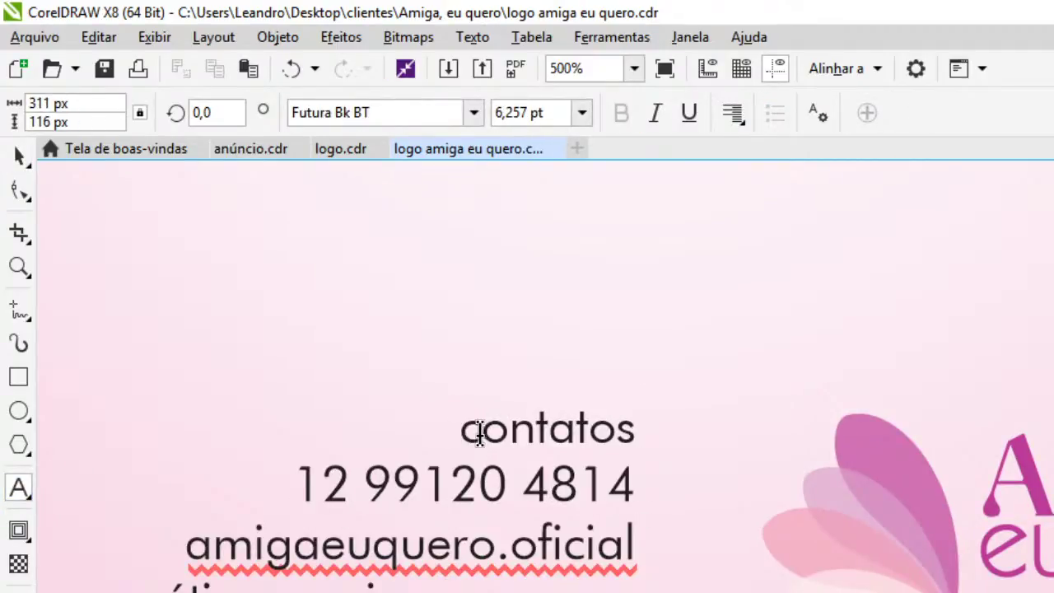
text(C)
click(19, 157)
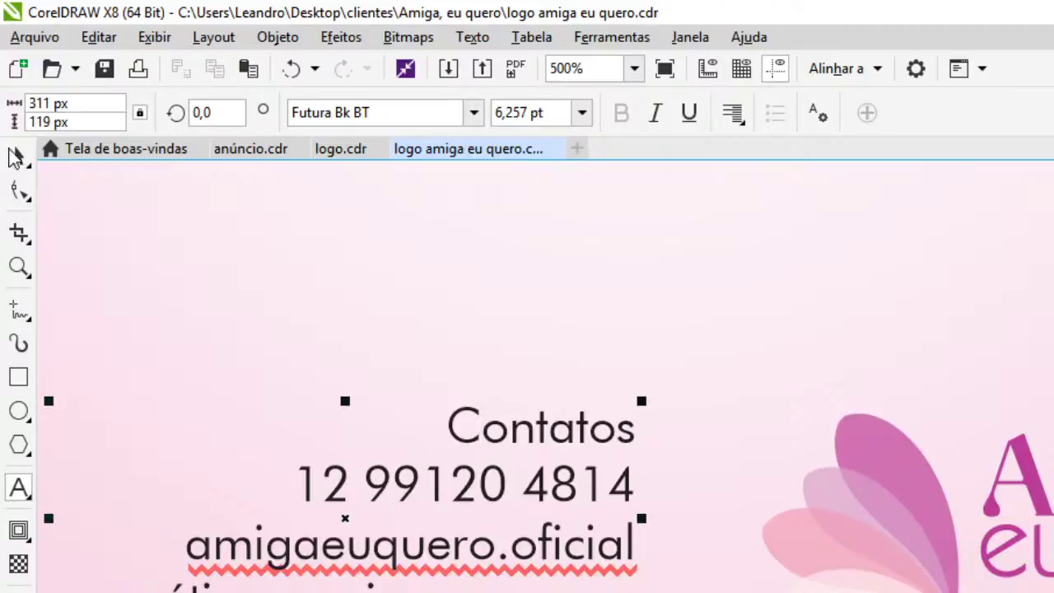
Move the logo slightly closer to the contact text
scroll(1030, 487, down, 1)
scroll(983, 559, up, 1)
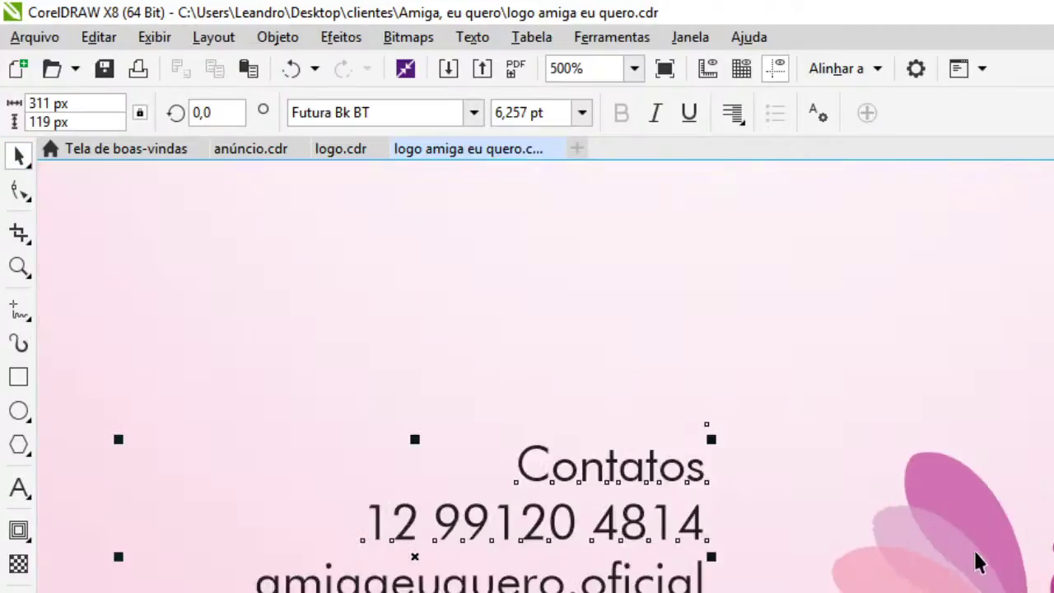
click(953, 552)
Group the contact text with the logo and centre the group horizontally on the pink background square
shift+click(699, 540)
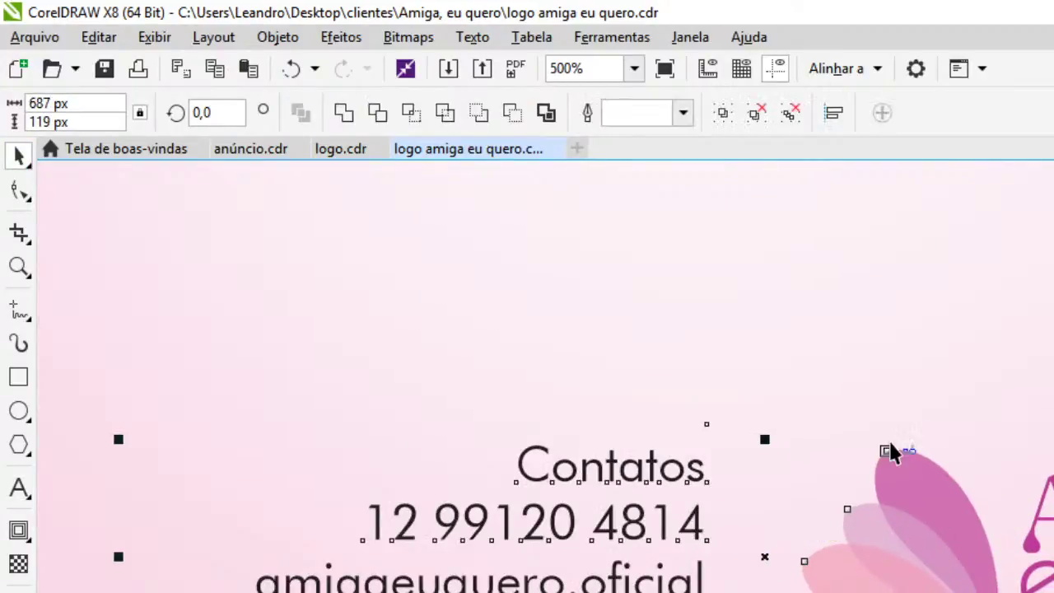
scroll(888, 453, down, 1)
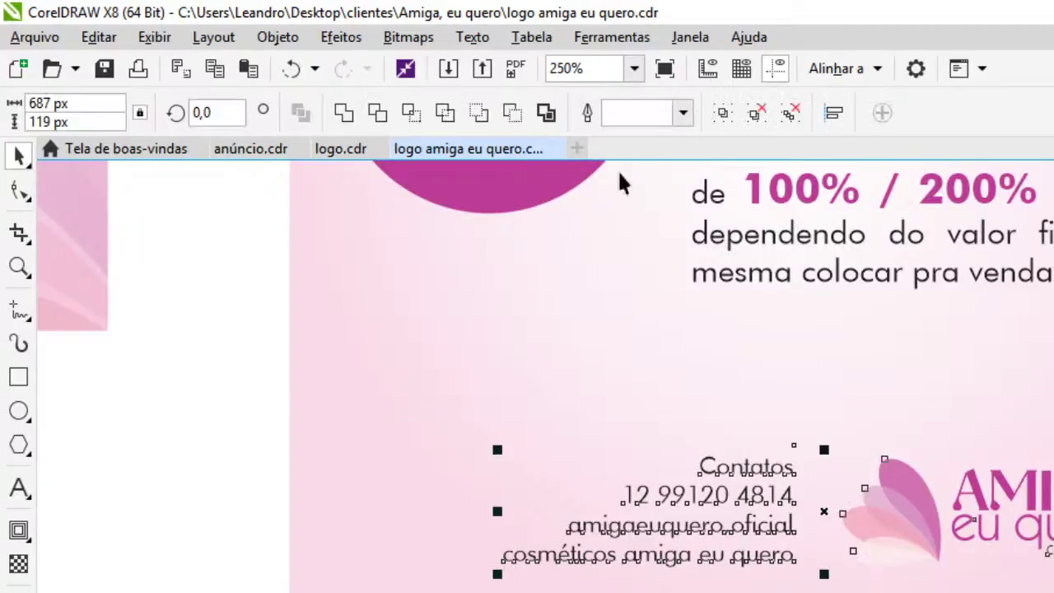
click(721, 112)
shift+click(989, 414)
key(c)
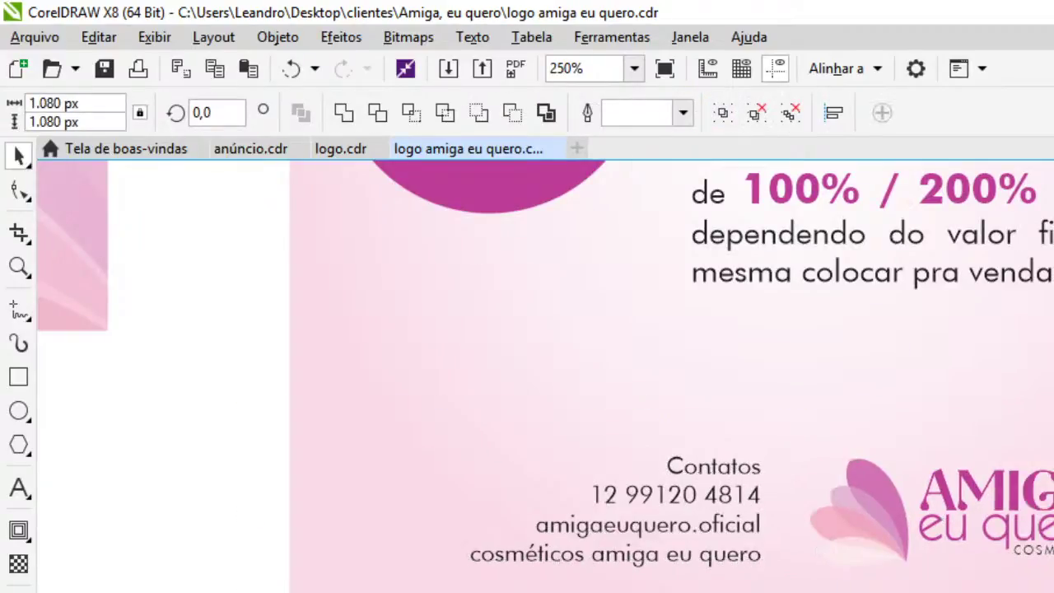
key(Escape)
Scale the contact-and-logo group down slightly and move it lower on the pink background
click(906, 519)
key(Tab)
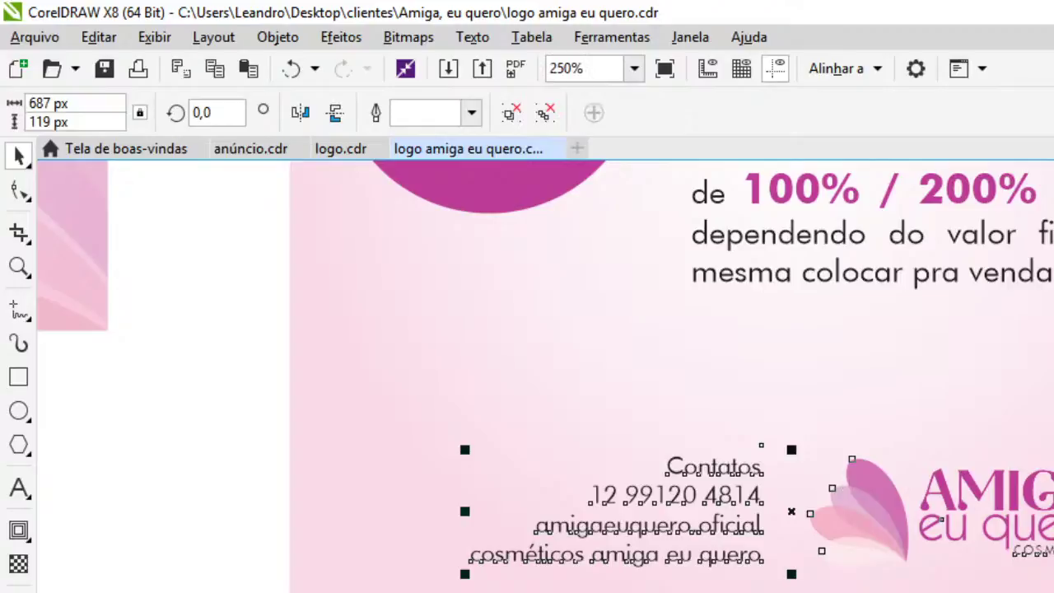
mouse_move(1052, 573)
mouse_down()
mouse_move(1045, 560)
mouse_move(1053, 569)
mouse_up()
drag(857, 521, 860, 574)
key(Escape)
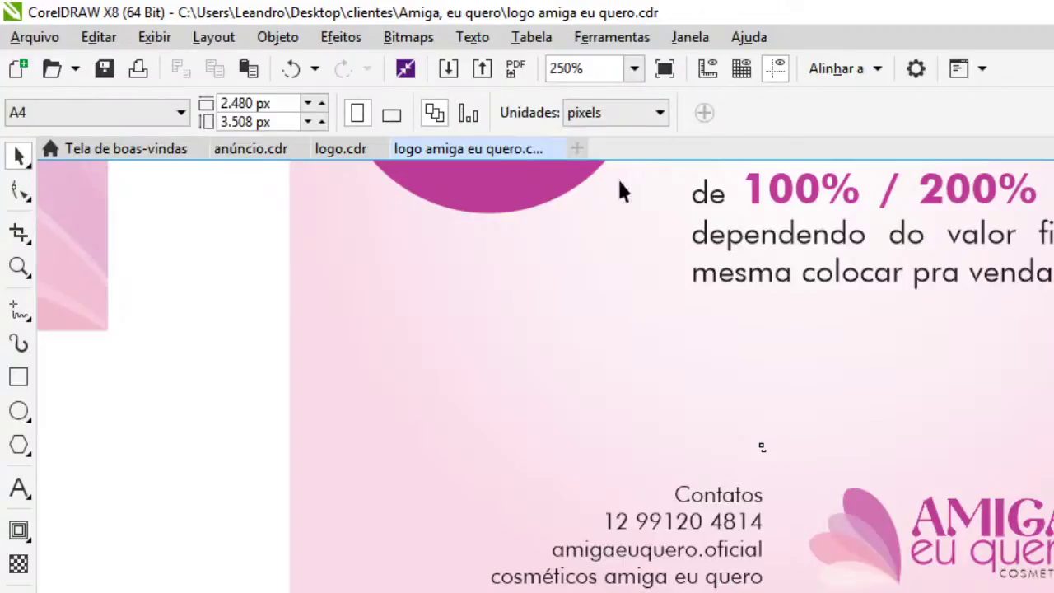
click(451, 73)
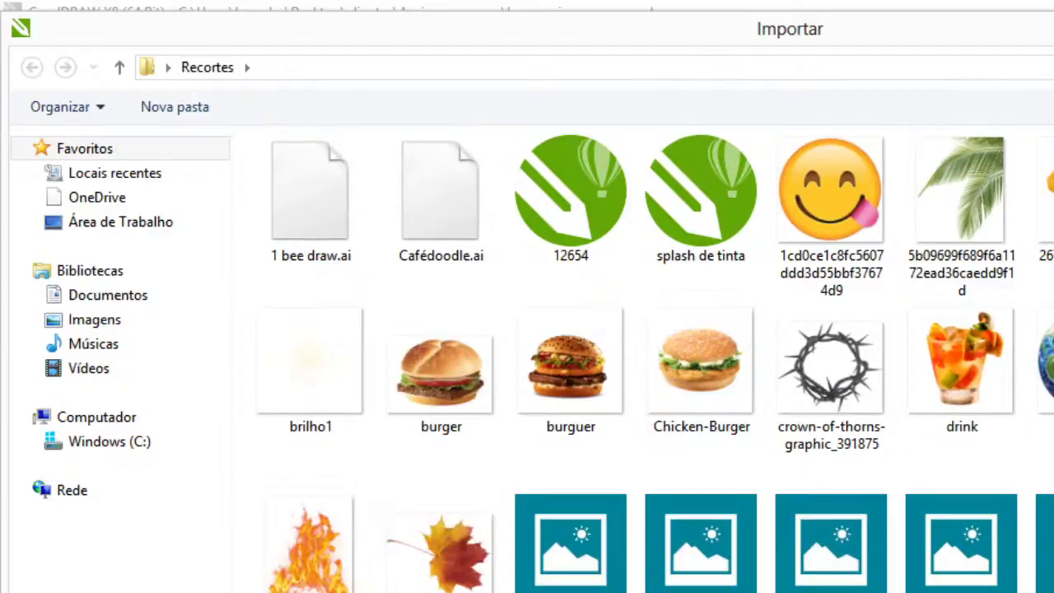
scroll(642, 362, down, 10)
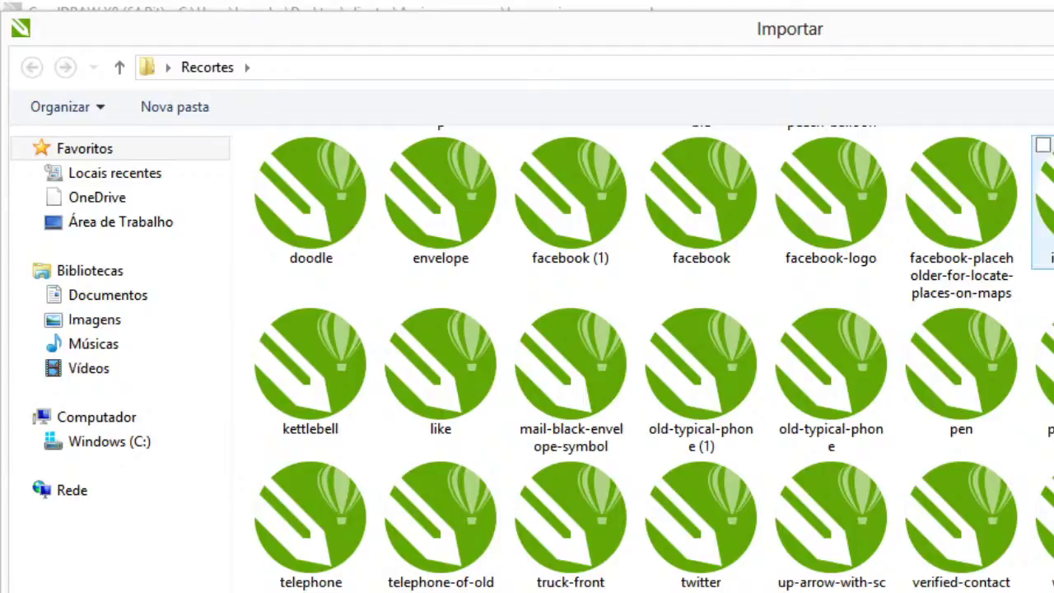
click(1044, 202)
scroll(654, 358, down, 2)
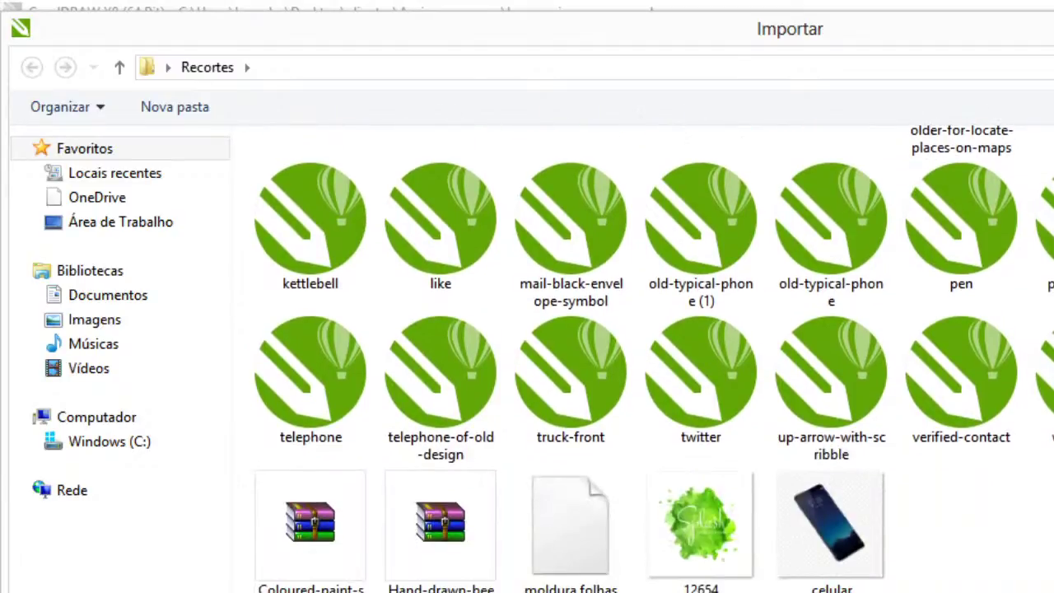
click(1045, 383)
scroll(653, 358, up, 5)
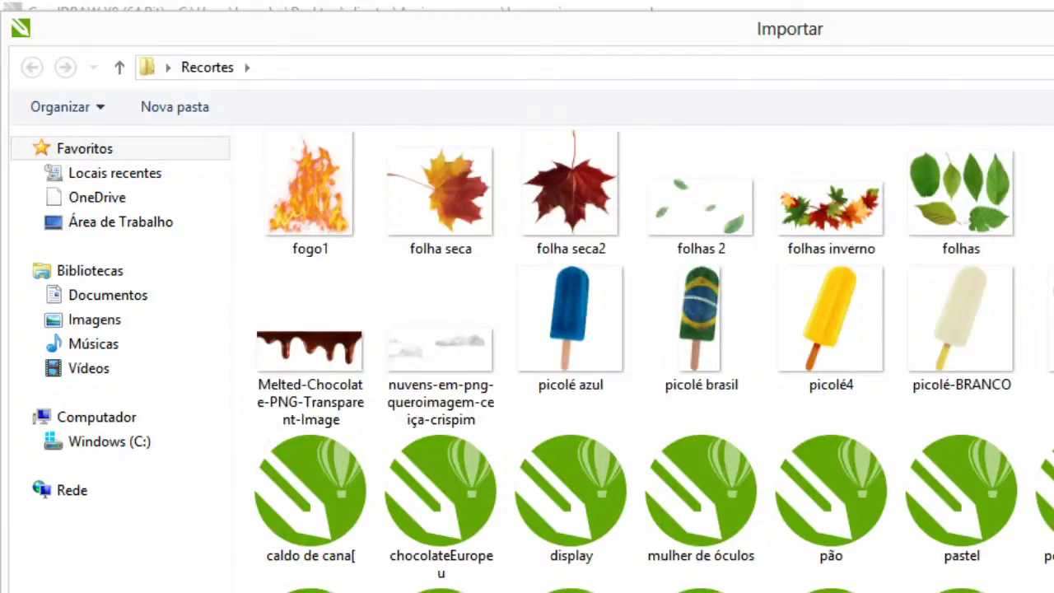
scroll(653, 358, down, 3)
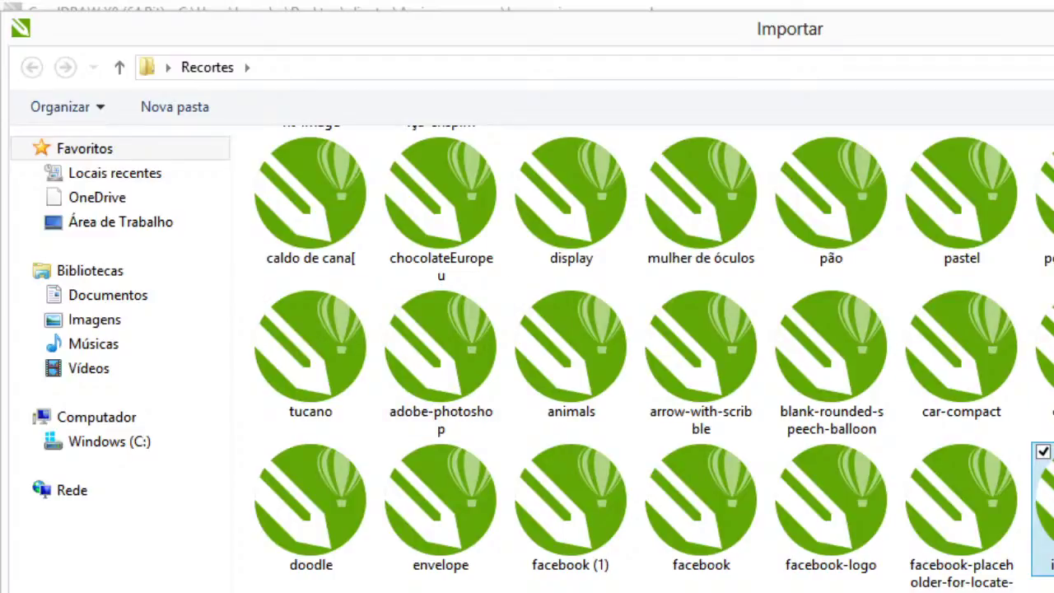
scroll(653, 358, up, 2)
scroll(653, 358, down, 2)
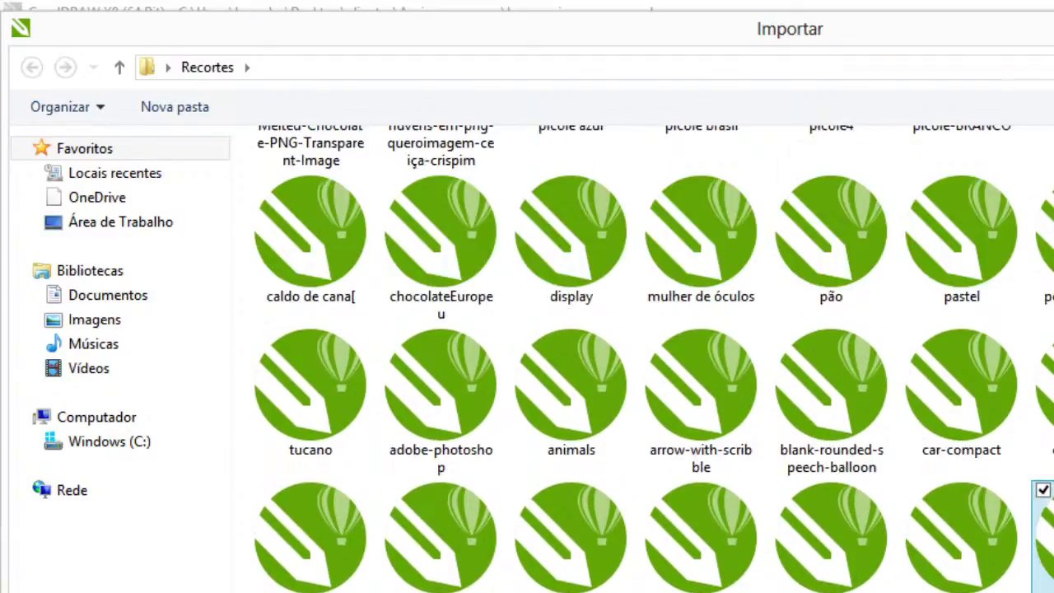
scroll(653, 358, down, 2)
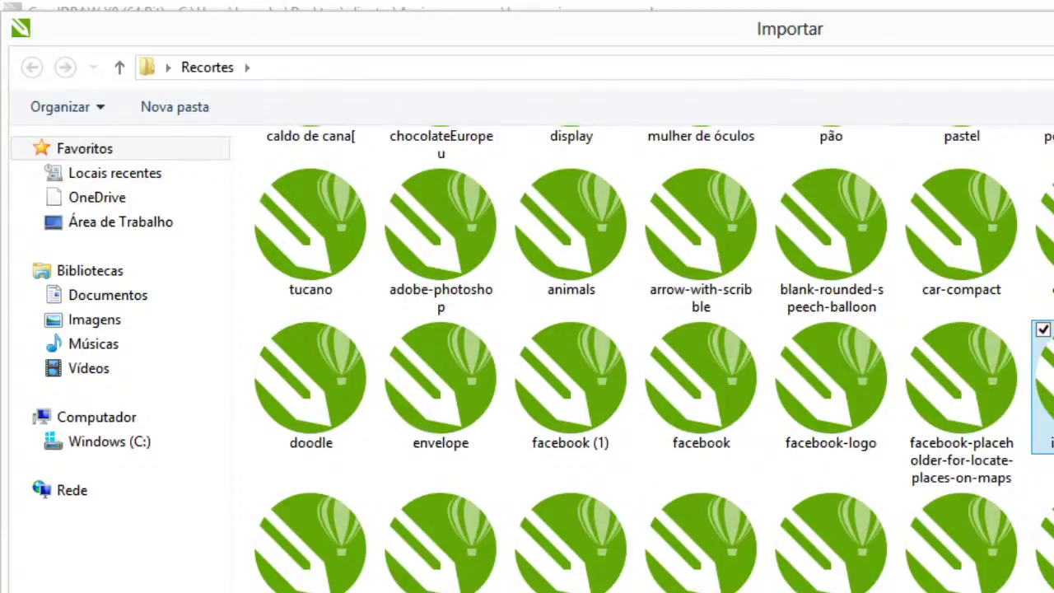
scroll(654, 428, down, 1)
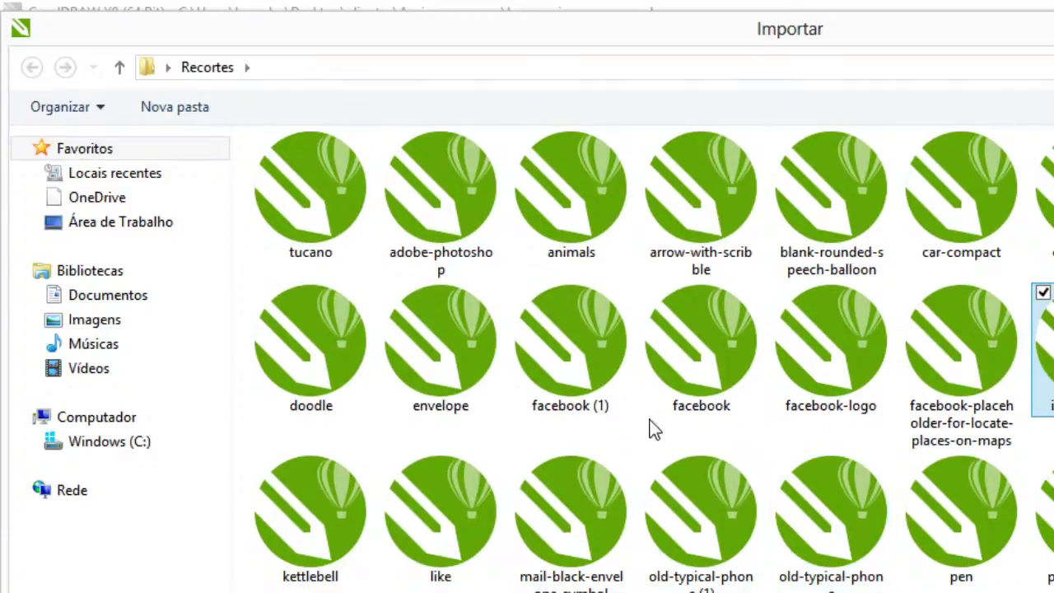
shift+click(559, 381)
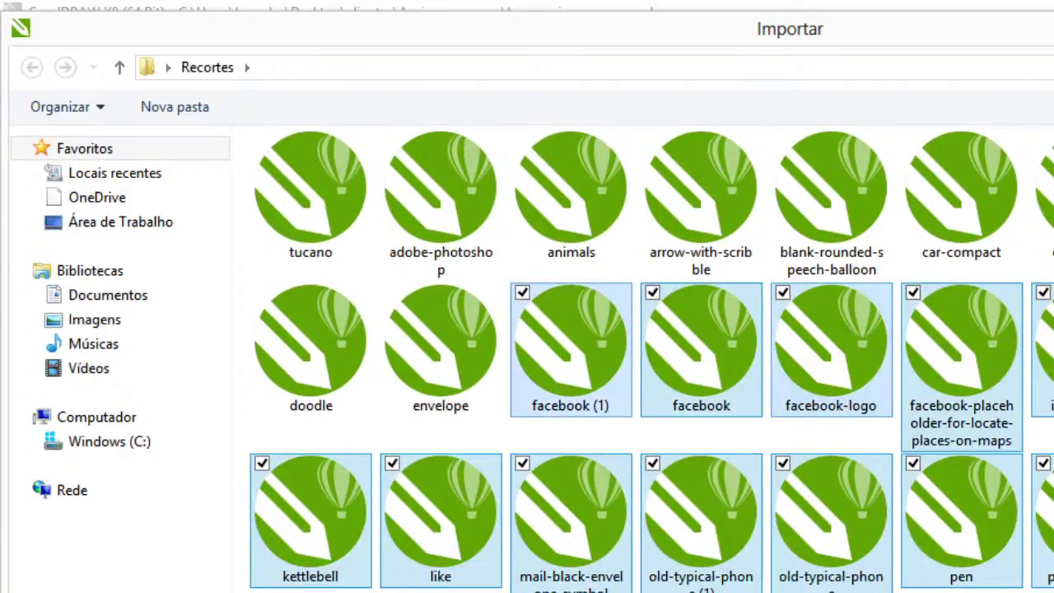
click(1042, 362)
ctrl+click(576, 366)
scroll(1042, 371, down, 3)
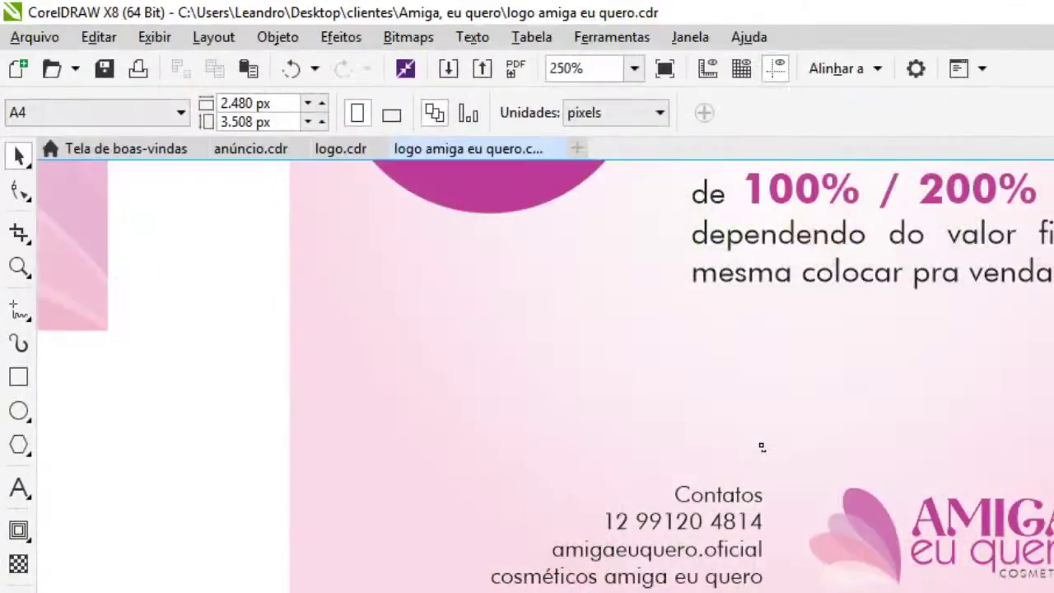
click(486, 183)
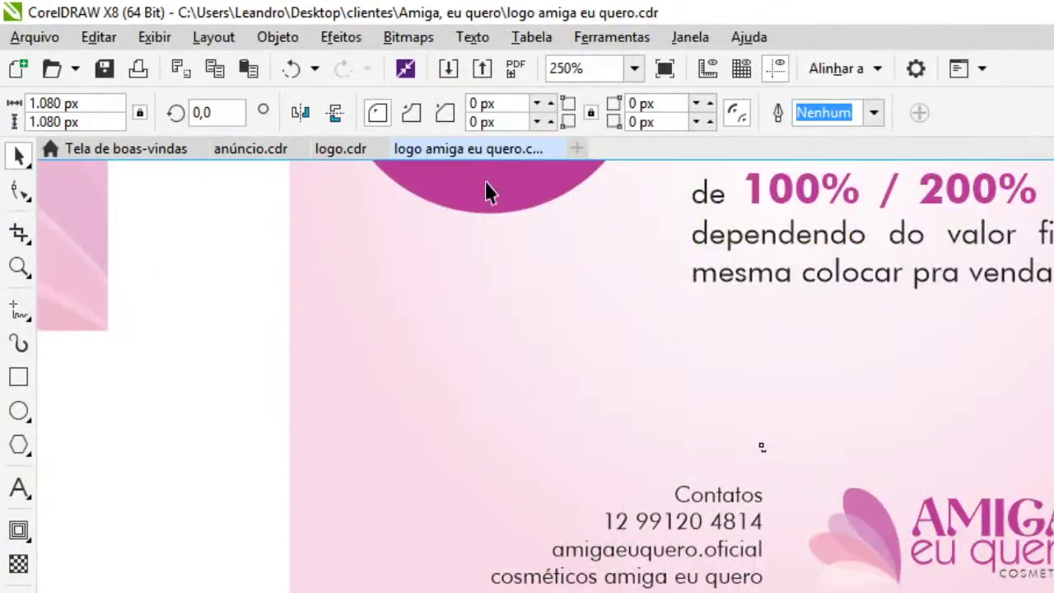
click(270, 240)
Import the Instagram, "facebook (1)" and WhatsApp icon files together from the Recortes folder onto the page
key(ctrl+i)
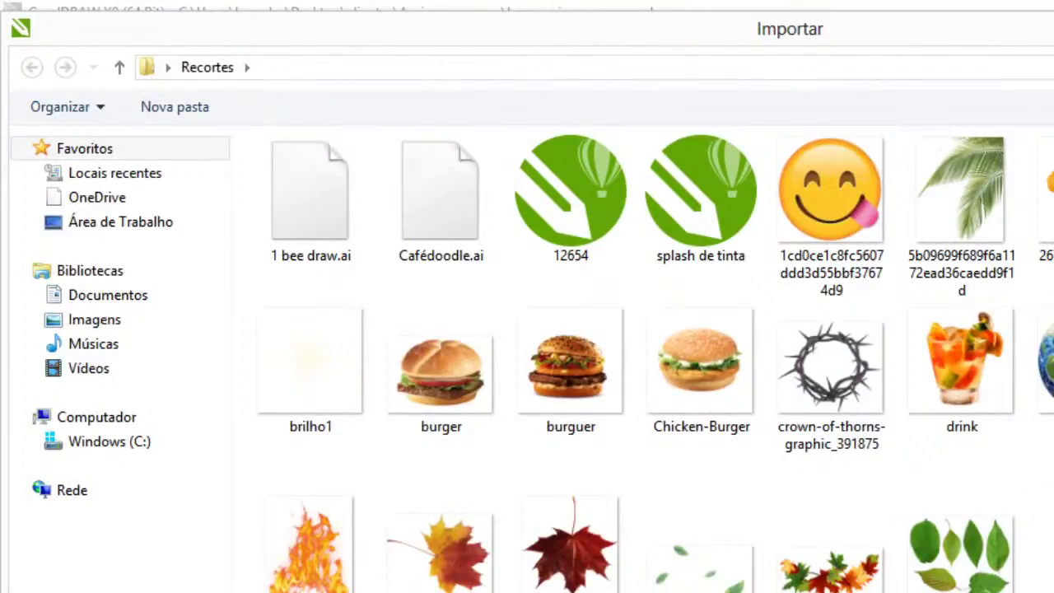
scroll(653, 358, down, 10)
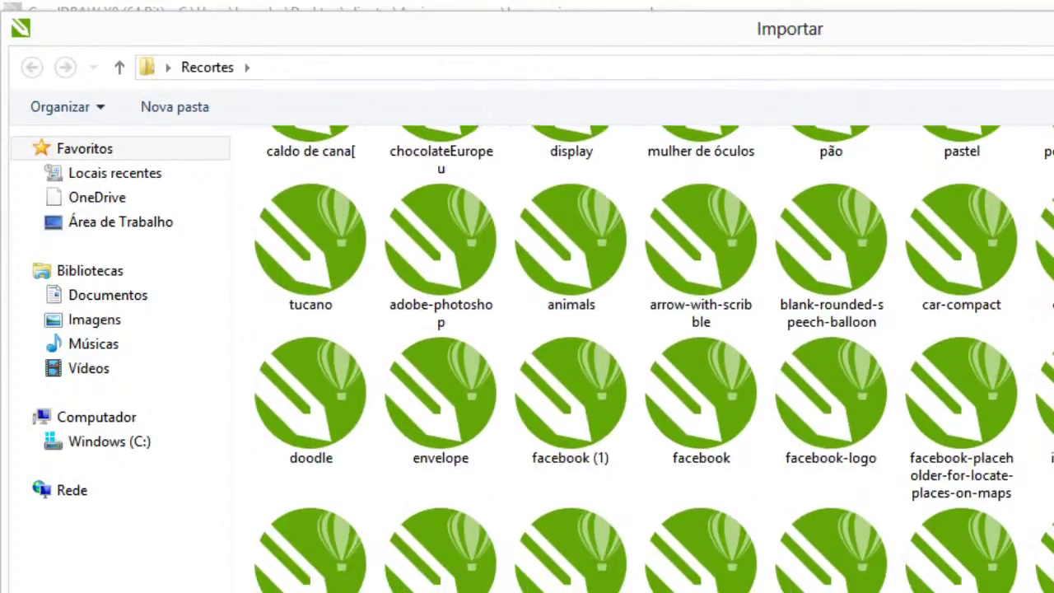
click(1043, 396)
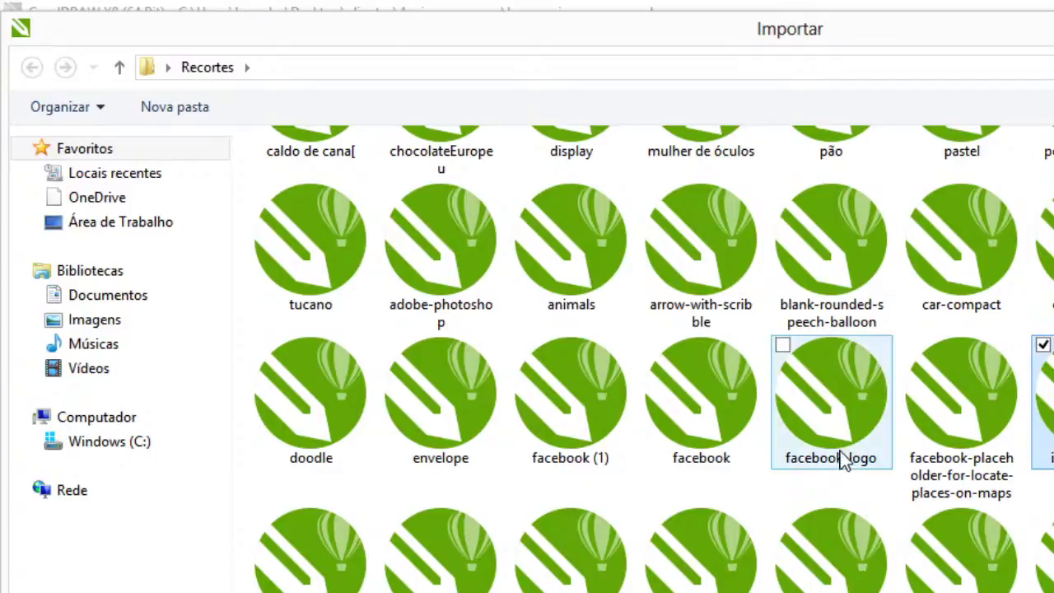
ctrl+click(600, 436)
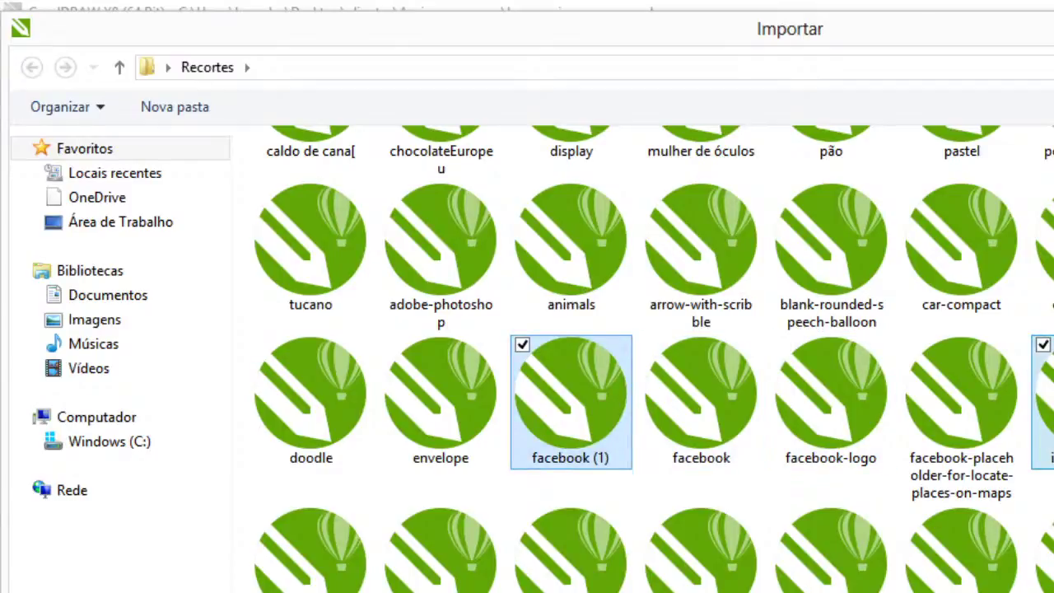
scroll(954, 521, down, 4)
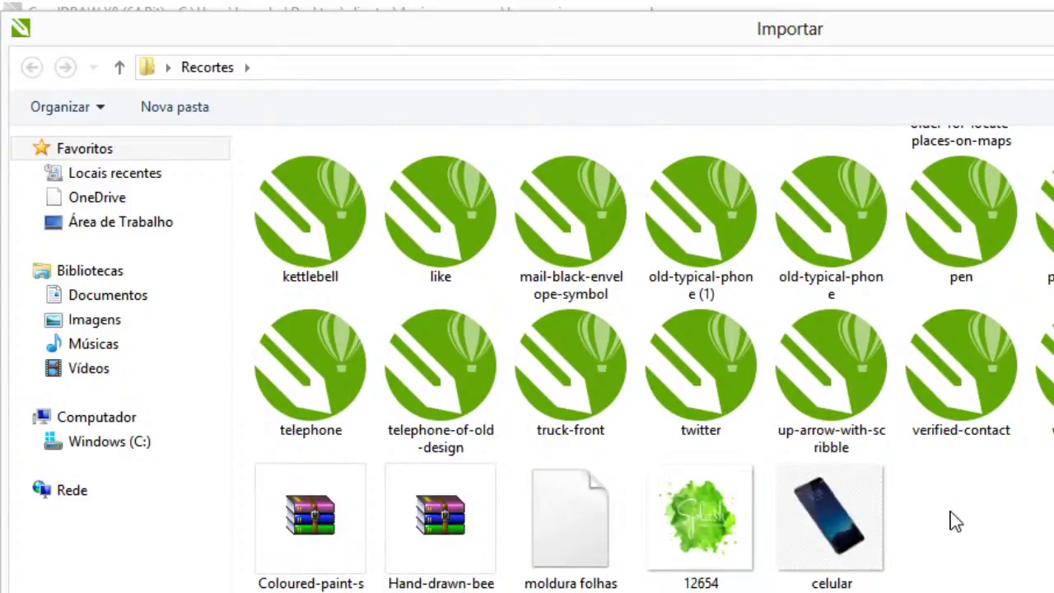
ctrl+click(1044, 370)
key(Return)
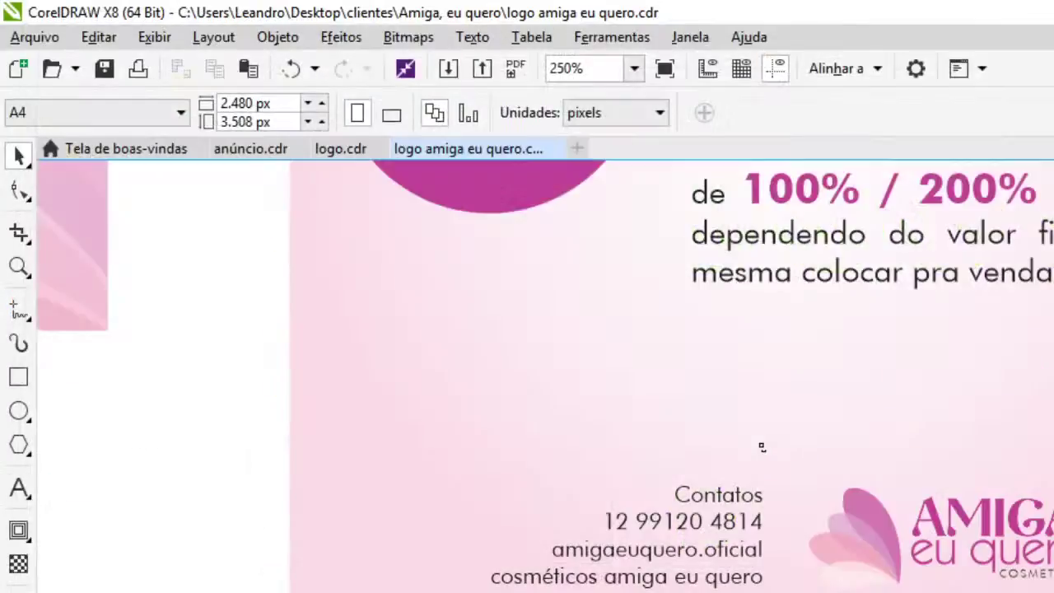
key(Return)
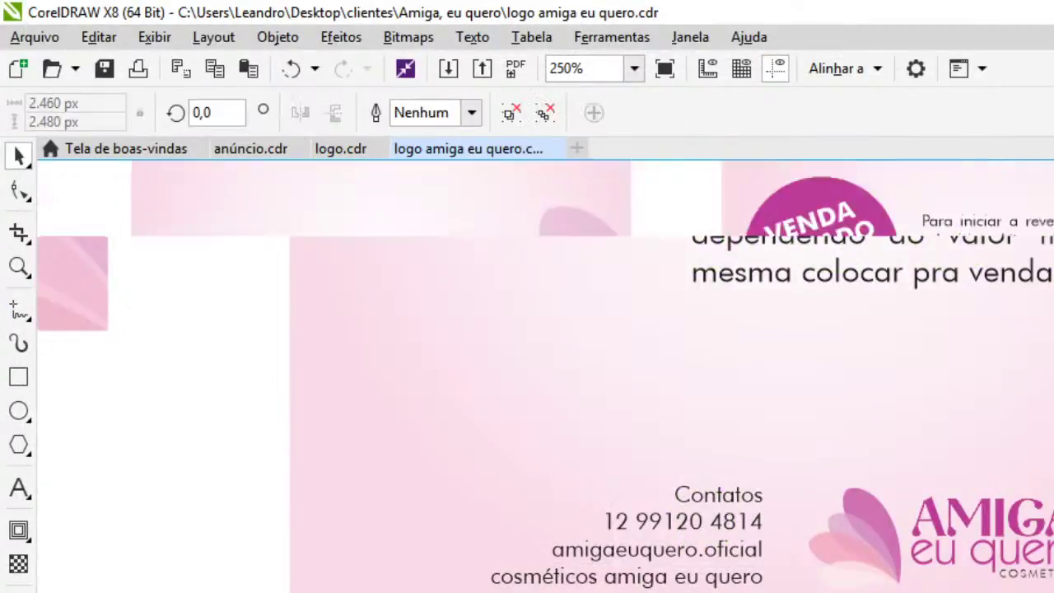
Scale the three imported social media icons down to about 441 by 450 px overall
scroll(543, 376, down, 4)
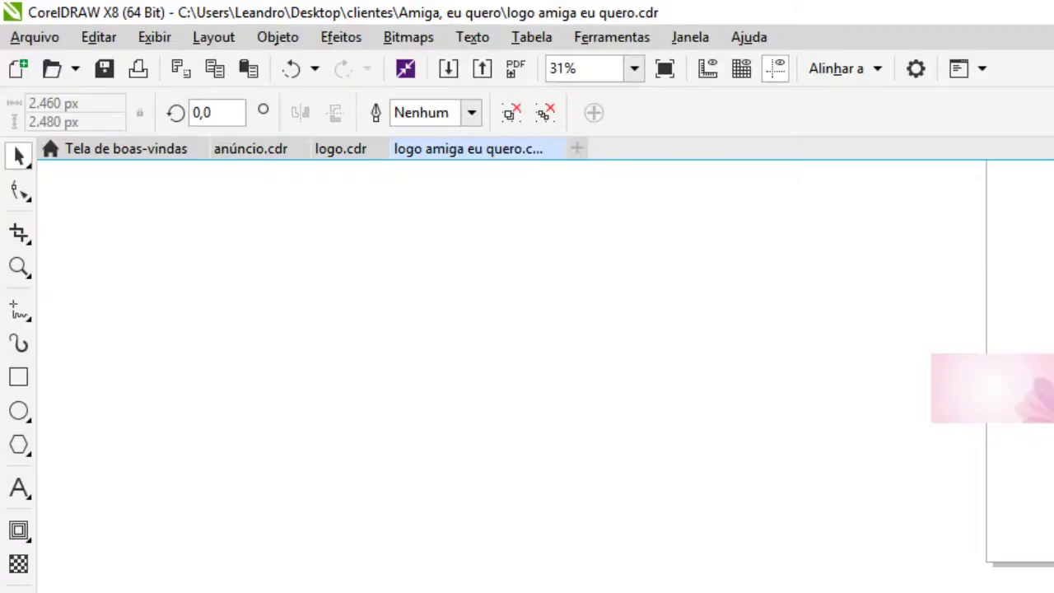
key(Escape)
scroll(545, 377, down, 1)
key(ctrl+a)
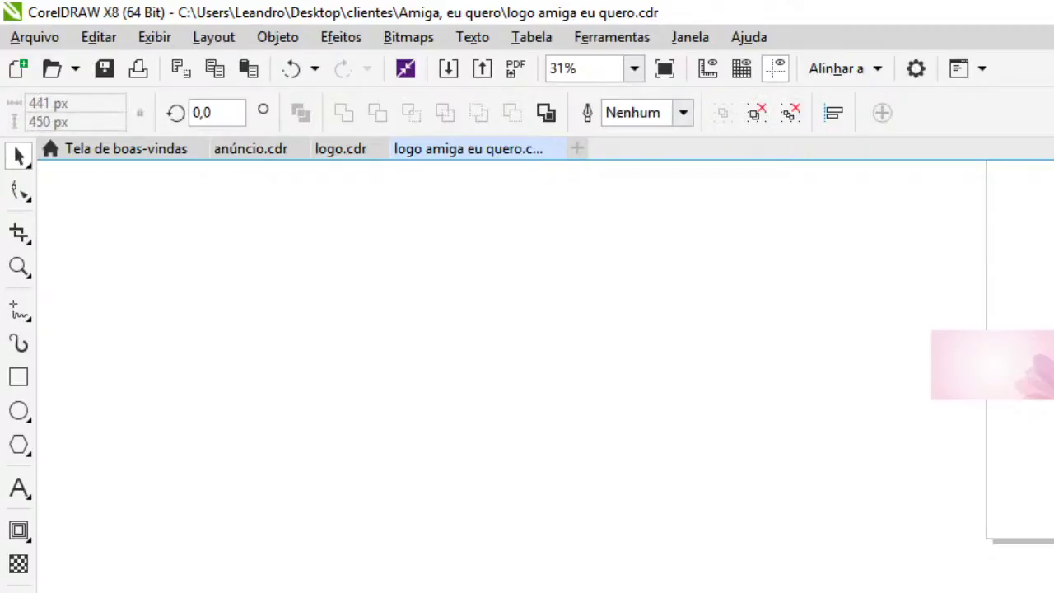
Shrink the three stacked social media icons further to about 34 by 34 px
scroll(545, 377, up, 3)
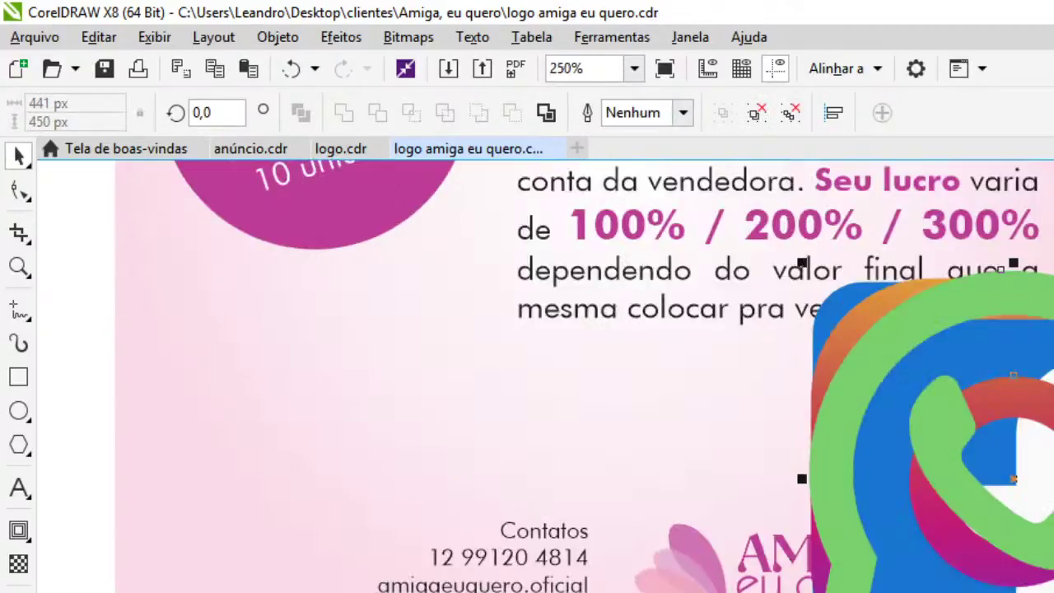
drag(1052, 262, 1053, 416)
key(Escape)
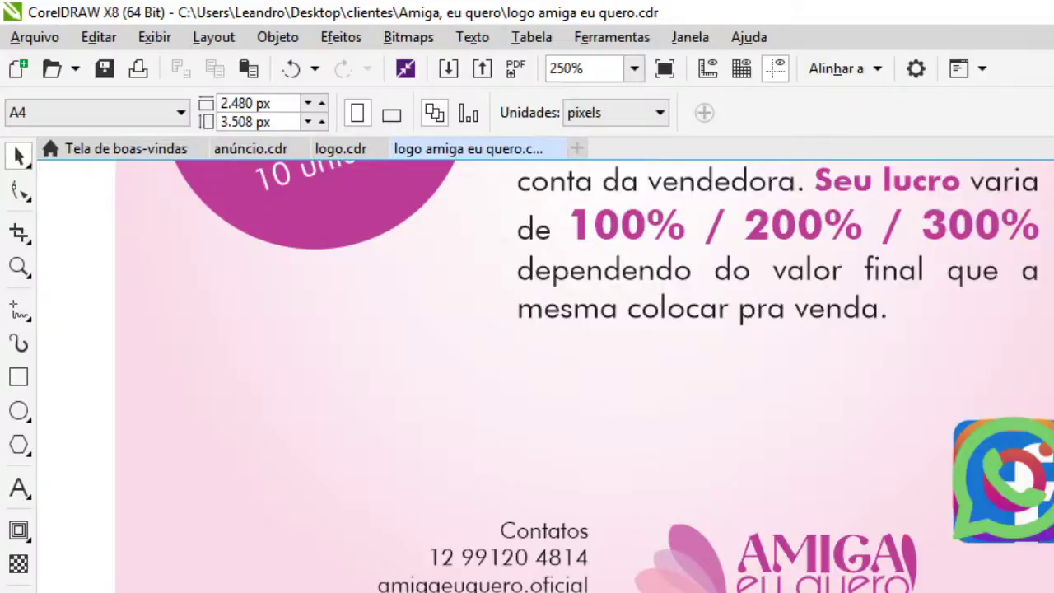
drag(916, 375, 1053, 591)
drag(1052, 419, 1030, 465)
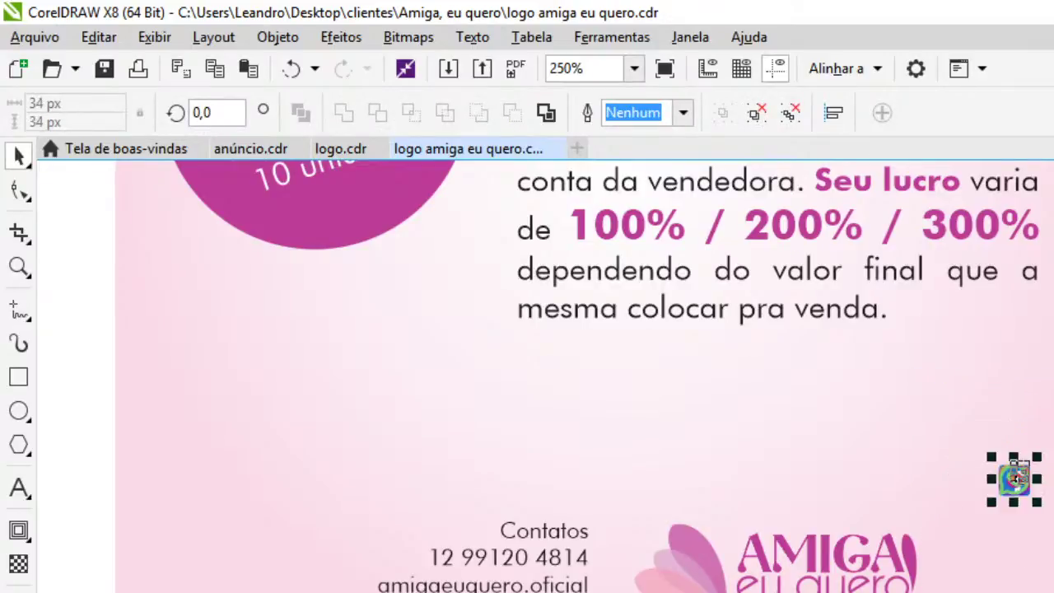
key(Escape)
Move the stacked icons into the gap between the contact text and the logo, just below the phone number line
drag(994, 533, 992, 527)
drag(1021, 476, 577, 567)
scroll(577, 566, up, 4)
drag(765, 537, 766, 586)
scroll(744, 536, down, 1)
click(743, 538)
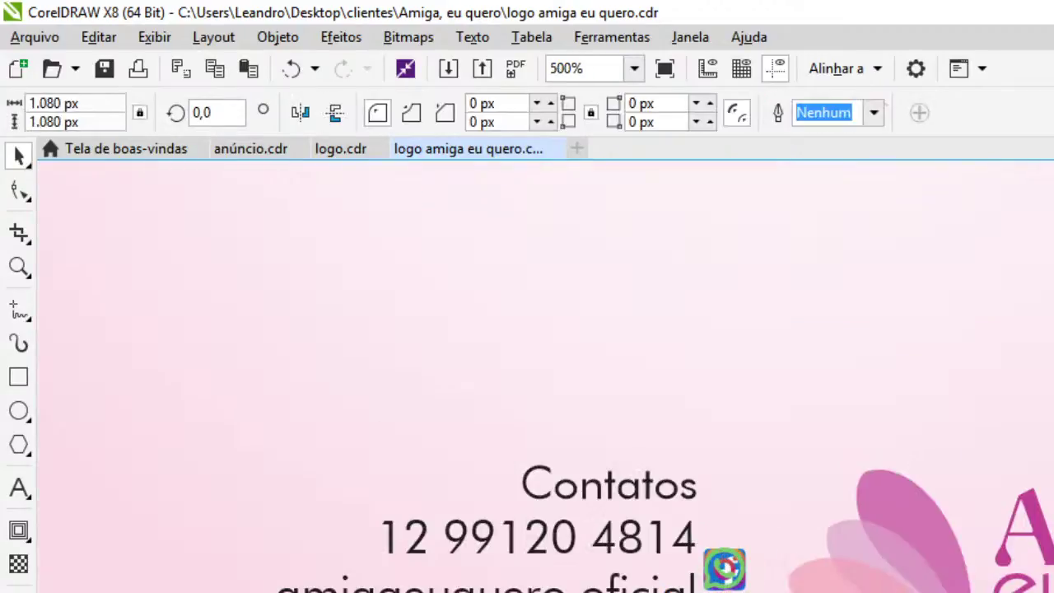
Place the WhatsApp icon beside the phone number, Instagram beside "amigaeuquero.oficial" and Facebook beside "cosméticos amiga eu quero"
scroll(728, 550, up, 1)
click(745, 567)
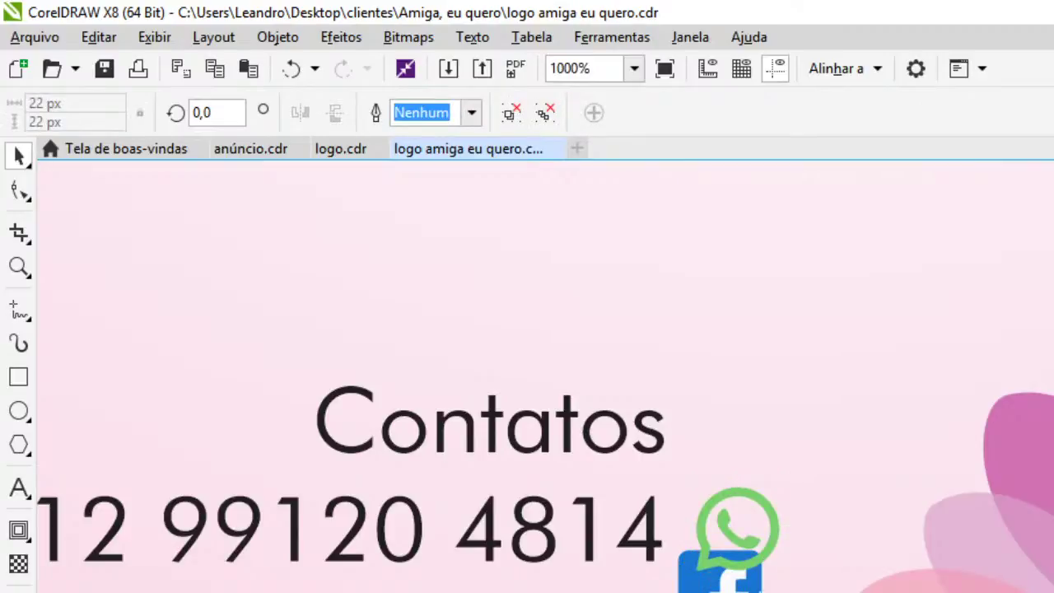
scroll(759, 586, down, 1)
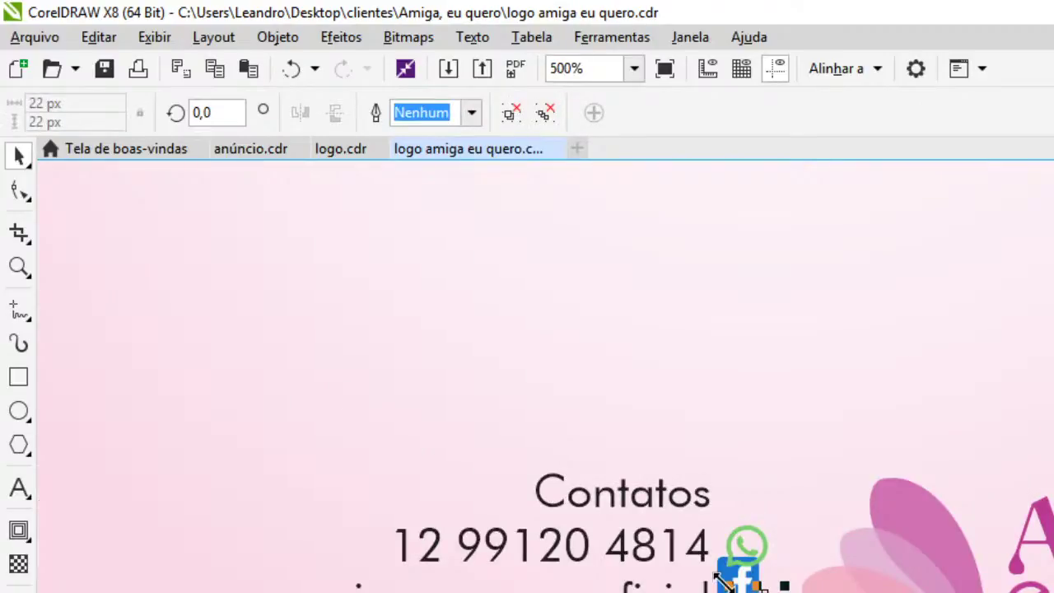
click(780, 584)
click(750, 557)
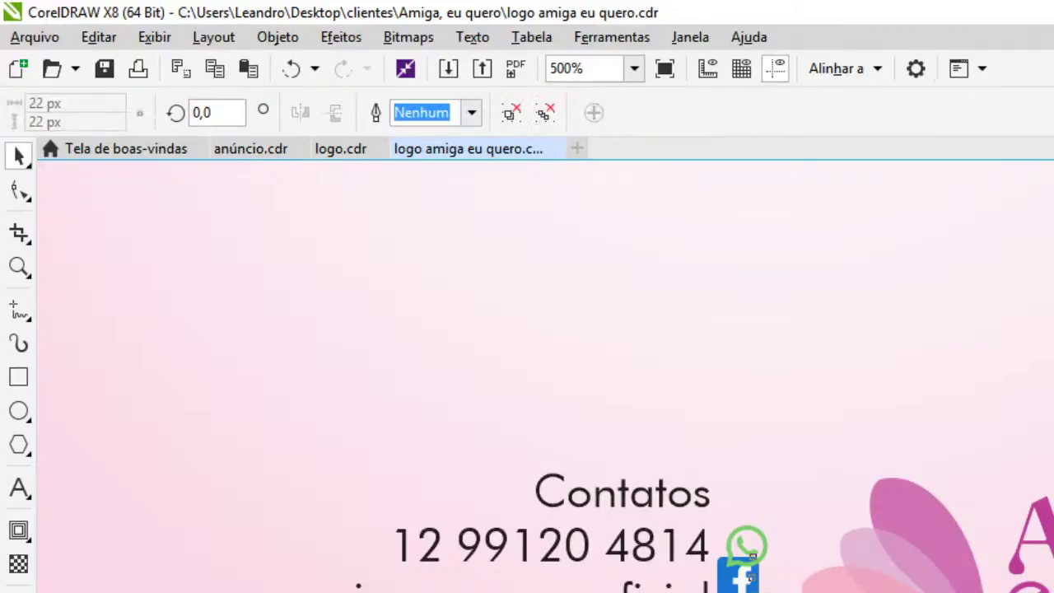
scroll(745, 588, down, 2)
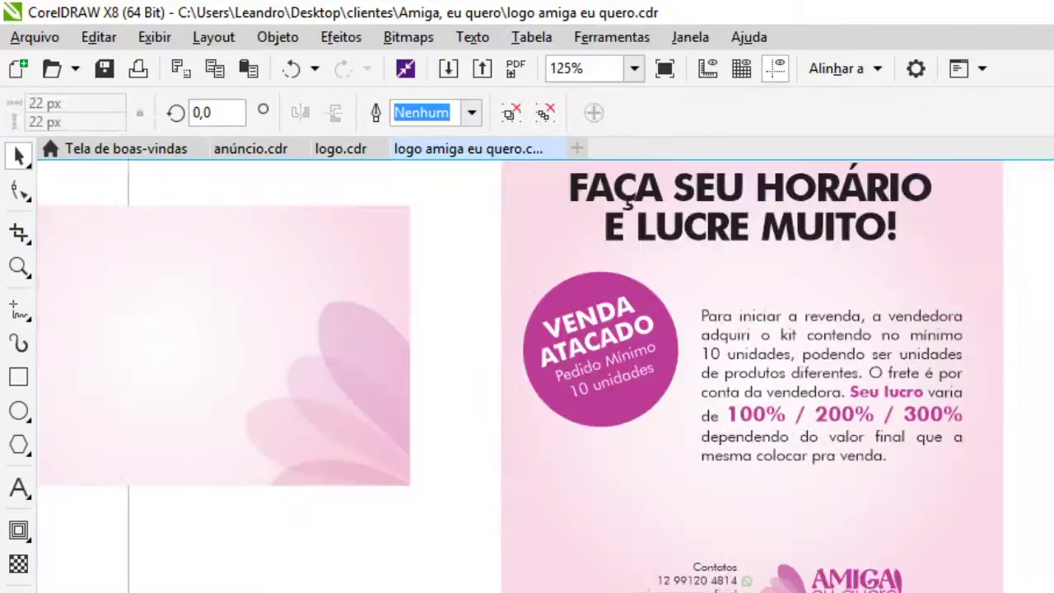
click(736, 566)
scroll(735, 580, up, 2)
click(734, 568)
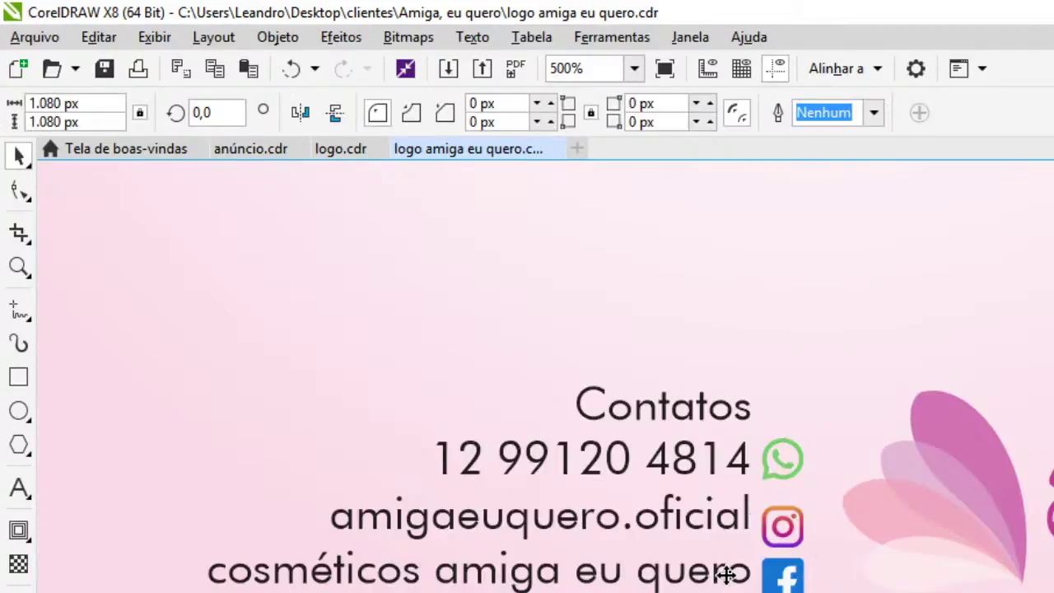
Ungroup all the footer objects and break the contact text apart into separate lines
click(718, 574)
click(545, 113)
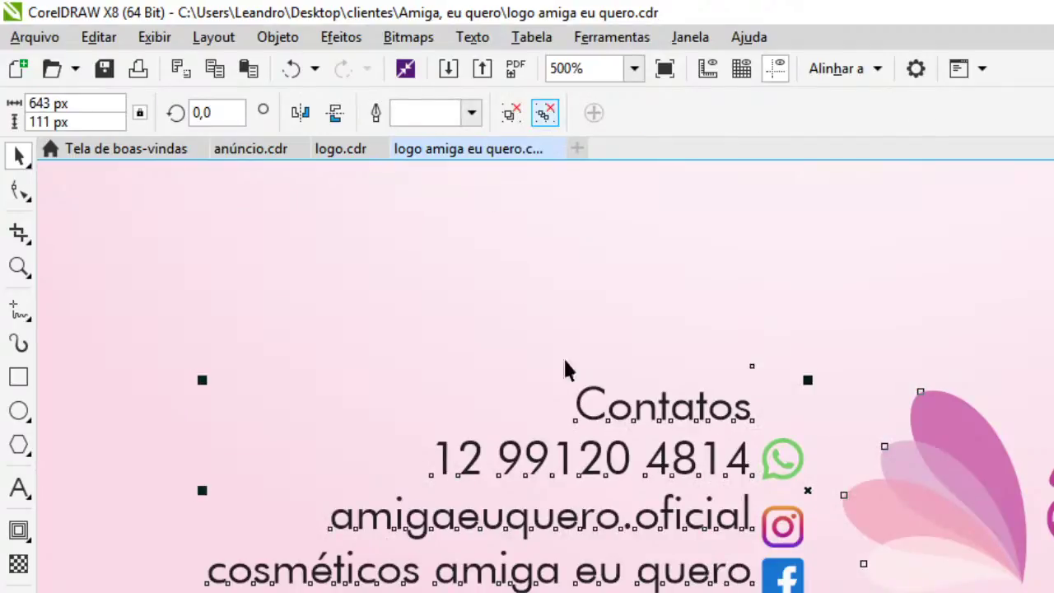
key(Escape)
click(609, 576)
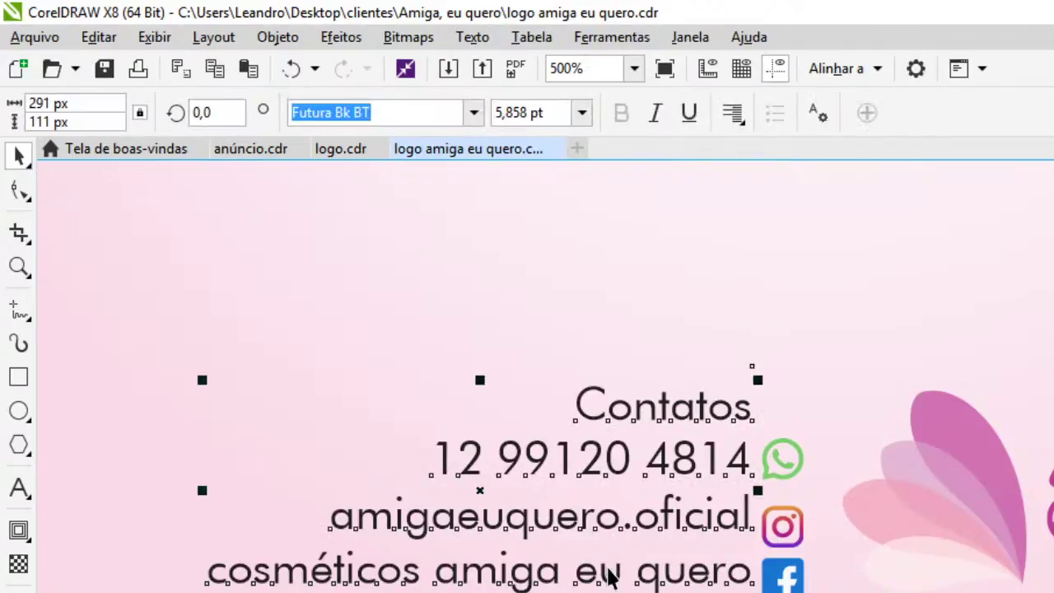
key(ctrl+k)
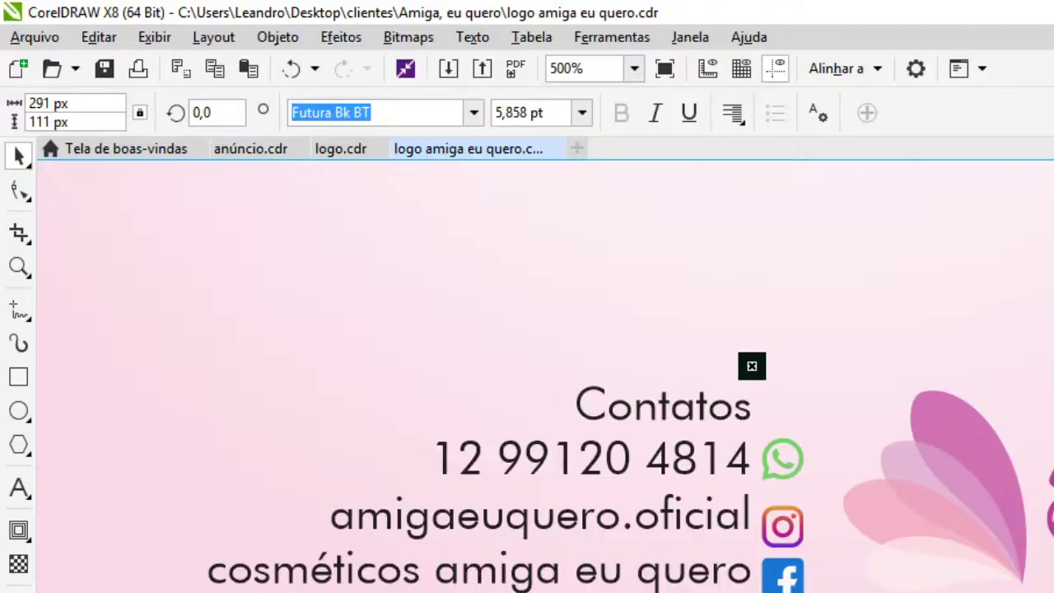
key(Escape)
Shrink the three social media icons together to about 16 px wide each
drag(901, 584, 749, 421)
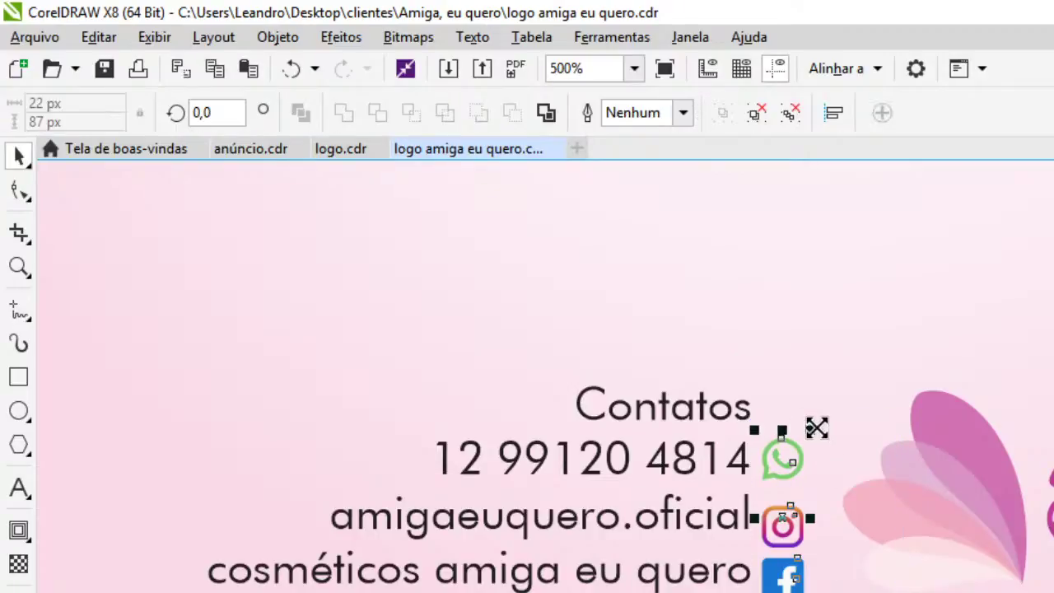
drag(816, 428, 821, 438)
click(799, 460)
Centre the WhatsApp, Instagram and Facebook icons vertically on their respective contact text lines
click(785, 481)
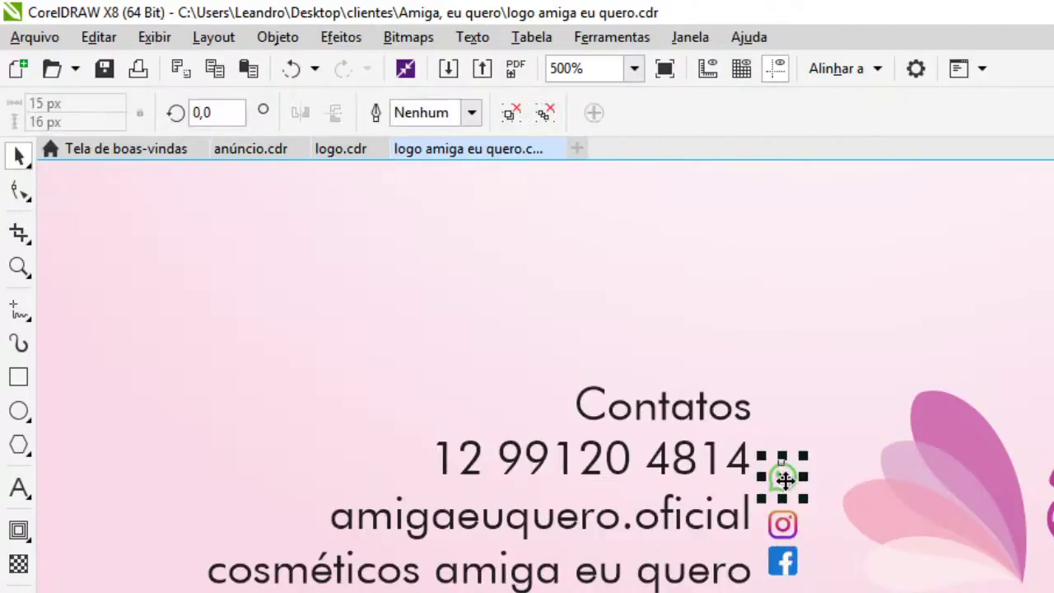
shift+click(747, 464)
key(e)
click(776, 536)
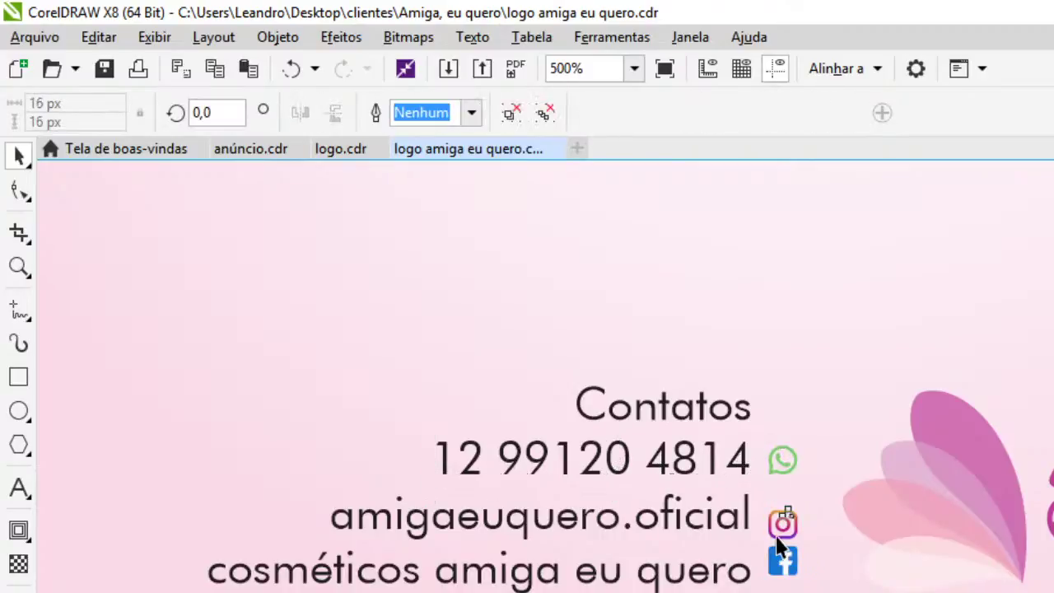
click(778, 534)
shift+click(729, 526)
key(e)
key(Escape)
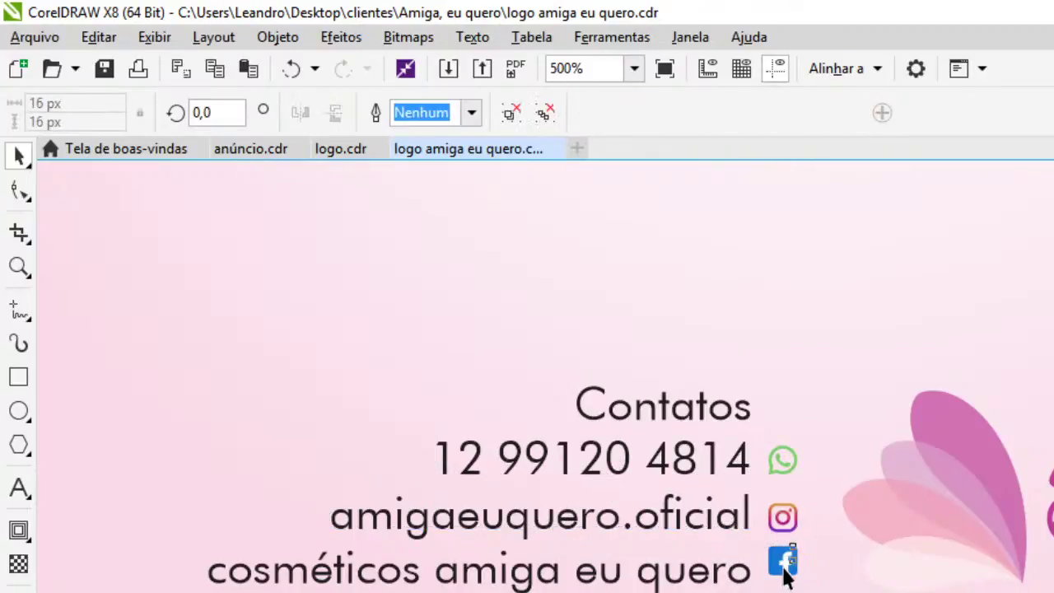
click(785, 568)
shift+click(738, 581)
key(e)
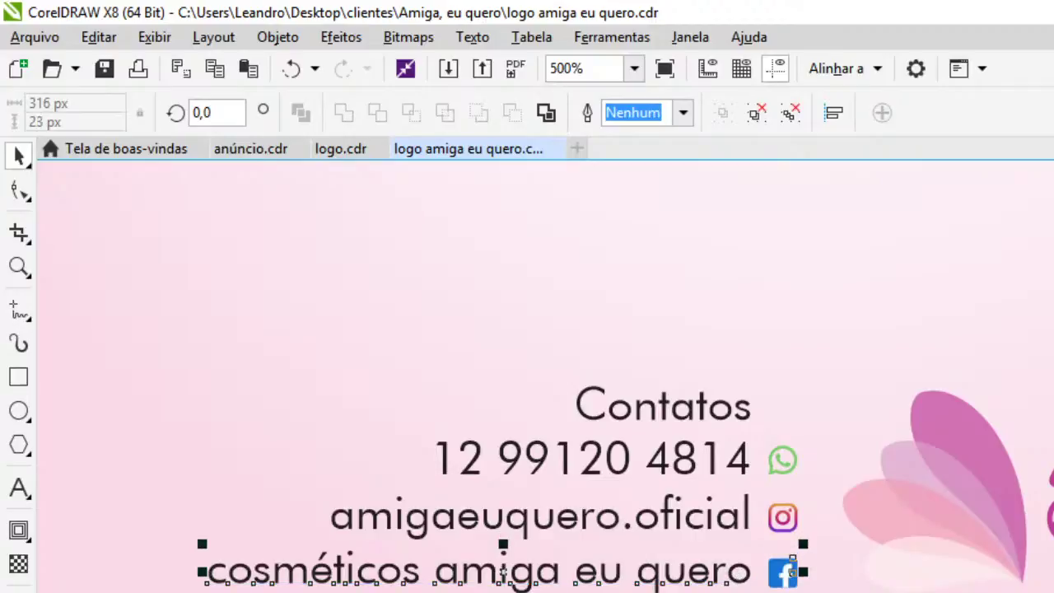
Ungroup all parts of the three social media icons
drag(845, 591, 759, 426)
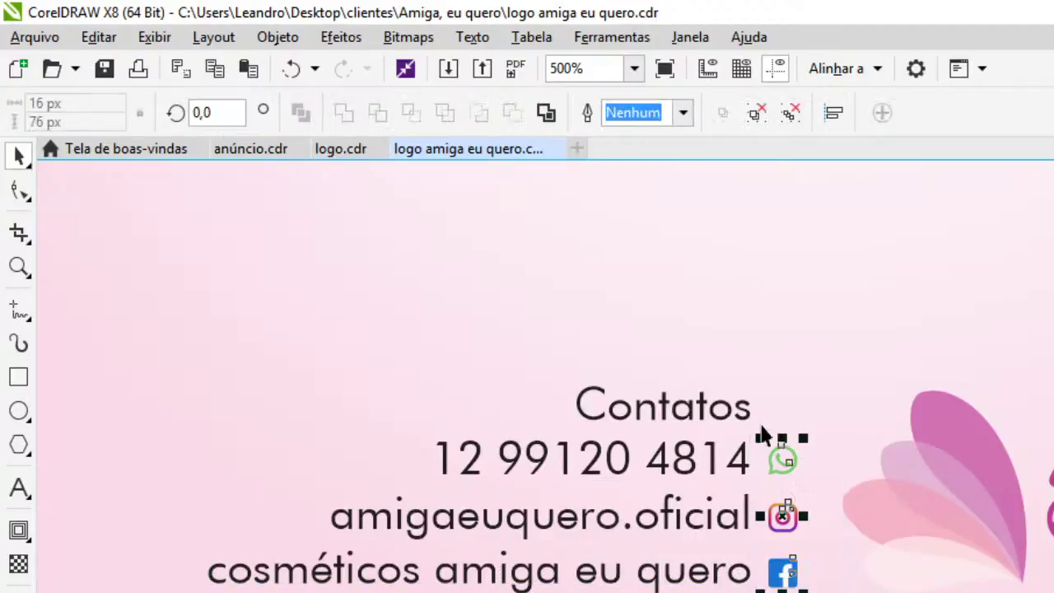
click(789, 113)
key(Escape)
Try deleting the white "f" and moving the blue square out of the Facebook icon
click(781, 578)
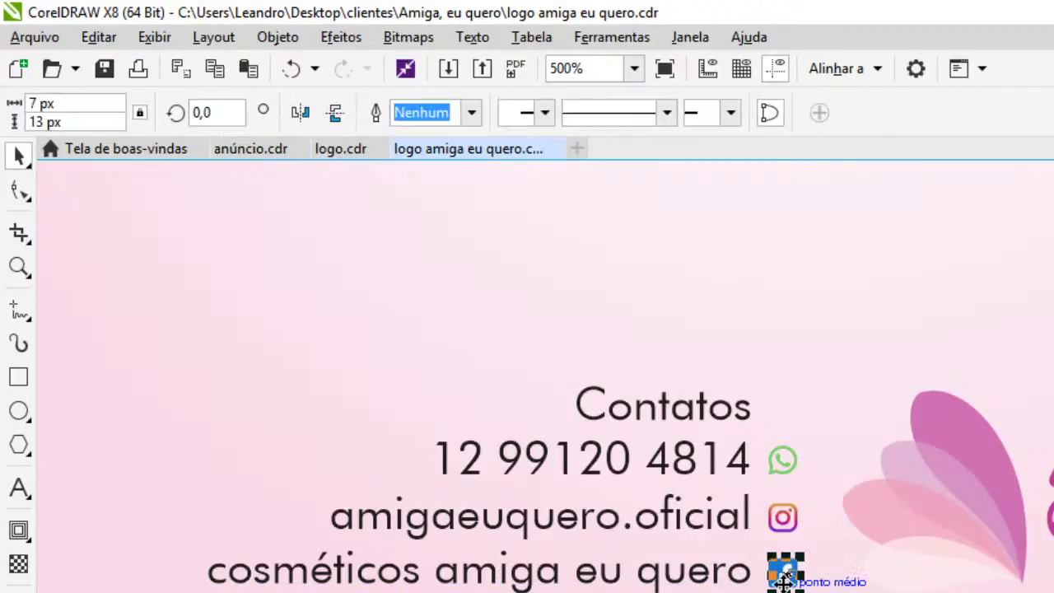
scroll(782, 581, up, 2)
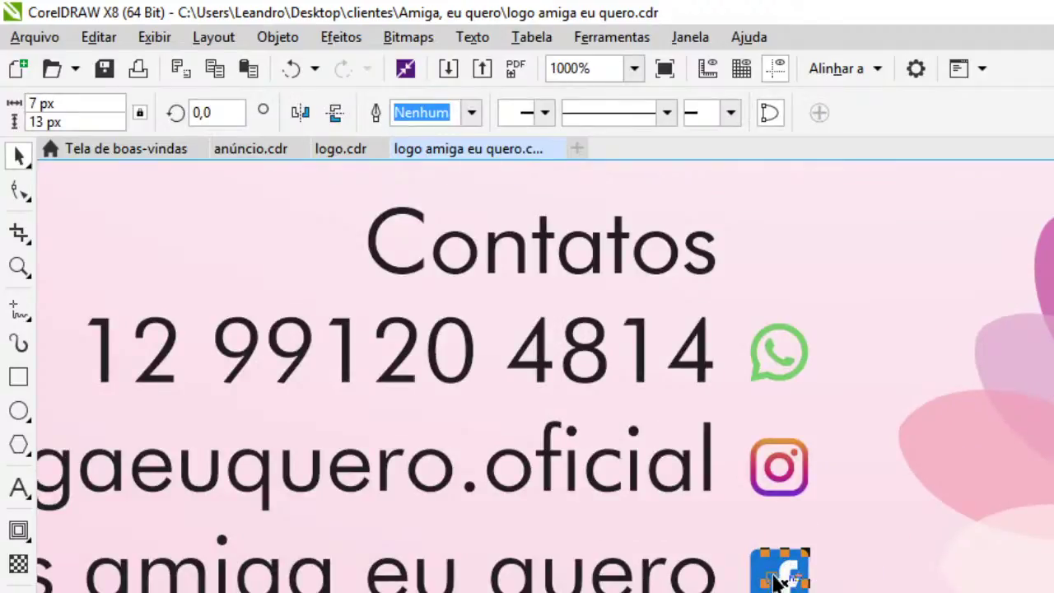
key(Delete)
key(ctrl+z)
drag(756, 562, 852, 509)
click(786, 580)
click(844, 550)
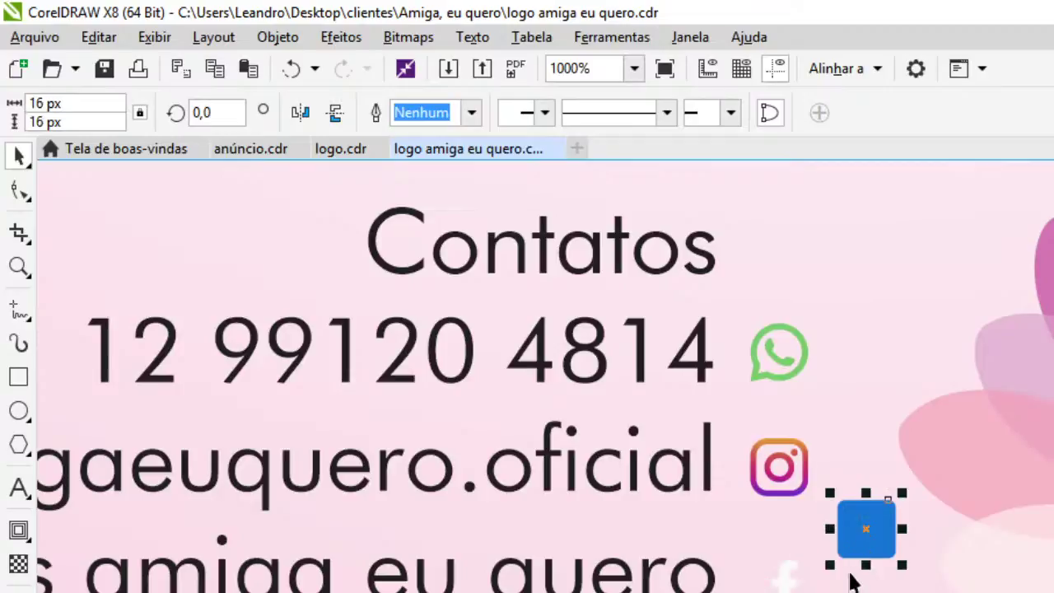
key(ctrl+z)
Trim the "f" shape out of the Facebook icon's blue square and remove the leftover white "f"
click(872, 583)
scroll(794, 568, up, 2)
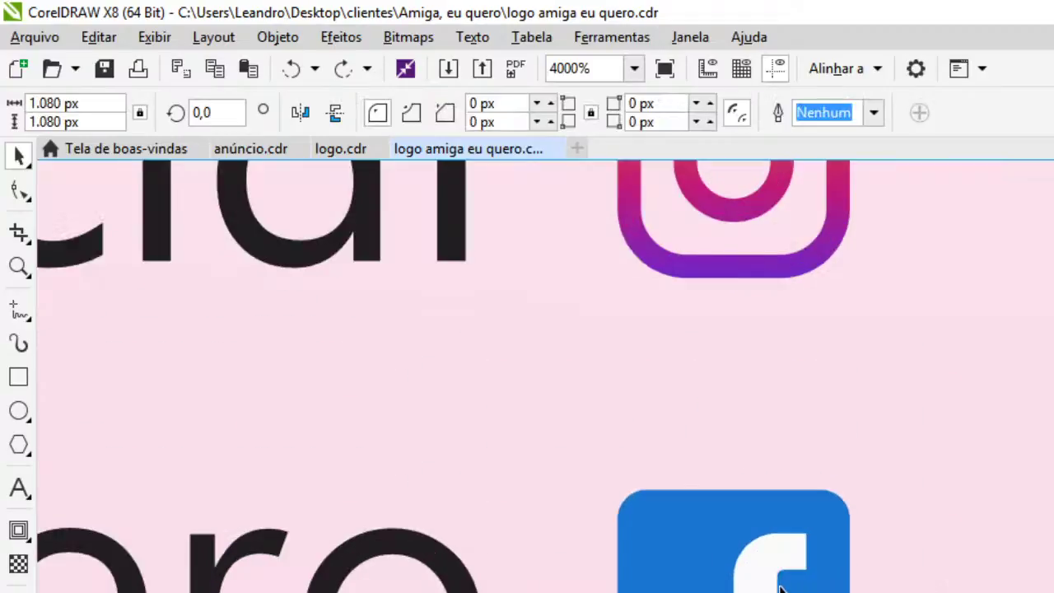
click(776, 586)
shift+click(672, 536)
click(378, 115)
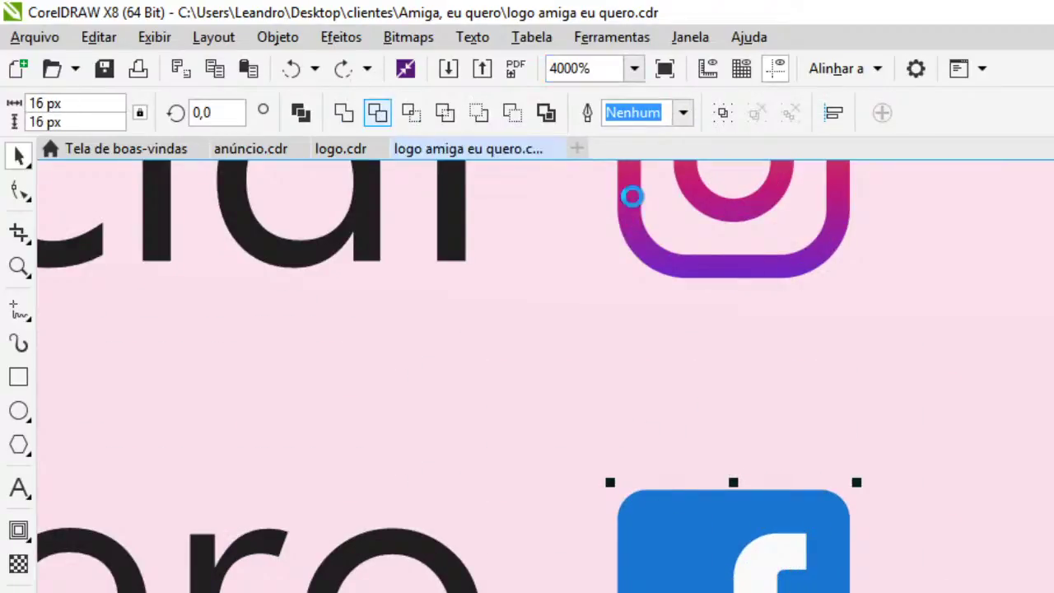
scroll(788, 358, down, 2)
click(886, 423)
drag(790, 433, 902, 442)
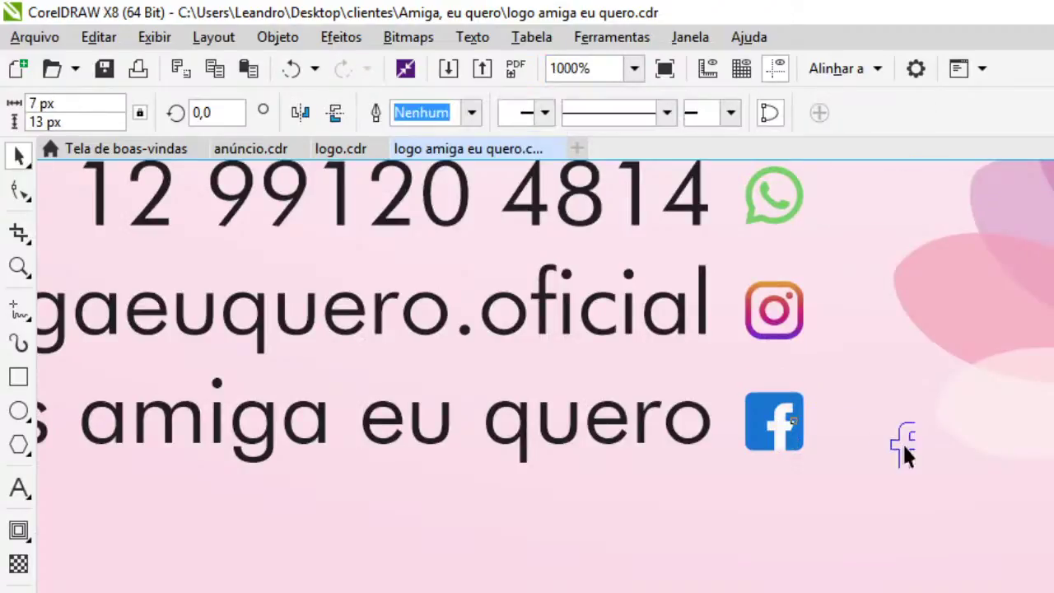
key(Escape)
Try recolouring all three social media icons with the logo's magenta and inspect the result
scroll(815, 395, down, 4)
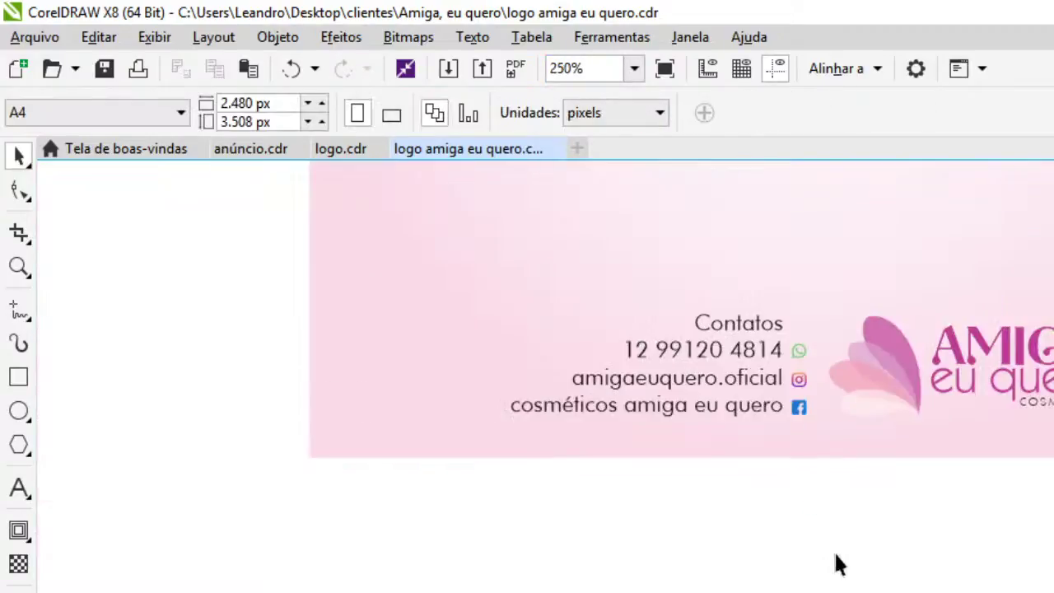
drag(835, 547, 782, 287)
drag(837, 512, 766, 322)
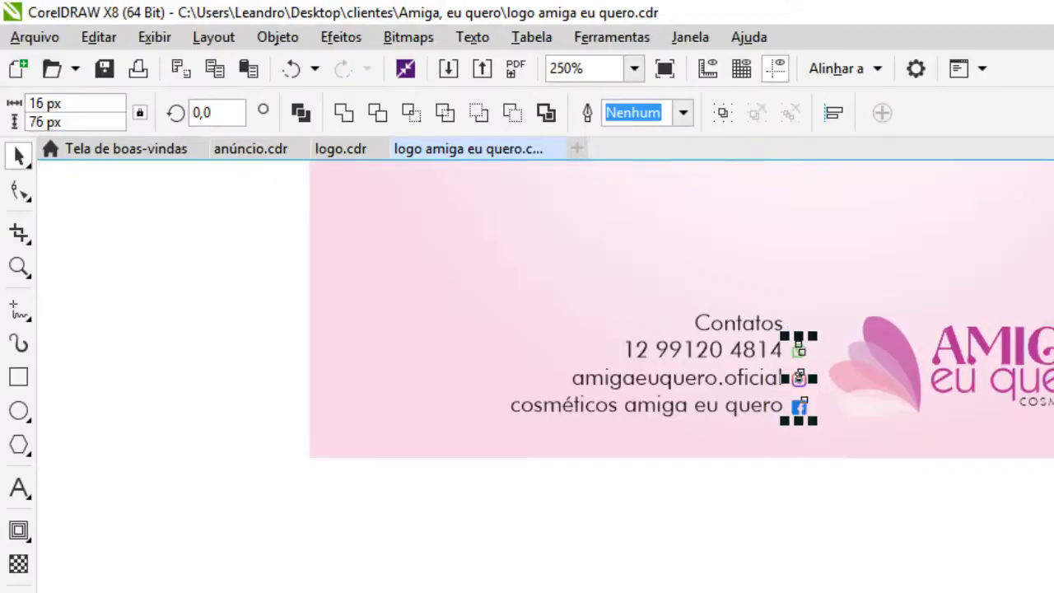
click(628, 579)
scroll(839, 299, up, 2)
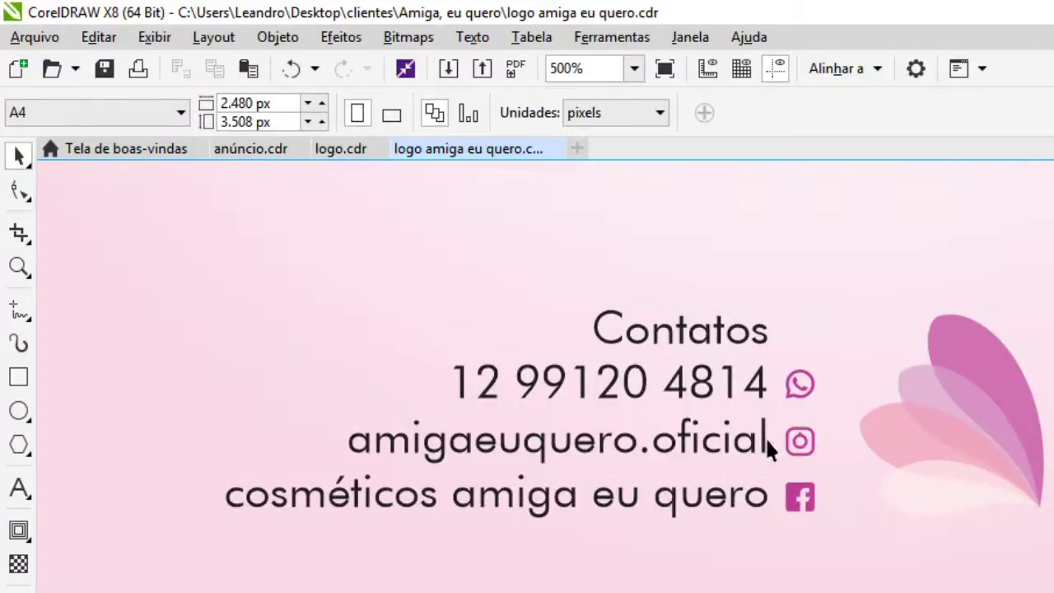
scroll(771, 440, up, 2)
scroll(811, 442, down, 2)
click(825, 401)
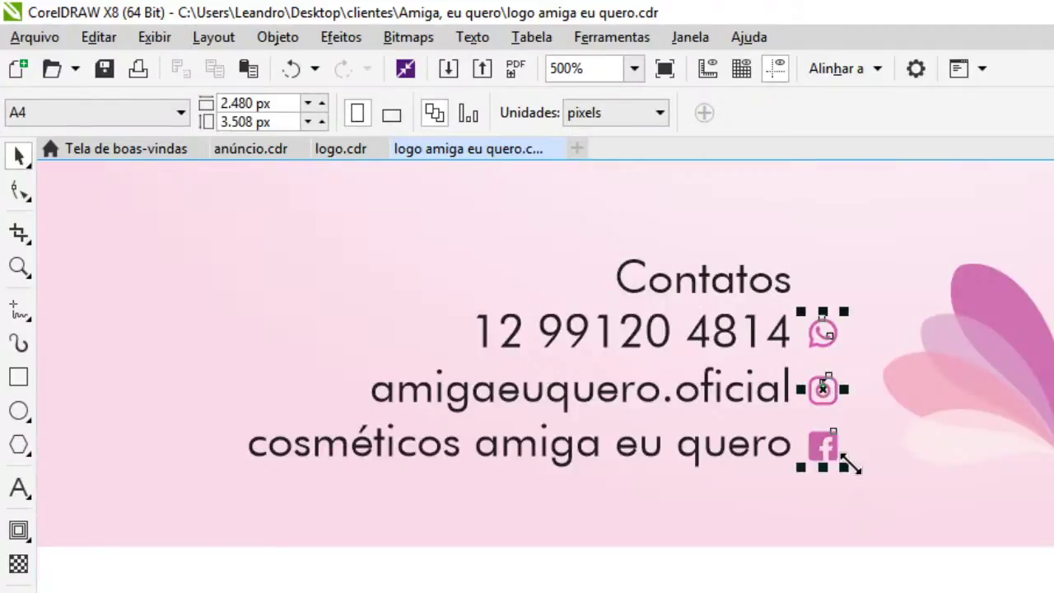
click(850, 466)
Weld the Instagram icon's dot, inner ring and outer frame into a single shape
scroll(846, 372, up, 4)
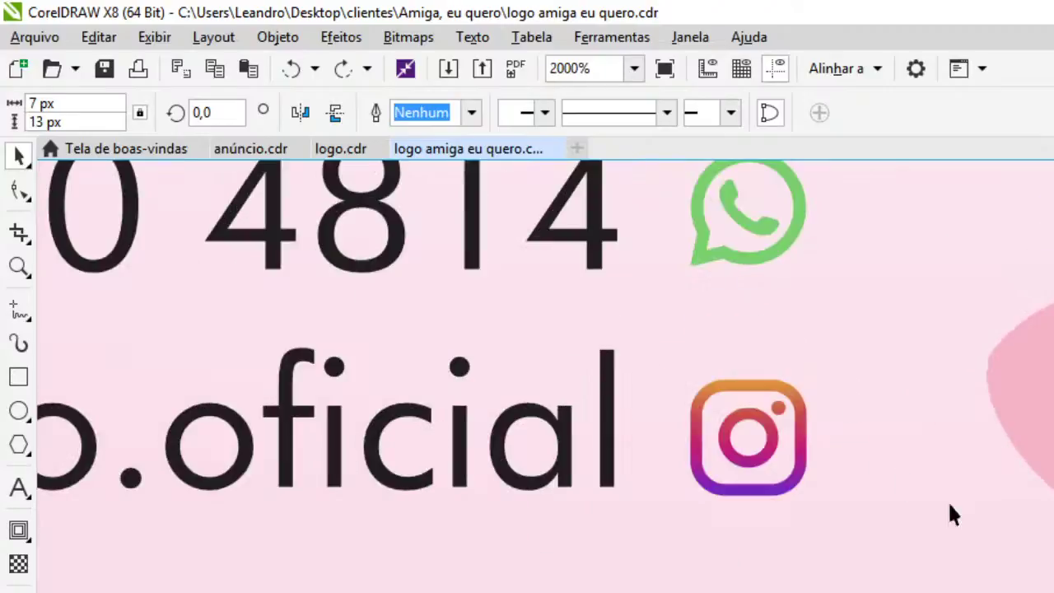
click(827, 502)
click(777, 403)
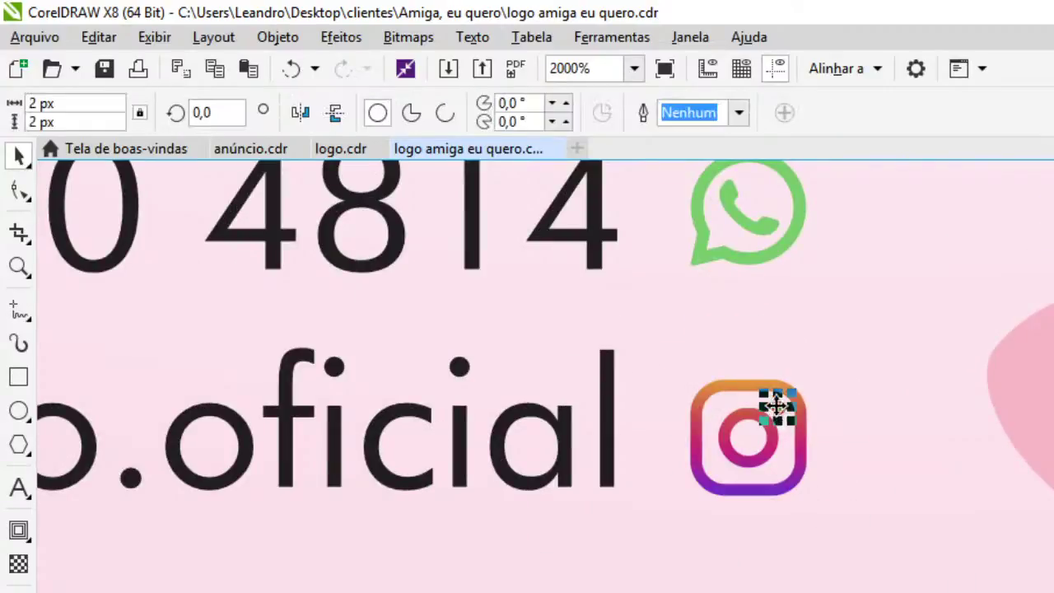
shift+click(766, 451)
shift+click(797, 468)
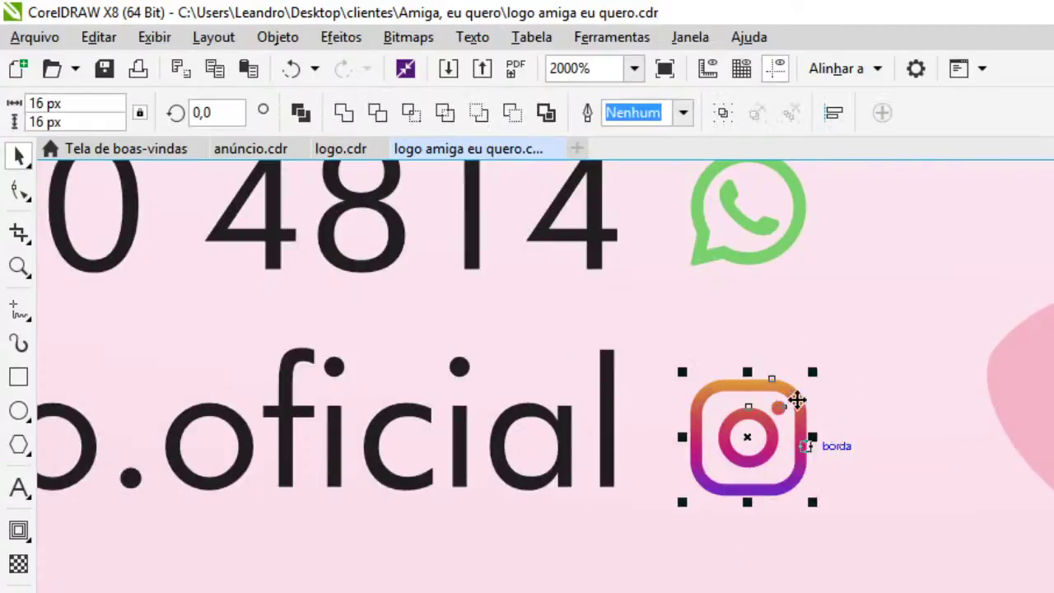
click(335, 117)
scroll(823, 441, down, 2)
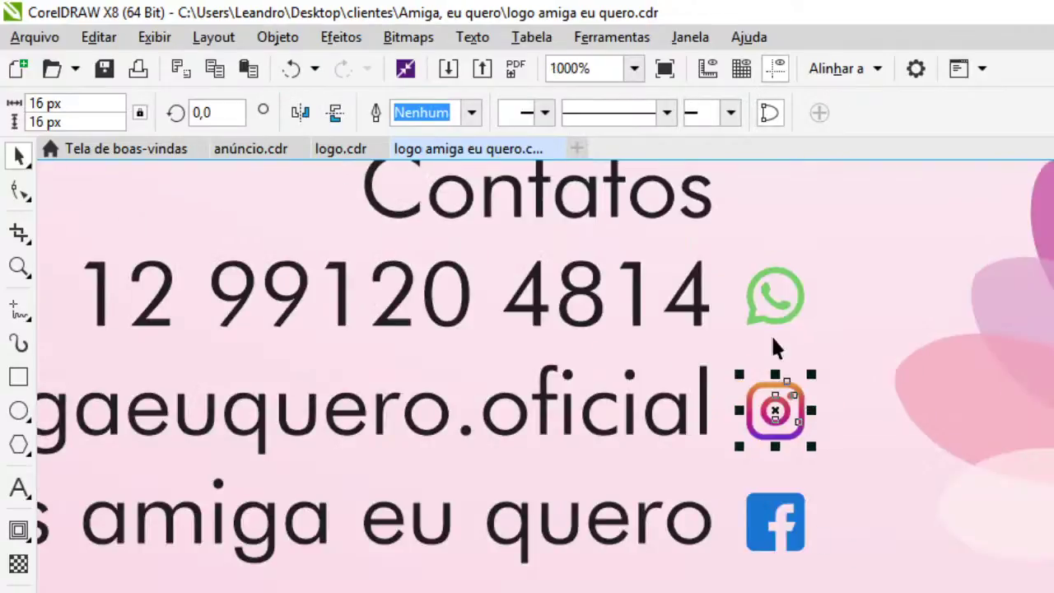
Weld the WhatsApp icon's handset and speech bubble into a single shape
click(774, 297)
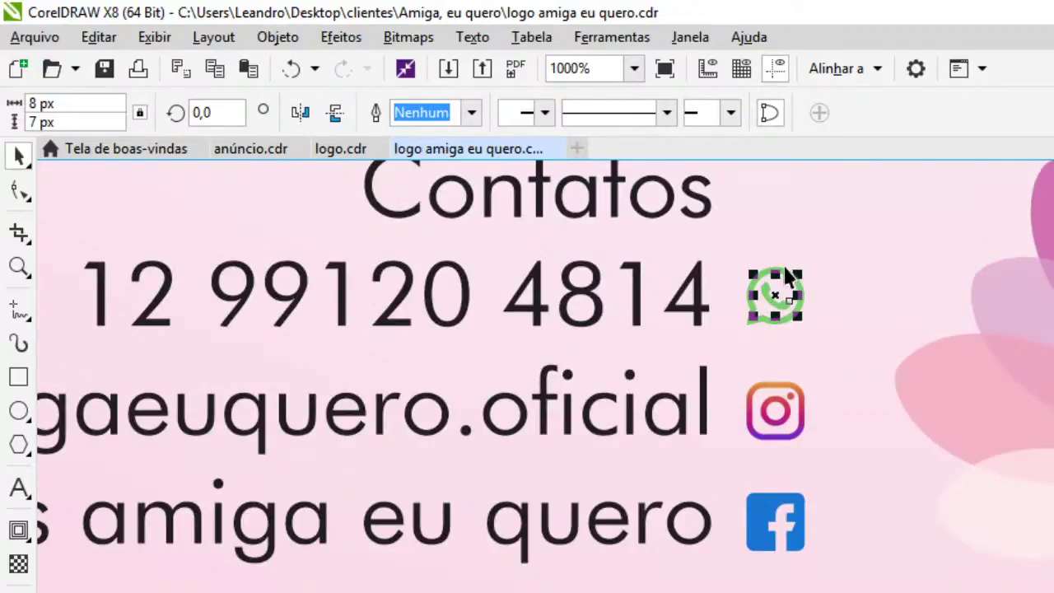
shift+click(785, 270)
click(338, 115)
scroll(750, 238, down, 1)
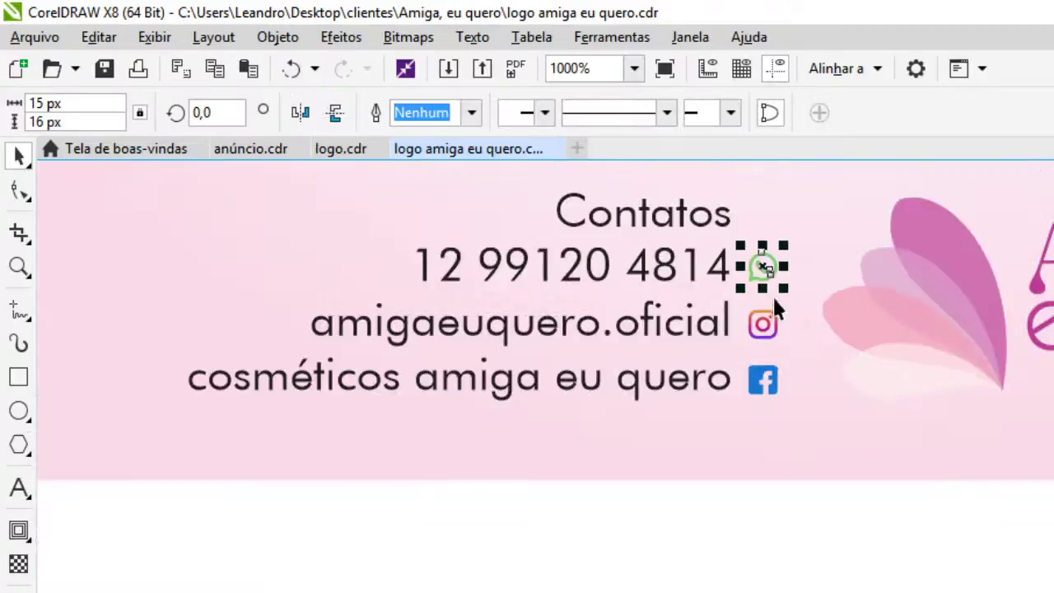
Fill the WhatsApp, Instagram and Facebook icons with the logo's magenta
drag(830, 536, 692, 161)
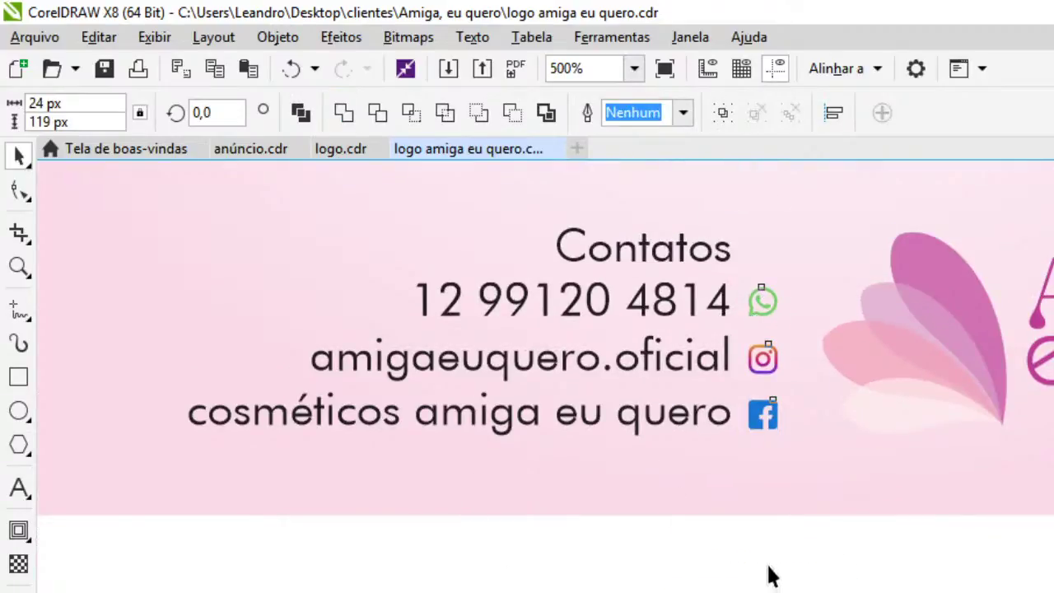
drag(802, 574, 693, 102)
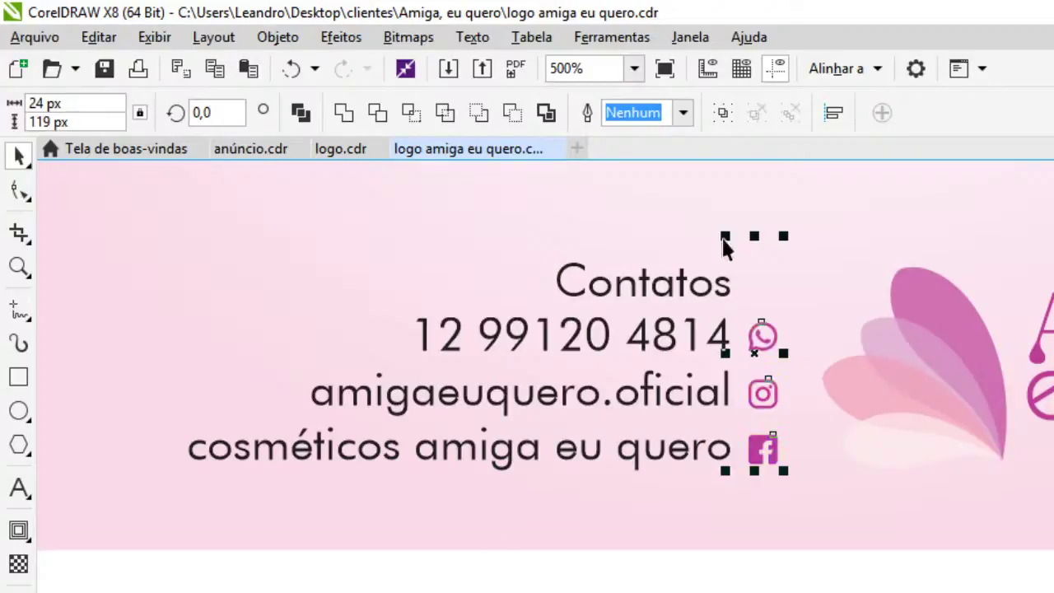
click(761, 219)
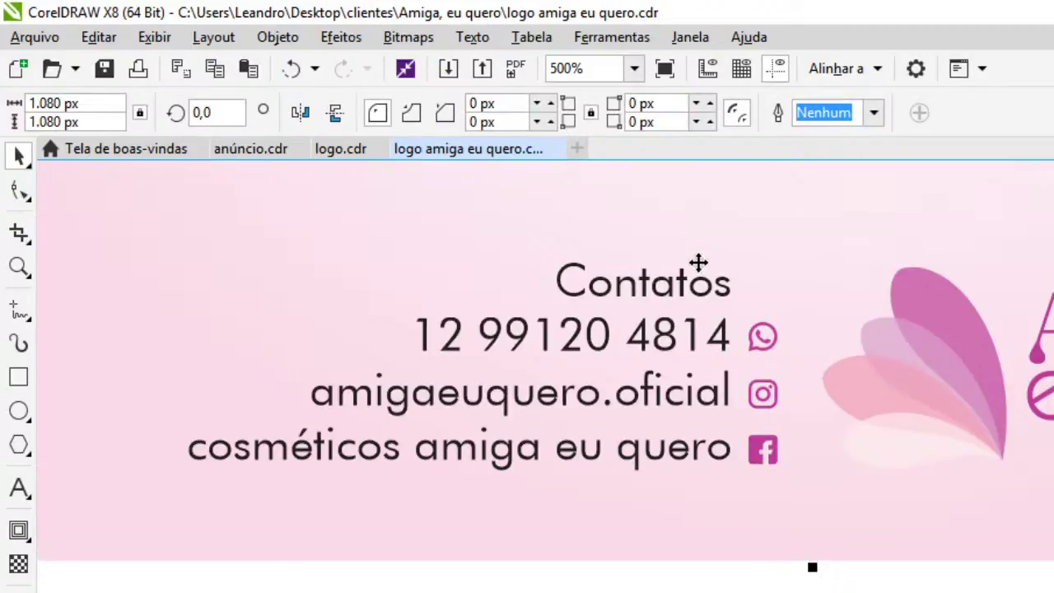
Delete the empty text object above the "Contatos" line
scroll(765, 282, down, 1)
drag(236, 203, 950, 288)
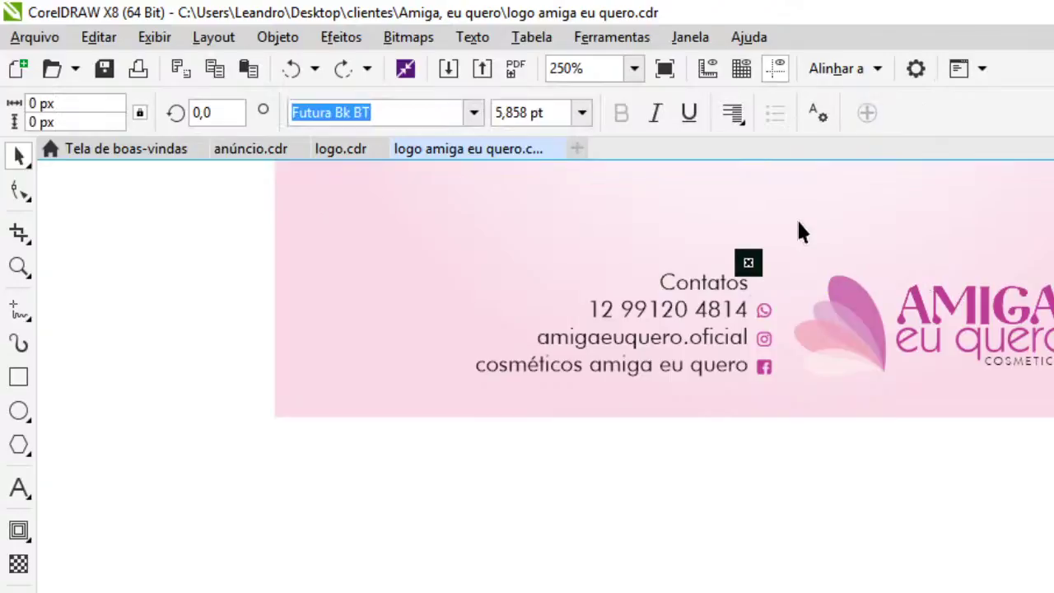
key(Escape)
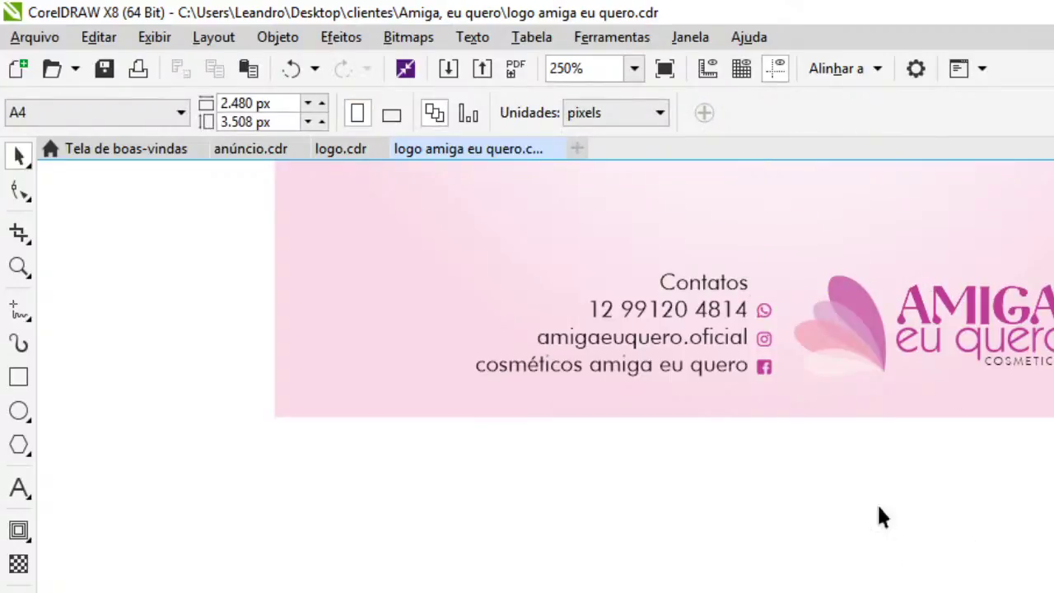
Set the "Contatos" heading in bold Futura Md BT and fill it with the logo's magenta
scroll(701, 279, up, 2)
click(713, 298)
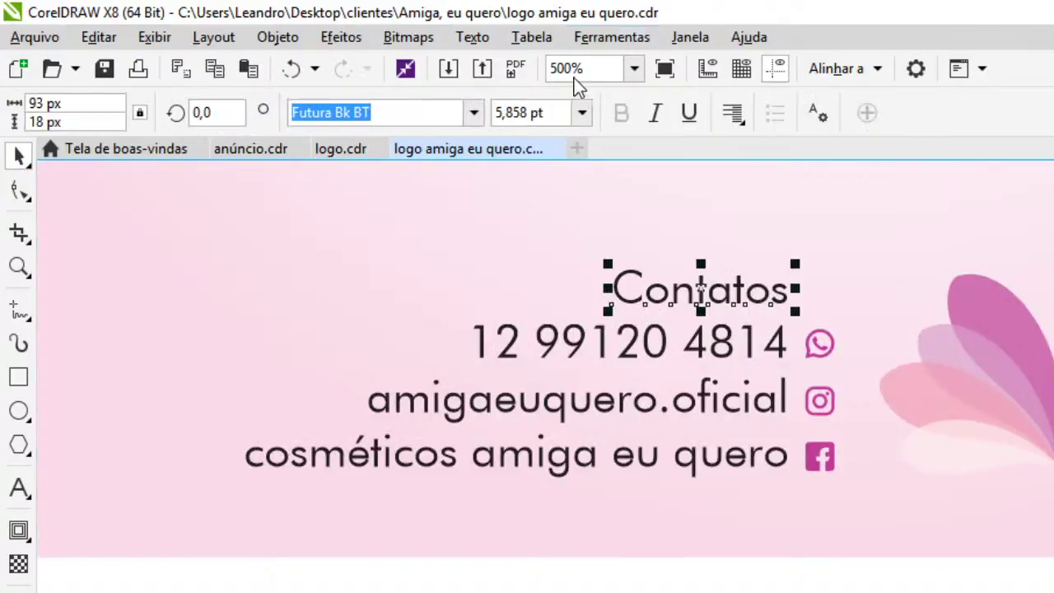
click(474, 112)
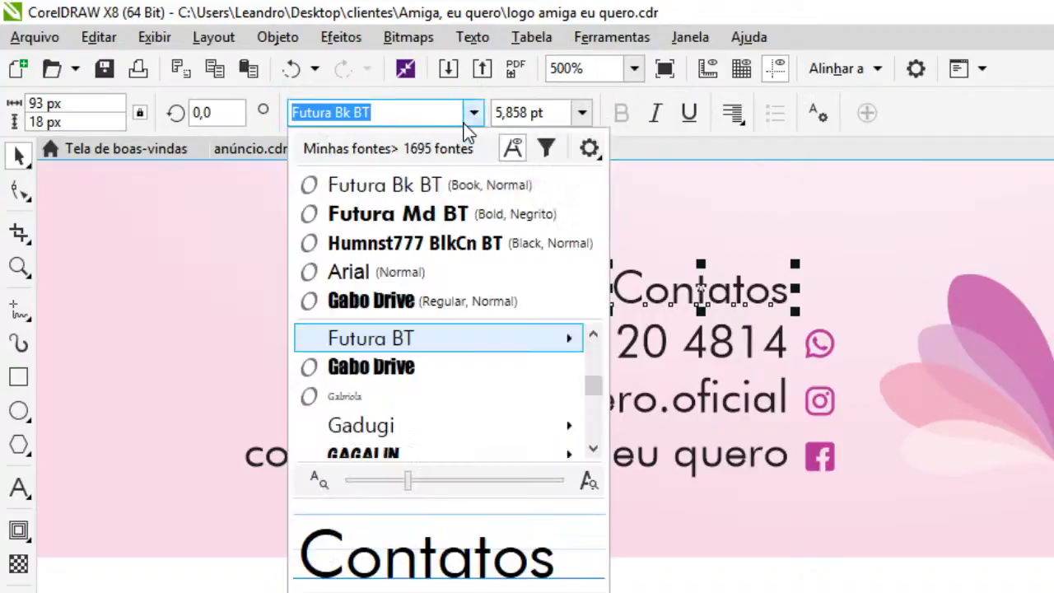
click(354, 212)
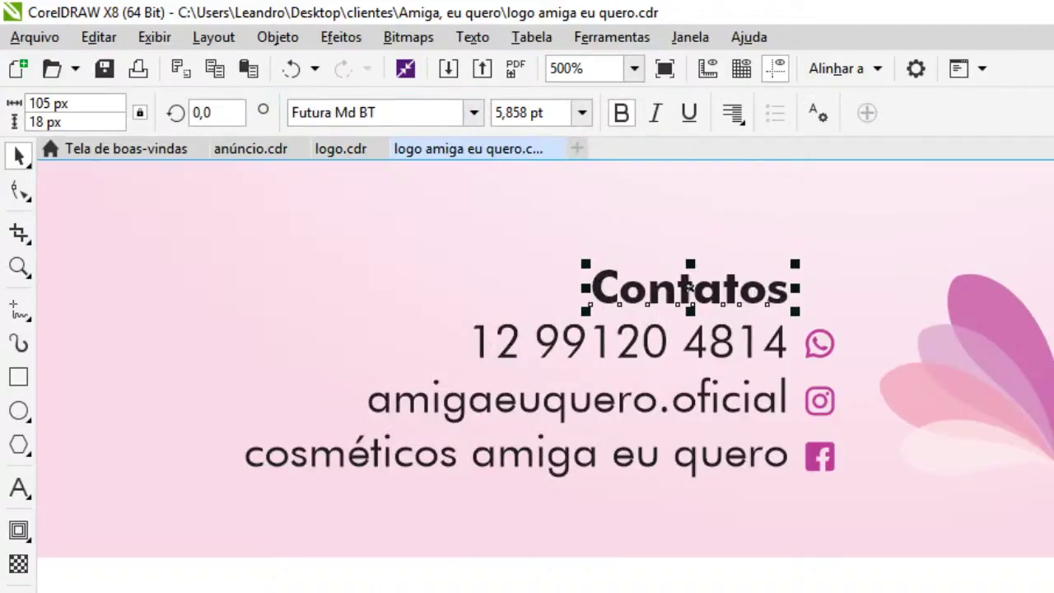
key(Escape)
Group the contact lines with their social media icons, and group the logo's parts separately
scroll(1052, 353, down, 1)
drag(993, 592, 534, 272)
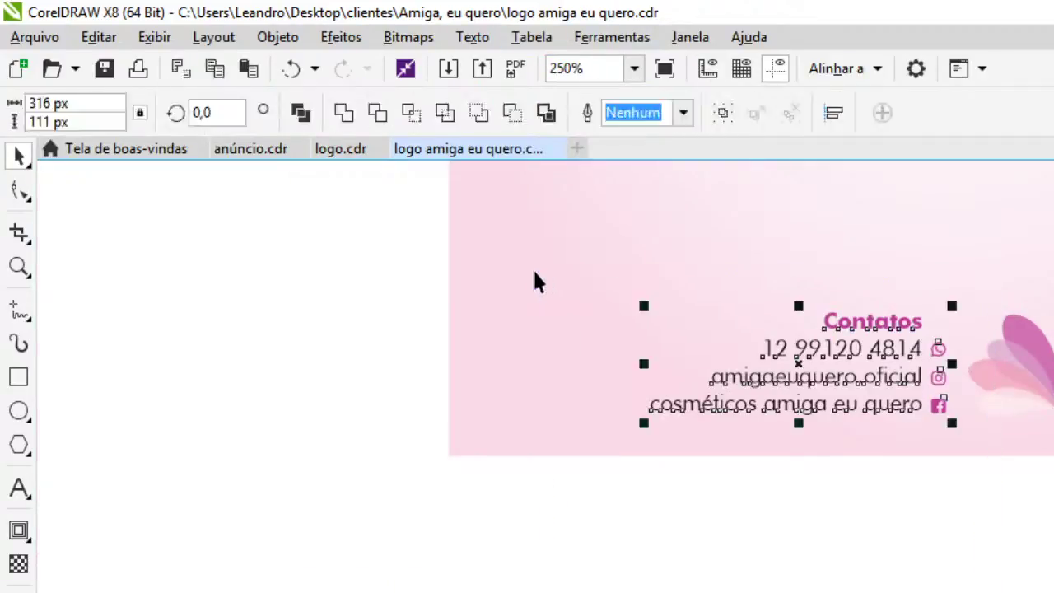
click(722, 113)
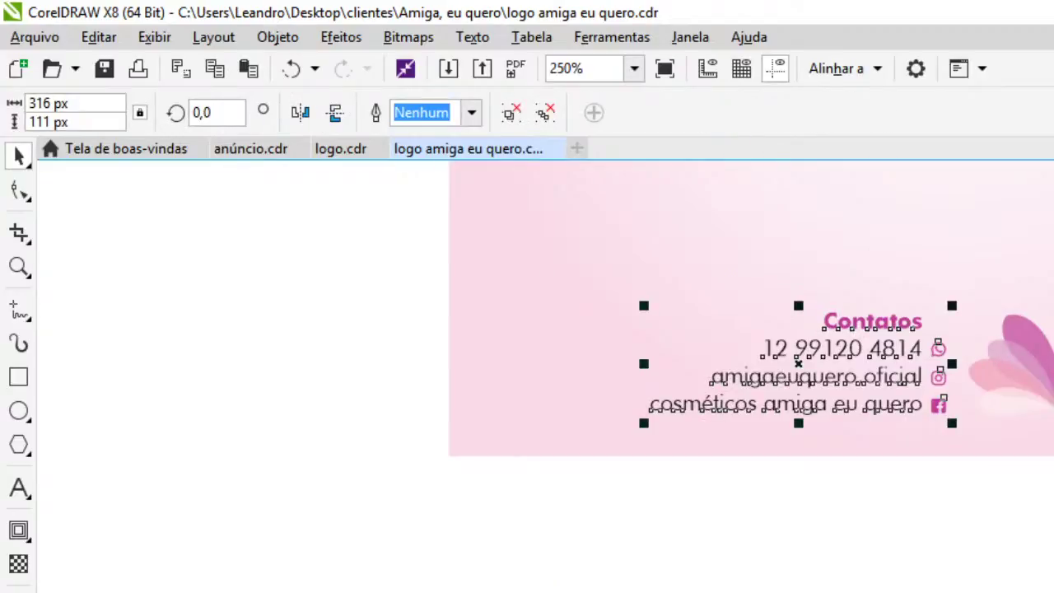
click(1017, 362)
drag(1052, 483, 847, 191)
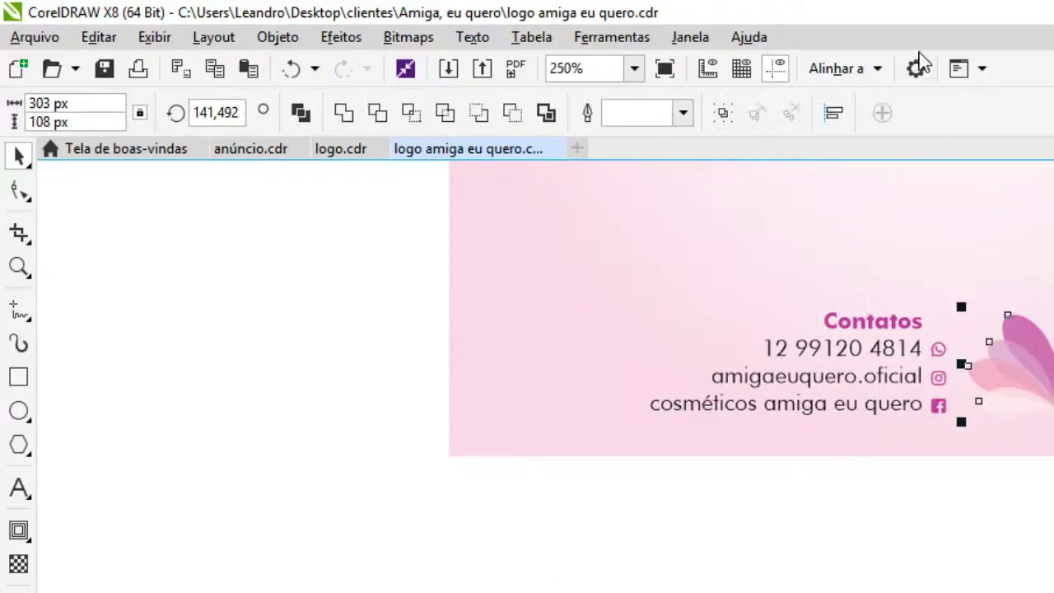
click(723, 114)
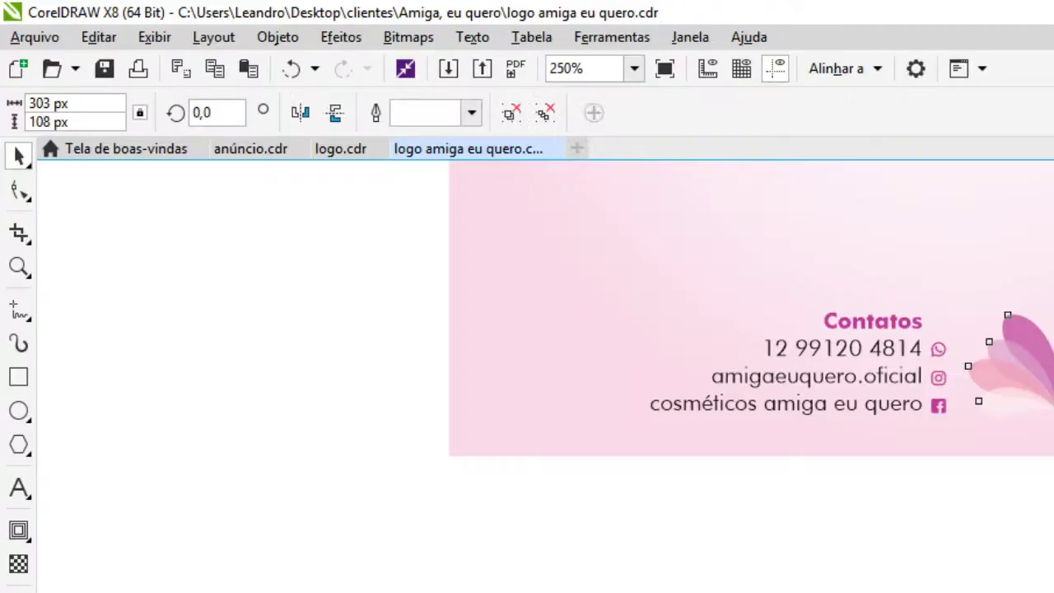
Enlarge the footer logo slightly and centre the contact block and logo horizontally on the ad background
drag(1053, 378, 1048, 363)
drag(1052, 537, 585, 230)
shift+click(576, 334)
key(c)
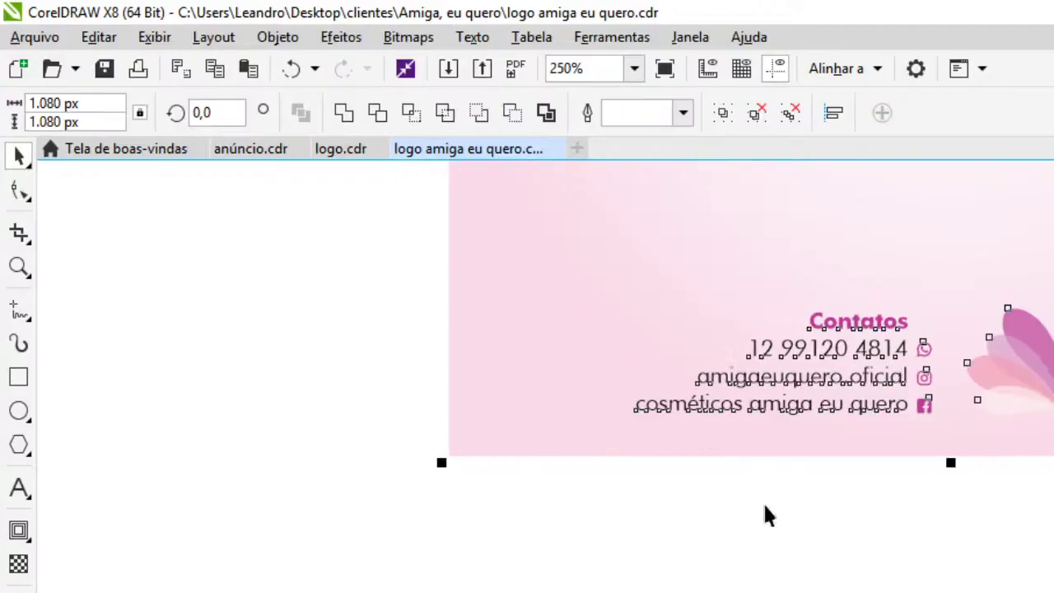
click(765, 504)
Move the body paragraph up so it sits level with the "VENDA ATACADO" circle
scroll(780, 521, down, 2)
scroll(934, 428, up, 1)
scroll(1032, 465, up, 2)
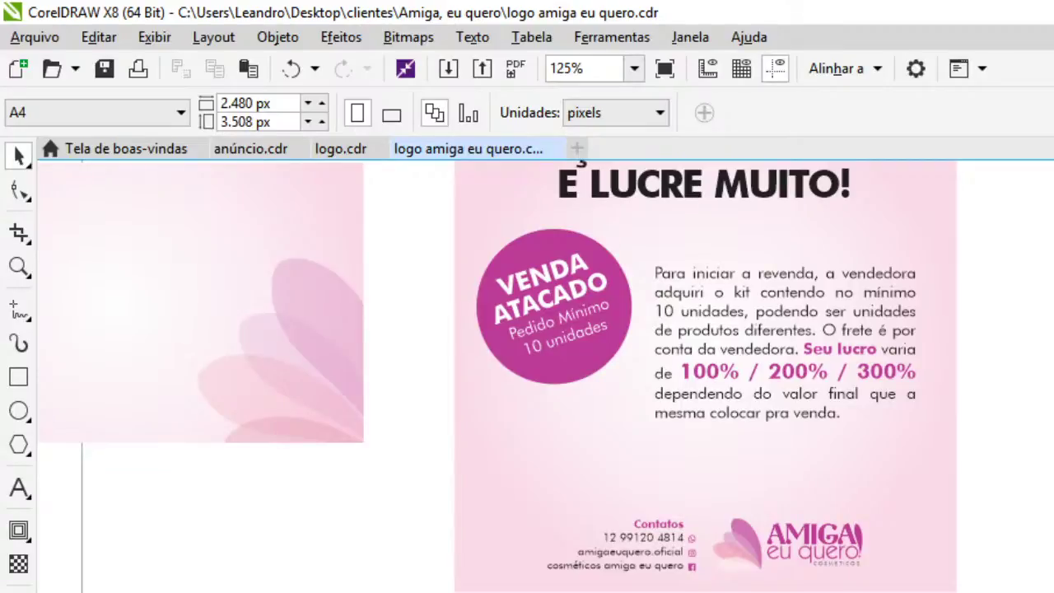
drag(960, 191, 617, 515)
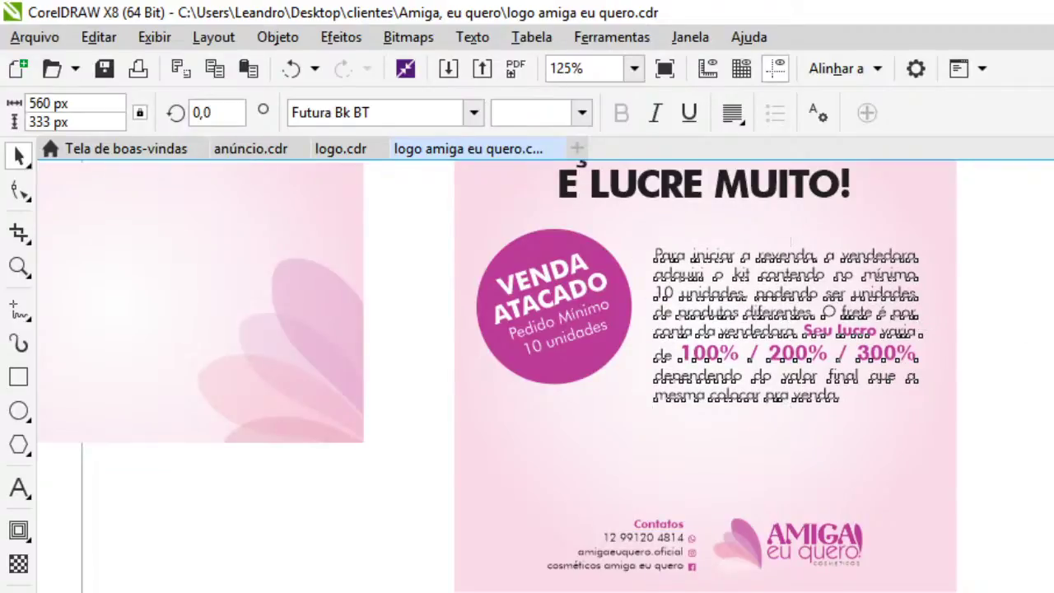
scroll(1049, 446, down, 1)
scroll(1049, 324, up, 1)
key(Escape)
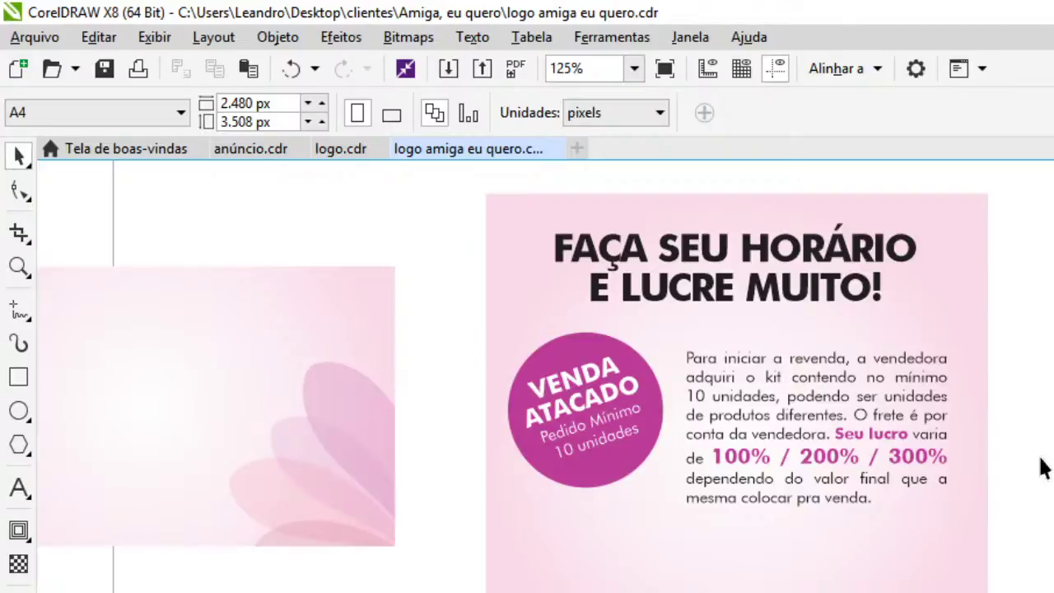
double_click(250, 445)
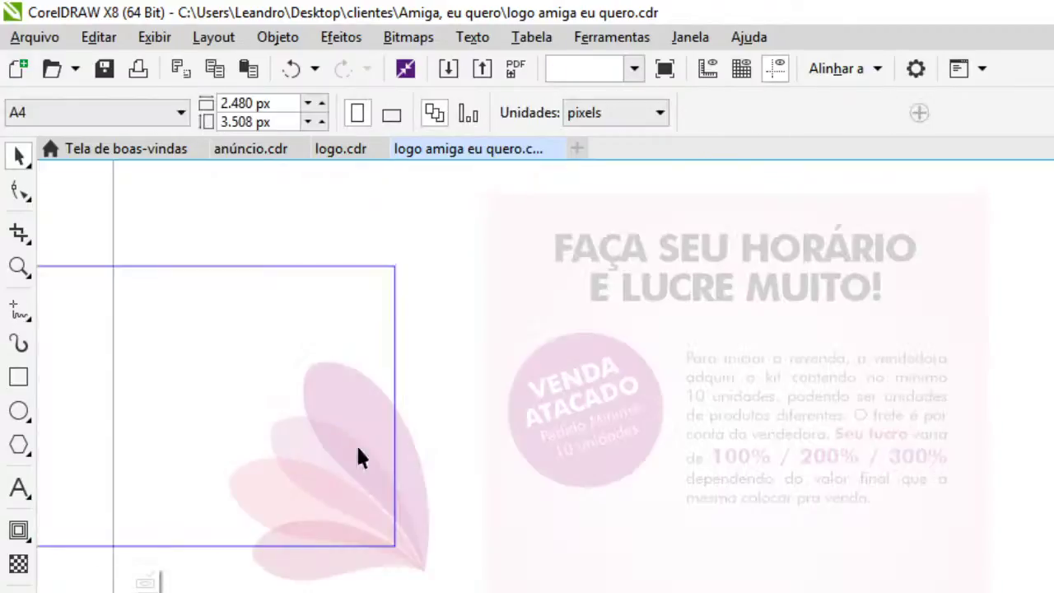
click(423, 470)
drag(462, 282, 211, 592)
click(144, 577)
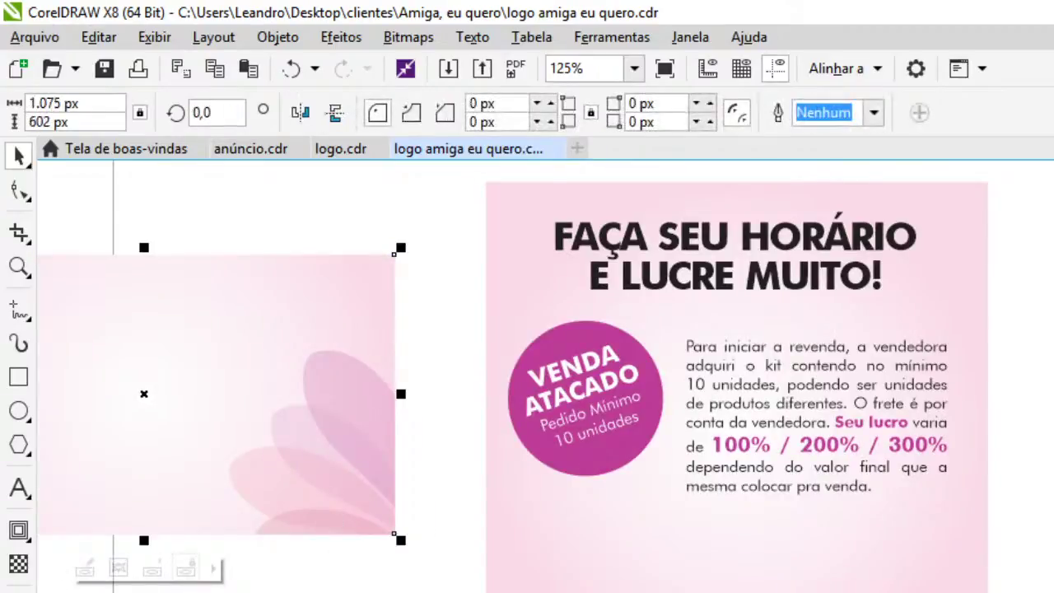
Group and copy the flower petals clipped inside the separate pink background rectangle
double_click(297, 461)
click(342, 491)
drag(462, 312, 211, 588)
click(721, 114)
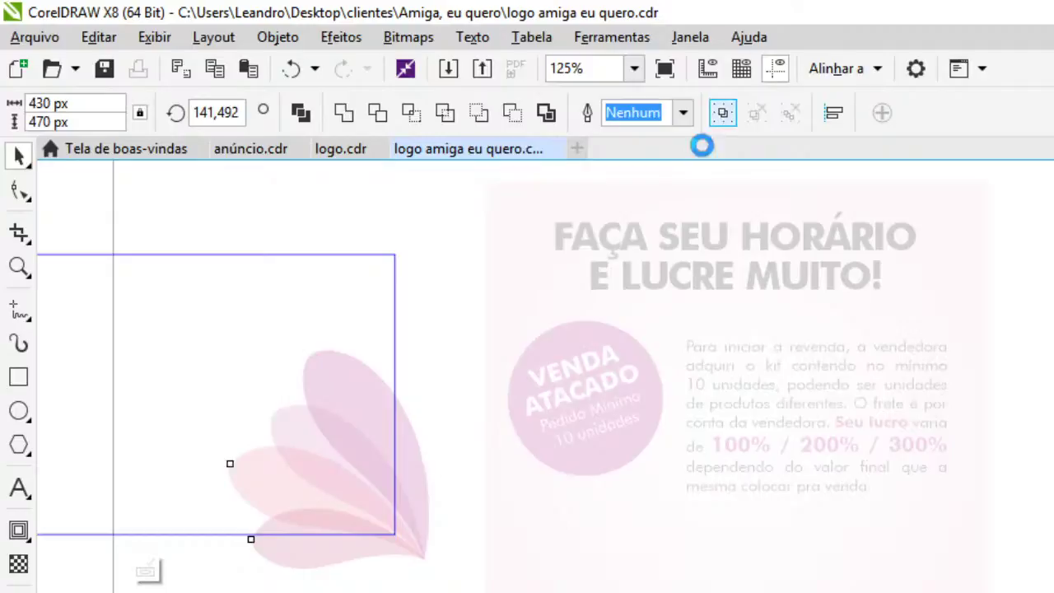
click(146, 568)
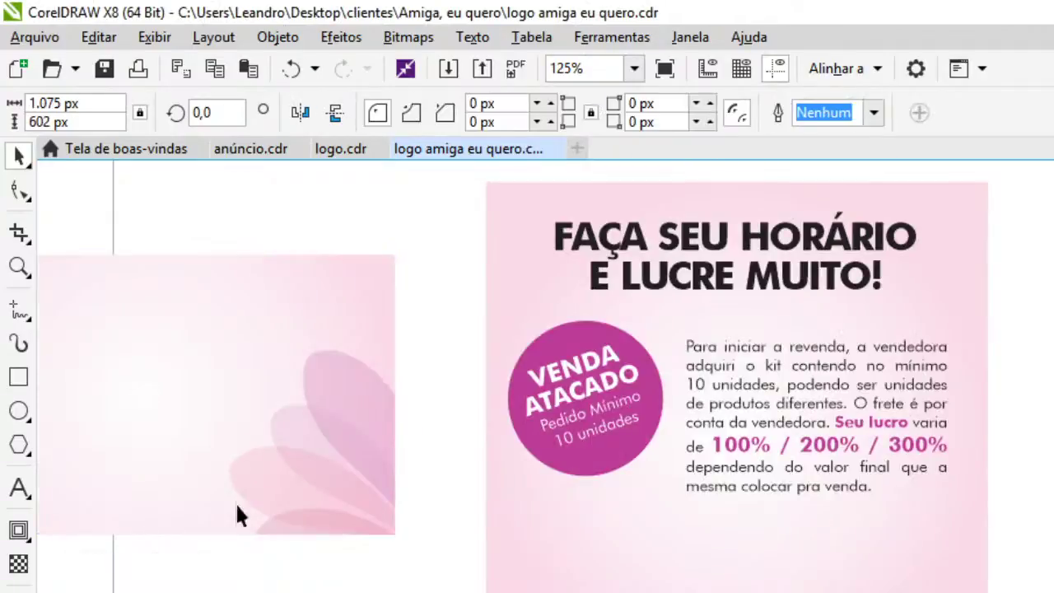
Delete the separate pink background rectangle and place the pasted petals over the ad's right edge
key(Delete)
key(ctrl+v)
drag(420, 512, 1002, 582)
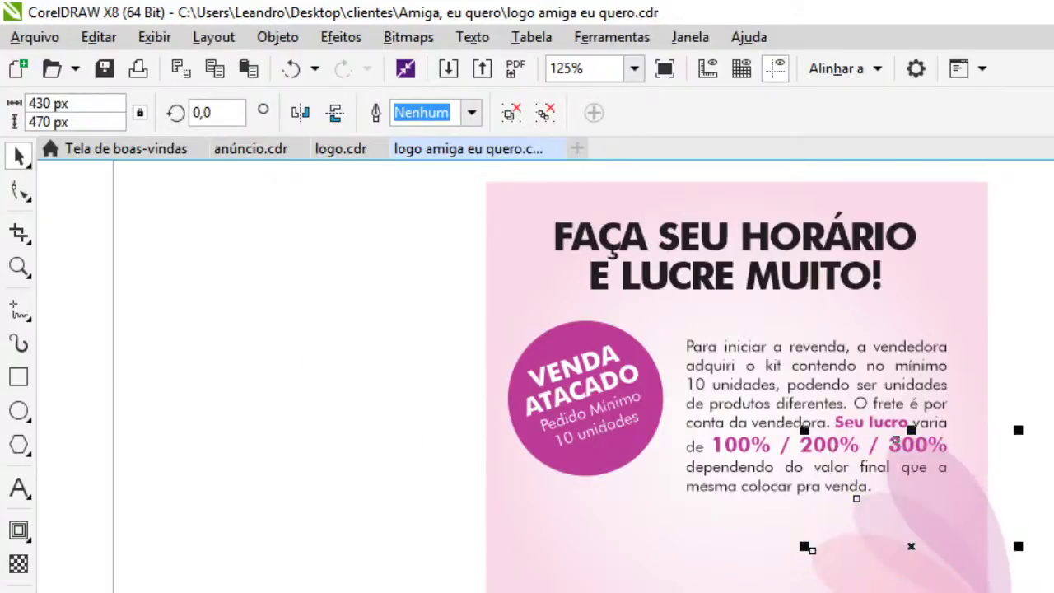
Mirror the petals horizontally, enlarge them to about 569 × 622 px and move them to the ad's lower-left corner
click(301, 112)
drag(1018, 430, 1053, 360)
drag(899, 545, 585, 567)
PowerClip the petals inside the ad's pink background
right_click(585, 567)
click(663, 244)
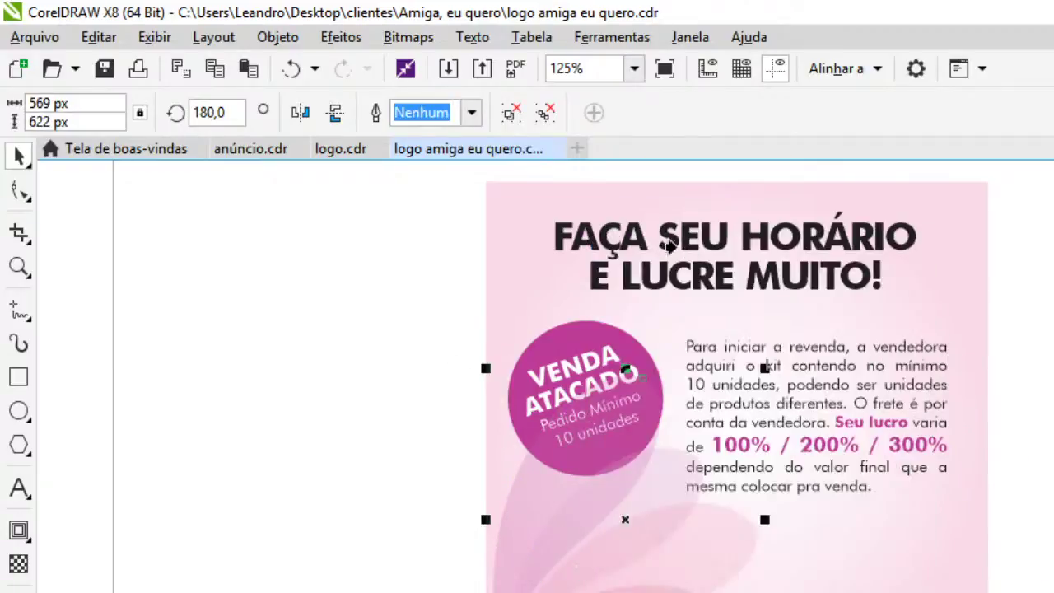
click(567, 301)
key(Escape)
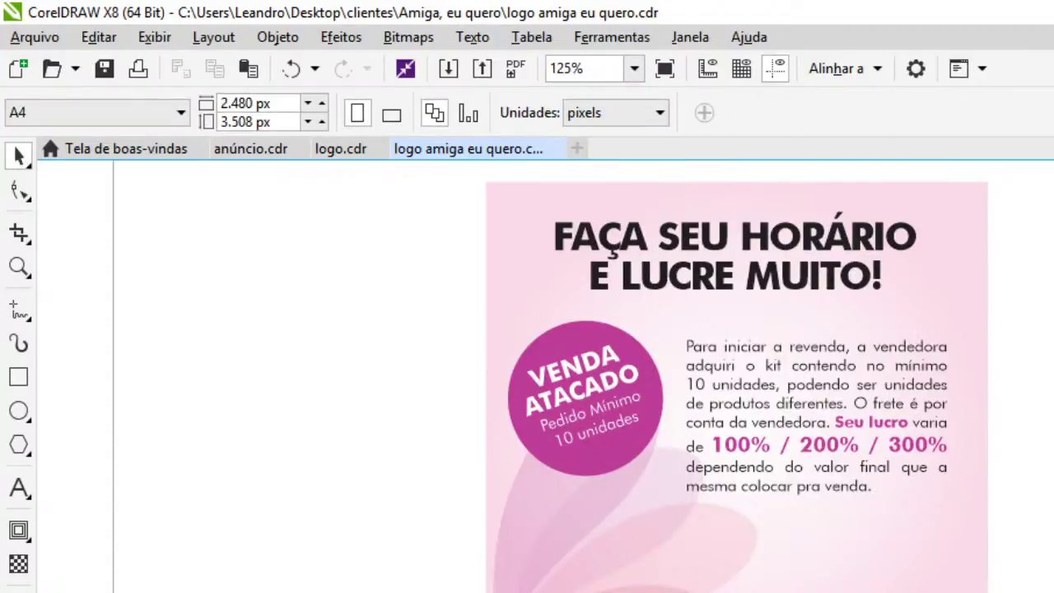
Nudge the body paragraph slightly right, away from the "VENDA ATACADO" circle
scroll(682, 588, up, 2)
scroll(670, 583, down, 2)
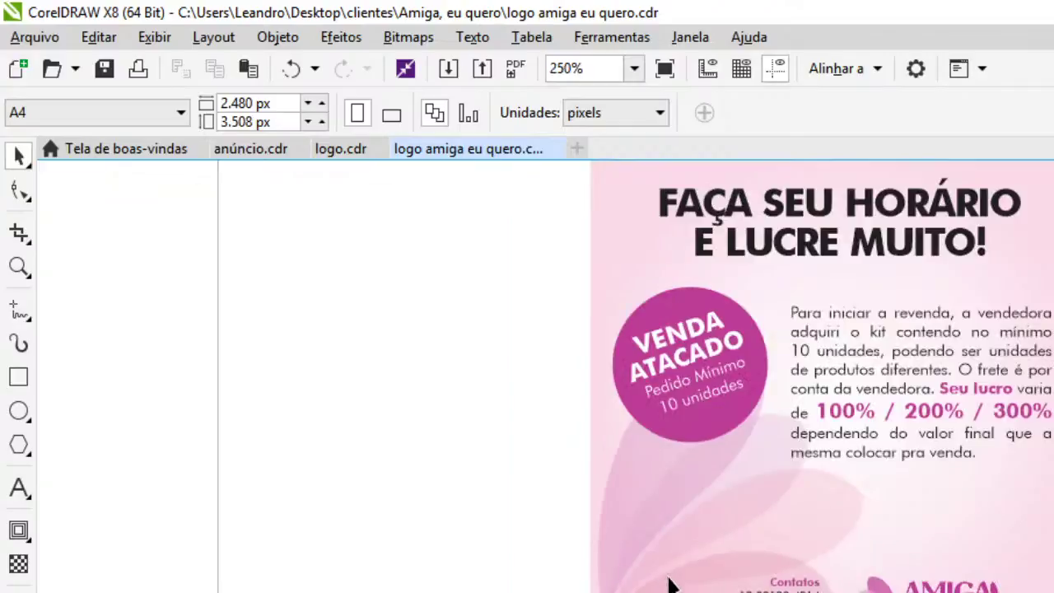
drag(735, 371, 774, 409)
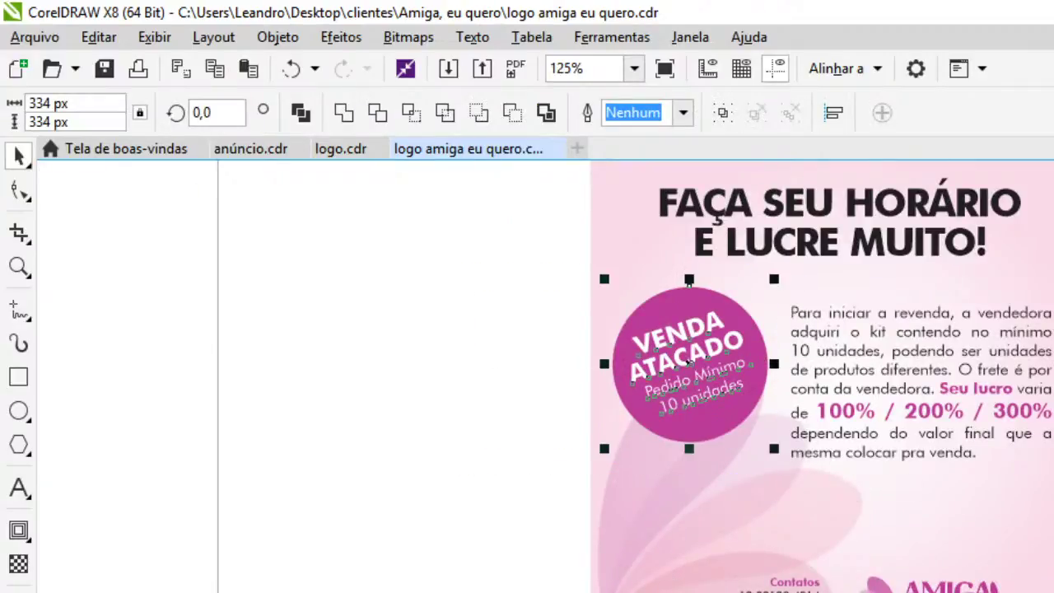
click(1047, 337)
key(Right)
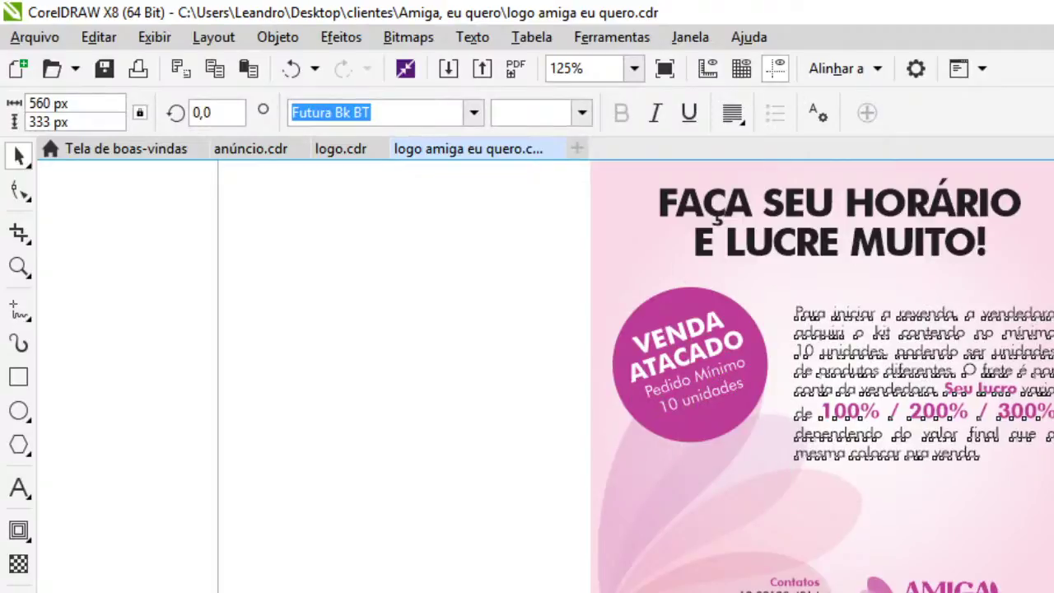
key(Escape)
Enlarge the two-line "FAÇA SEU HORÁRIO E LUCRE MUITO!" headline slightly
scroll(395, 299, up, 2)
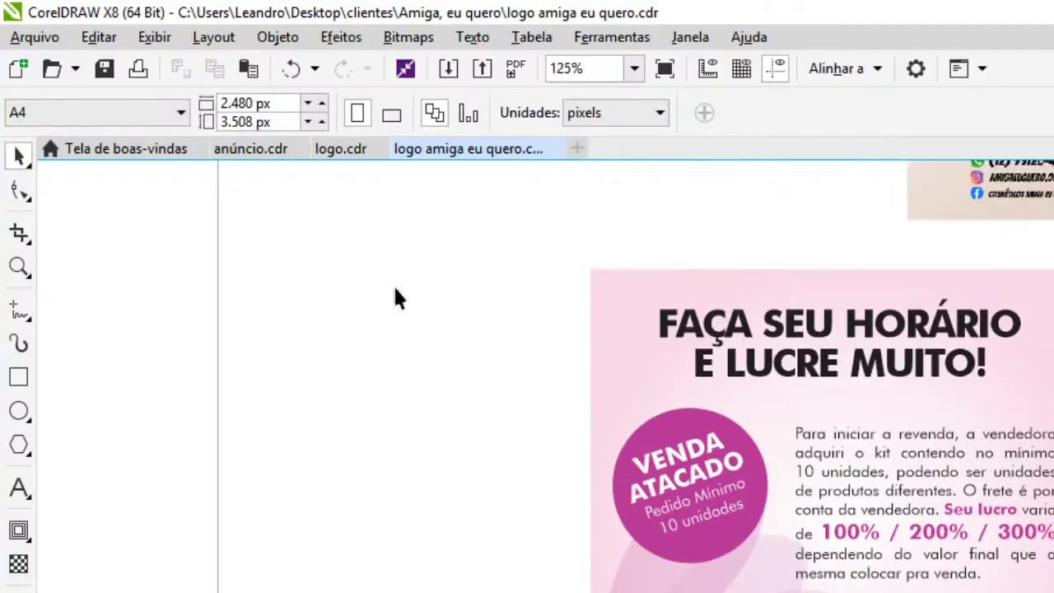
drag(478, 245, 1045, 395)
drag(1038, 285, 1042, 283)
key(Escape)
scroll(702, 369, up, 4)
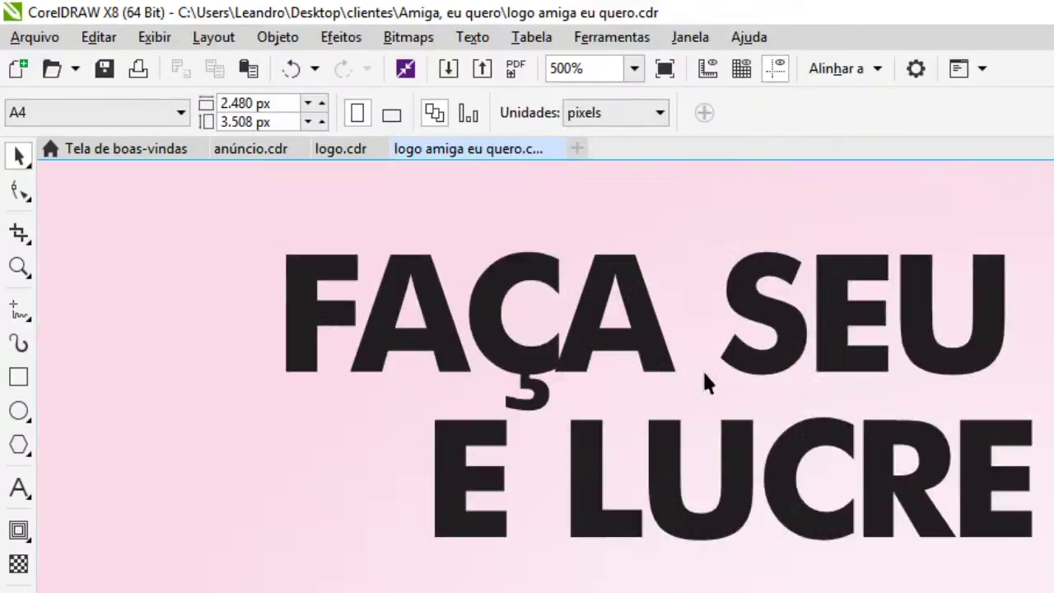
scroll(702, 369, down, 4)
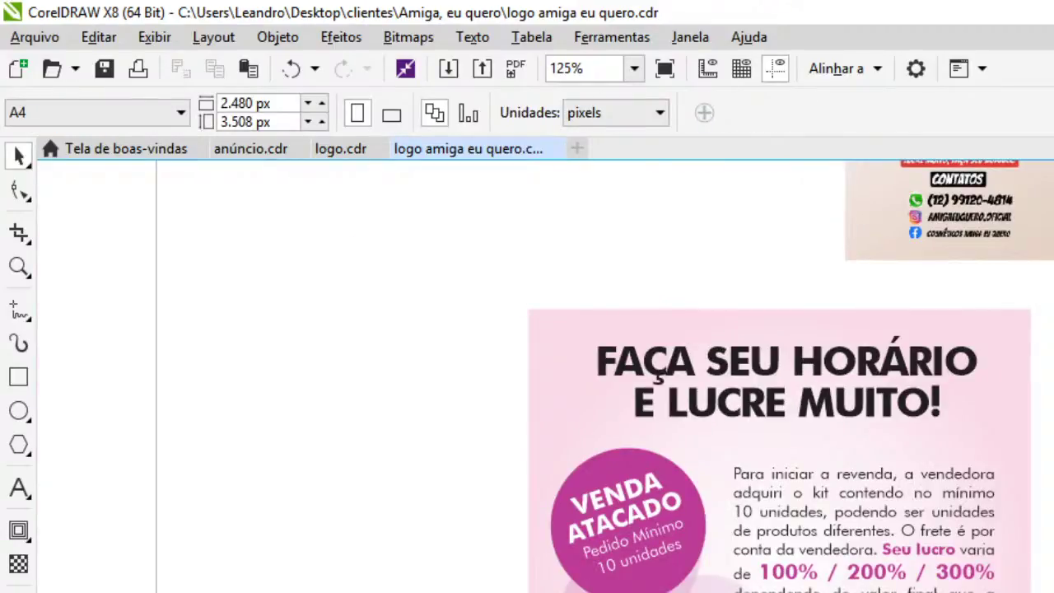
Nudge the "VENDA ATACADO" circle and the body paragraph down together to widen the gap below the headline
drag(1053, 423, 505, 592)
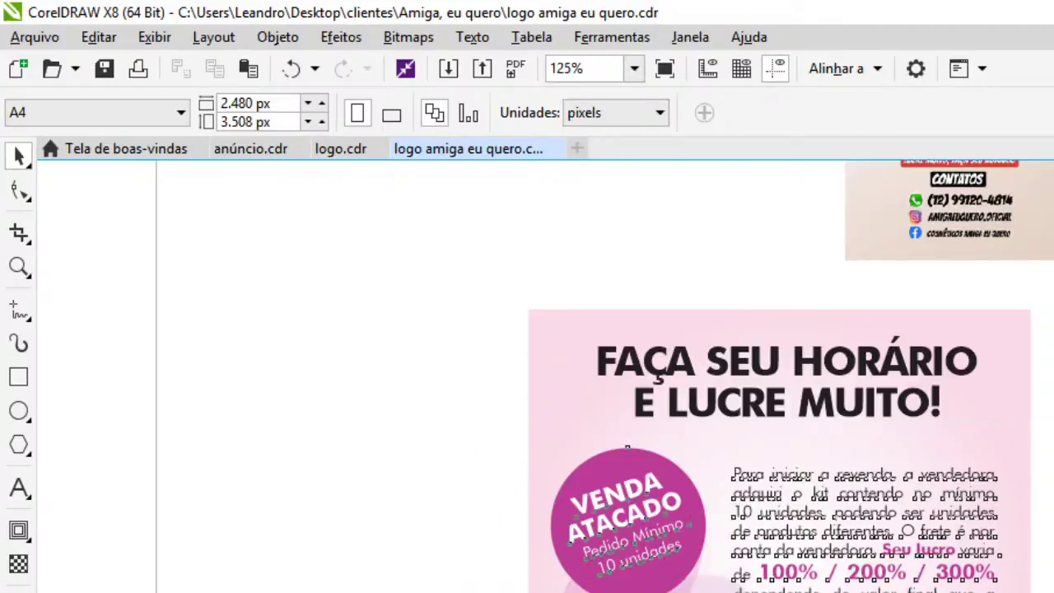
key(Down)
key(Down)
key(Down)
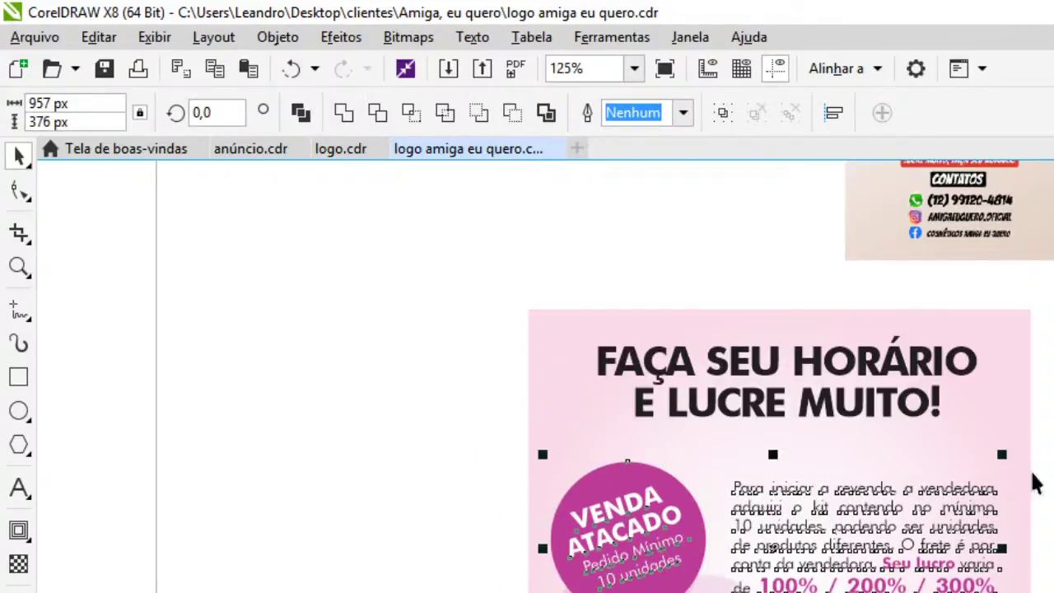
key(Escape)
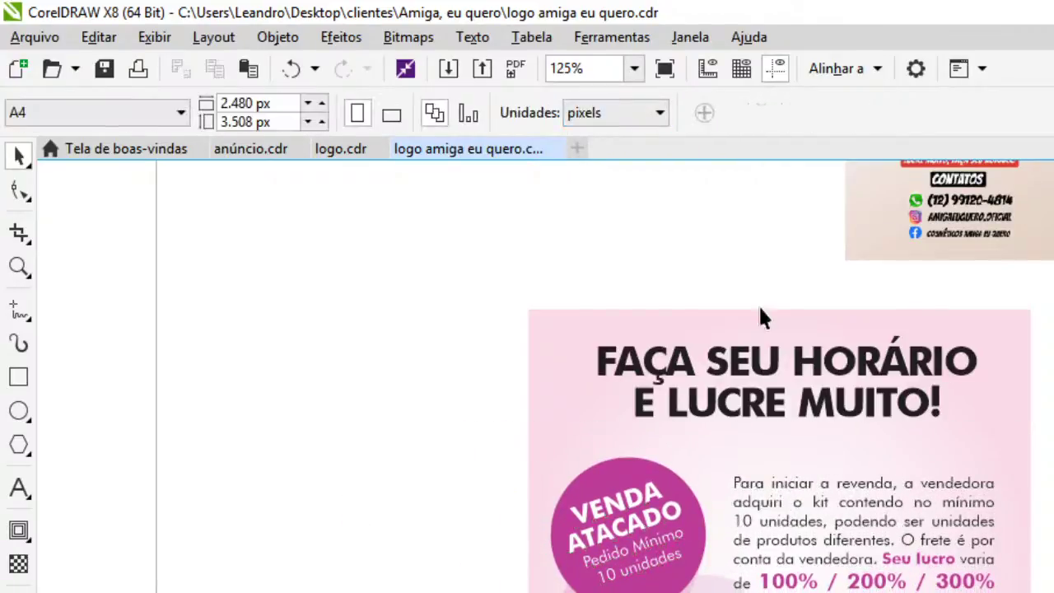
Place the client's reference flyer image beside the ad and compare their content
scroll(755, 354, up, 1)
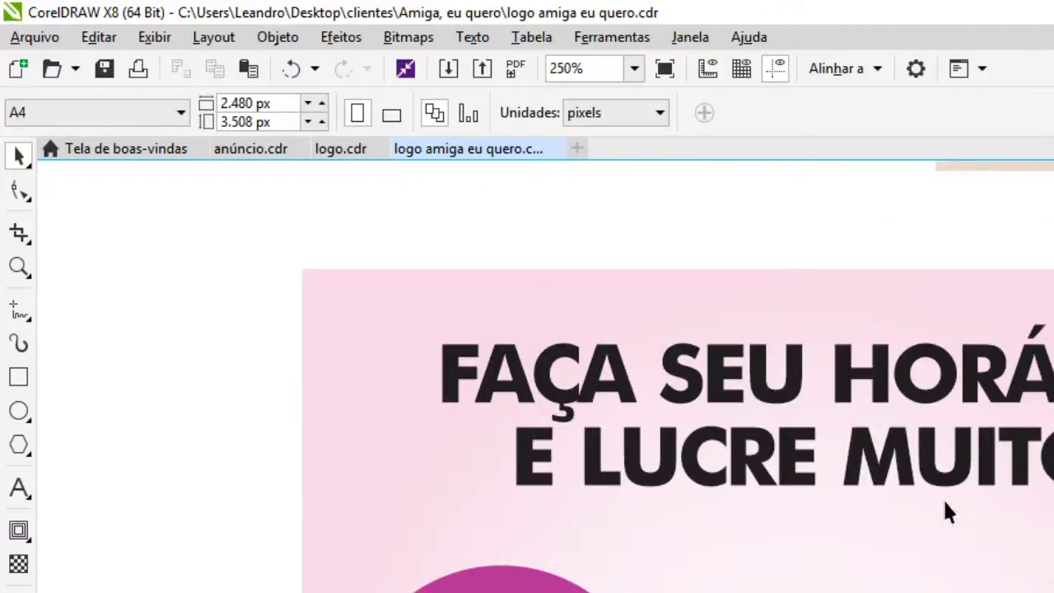
scroll(944, 510, down, 2)
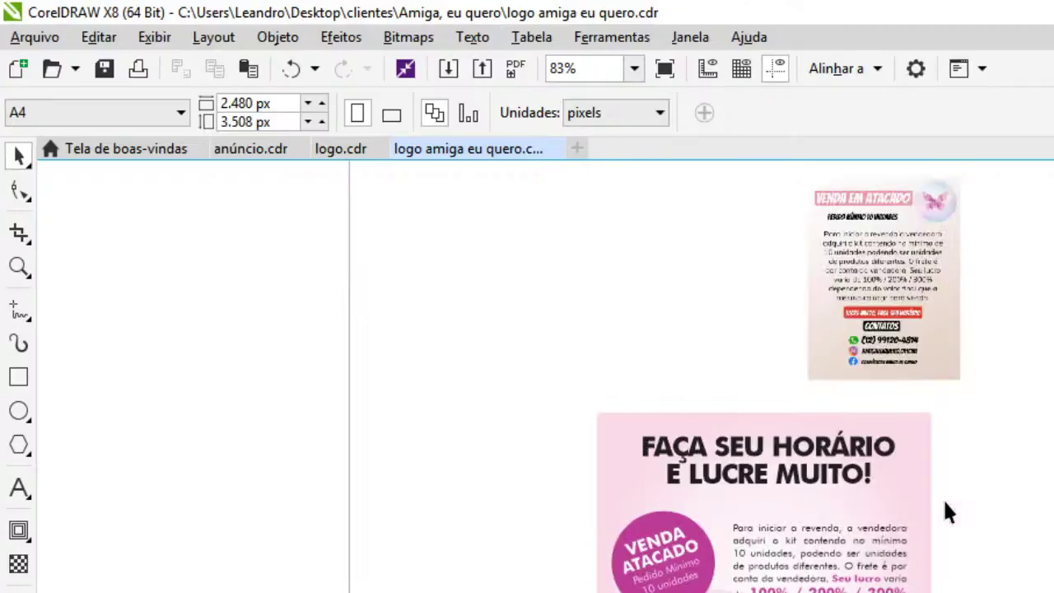
click(856, 337)
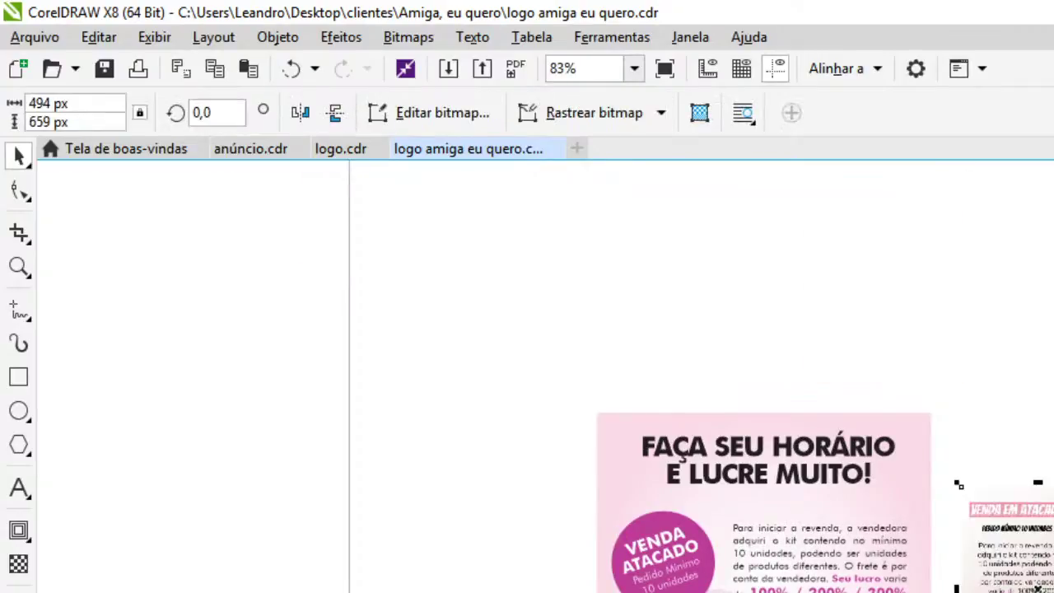
scroll(955, 482, up, 2)
scroll(903, 568, down, 2)
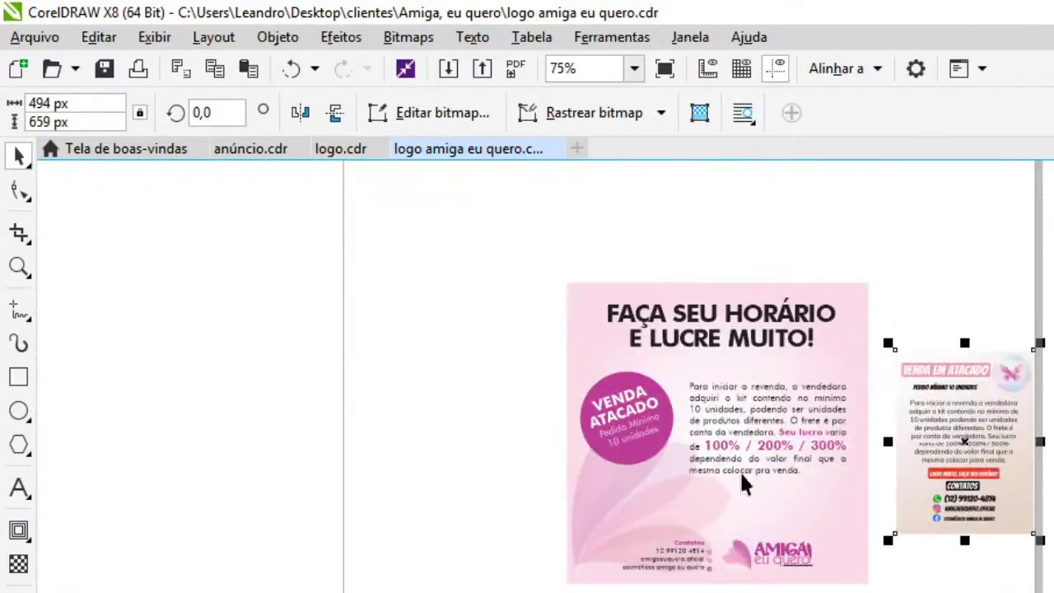
scroll(954, 404, up, 1)
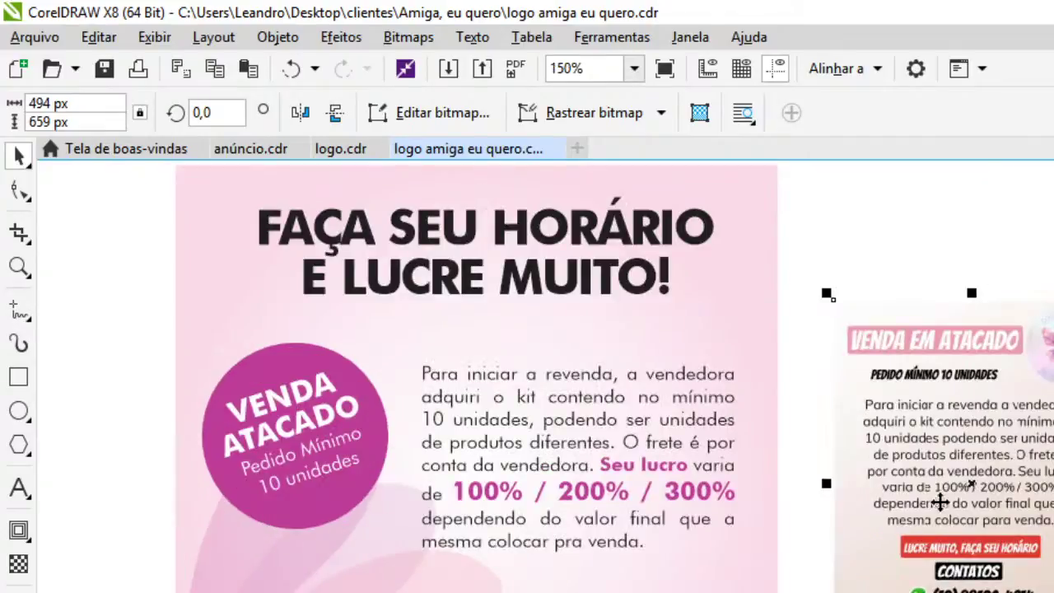
Move the reference flyer image away from the ad, next to the product price lists
key(Delete)
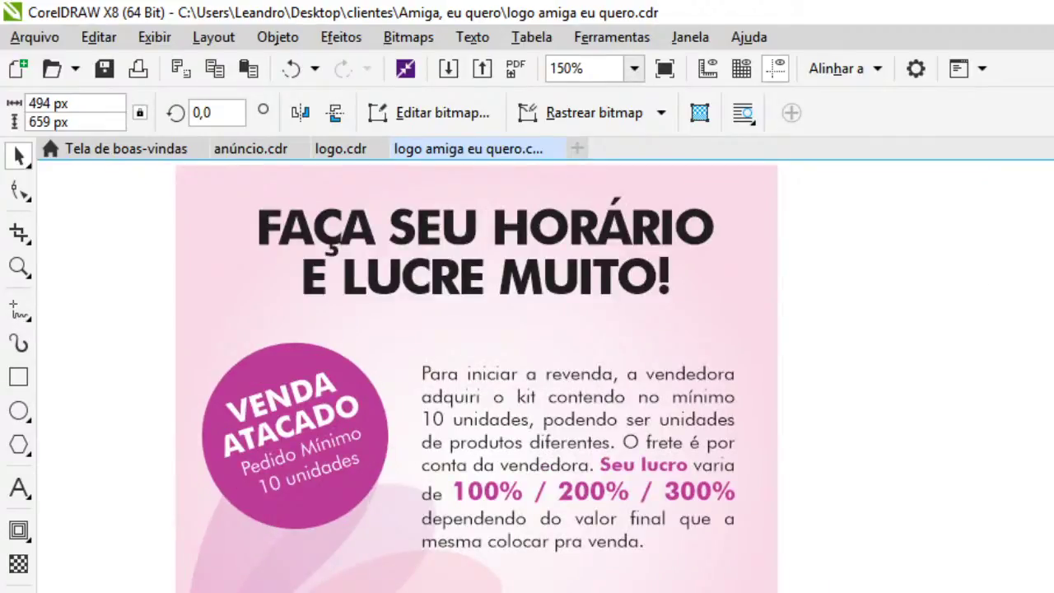
scroll(527, 375, left, 5)
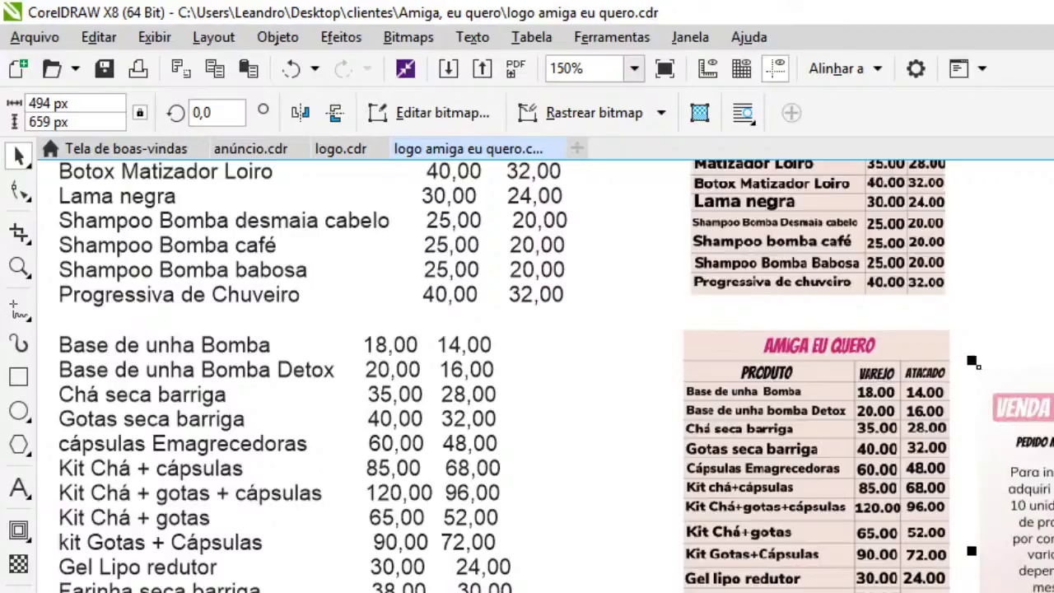
key(Page_Down)
scroll(607, 586, down, 2)
scroll(540, 553, up, 2)
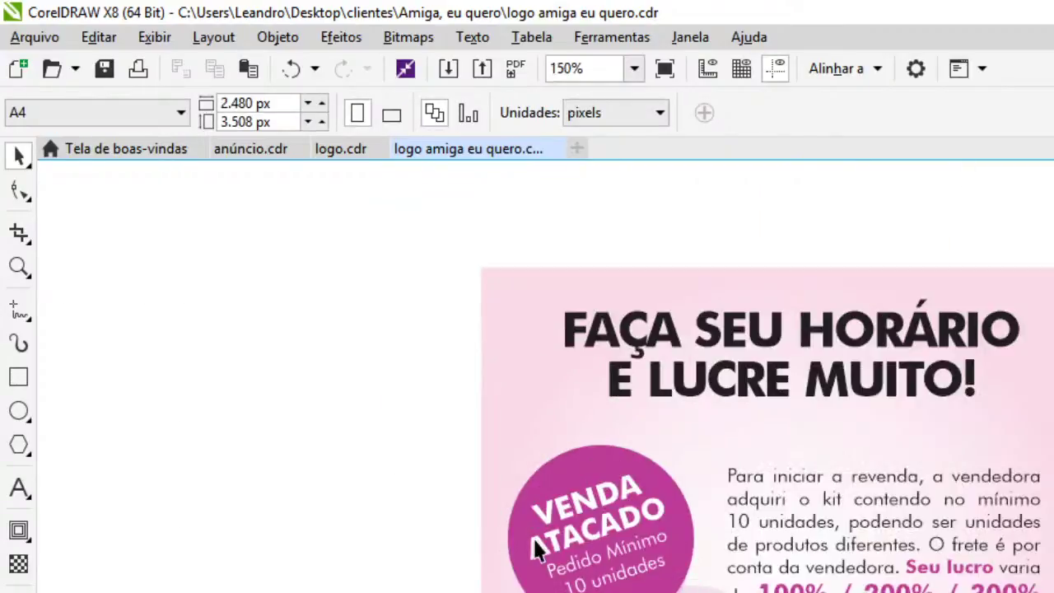
Draw a wide ellipse over the headline, about 1,375 by 467 px overall, extending past the ad's upper edge and tilted about 4.5°
scroll(671, 414, down, 2)
scroll(748, 338, up, 2)
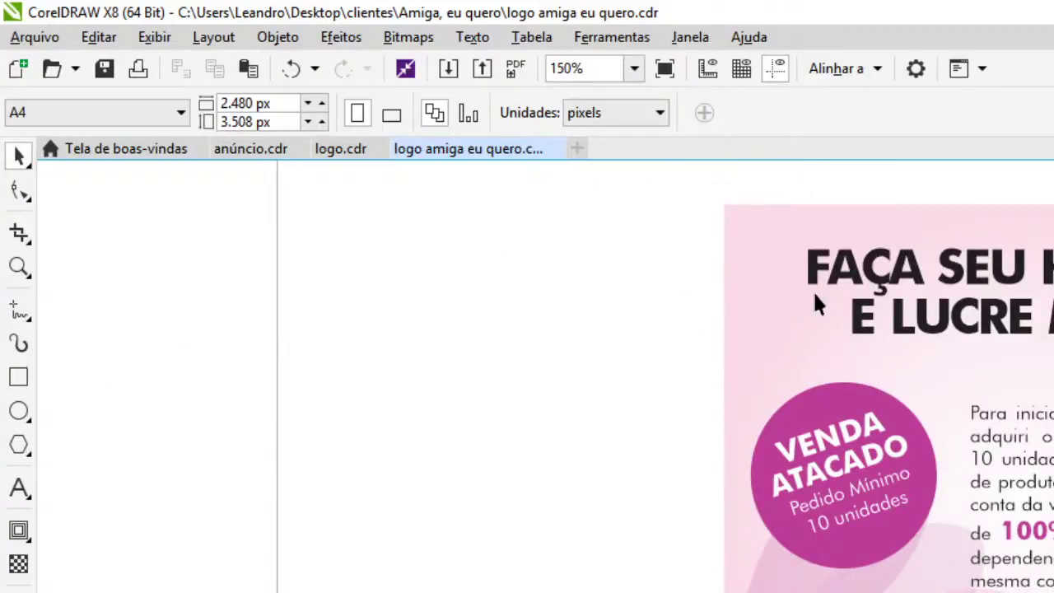
click(19, 376)
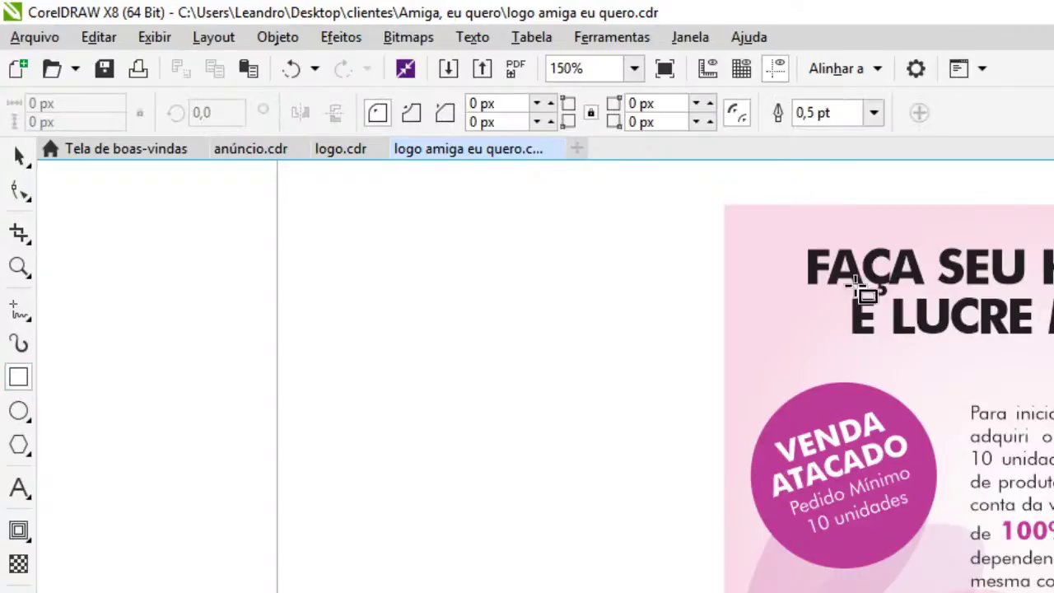
click(19, 414)
drag(636, 195, 1027, 410)
click(18, 157)
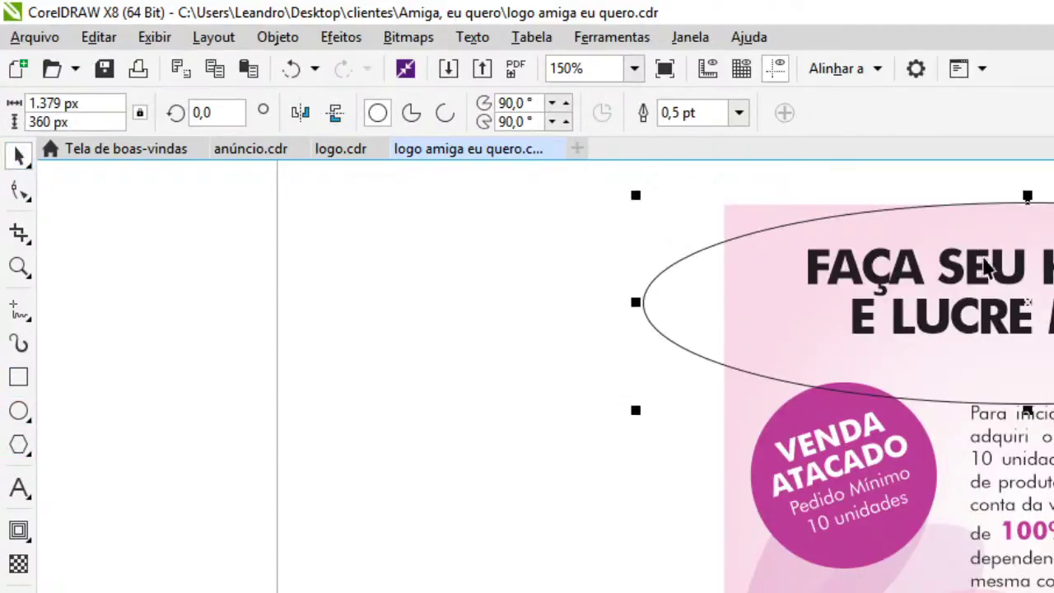
drag(1027, 192, 1019, 230)
click(1028, 190)
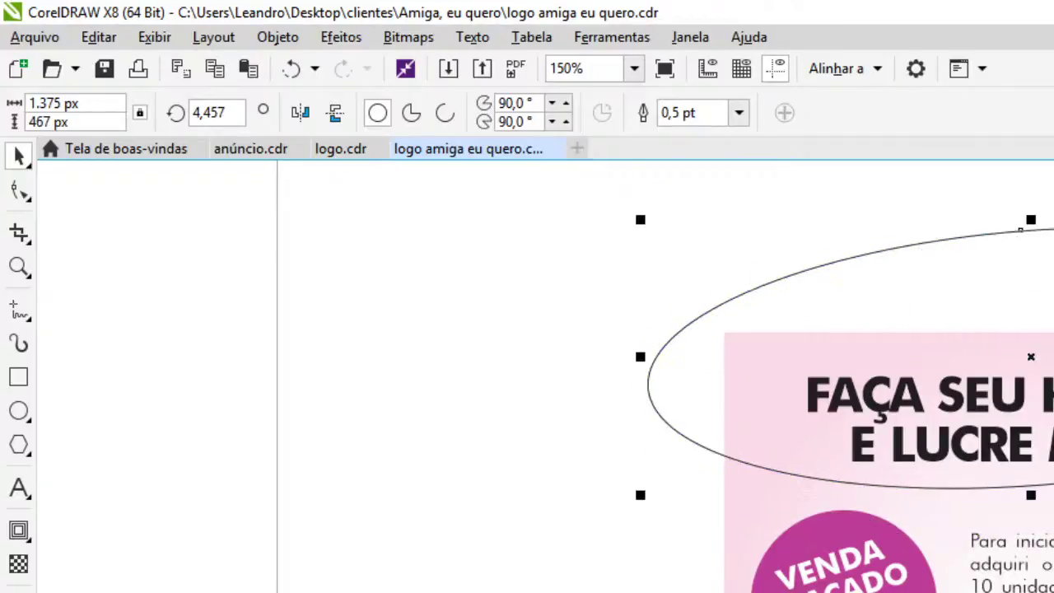
key(Escape)
Shrink both headline lines together to about 20 pt and nudge them up inside the ellipse
click(988, 395)
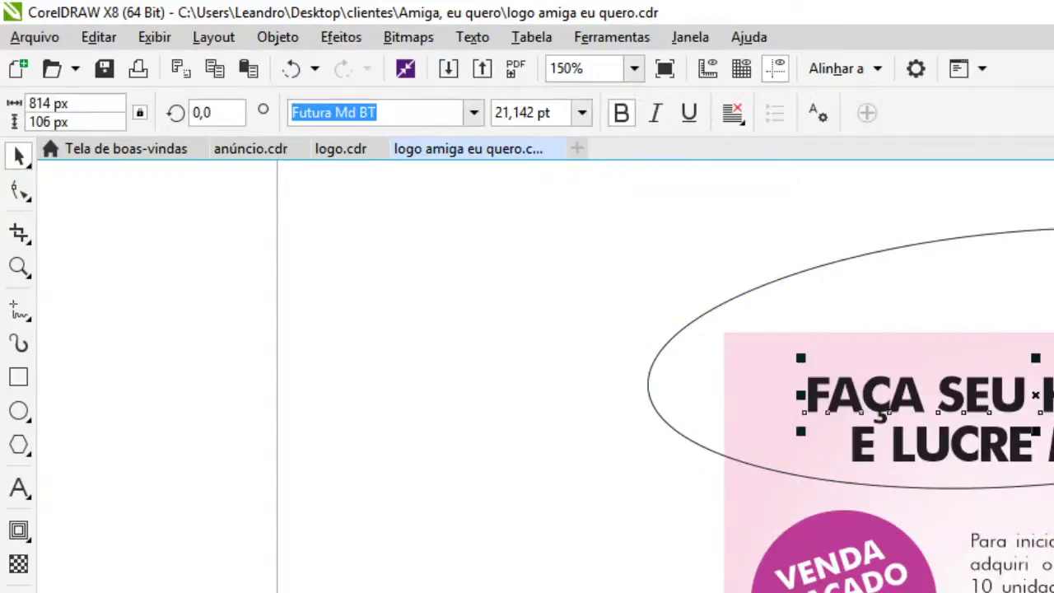
shift+click(988, 444)
drag(800, 357, 812, 360)
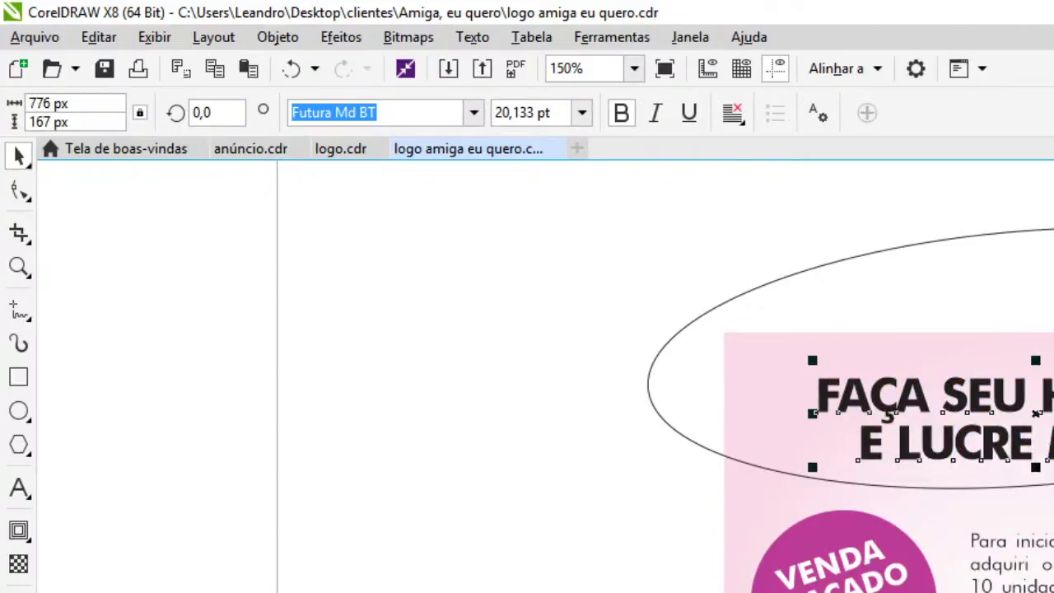
key(Up)
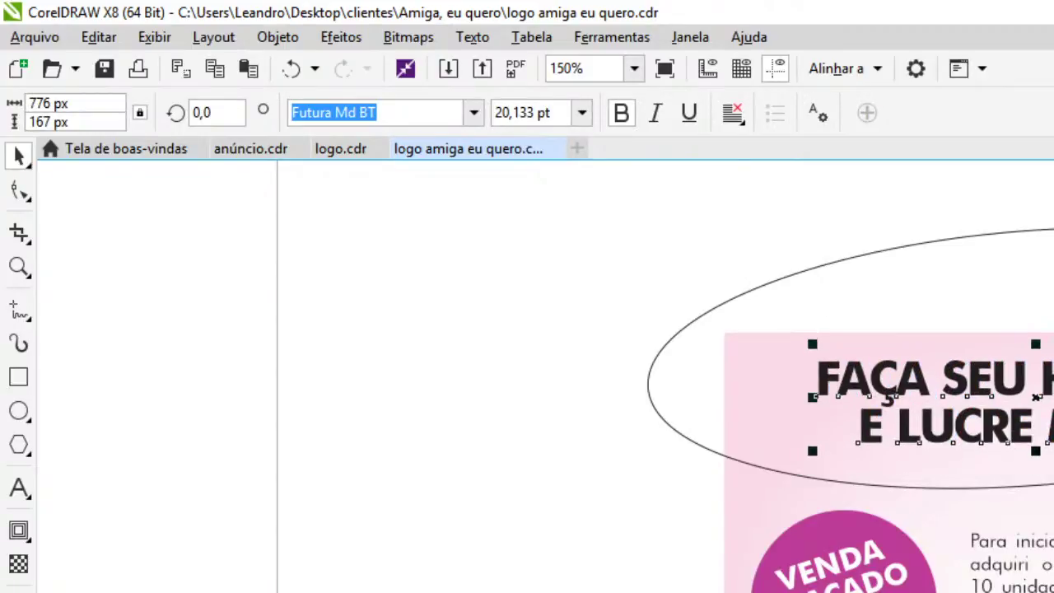
key(Down)
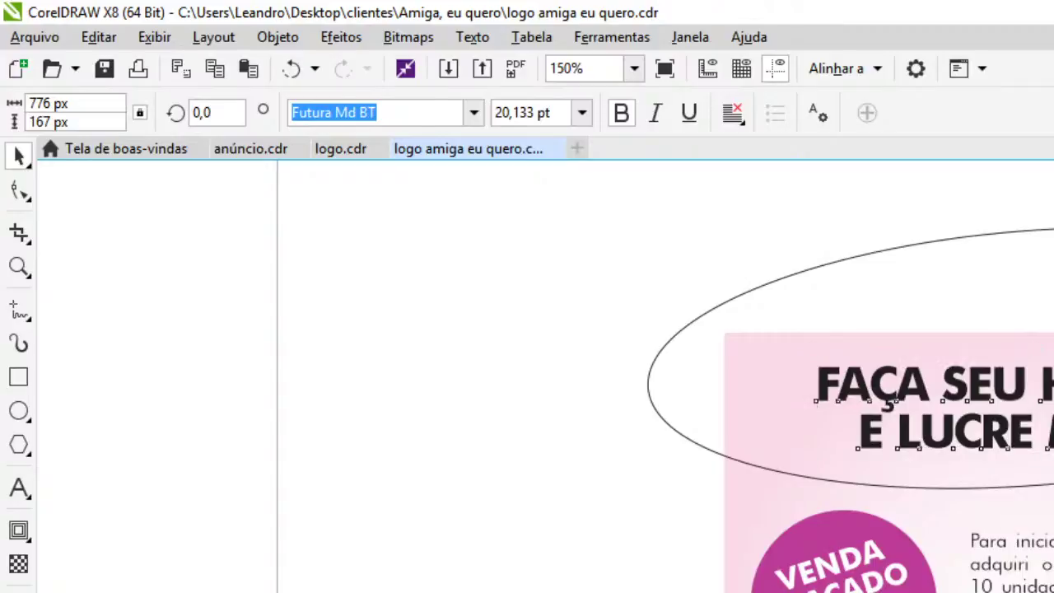
Fill the ellipse with the badge's magenta and remove its outline
click(1021, 231)
click(1045, 272)
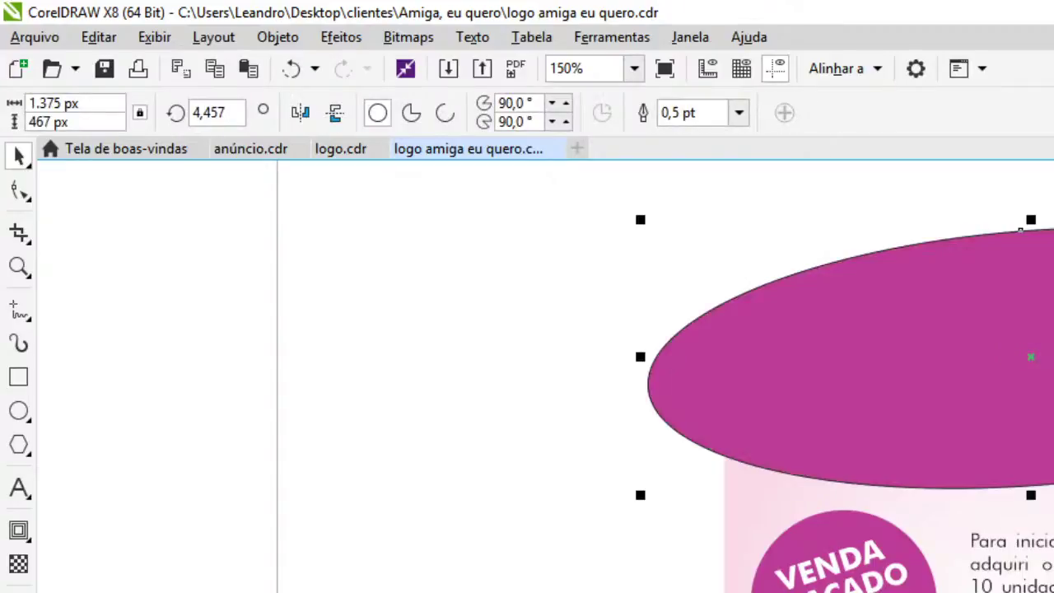
right_click(933, 357)
key(Escape)
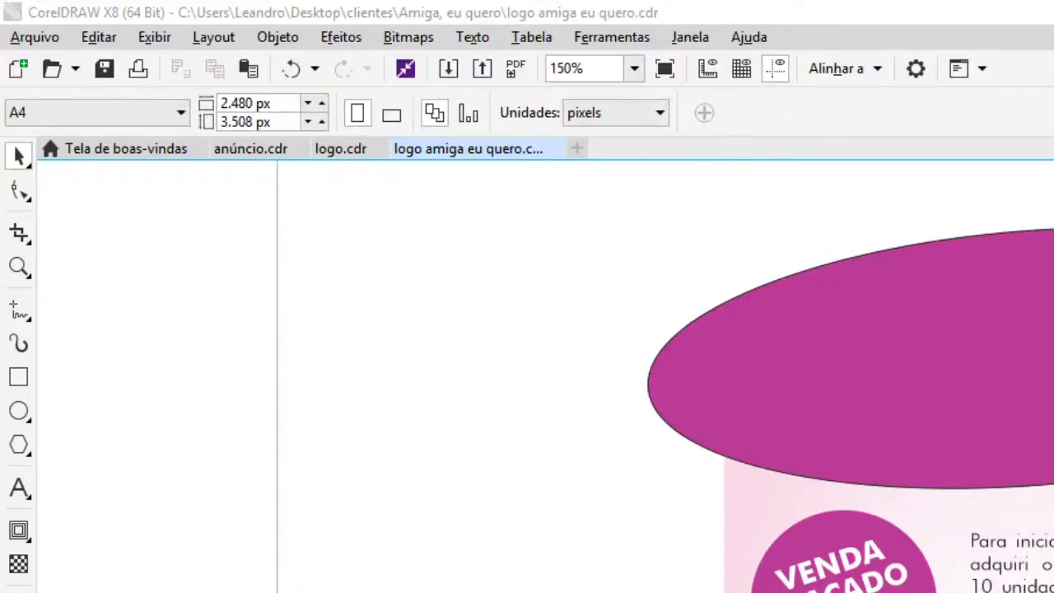
click(960, 265)
key(Tab)
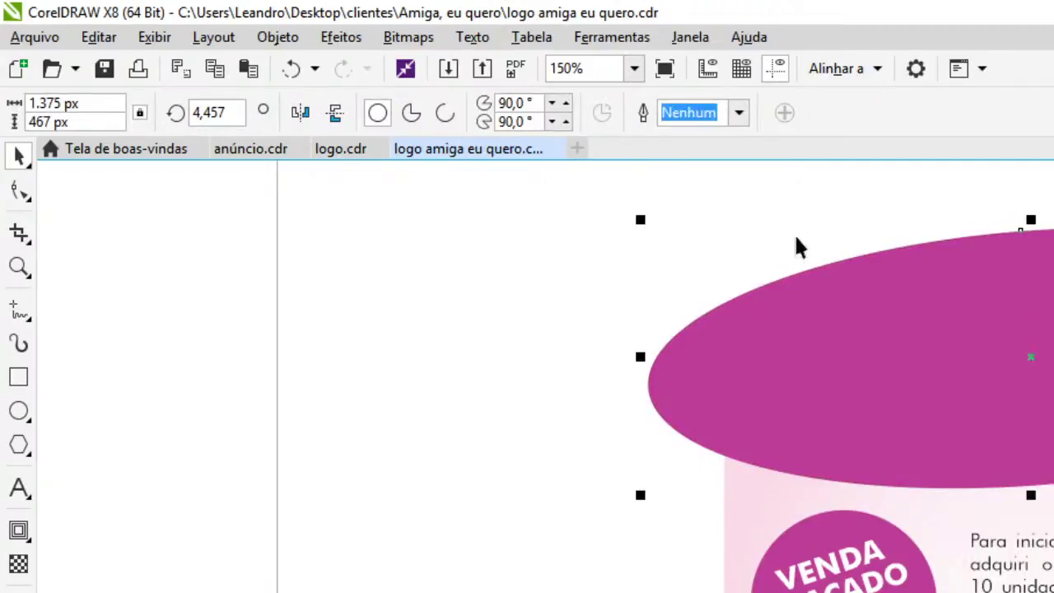
PowerClip the magenta ellipse inside the pink background square behind the headline, and colour the headline text white
right_click(751, 370)
click(821, 218)
click(832, 362)
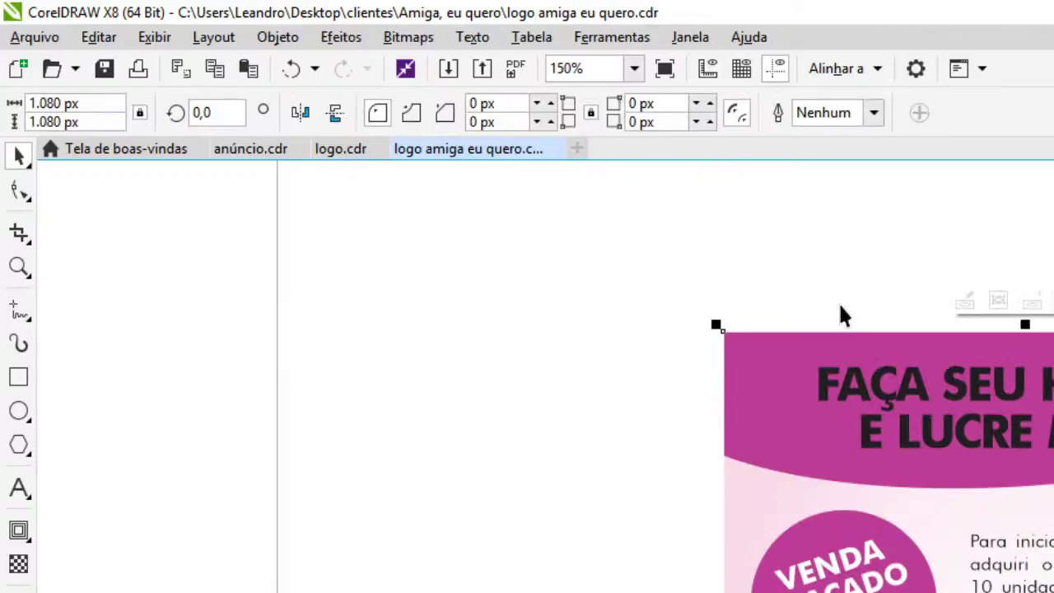
drag(766, 301, 1050, 485)
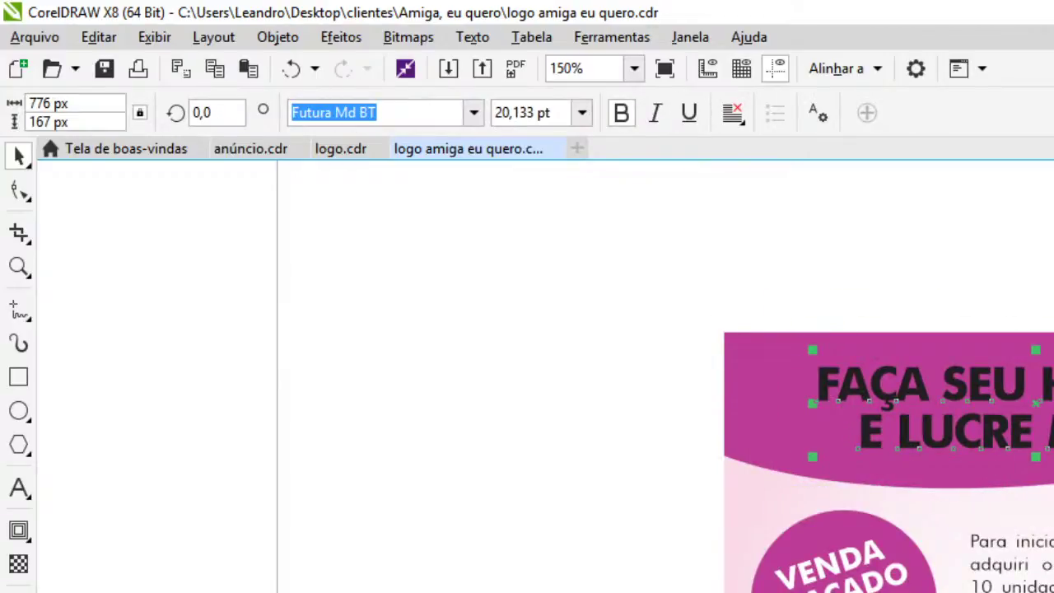
click(617, 333)
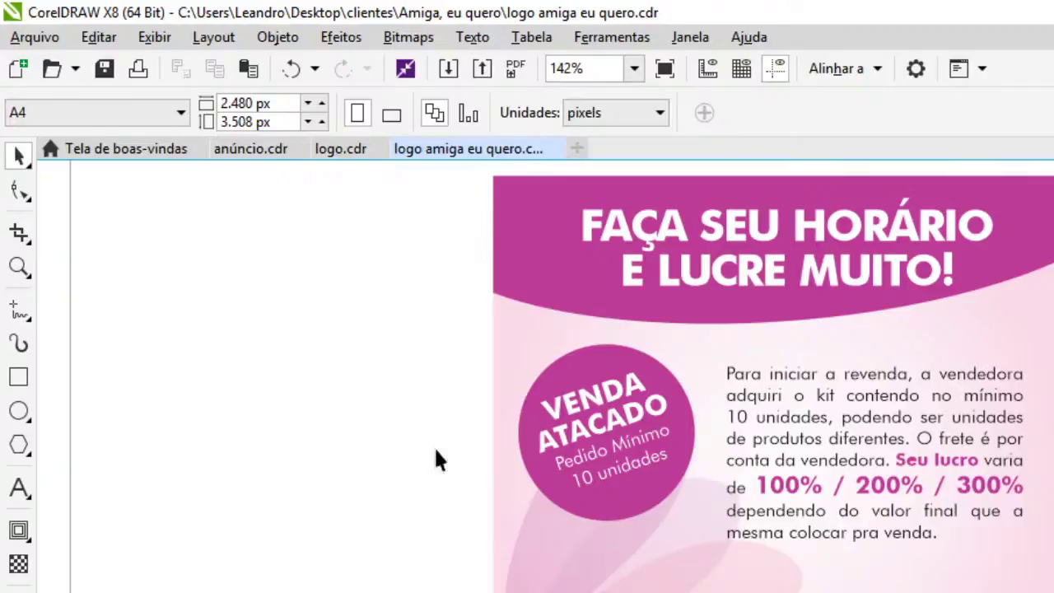
Move the "VENDA ATACADO" circle with its text slightly down and to the right, closer to the paragraph
drag(615, 494, 721, 560)
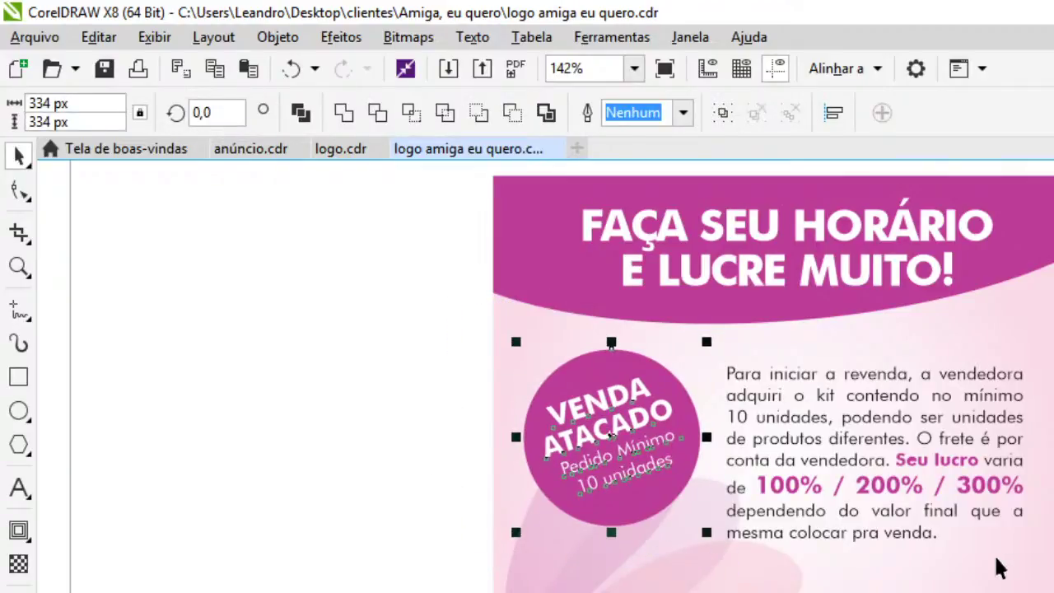
key(Escape)
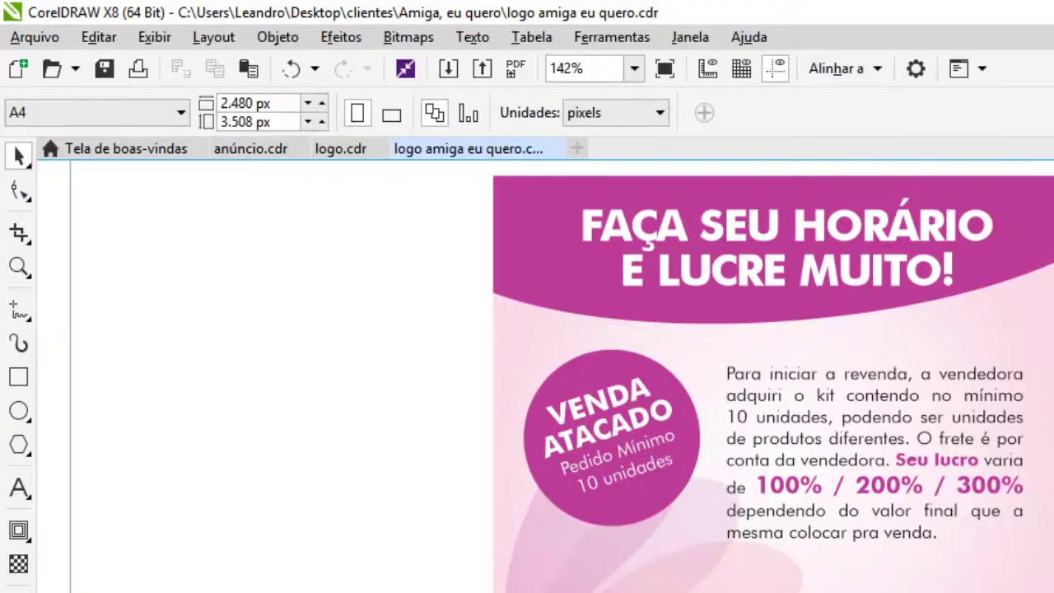
click(911, 374)
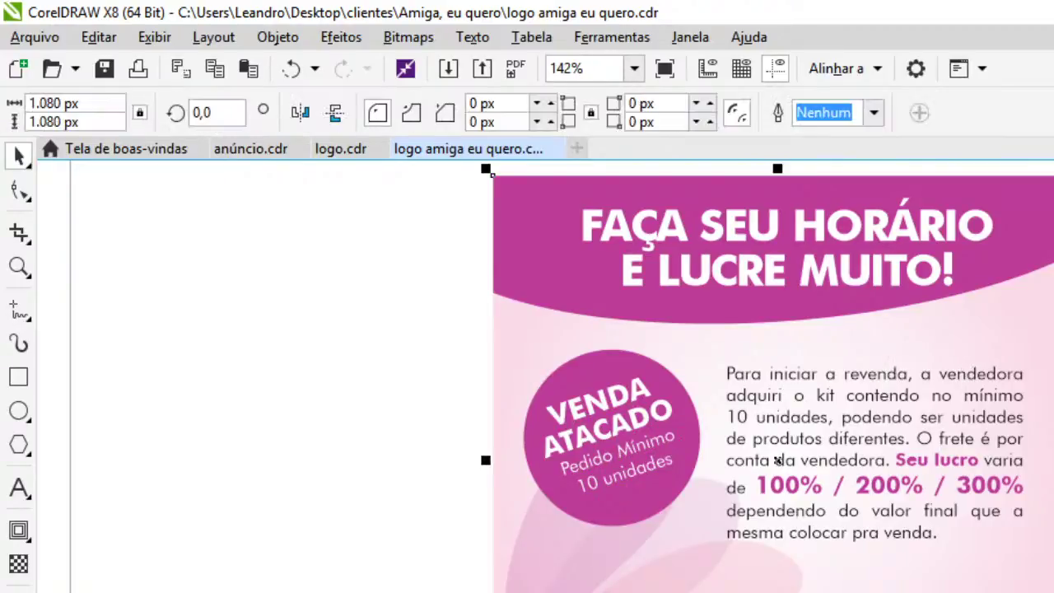
click(968, 369)
click(123, 385)
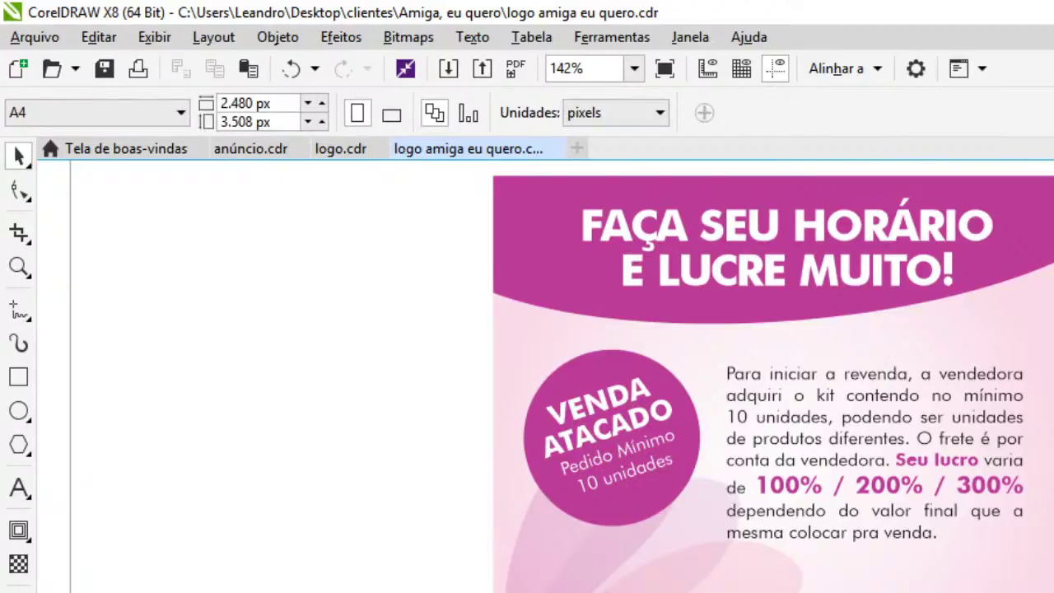
Switch to the web browser and open the bookmarked Pixabay image bank in a new tab
key(alt+Tab)
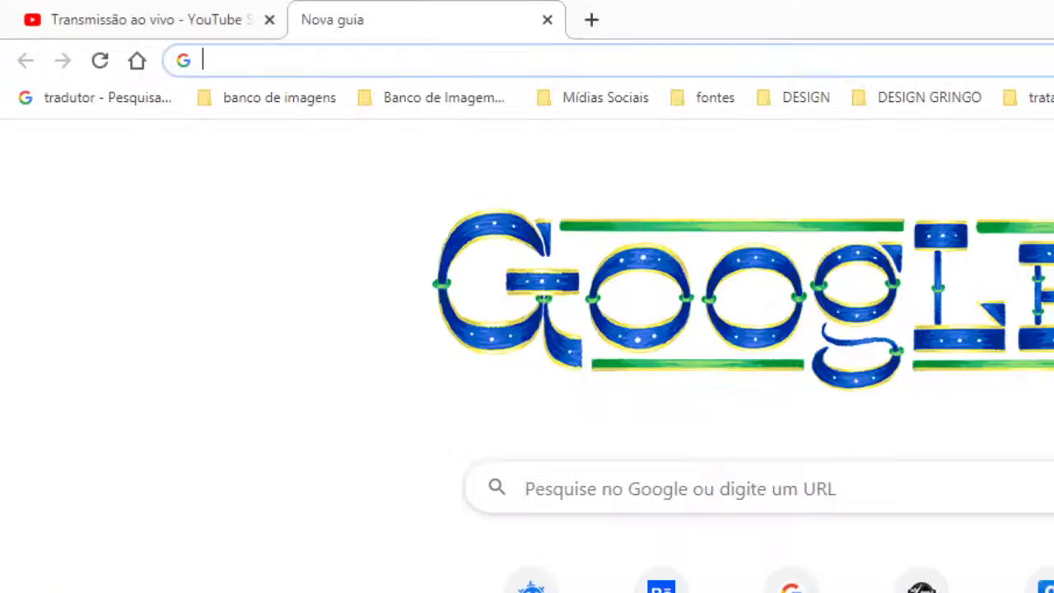
click(368, 105)
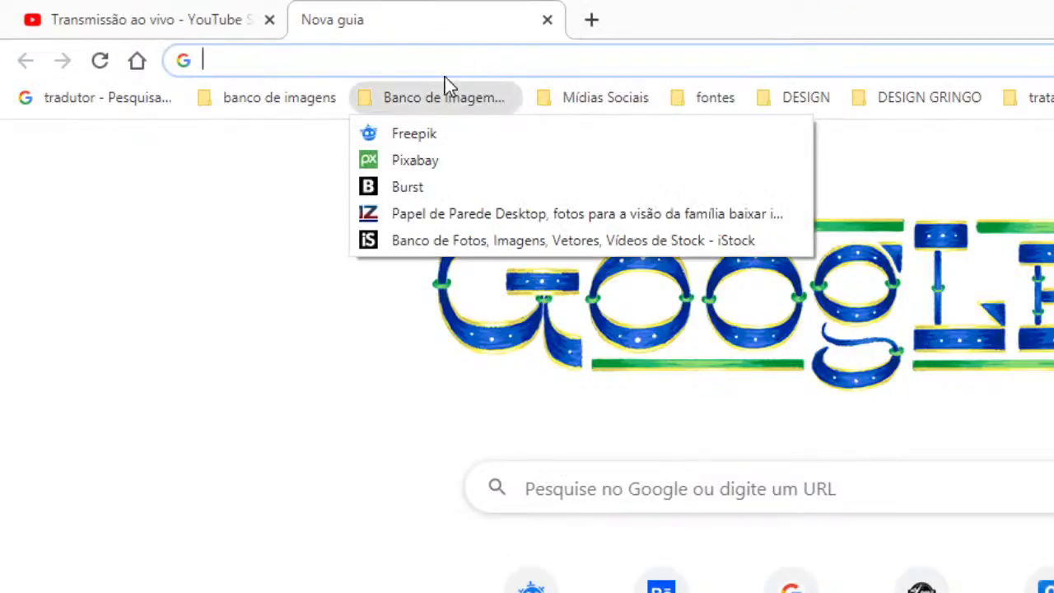
right_click(436, 162)
click(485, 179)
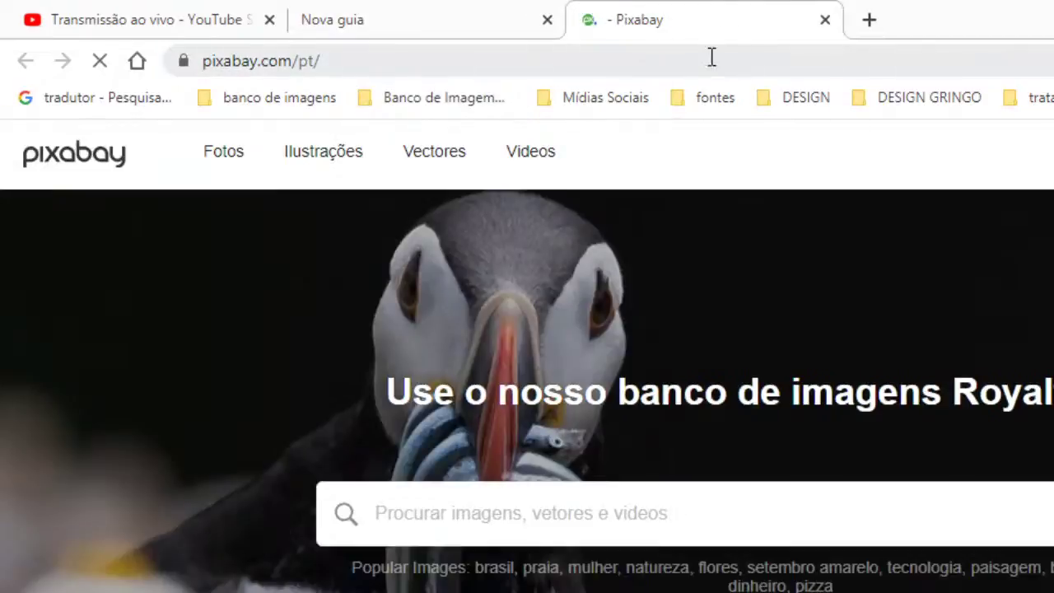
click(740, 58)
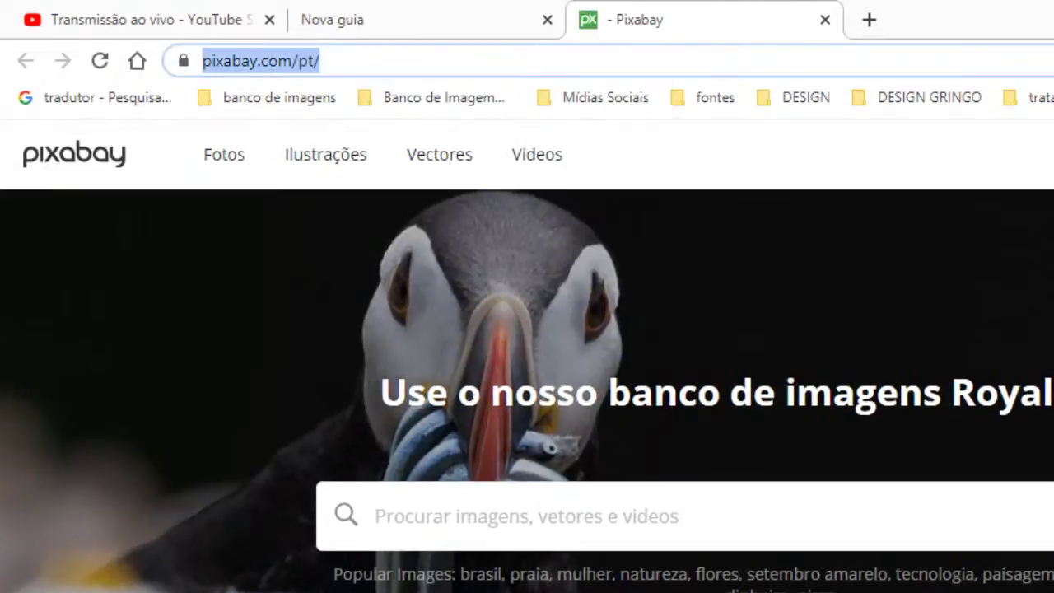
Search Pixabay for "hair" and glance through the first image results
click(847, 535)
text(h)
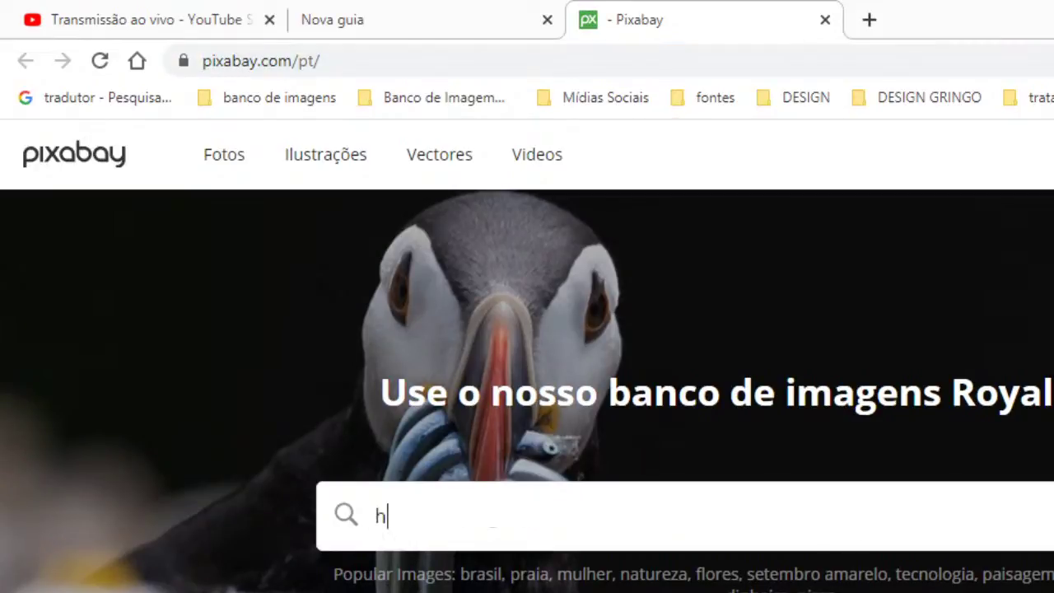
text(air)
key(Return)
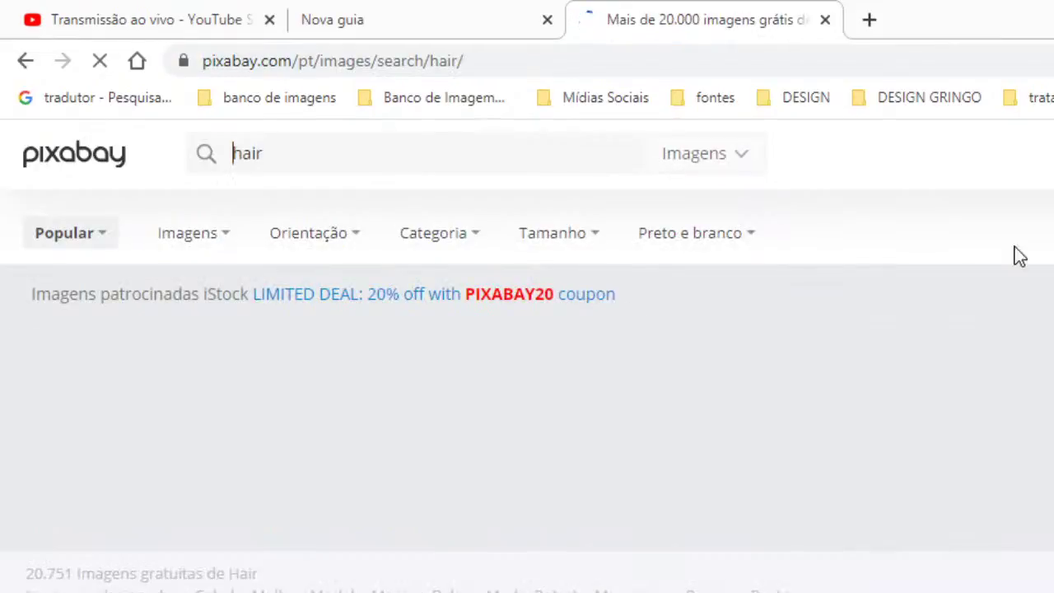
scroll(980, 569, down, 3)
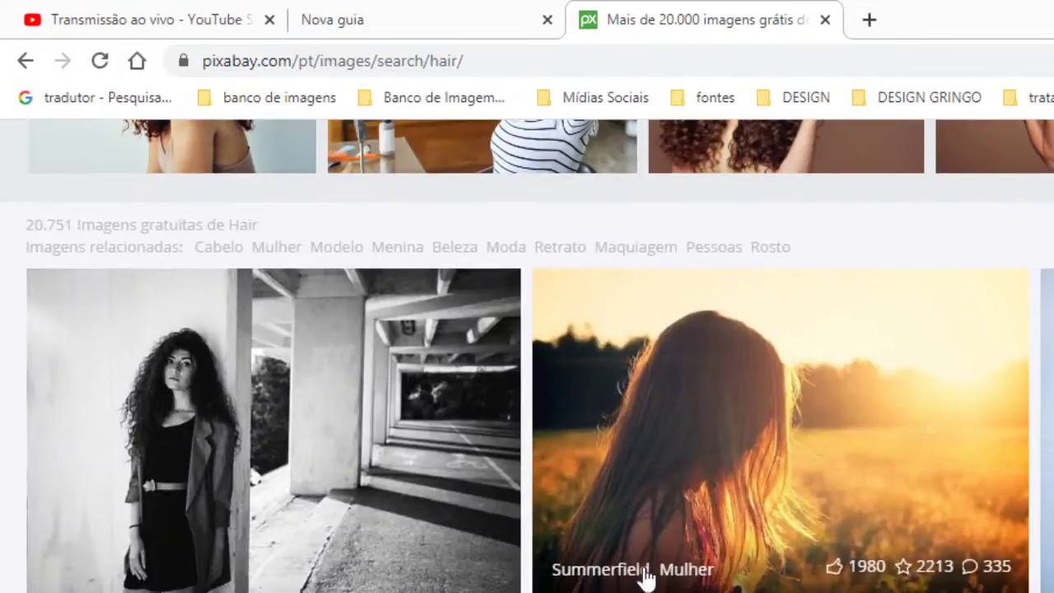
scroll(645, 576, up, 3)
Replace the Pixabay search term with "cabelo" and run the search
drag(323, 154, 1, 118)
text(cabelo)
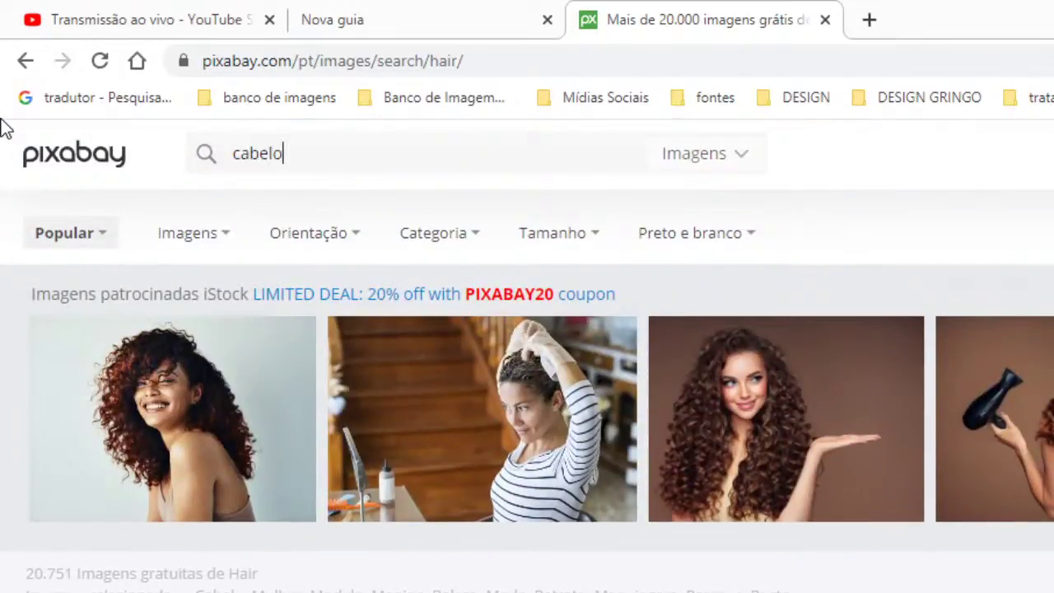
key(Return)
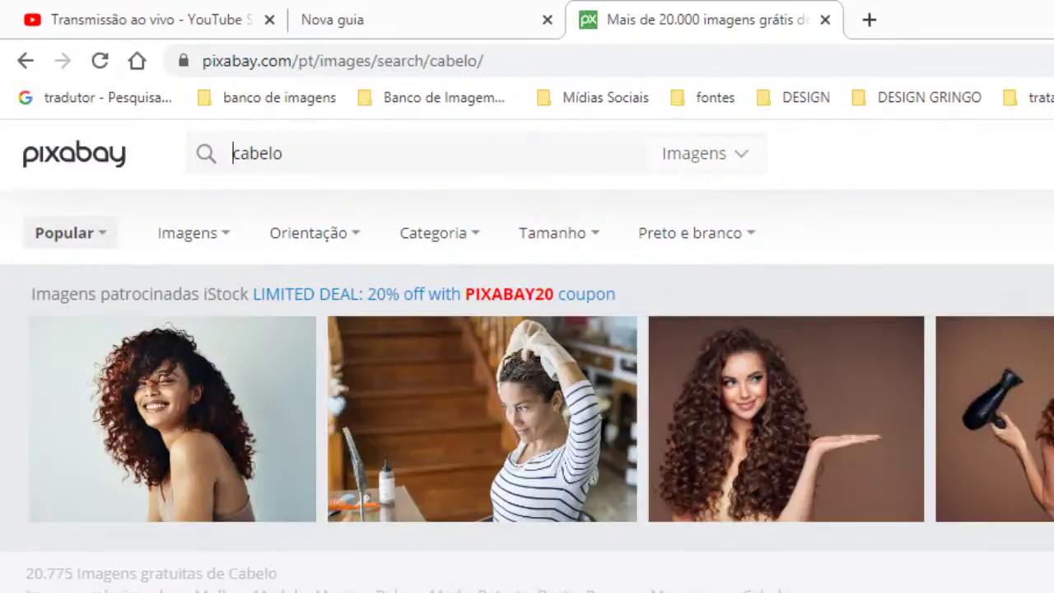
Look through the first page of "cabelo" image results for a hair photo that suits the cosmetics ad
scroll(527, 354, down, 2)
scroll(526, 354, down, 7)
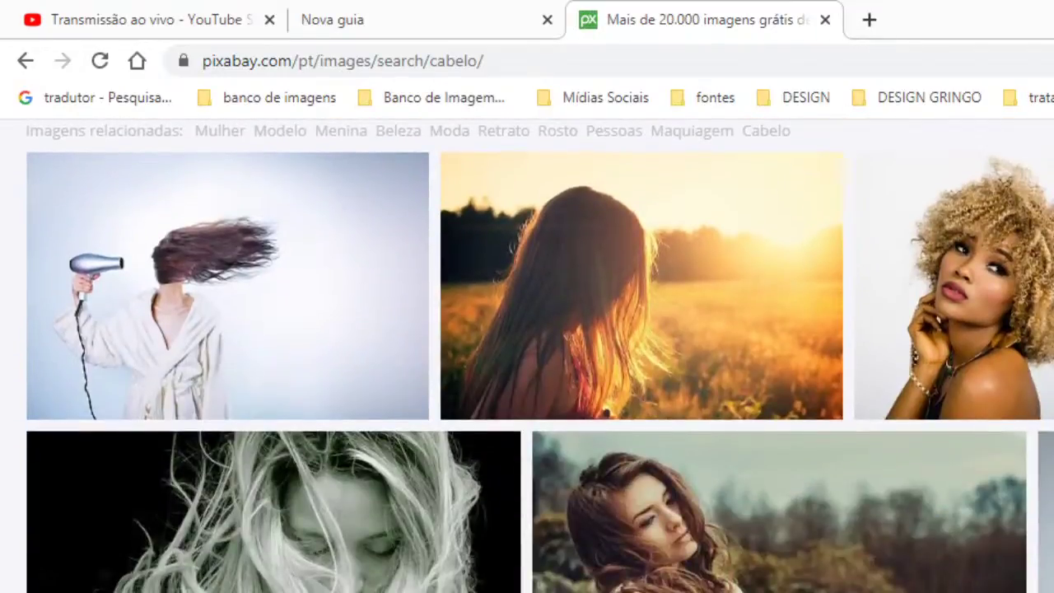
scroll(526, 354, down, 11)
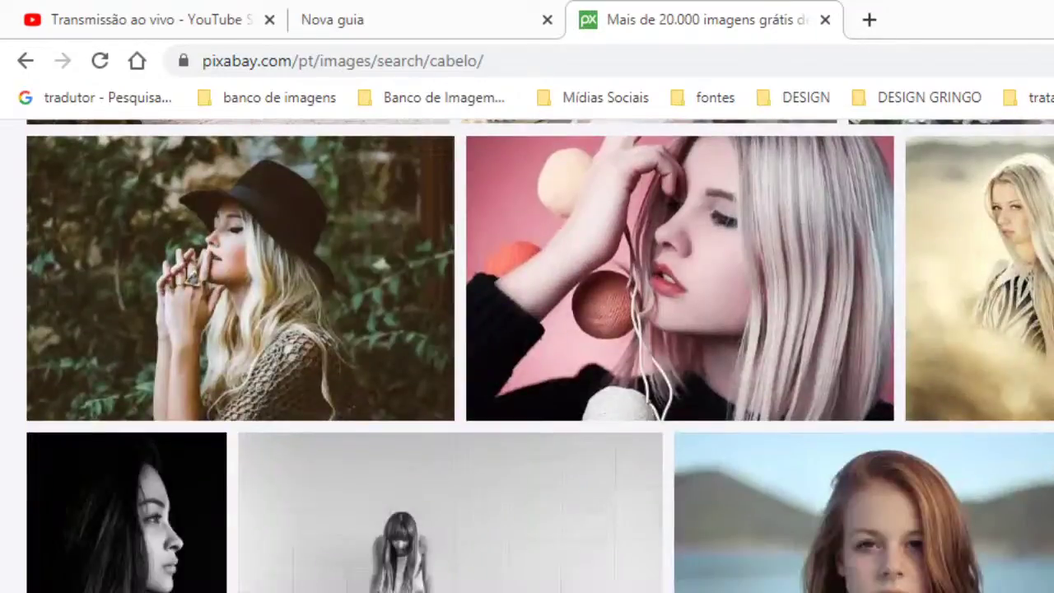
scroll(527, 354, down, 10)
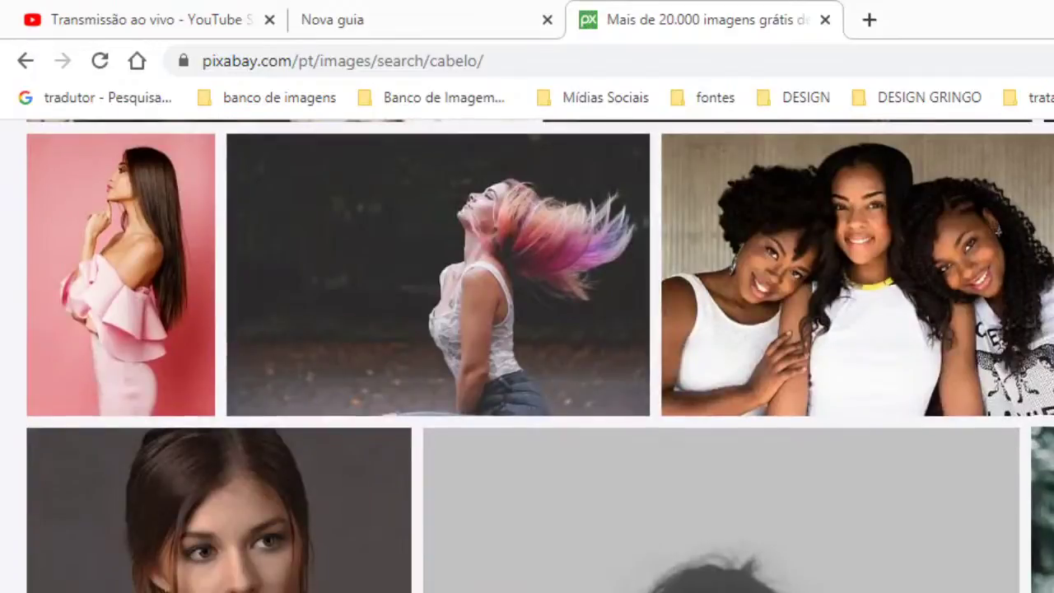
scroll(527, 353, down, 12)
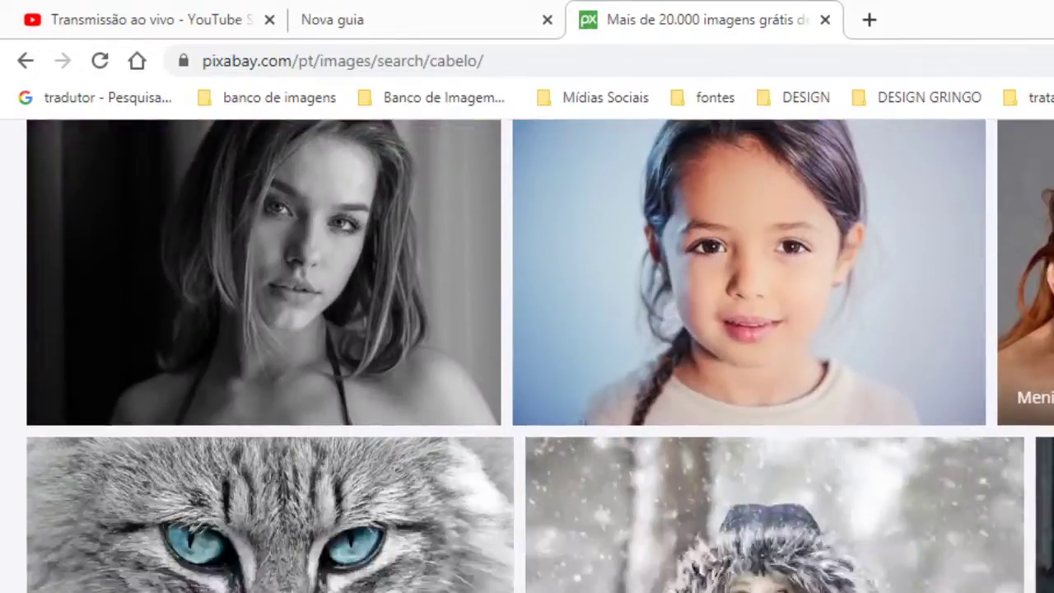
scroll(527, 354, down, 4)
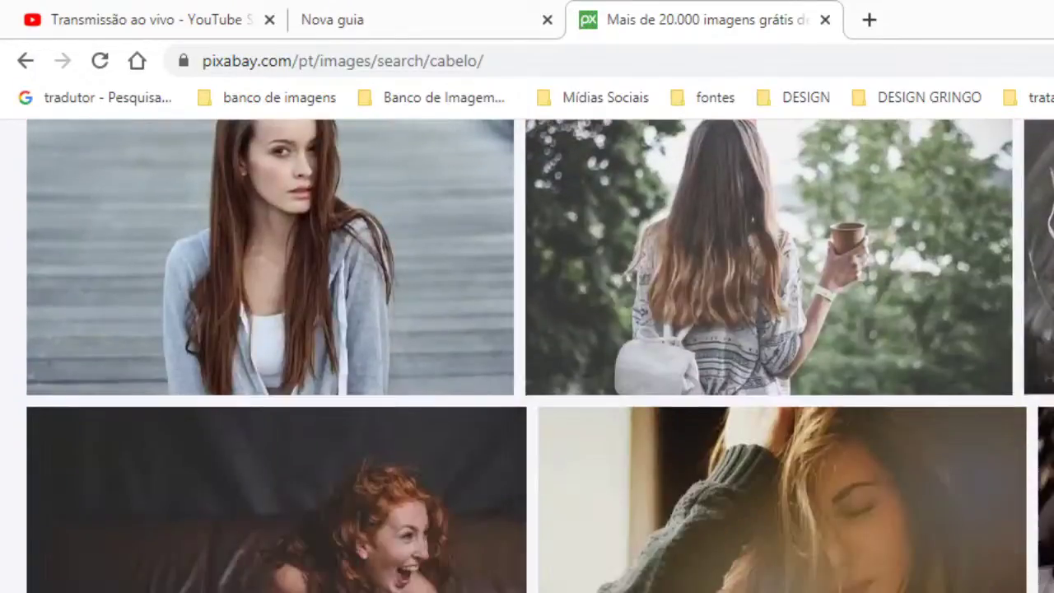
scroll(527, 354, down, 5)
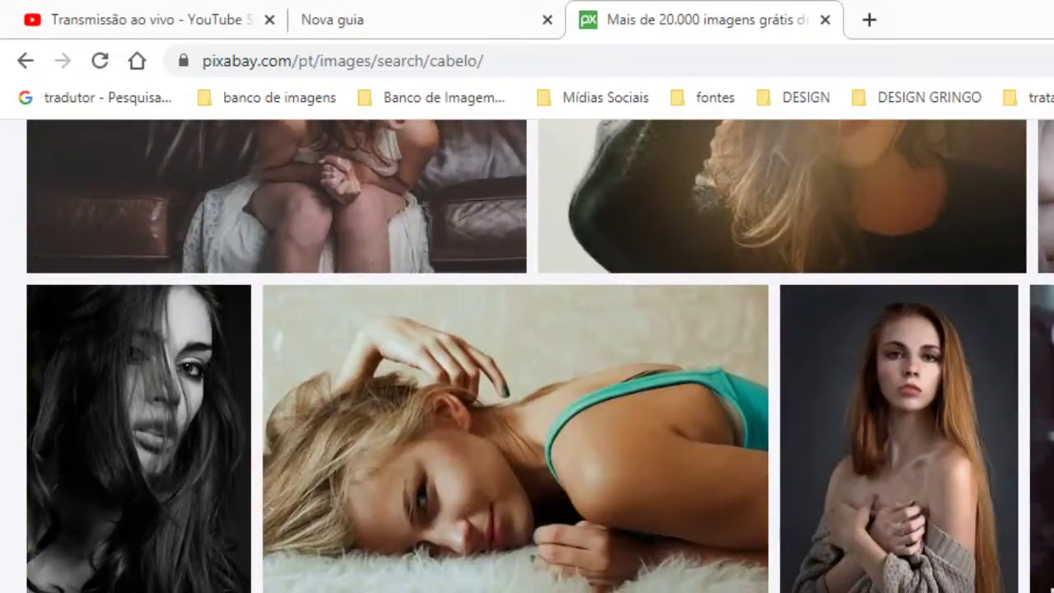
scroll(884, 277, down, 8)
scroll(940, 376, down, 3)
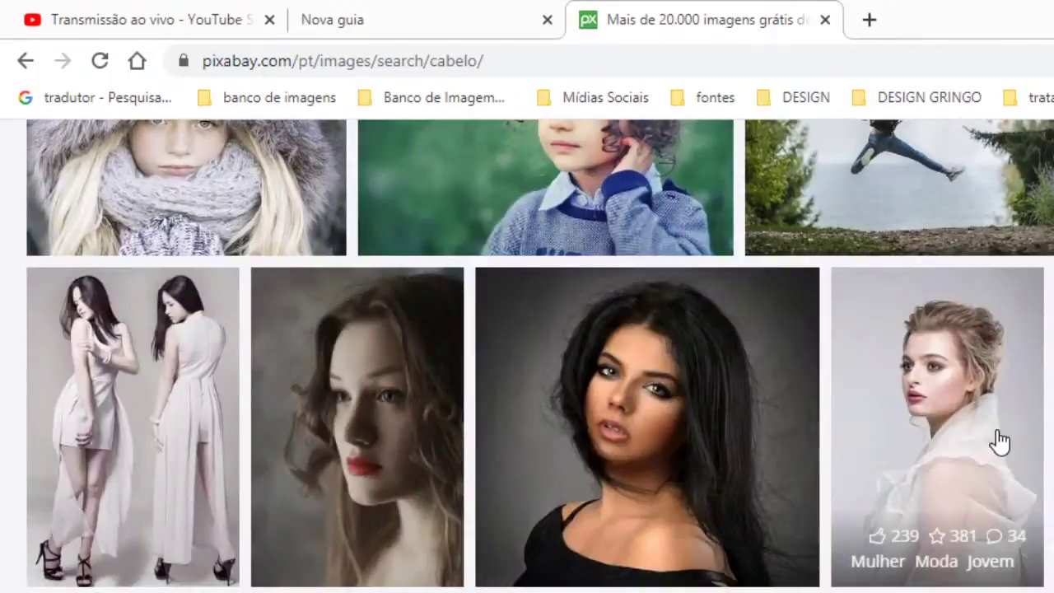
scroll(999, 442, down, 8)
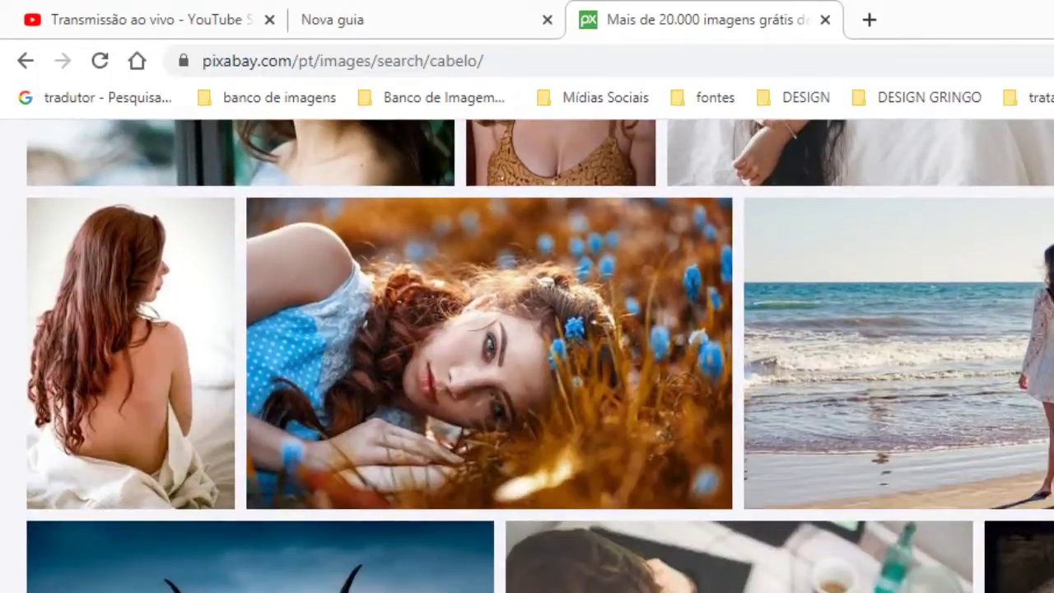
scroll(540, 356, down, 3)
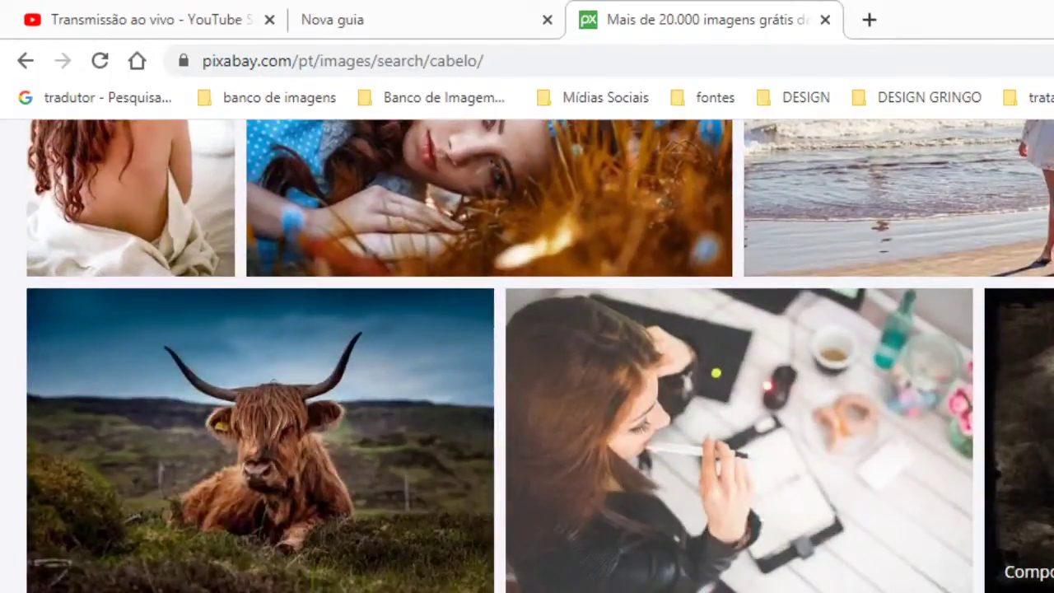
scroll(1013, 461, down, 8)
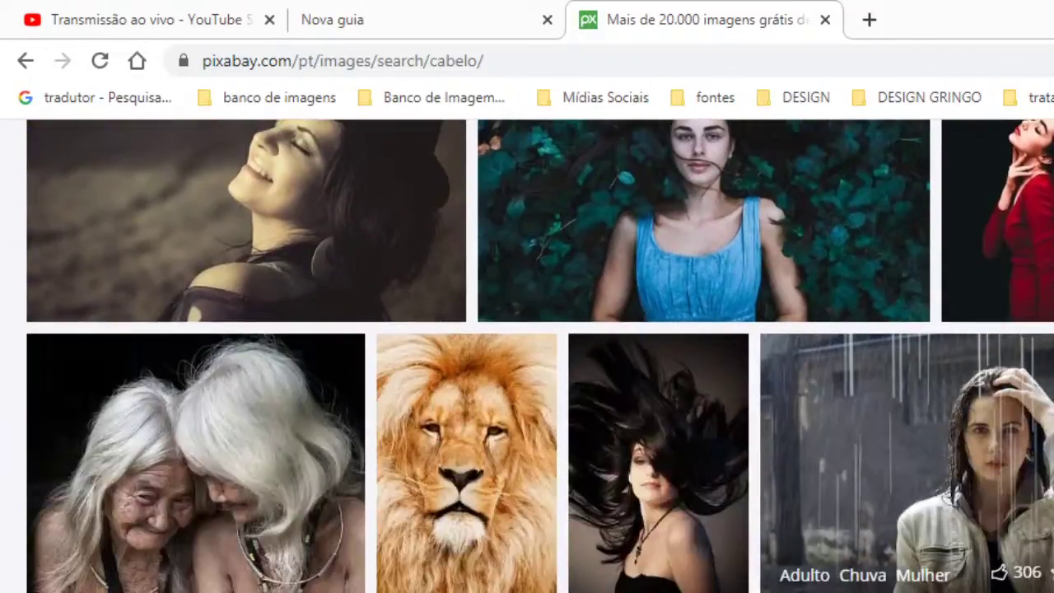
scroll(906, 460, down, 2)
scroll(988, 412, down, 11)
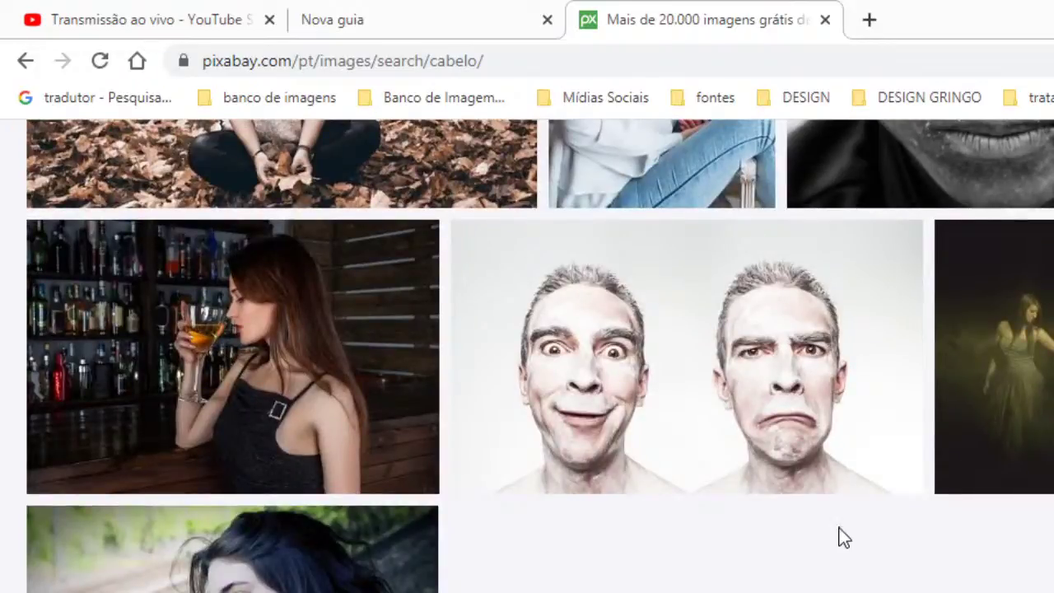
scroll(839, 536, down, 4)
Go to page 2 of the "cabelo" results and examine its photos for a suitable hair model
click(1012, 576)
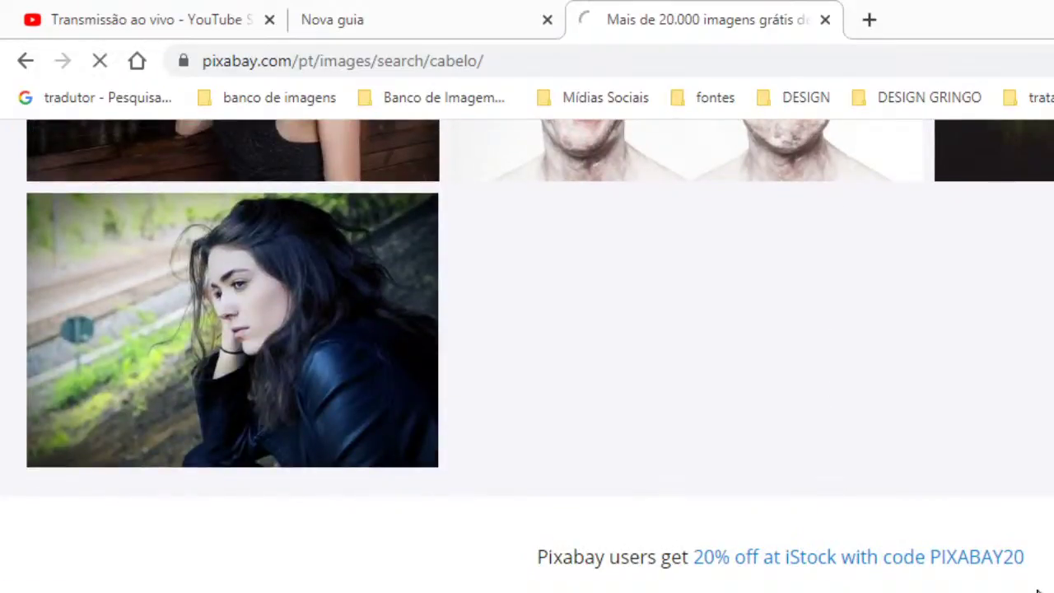
scroll(527, 353, down, 4)
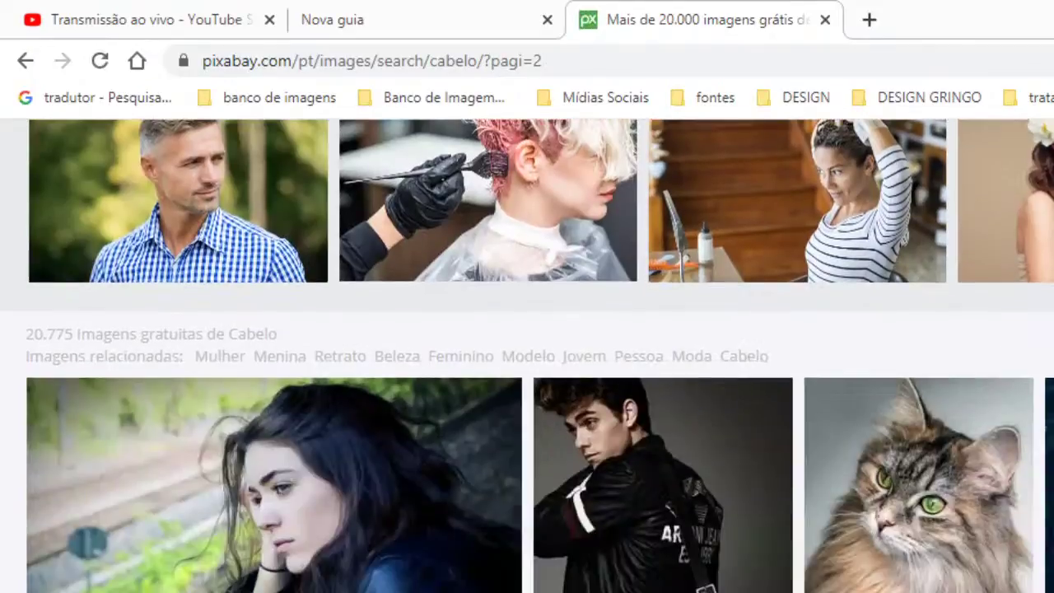
scroll(1013, 420, down, 3)
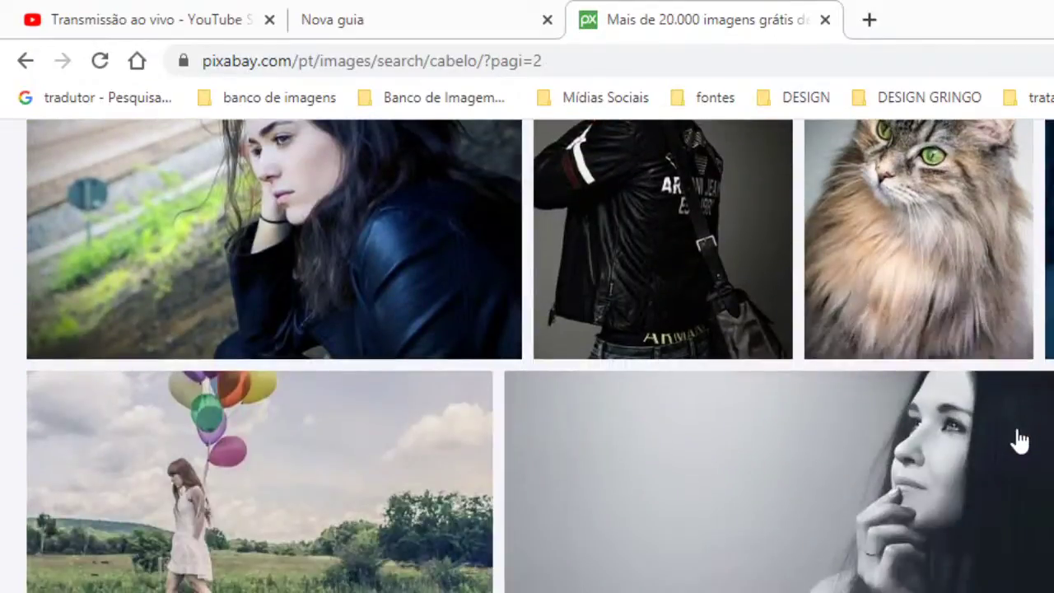
scroll(1019, 441, down, 4)
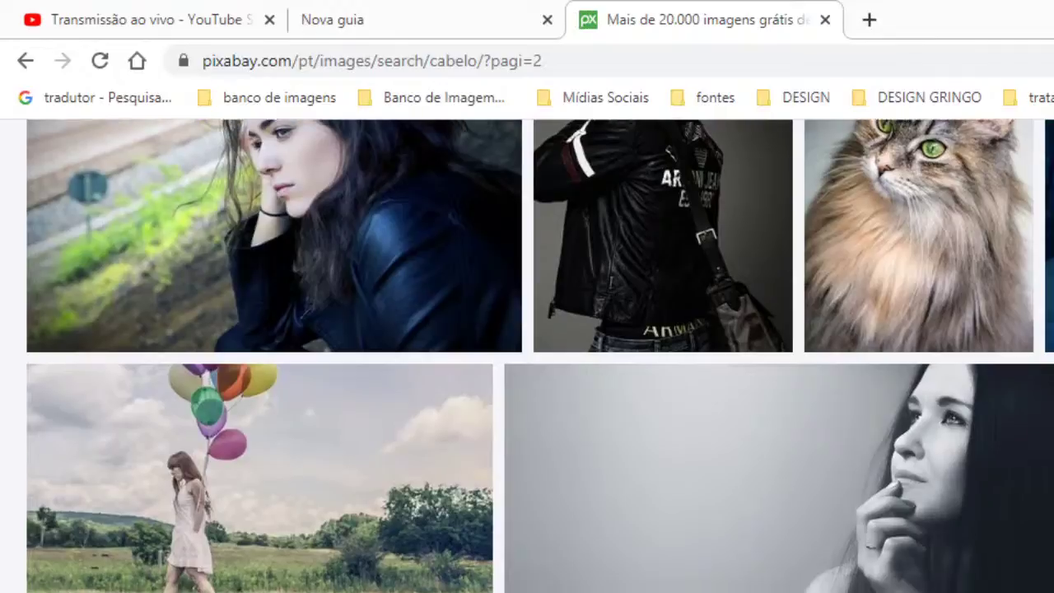
scroll(540, 355, down, 10)
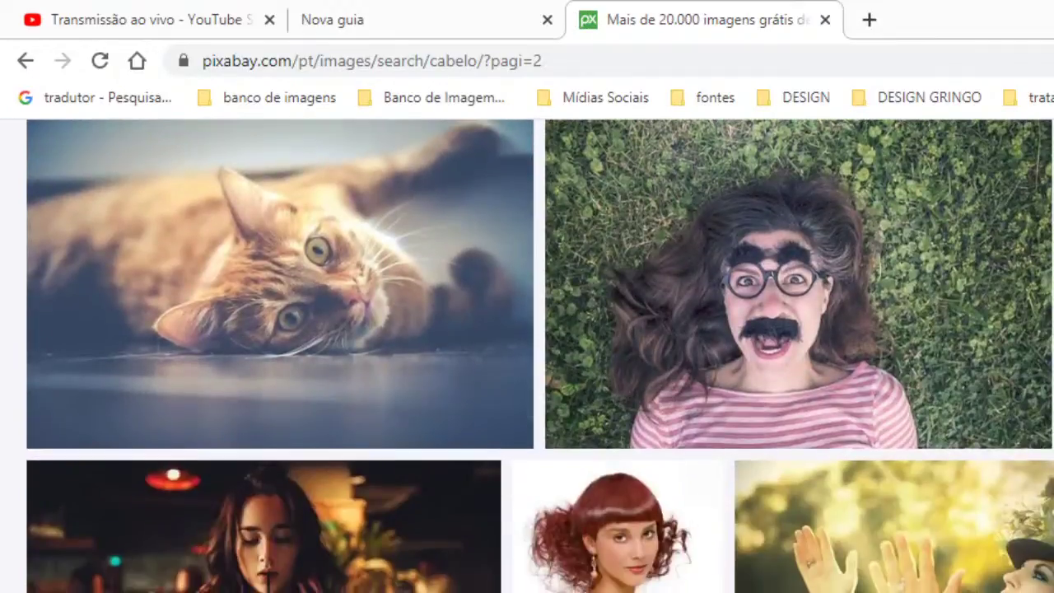
scroll(540, 355, down, 3)
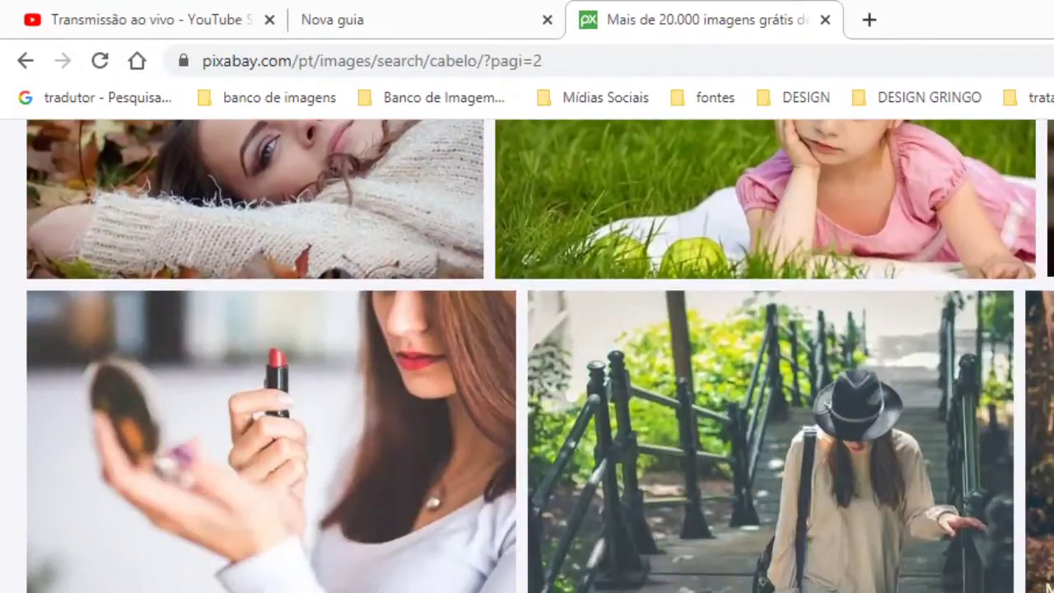
scroll(540, 355, down, 18)
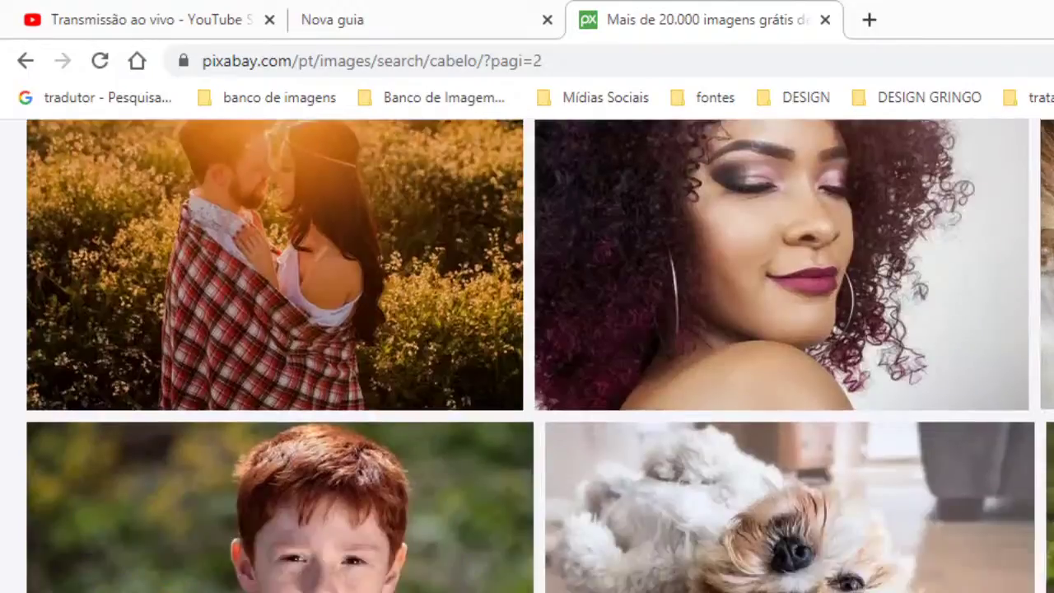
scroll(540, 355, down, 8)
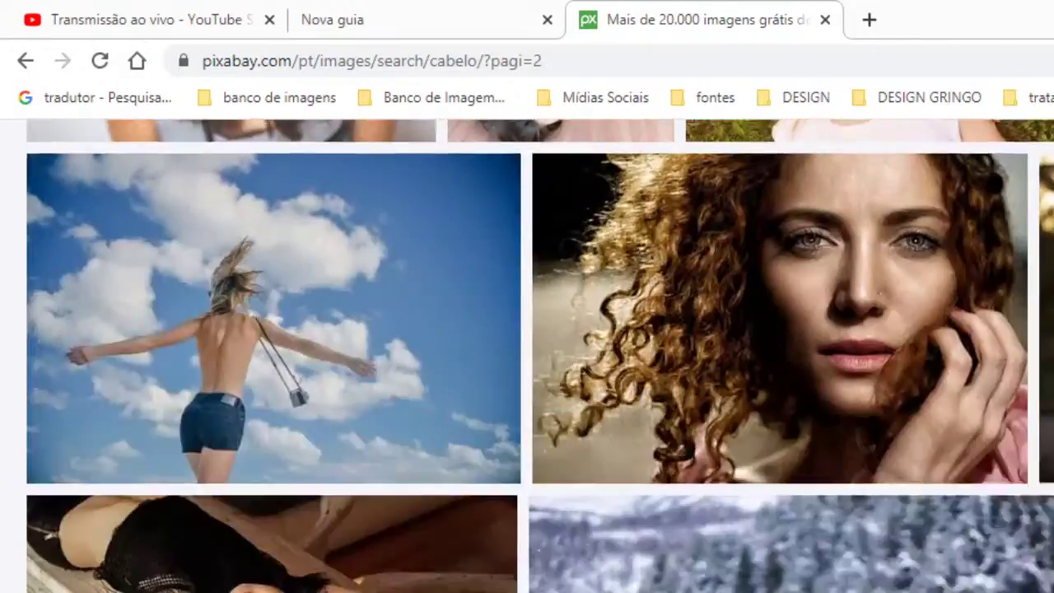
scroll(540, 356, down, 8)
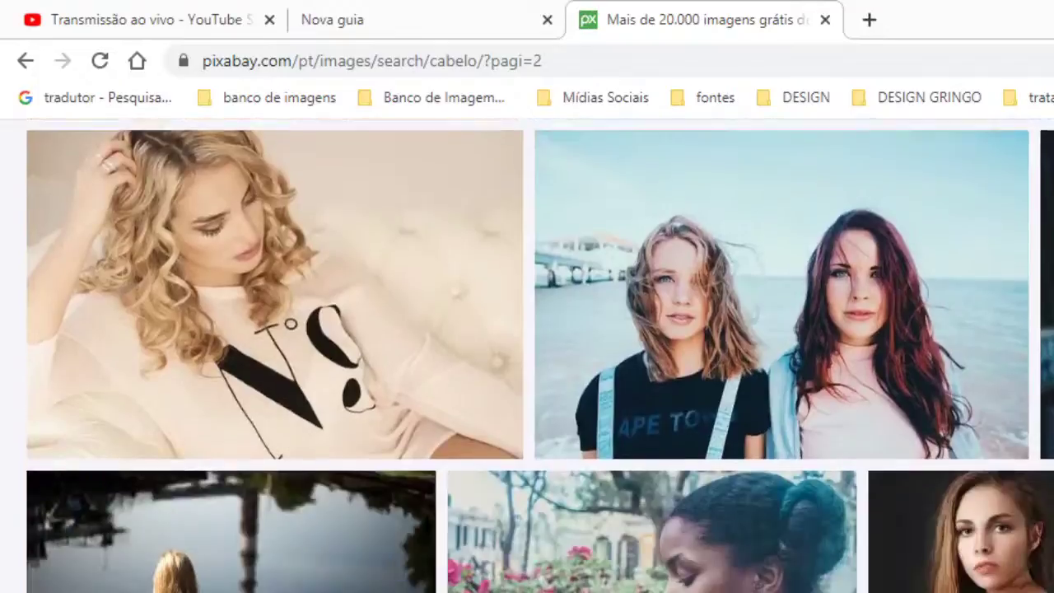
scroll(770, 584, down, 2)
scroll(770, 584, up, 5)
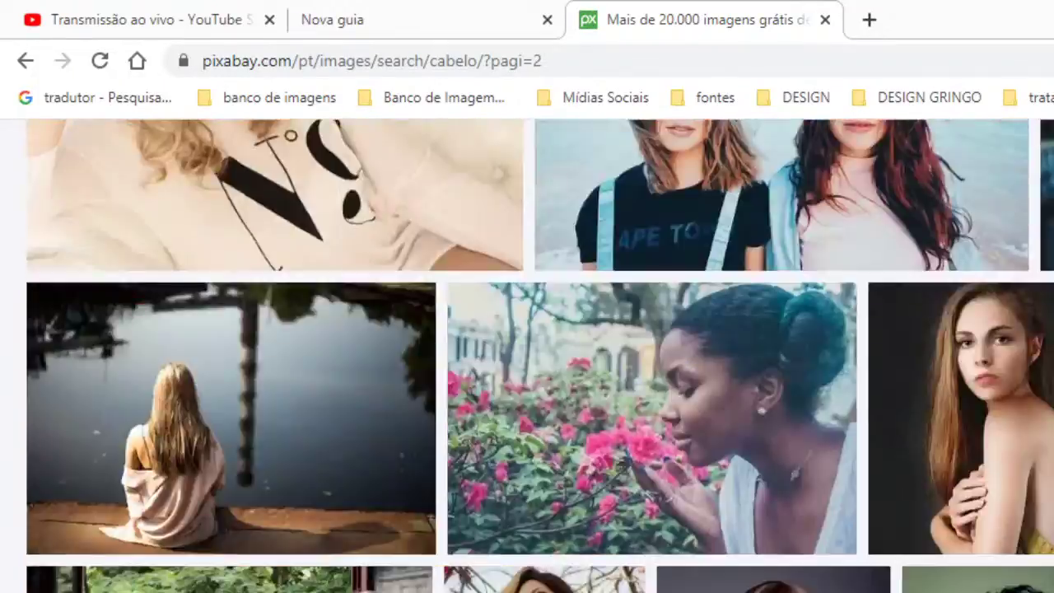
scroll(769, 584, down, 6)
Open the "Mulher Loiro Make Up" photo of the woman with pink flowers and examine it along with the sponsored suggestions below
click(802, 402)
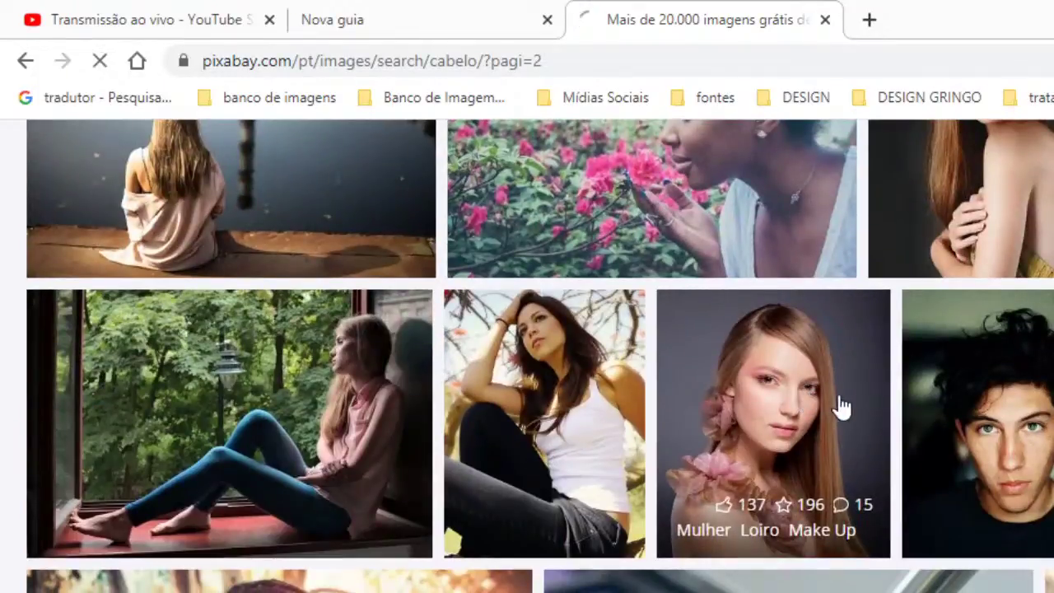
scroll(773, 379, down, 3)
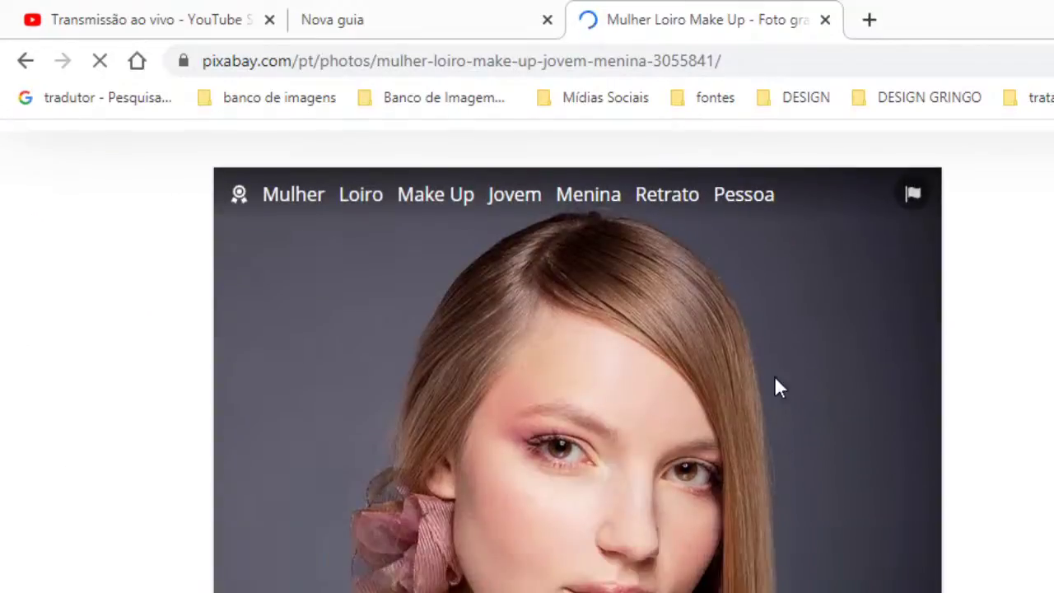
scroll(725, 502, down, 3)
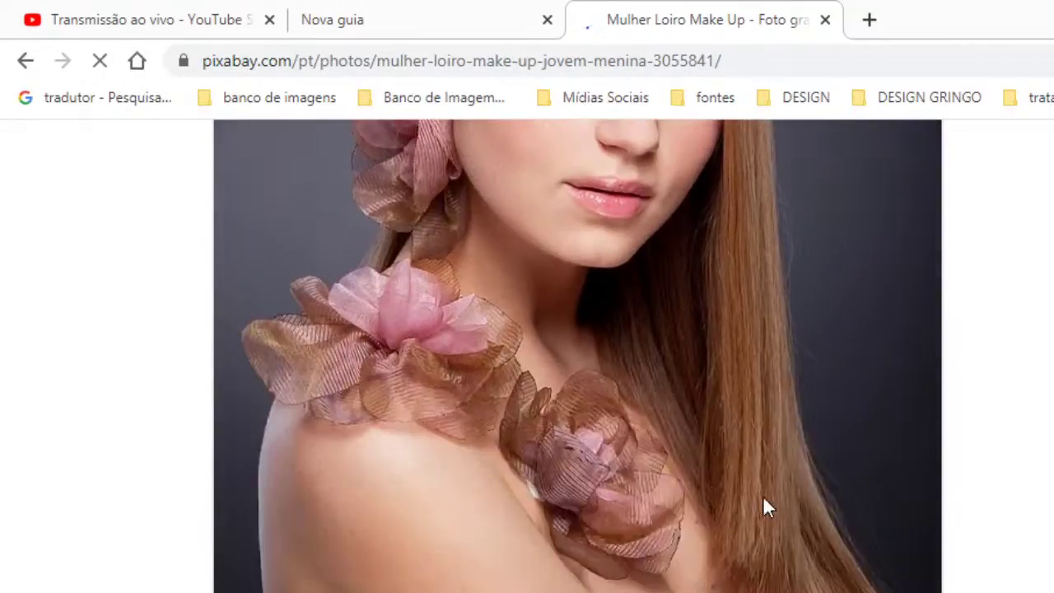
scroll(946, 430, down, 6)
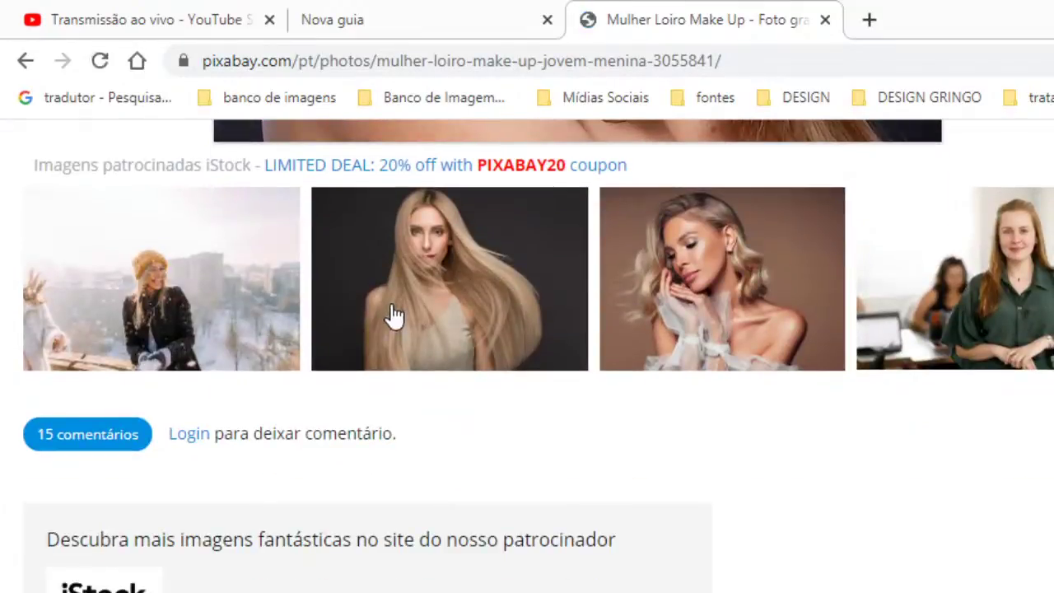
View the sponsored iStock photo of the woman with long straight blonde hair, and close its page
click(390, 313)
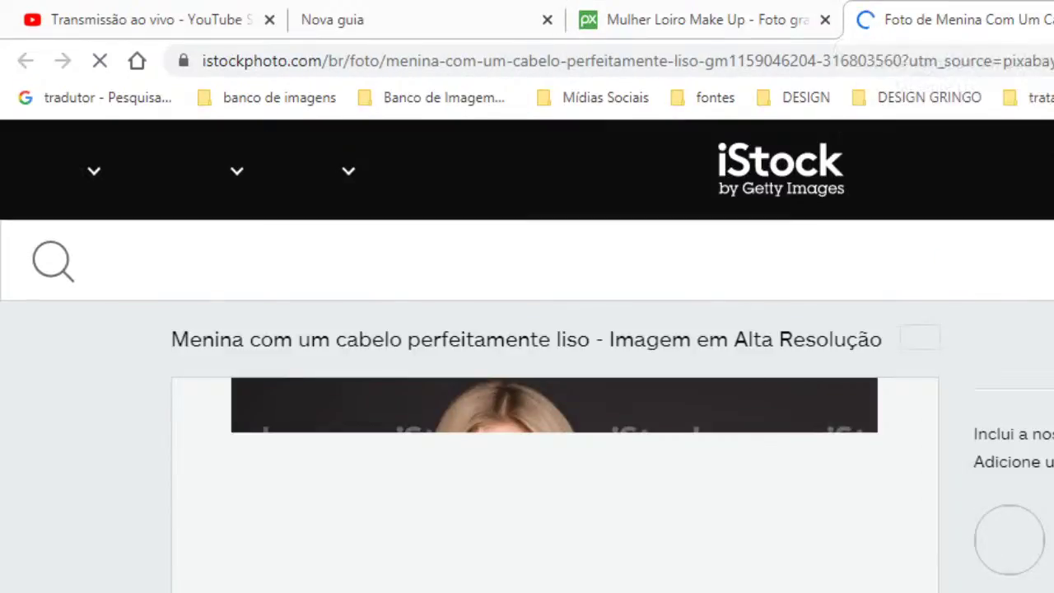
click(1053, 20)
scroll(335, 463, up, 4)
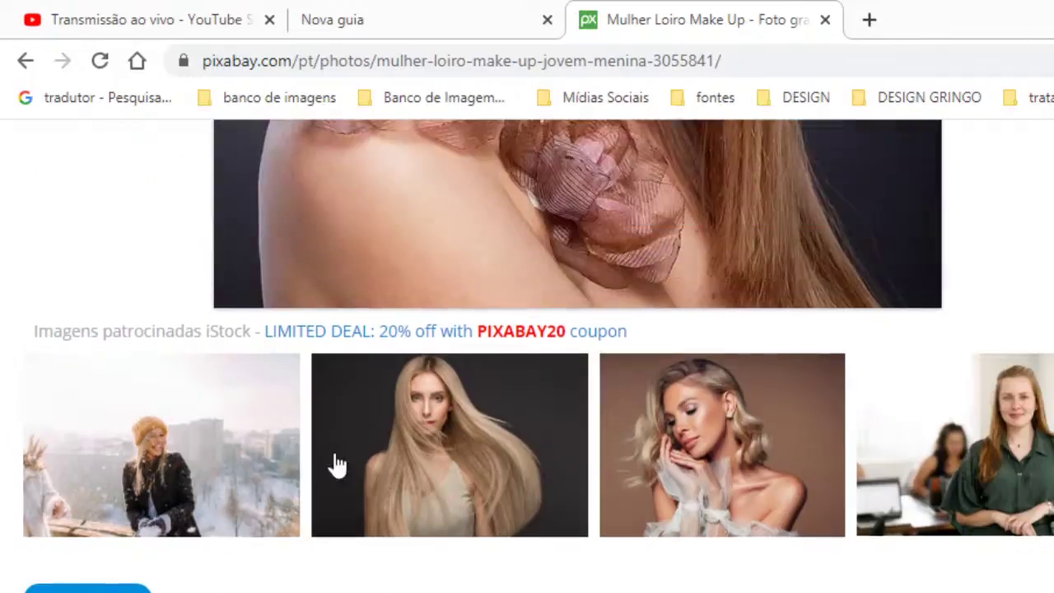
Return to page 2 of the "cabelo" results and look through the remaining photos down to the page's end
click(26, 60)
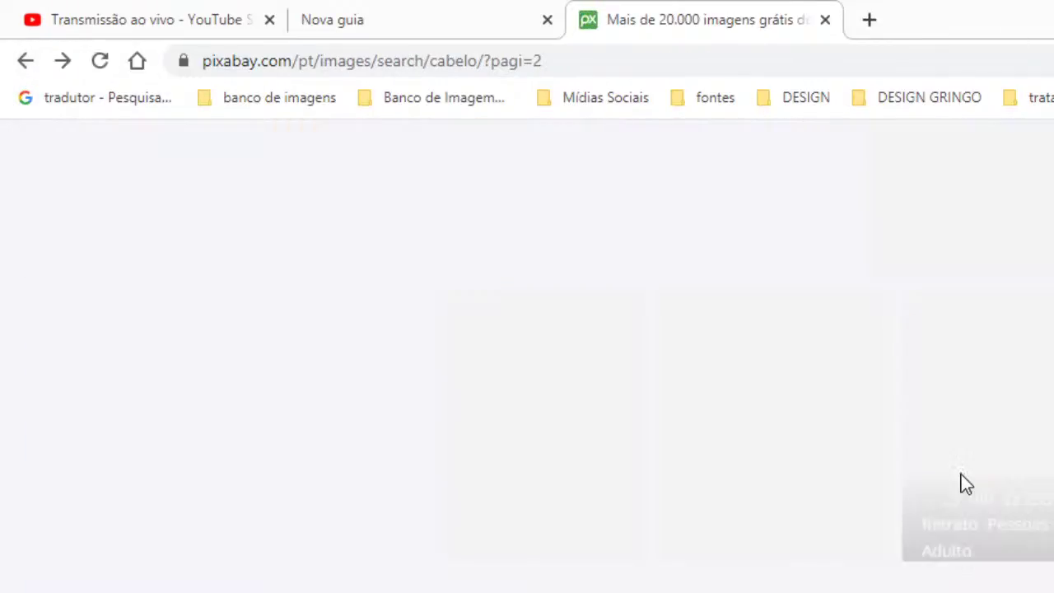
scroll(686, 436, down, 10)
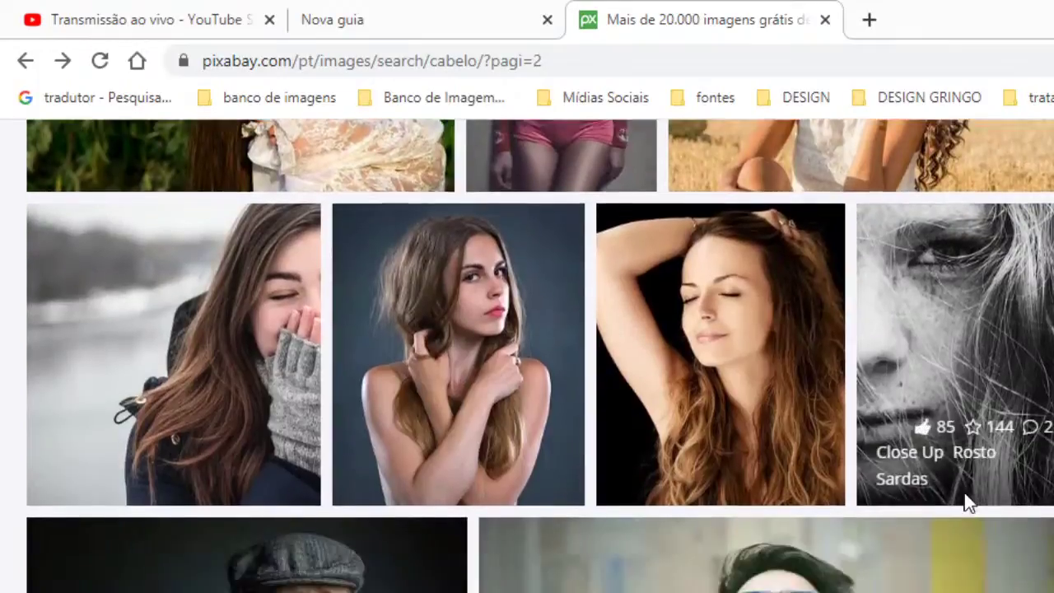
scroll(540, 356, down, 9)
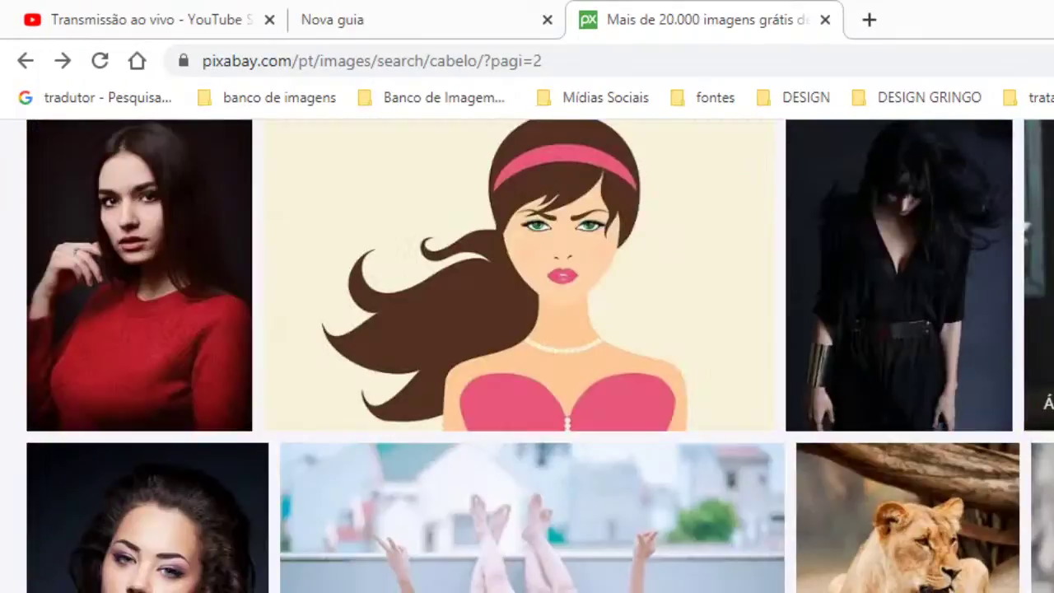
scroll(979, 304, down, 7)
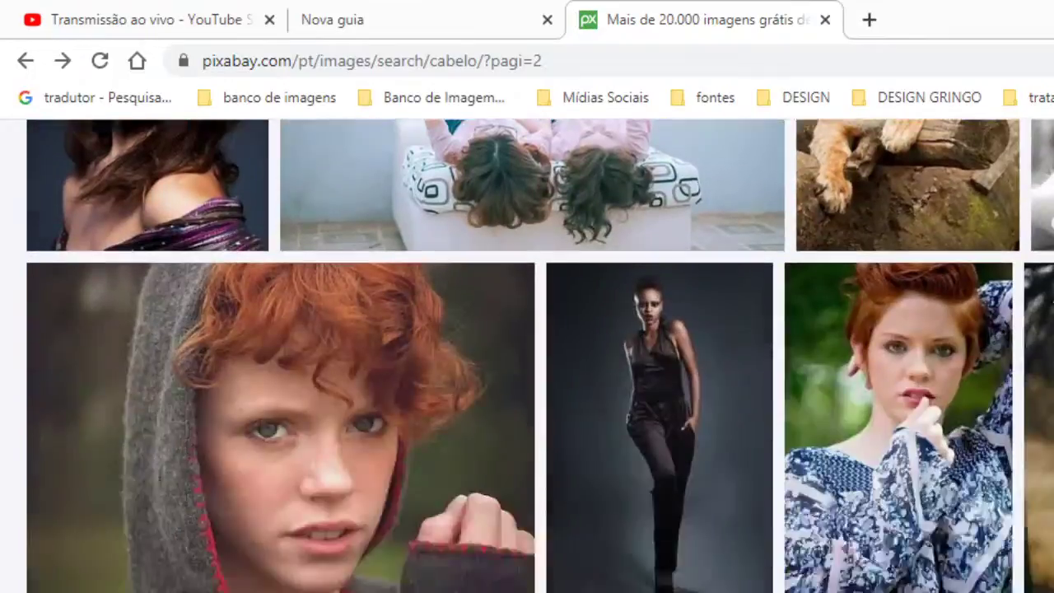
scroll(540, 356, down, 13)
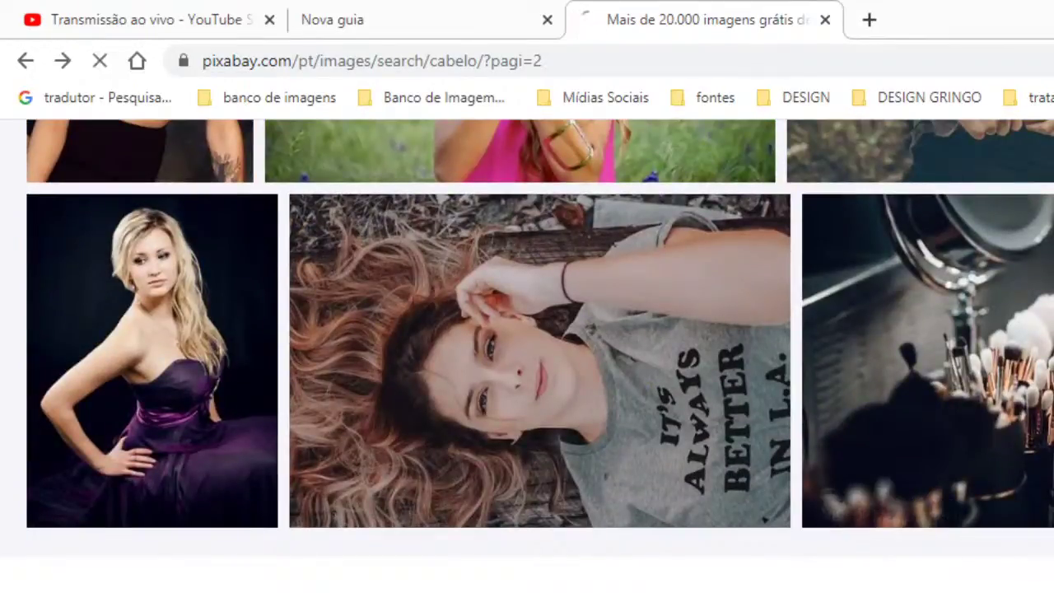
Examine the photos on page 3 of the "cabelo" results for a suitable hair model, down to the page's end
scroll(527, 354, down, 3)
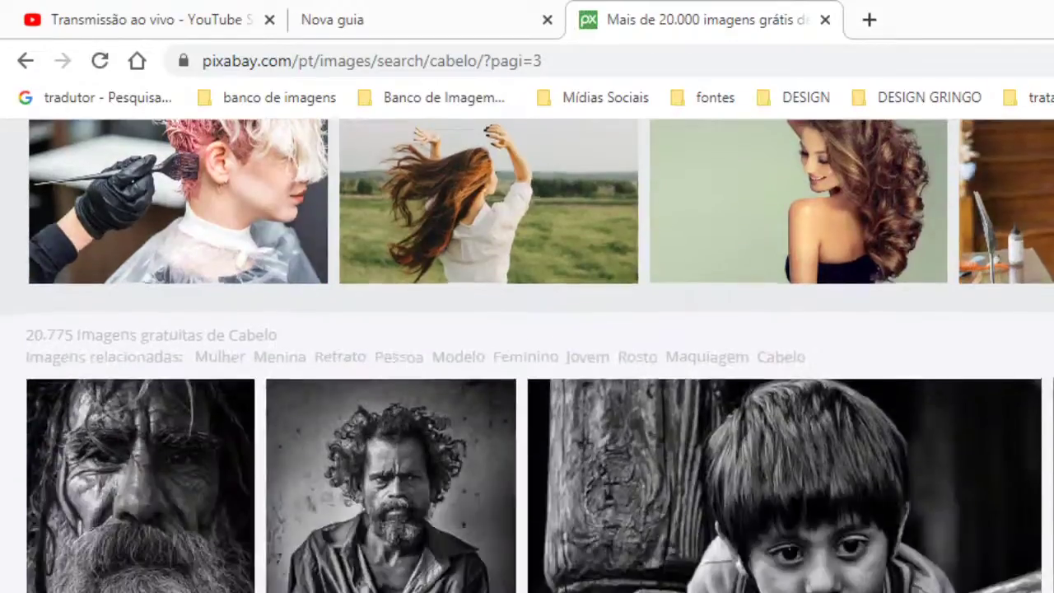
scroll(527, 354, down, 9)
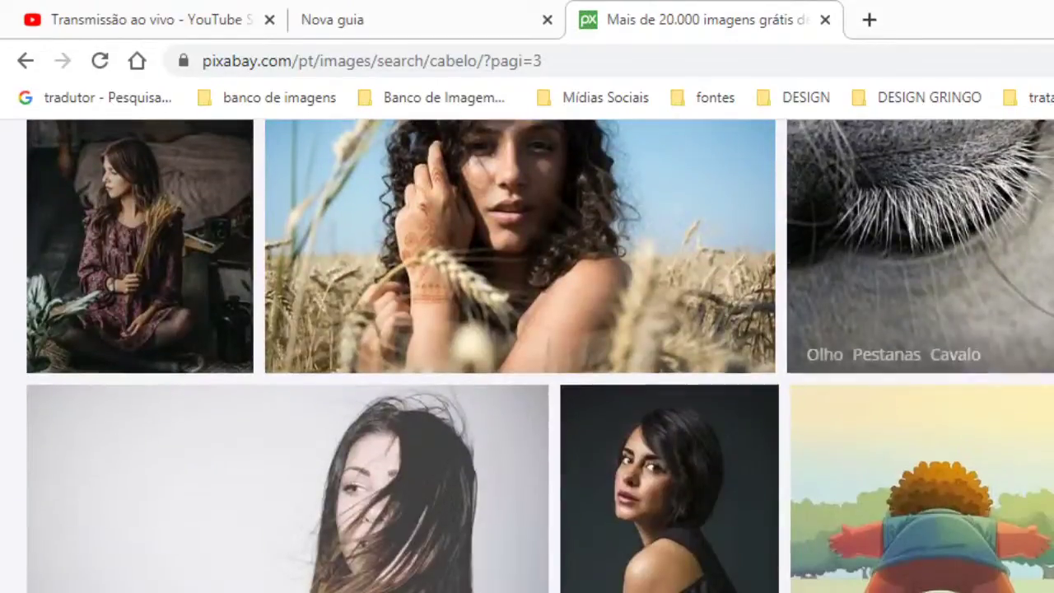
scroll(527, 354, down, 4)
scroll(527, 354, down, 10)
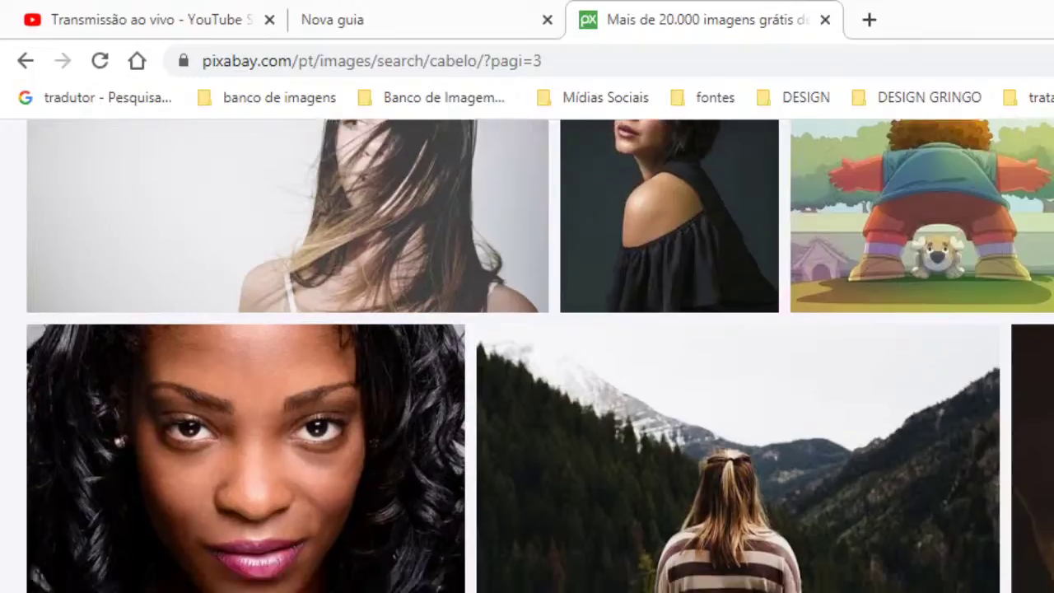
scroll(527, 354, down, 10)
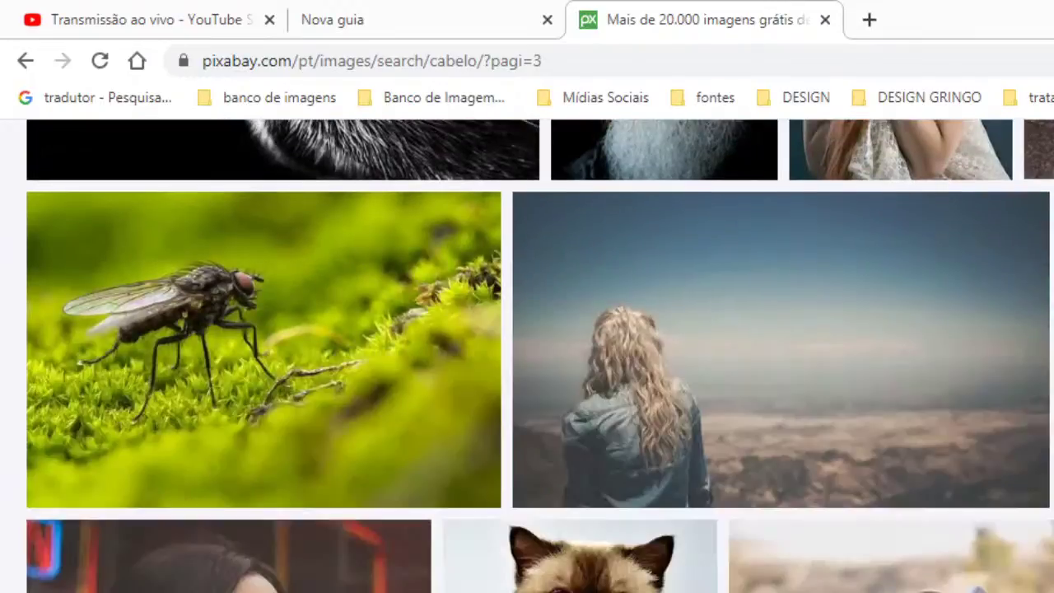
scroll(527, 353, down, 10)
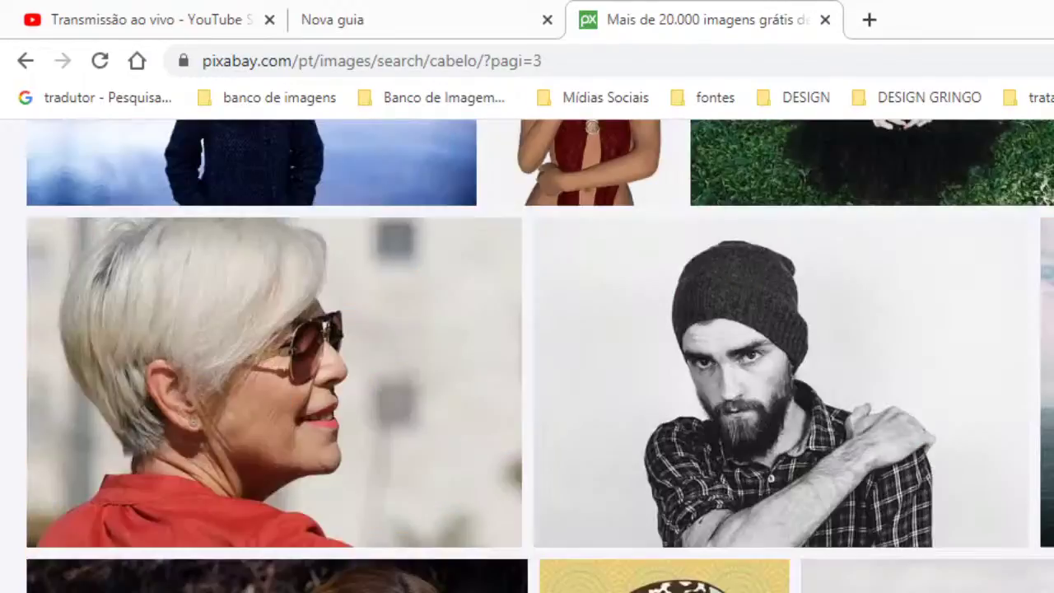
scroll(527, 354, down, 10)
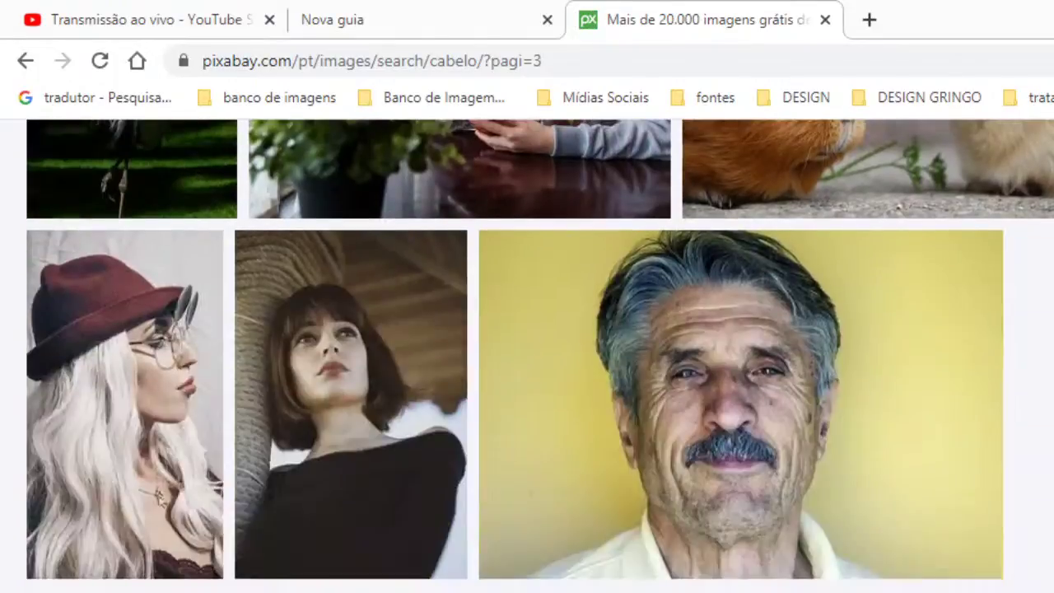
scroll(526, 354, down, 10)
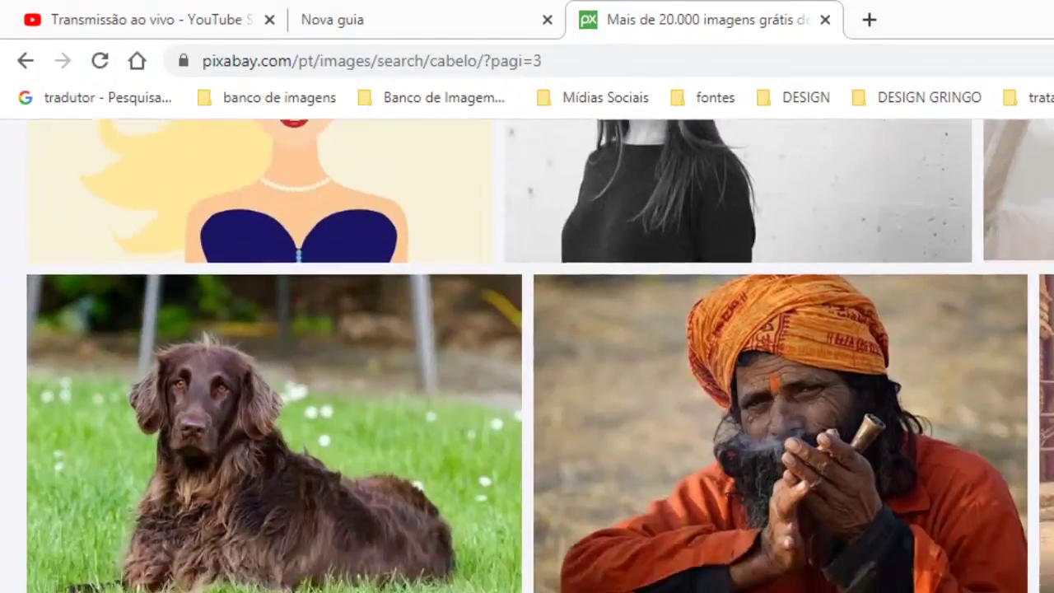
scroll(724, 518, down, 10)
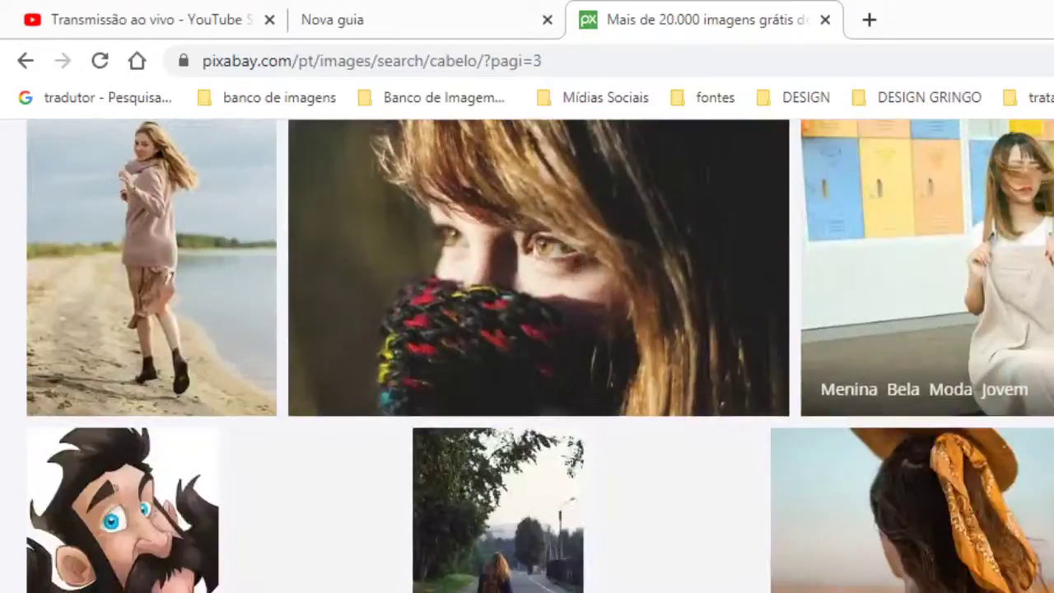
scroll(1034, 521, up, 4)
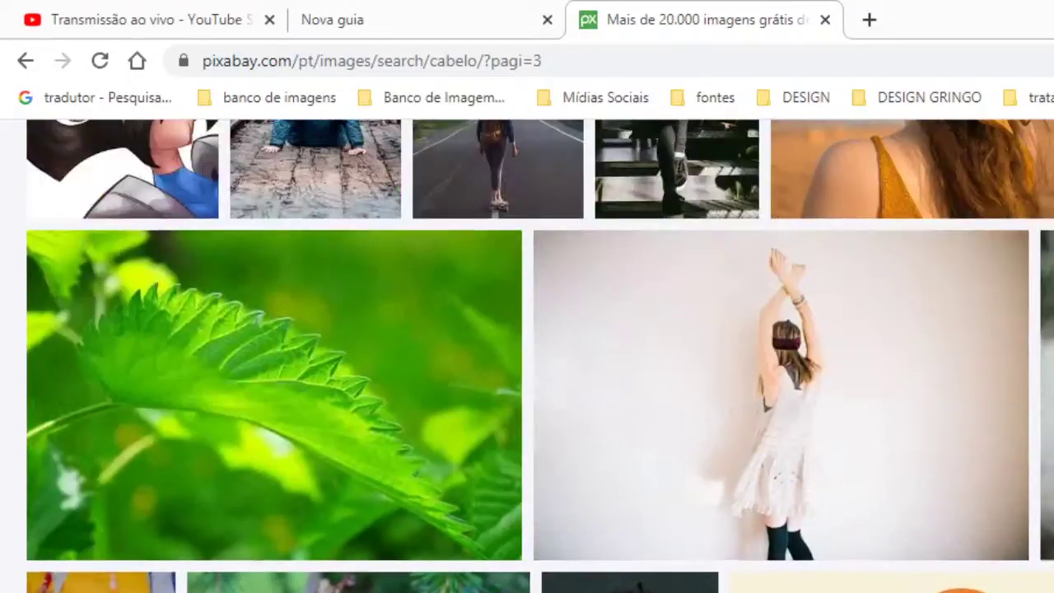
scroll(1034, 520, down, 8)
scroll(1035, 520, up, 7)
scroll(882, 414, down, 7)
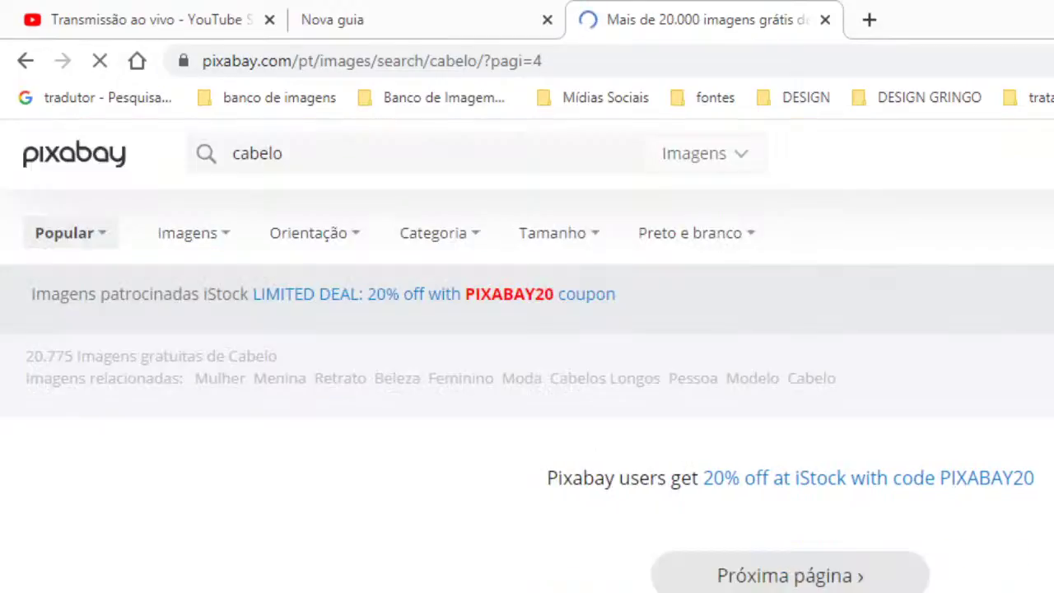
Go to page 4 of the "cabelo" results and look through its photos for a suitable hair model
scroll(527, 356, down, 5)
scroll(527, 354, down, 5)
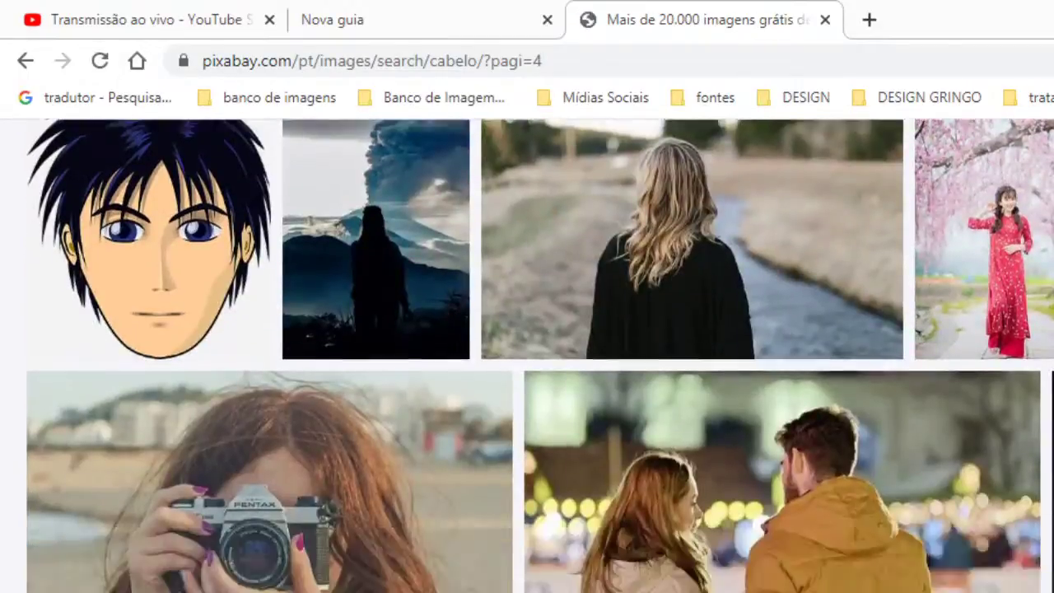
scroll(527, 354, down, 3)
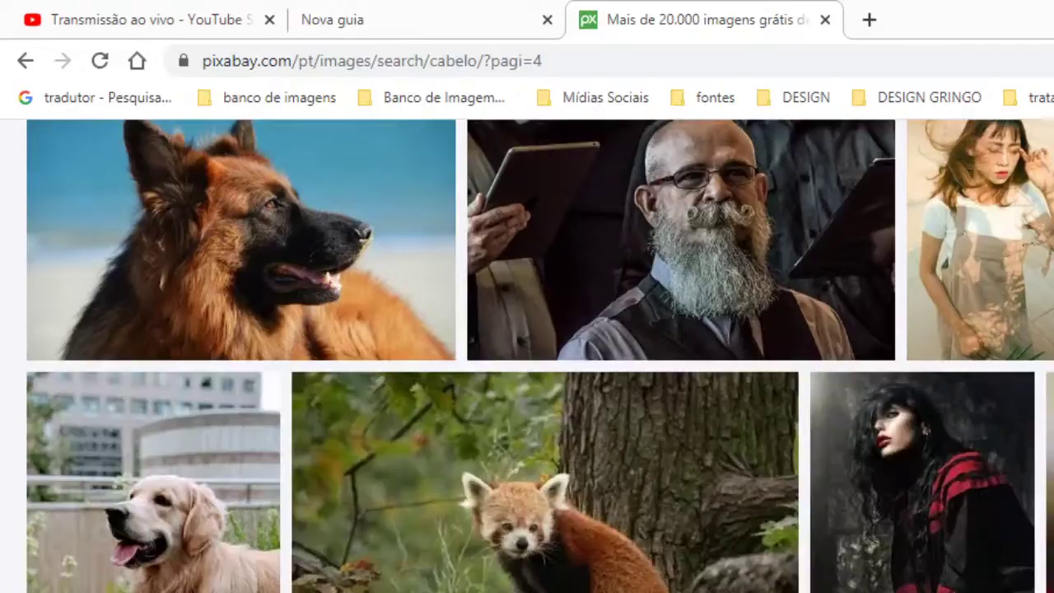
scroll(527, 354, down, 5)
scroll(527, 354, down, 10)
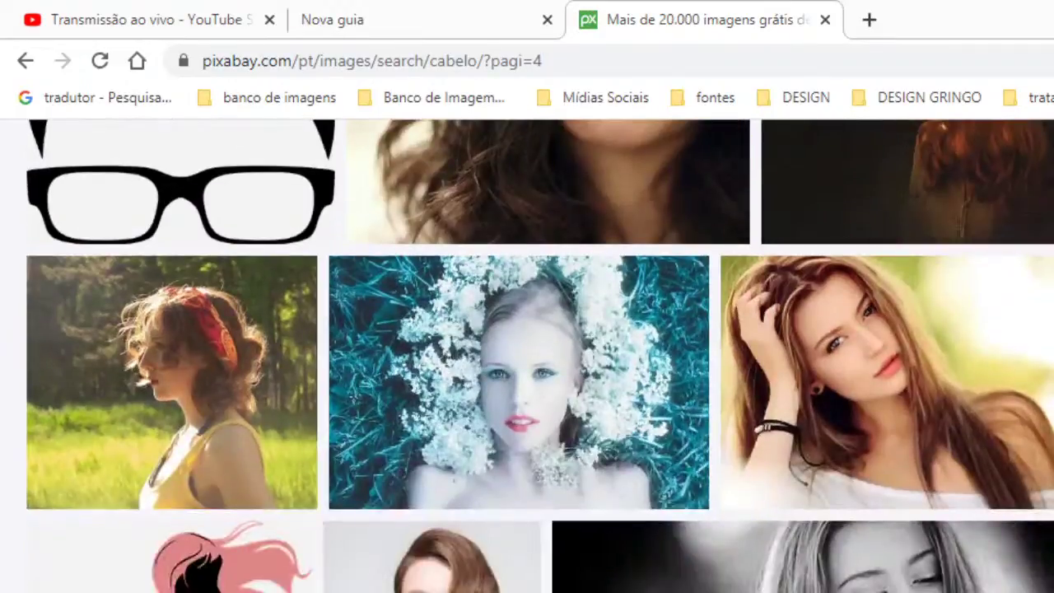
scroll(527, 354, down, 5)
scroll(526, 354, down, 5)
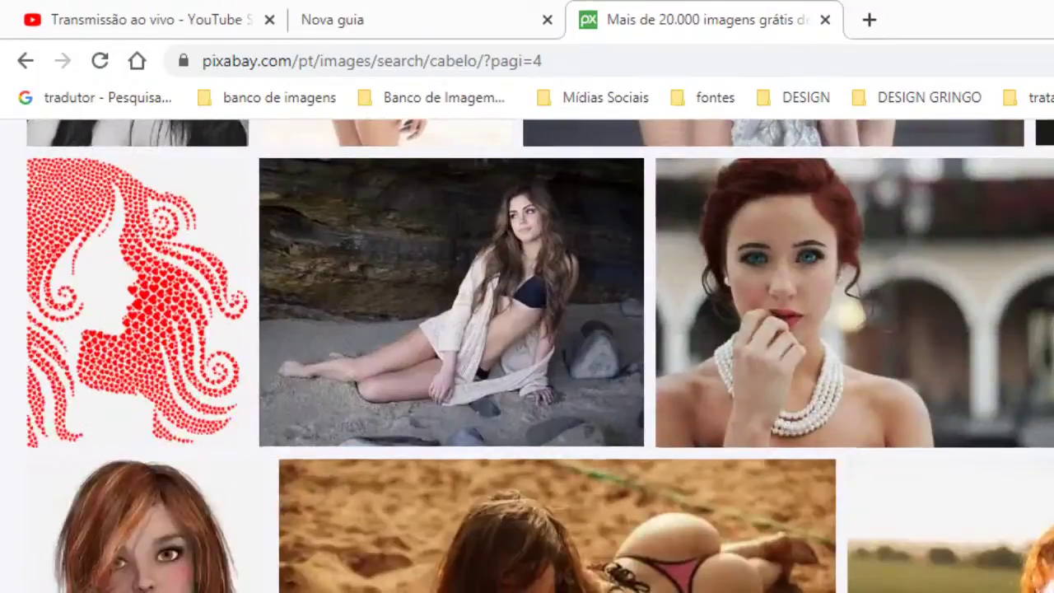
scroll(527, 354, down, 5)
scroll(527, 354, down, 5)
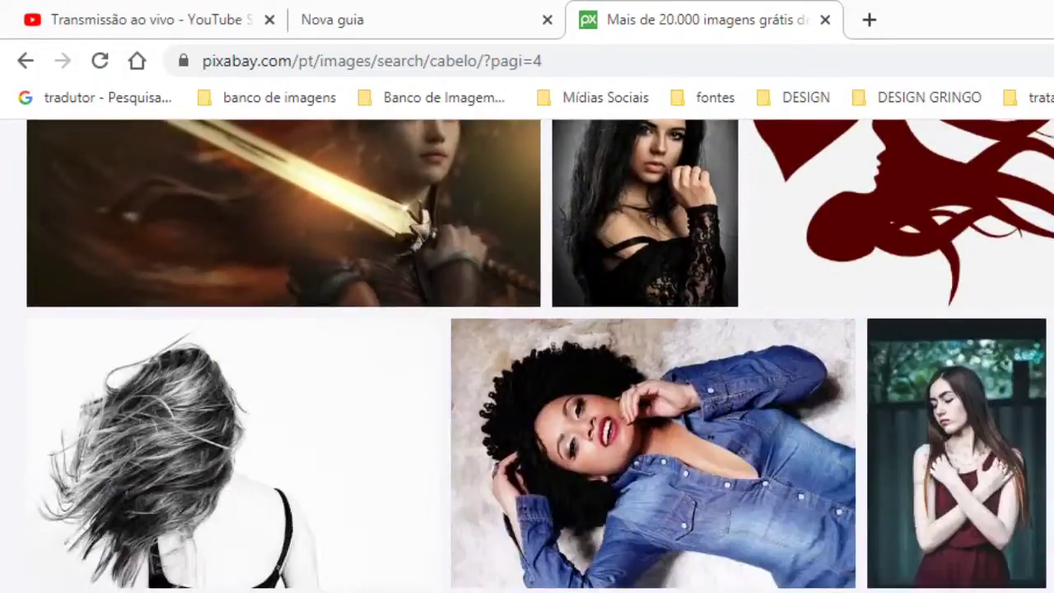
scroll(527, 354, down, 5)
scroll(526, 354, down, 10)
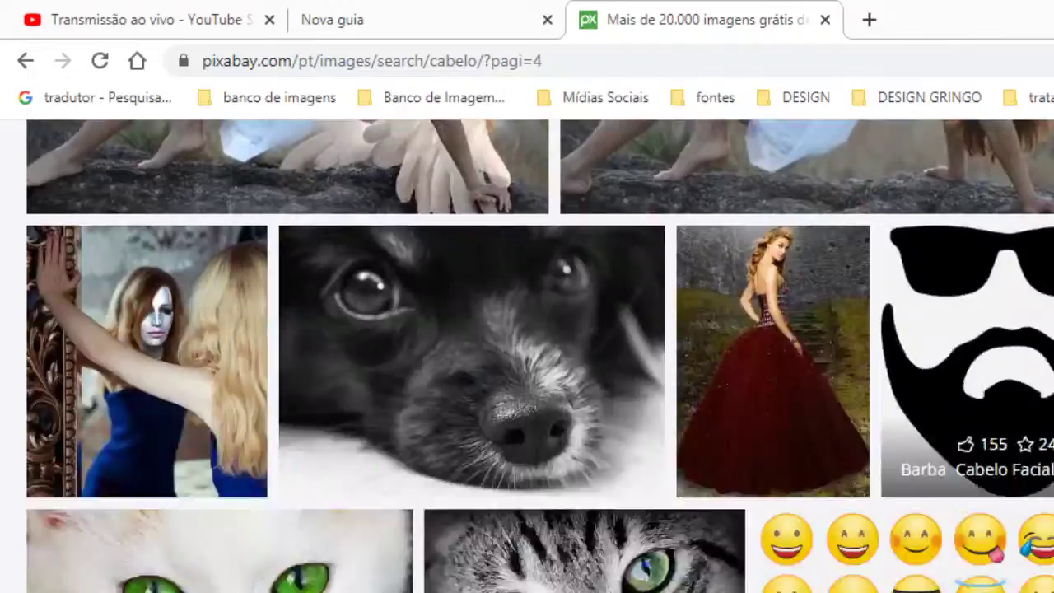
scroll(1026, 551, down, 10)
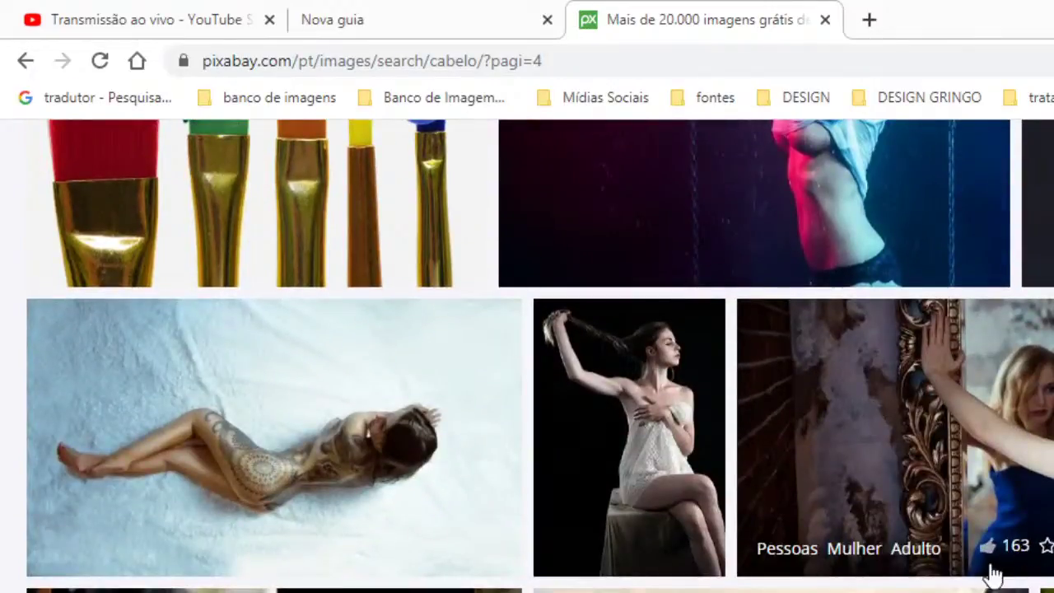
scroll(404, 198, down, 5)
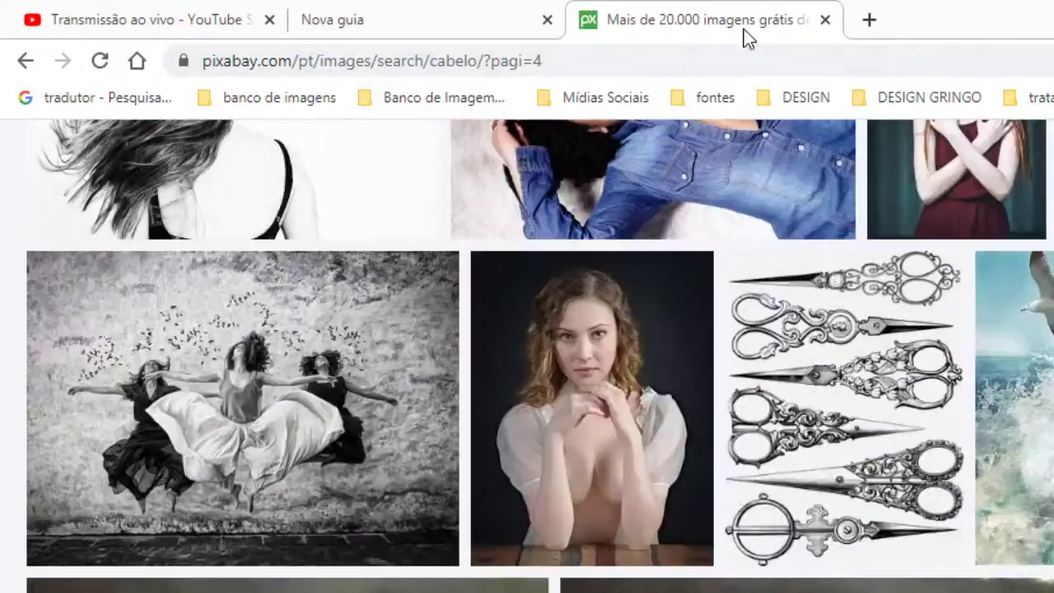
Switch to the empty browser tab and search Google Images for "hair"
click(417, 28)
click(431, 63)
click(841, 483)
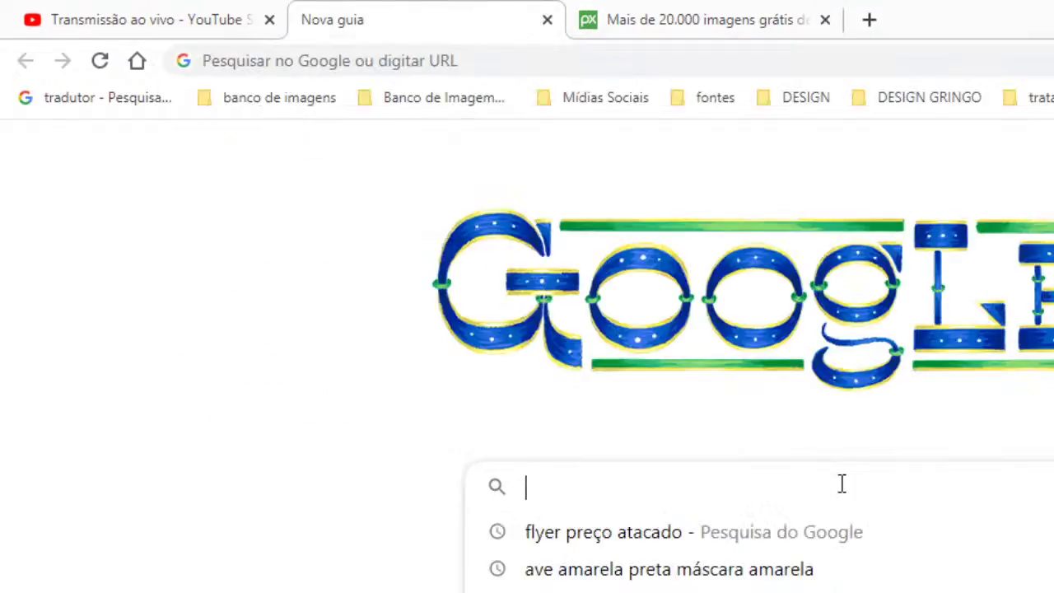
text(hair)
key(Return)
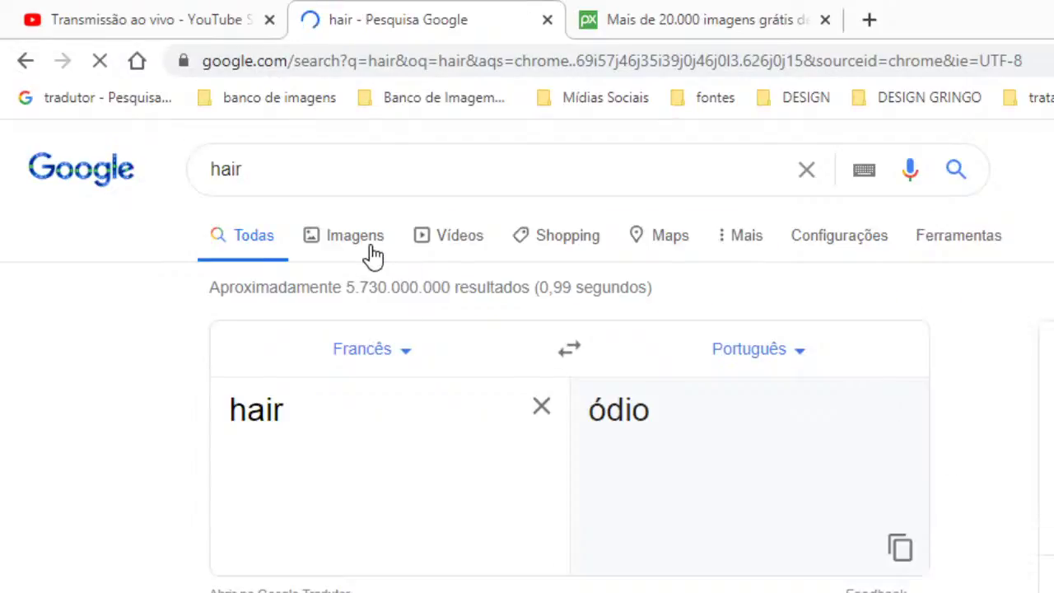
click(353, 236)
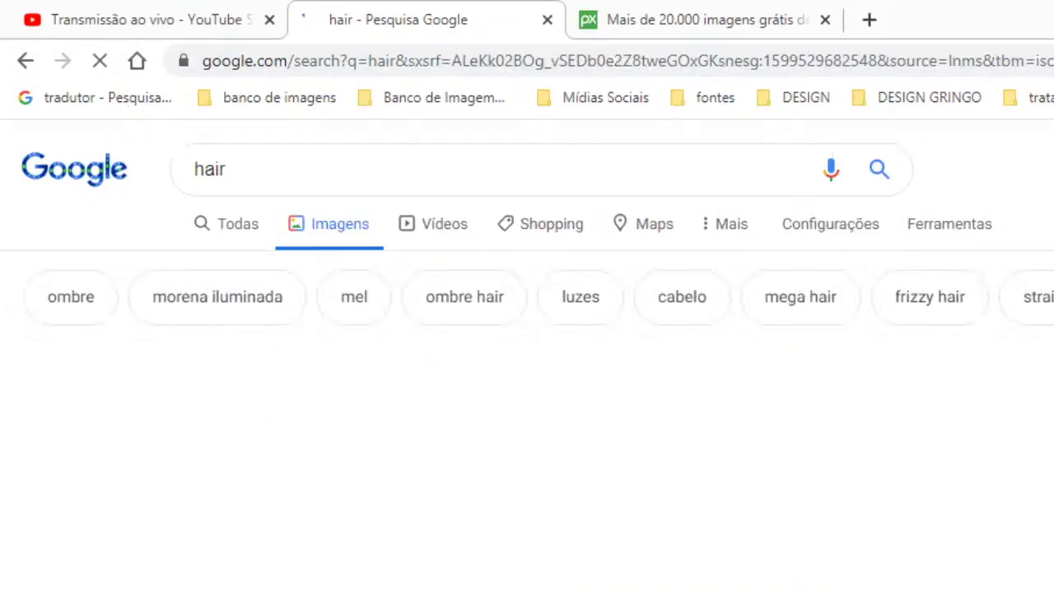
Look through the "hair" image results and open the harpersbazaar.com photo of the woman with thick dark curls
scroll(526, 354, down, 3)
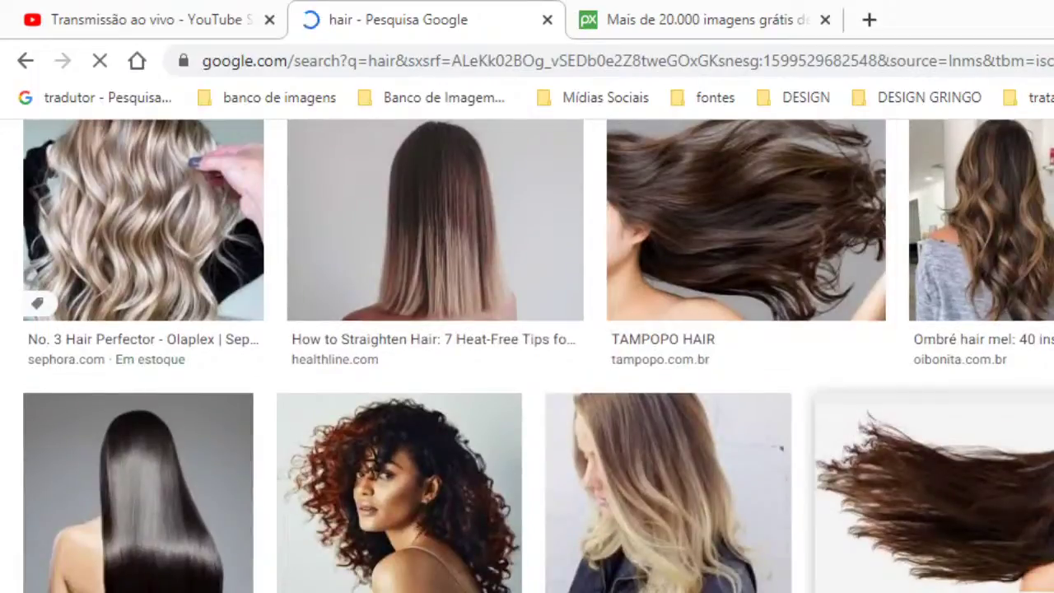
scroll(392, 189, down, 7)
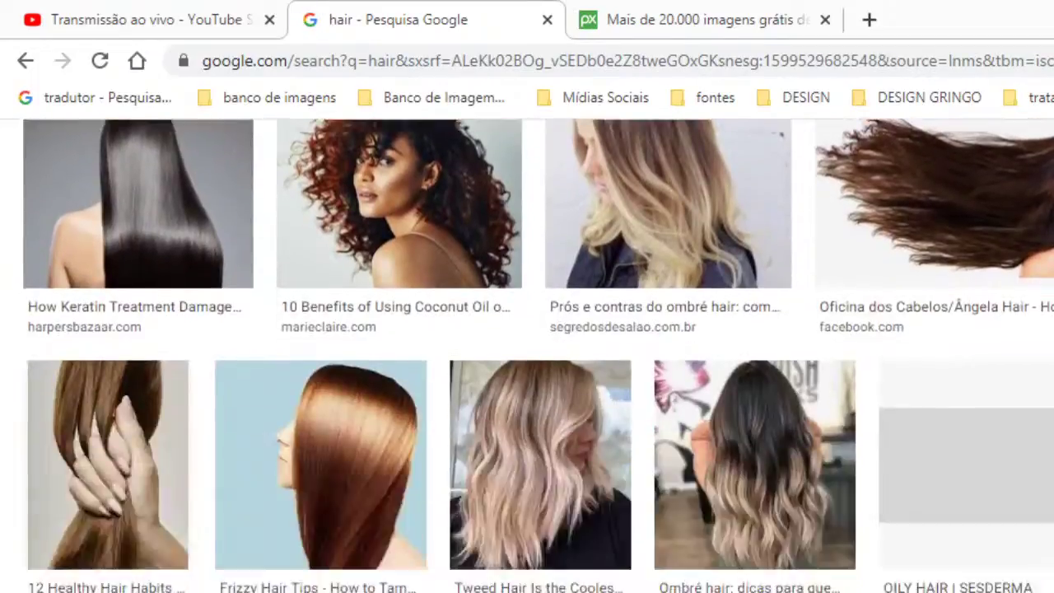
scroll(392, 189, up, 2)
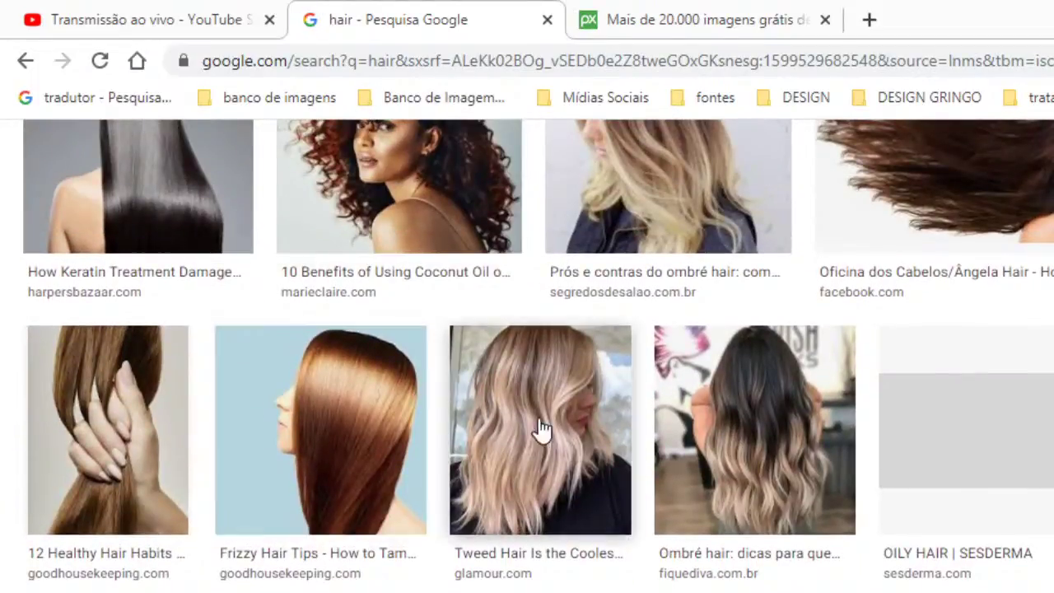
scroll(358, 357, down, 2)
scroll(527, 353, up, 4)
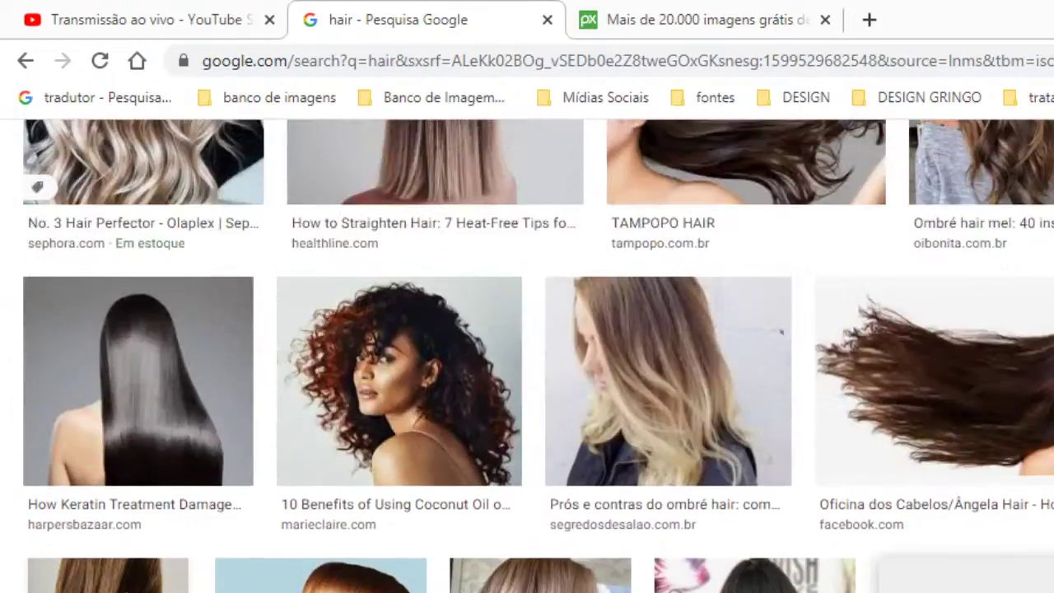
scroll(526, 354, down, 4)
scroll(526, 353, up, 8)
scroll(527, 354, down, 10)
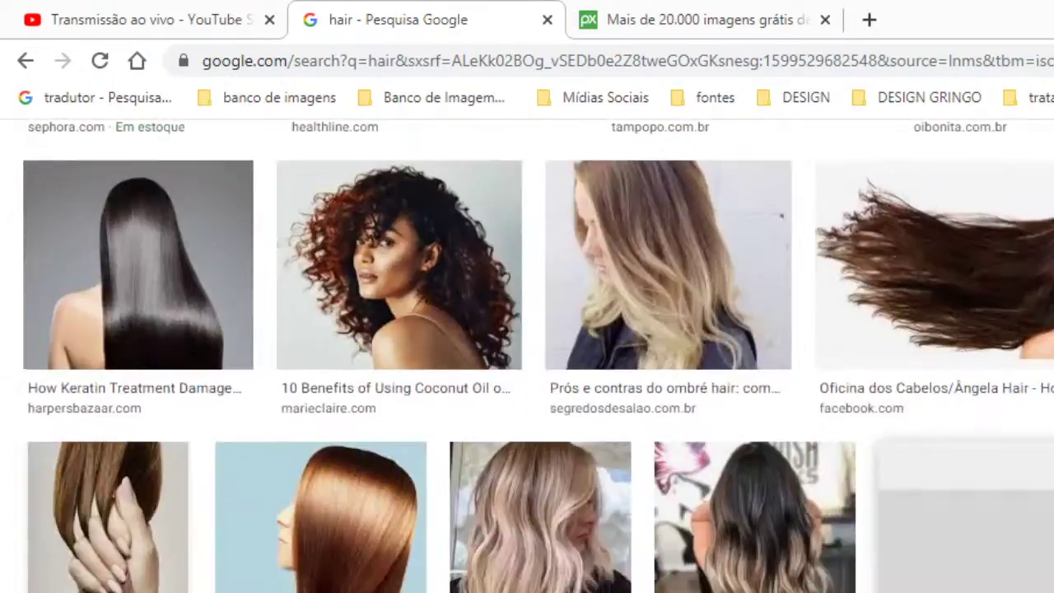
scroll(527, 354, down, 1)
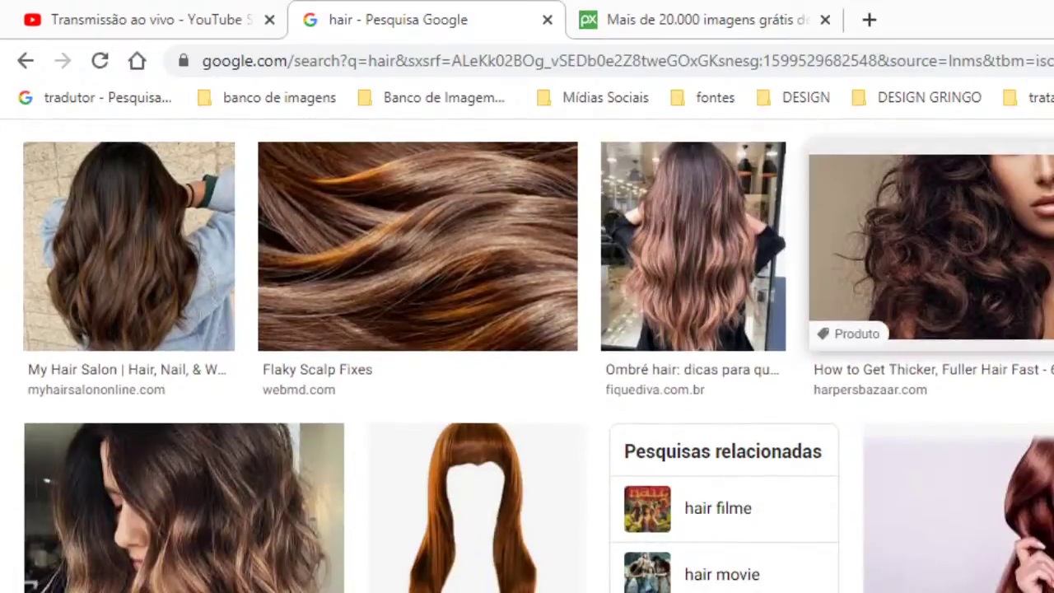
click(930, 247)
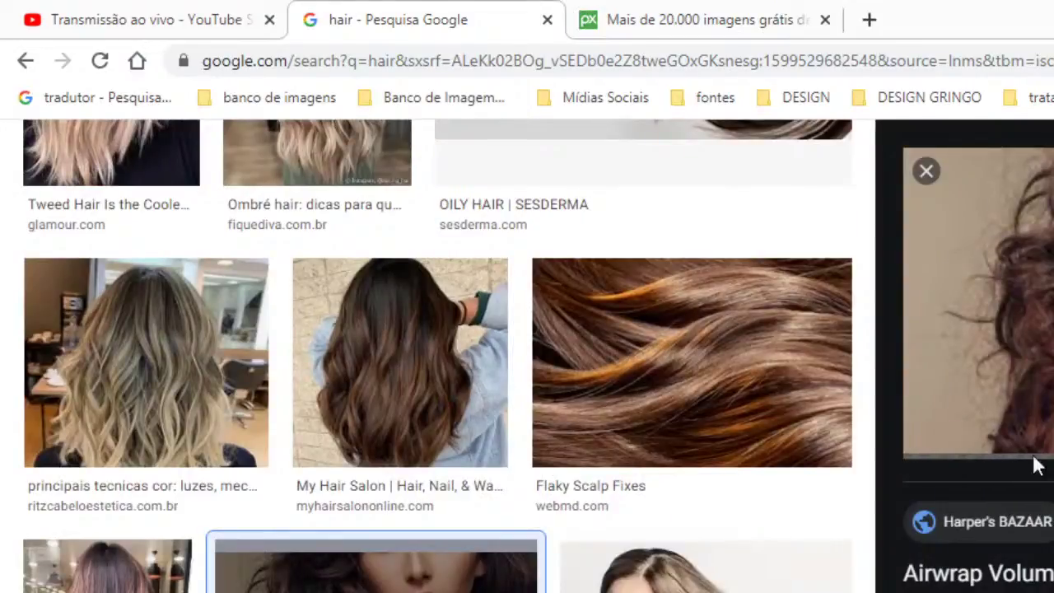
Filter the "hair" image results by size to show only large images
scroll(776, 411, up, 12)
click(949, 226)
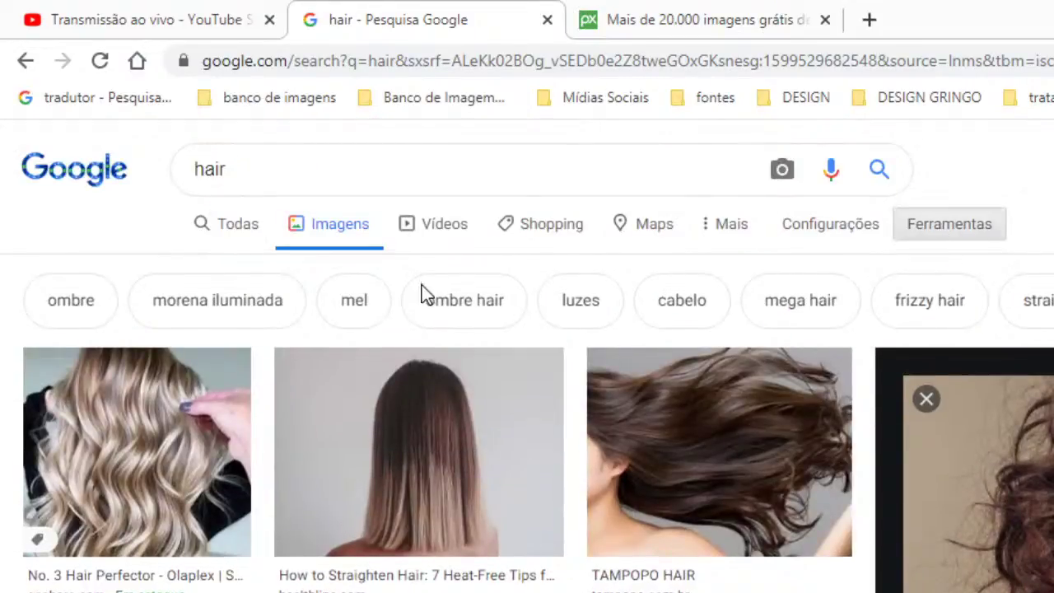
click(223, 266)
click(216, 335)
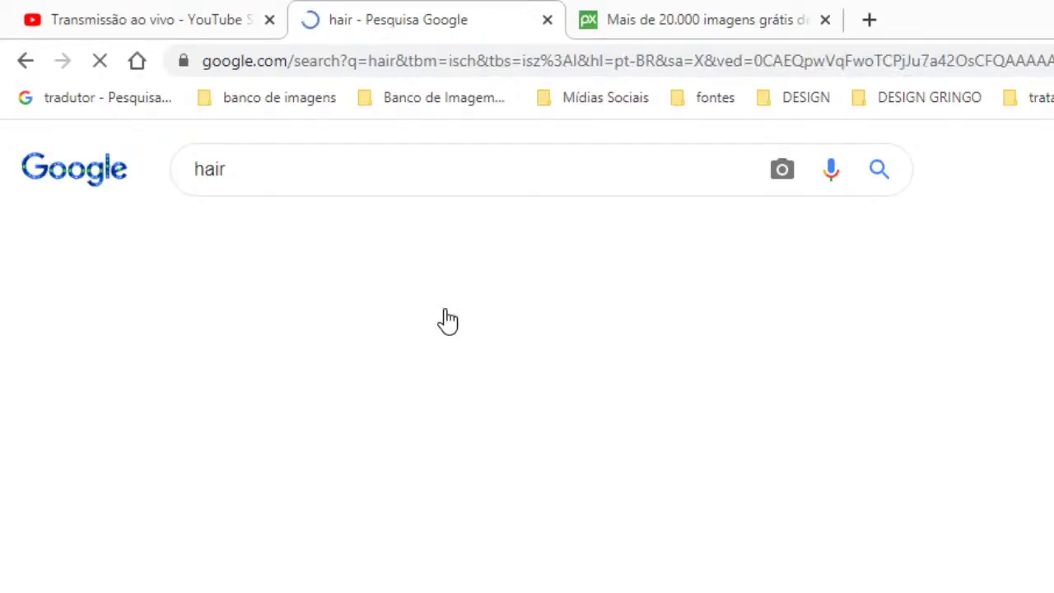
Find the Harper's Bazaar photo of the dark-curled woman among the large images and open its preview
scroll(966, 352, down, 6)
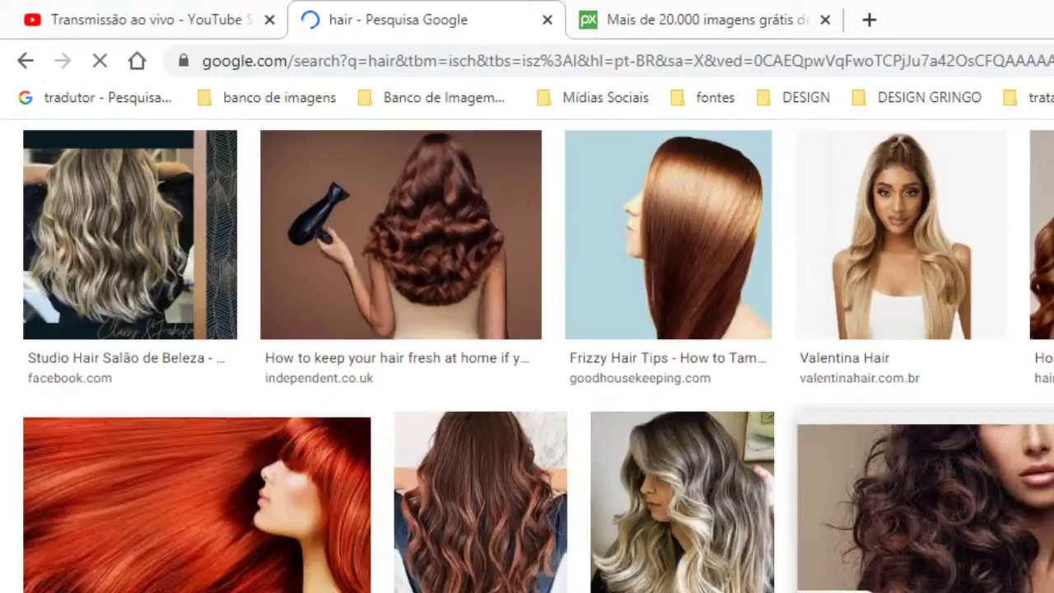
scroll(925, 428, down, 3)
click(925, 288)
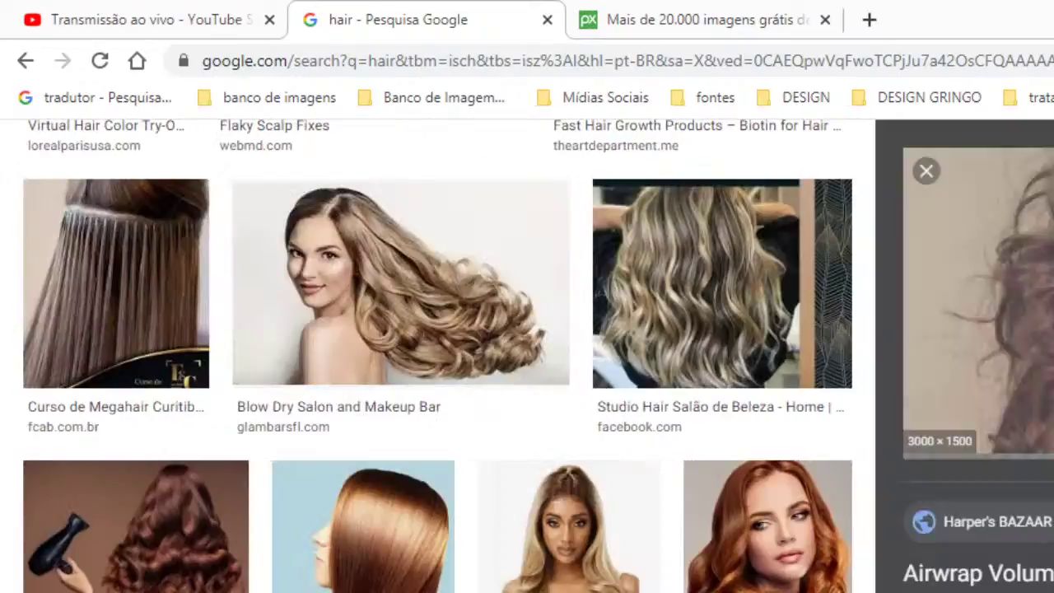
Look through more large hair images and open the related photo of long black wavy hair on a grey background
scroll(437, 353, down, 5)
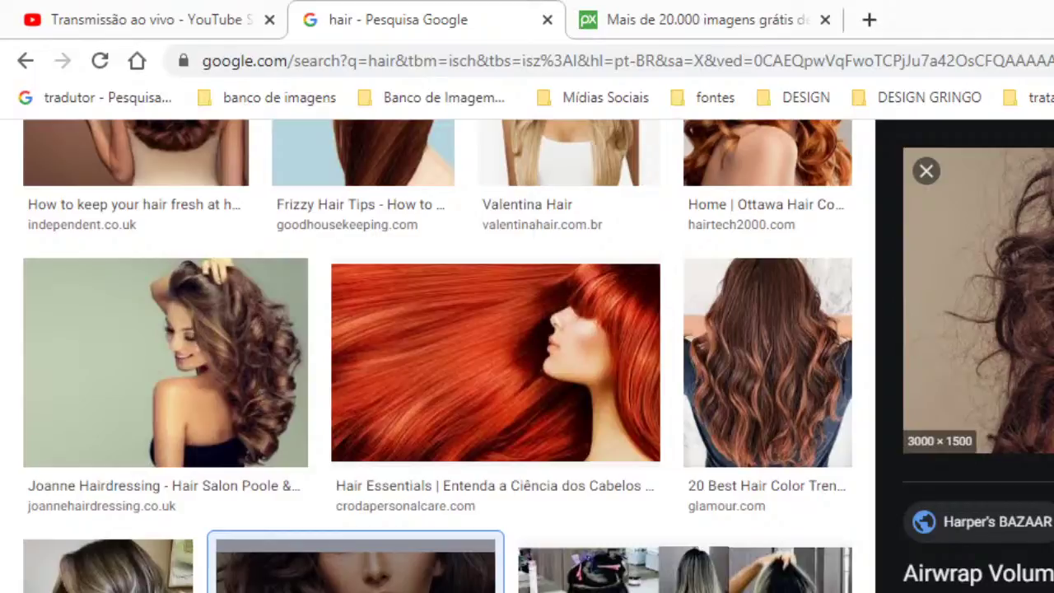
scroll(157, 357, down, 10)
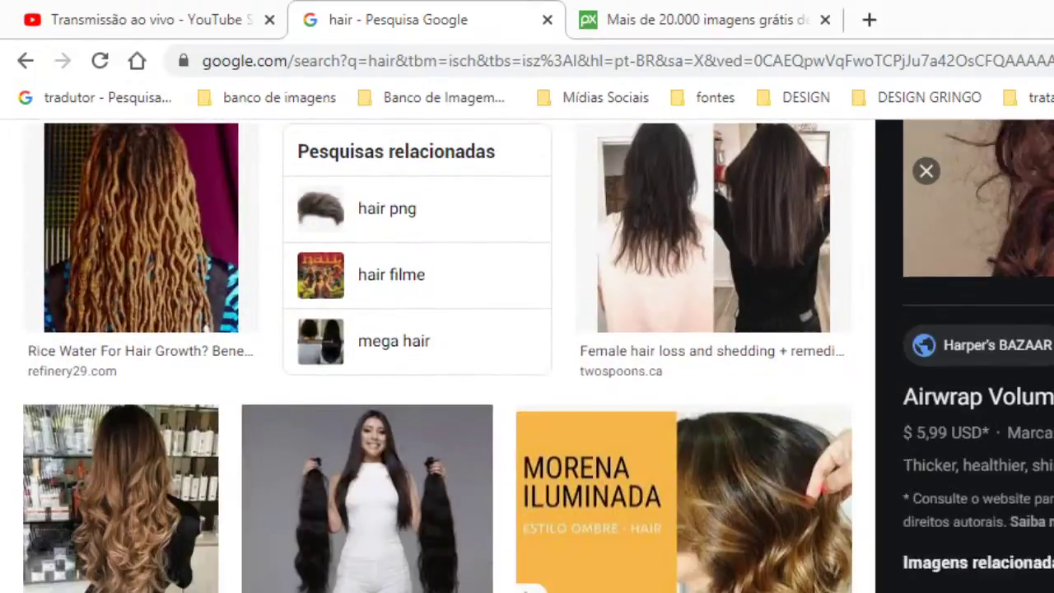
scroll(1042, 494, down, 3)
click(1042, 494)
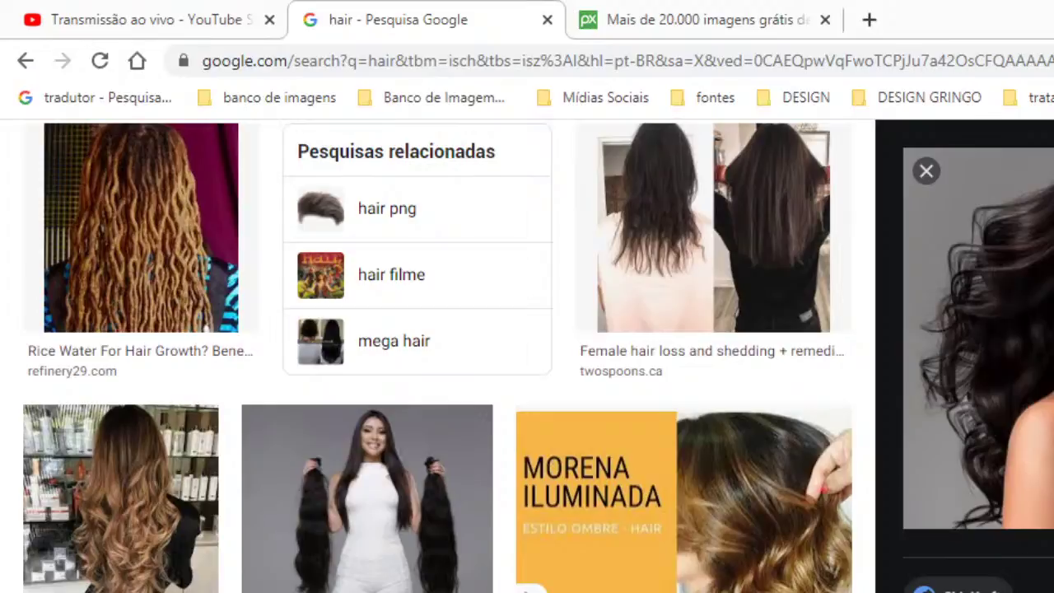
Look through the related images and further large "hair" results for a suitable hair photo
scroll(1028, 563, down, 4)
scroll(978, 356, down, 1)
scroll(936, 430, up, 3)
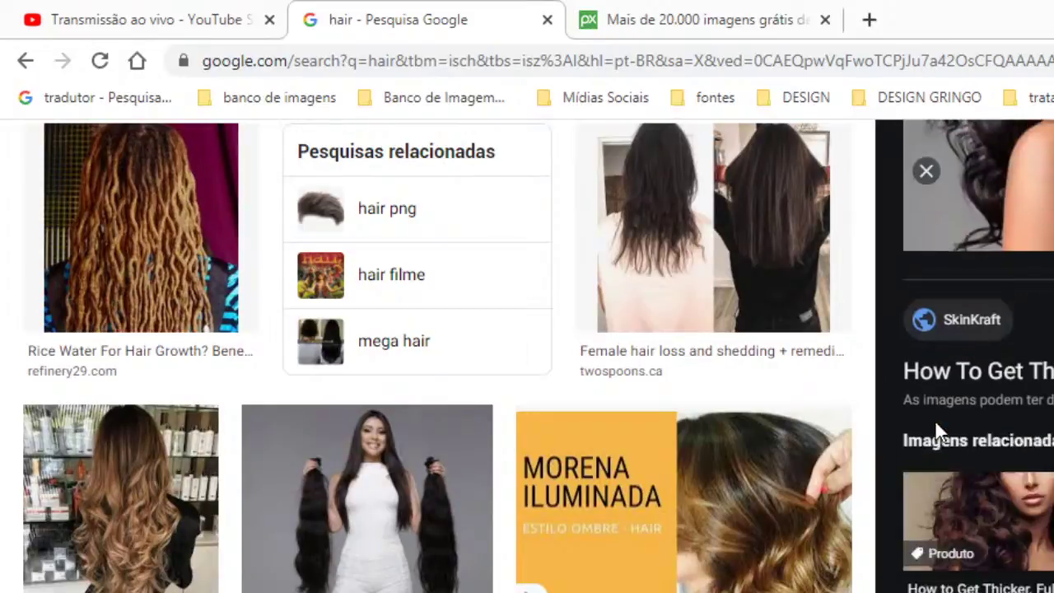
scroll(978, 355, down, 1)
scroll(978, 354, down, 3)
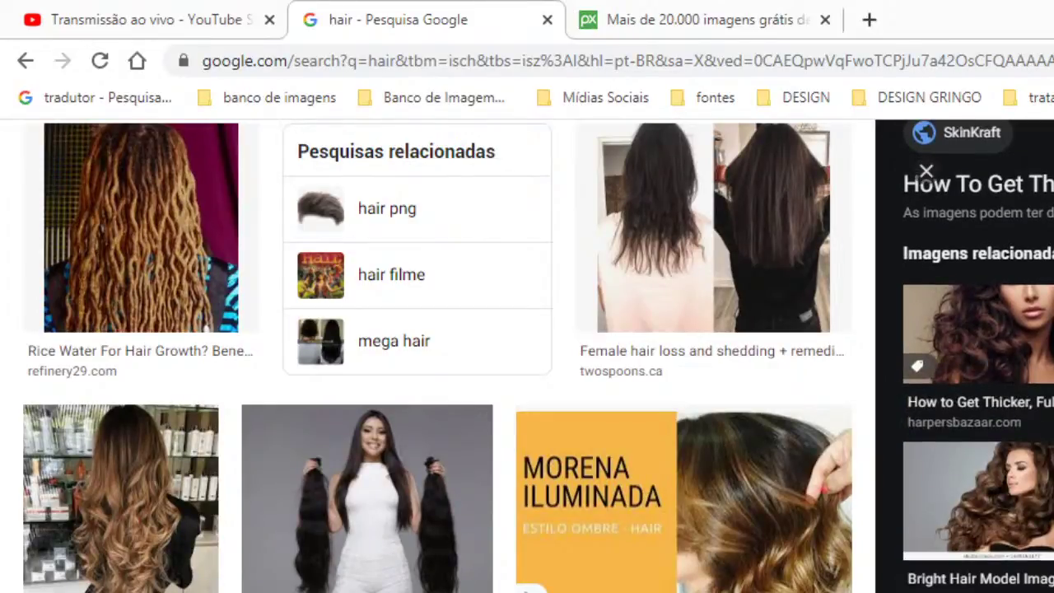
scroll(977, 412, down, 3)
scroll(694, 546, down, 8)
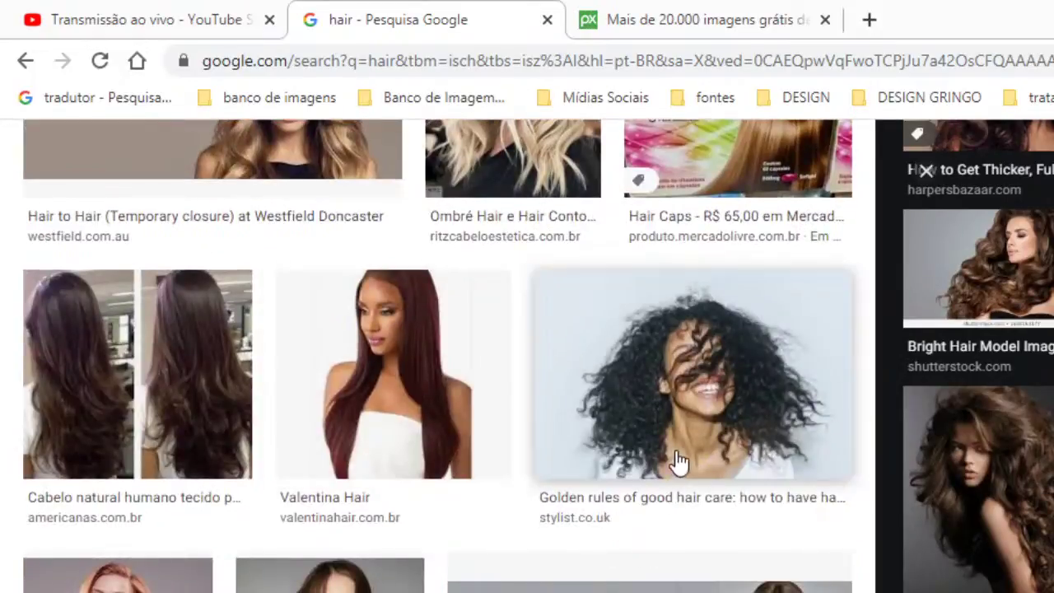
scroll(676, 461, down, 12)
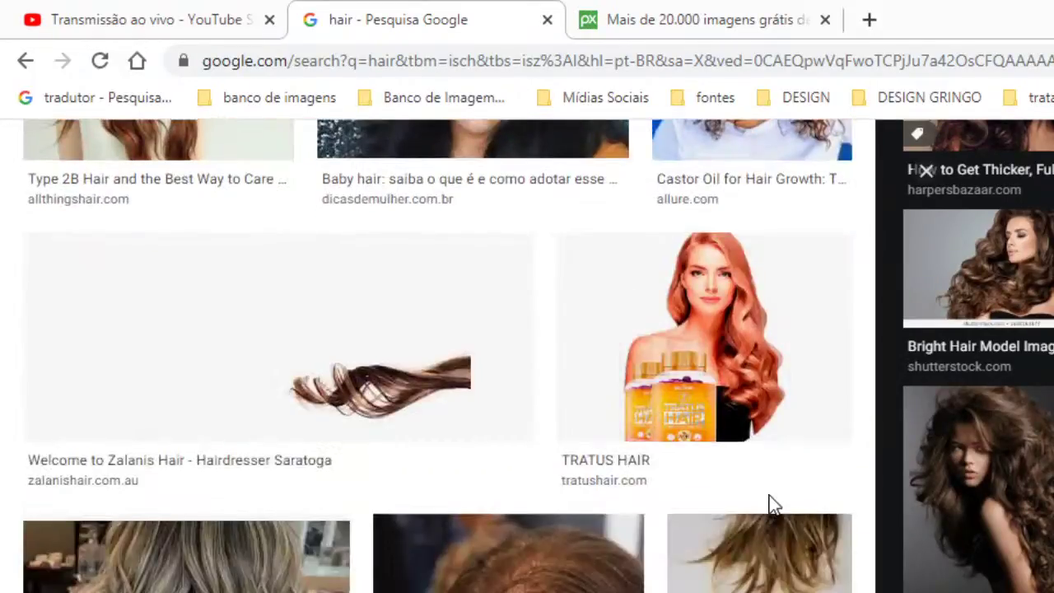
scroll(978, 354, up, 8)
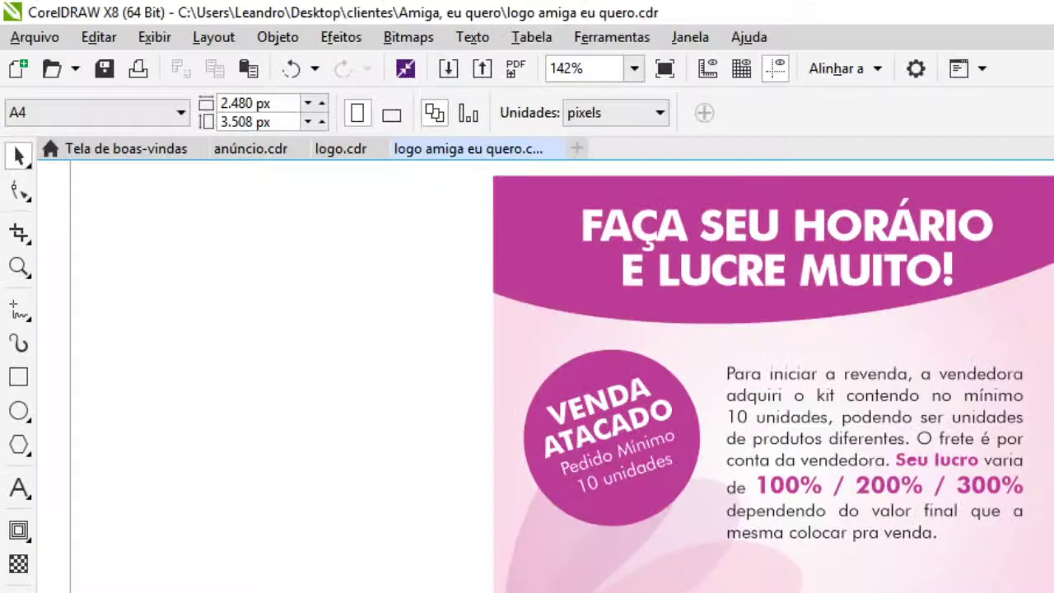
Paste the photo of the woman with dark wavy hair into the CorelDRAW ad document and scale it to about 1849 × 1155 px over the ad
key(ctrl+v)
scroll(976, 529, down, 3)
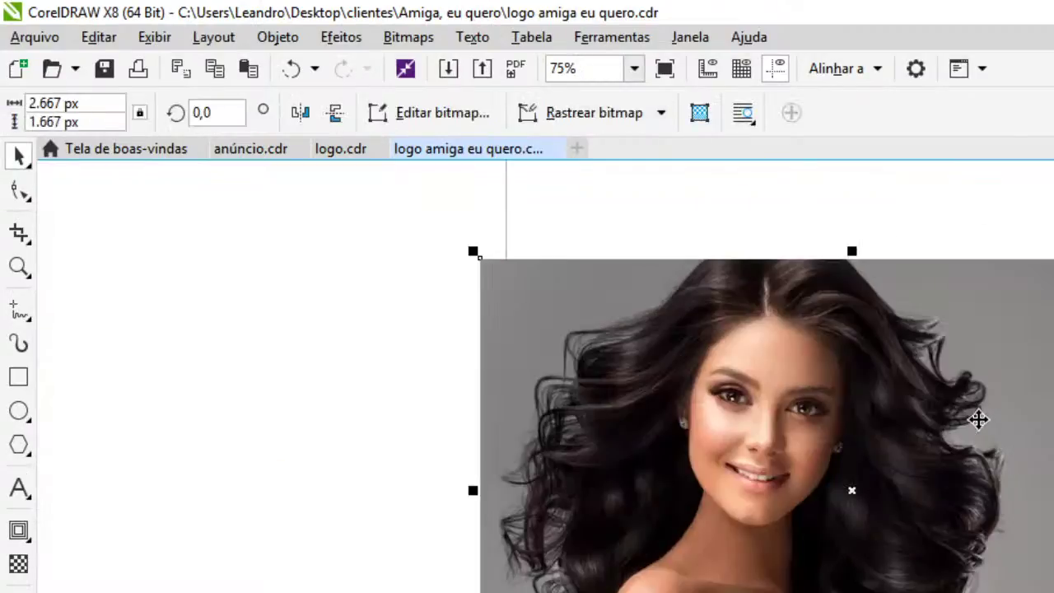
drag(1053, 592, 961, 534)
drag(962, 452, 1053, 531)
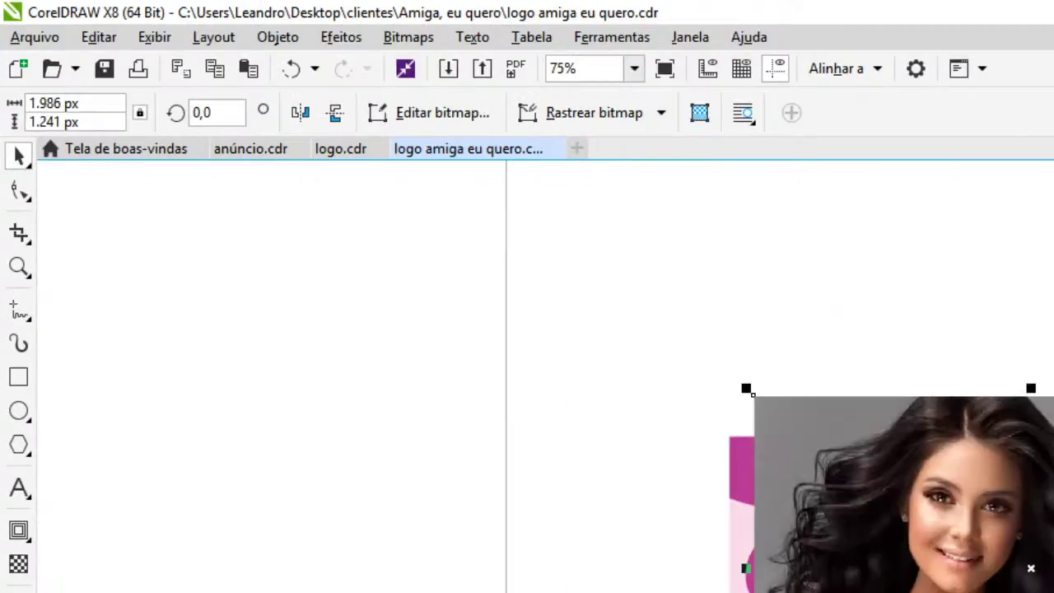
drag(746, 388, 871, 392)
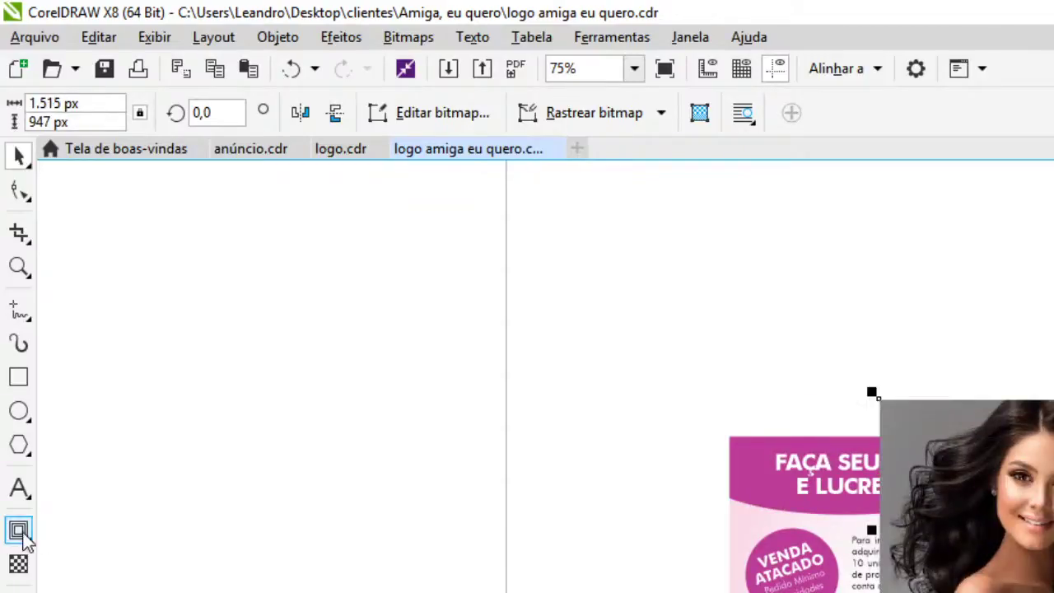
drag(1045, 510, 857, 581)
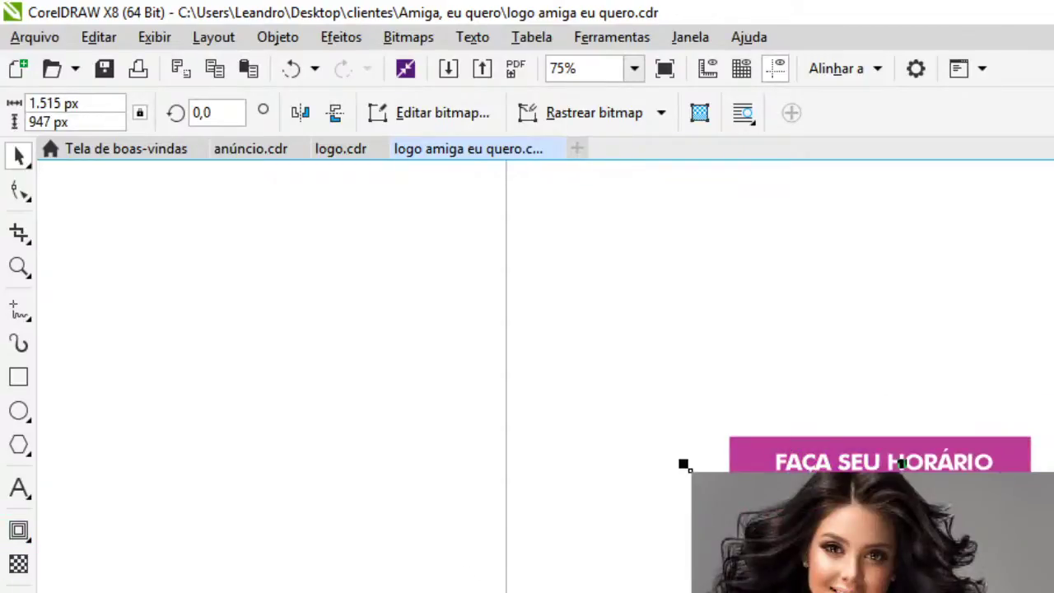
drag(683, 463, 637, 434)
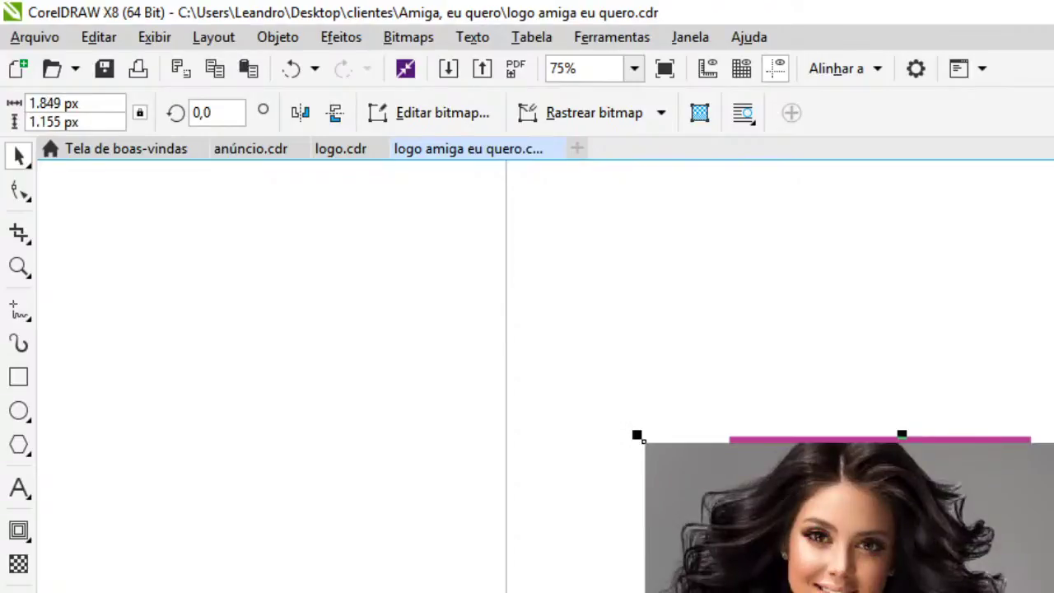
drag(908, 506, 875, 493)
Apply a uniform transparency of 50 to the photo and change its blend mode so the ad shows through
click(18, 564)
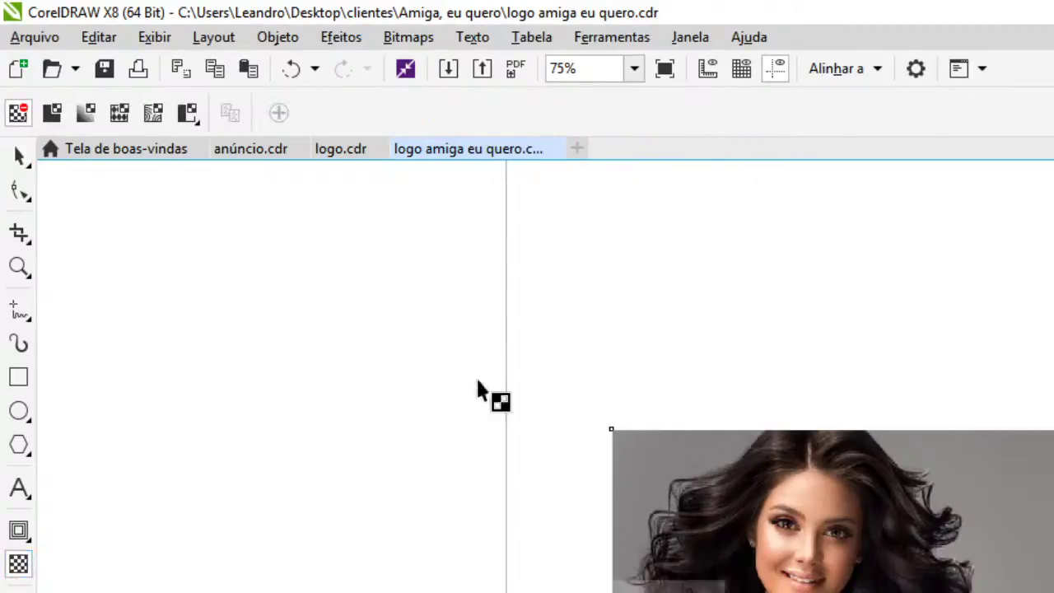
scroll(477, 387, down, 2)
click(51, 115)
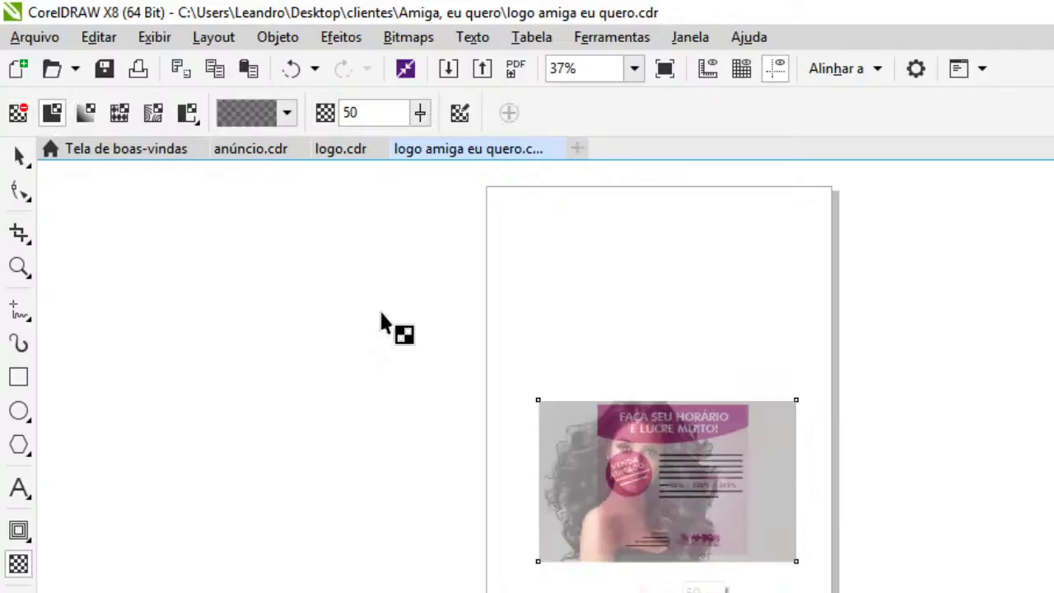
scroll(582, 483, up, 2)
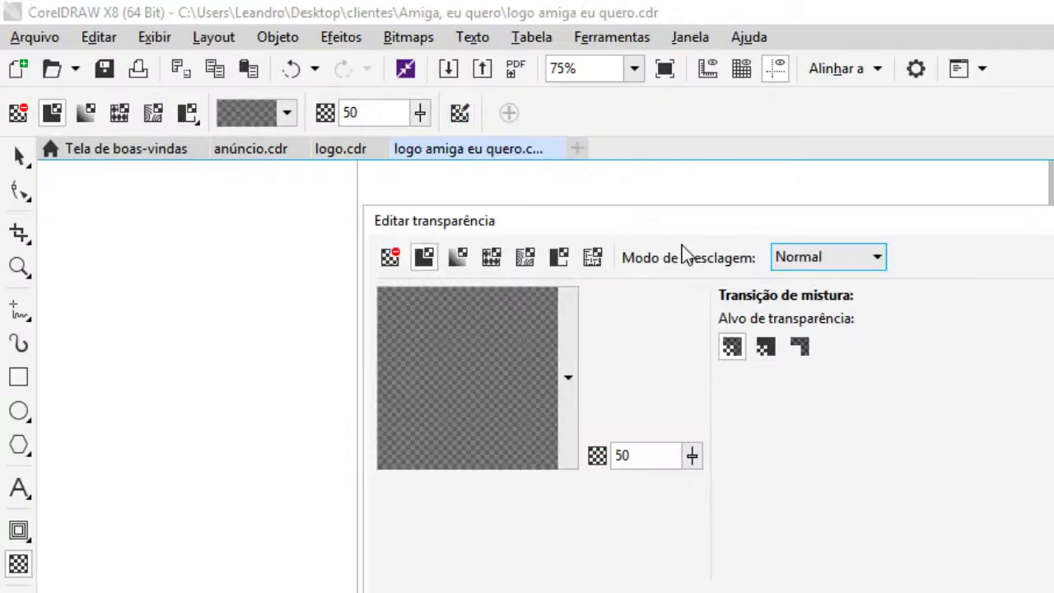
click(792, 253)
click(782, 307)
drag(740, 219, 1052, 187)
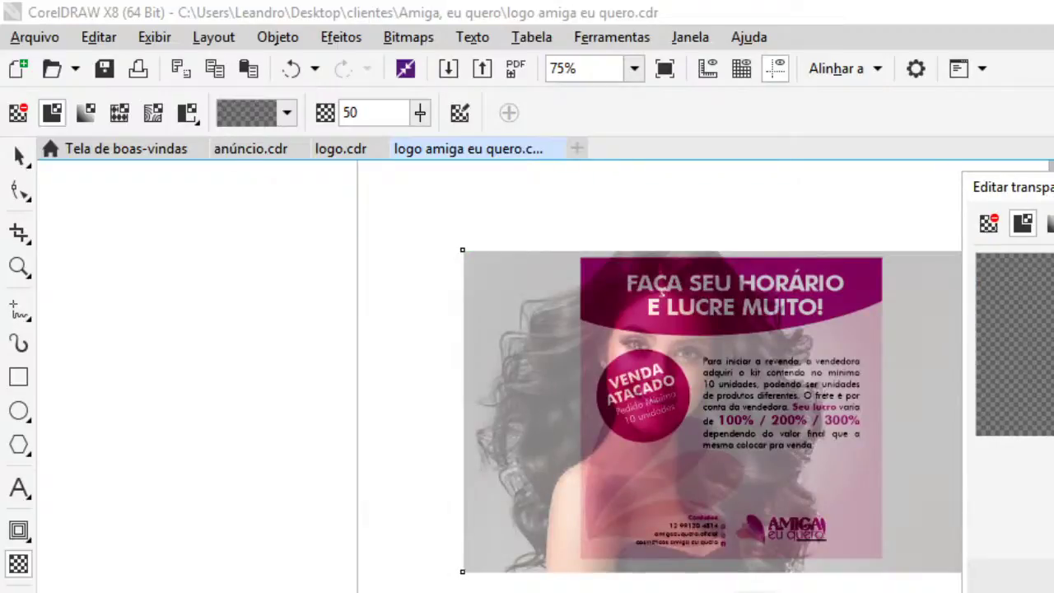
Try transparency levels of 27, 72 and 82 on the photo and settle on 79
text(27)
key(Return)
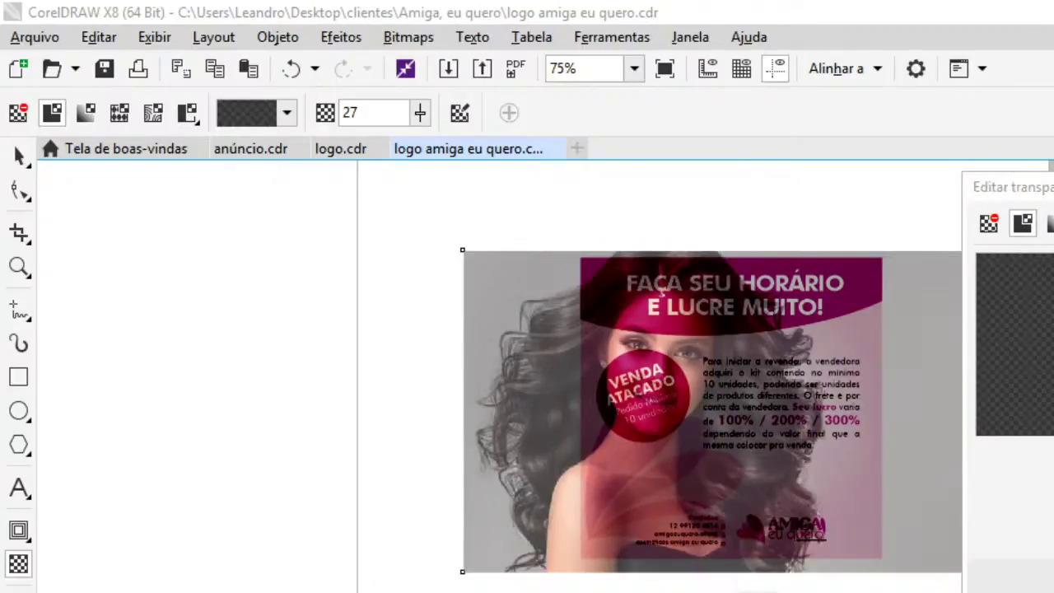
text(72)
key(Return)
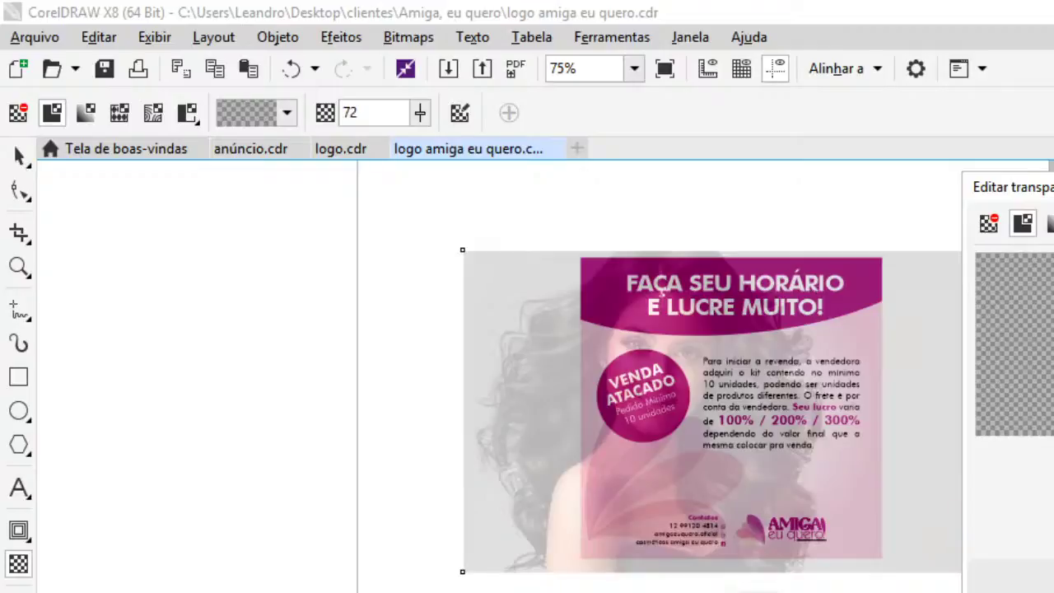
text(79)
key(Return)
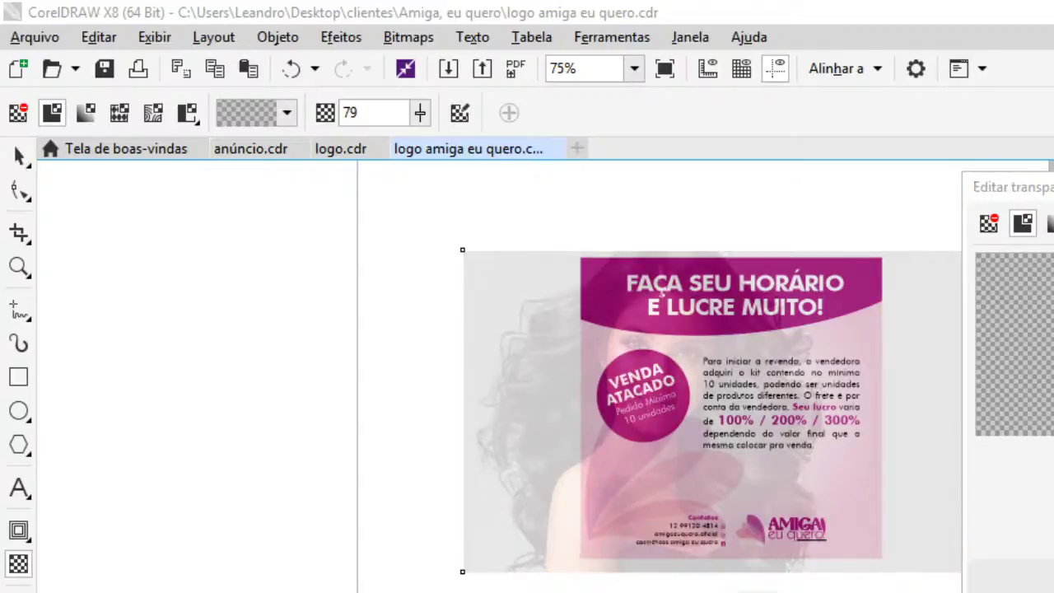
text(82)
key(Return)
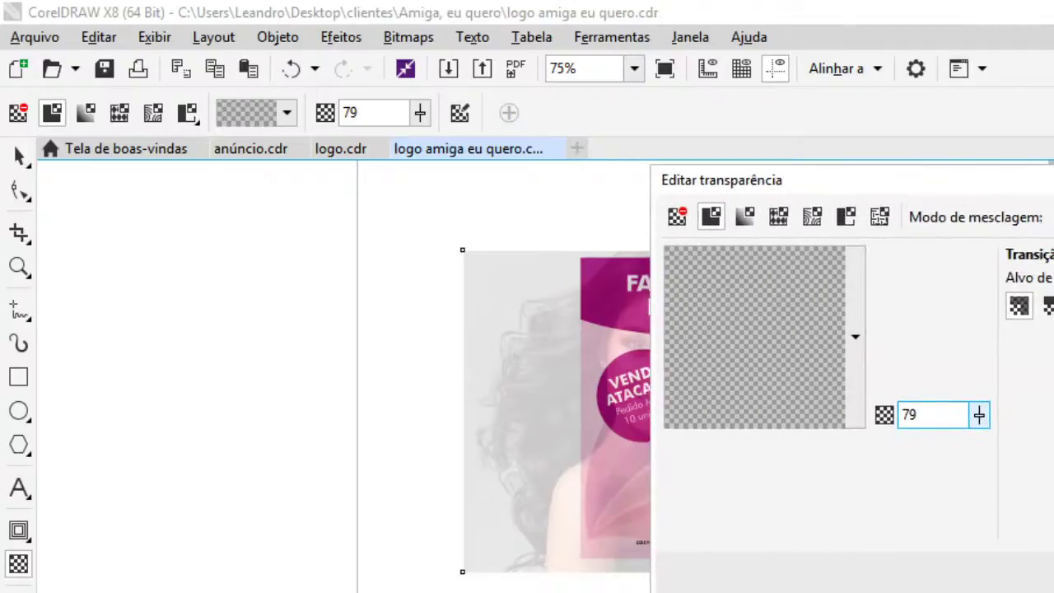
key(Escape)
click(461, 203)
click(18, 156)
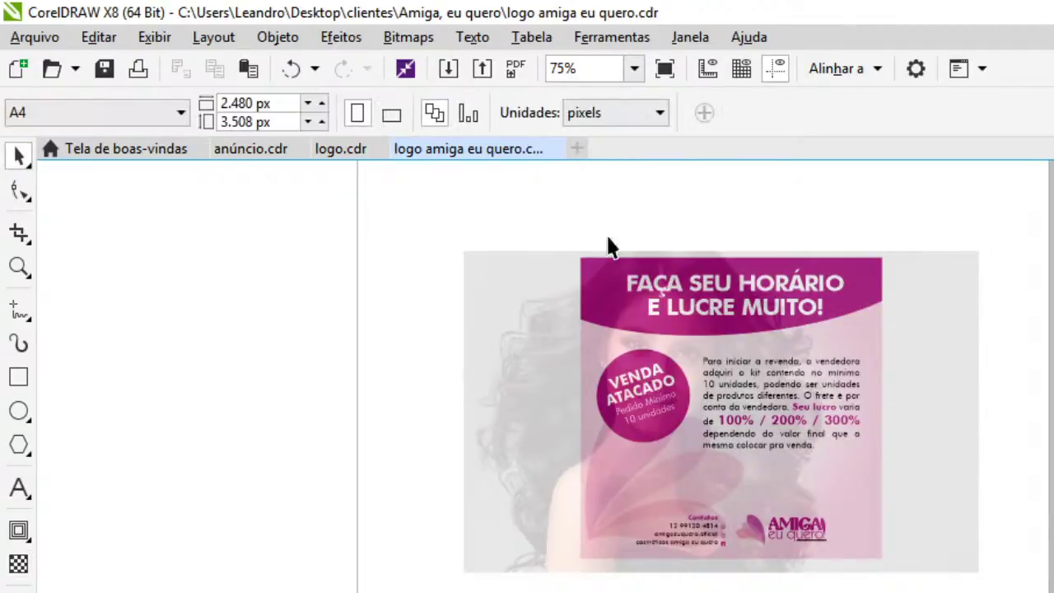
Select the ad's badge, texts and logo and bring them in front of the photo
drag(967, 589, 872, 587)
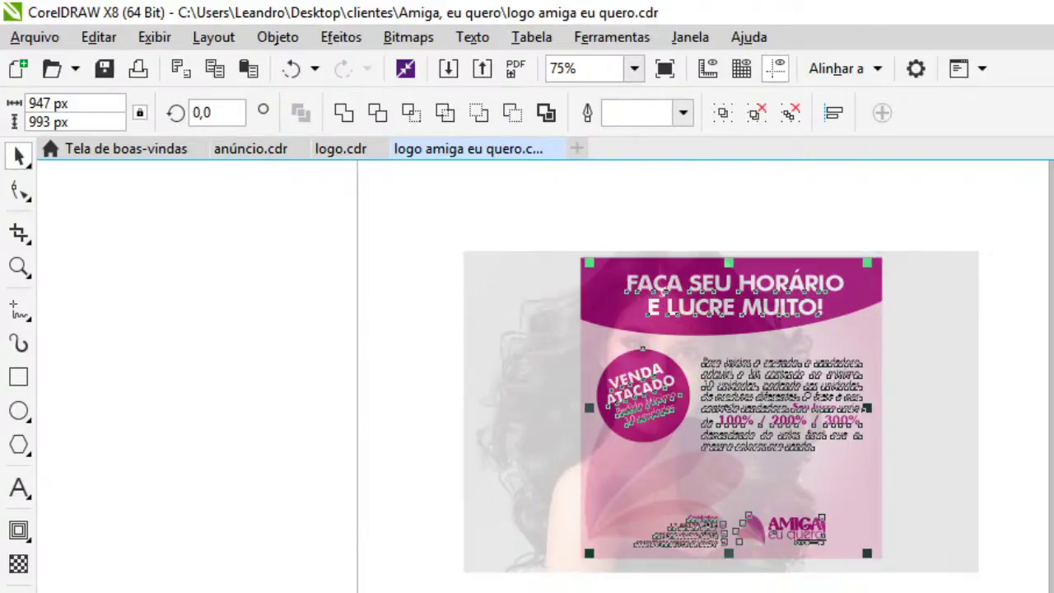
key(Escape)
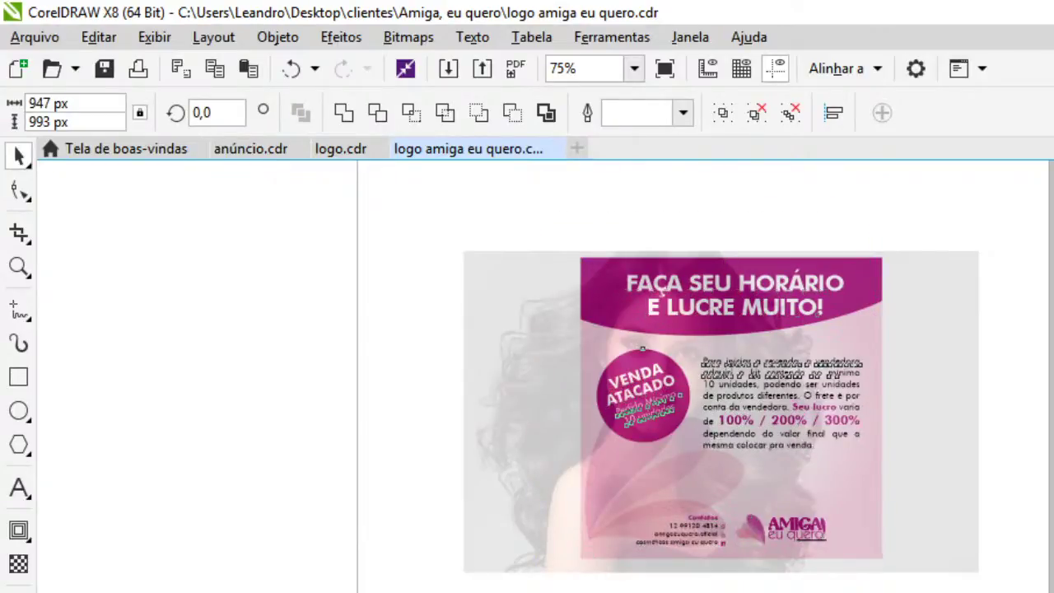
click(813, 463)
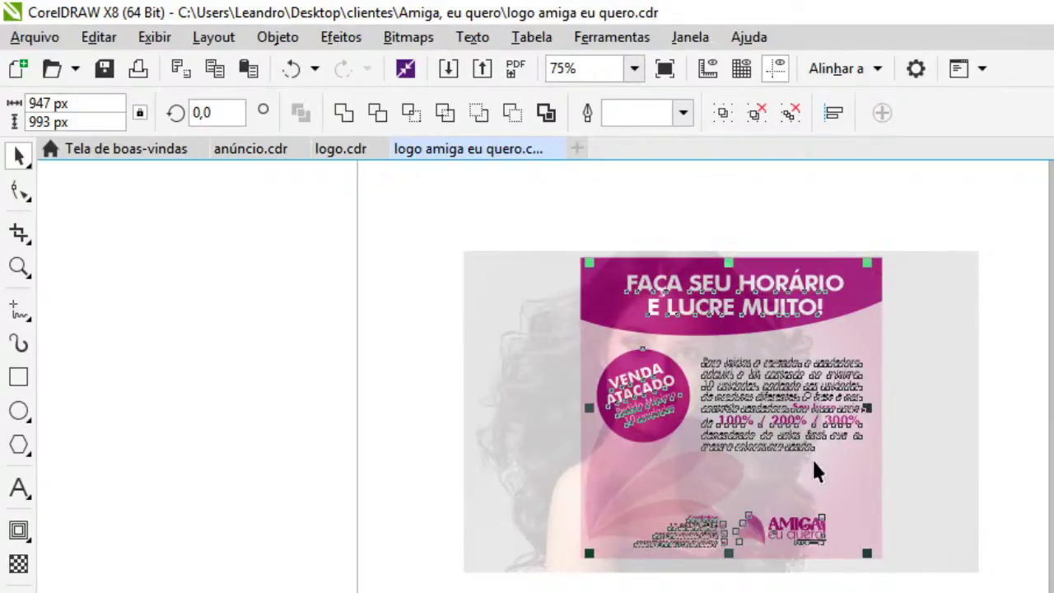
Move the photo off the ad and back over it, aligning its upper edge with the header and the woman's face behind the badge
click(1016, 359)
drag(894, 331, 1053, 434)
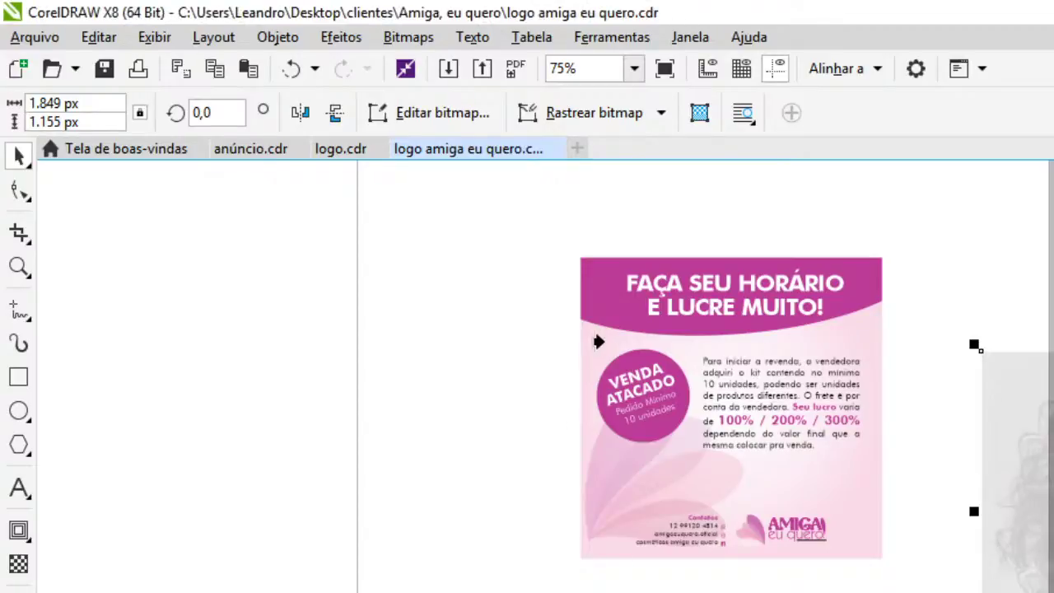
click(859, 186)
drag(1053, 494, 780, 400)
scroll(833, 451, up, 1)
scroll(819, 344, down, 2)
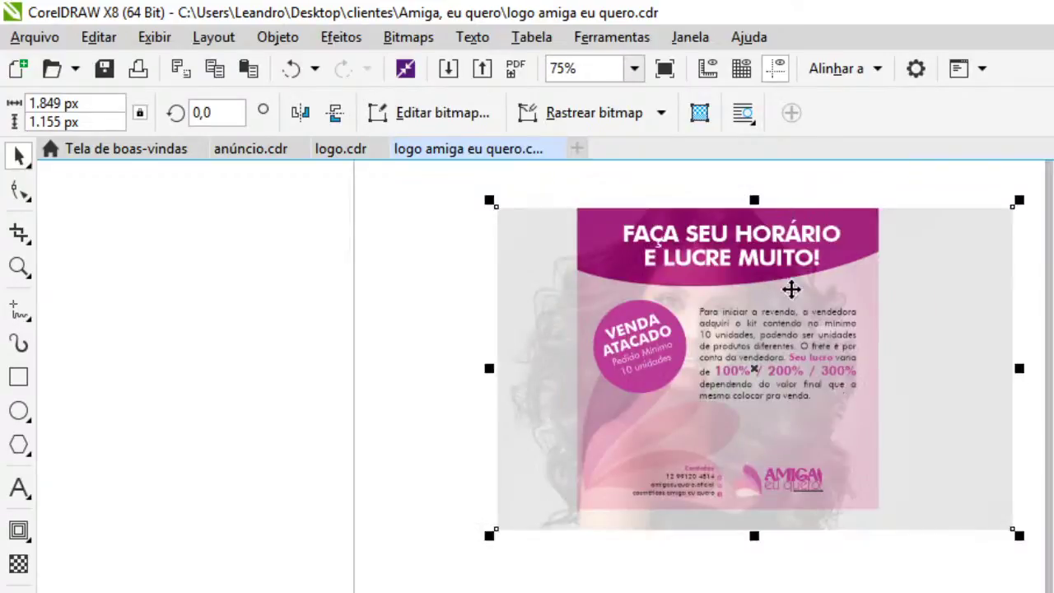
scroll(823, 221, up, 2)
scroll(844, 208, down, 2)
scroll(777, 294, down, 2)
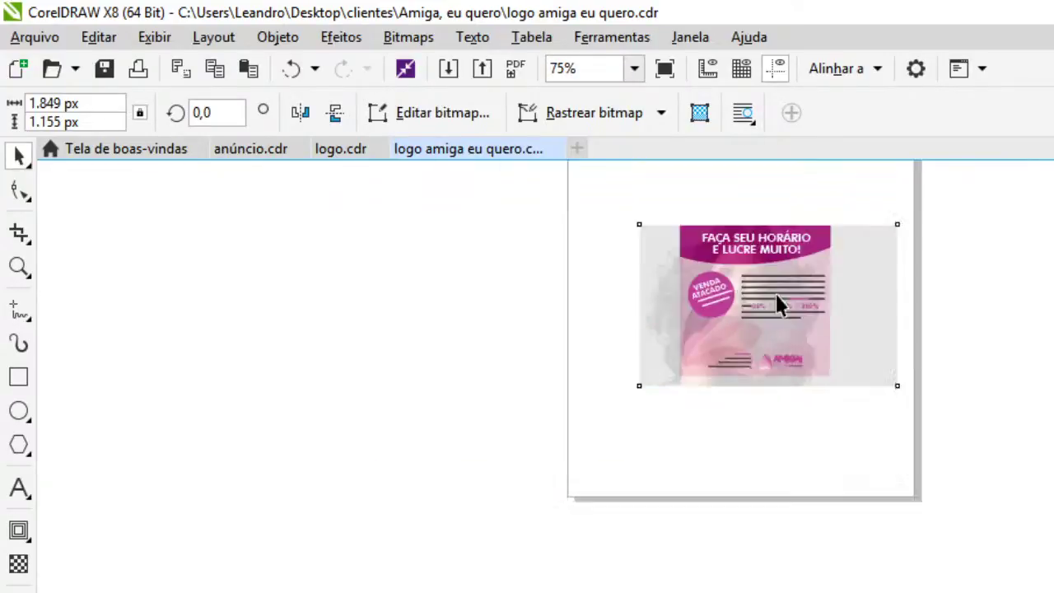
scroll(781, 280, up, 2)
drag(1053, 512, 993, 520)
key(Escape)
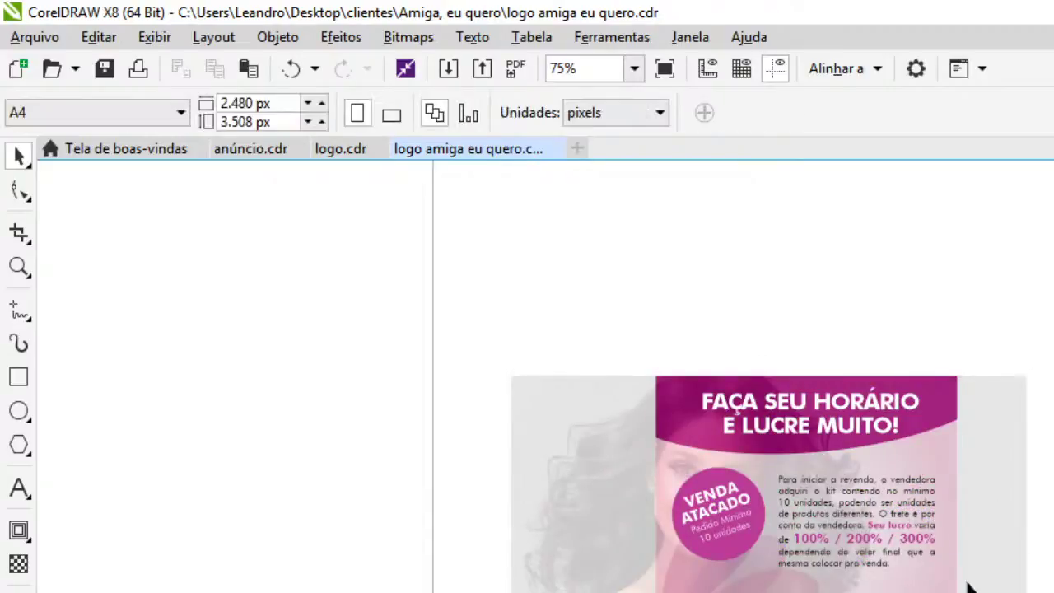
Place the photo in front of the magenta badge circle in the stacking order, keeping the texts on top
scroll(689, 521, up, 2)
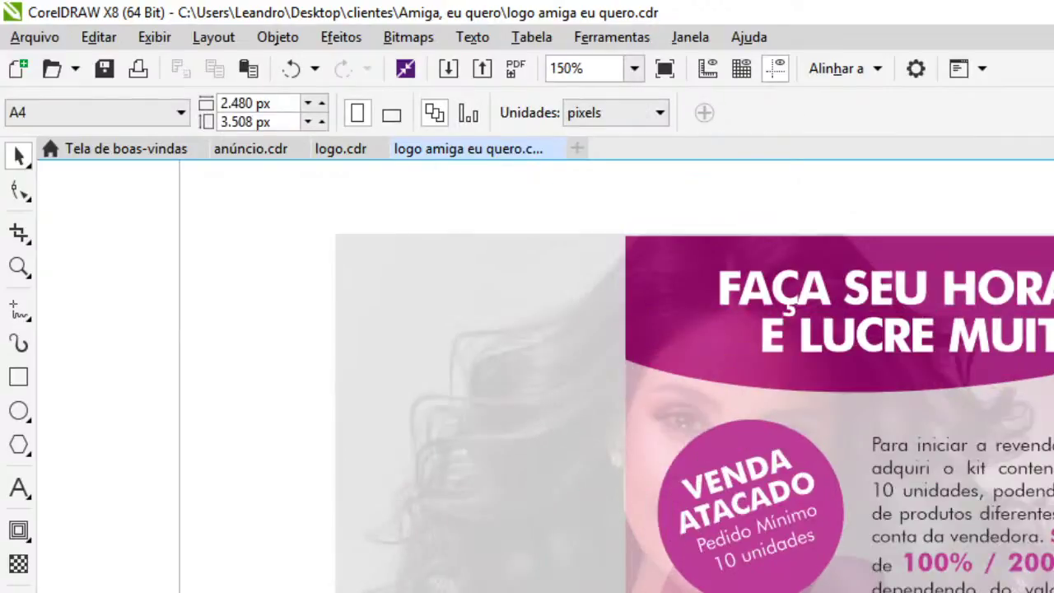
click(735, 588)
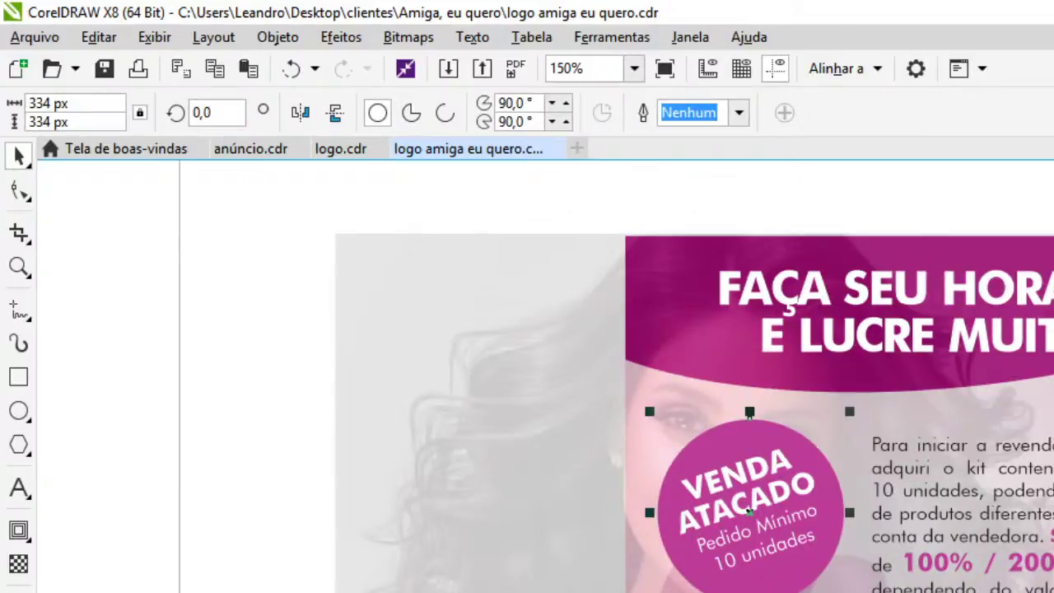
right_click(591, 387)
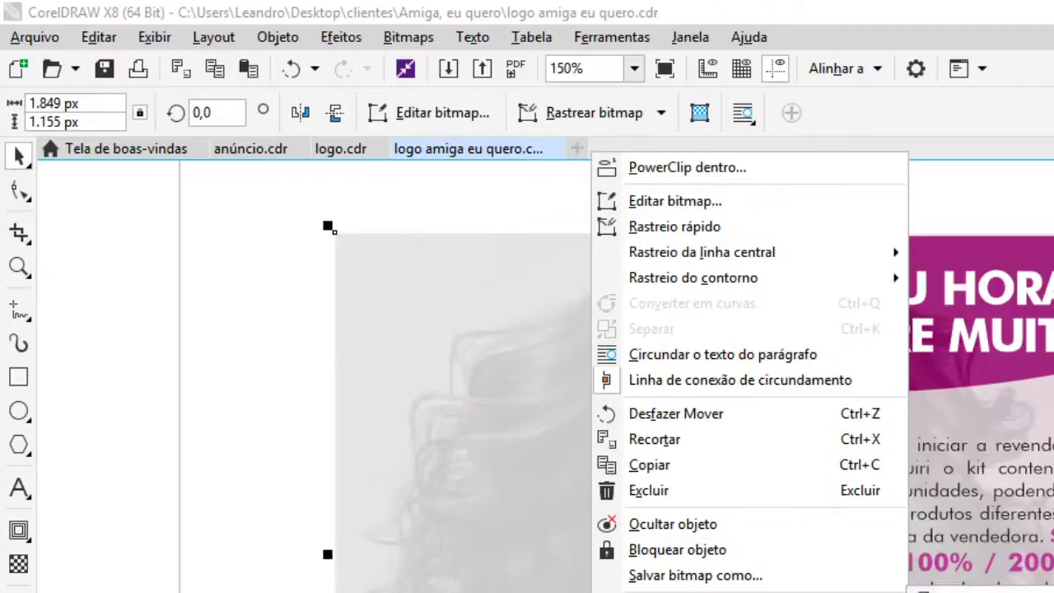
click(979, 589)
click(677, 566)
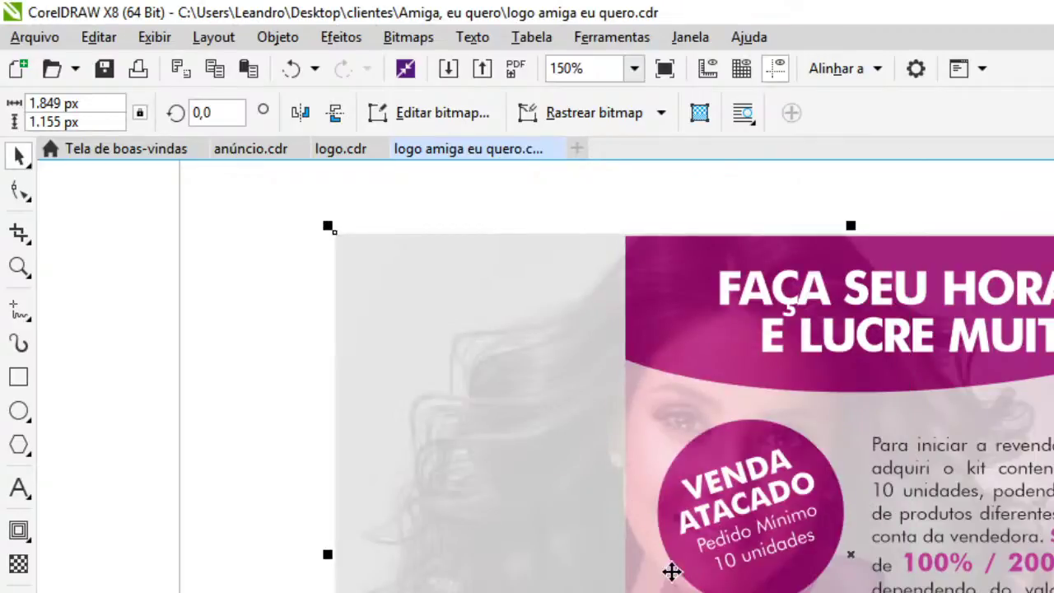
click(233, 437)
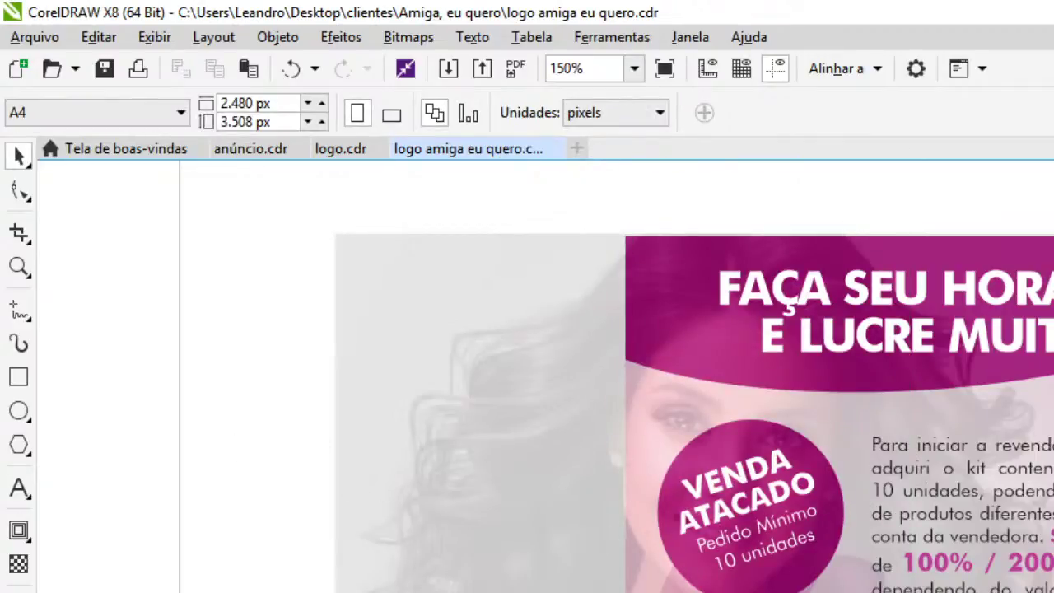
Enlarge the photo to about 1956 × 1222 px so it extends slightly above the ad's header
scroll(806, 482, down, 2)
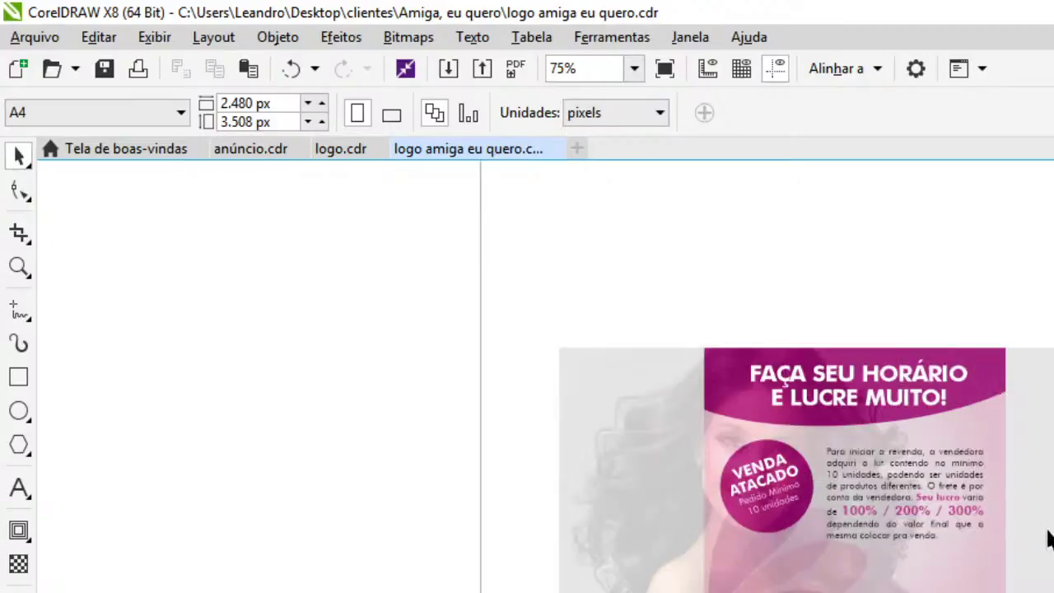
click(1035, 535)
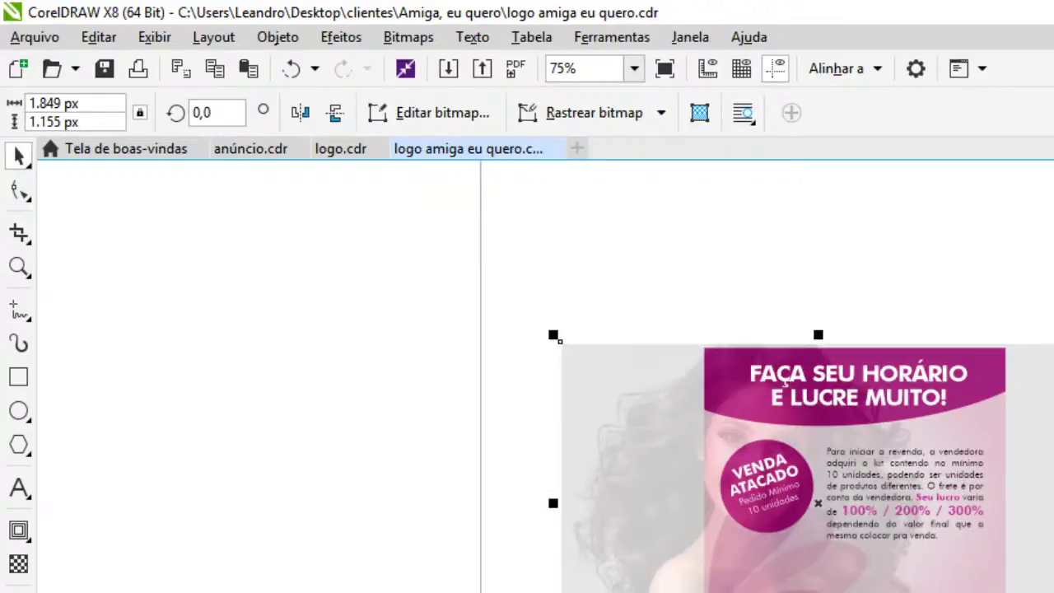
mouse_move(1039, 582)
mouse_down()
mouse_move(1053, 592)
mouse_move(1041, 575)
mouse_up()
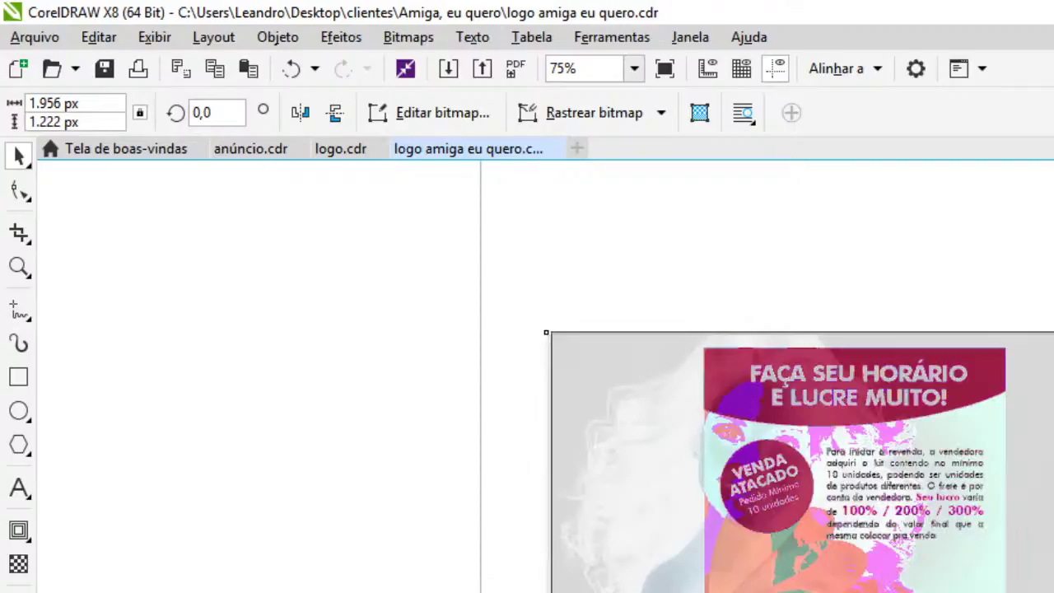
key(Escape)
click(619, 444)
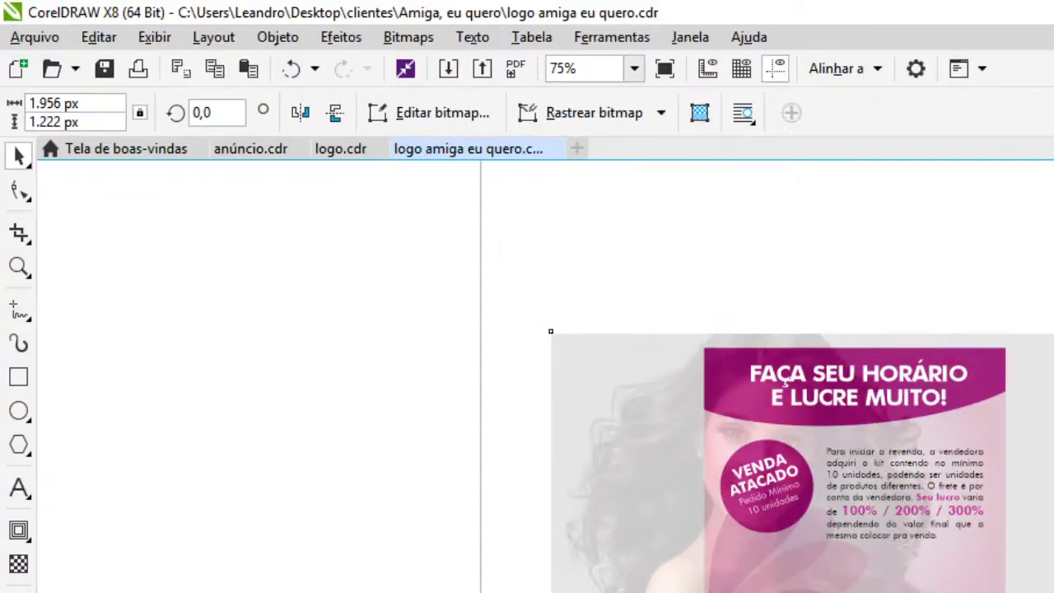
Place the woman's photo inside the ad's 1080 × 1080 px background square as PowerClip content
click(804, 520)
right_click(802, 516)
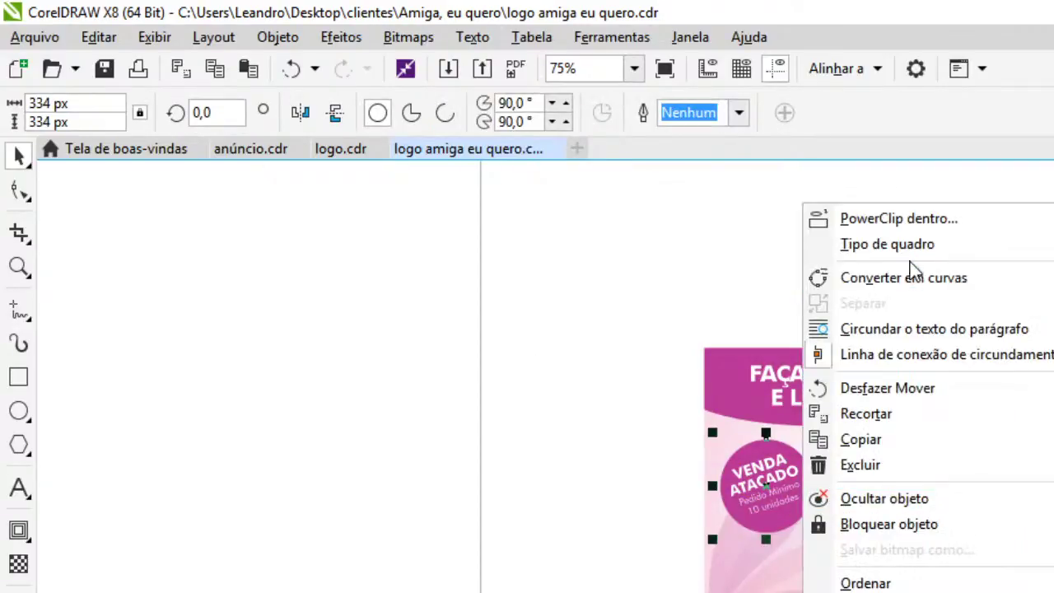
click(898, 219)
click(916, 385)
click(775, 587)
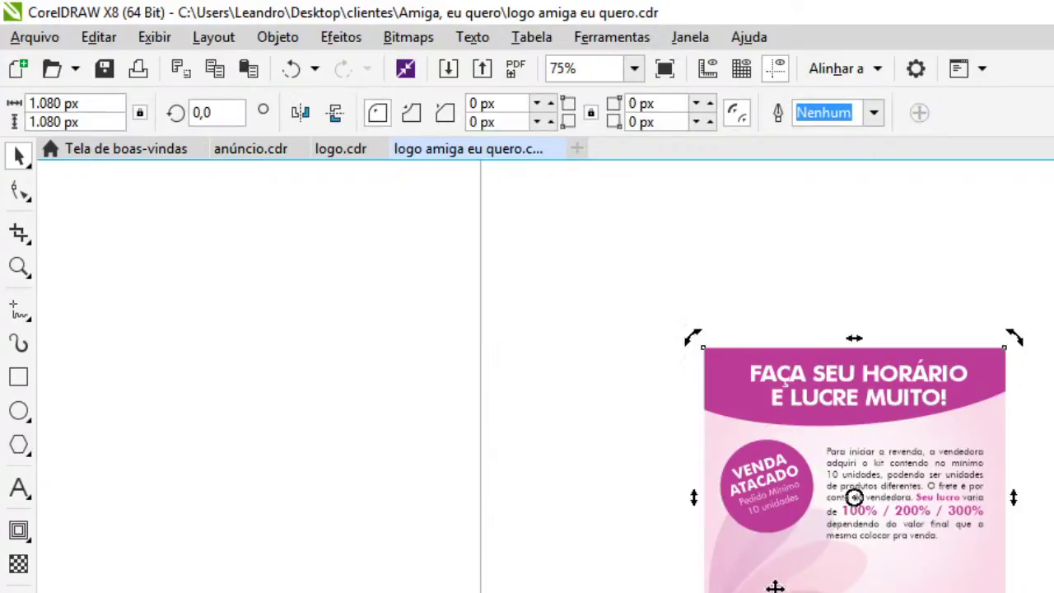
right_click(1013, 591)
click(1033, 167)
click(935, 518)
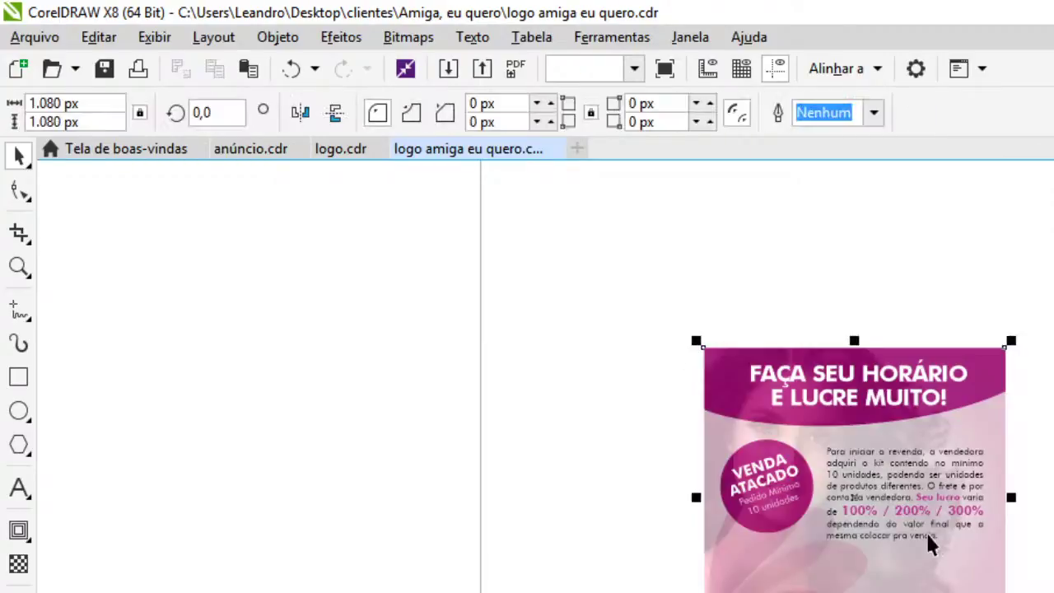
Within the PowerClip contents, enlarge the photo to about 2045 × 1278 px and shift it so the face sits behind the badge
key(Delete)
click(996, 578)
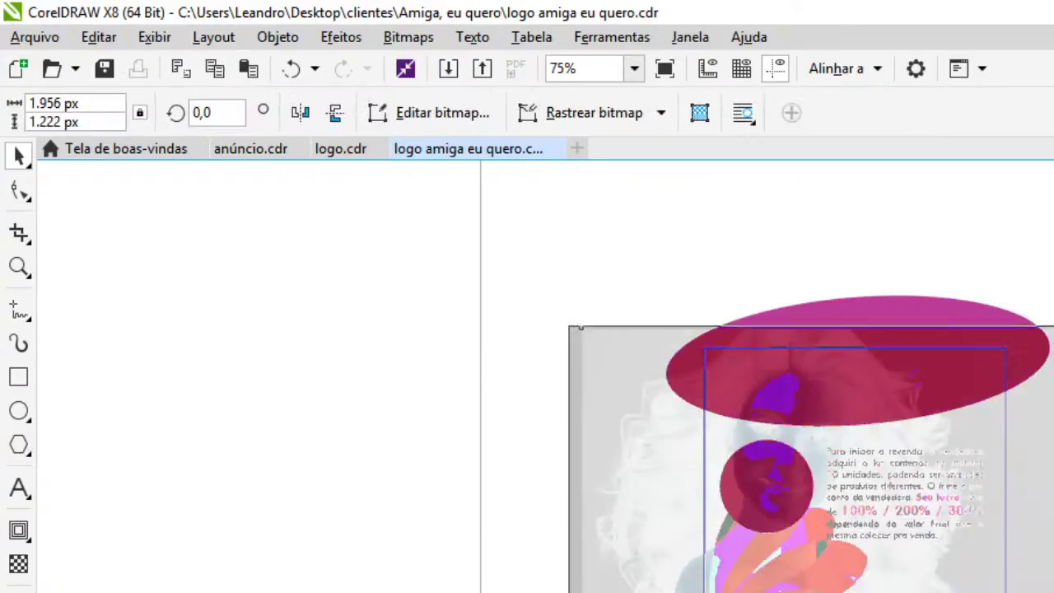
drag(996, 579, 982, 591)
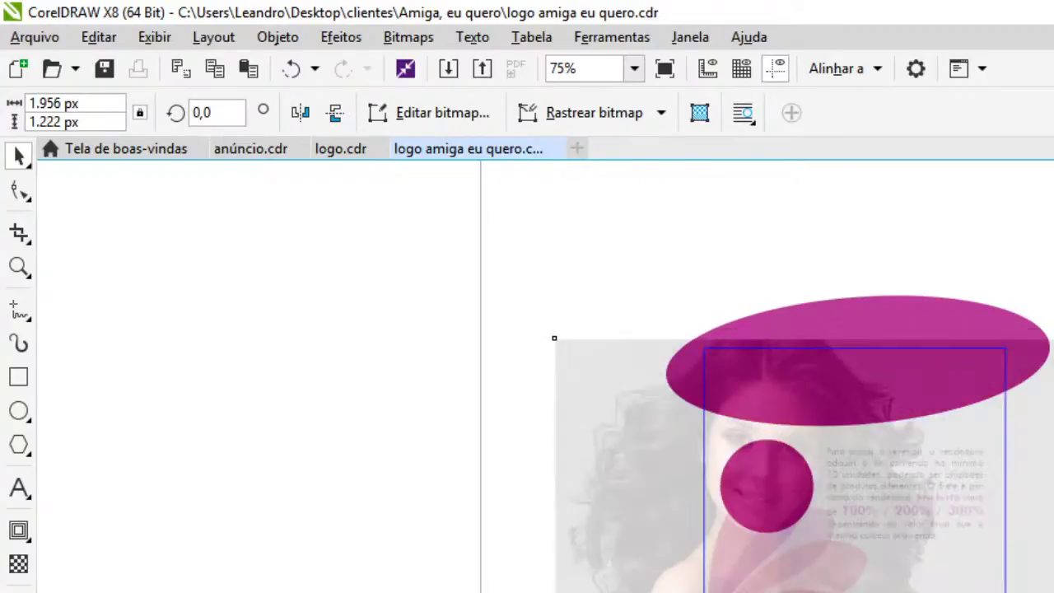
key(Left)
key(Down)
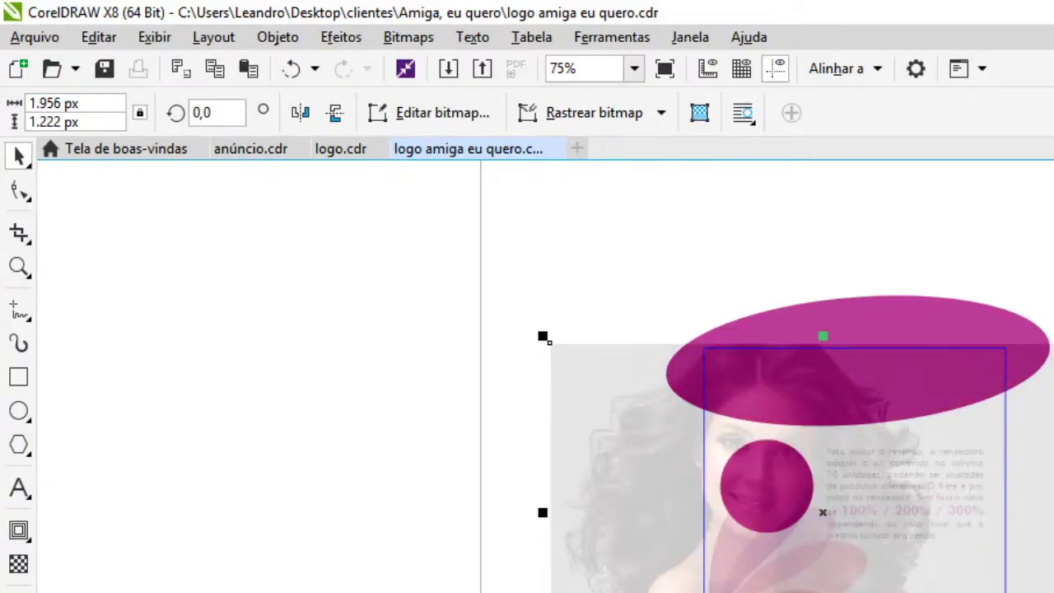
drag(1039, 592, 1053, 591)
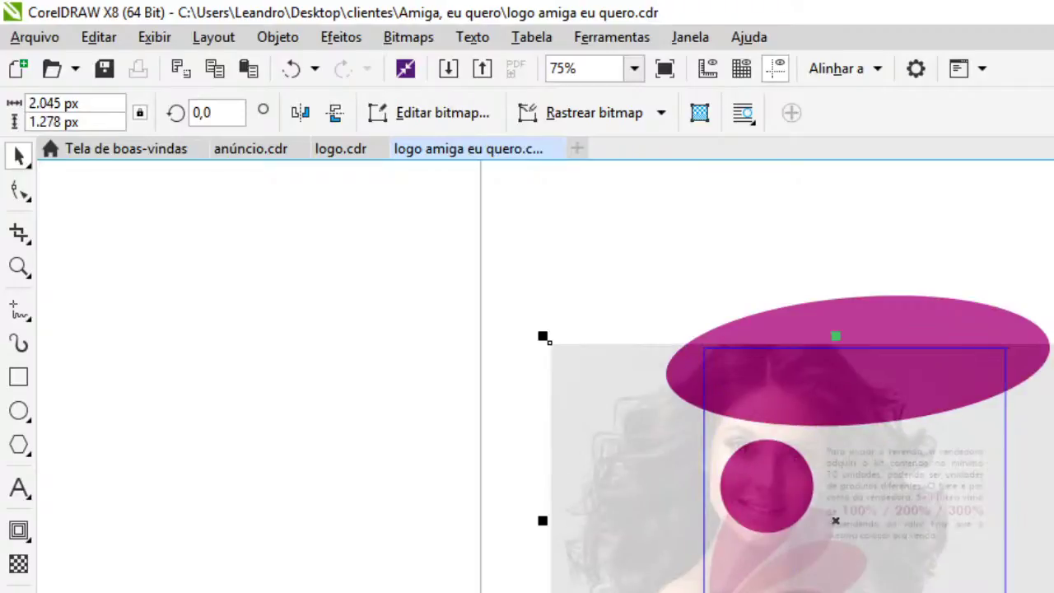
drag(542, 592, 530, 592)
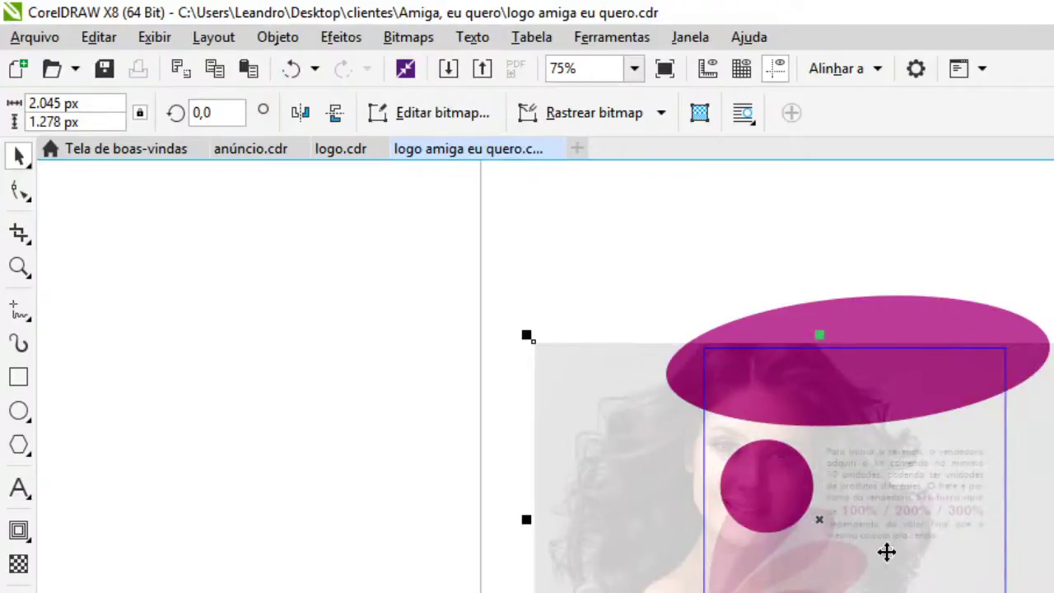
click(761, 576)
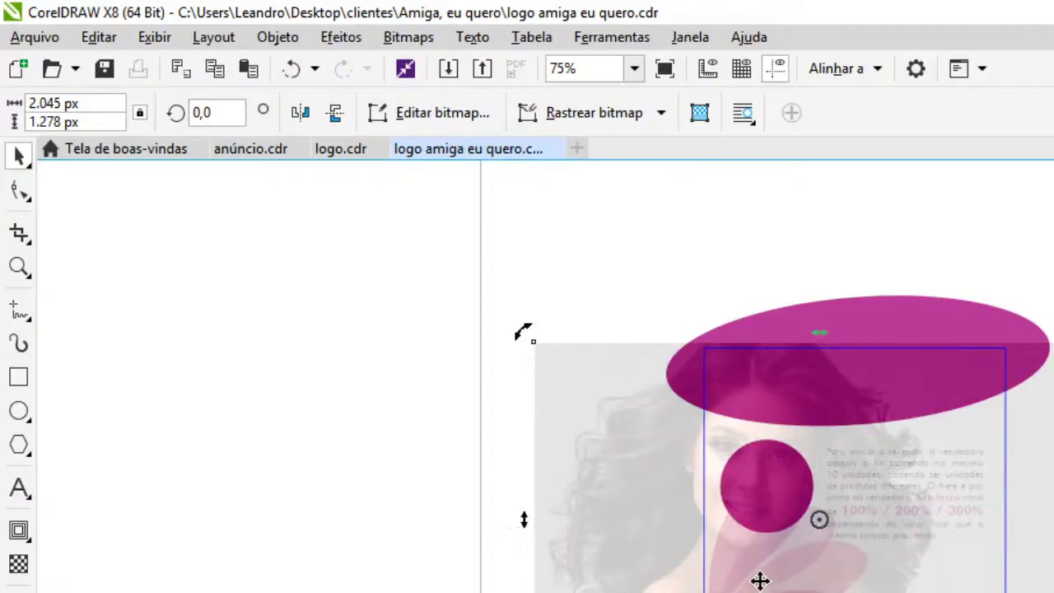
Shrink the petal artwork below the badge to about 474 × 518 px and finish editing the PowerClip contents
drag(437, 447, 855, 576)
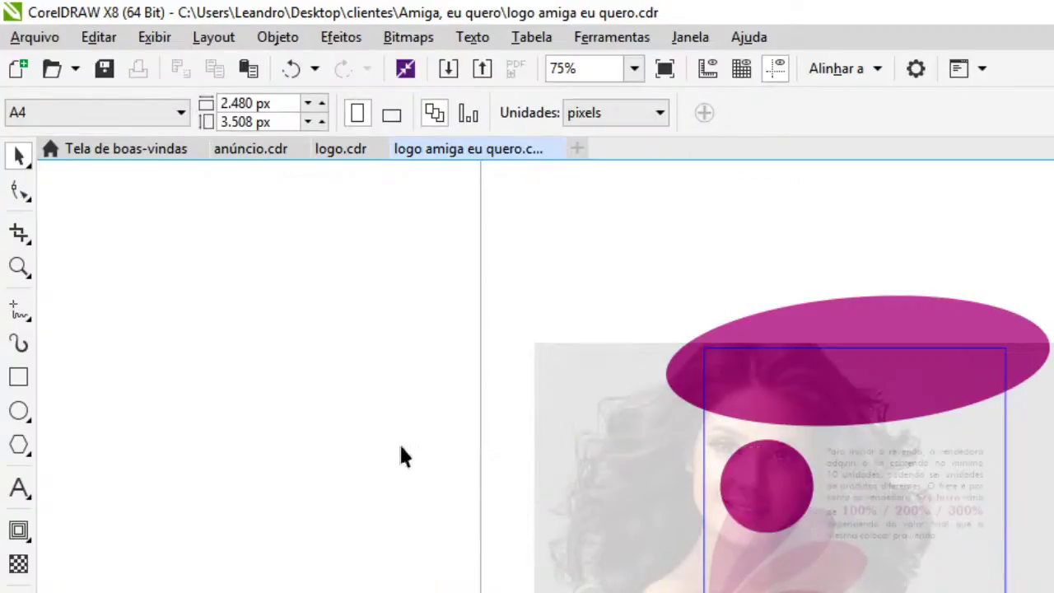
drag(400, 444, 908, 588)
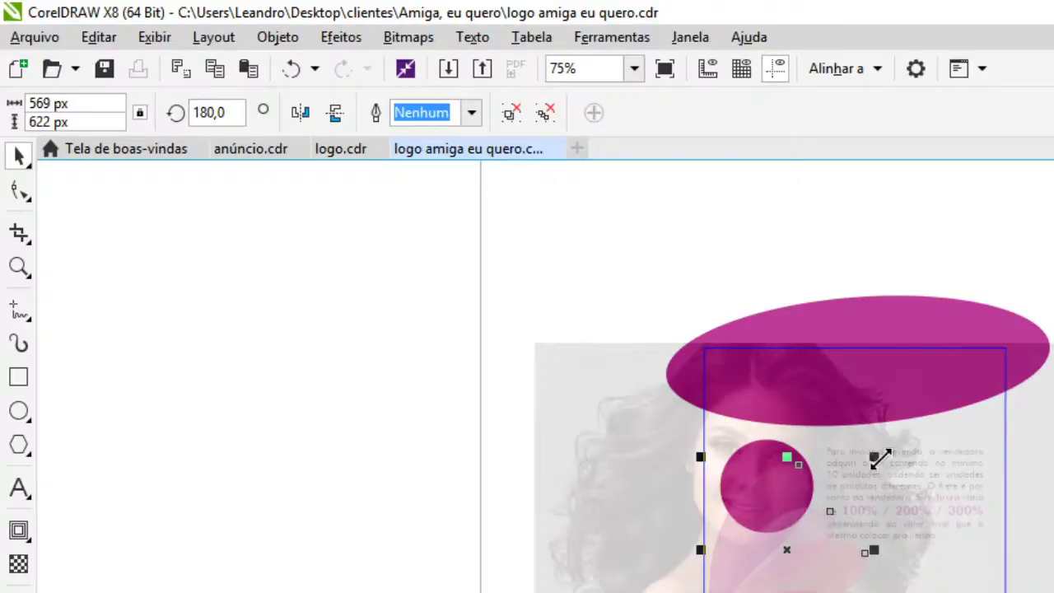
drag(878, 454, 846, 486)
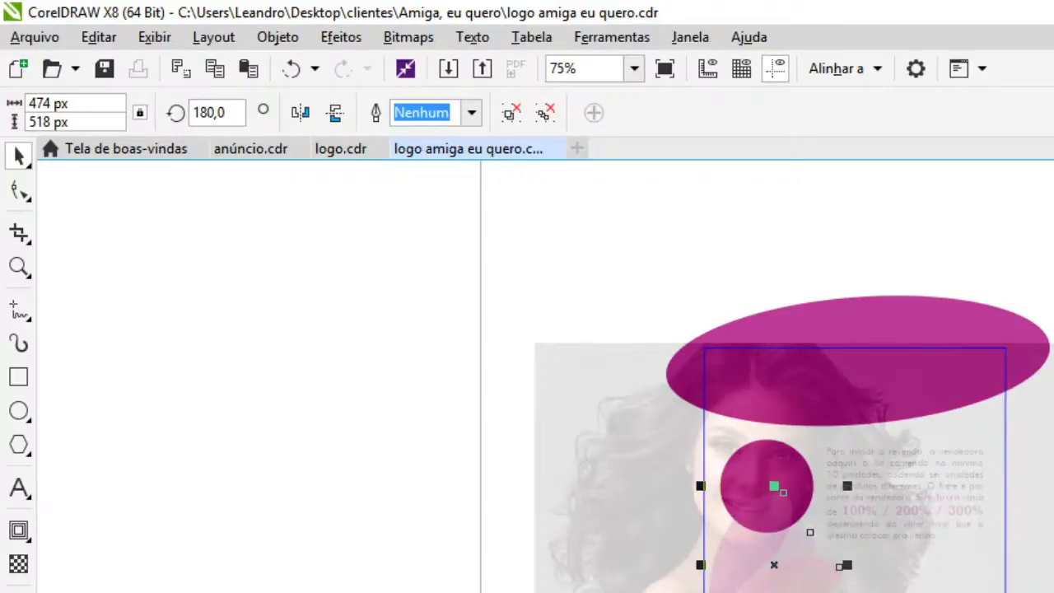
ctrl+click(997, 353)
key(Escape)
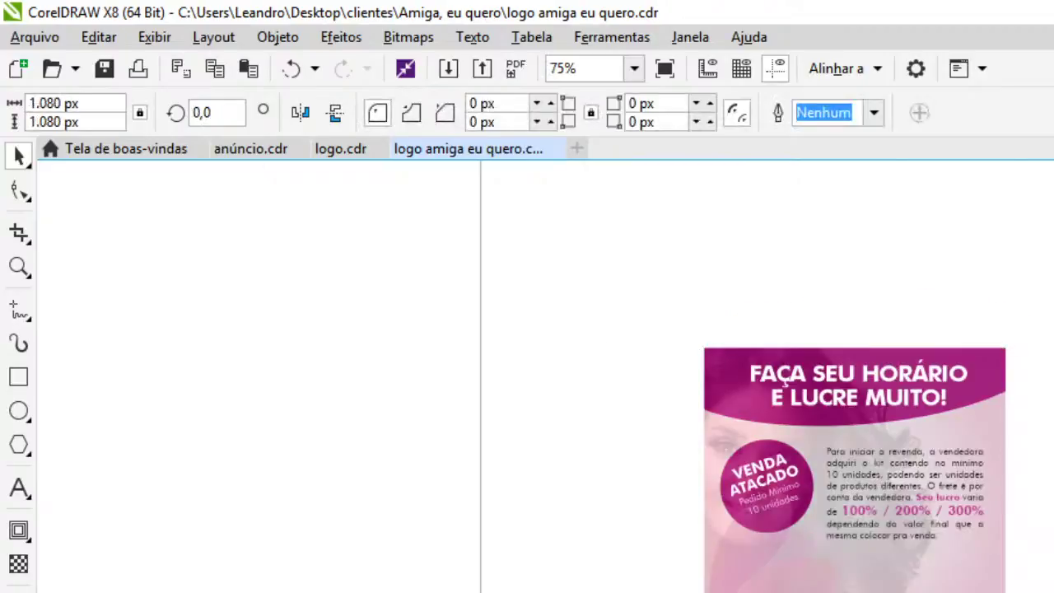
Examine how the clipped photo blends with the ad's header, badge and paragraph, including the full photo inside the PowerClip
scroll(831, 496, up, 2)
scroll(788, 486, down, 4)
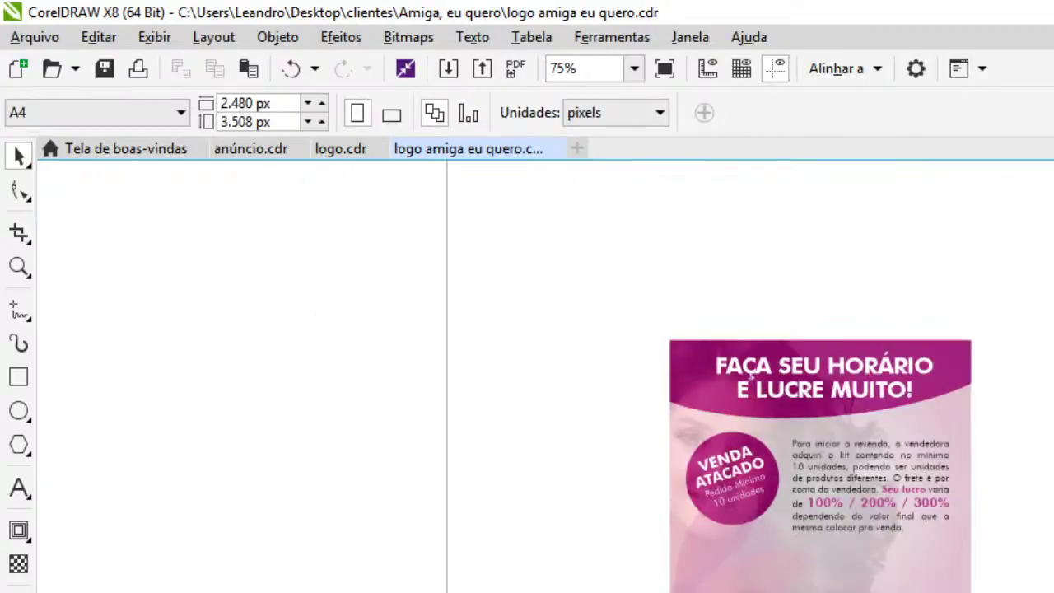
scroll(751, 372, up, 2)
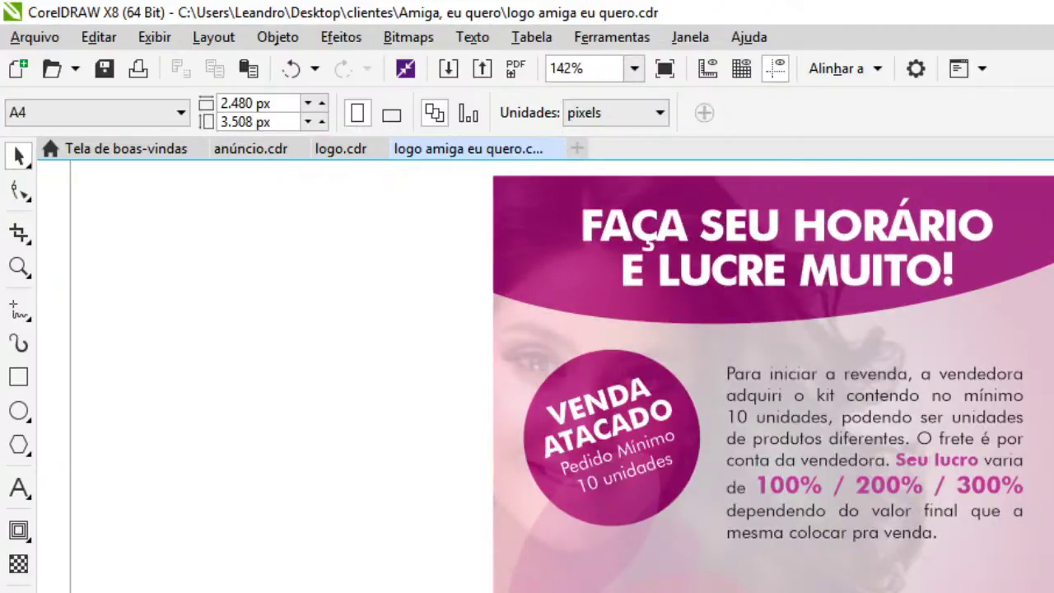
click(940, 589)
ctrl+click(940, 589)
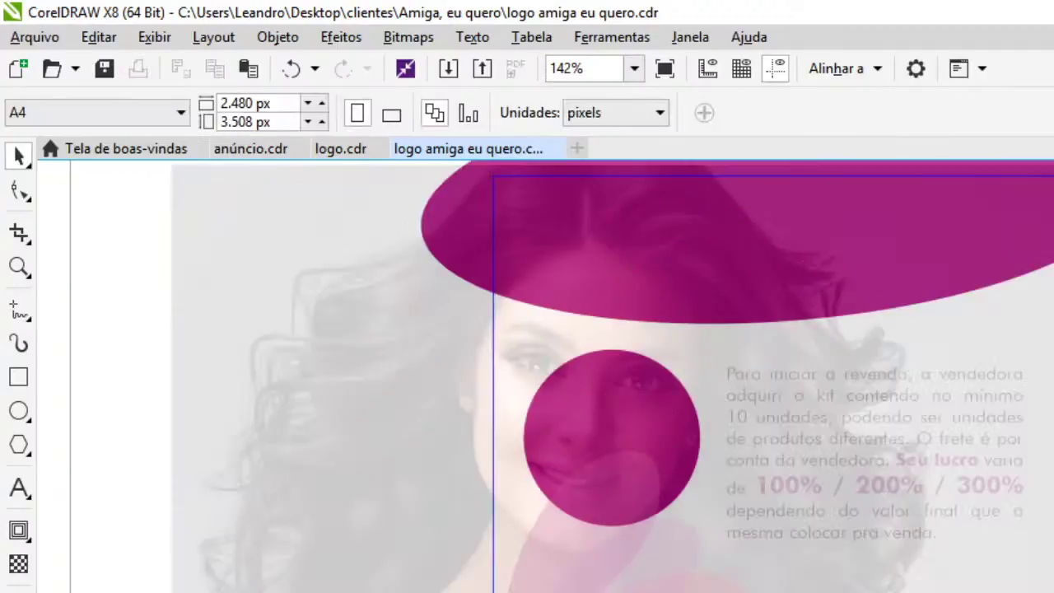
click(940, 589)
scroll(940, 589, down, 2)
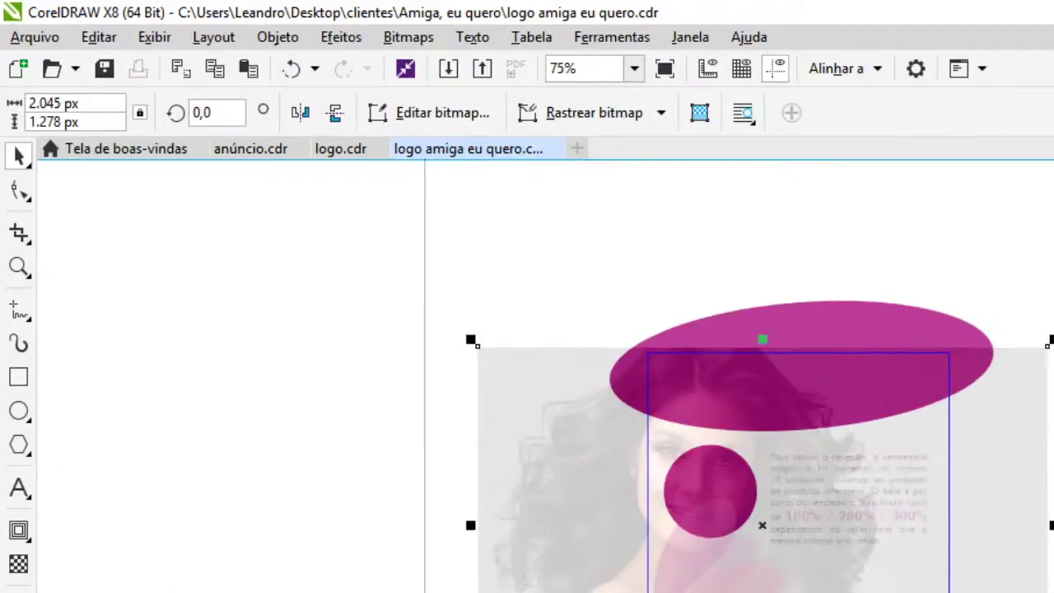
ctrl+click(940, 589)
Lighten the outer color of the background square's gradient fill from pink to nearly white
click(940, 589)
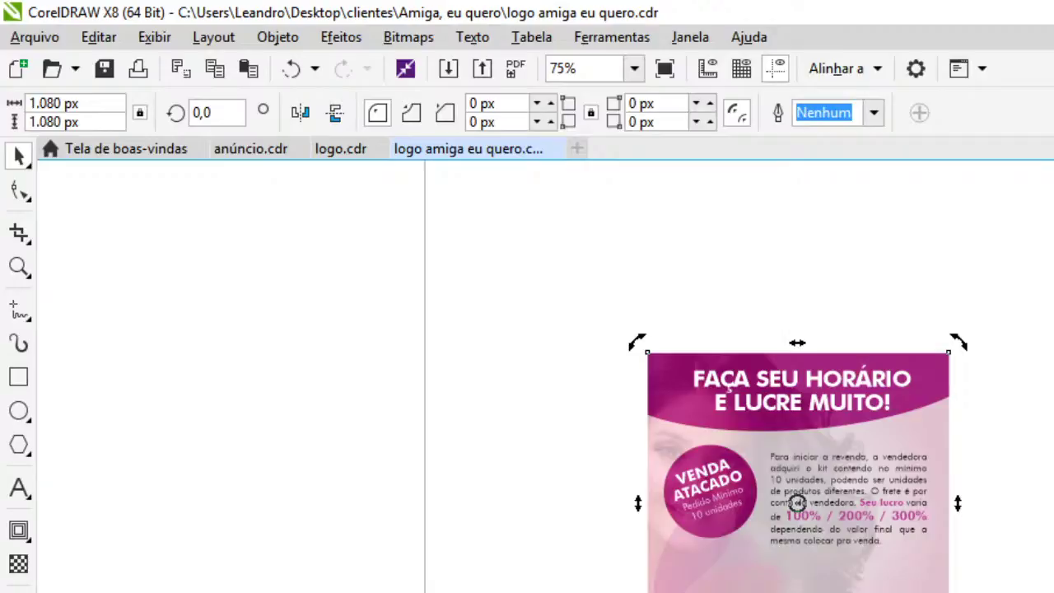
key(F11)
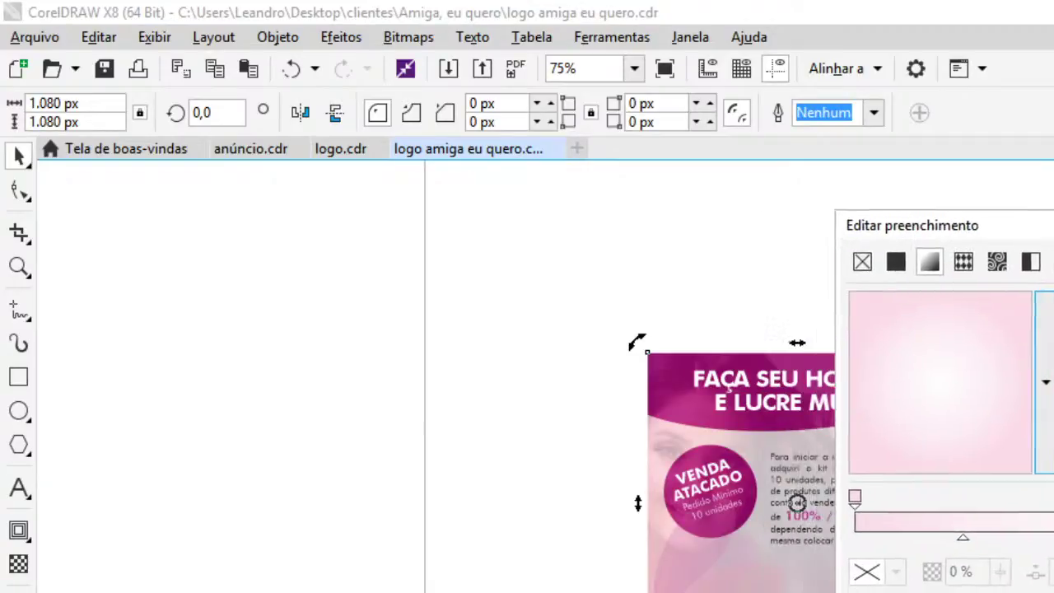
click(898, 501)
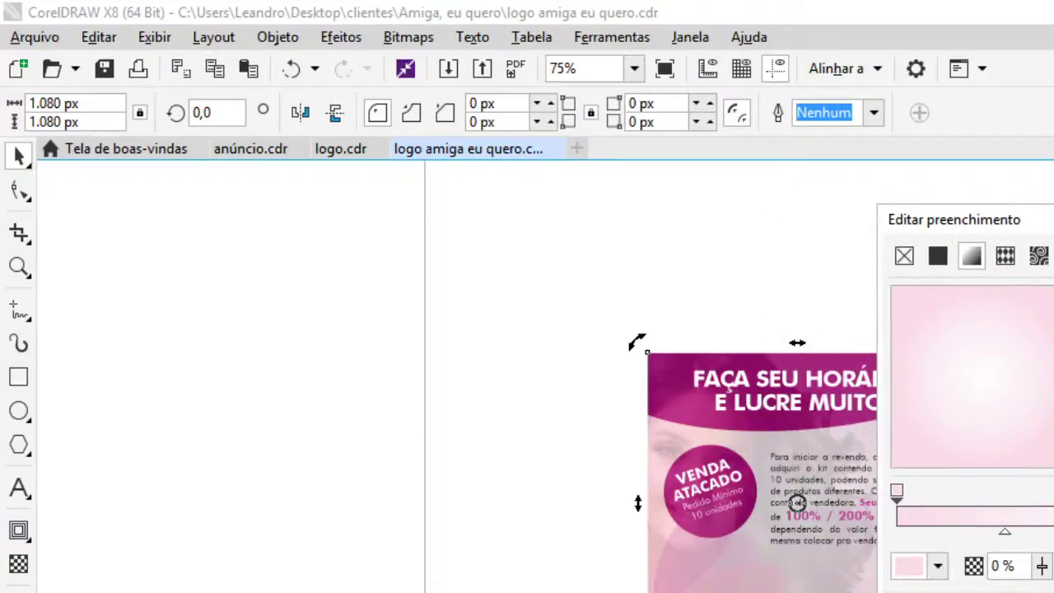
click(919, 566)
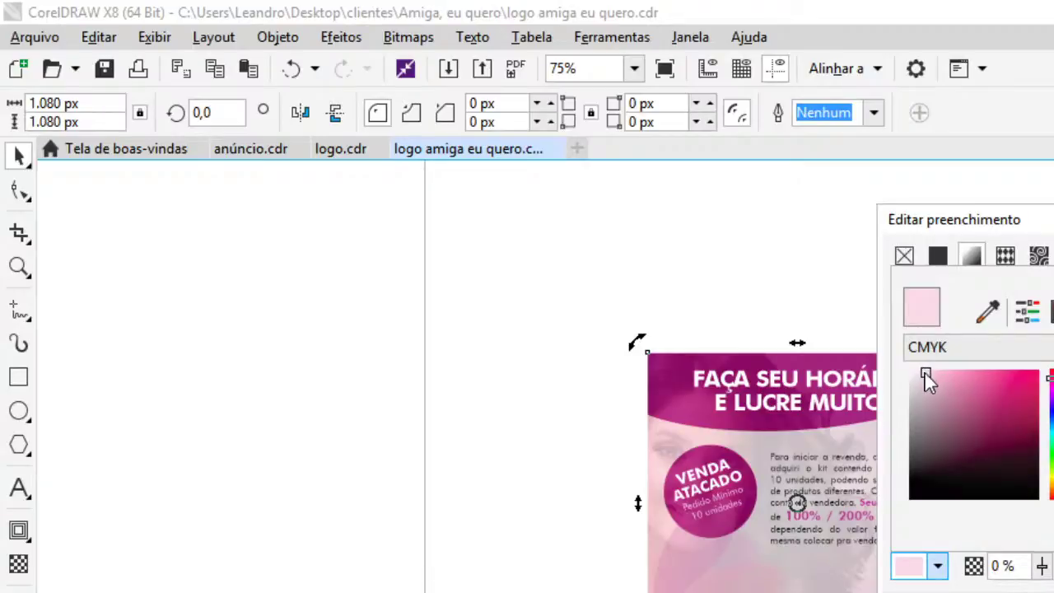
drag(925, 372, 920, 364)
click(918, 369)
key(Return)
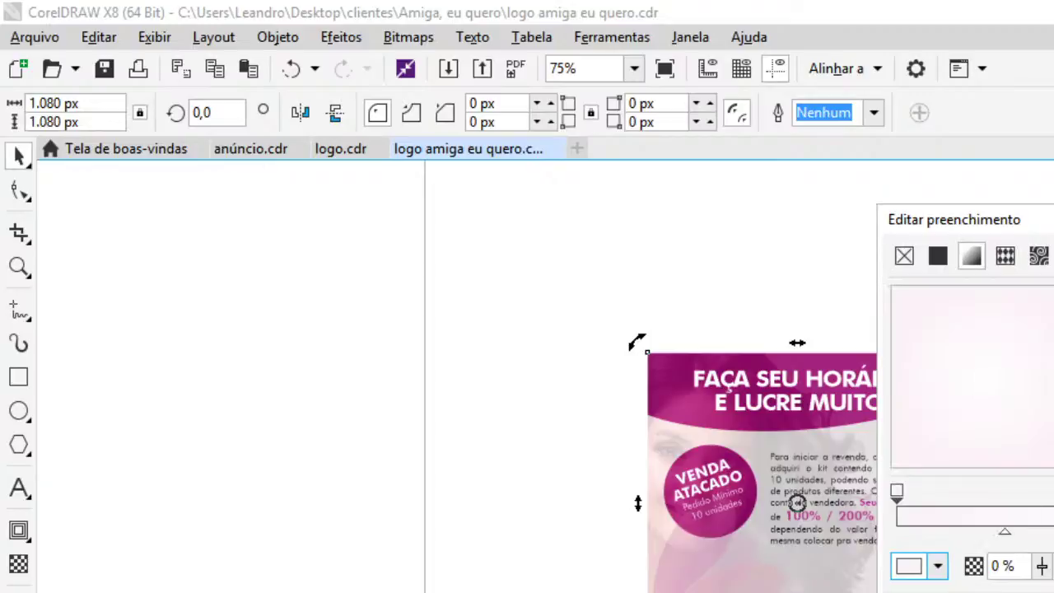
key(Return)
key(Escape)
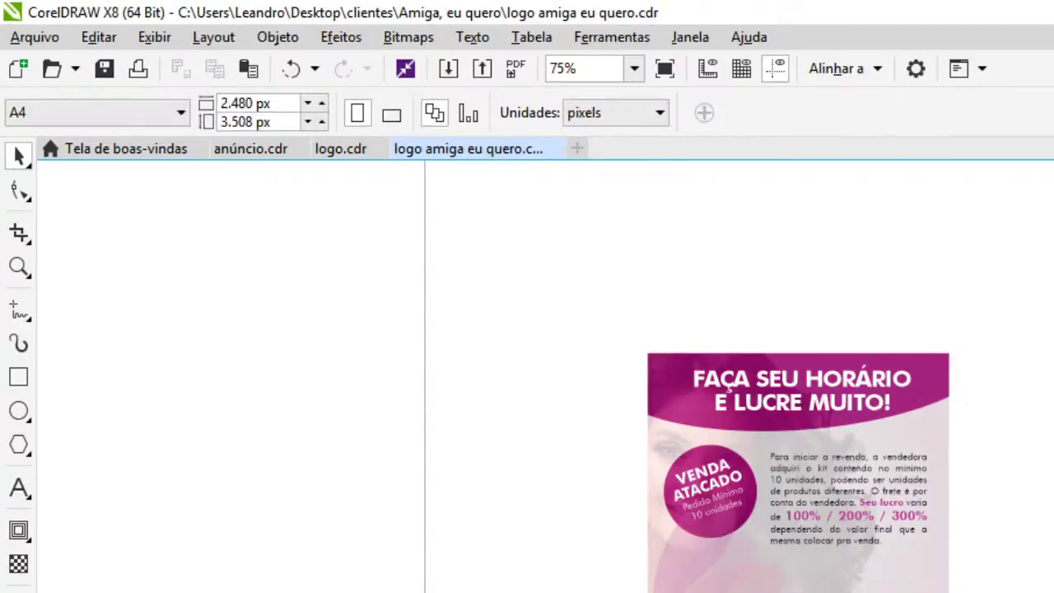
Nudge the resale conditions paragraph beside the badge slightly down to center it against the circle
scroll(954, 538, up, 3)
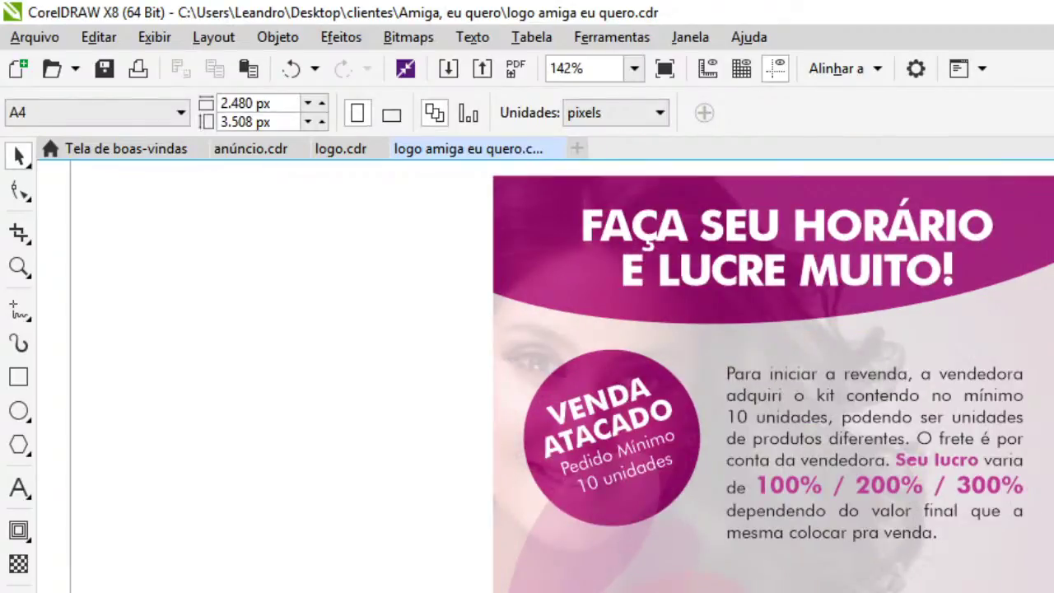
click(965, 586)
key(Down)
key(Down)
key(Down)
key(Down)
key(Down)
key(Down)
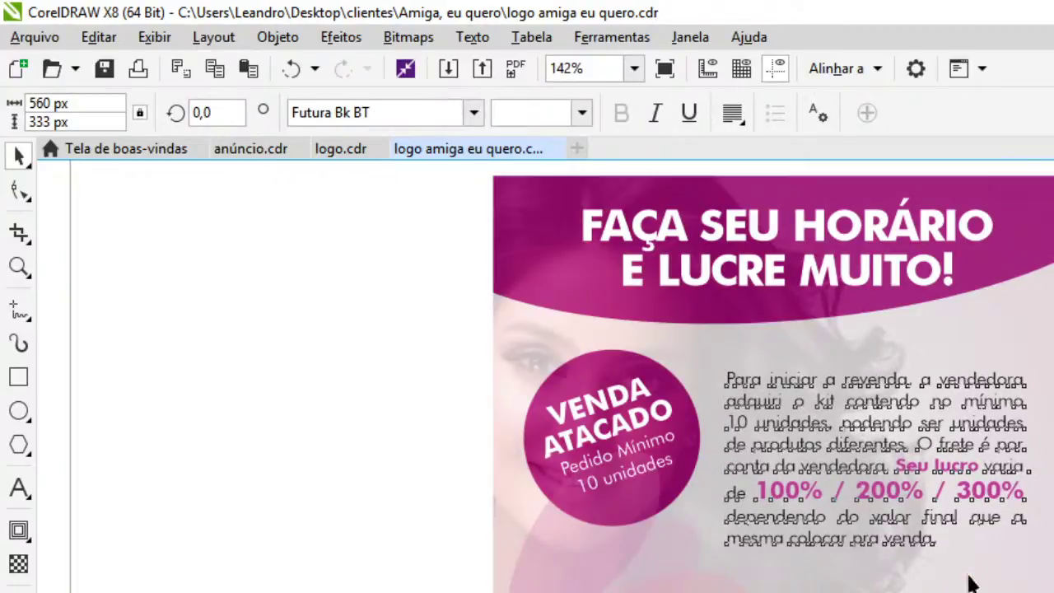
key(Down)
key(Down)
key(Down)
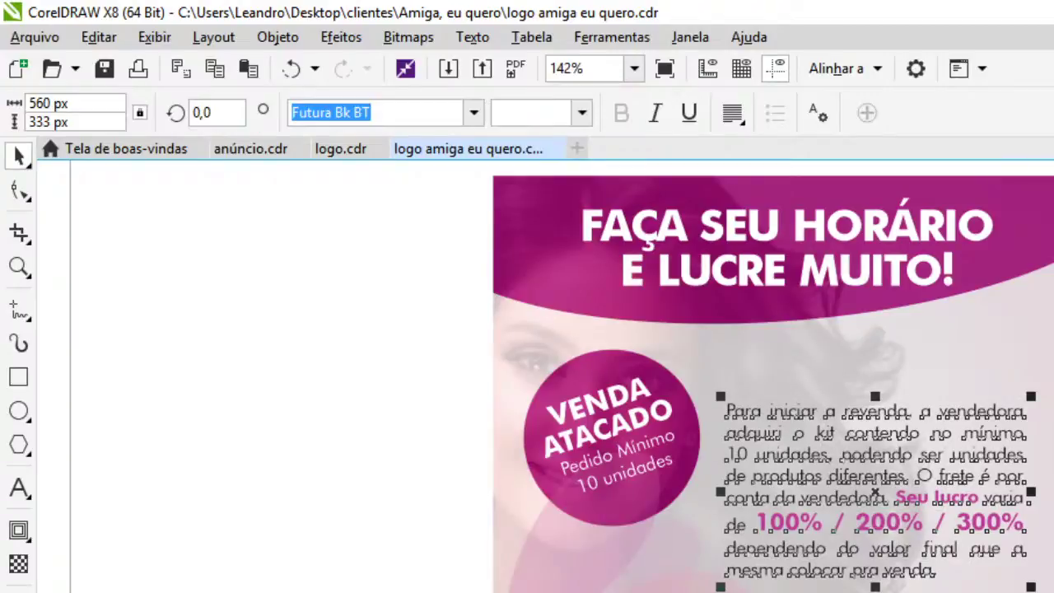
key(Up)
Within the background square's PowerClip contents, add a drop shadow to the magenta badge circle, pulled downward from its center
key(Tab)
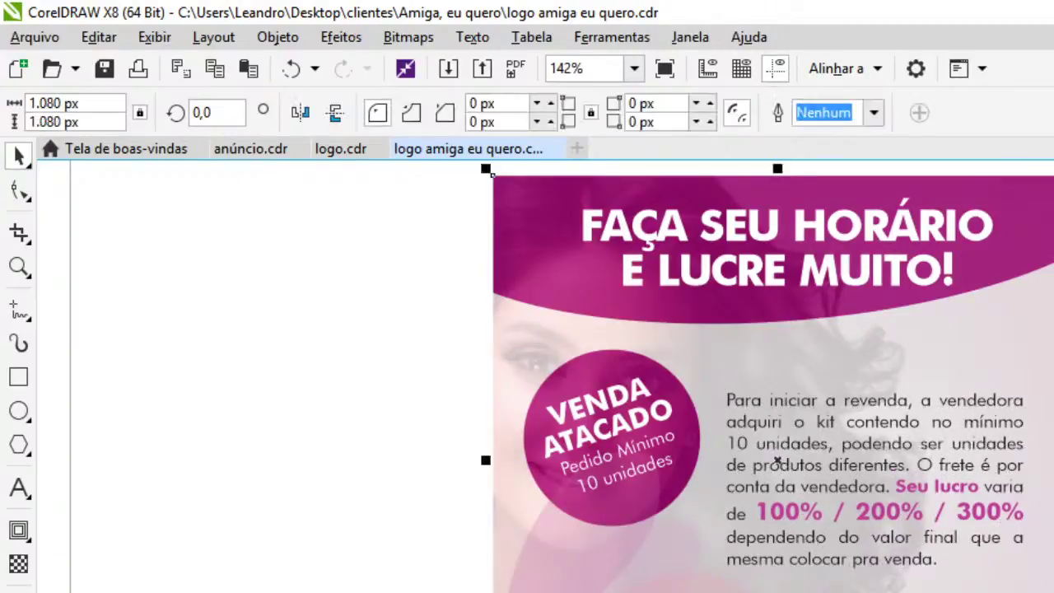
ctrl+click(694, 574)
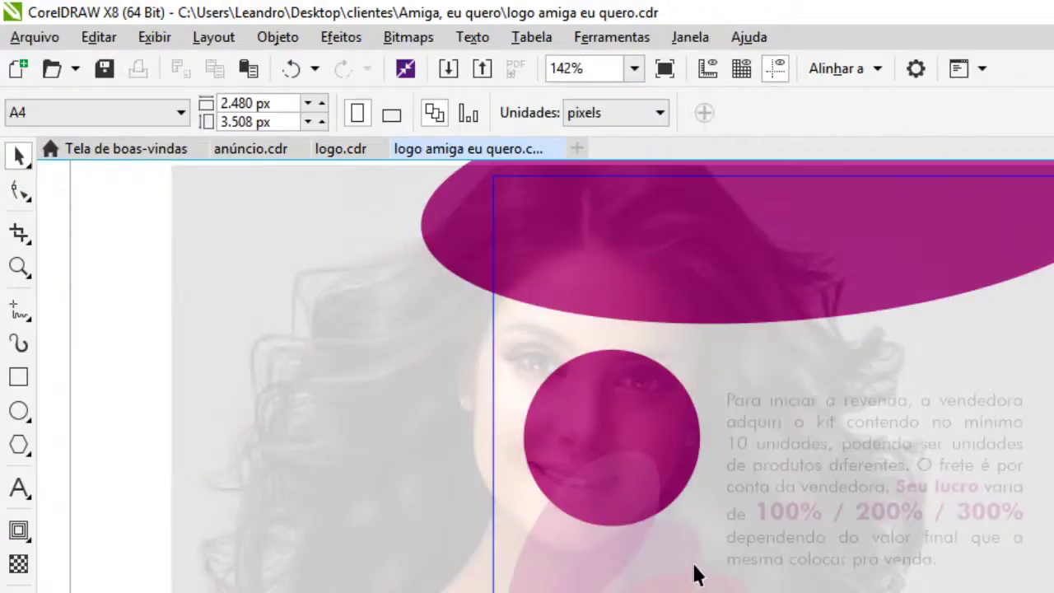
click(643, 498)
drag(87, 281, 777, 580)
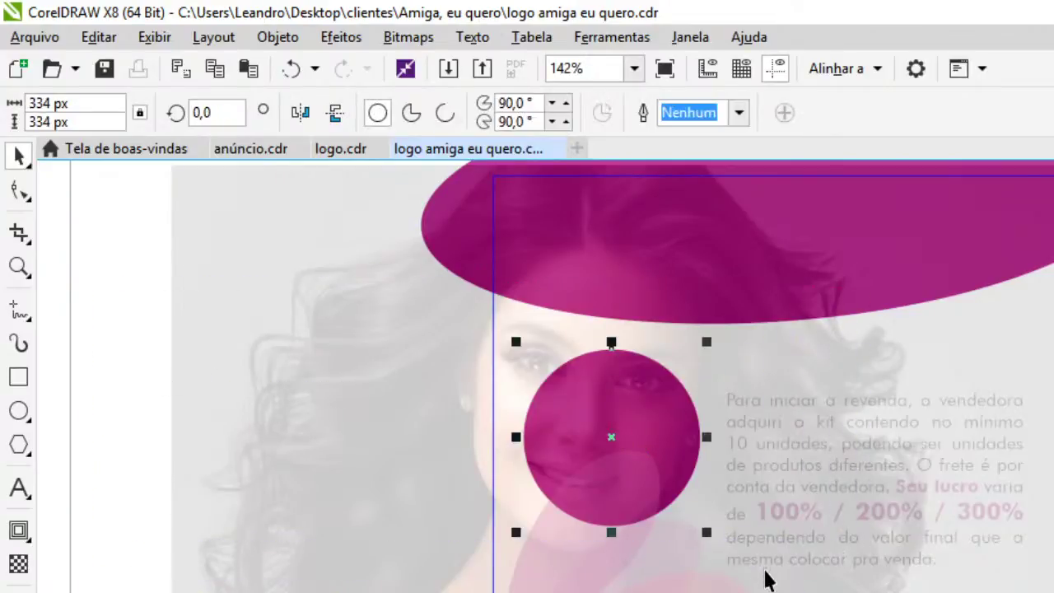
click(28, 542)
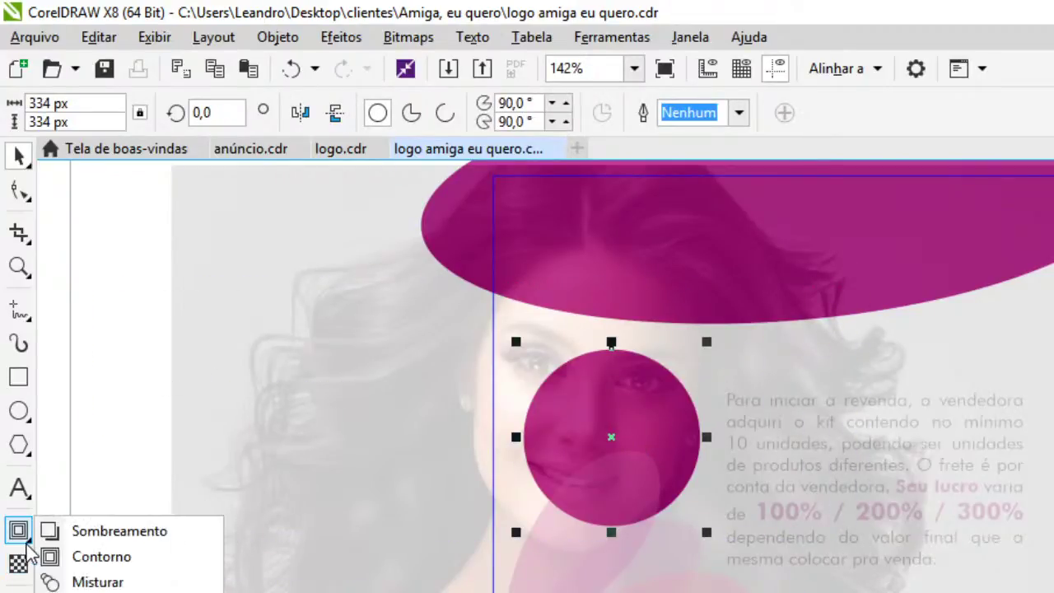
click(99, 531)
scroll(566, 458, up, 3)
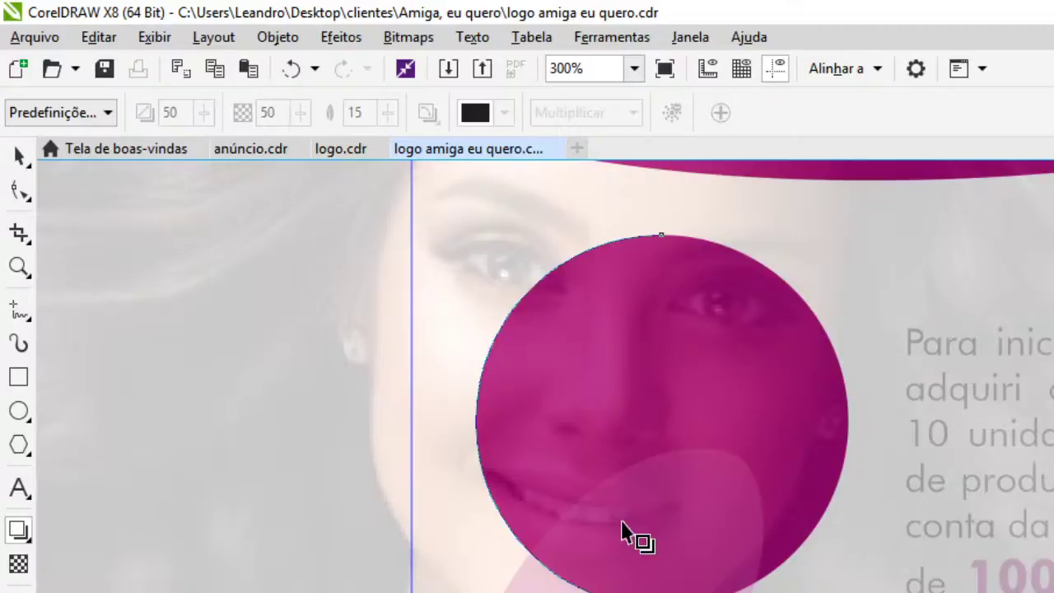
drag(660, 421, 608, 589)
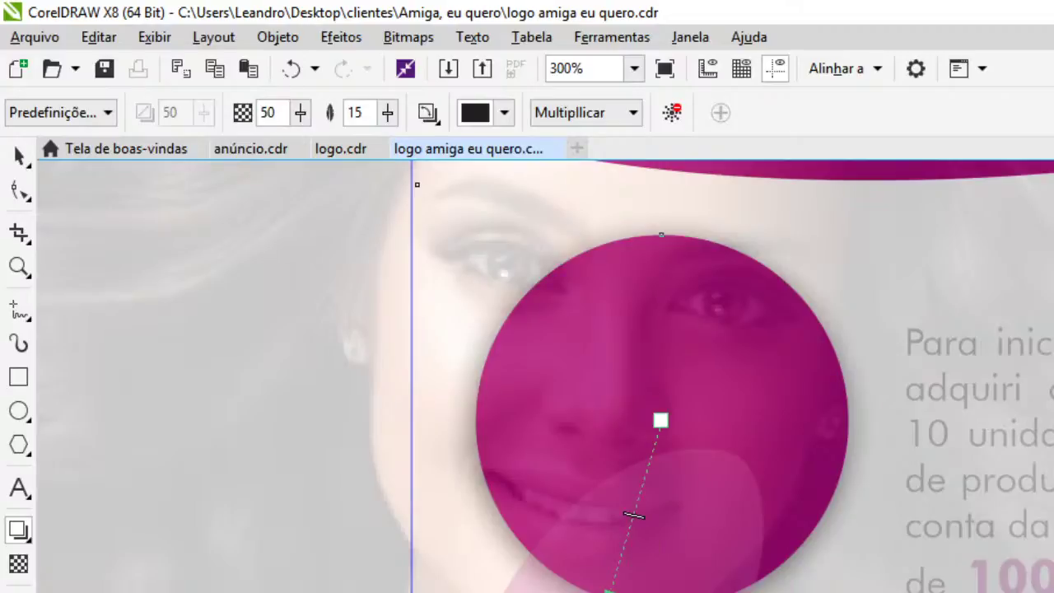
Set the badge shadow's opacity to 59 and its feathering to 16
drag(387, 112, 383, 120)
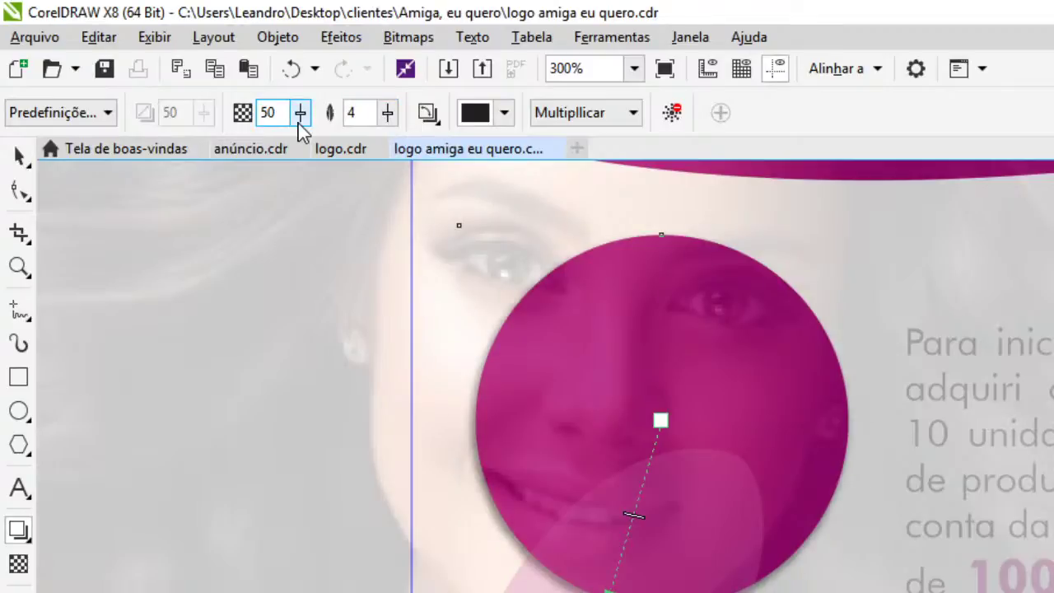
drag(299, 120, 306, 121)
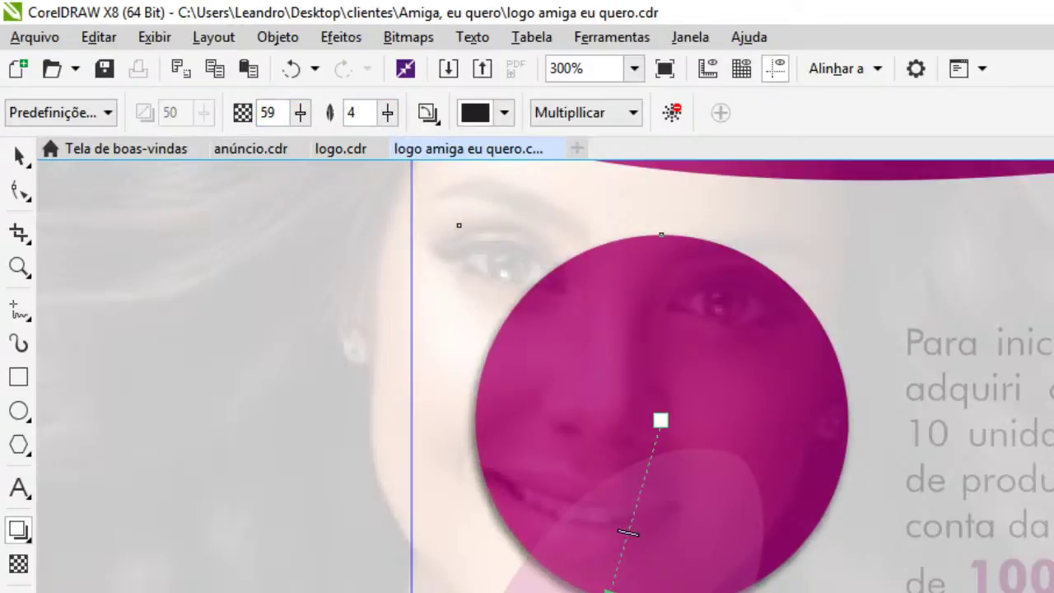
text(16)
key(Return)
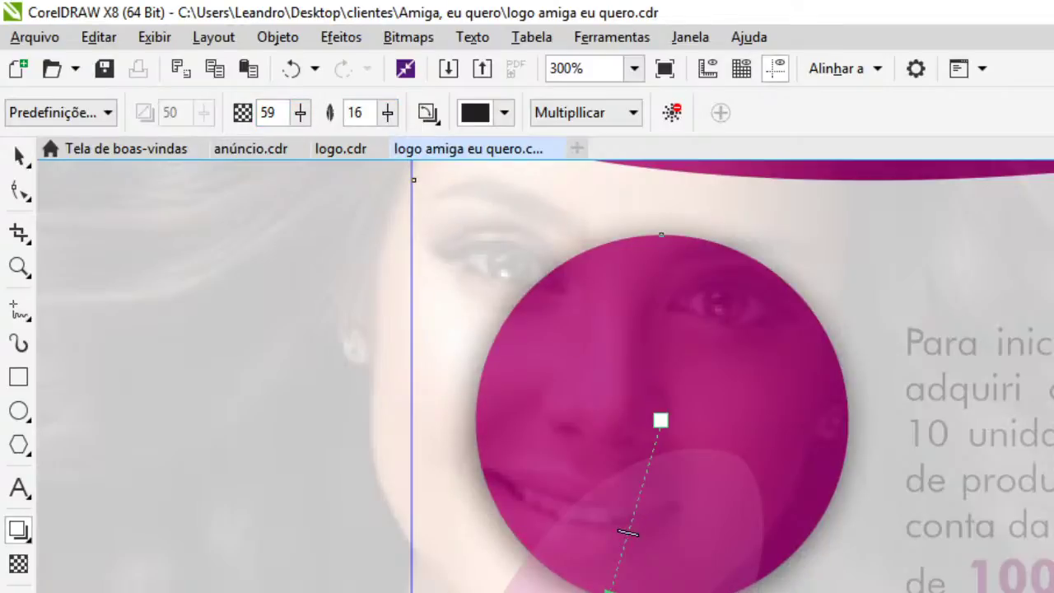
Pull the badge circle's drop shadow slightly further down and try a feathering of 9
drag(627, 533, 624, 540)
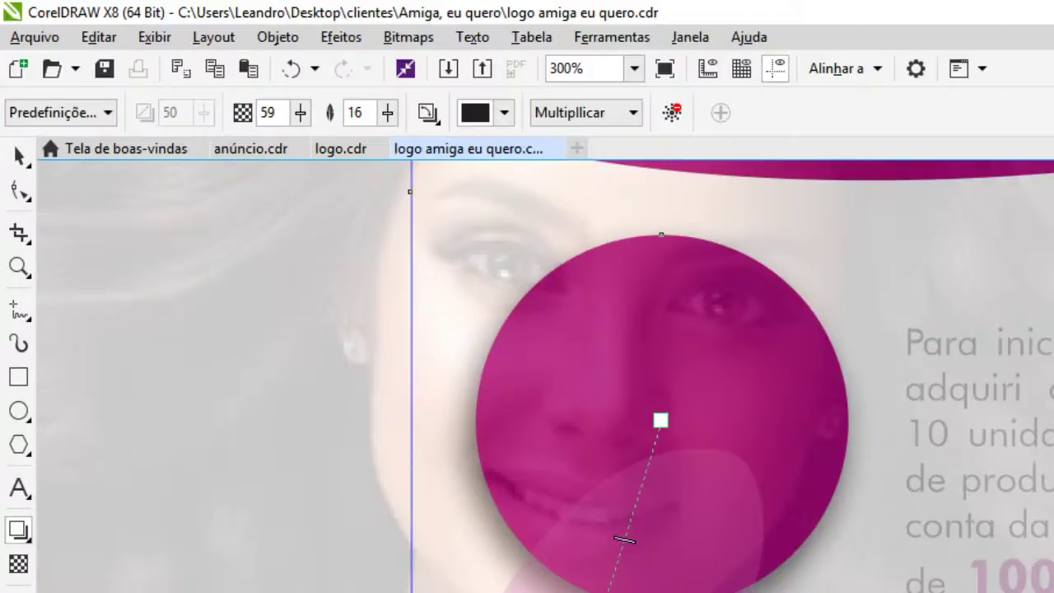
drag(385, 108, 384, 115)
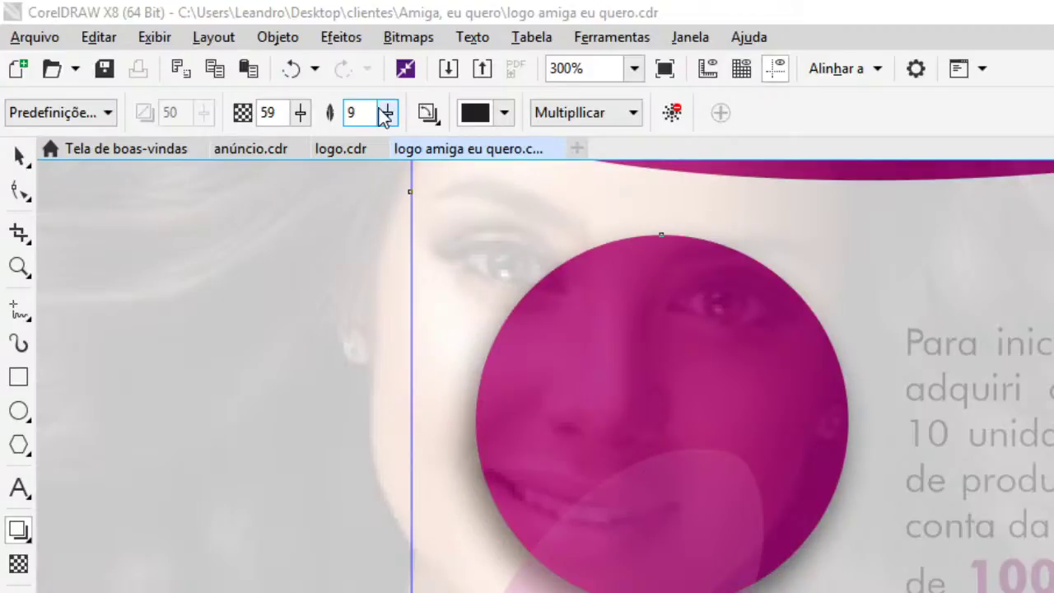
click(379, 110)
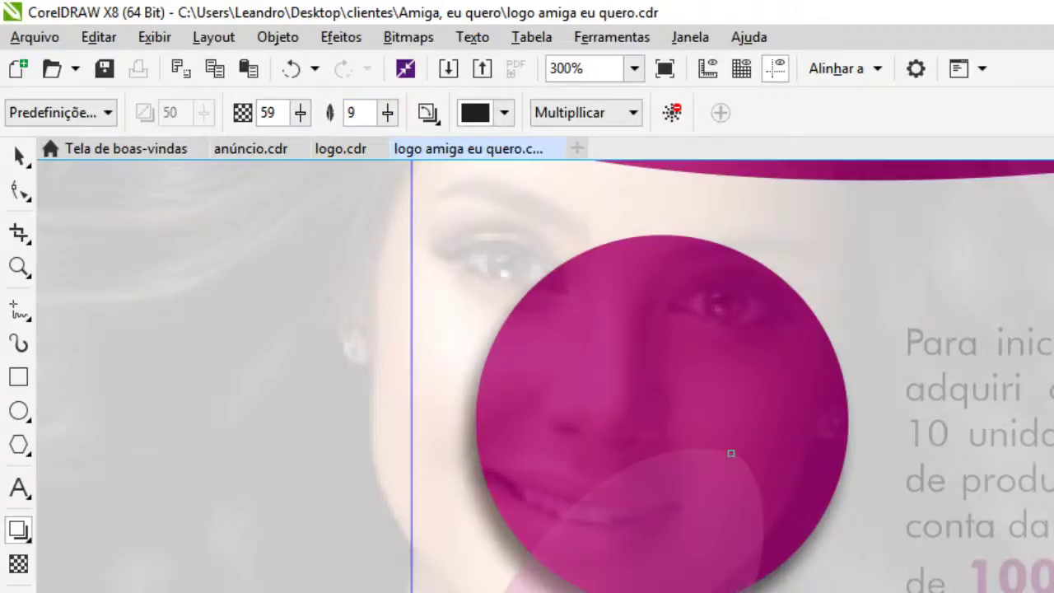
key(ctrl+z)
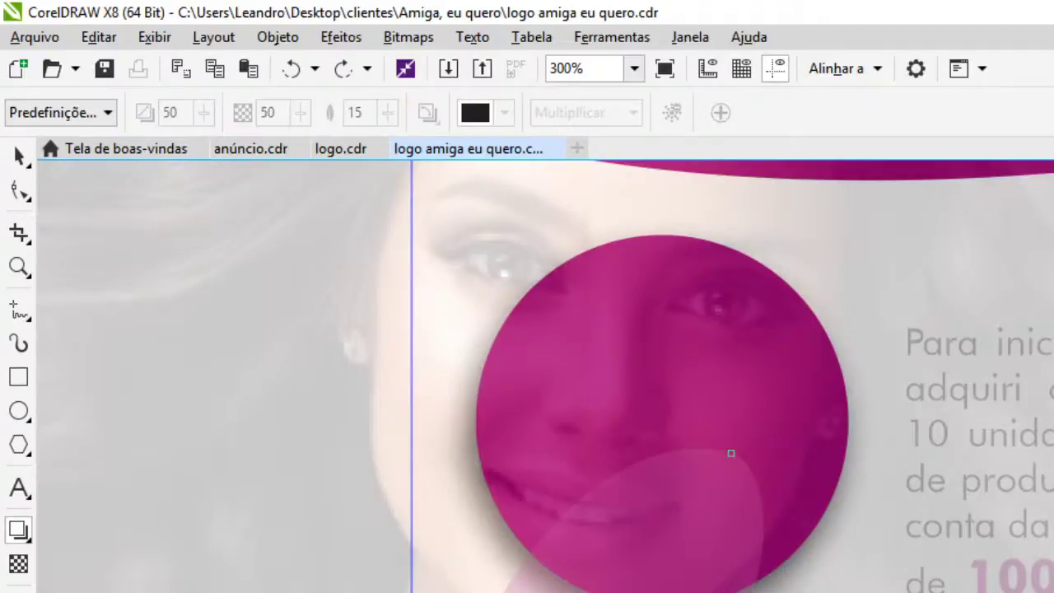
Move the woman's photo down and to the right, off most of the magenta badge circle, and select the circle
scroll(530, 519, down, 1)
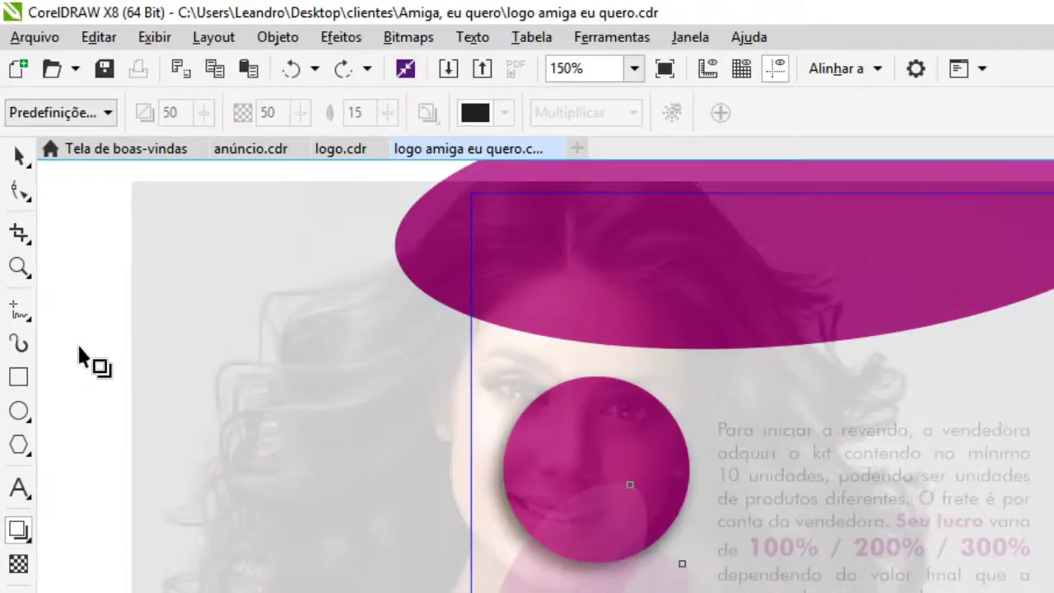
drag(593, 566, 819, 445)
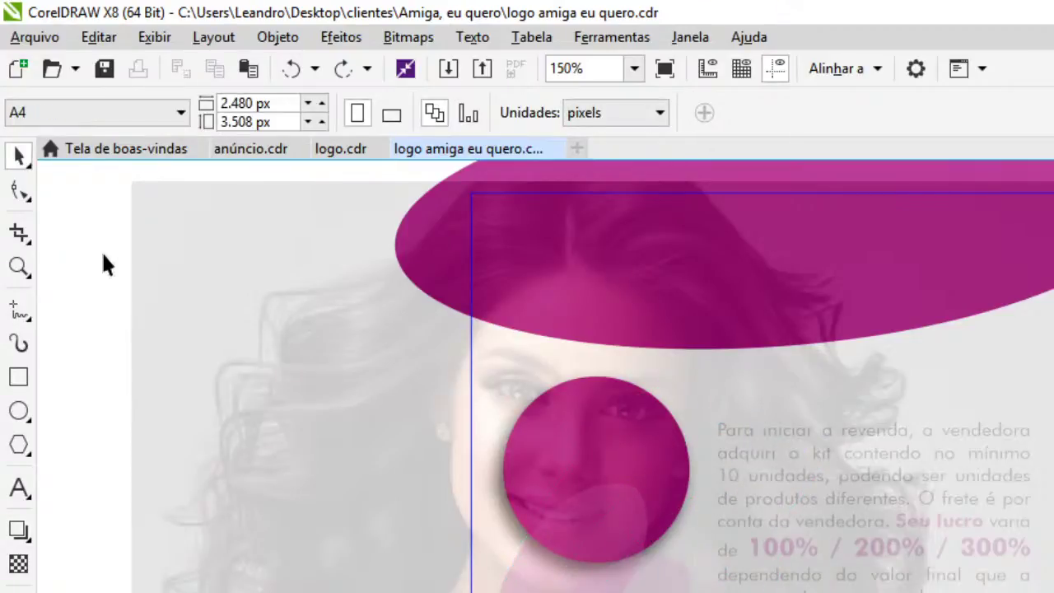
key(space)
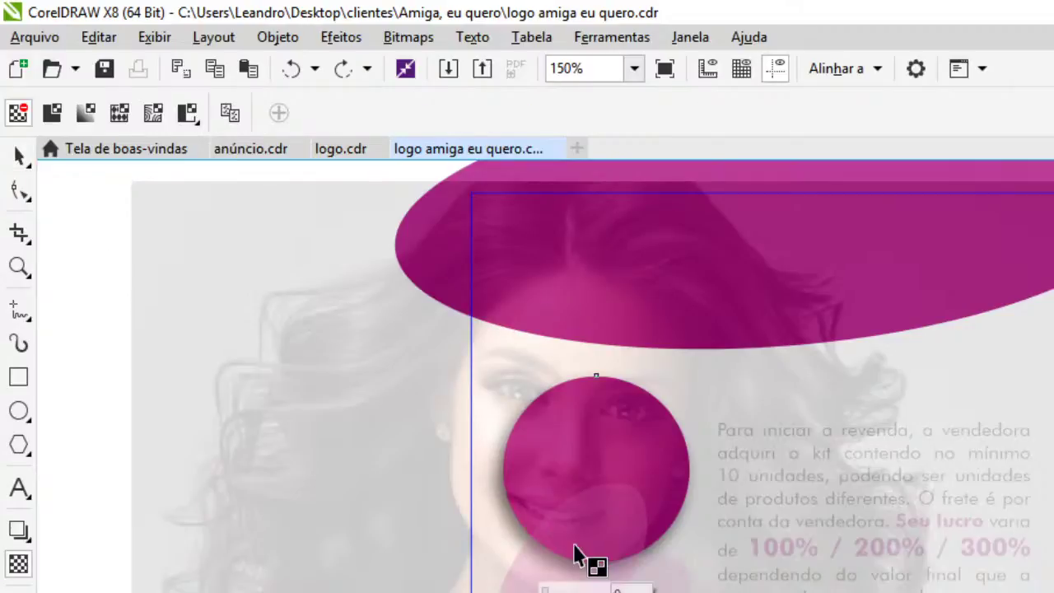
scroll(576, 555, up, 2)
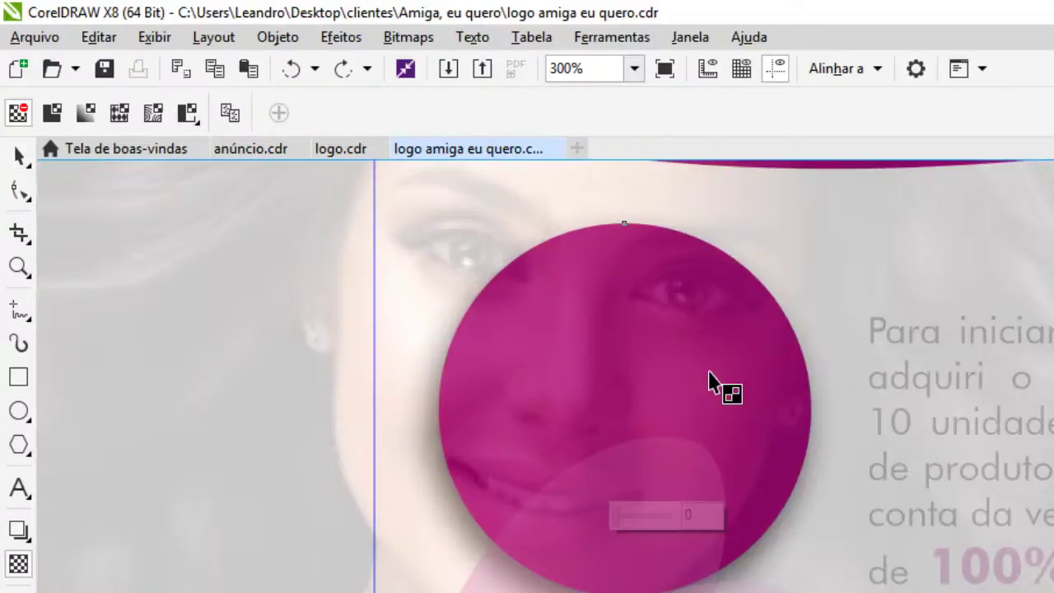
scroll(710, 382, down, 2)
key(space)
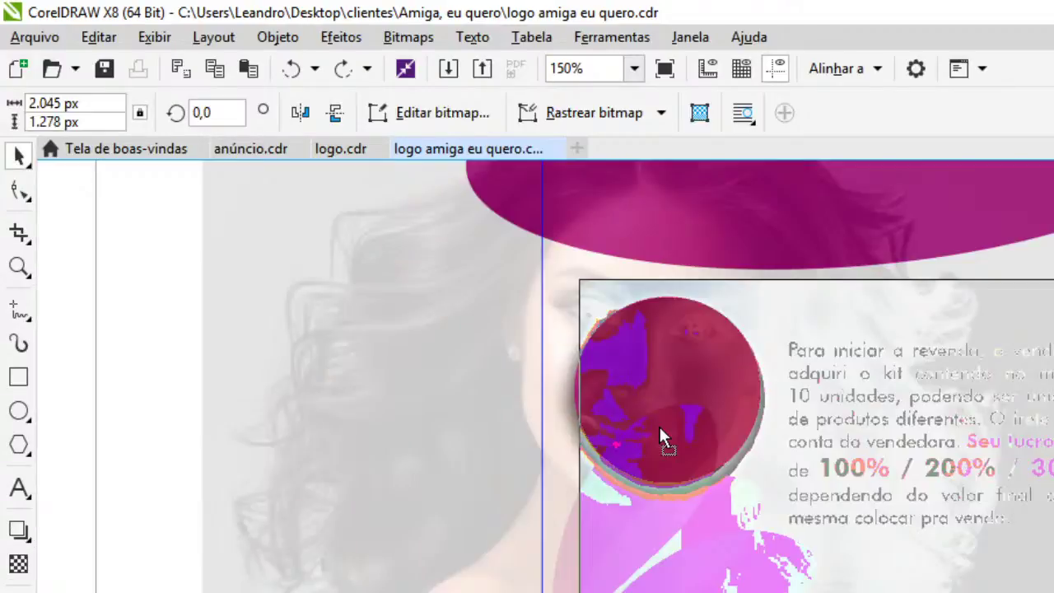
click(662, 436)
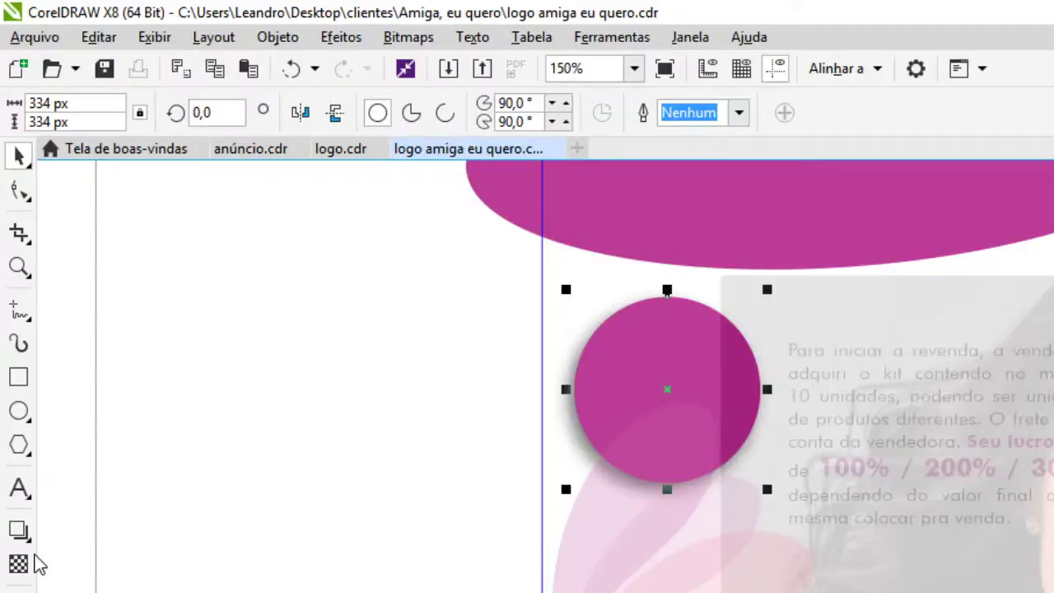
click(18, 564)
scroll(638, 439, up, 2)
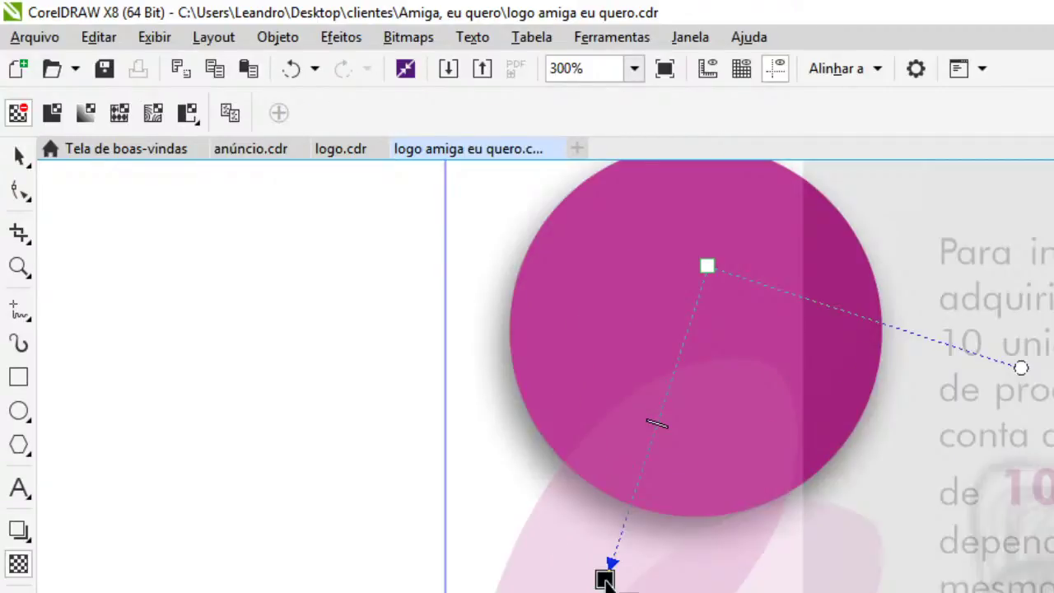
key(ctrl+z)
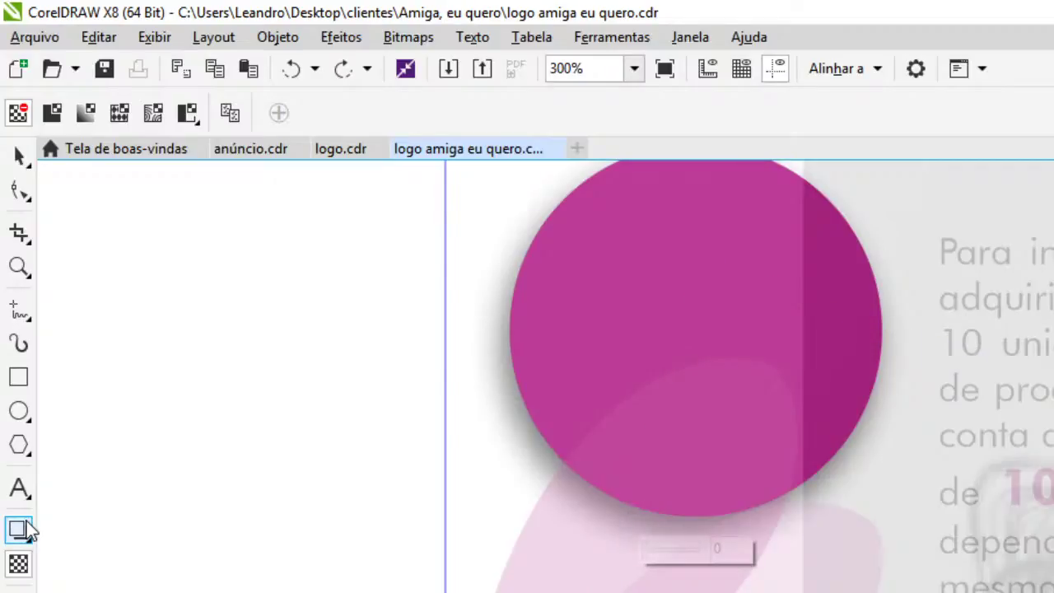
Set the badge circle's shadow opacity to 50 and its feathering to 9
click(24, 531)
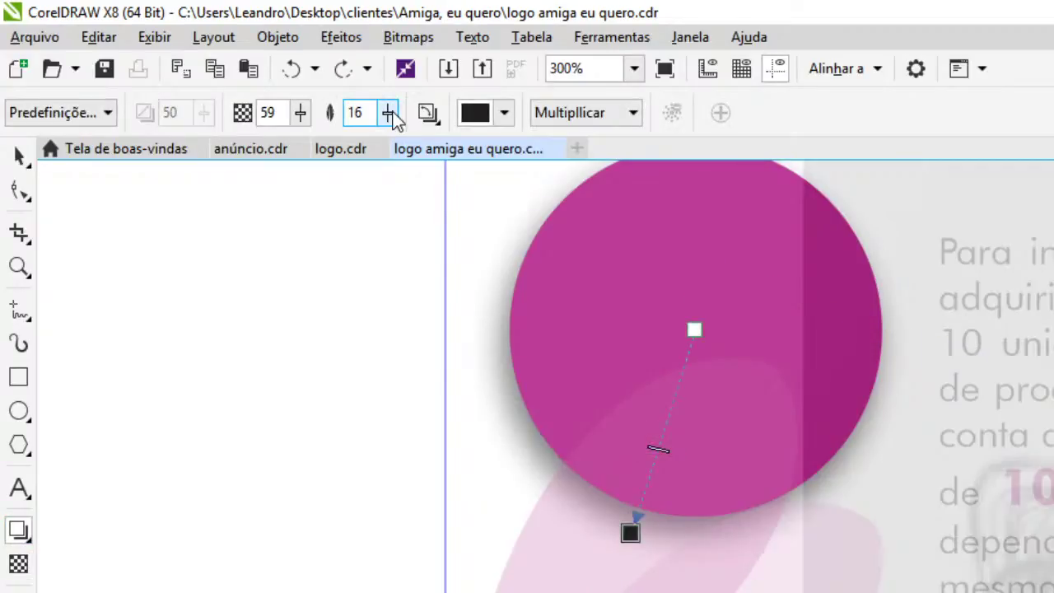
drag(391, 115, 380, 120)
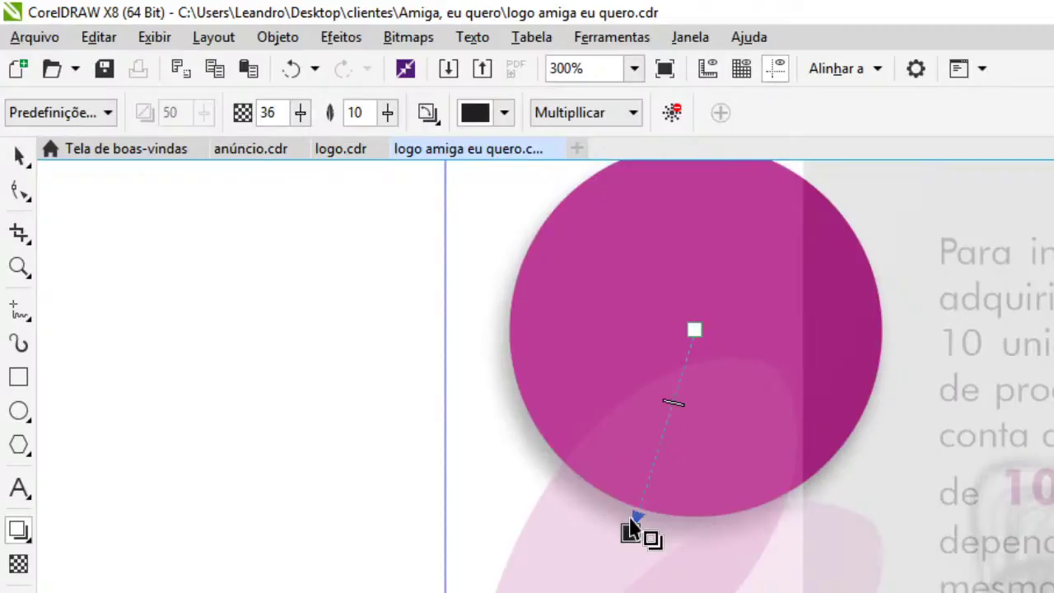
scroll(632, 528, up, 2)
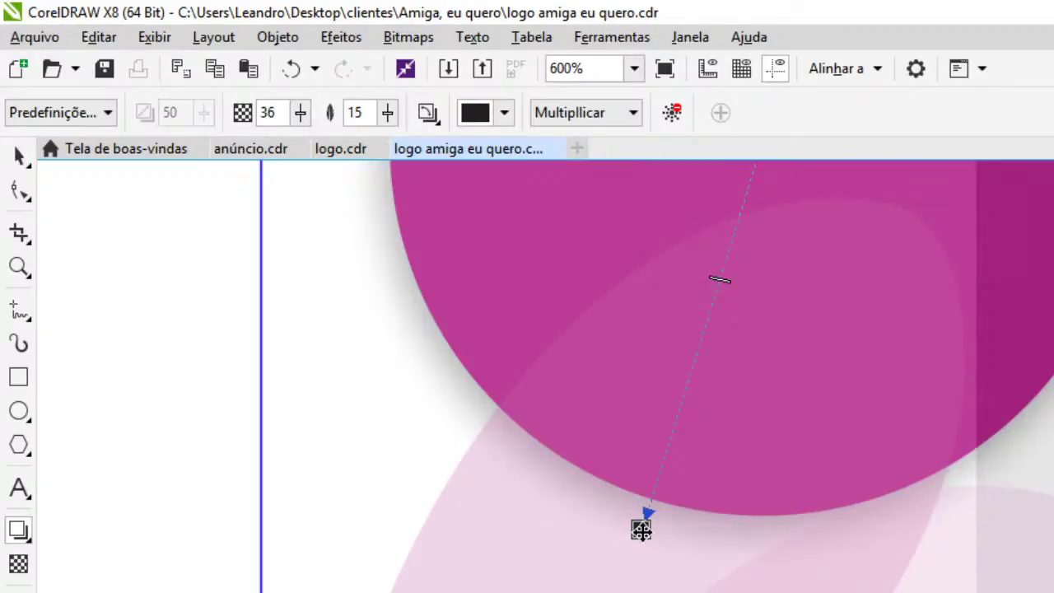
scroll(641, 529, down, 4)
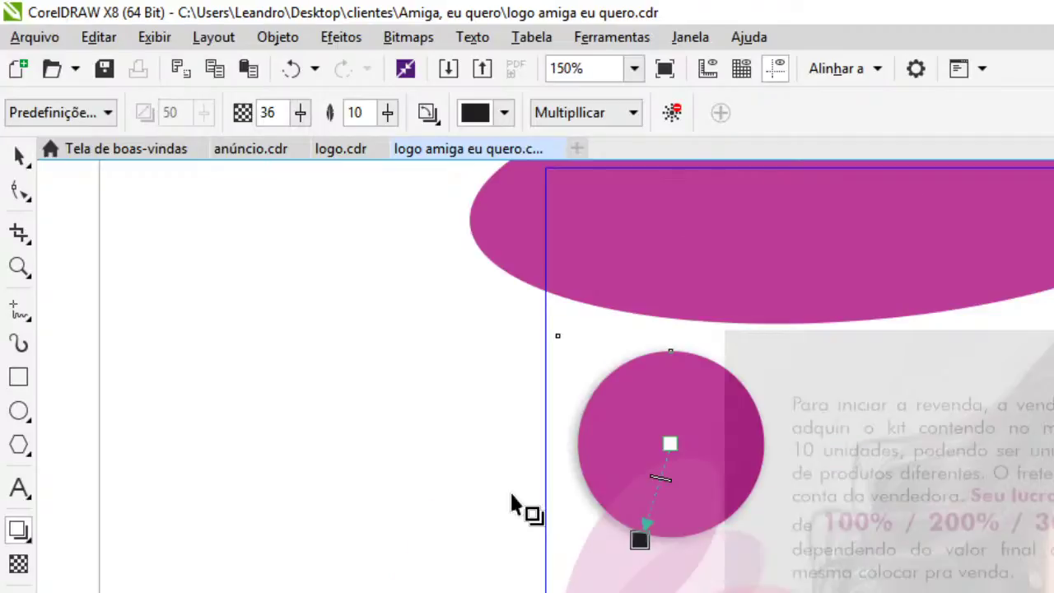
scroll(613, 580, up, 2)
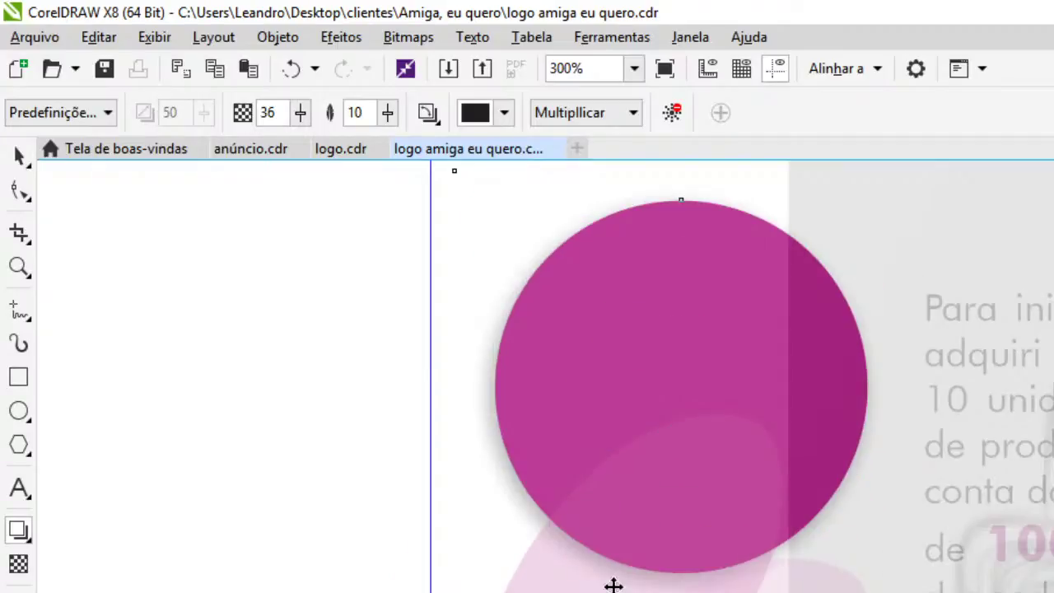
drag(387, 113, 385, 133)
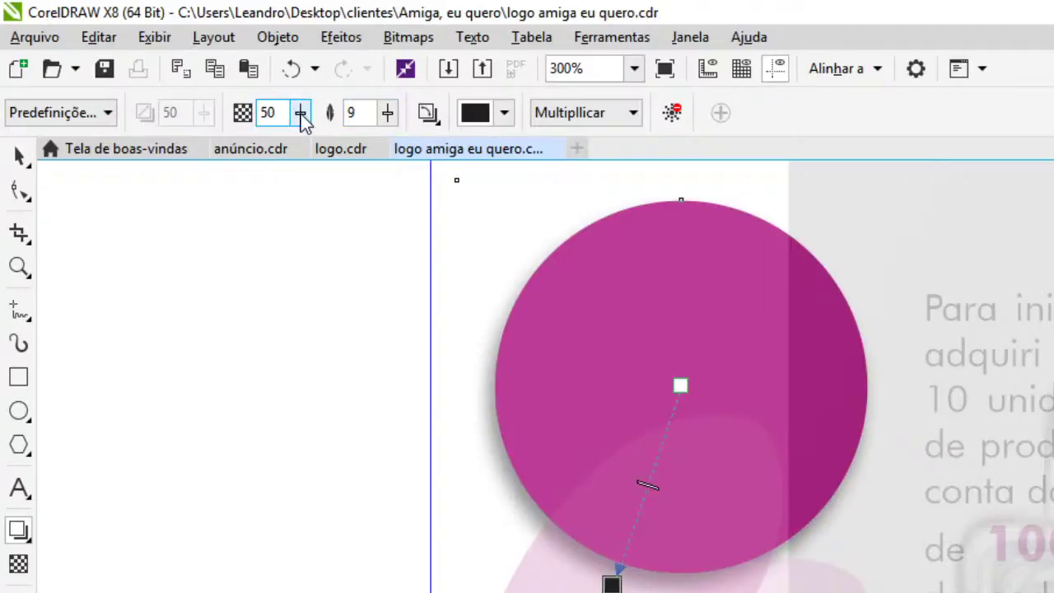
scroll(459, 434, down, 2)
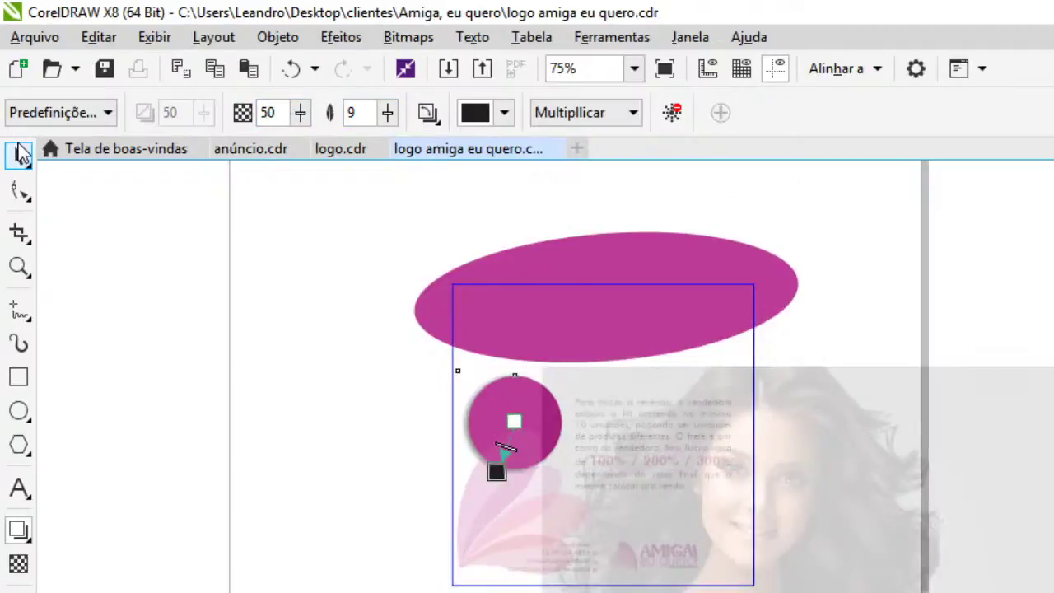
Move the woman's photo back over the square so her face lies partly behind the badge circle
click(23, 153)
click(831, 461)
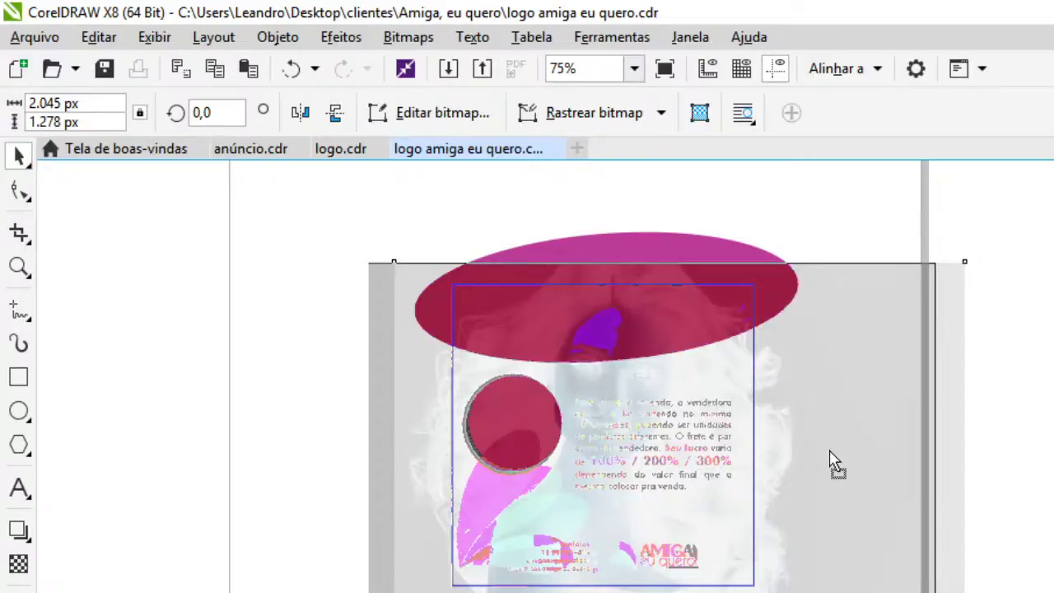
drag(829, 451, 763, 463)
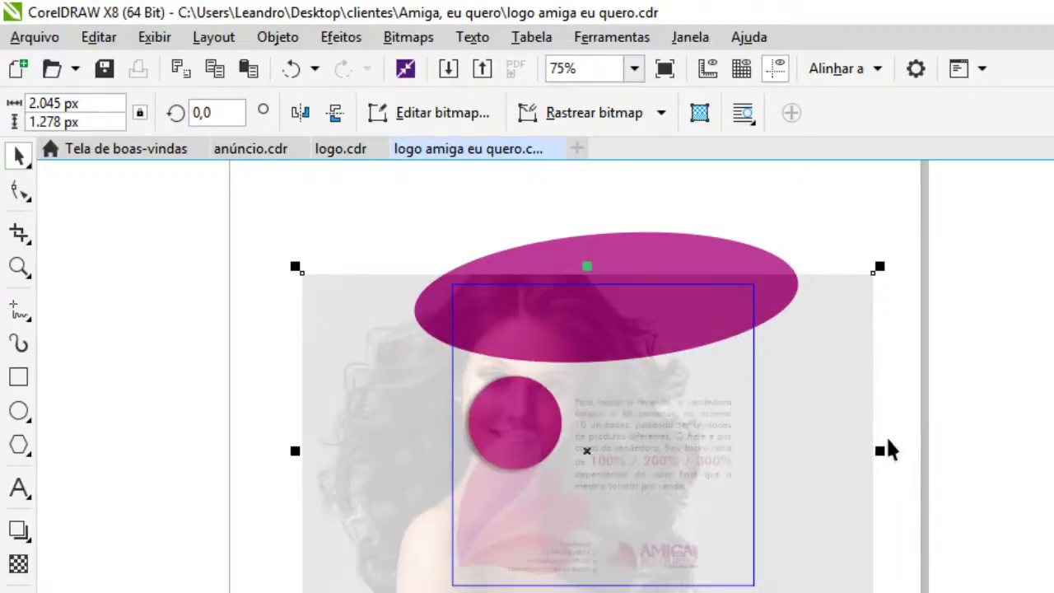
mouse_move(829, 385)
mouse_down()
mouse_move(813, 392)
mouse_move(824, 388)
mouse_up()
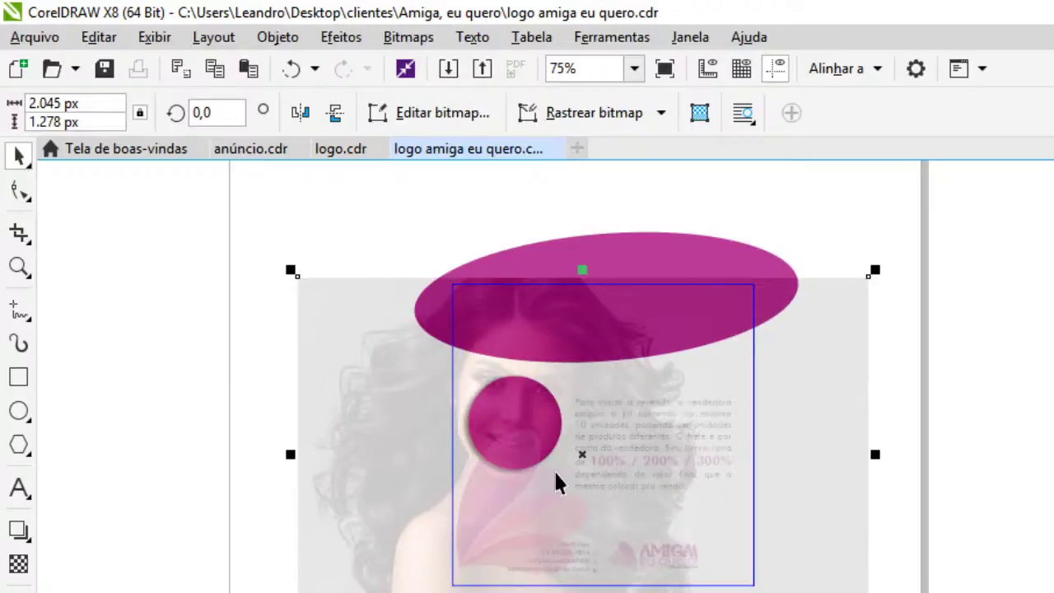
Shrink the pink petal ornament to 391 × 427 px, shift the woman's photo slightly left, and finish editing the PowerClip
click(554, 475)
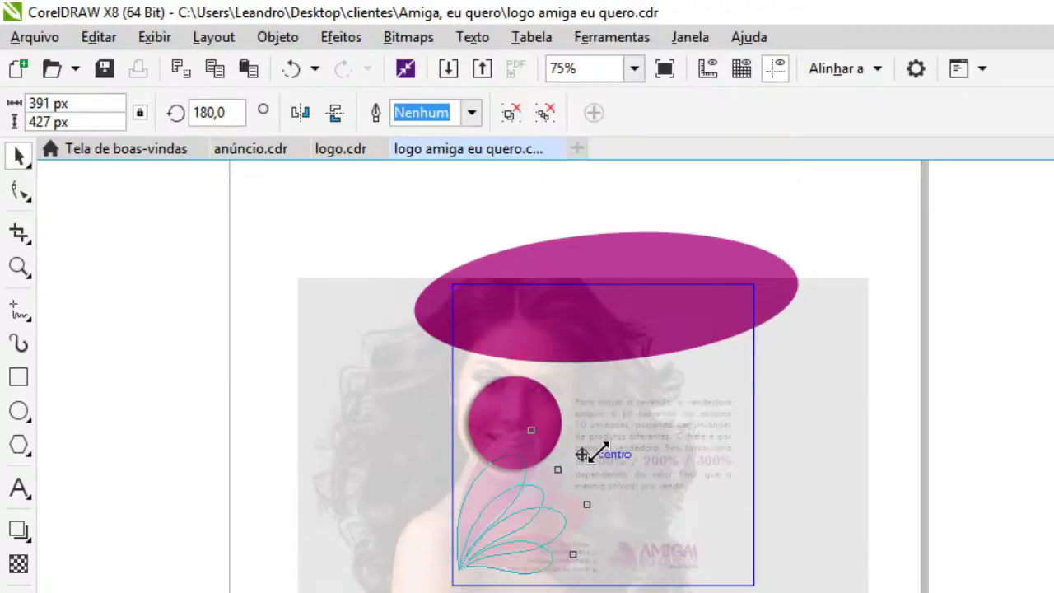
drag(581, 453, 512, 450)
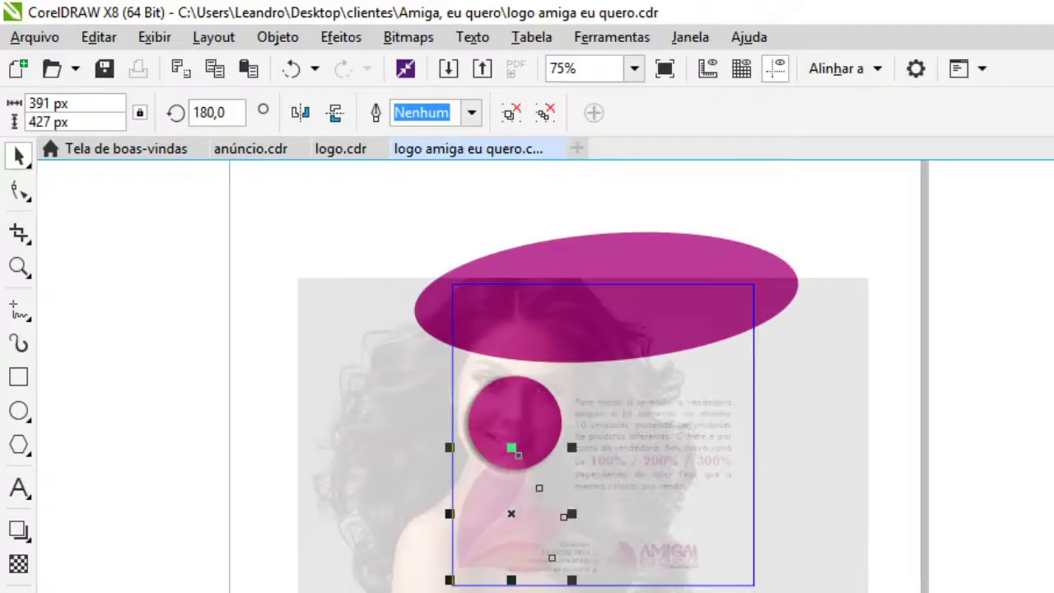
click(835, 308)
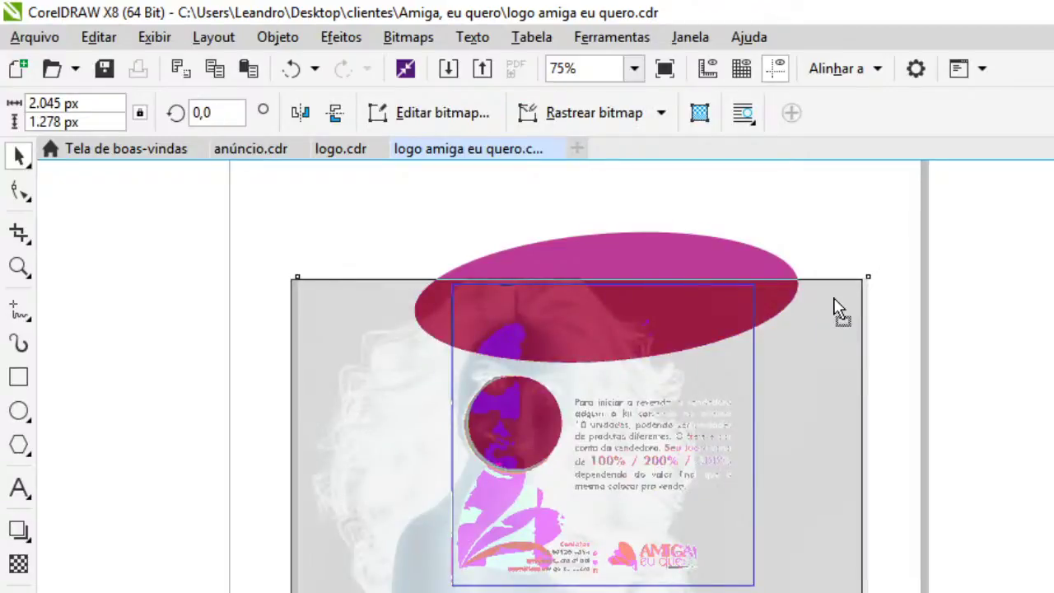
ctrl+click(993, 496)
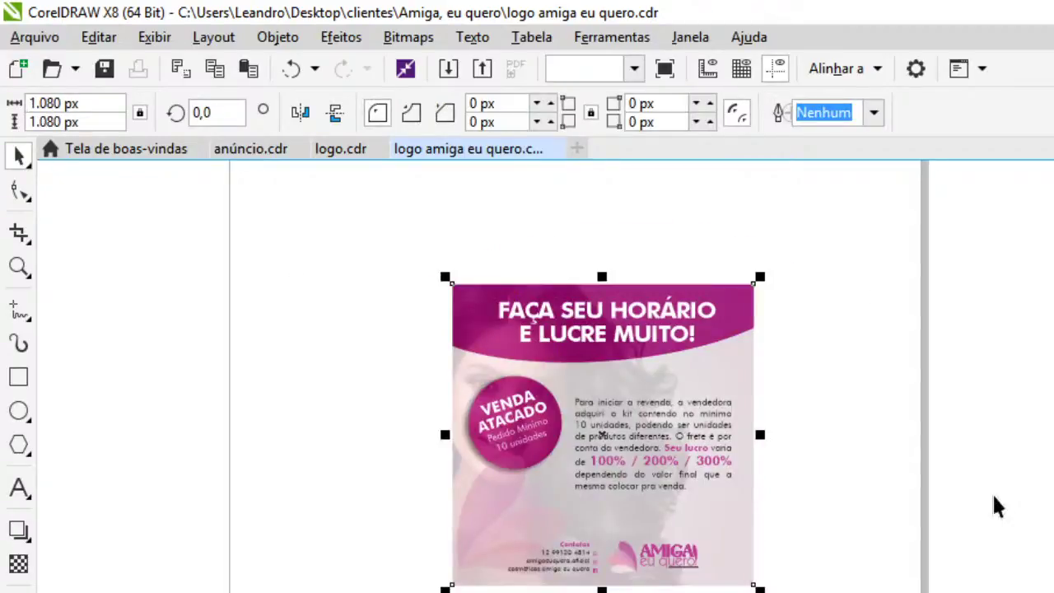
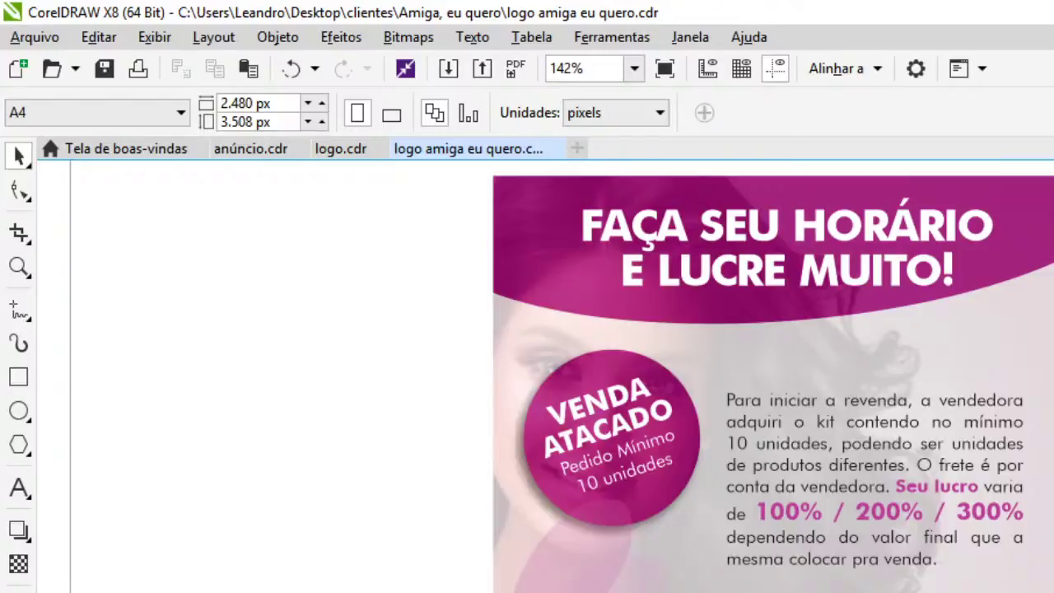
Within the square's PowerClip contents, add a drop shadow to the magenta header ellipse, pulled down and to the right from its center
scroll(922, 377, down, 4)
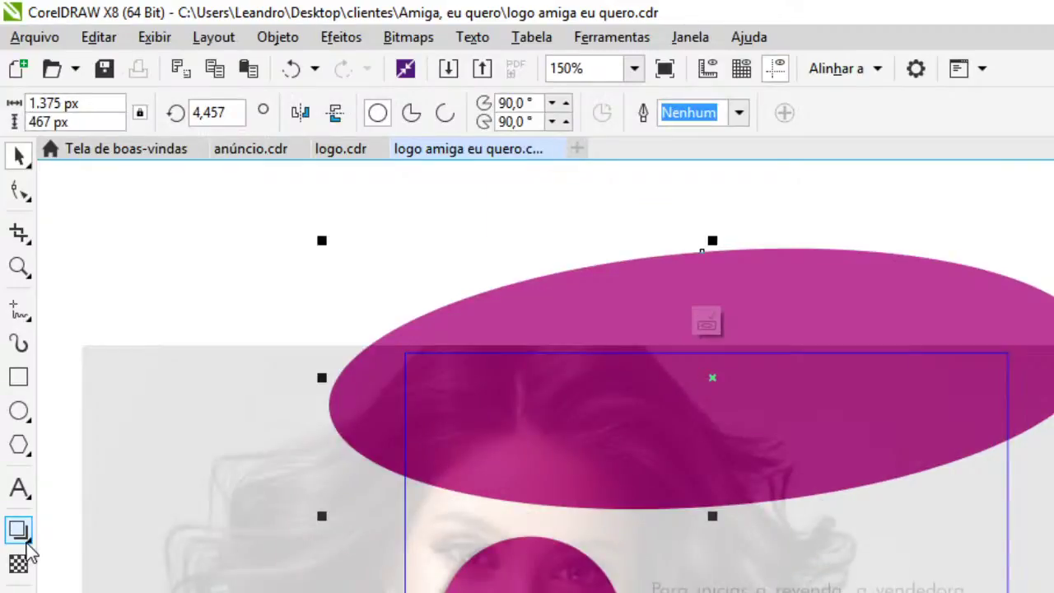
click(18, 530)
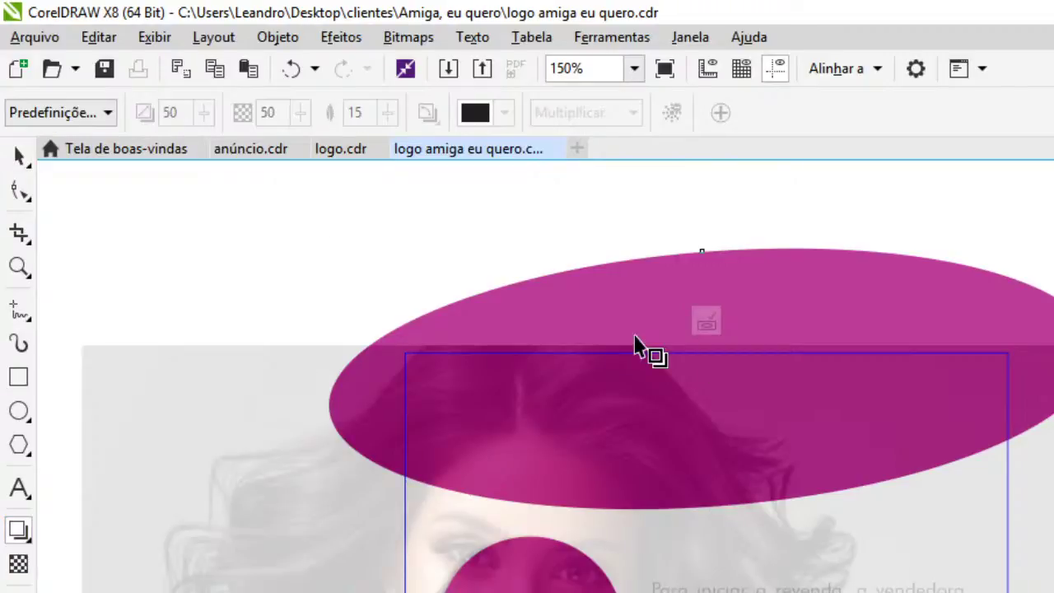
drag(712, 377, 772, 492)
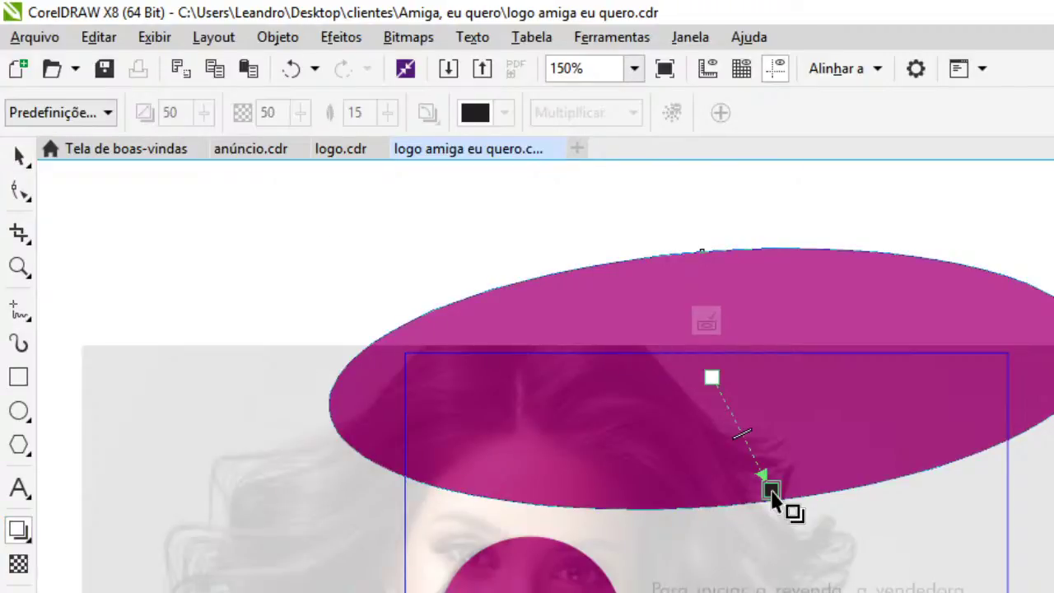
Add a drop shadow to the large purple ellipse behind the headline, with opacity 41 and feather 7
drag(770, 490, 780, 514)
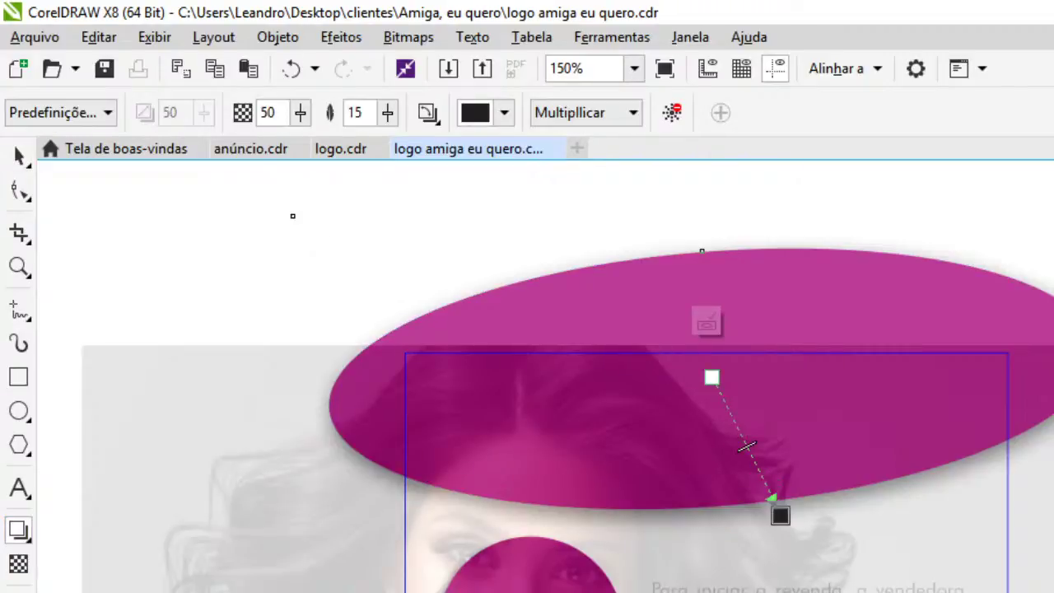
drag(387, 112, 373, 139)
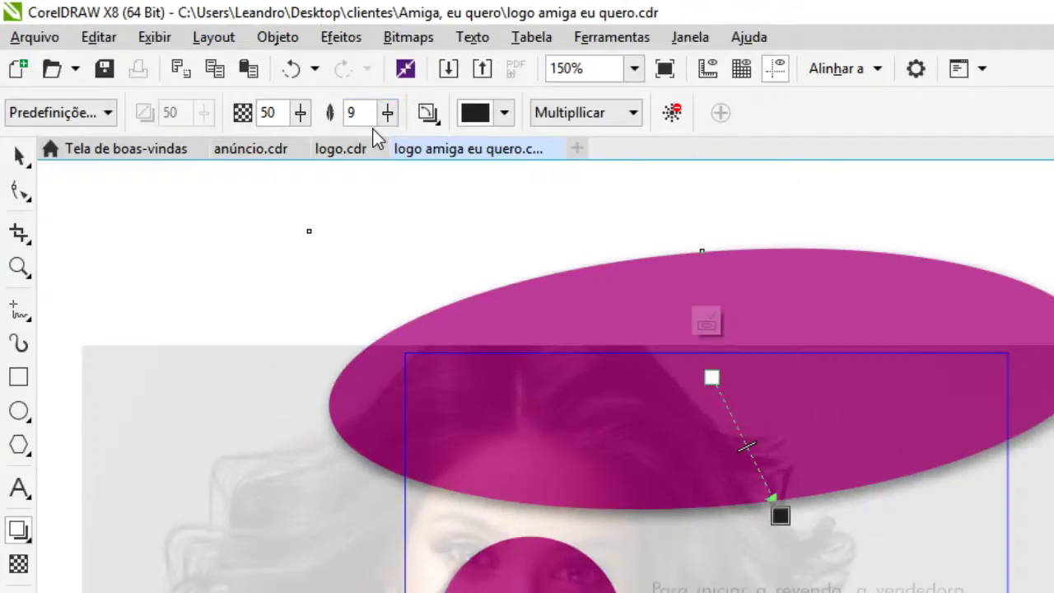
double_click(360, 112)
text(7)
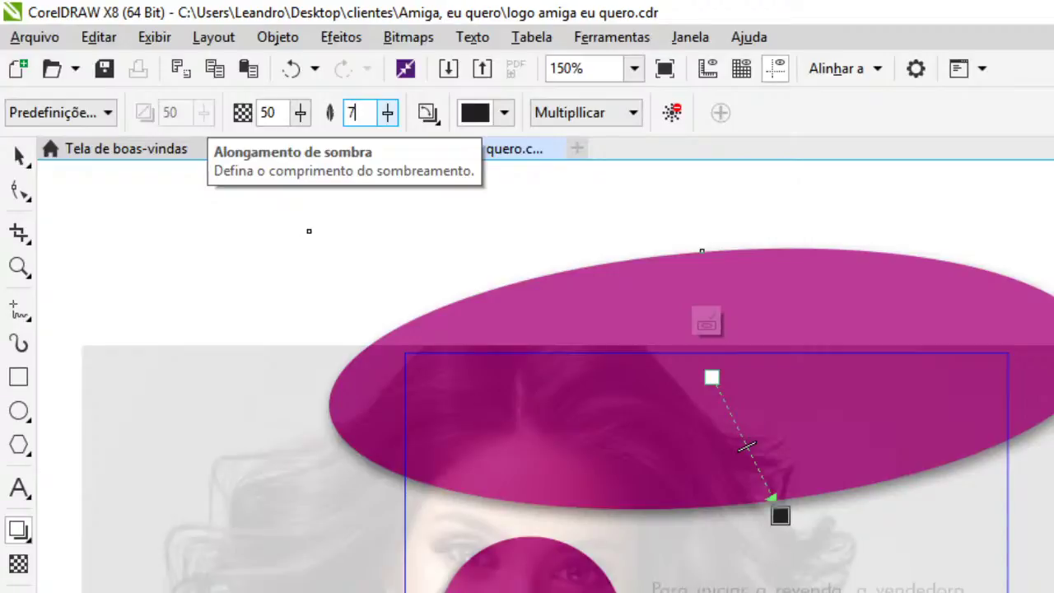
key(Return)
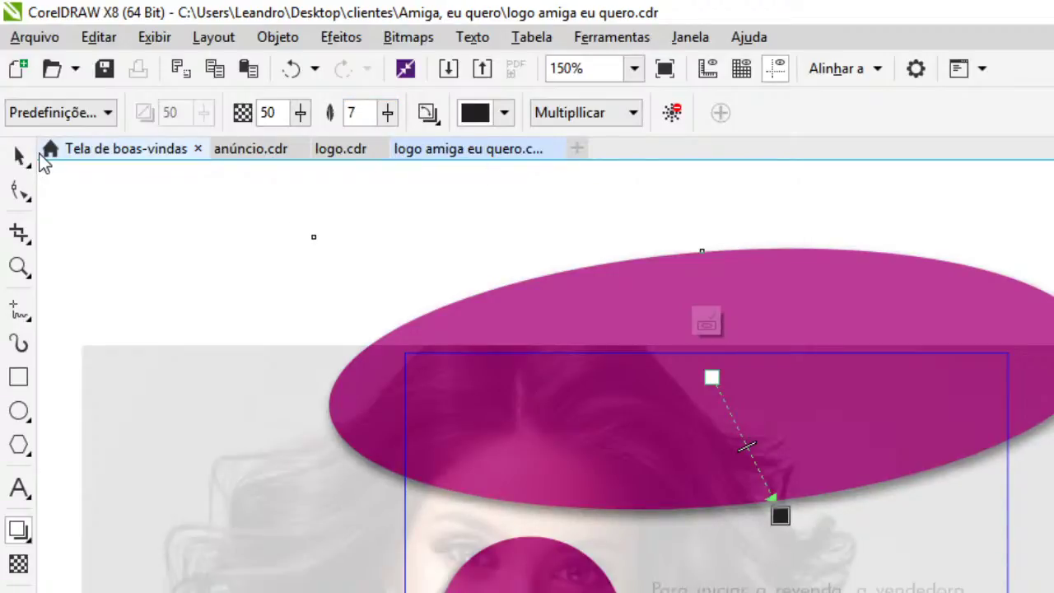
drag(299, 113, 290, 112)
key(space)
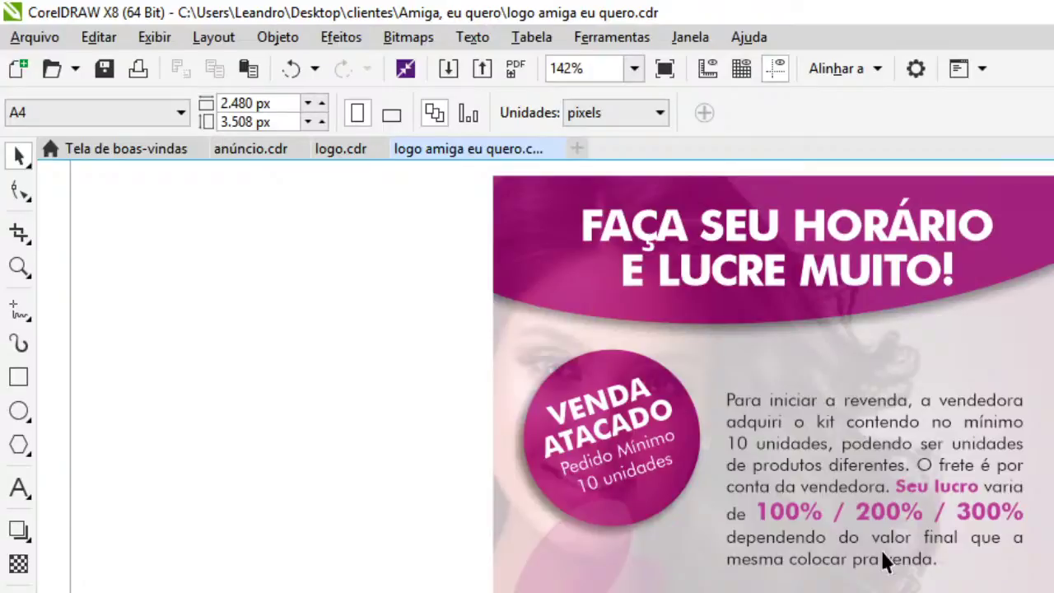
Reopen the ad frame's PowerClip contents, raise the header ellipse's shadow feather to 21 and fine-tune its opacity
click(1018, 336)
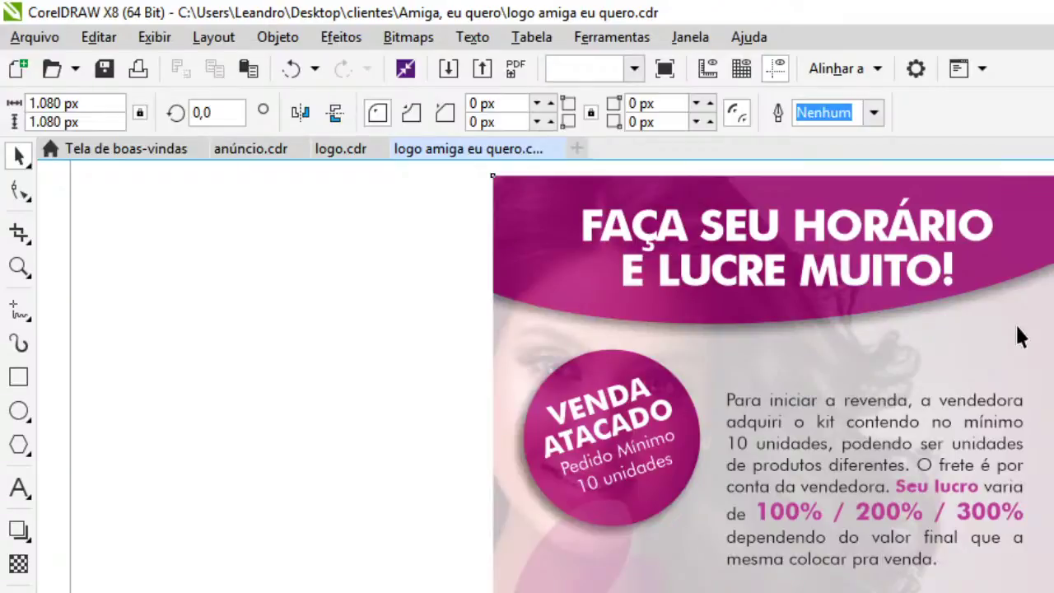
double_click(1018, 336)
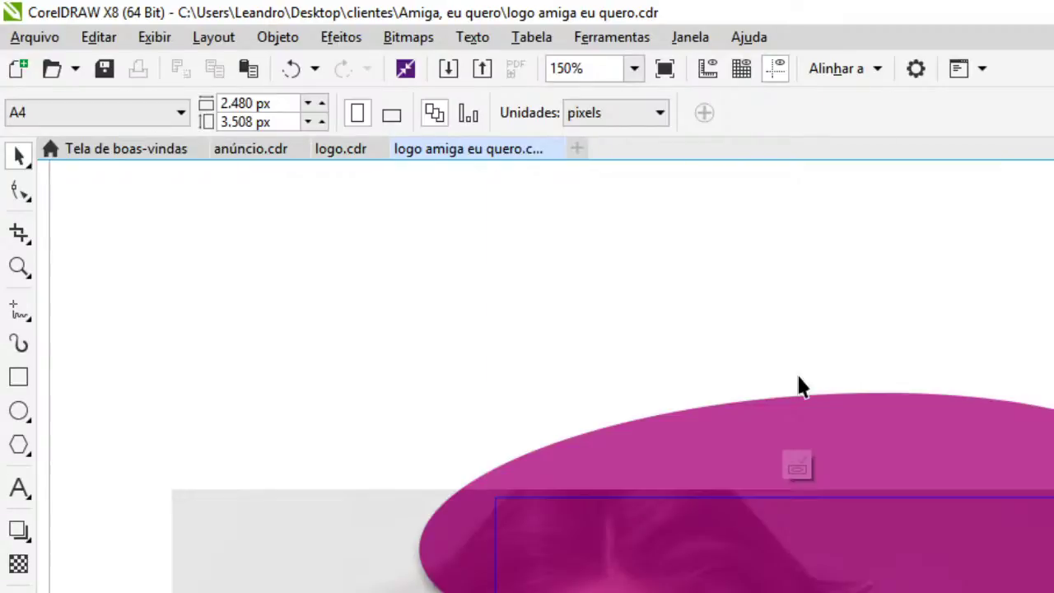
click(799, 380)
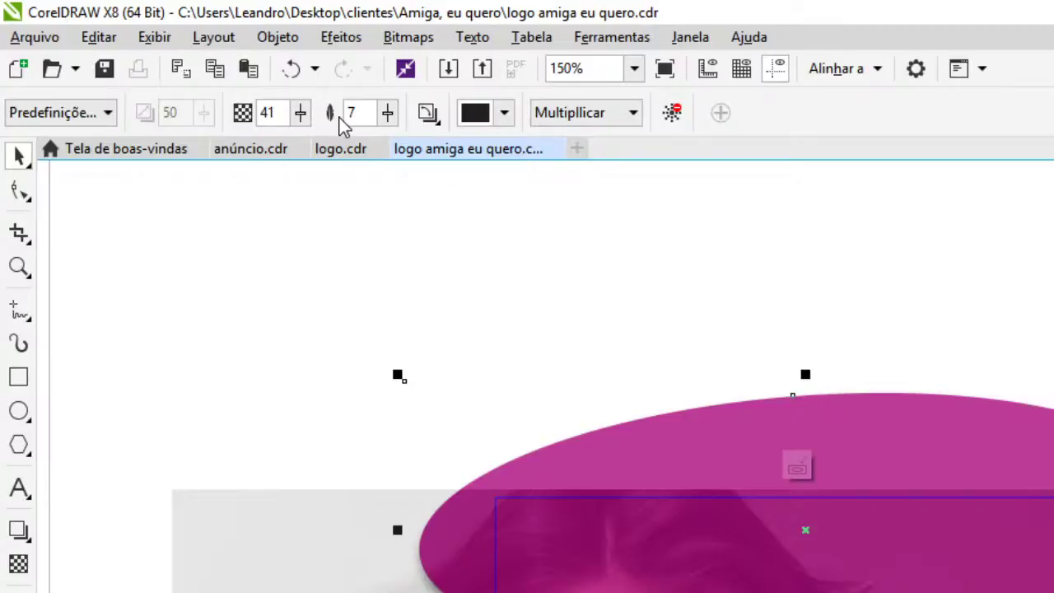
drag(387, 116, 408, 117)
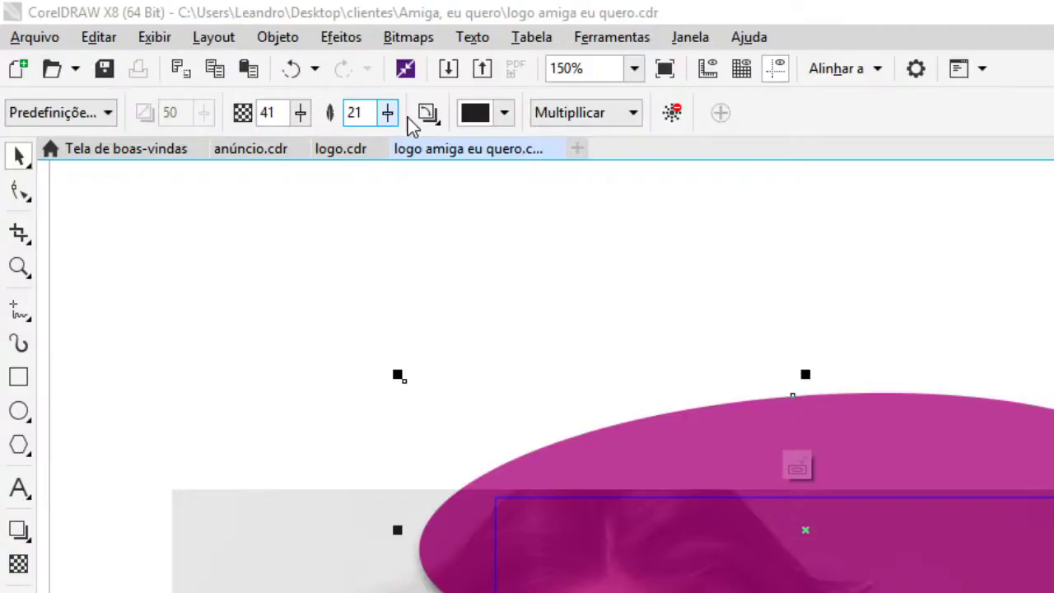
drag(301, 112, 298, 113)
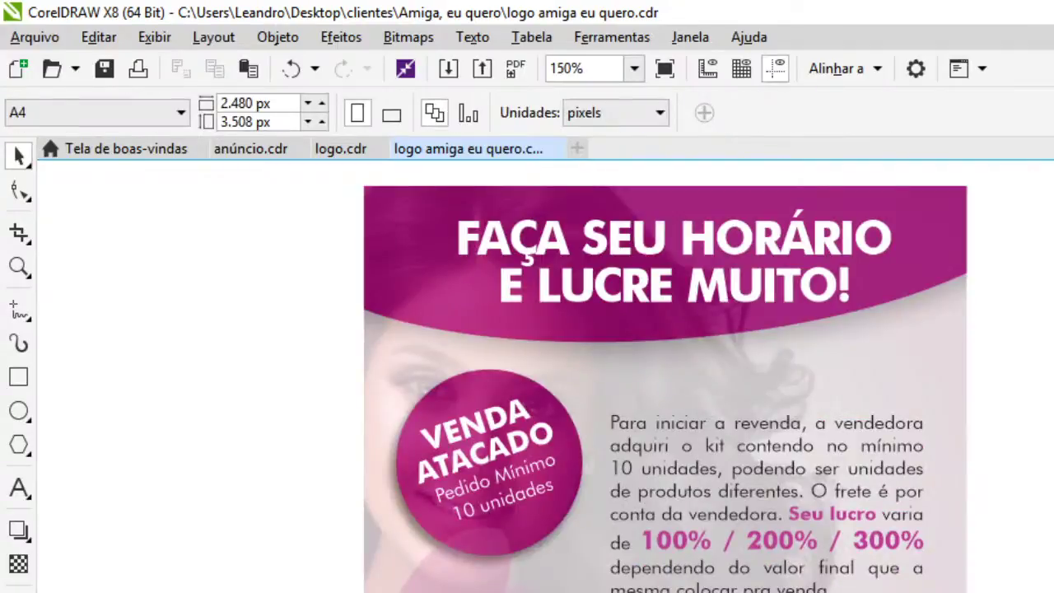
key(F4)
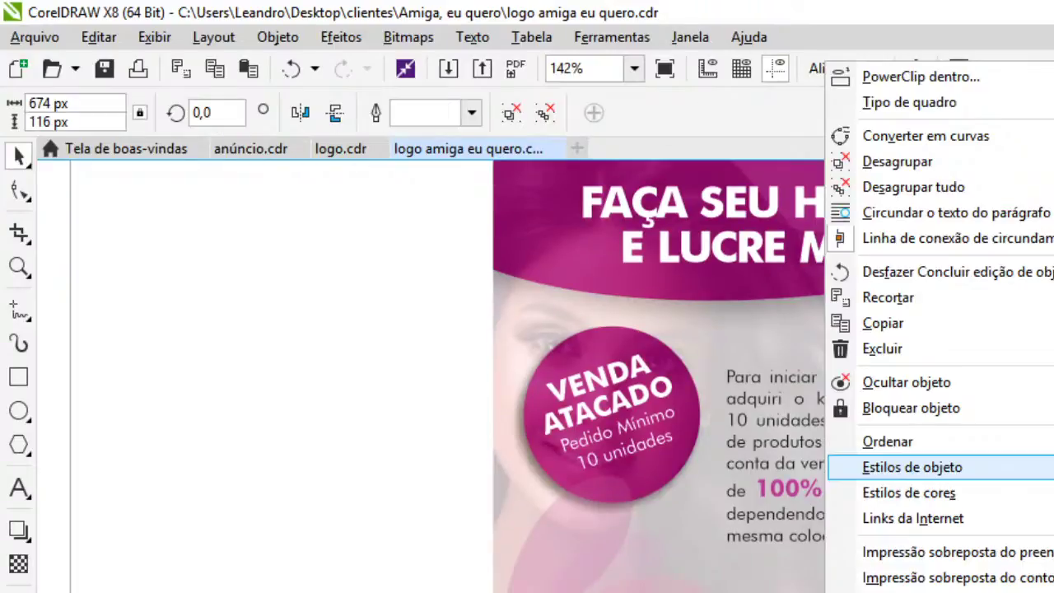
key(Escape)
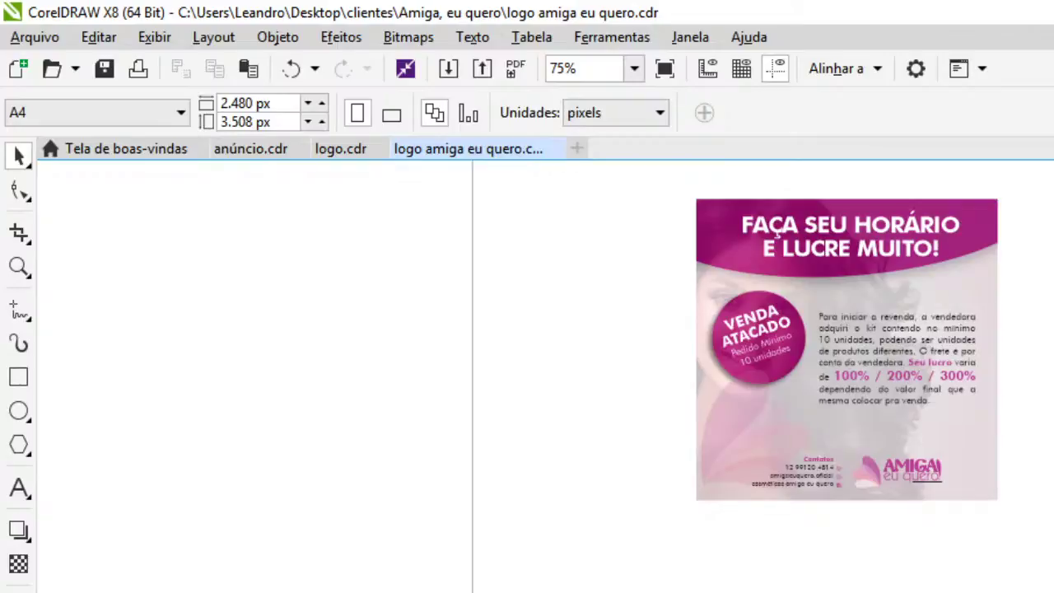
Set the transparency of the woman's background photo inside the ad's PowerClip frame to 85 and finish editing the contents
scroll(813, 444, up, 1)
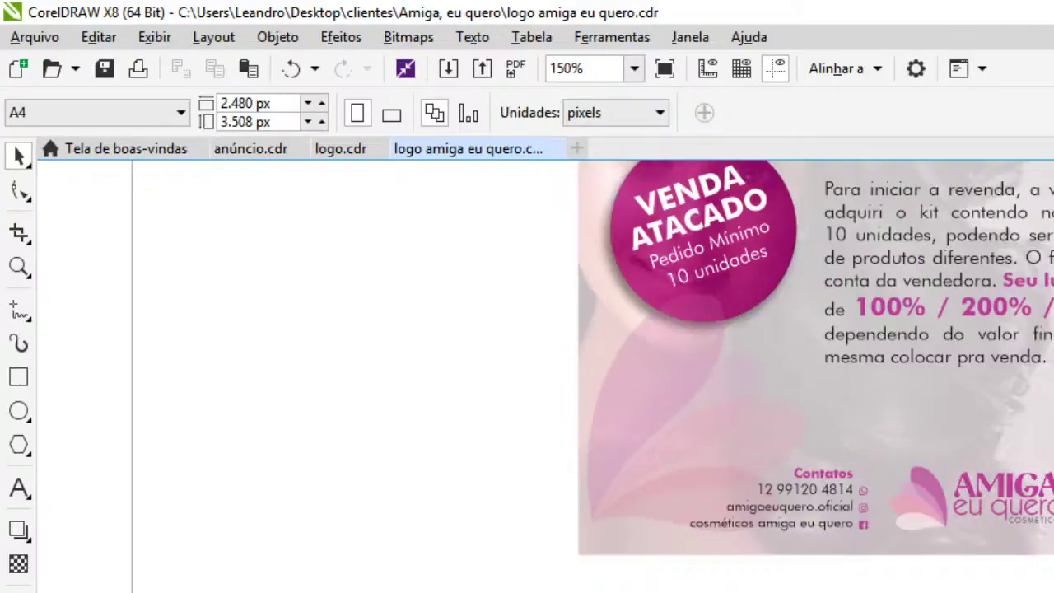
click(576, 557)
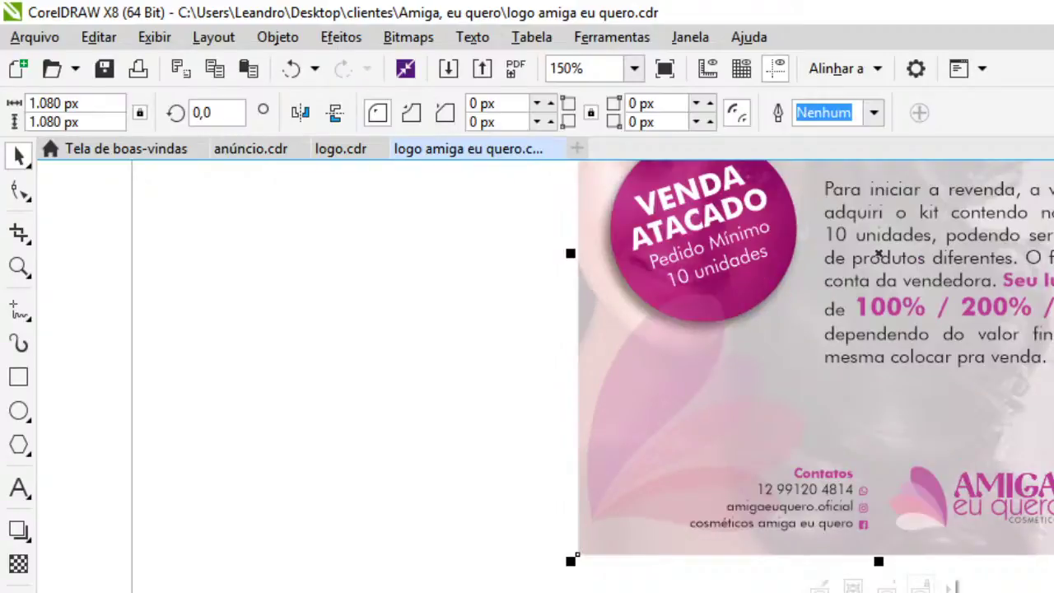
click(819, 586)
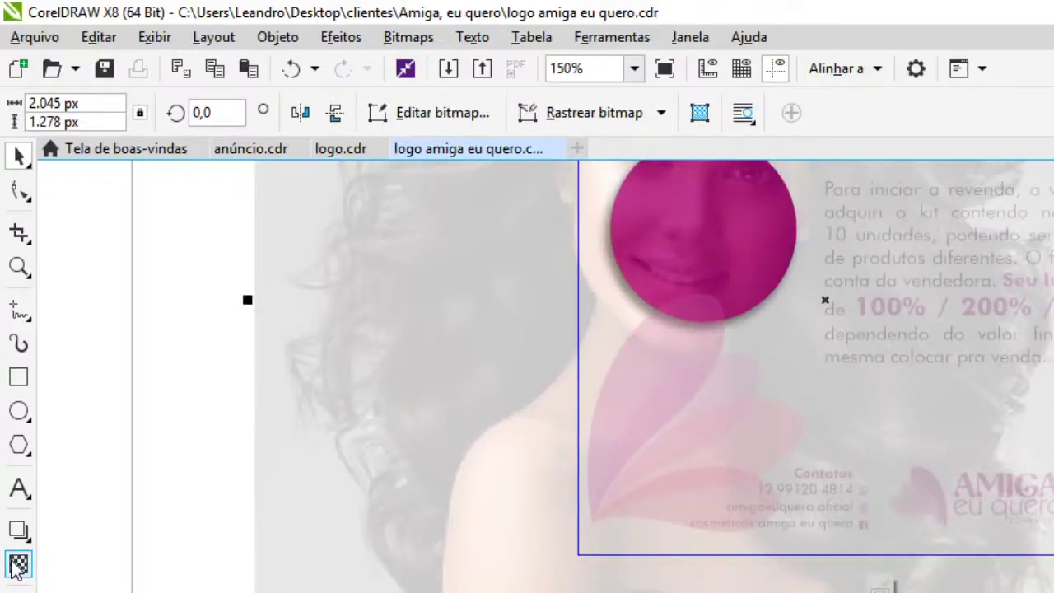
click(18, 564)
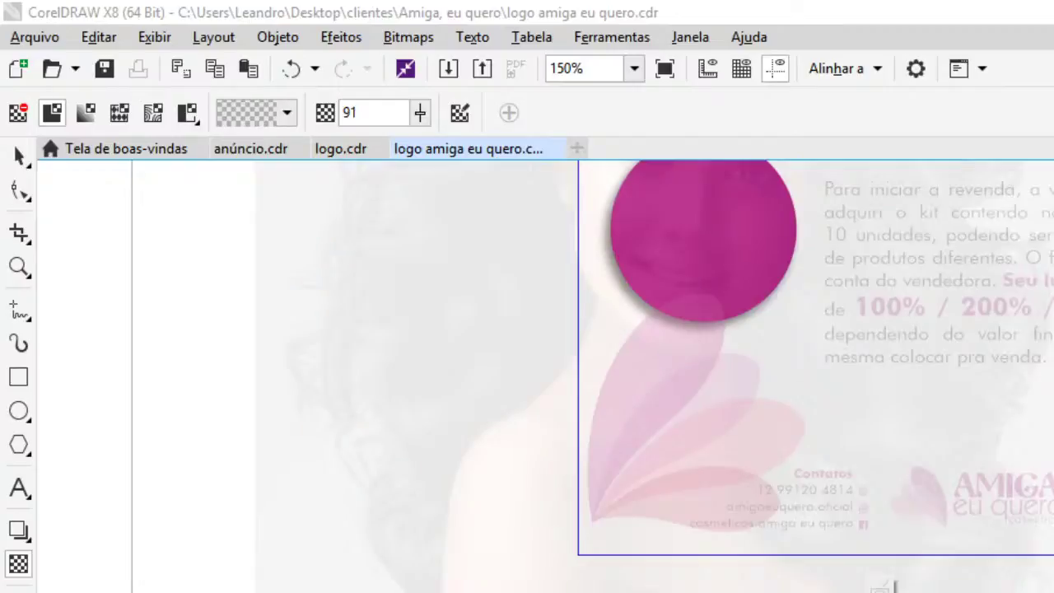
drag(893, 586, 882, 586)
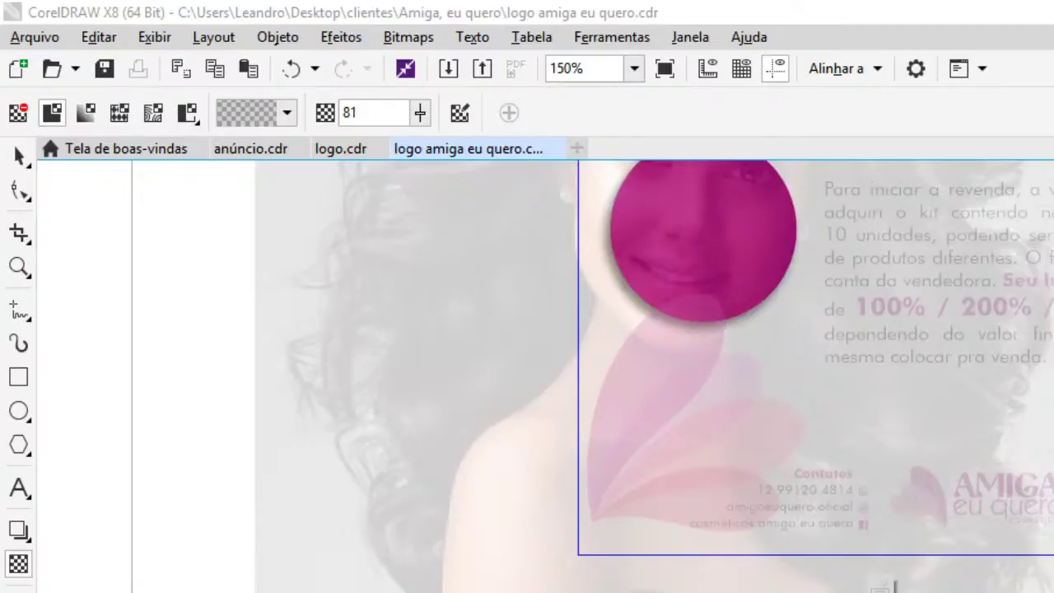
click(879, 587)
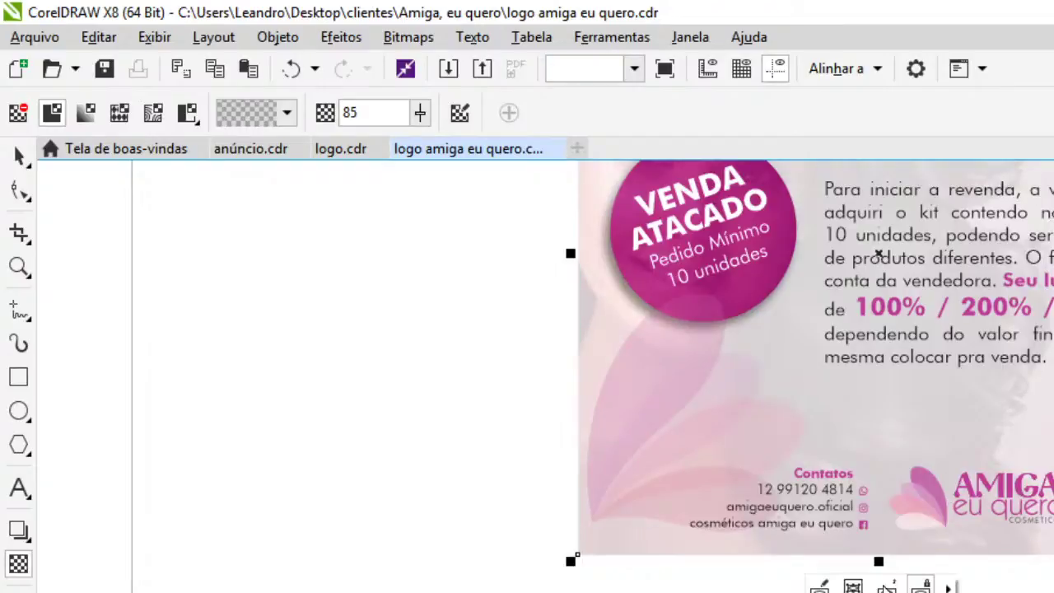
key(space)
key(shift+F2)
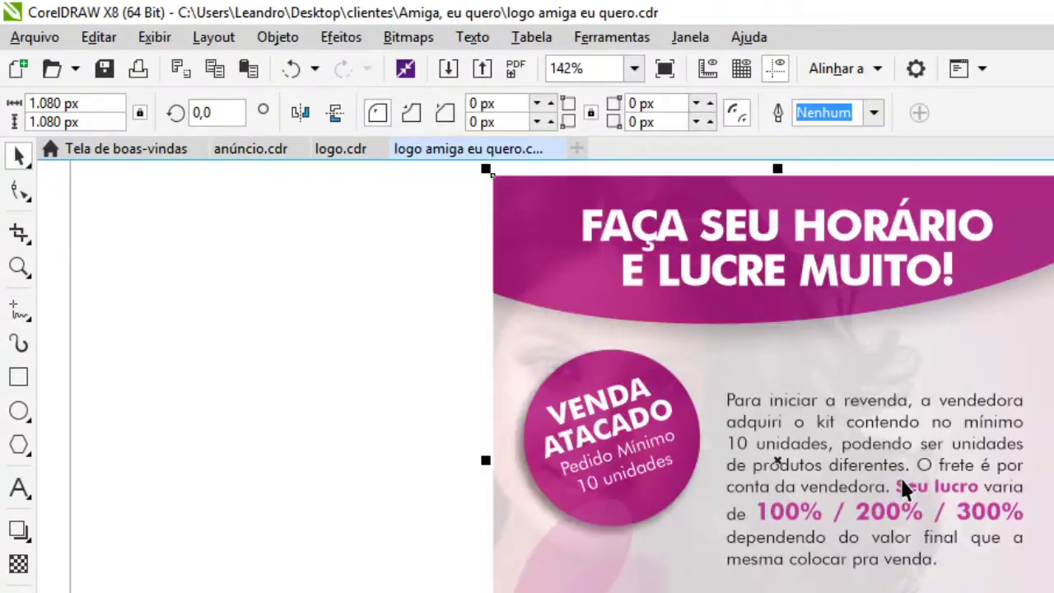
key(Escape)
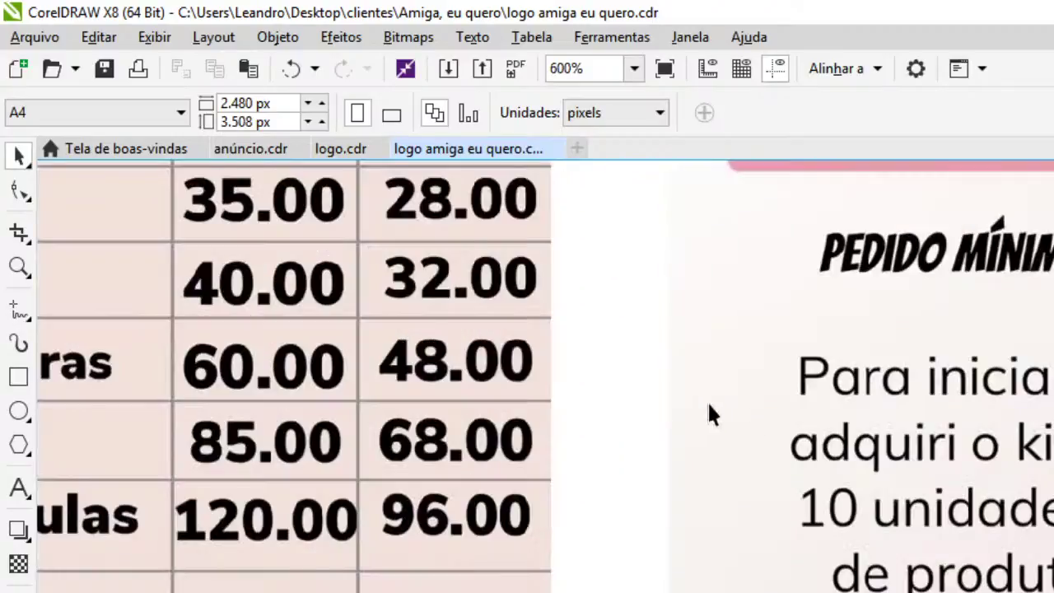
Move the "Venda em atacado" reference image from the price-list page to the previous page with the ad
scroll(707, 403, down, 2)
scroll(733, 402, up, 1)
click(742, 399)
key(Delete)
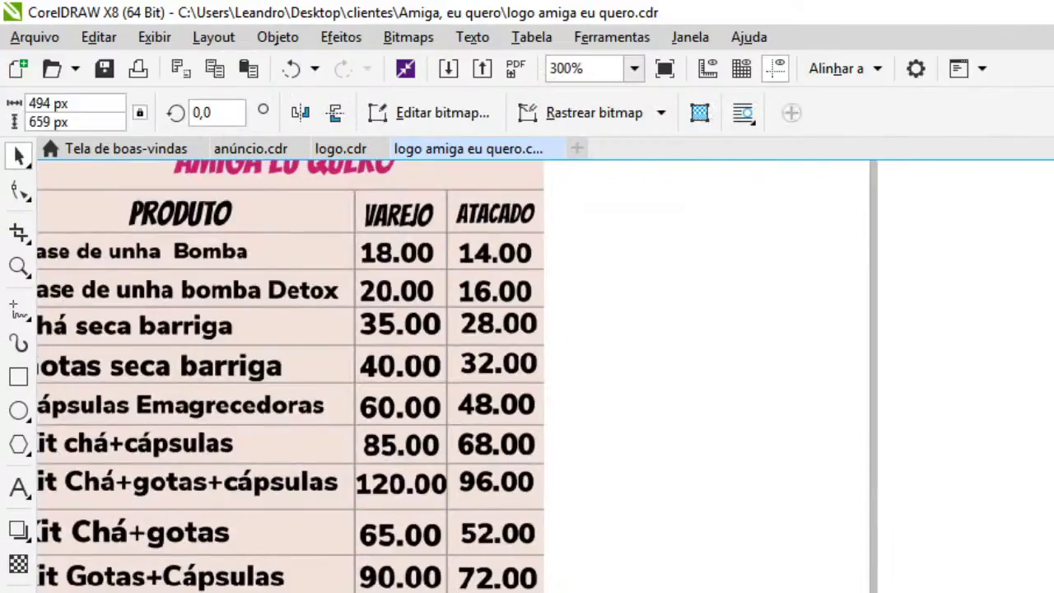
key(Page_Up)
key(ctrl+v)
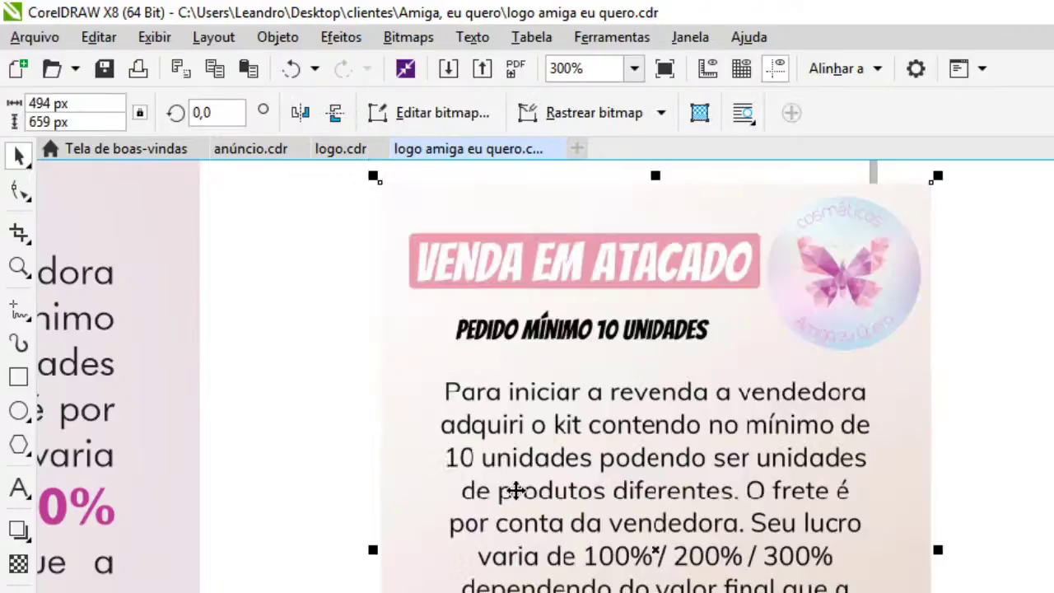
scroll(514, 490, down, 1)
scroll(842, 475, down, 2)
scroll(383, 329, up, 2)
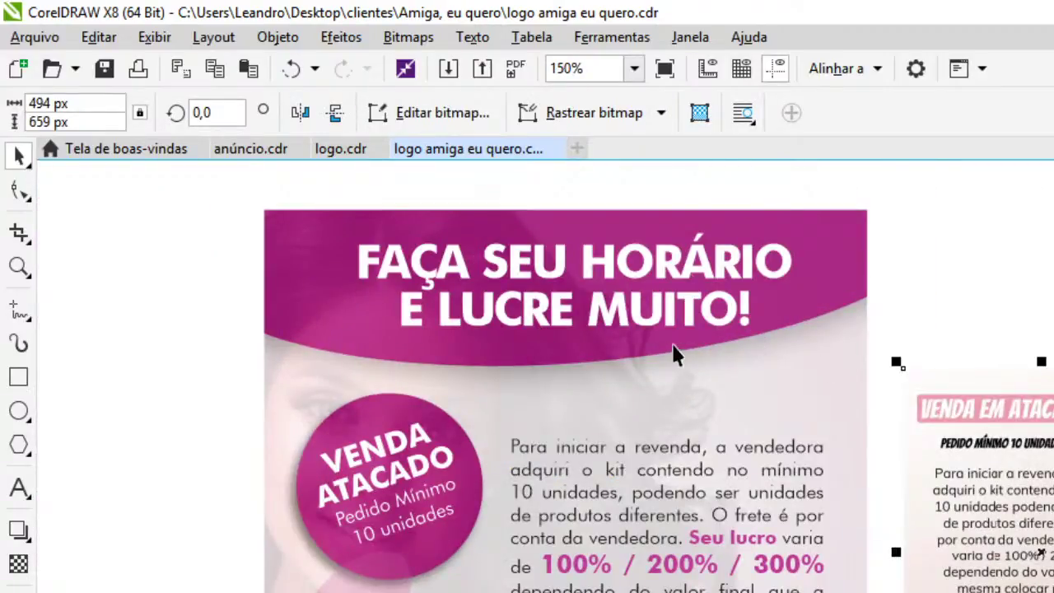
key(Escape)
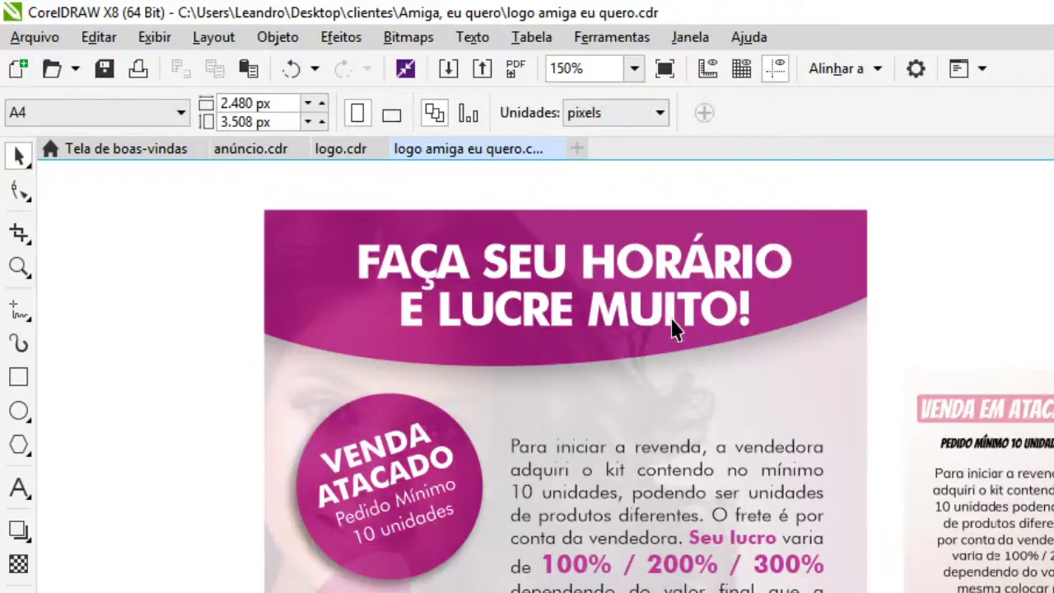
click(19, 410)
drag(380, 307, 502, 430)
key(Delete)
scroll(24, 411, up, 1)
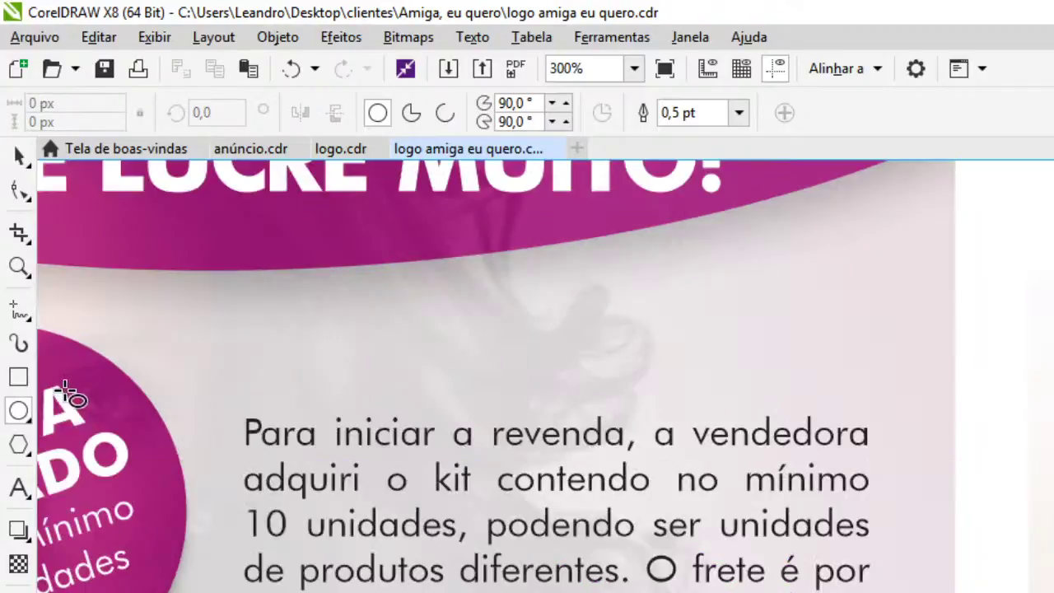
scroll(831, 362, down, 1)
scroll(837, 366, down, 1)
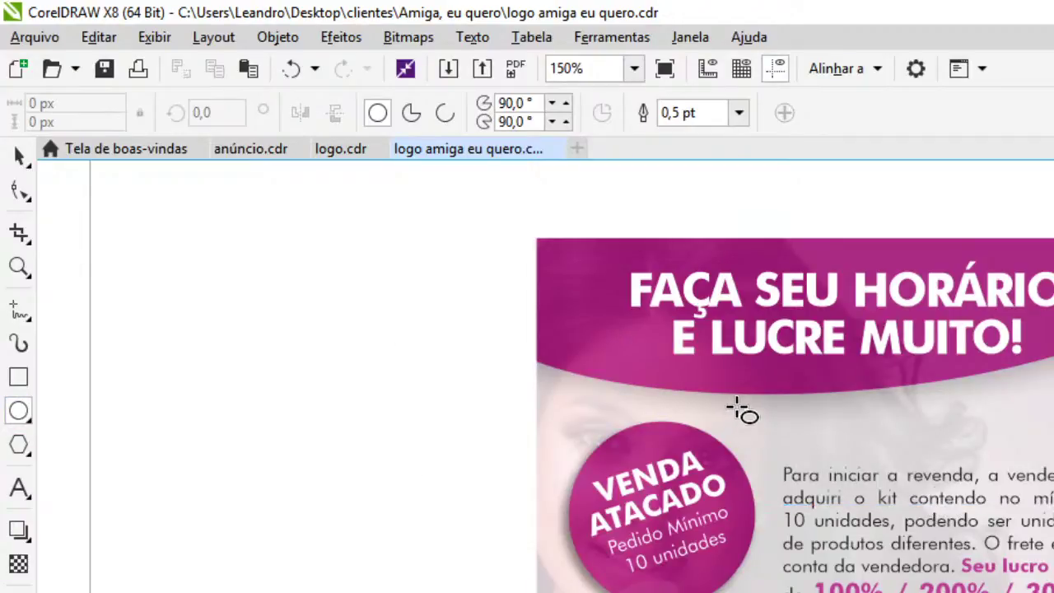
drag(723, 386, 818, 451)
key(Delete)
click(19, 410)
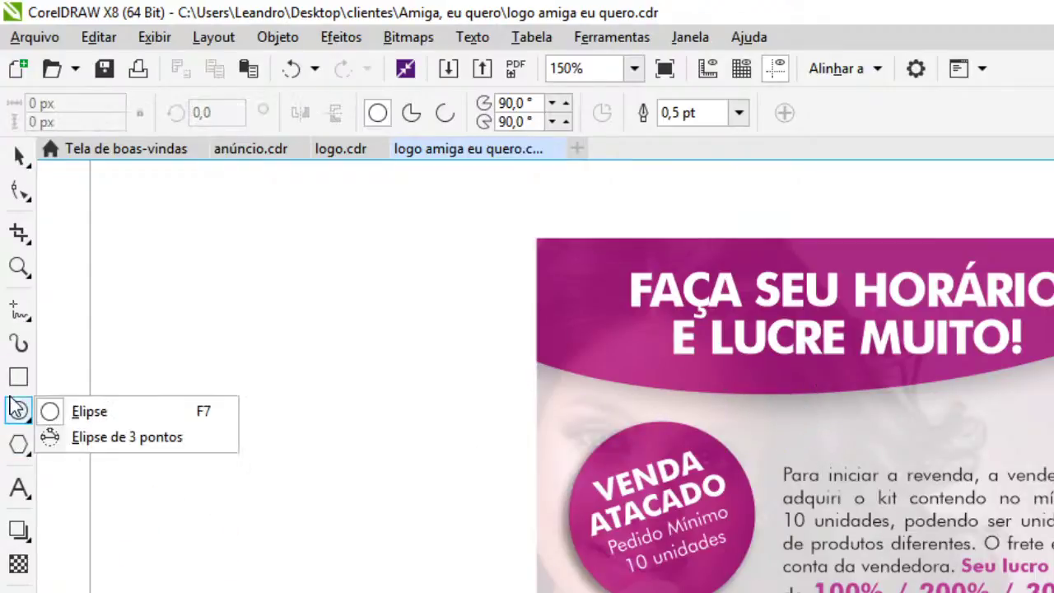
Draw a bright green rectangle with rounded corners below the headline, scaled to about 196 by 113 px
click(18, 376)
mouse_move(688, 380)
mouse_down()
mouse_move(829, 446)
mouse_move(819, 456)
mouse_up()
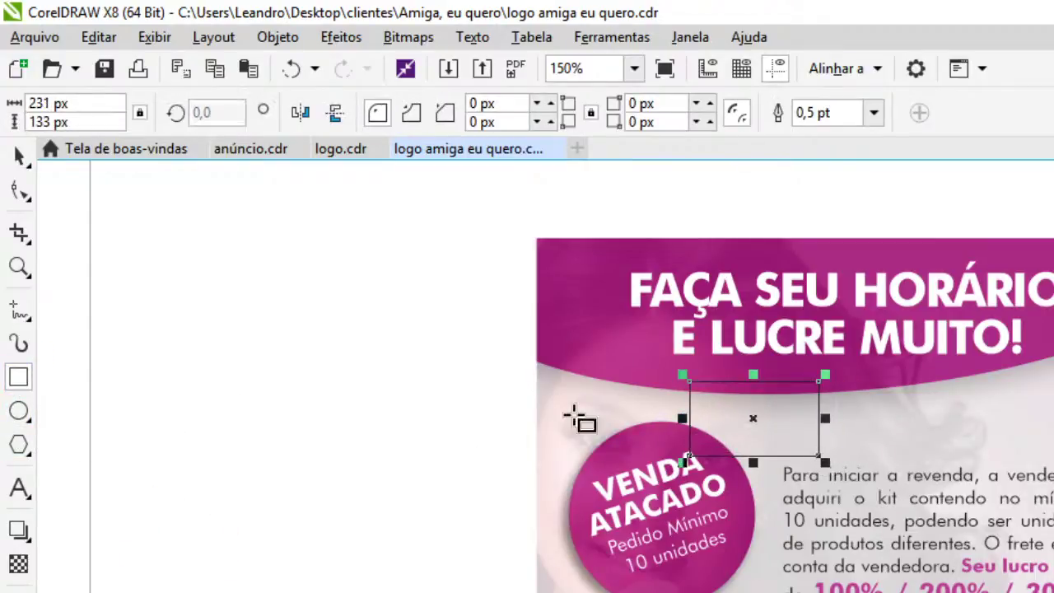
click(19, 191)
mouse_move(689, 381)
mouse_down()
mouse_move(721, 384)
mouse_move(704, 384)
mouse_move(706, 394)
mouse_up()
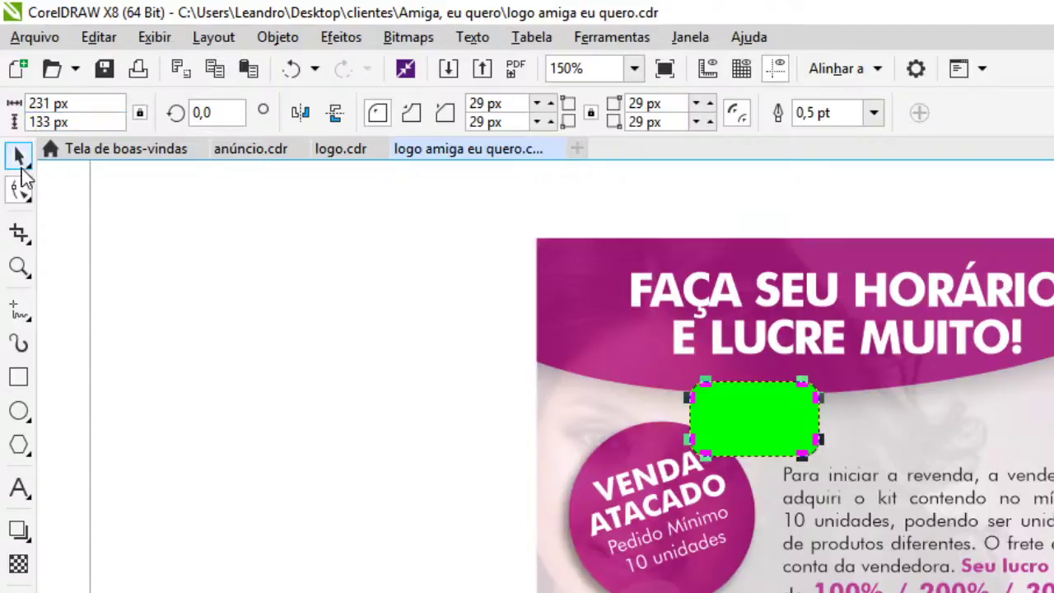
click(19, 154)
drag(832, 376, 817, 380)
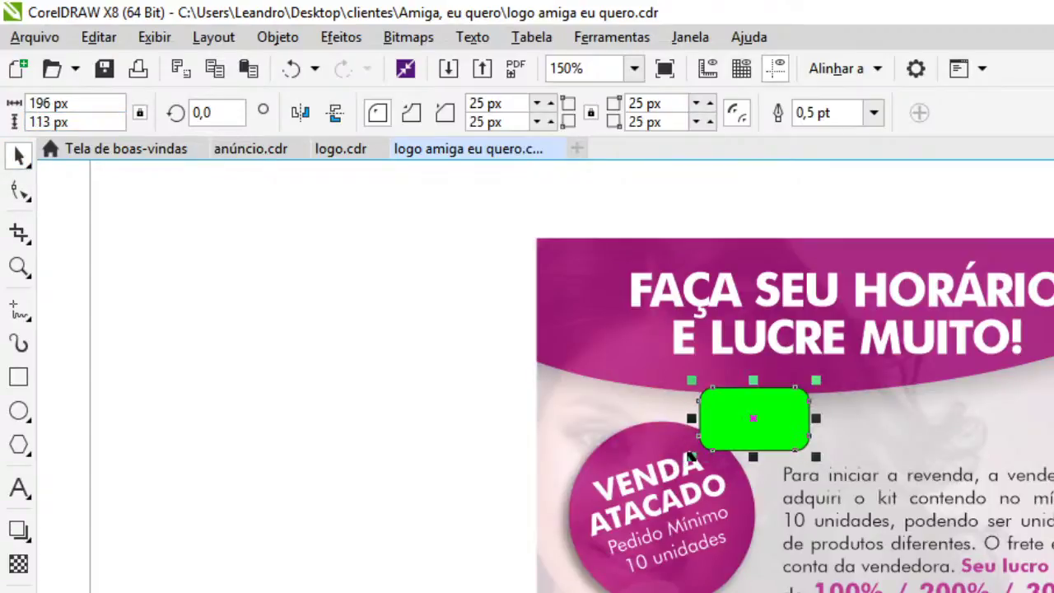
Darken the rounded rectangle's fill to RGB 19, 191, 19 and remove its outline
key(shift+F11)
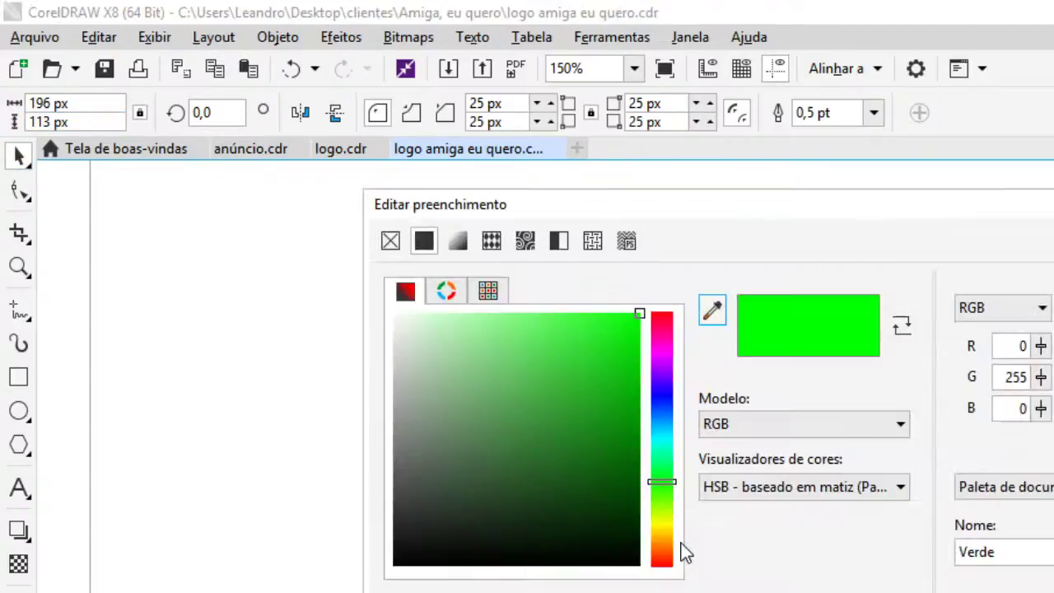
drag(603, 355, 614, 376)
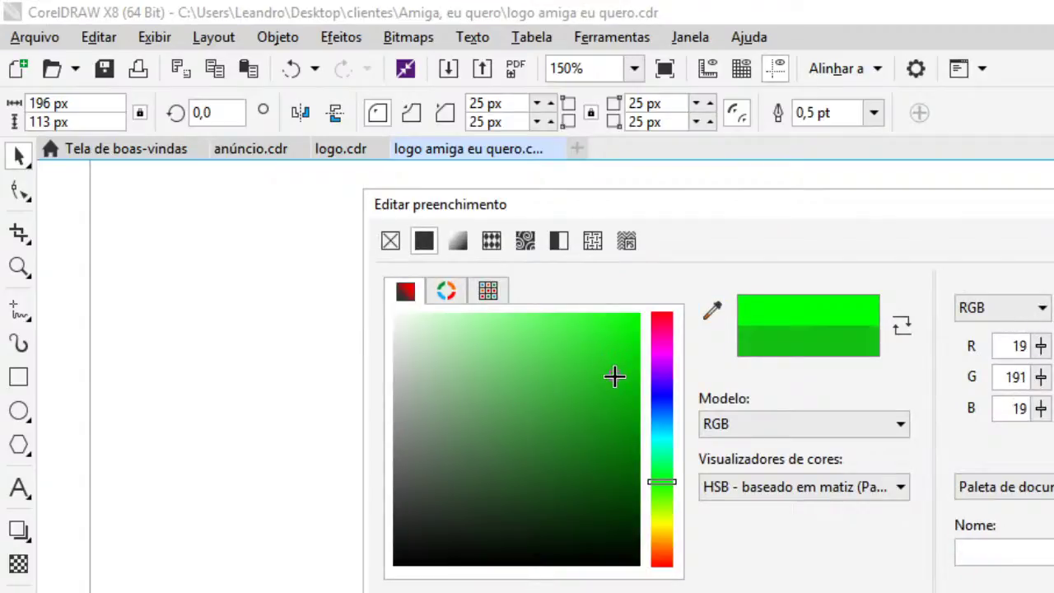
drag(866, 206, 1052, 178)
key(Return)
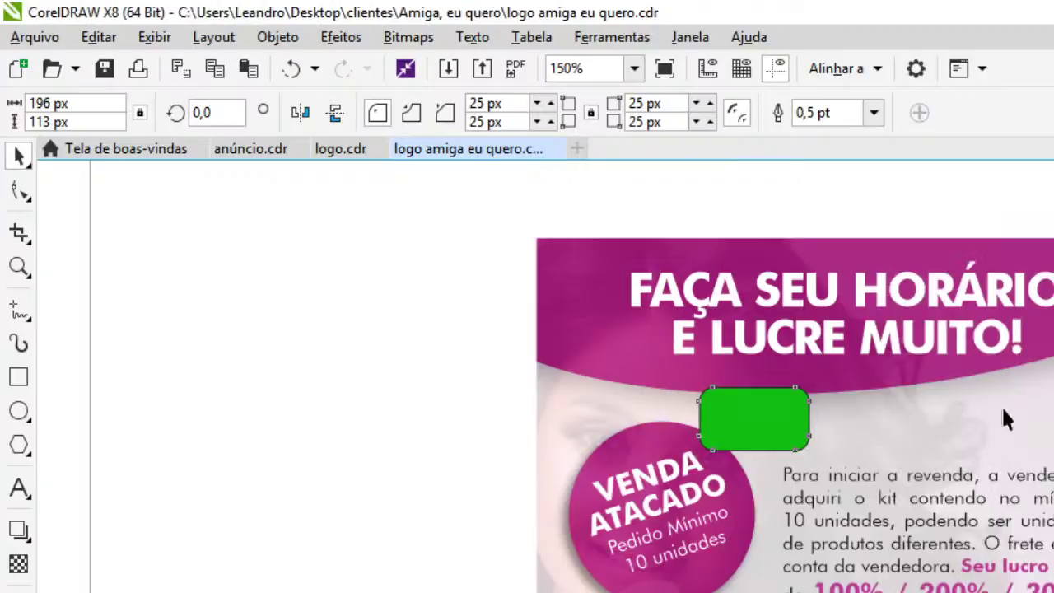
click(729, 442)
key(Escape)
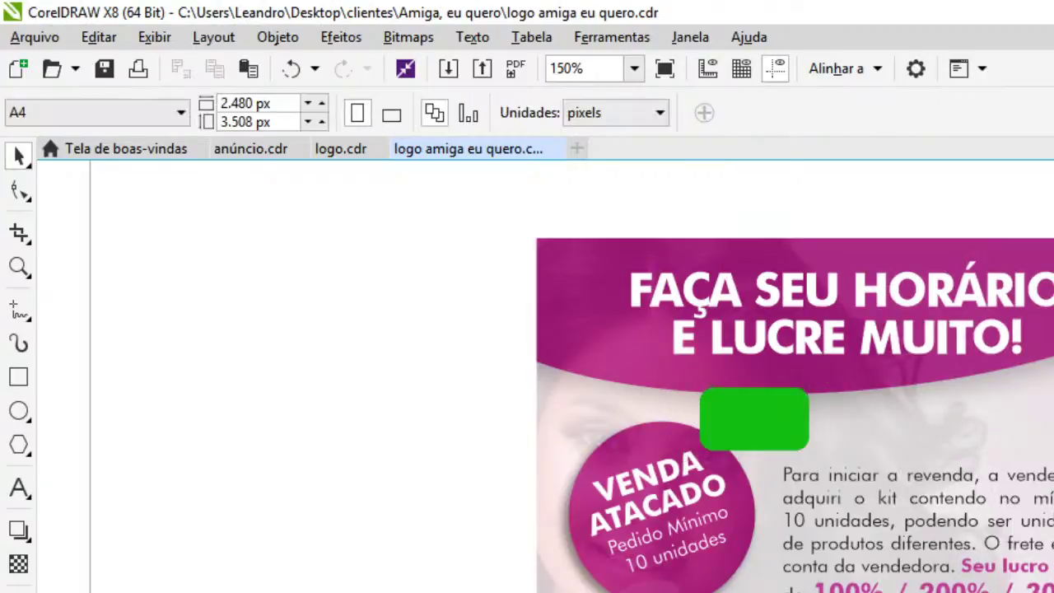
Narrow the green rounded rectangle to about 156 px wide and increase its corner radius to about 39 px
scroll(798, 408, up, 1)
click(774, 371)
click(733, 398)
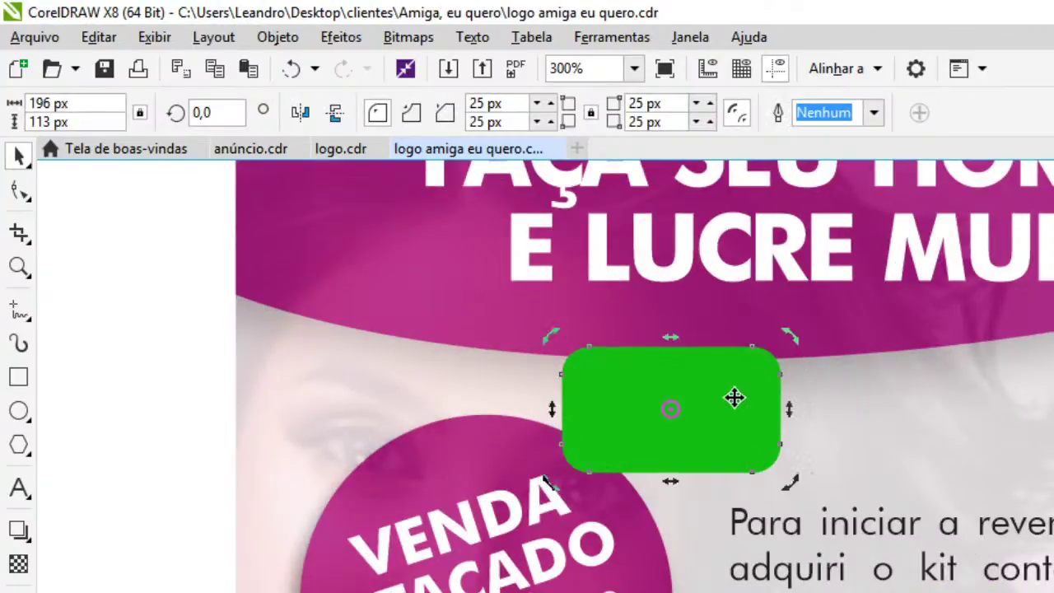
click(733, 398)
drag(792, 409, 769, 409)
click(719, 429)
click(23, 189)
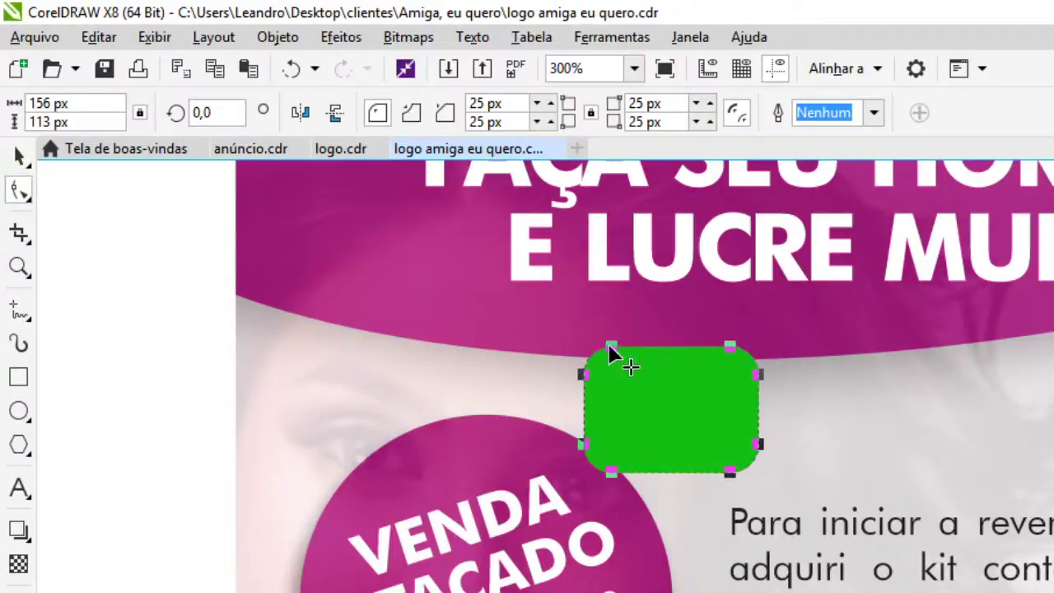
click(20, 155)
click(156, 255)
scroll(848, 403, down, 2)
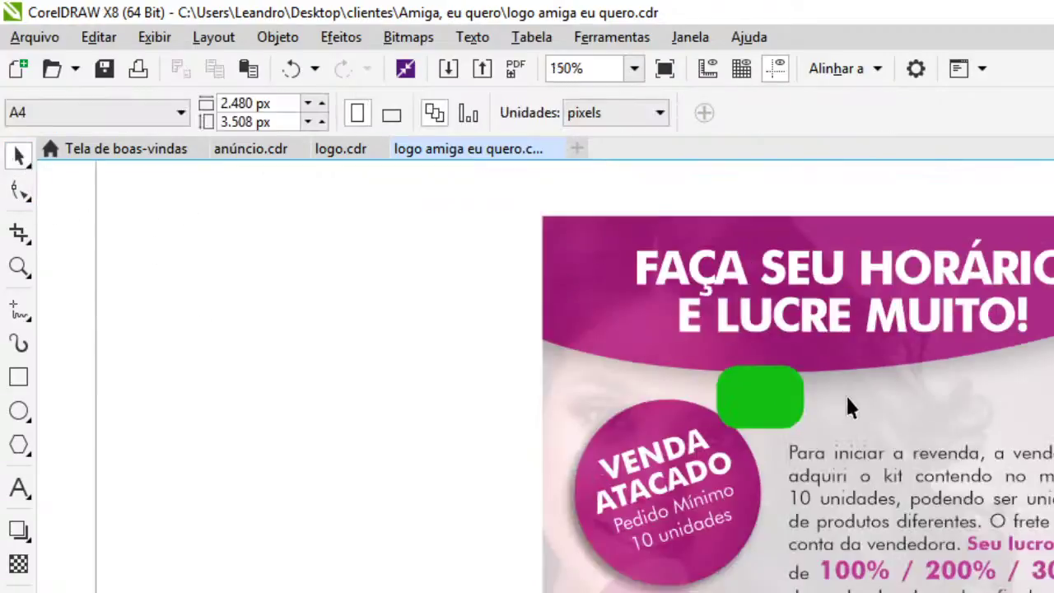
Draw an unfilled rectangle about 39 by 91 px from the green shape's left edge down past its lower-left corner
scroll(745, 416, up, 2)
click(764, 397)
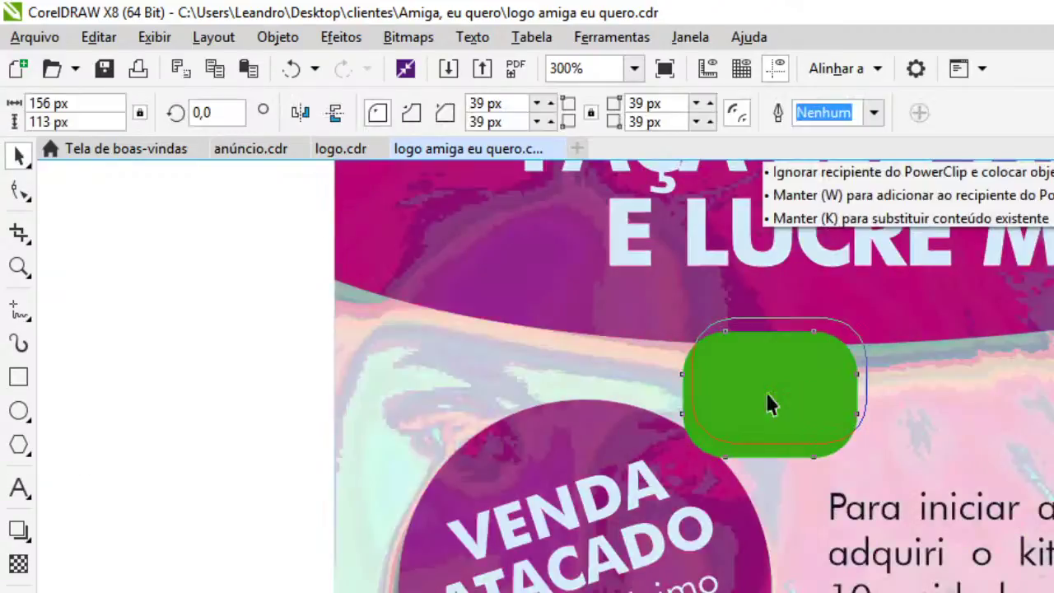
click(19, 377)
scroll(765, 399, up, 2)
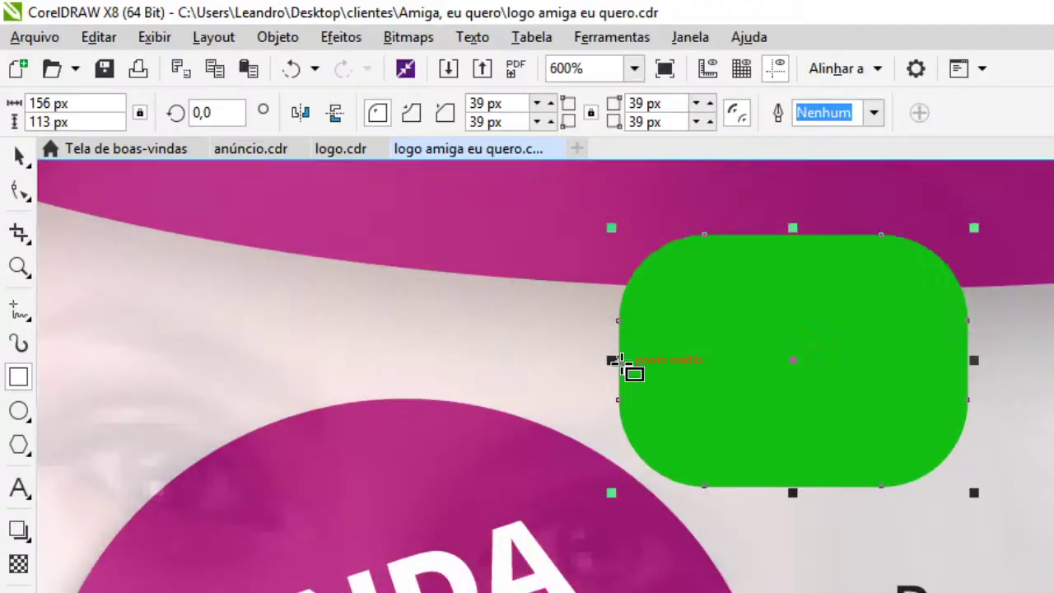
drag(619, 373, 707, 574)
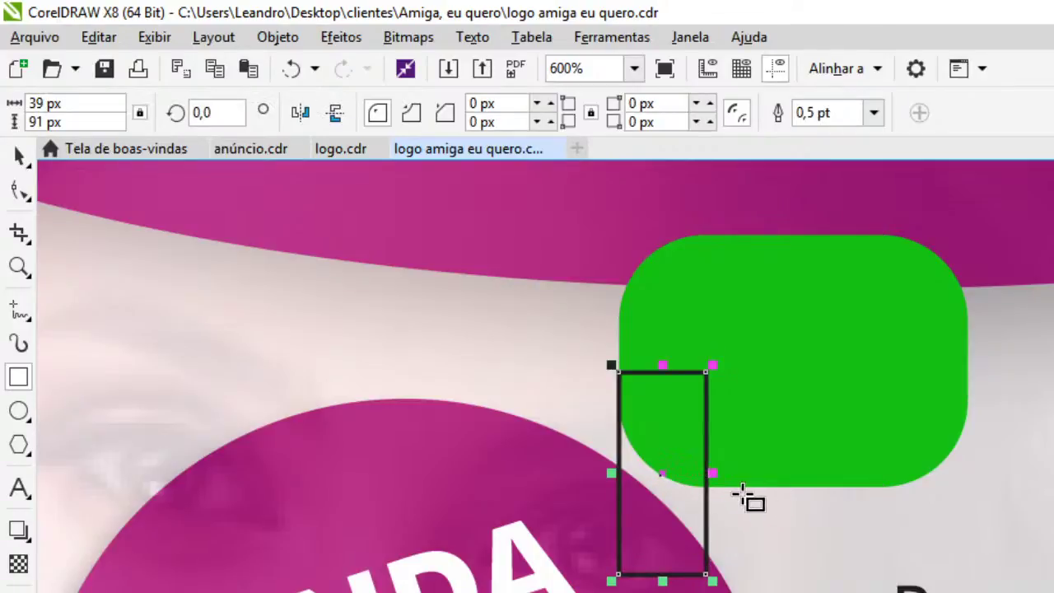
Draw a second rectangle under the green shape's lower-left corner, round its corners fully, and stretch it to about 86 by 76 px
drag(811, 487, 619, 592)
click(19, 190)
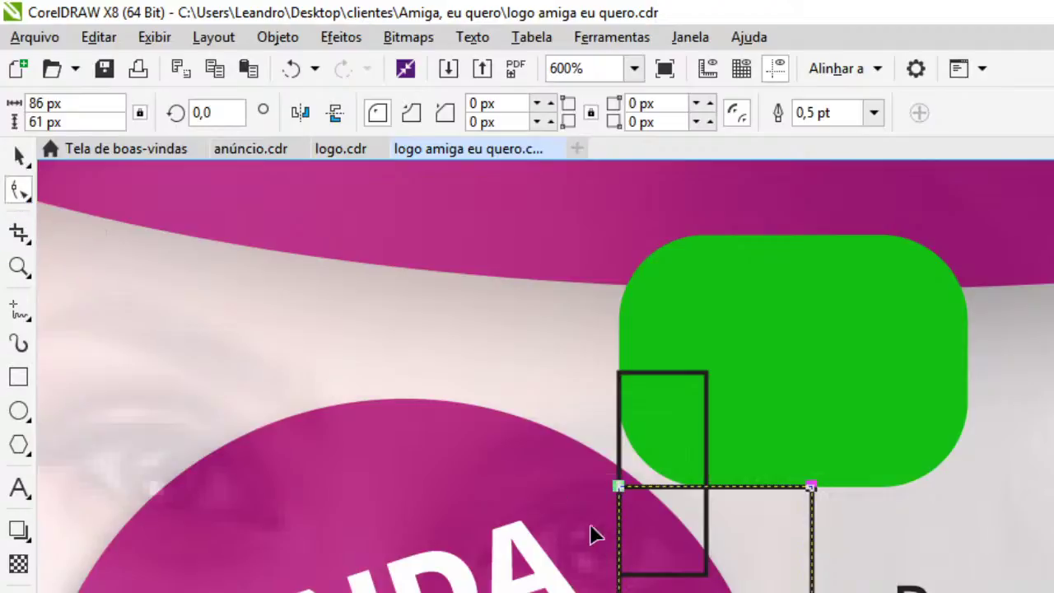
drag(618, 487, 713, 489)
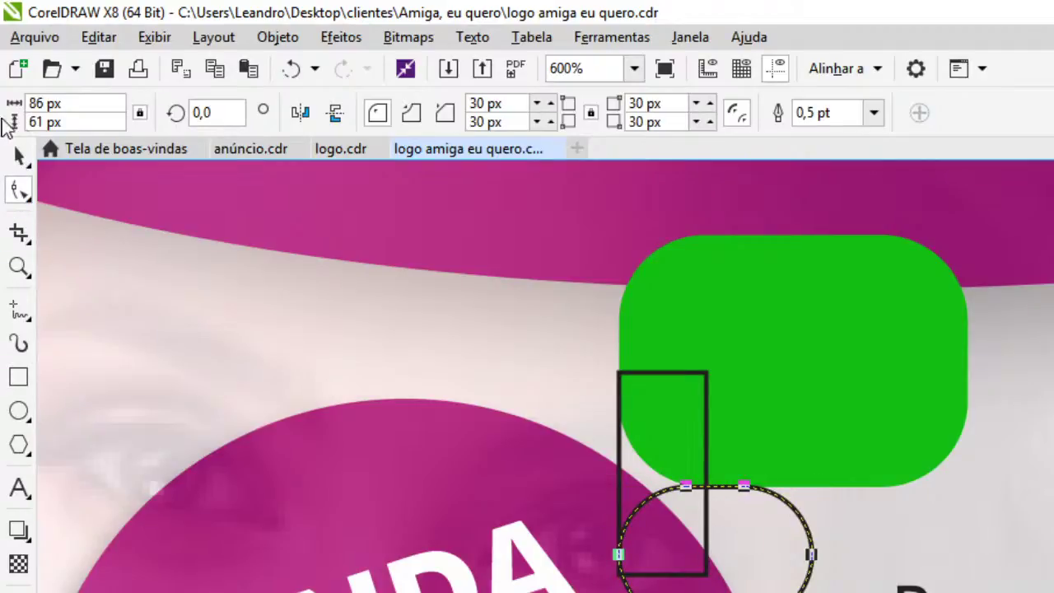
click(19, 156)
drag(714, 592, 714, 591)
Trim the narrow rectangle with the rounded outline to form a curved tail, and delete the rounded cutter
shift+click(692, 424)
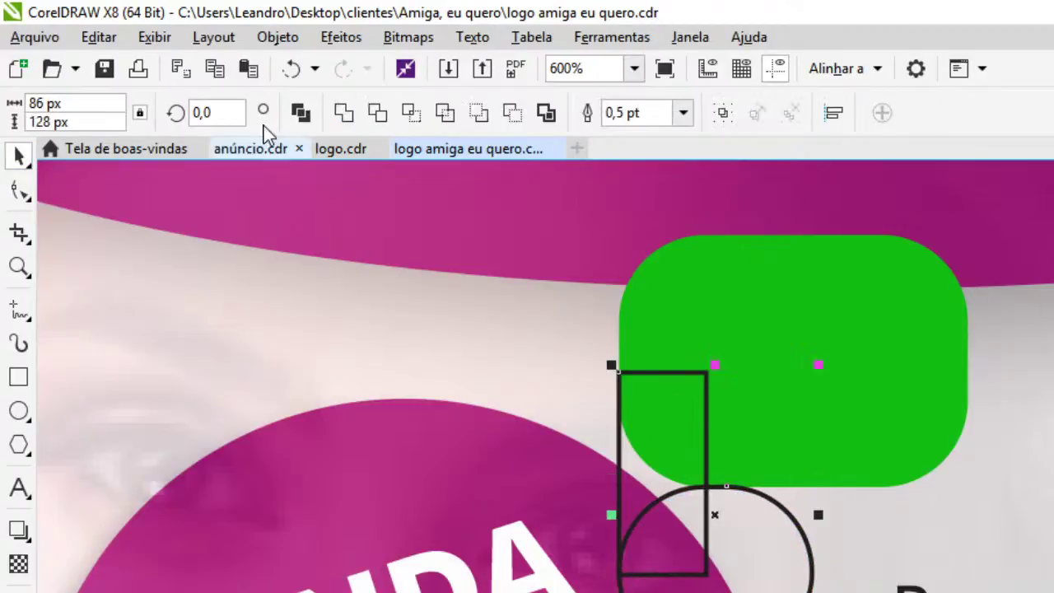
click(376, 110)
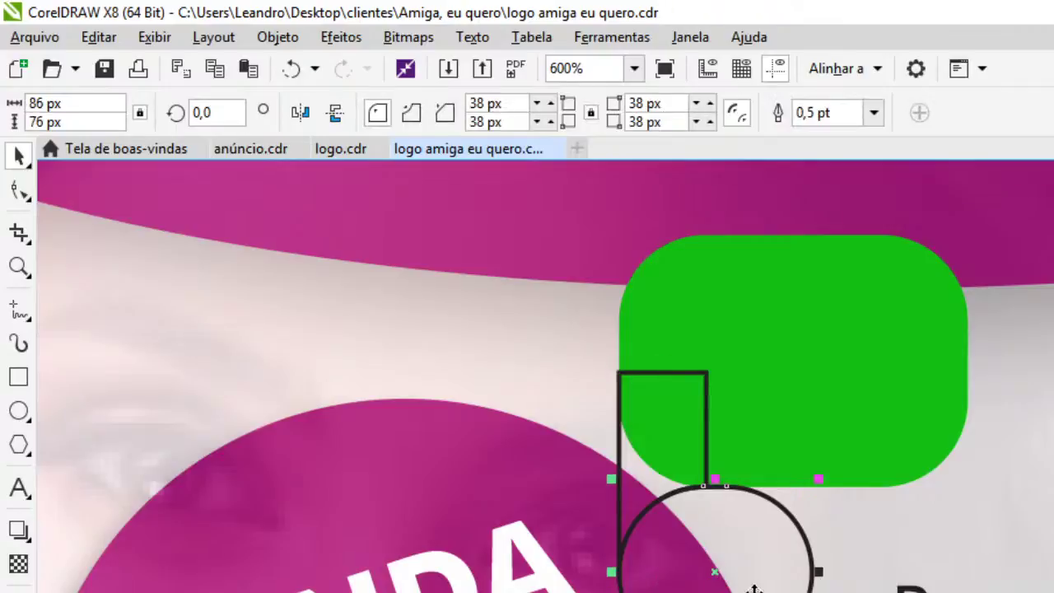
key(Delete)
click(812, 439)
click(473, 320)
Weld the curved tail to the green rounded rectangle to form a single speech bubble
click(630, 494)
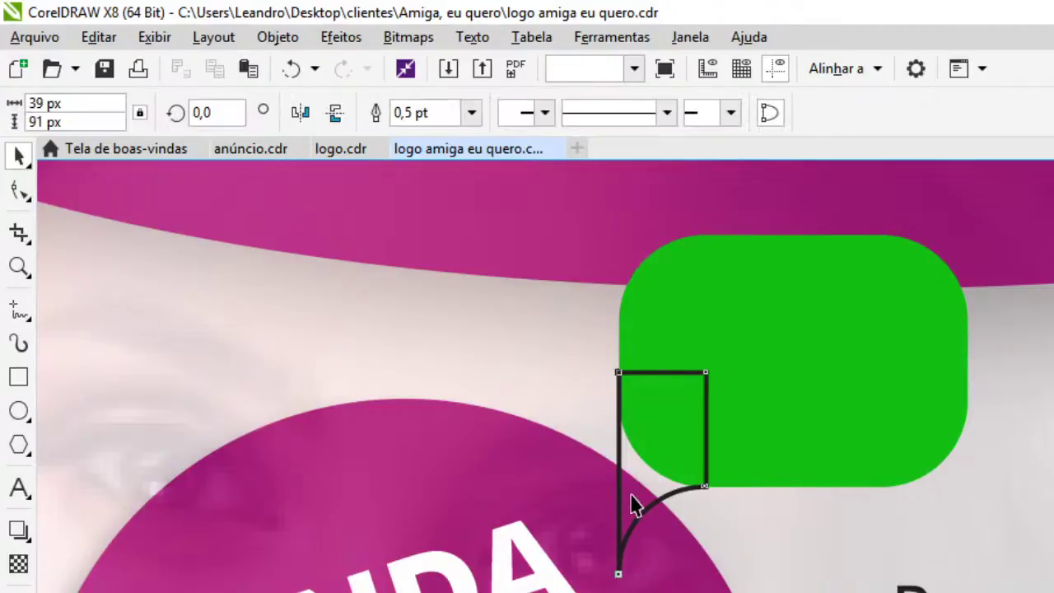
shift+click(694, 360)
click(349, 112)
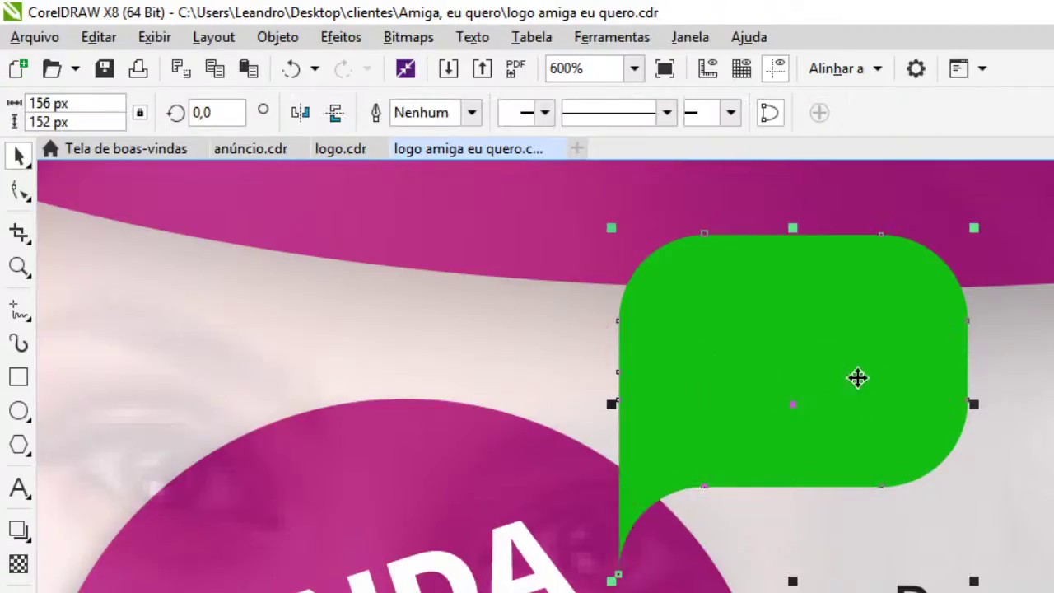
scroll(956, 404, down, 5)
scroll(959, 378, up, 5)
Enlarge the green speech bubble to about 169 by 164 px and rotate it about 7.7 degrees counterclockwise
click(851, 422)
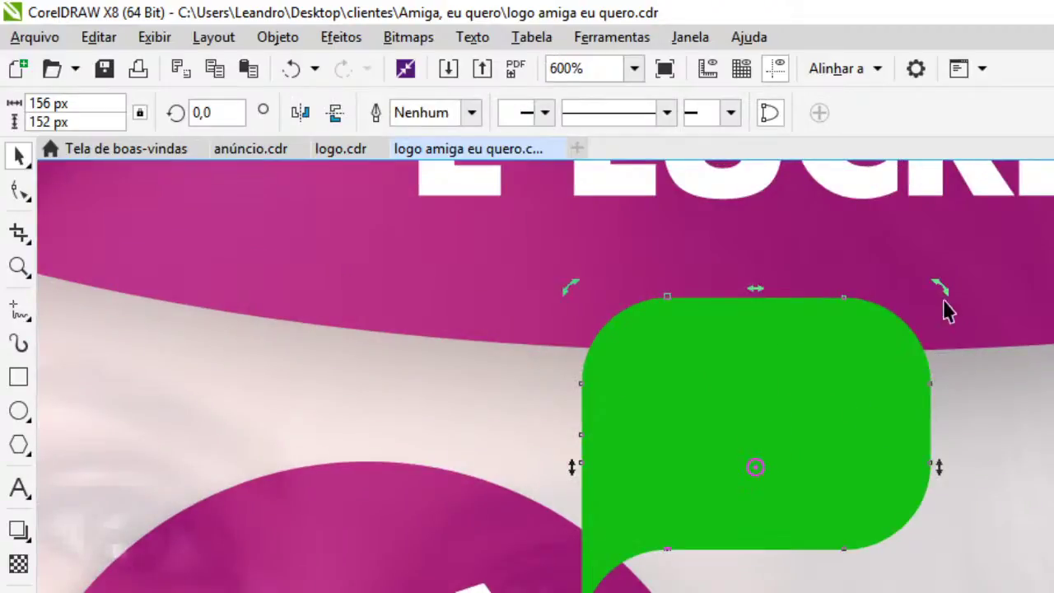
click(853, 387)
drag(936, 291, 951, 278)
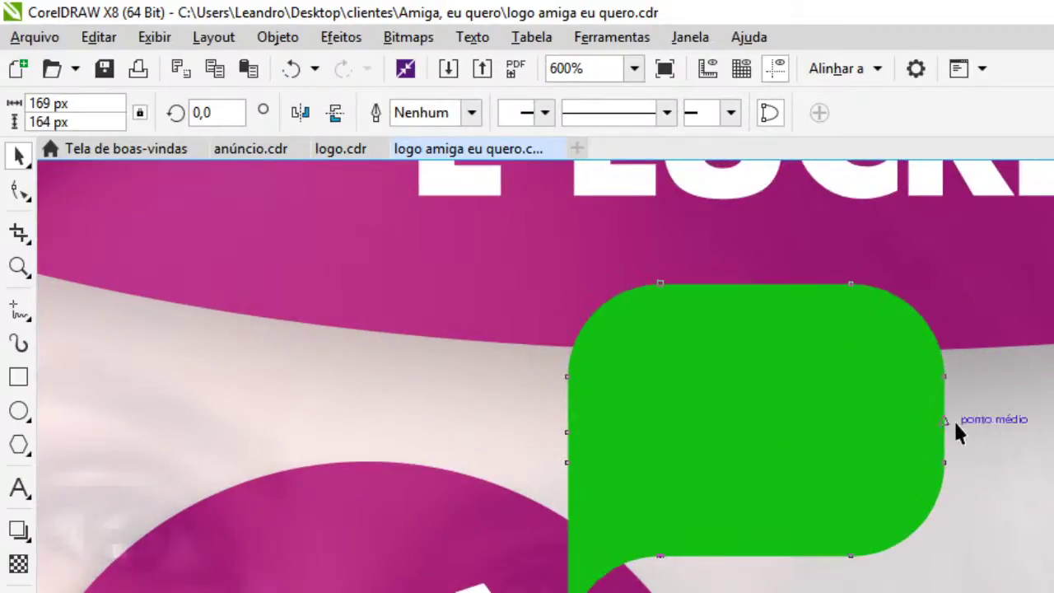
scroll(955, 433, down, 4)
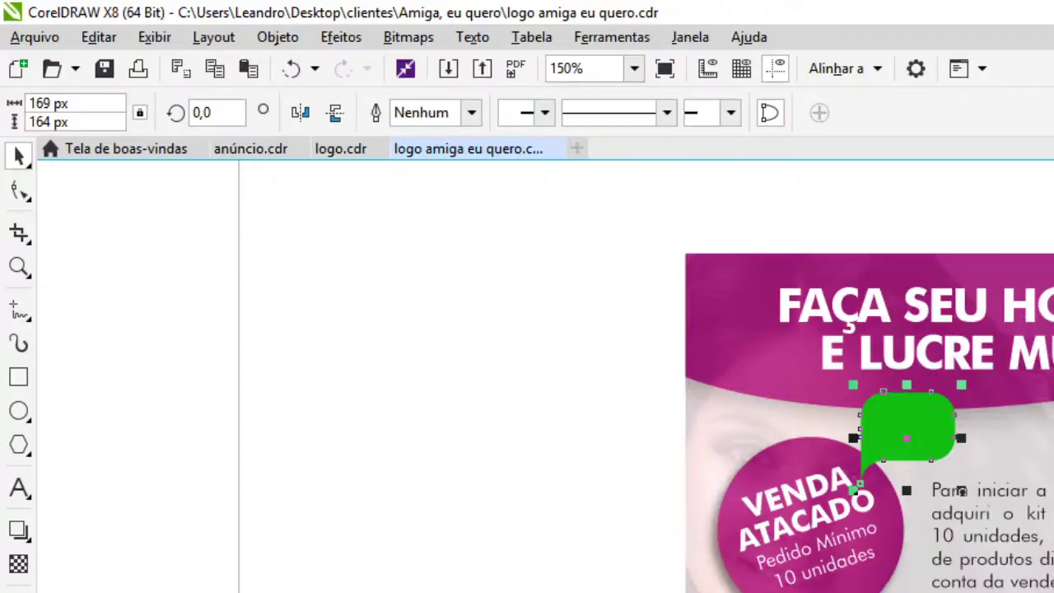
scroll(917, 548, up, 2)
click(828, 568)
drag(859, 504, 848, 485)
drag(823, 580, 819, 568)
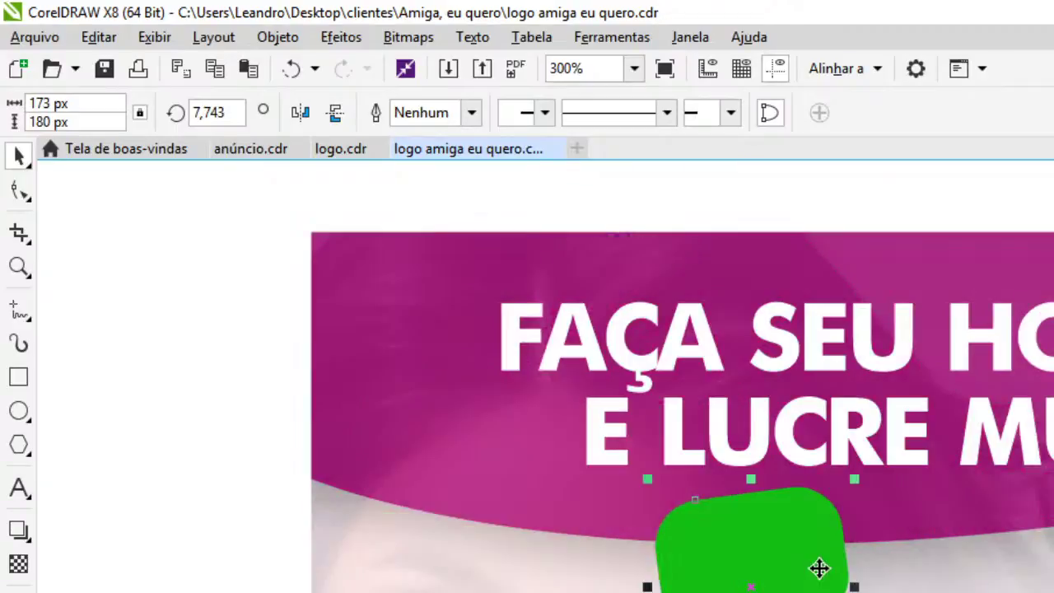
click(186, 494)
Draw an unfilled circle about 129 px across over the header's lower-left edge
click(23, 413)
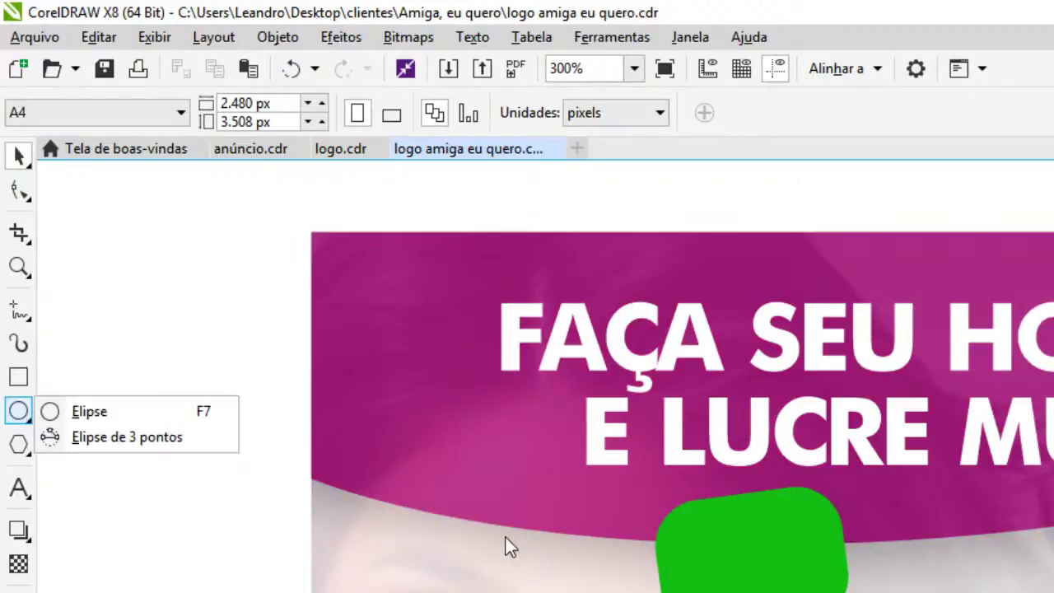
click(88, 411)
drag(433, 467, 543, 552)
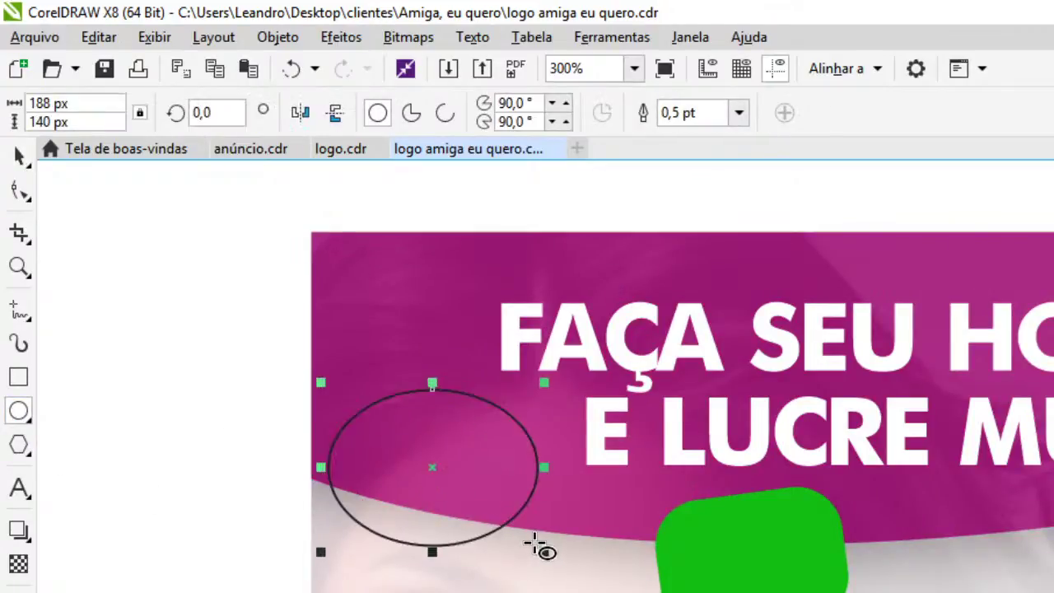
key(ctrl+z)
drag(421, 425, 561, 568)
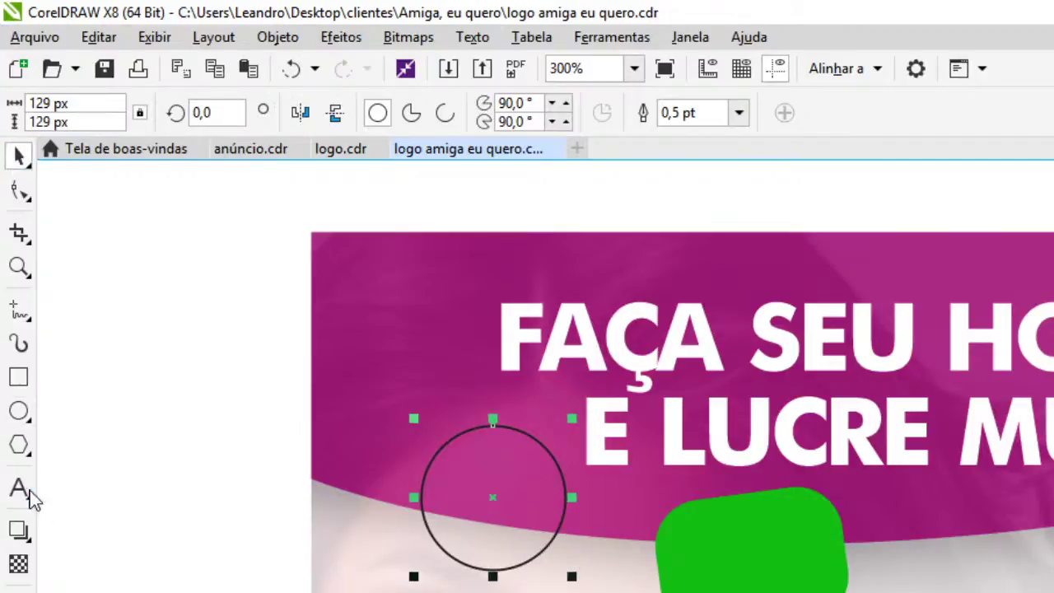
Add a "$" text object beside the ad and set it in bold Futura Md BT
click(18, 488)
click(122, 498)
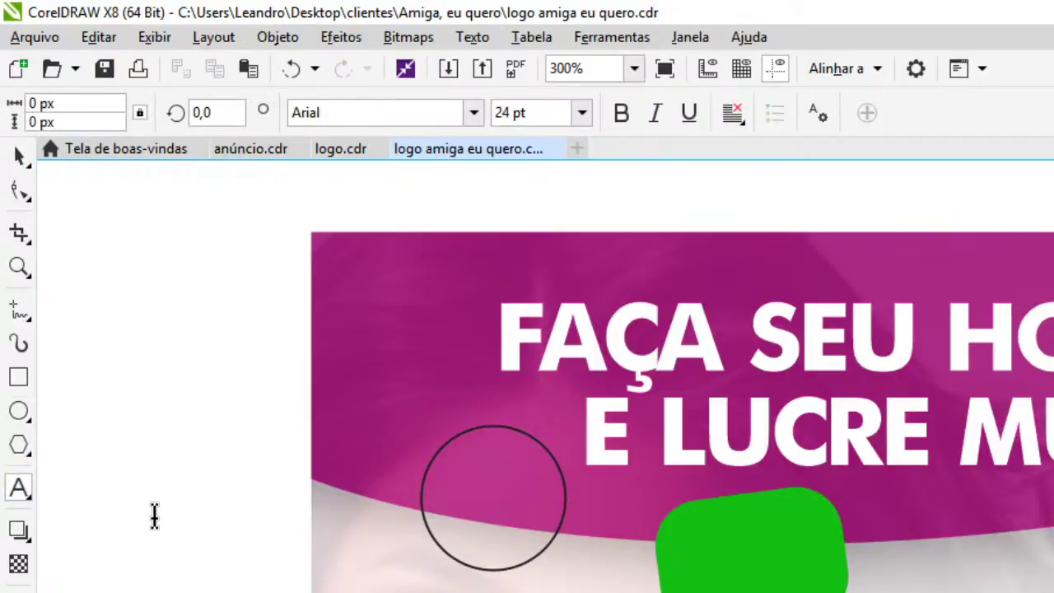
text($)
click(18, 155)
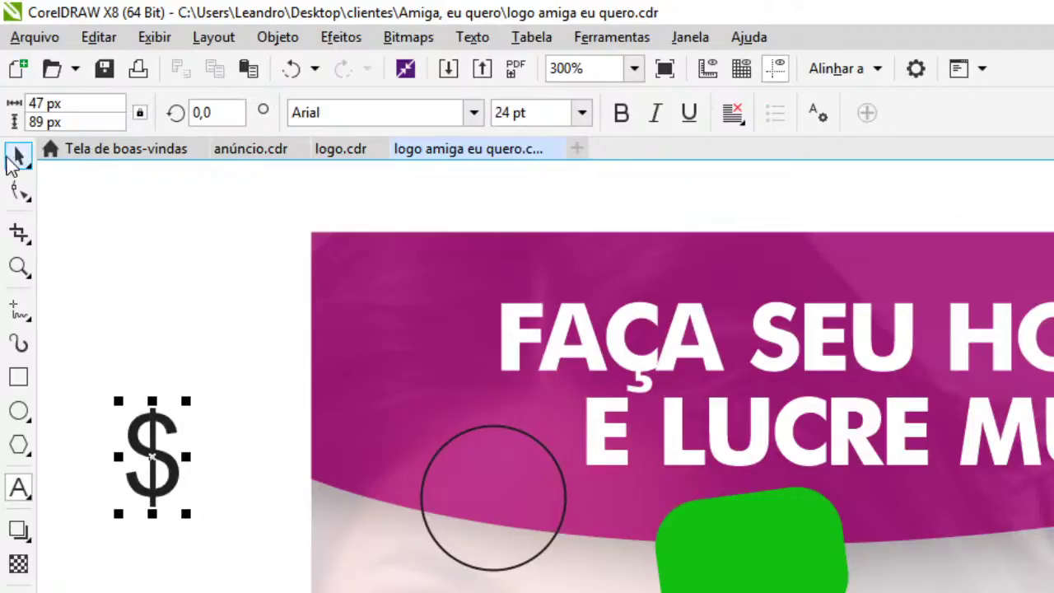
click(473, 112)
click(376, 181)
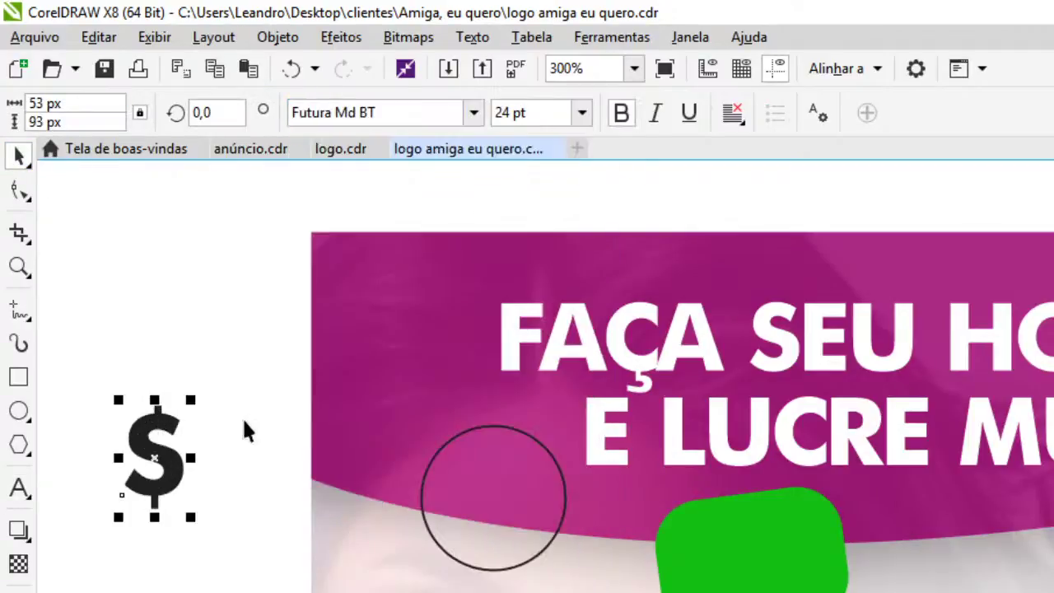
Place the "$" in the center of the circle and enlarge it to about 26.75 pt
drag(177, 481, 492, 536)
scroll(538, 478, up, 1)
drag(524, 405, 533, 395)
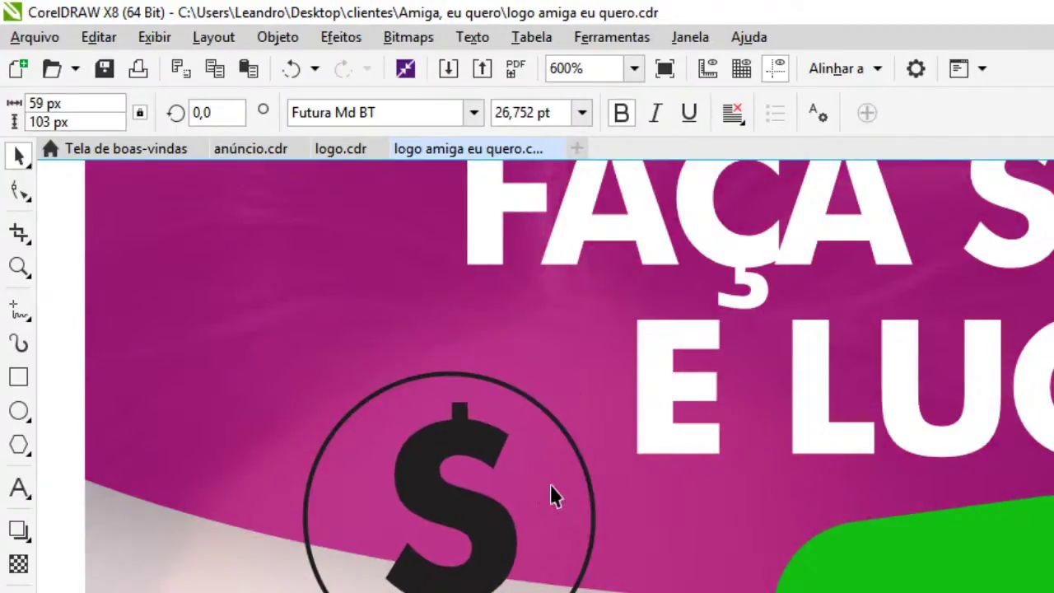
click(550, 483)
scroll(738, 450, down, 2)
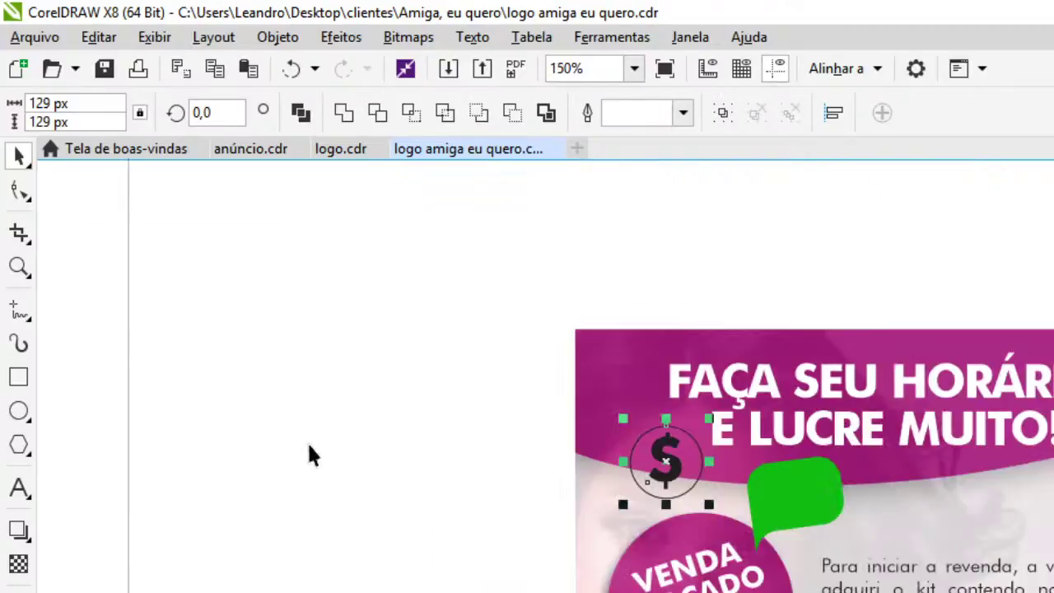
click(702, 487)
click(682, 471)
scroll(682, 471, up, 2)
click(677, 469)
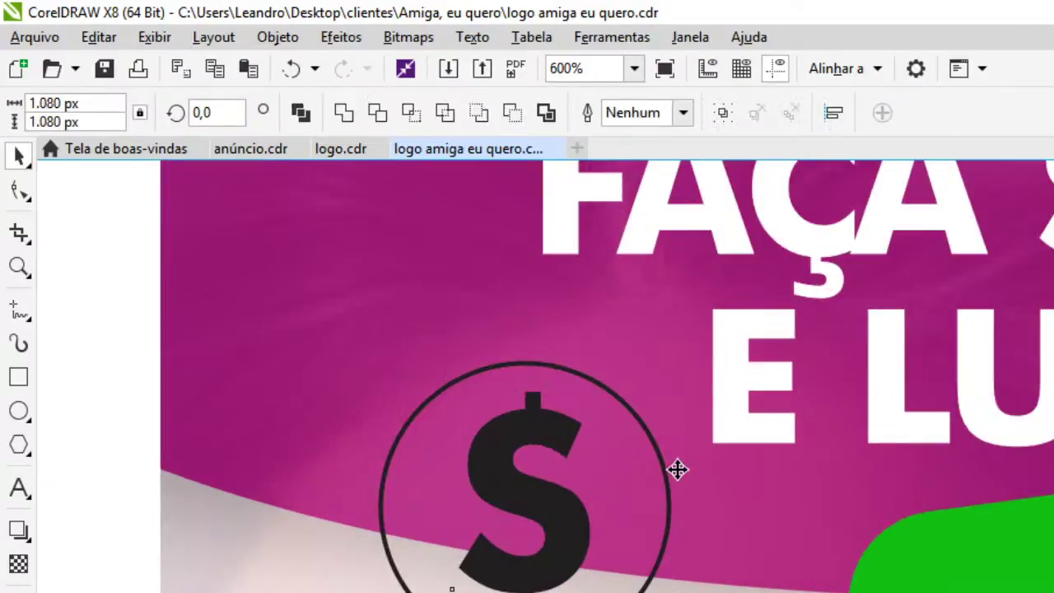
drag(593, 569, 585, 561)
key(ctrl+z)
Trim the "$" shape out of the circle and delete the original "$" text
click(564, 557)
shift+click(649, 511)
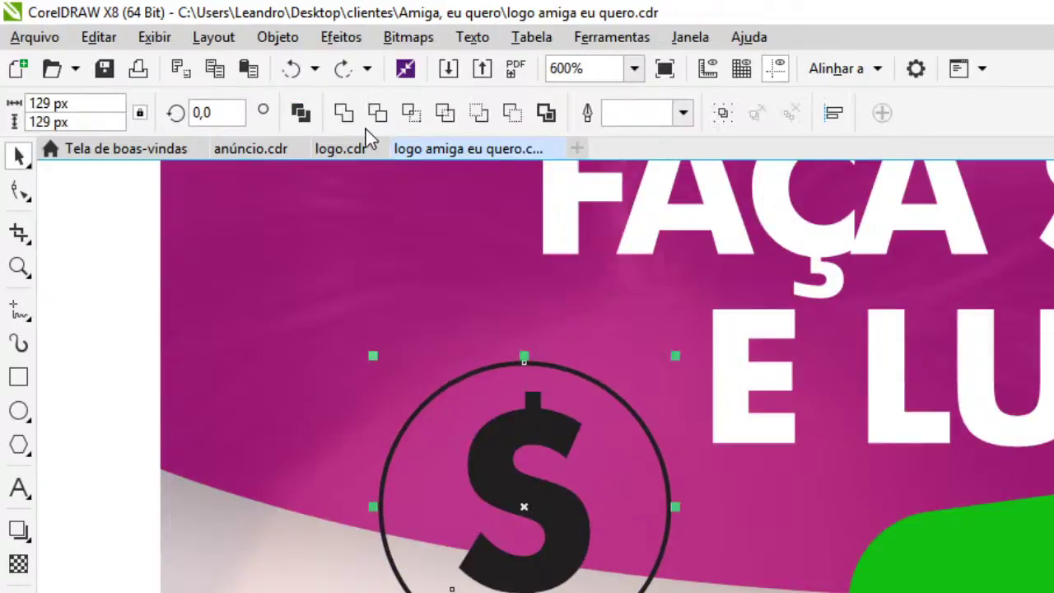
click(377, 113)
click(104, 363)
click(567, 535)
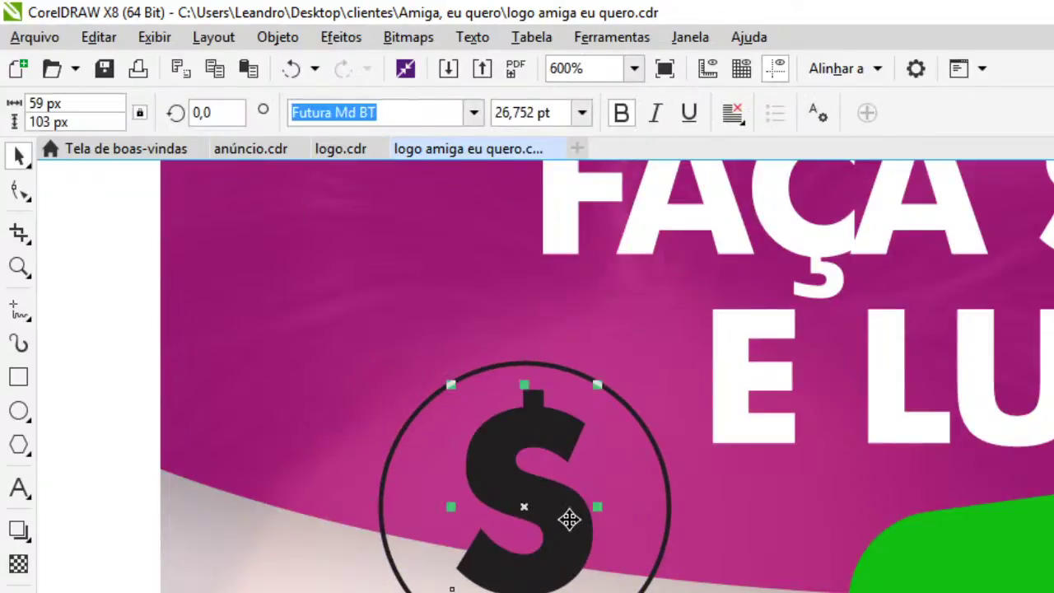
key(Delete)
Give the cut-out dollar circle a white fill and no outline, shrink it, and center it on the green speech bubble
click(668, 477)
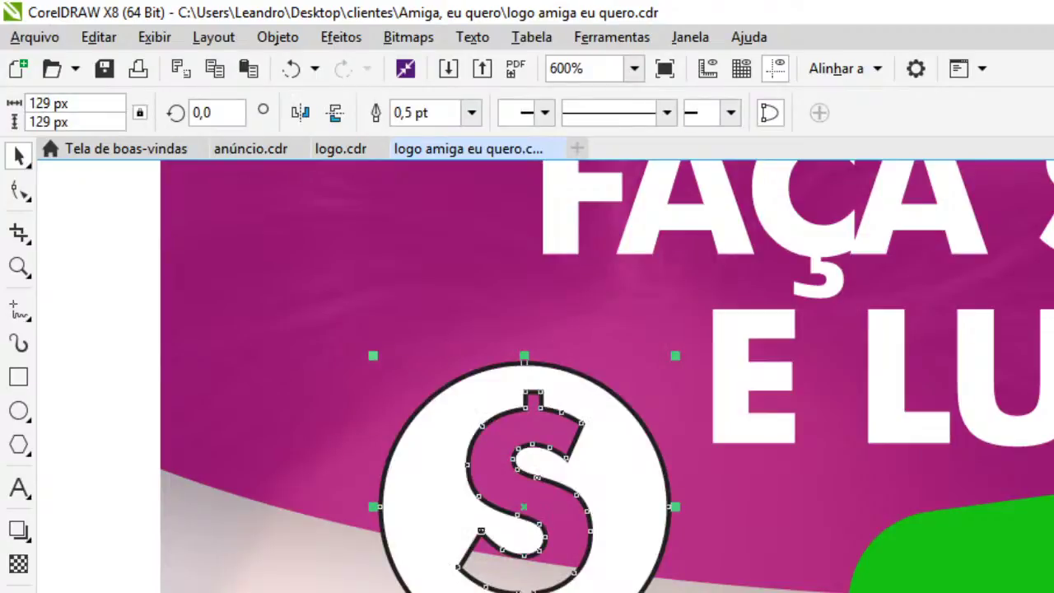
drag(675, 355, 611, 499)
shift+click(1015, 588)
key(c)
key(e)
key(Escape)
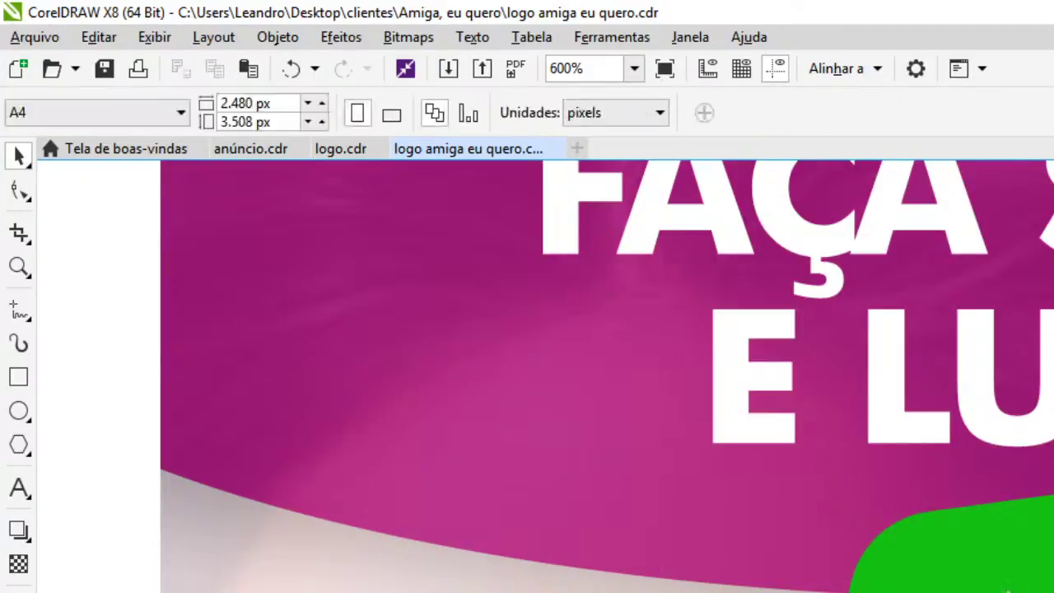
Scale the white dollar circle to about 94 px across inside the speech bubble and tilt it to match the bubble's angle
click(1038, 589)
drag(1050, 588, 999, 563)
scroll(1050, 502, down, 2)
scroll(1049, 506, up, 1)
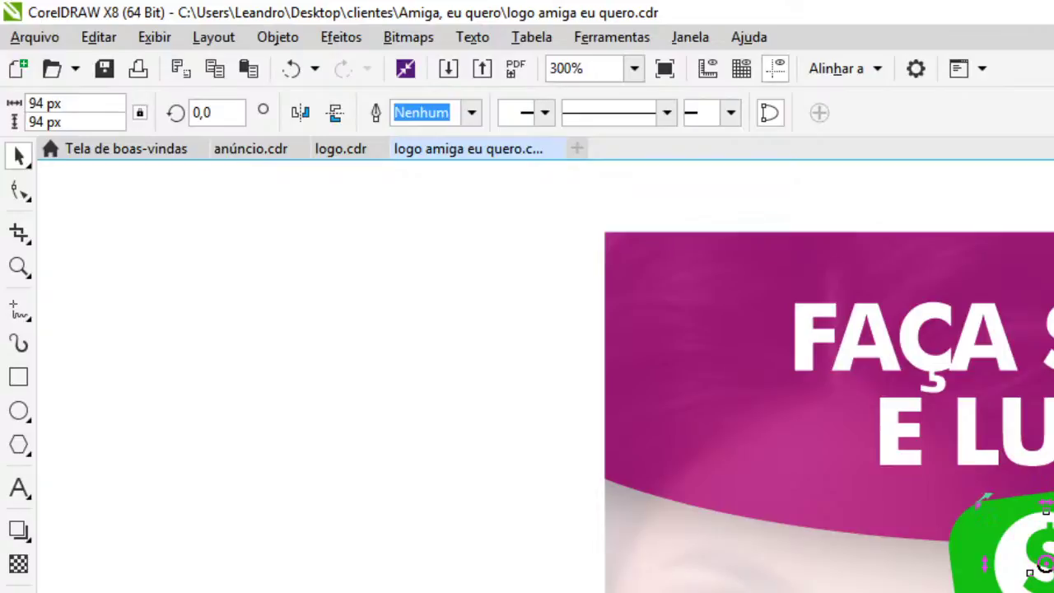
drag(1053, 504, 1046, 498)
click(495, 405)
scroll(896, 345, down, 1)
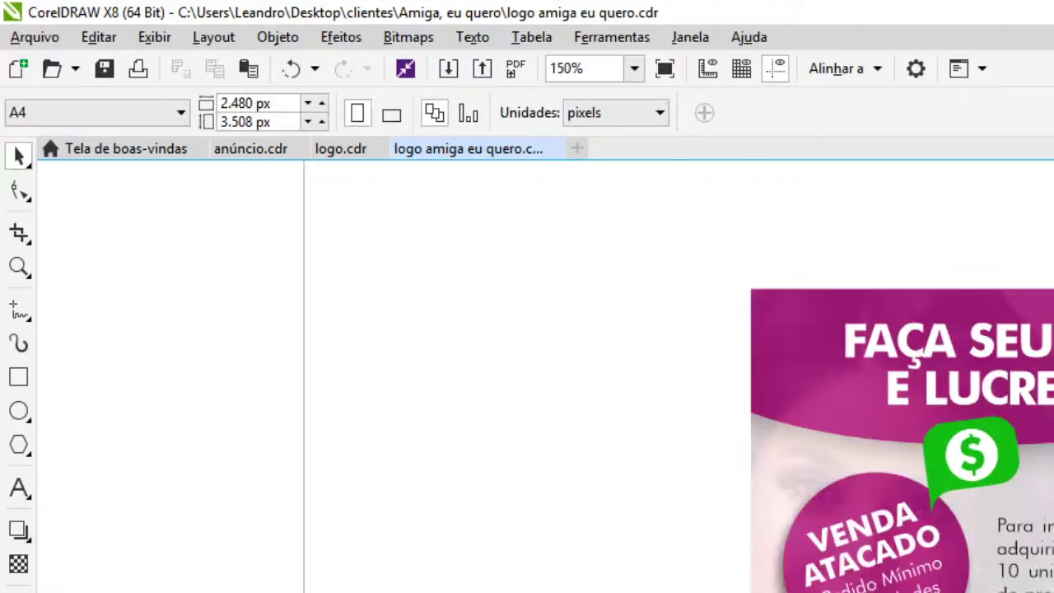
Duplicate the green speech bubble together with its dollar circle onto the left part of the header
scroll(895, 382, up, 1)
click(1014, 514)
shift+click(972, 502)
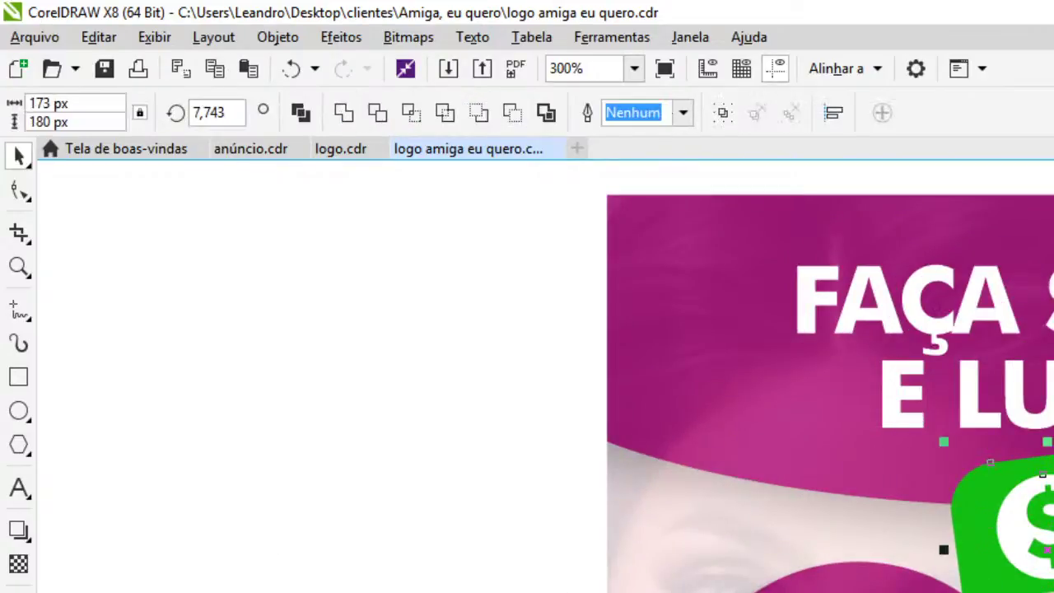
drag(988, 511, 760, 343)
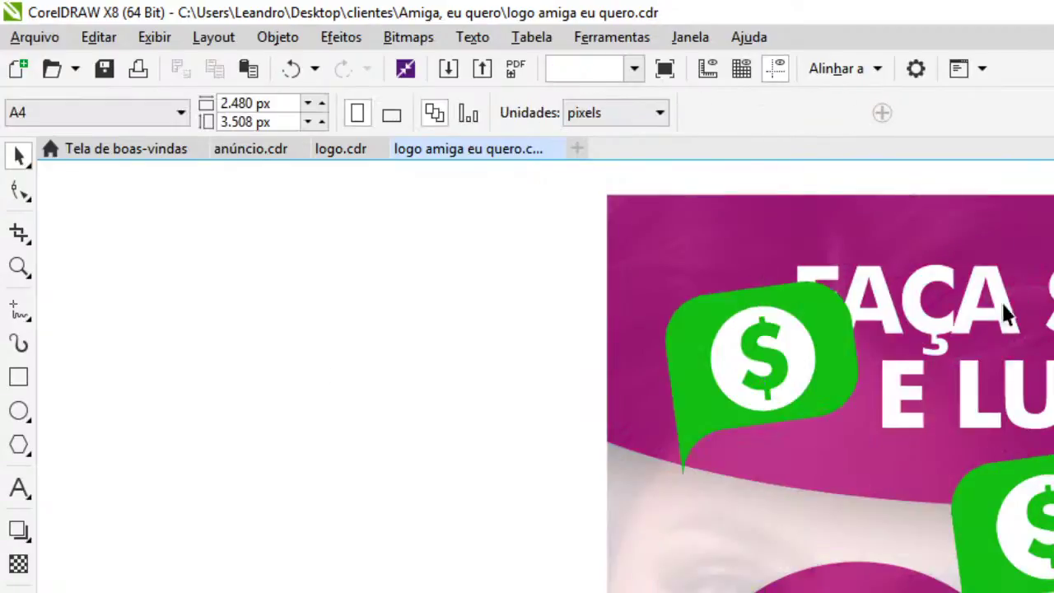
Set the rotation of the copied speech bubble and dollar circle to 0 degrees
click(800, 363)
click(831, 364)
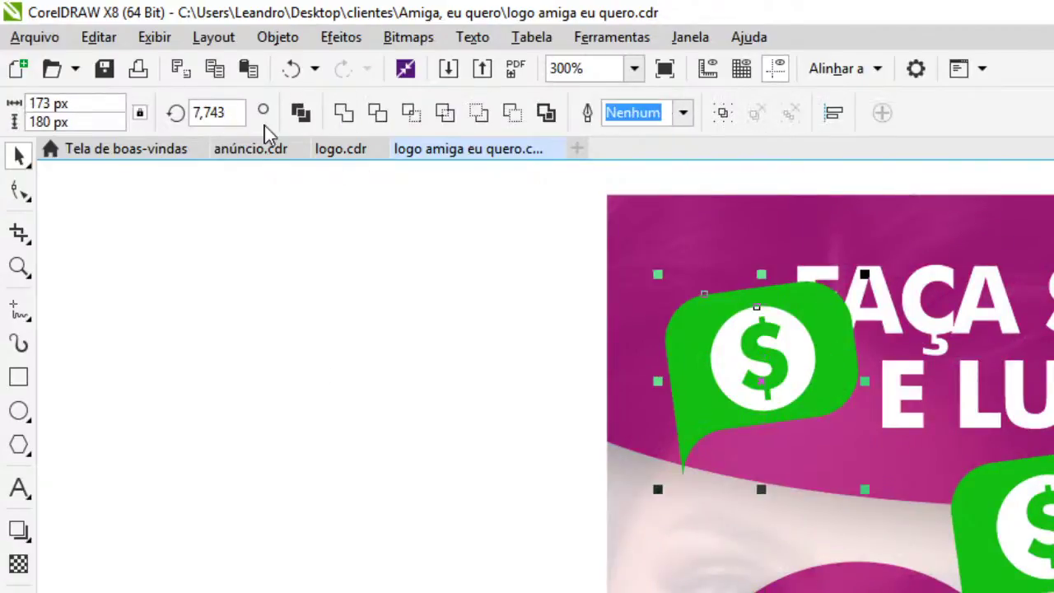
click(207, 112)
text(0)
key(Return)
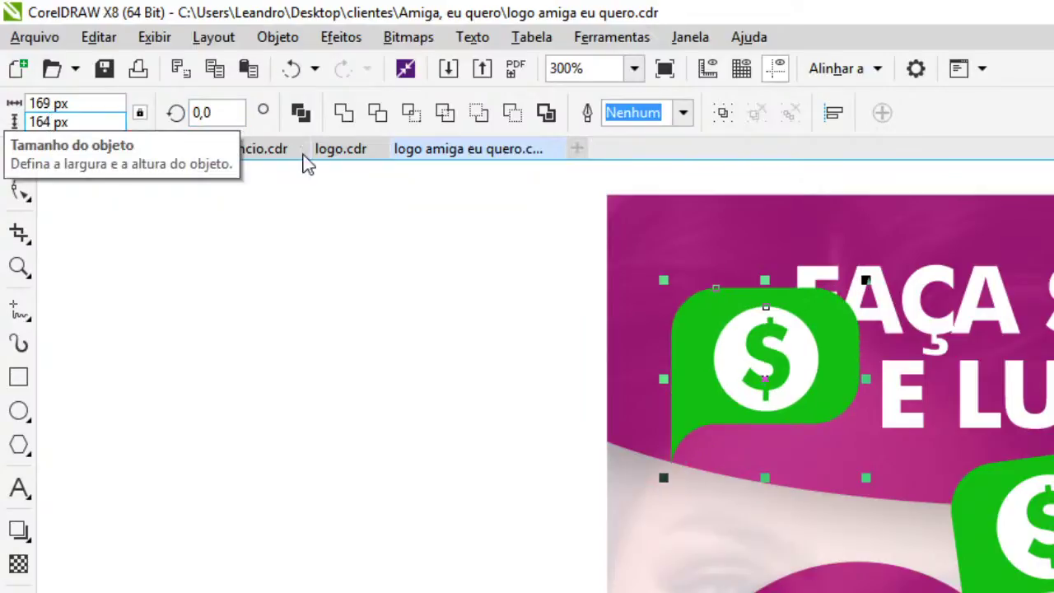
Mirror the copied green speech bubble horizontally without flipping its dollar circle, and select both objects together
click(413, 505)
click(700, 333)
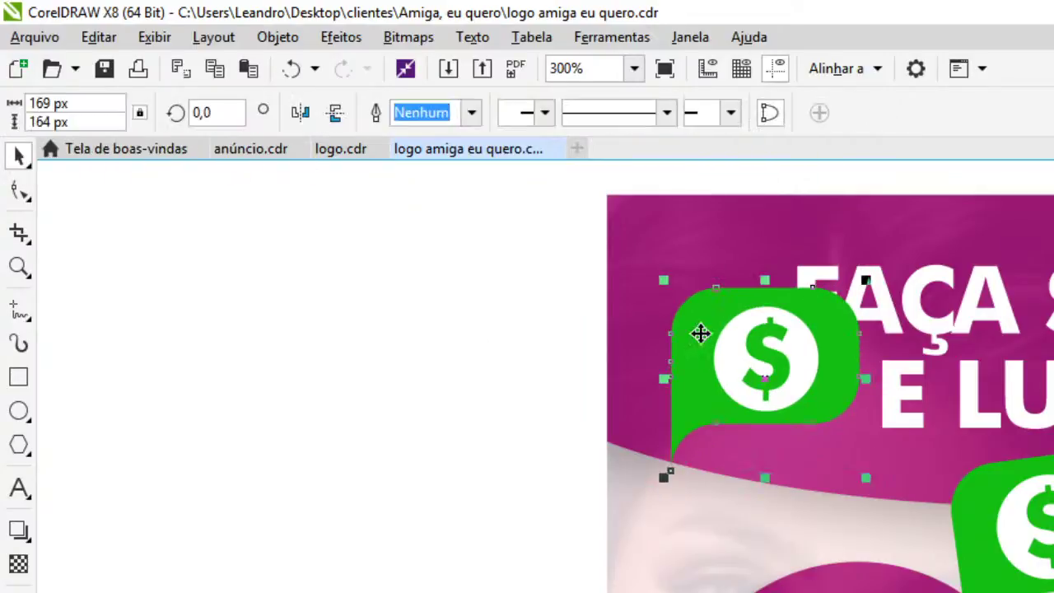
click(302, 115)
key(Escape)
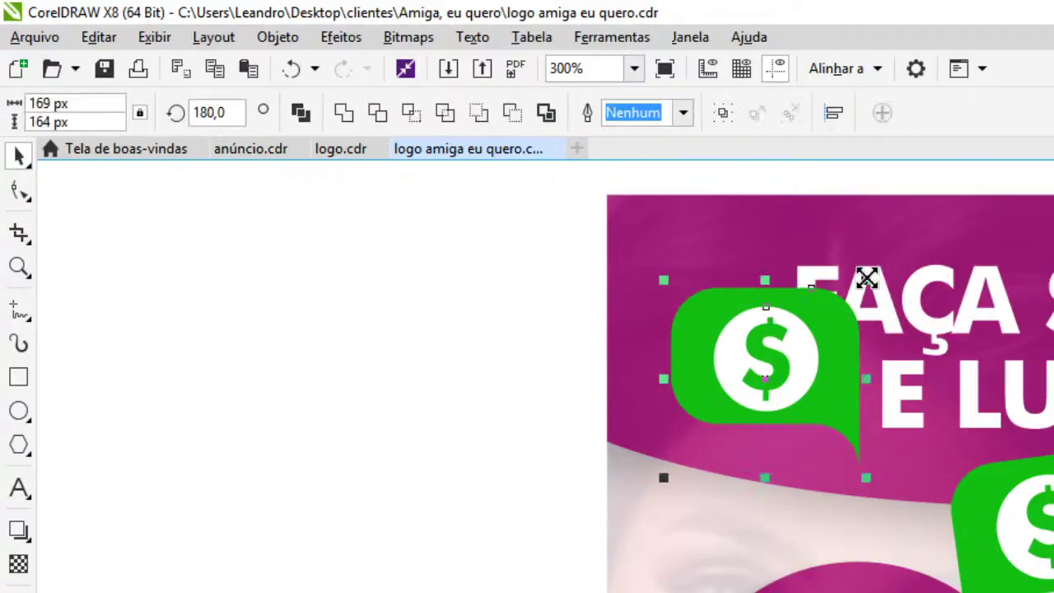
Scale the mirrored speech bubble with its dollar circle to about 126 px wide and rotate them to about 192.2°
drag(865, 280, 848, 301)
scroll(650, 374, down, 2)
scroll(736, 354, up, 2)
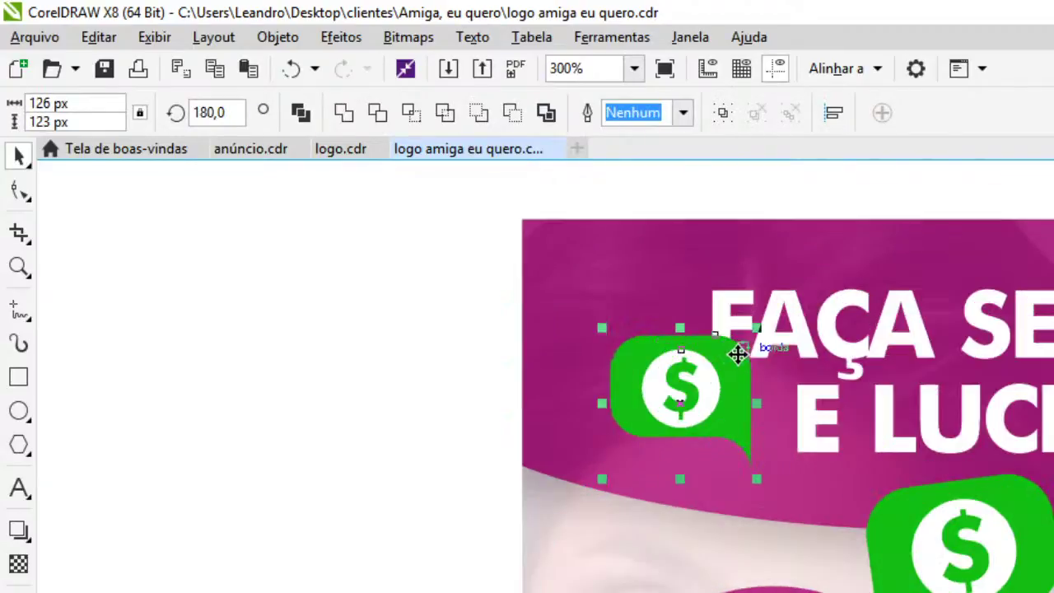
click(736, 353)
drag(757, 322, 757, 497)
key(ctrl+z)
click(745, 385)
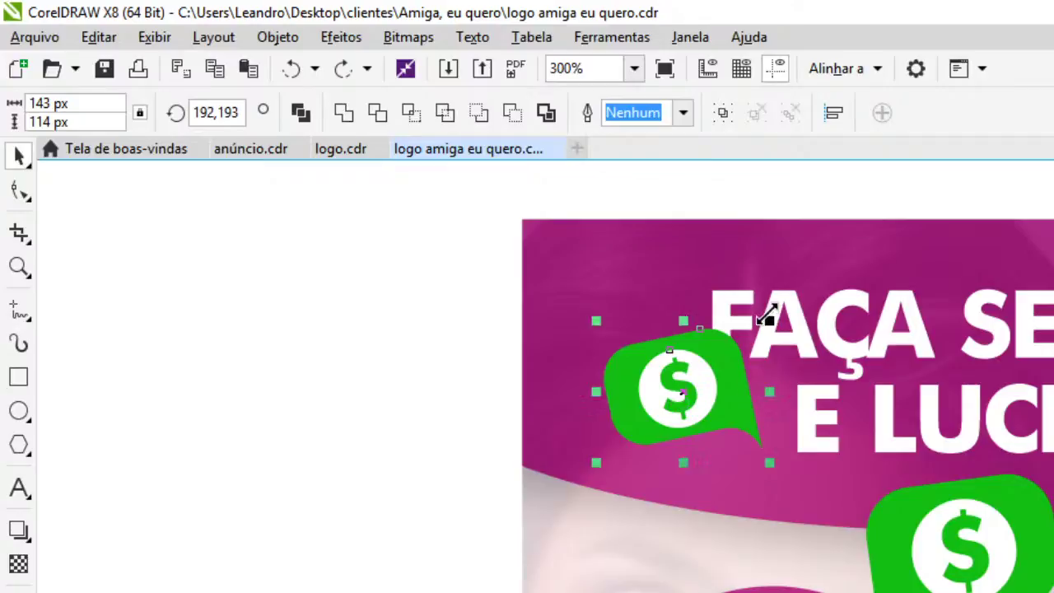
Shrink the tilted speech bubble to about 120 × 96 px and place it on the upper edge of the VENDA ATACADO circle
drag(772, 319, 741, 340)
drag(699, 399, 774, 590)
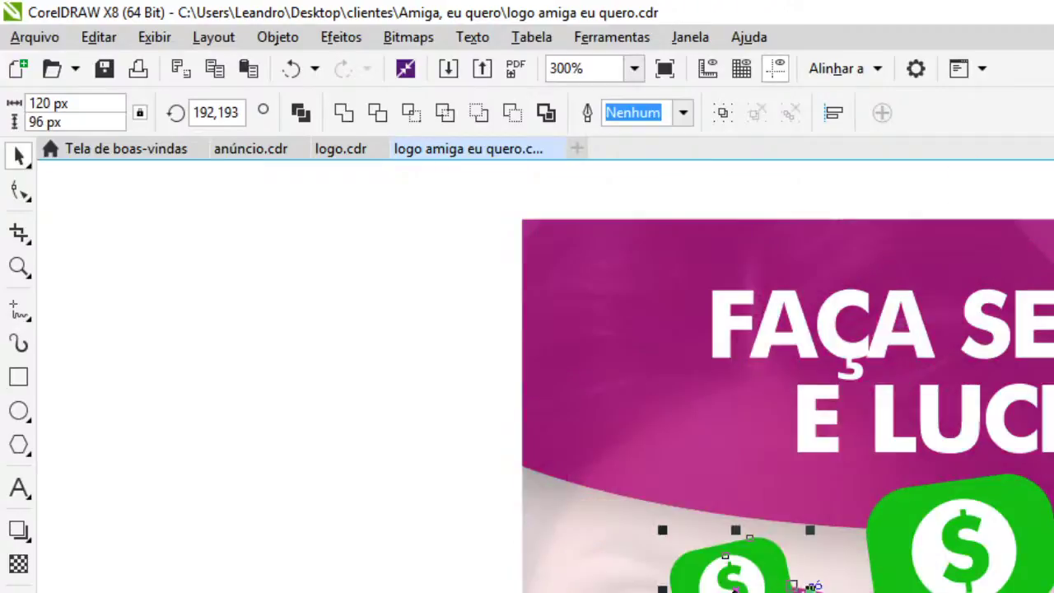
click(356, 485)
scroll(621, 449, down, 2)
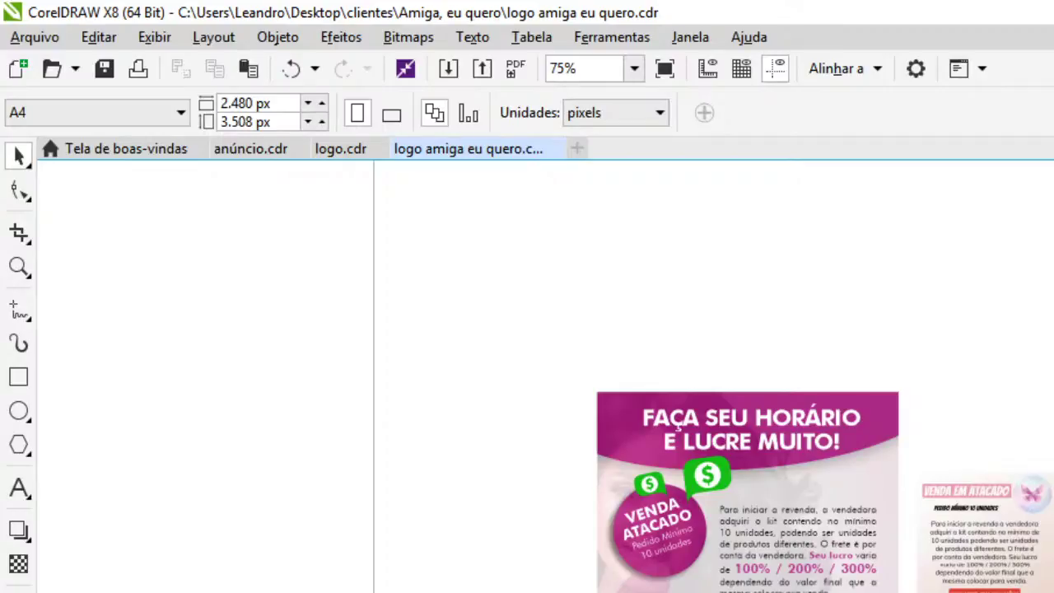
scroll(676, 423, up, 1)
scroll(826, 580, down, 1)
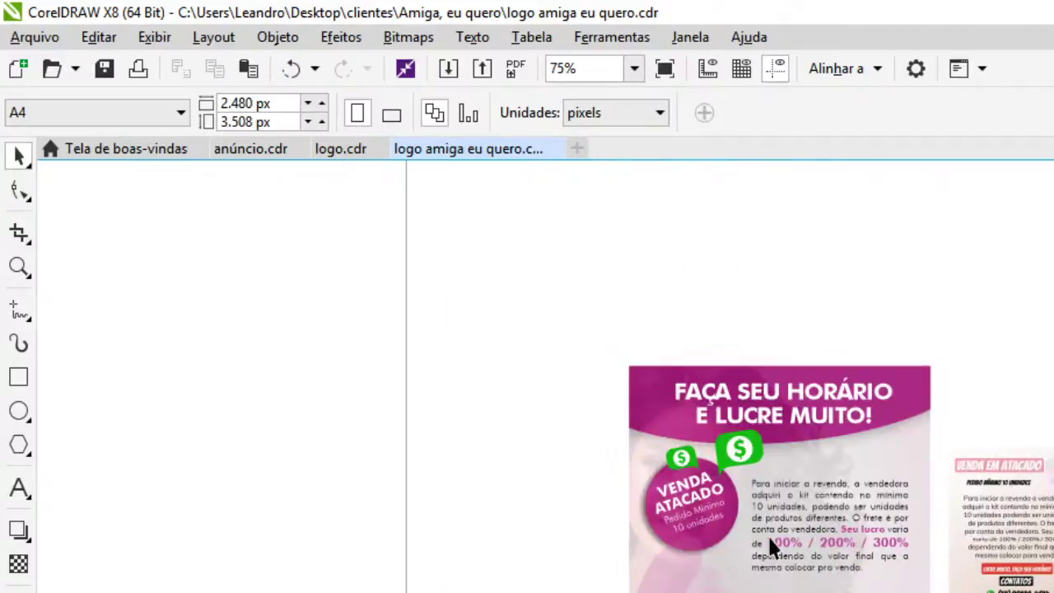
Enlarge the contact details and logo group at the bottom of the ad to about 848 × 146 px
click(709, 400)
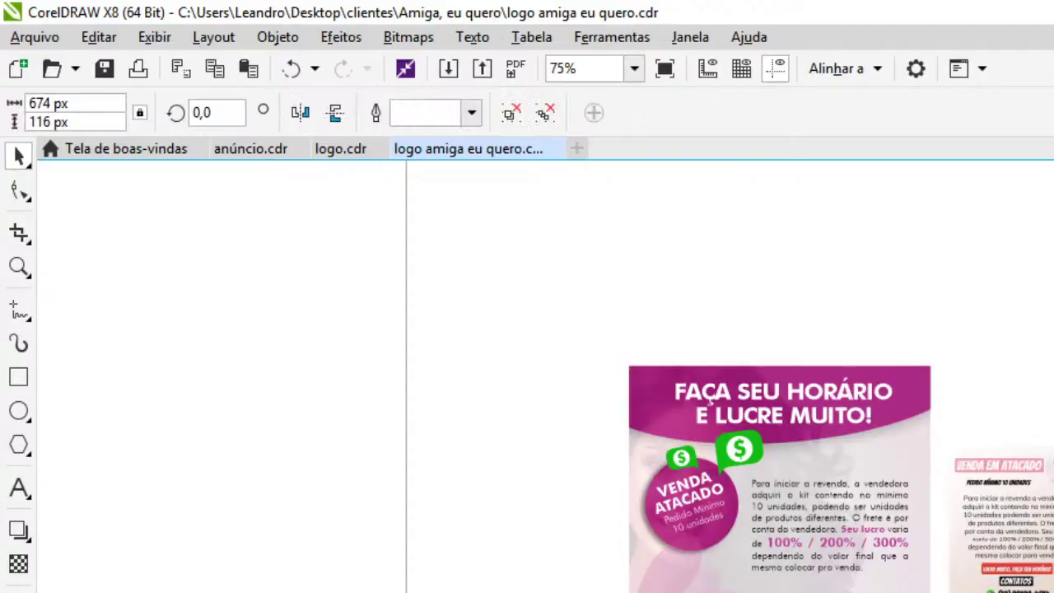
scroll(777, 592, up, 1)
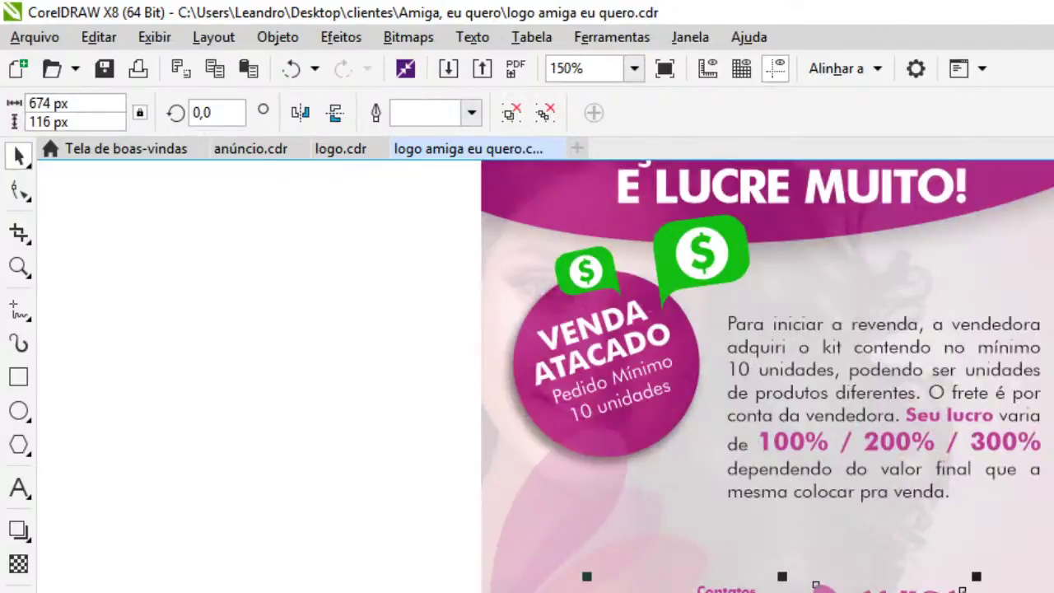
drag(962, 592, 1011, 592)
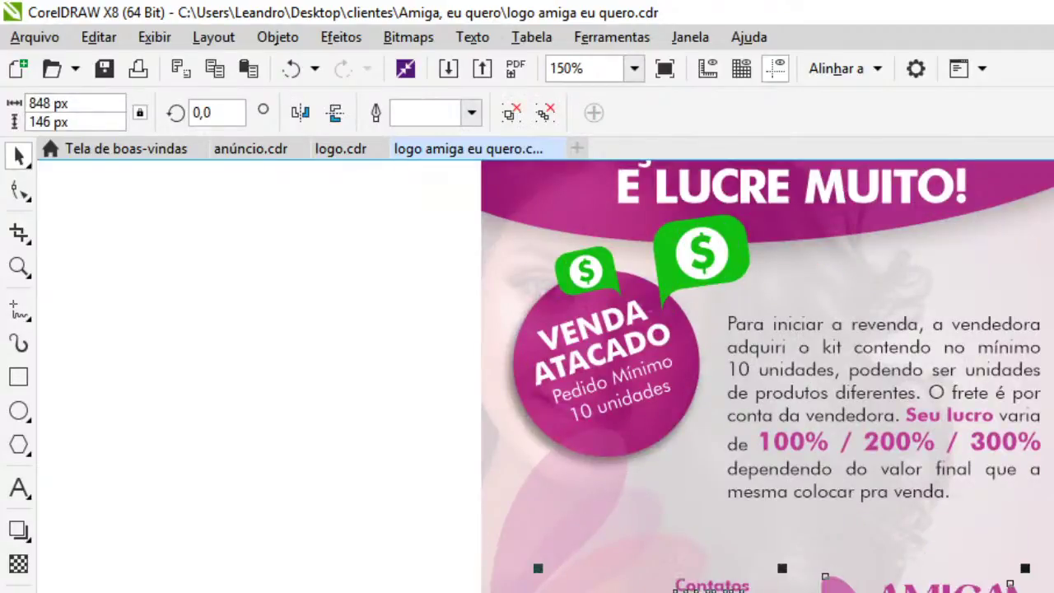
key(Escape)
Enlarge the resale description paragraph toward its lower-left corner to about 581 × 345 px
click(821, 439)
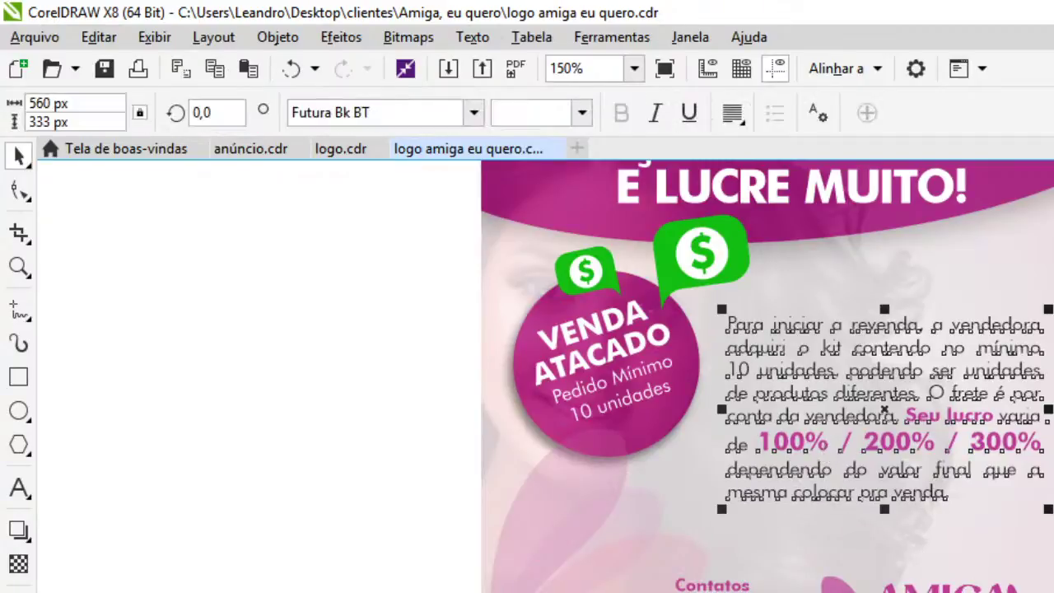
key(Escape)
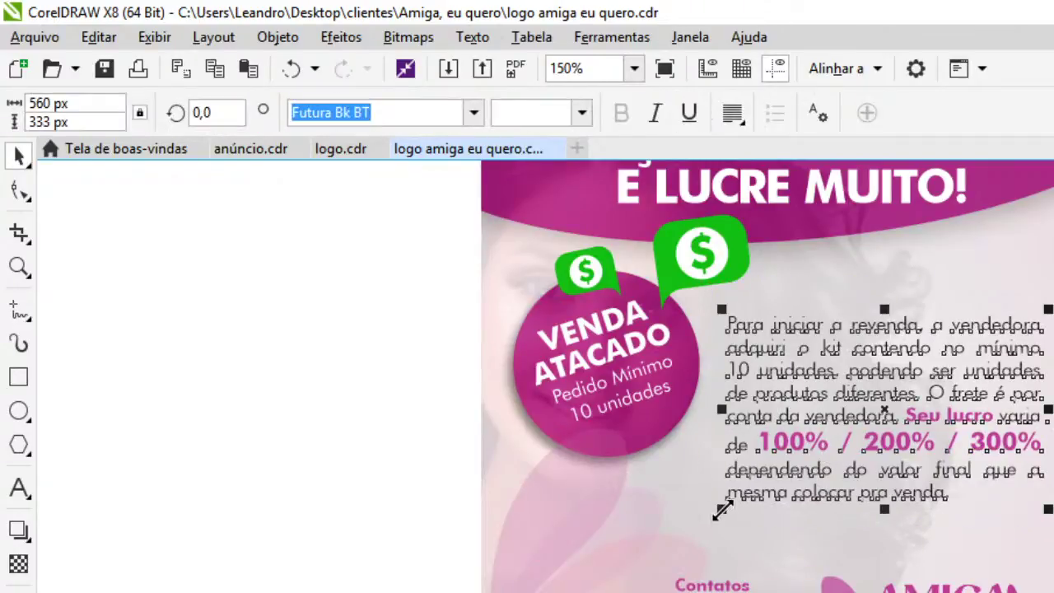
drag(723, 511, 712, 539)
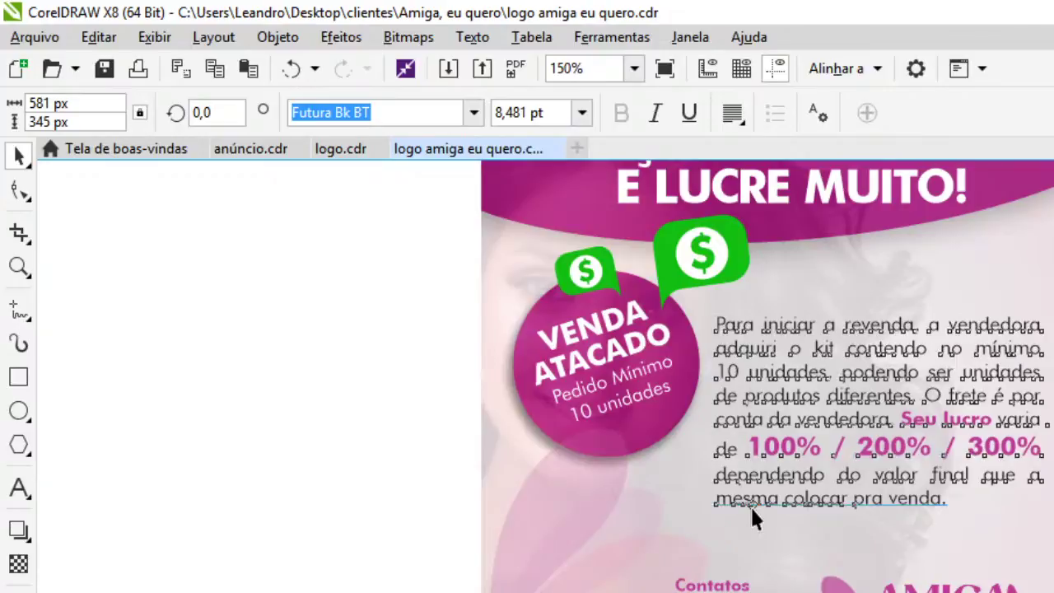
Try nudging the VENDA ATACADO text together with both green speech bubbles around the magenta circle
drag(462, 215, 789, 517)
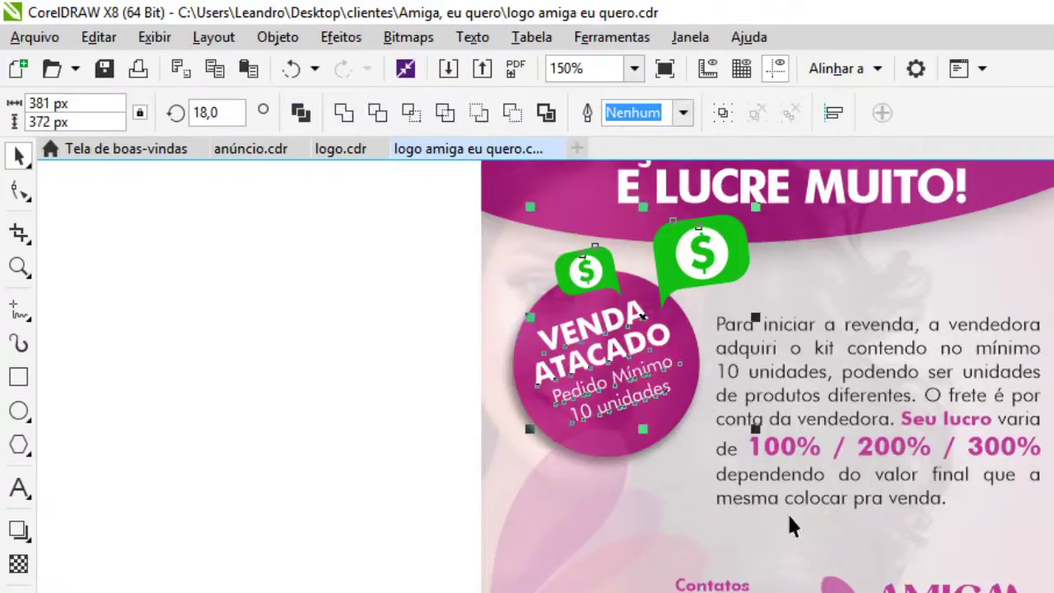
key(Left)
key(Down)
key(Right)
key(Up)
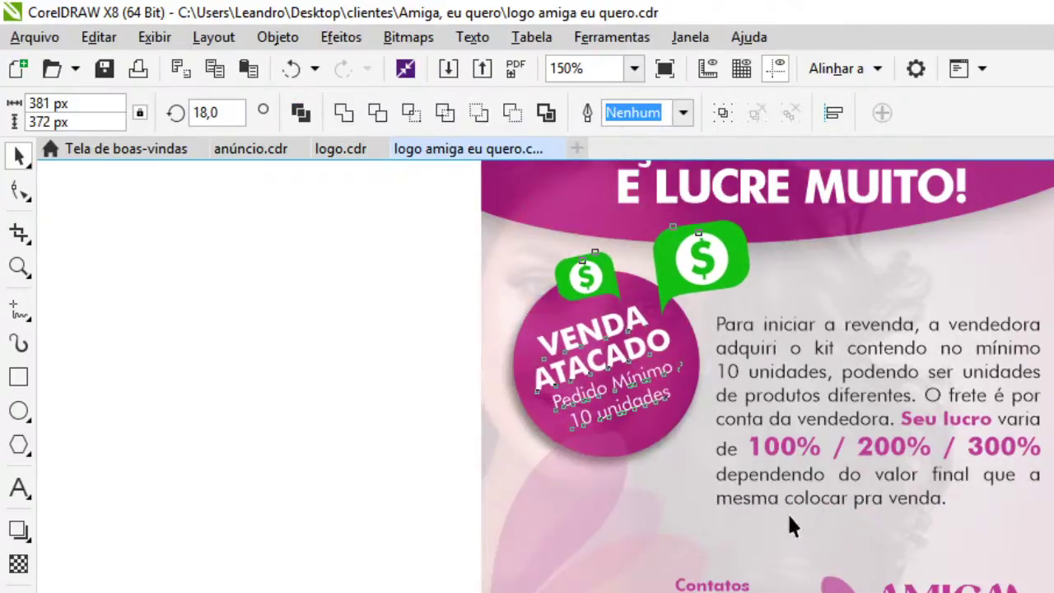
key(Escape)
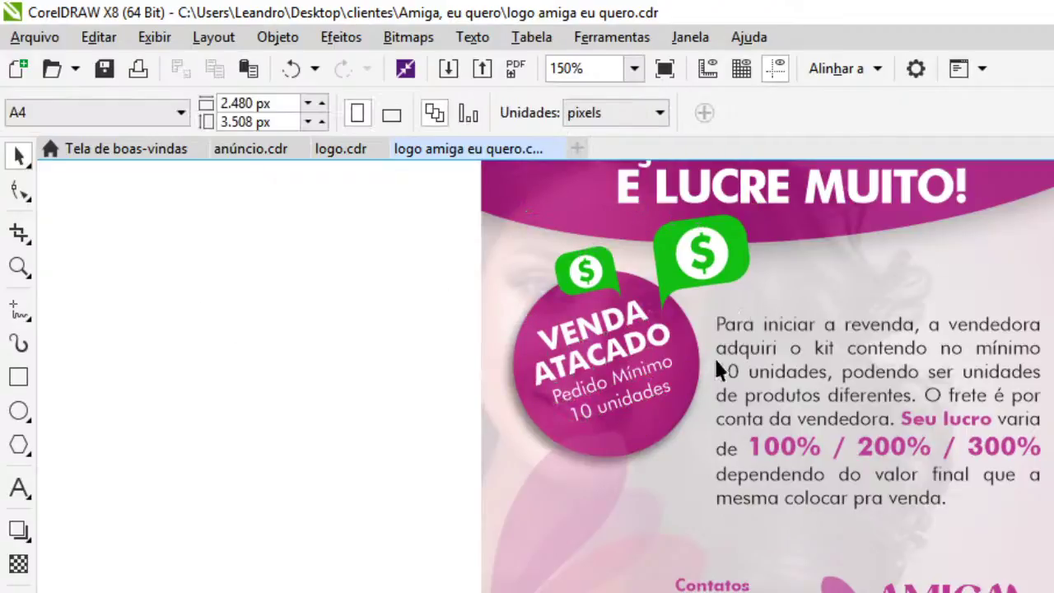
drag(257, 203, 801, 498)
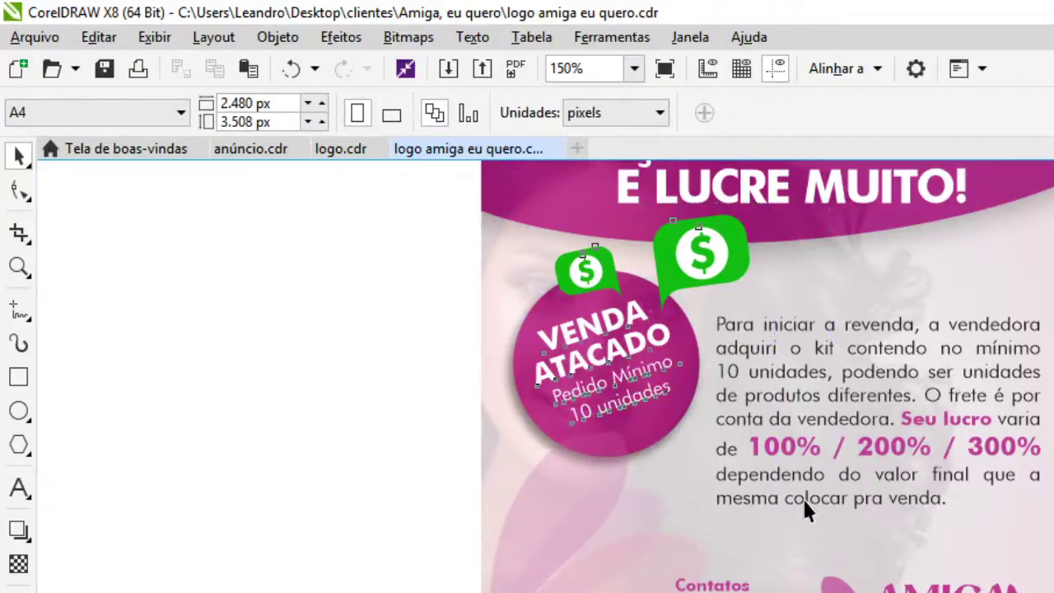
Open the ad square's clipped contents for editing and duplicate the woman photo
click(824, 283)
key(Delete)
click(830, 284)
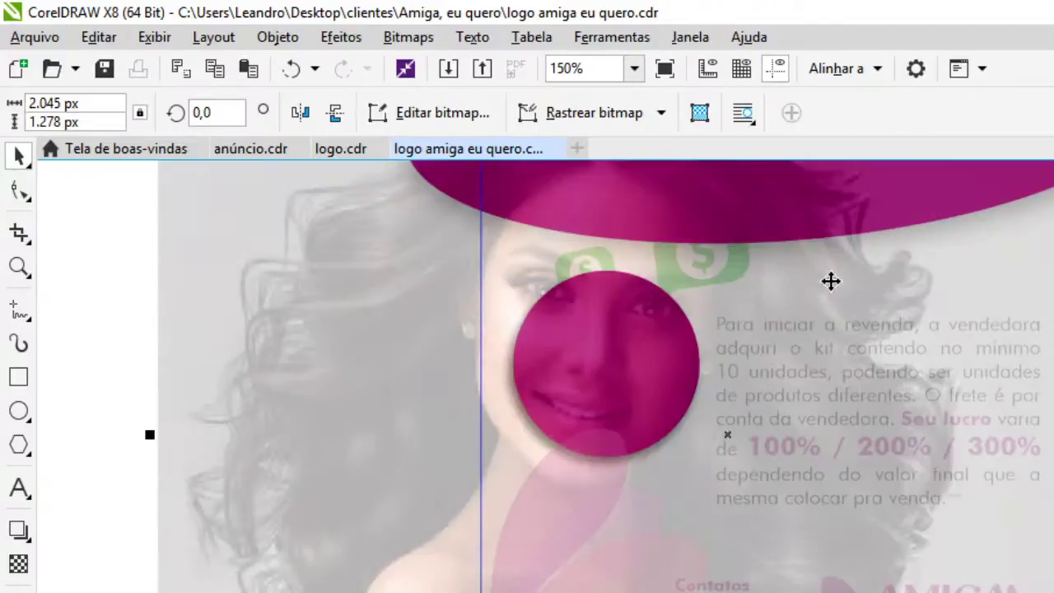
Try to PowerClip the duplicated woman photo into the magenta circle
right_click(829, 281)
click(842, 139)
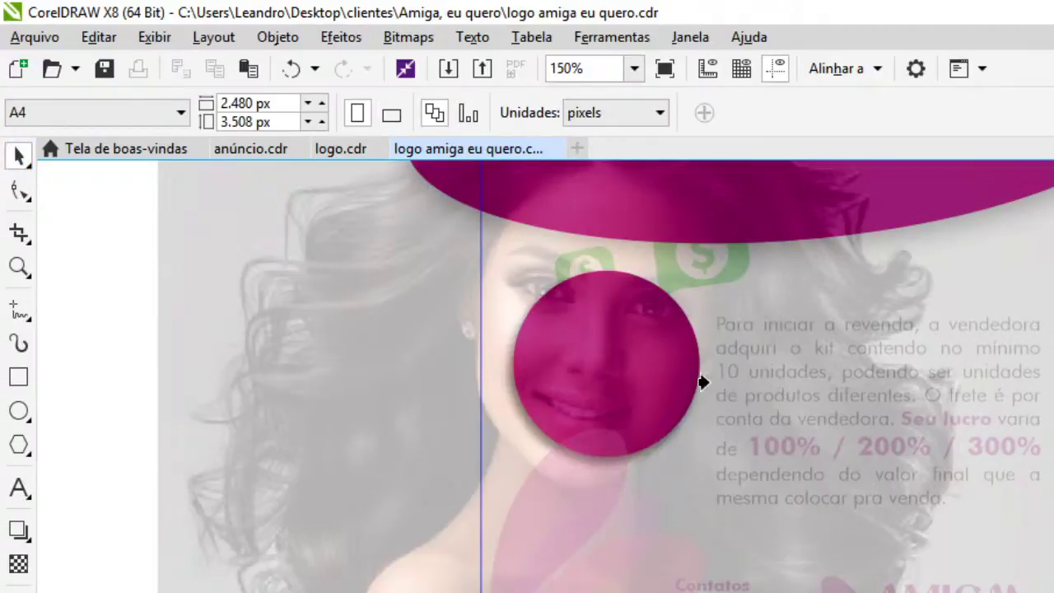
click(28, 165)
mouse_move(27, 196)
click(82, 278)
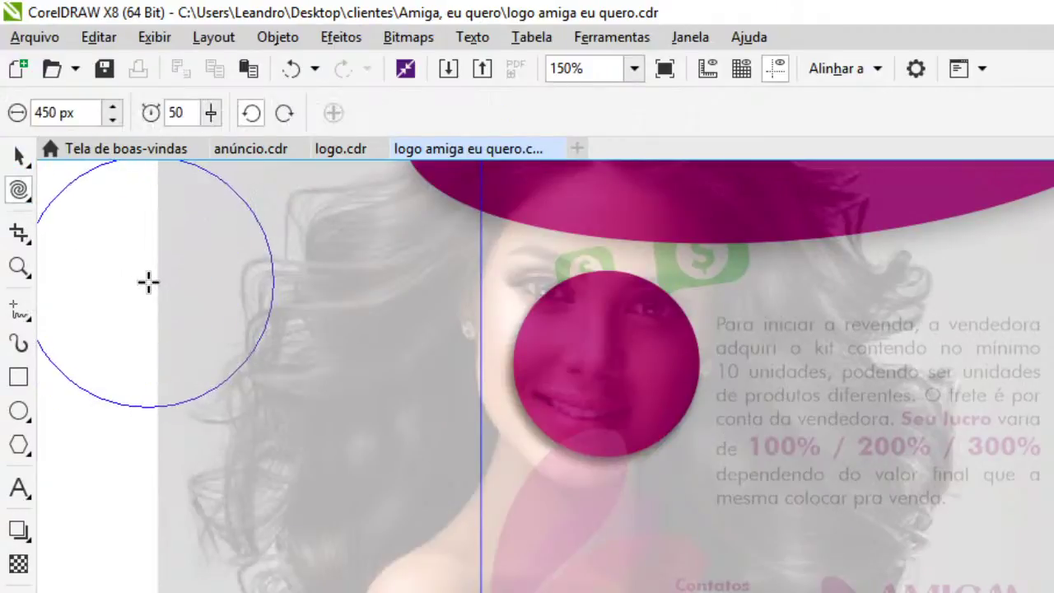
click(19, 156)
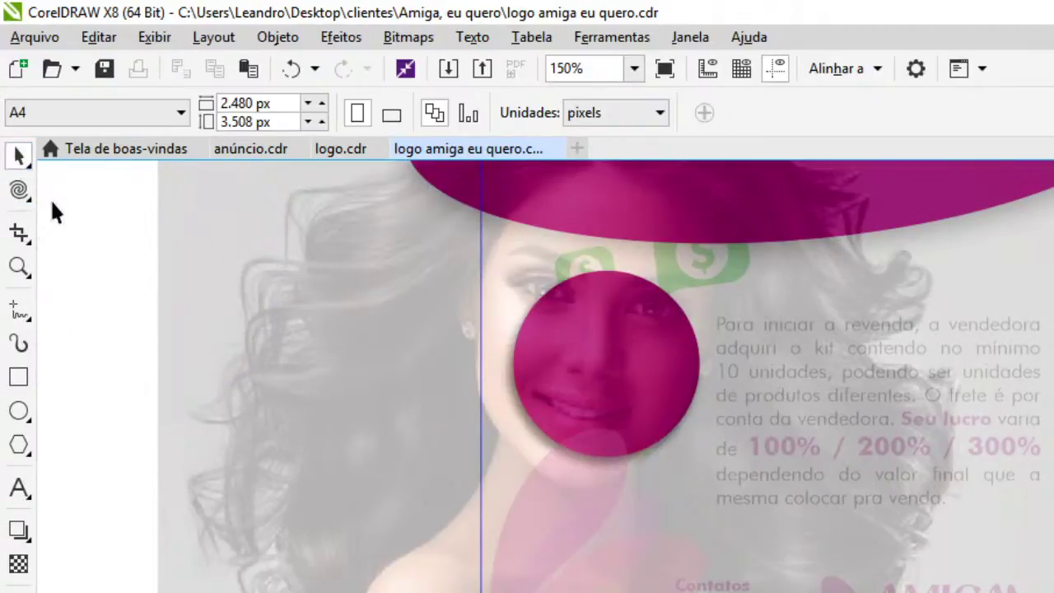
Send the duplicated woman photo to the back of the layer
click(425, 358)
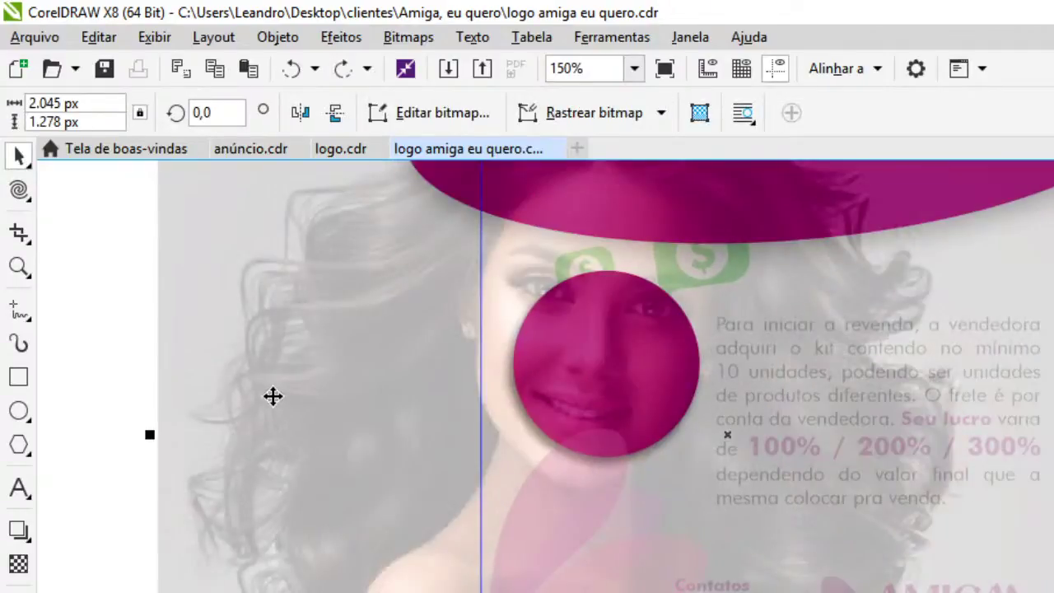
right_click(273, 395)
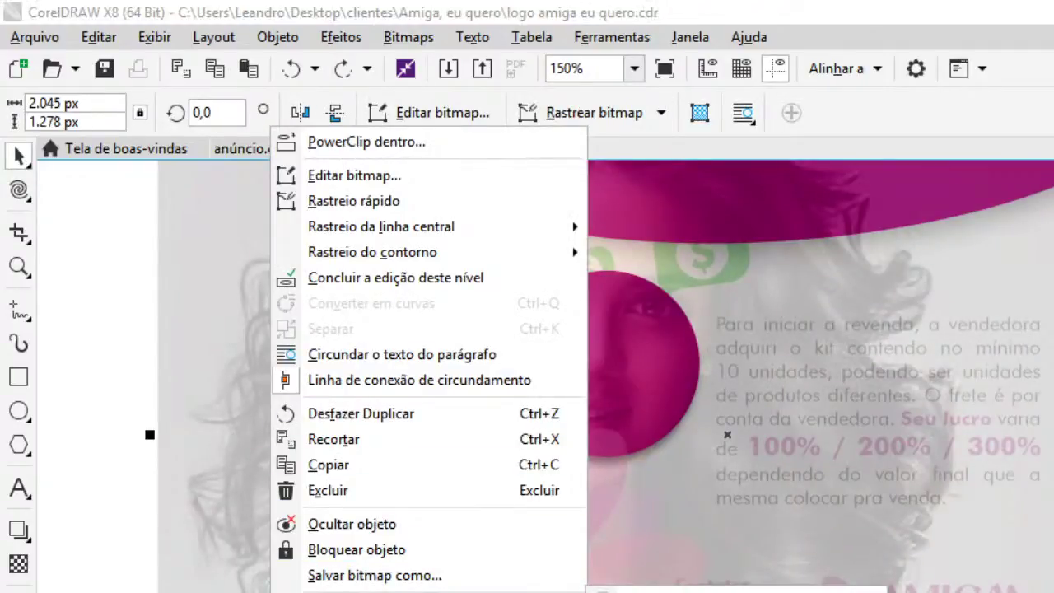
key(shift+Page_Down)
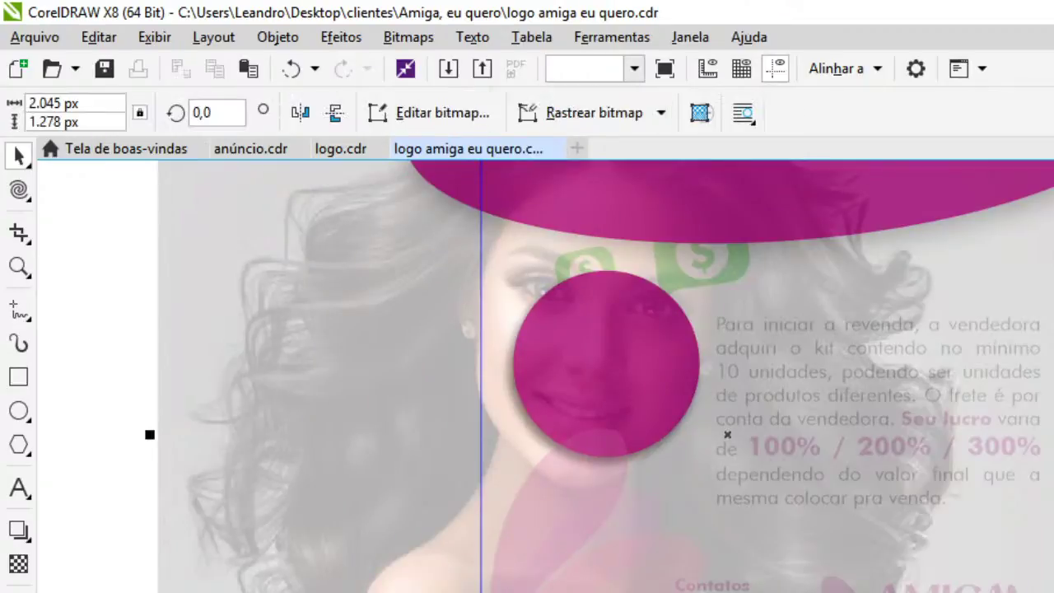
key(Escape)
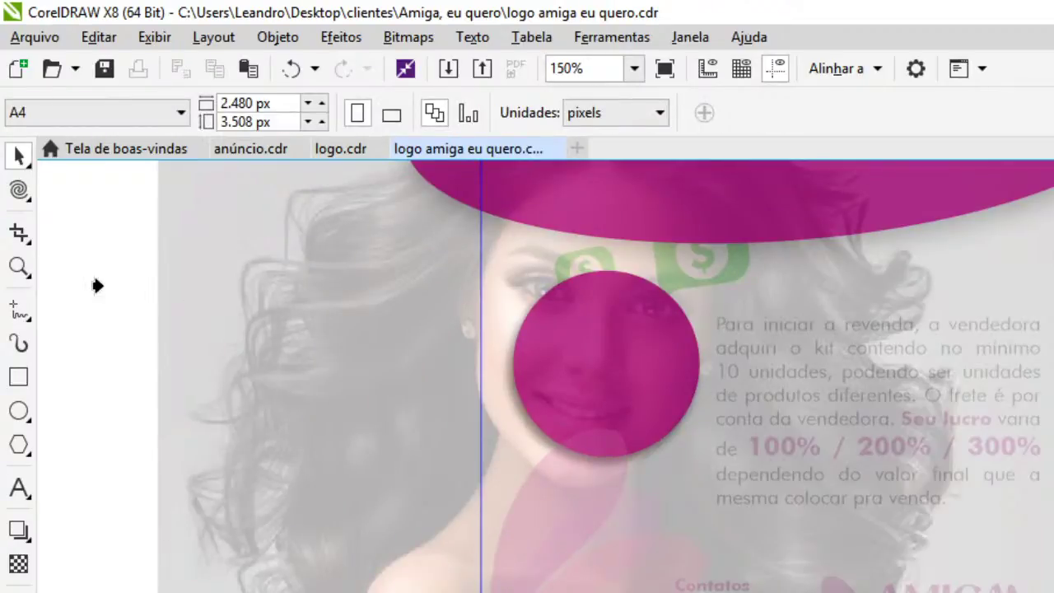
click(96, 286)
Send the woman photo still covering the magenta ellipse and circle to the back of the layer as well
click(846, 506)
scroll(638, 408, down, 1)
right_click(928, 543)
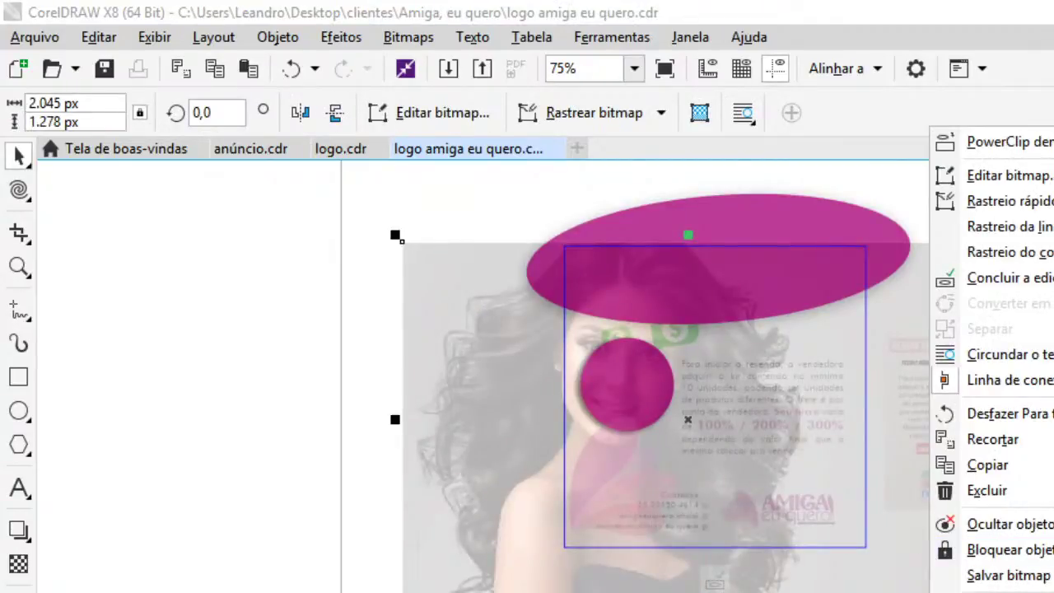
key(shift+Page_Down)
key(Escape)
Try to place the woman photo inside the magenta circle with PowerClip
click(414, 451)
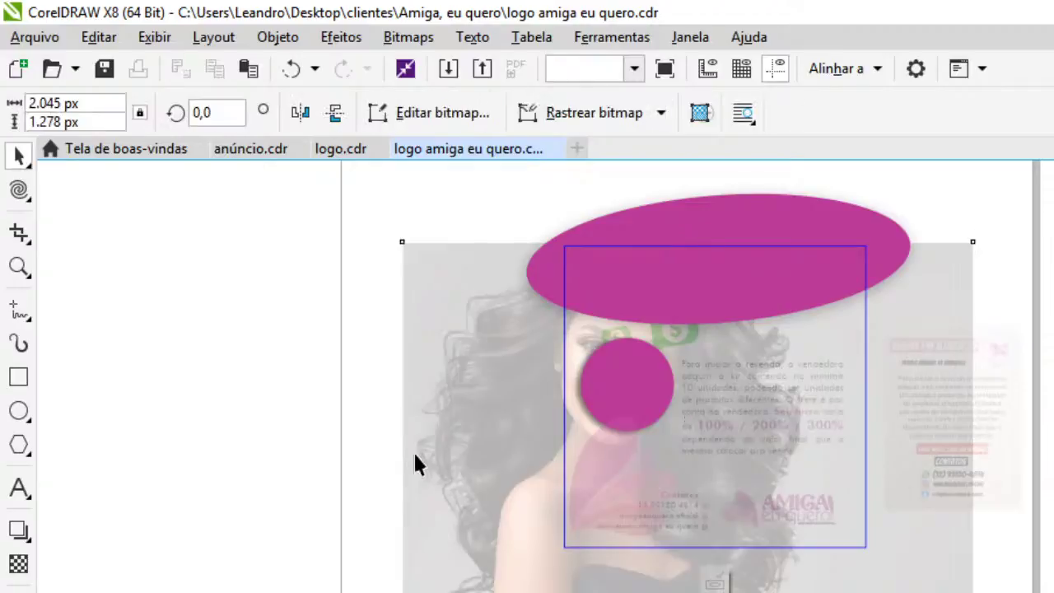
right_click(461, 303)
key(Escape)
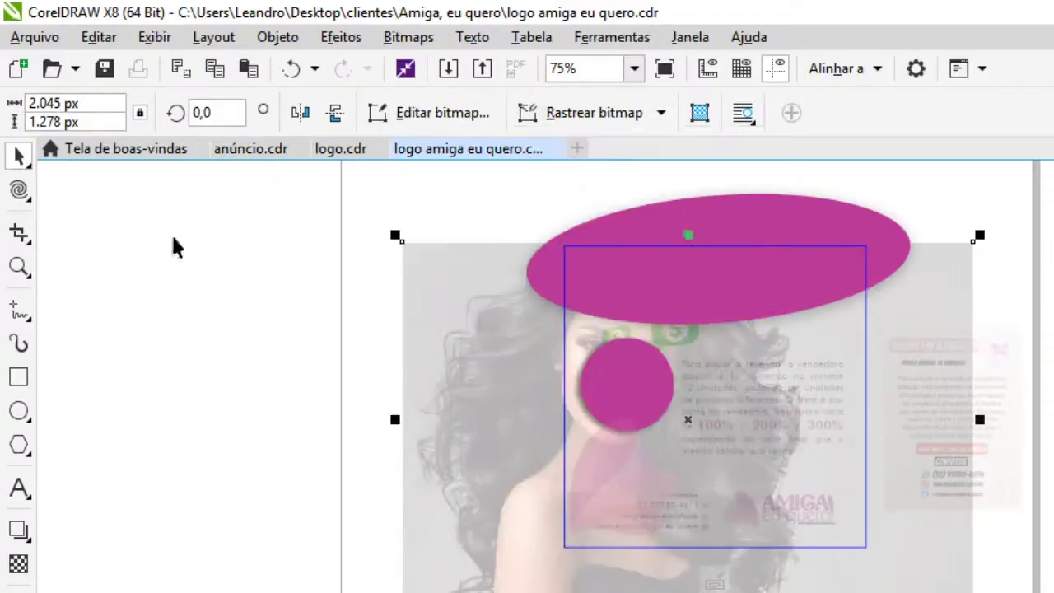
click(352, 365)
right_click(399, 362)
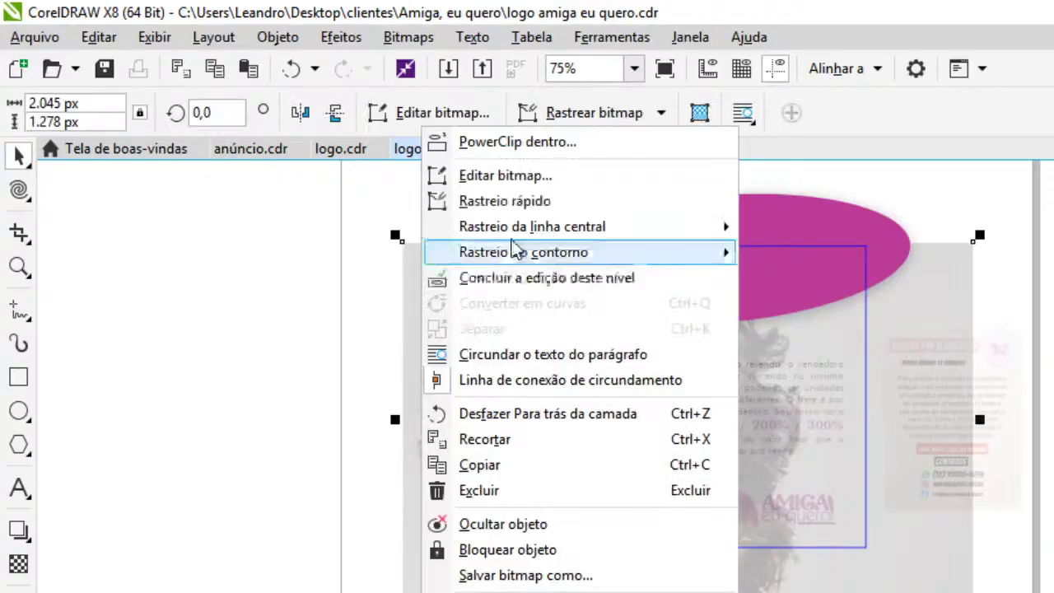
click(517, 141)
click(598, 379)
click(767, 504)
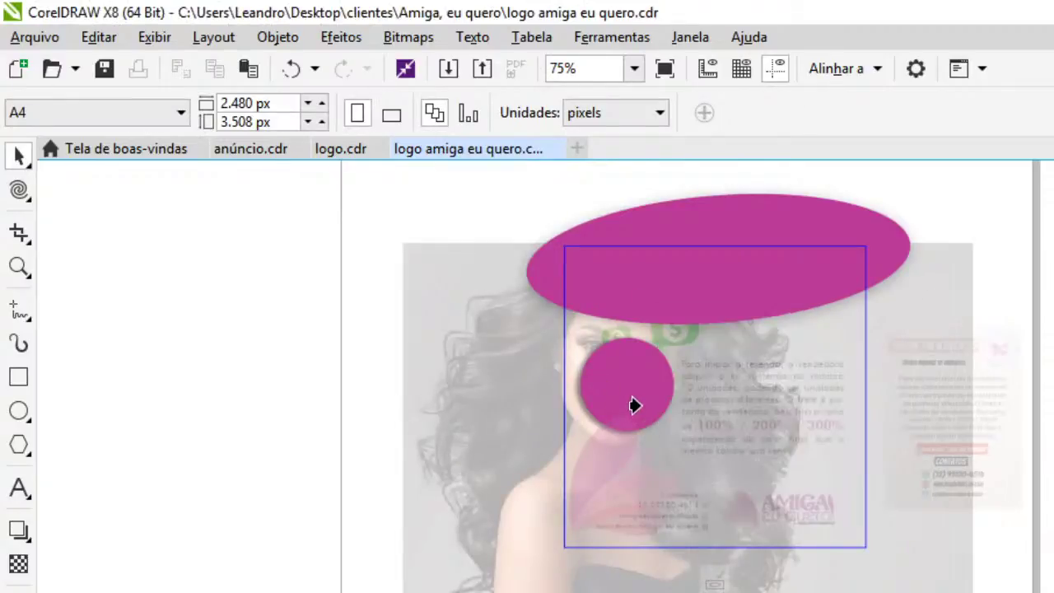
Undo a trial move of the magenta circle and retry the PowerClip of the woman photo into it
click(644, 407)
click(867, 514)
drag(644, 397, 679, 432)
key(ctrl+z)
click(492, 511)
right_click(492, 518)
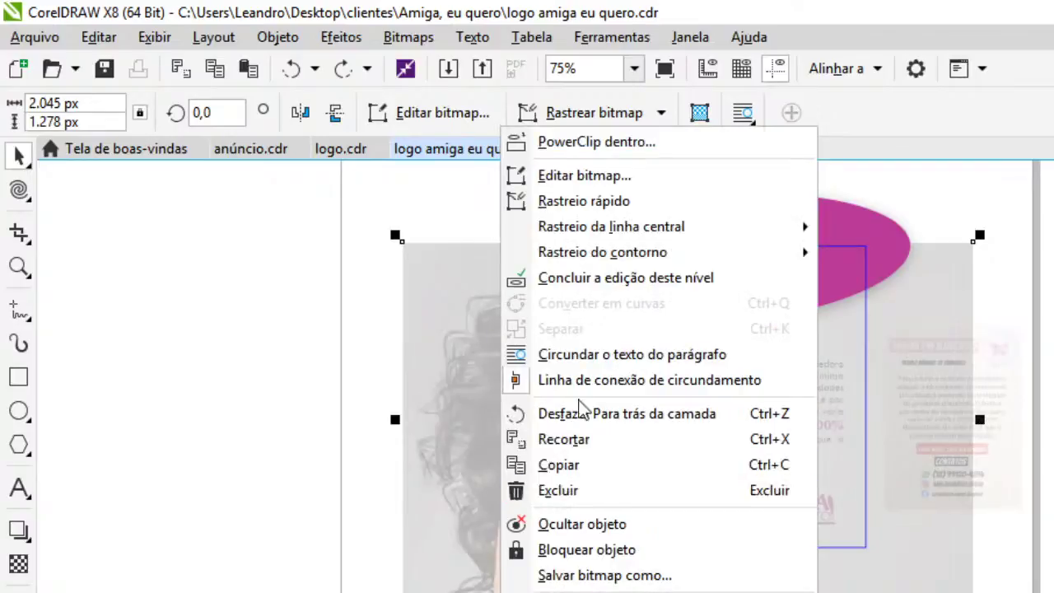
click(618, 153)
click(611, 371)
click(856, 501)
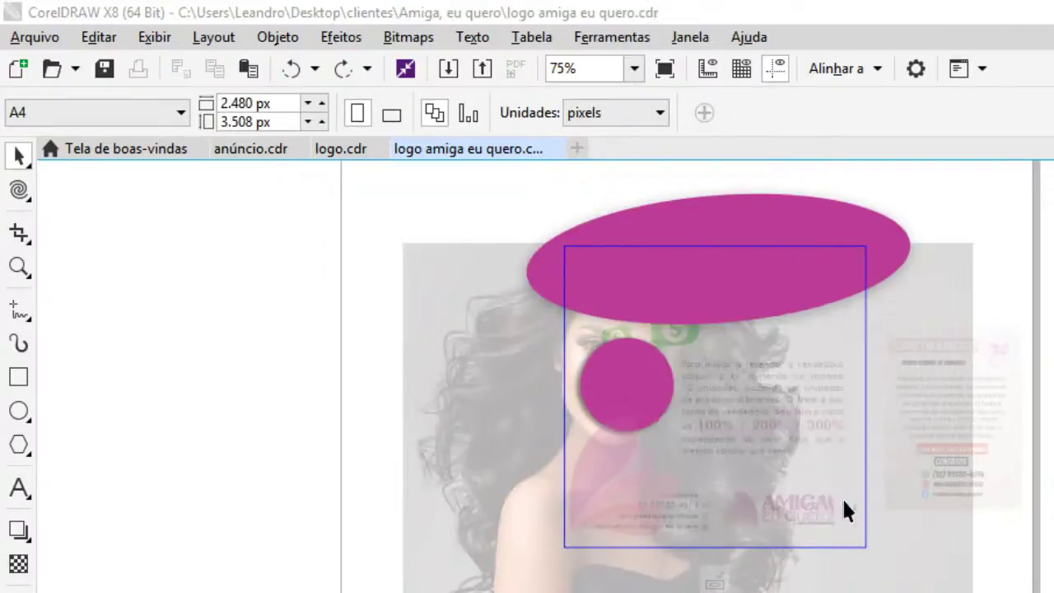
Break the drop shadow apart from the magenta circle so that the circle is a separate object
scroll(610, 432, up, 2)
right_click(568, 455)
click(532, 387)
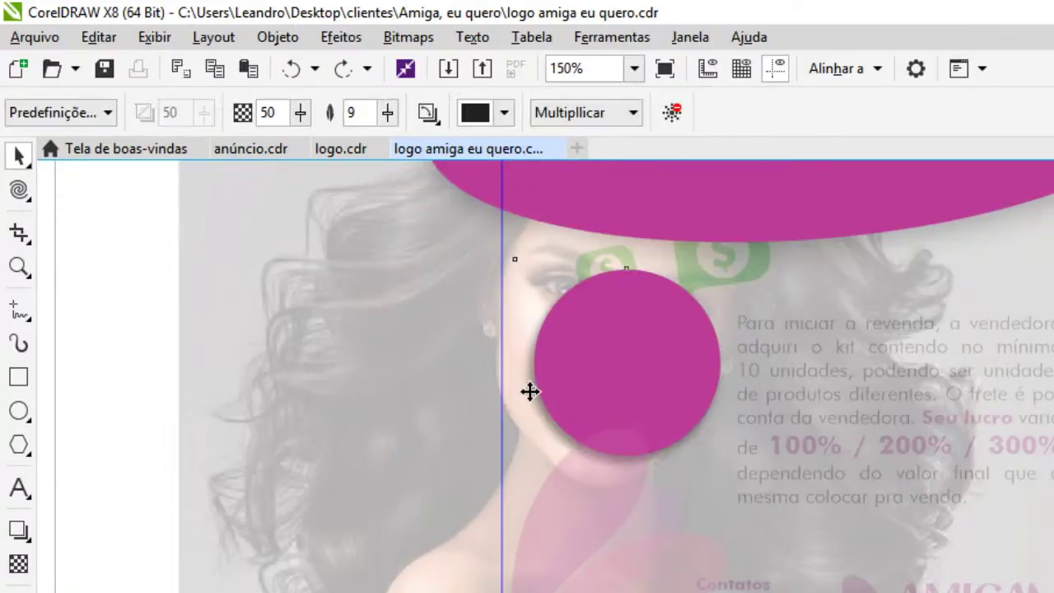
right_click(532, 390)
click(630, 456)
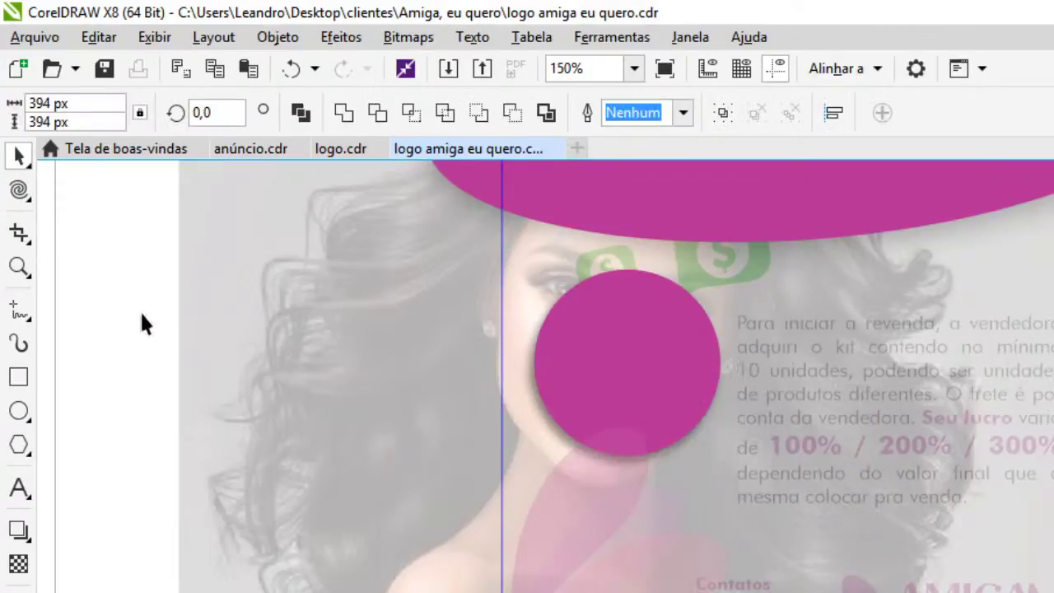
PowerClip the woman photo inside the separated magenta circle
click(369, 373)
right_click(370, 374)
key(Escape)
key(Escape)
click(617, 343)
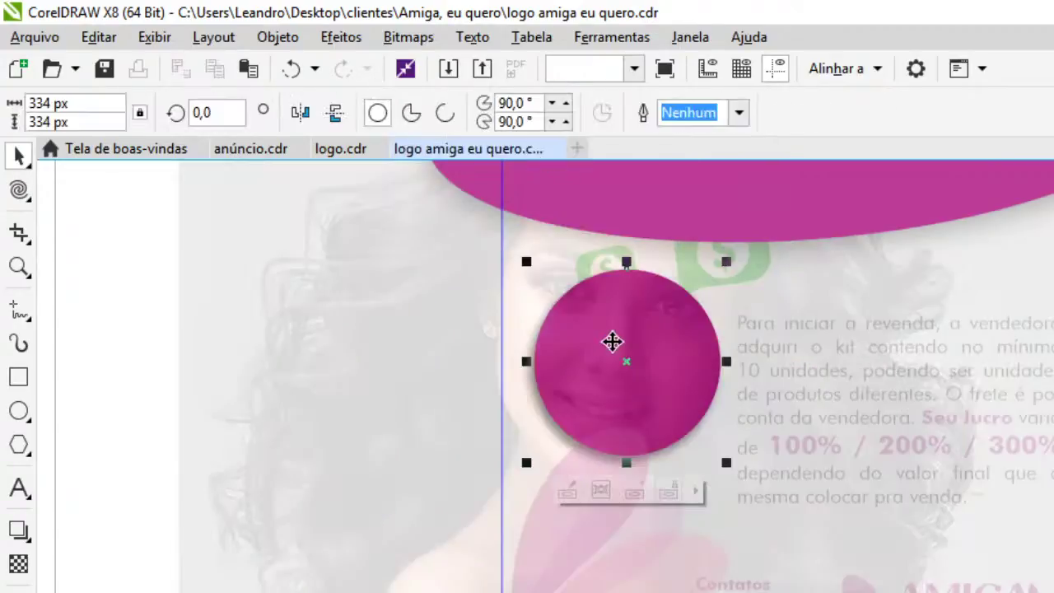
Cut the magenta circle together with its drop shadow out of the ad frame's PowerClip contents
scroll(752, 359, down, 2)
drag(371, 285, 757, 434)
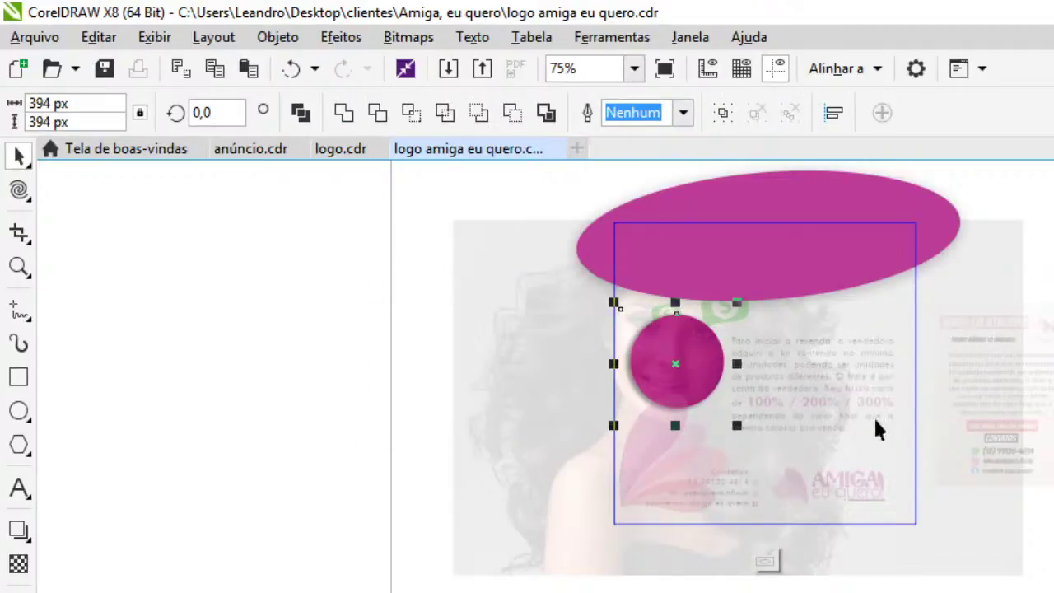
key(Delete)
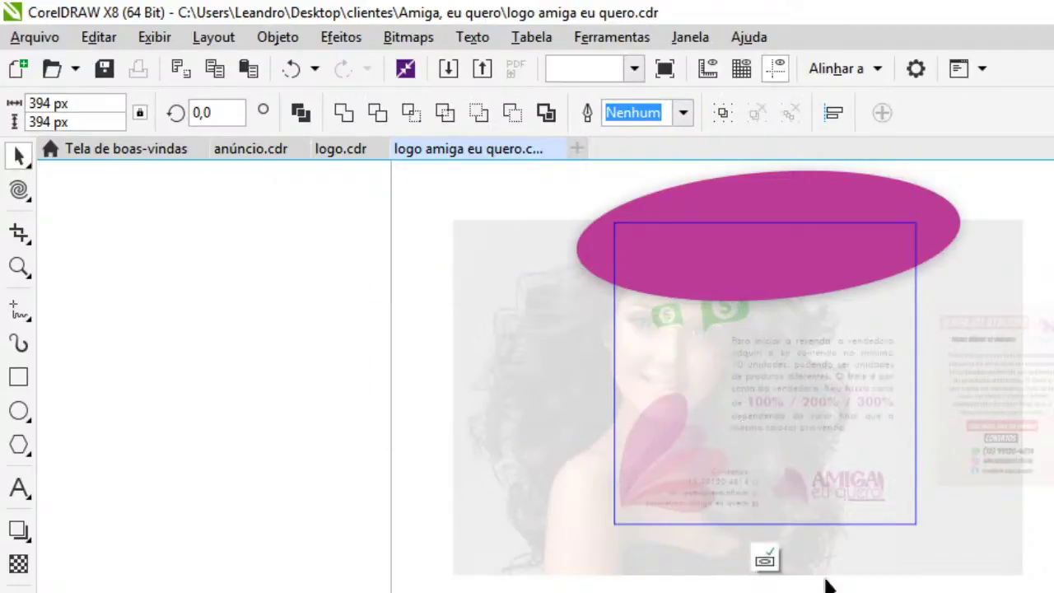
Bring the woman photo in front of the magenta ellipse inside the ad frame and finish editing the PowerClip
click(943, 539)
right_click(963, 535)
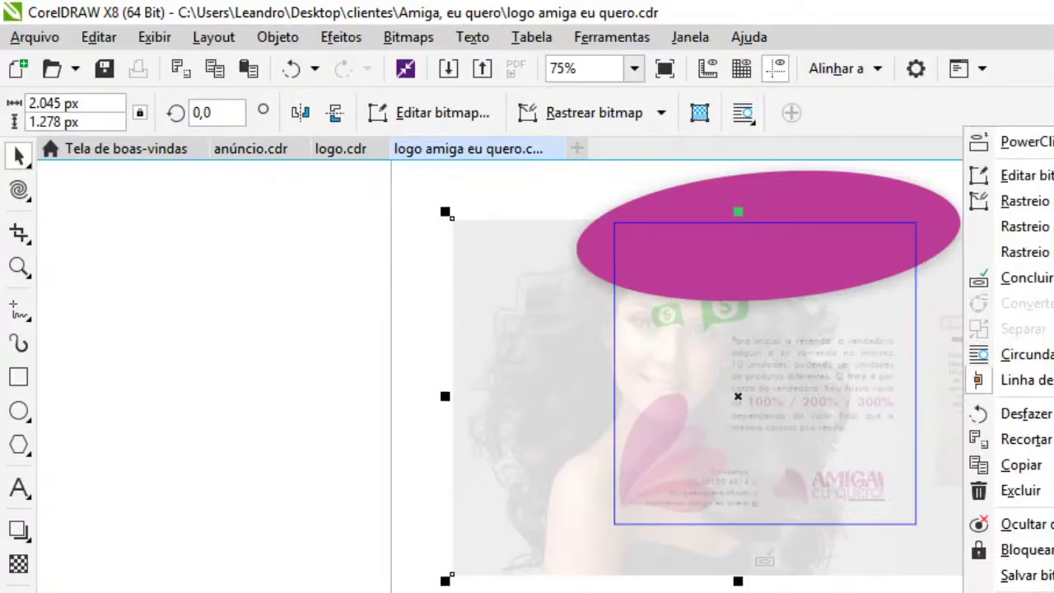
key(shift+Page_Up)
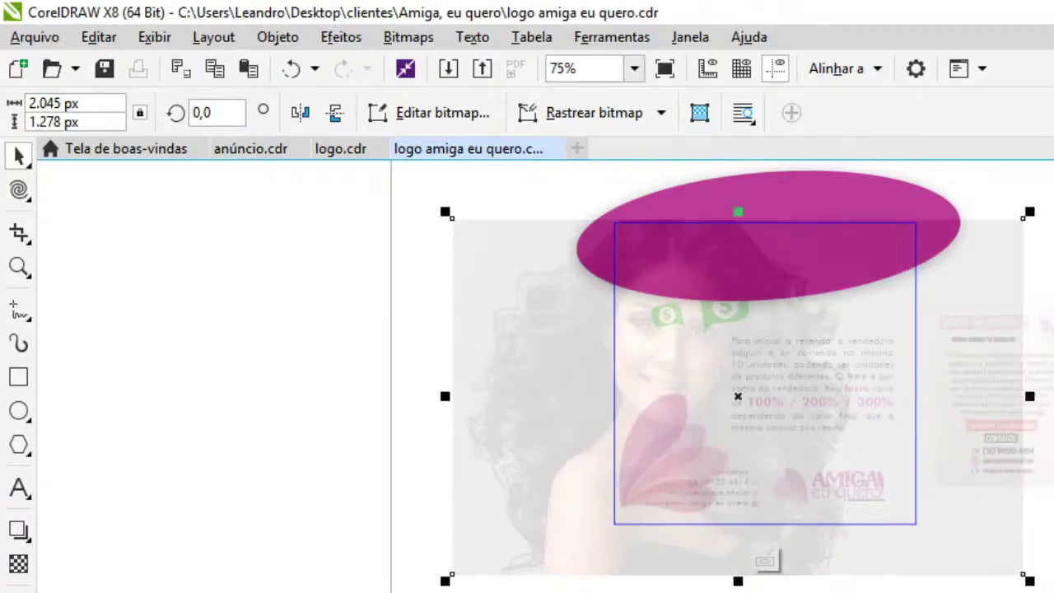
key(Escape)
click(764, 564)
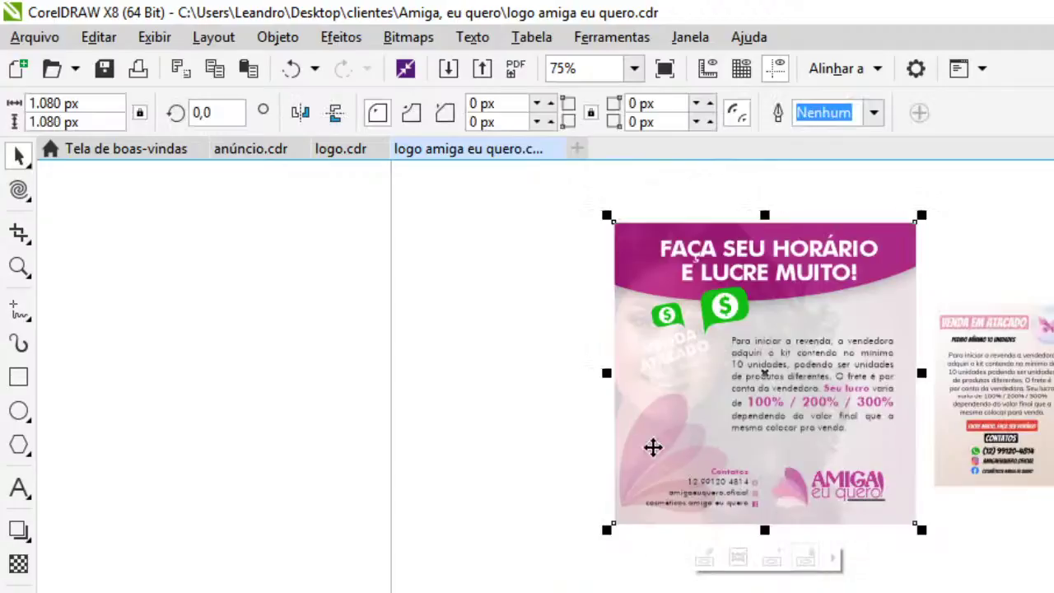
key(Escape)
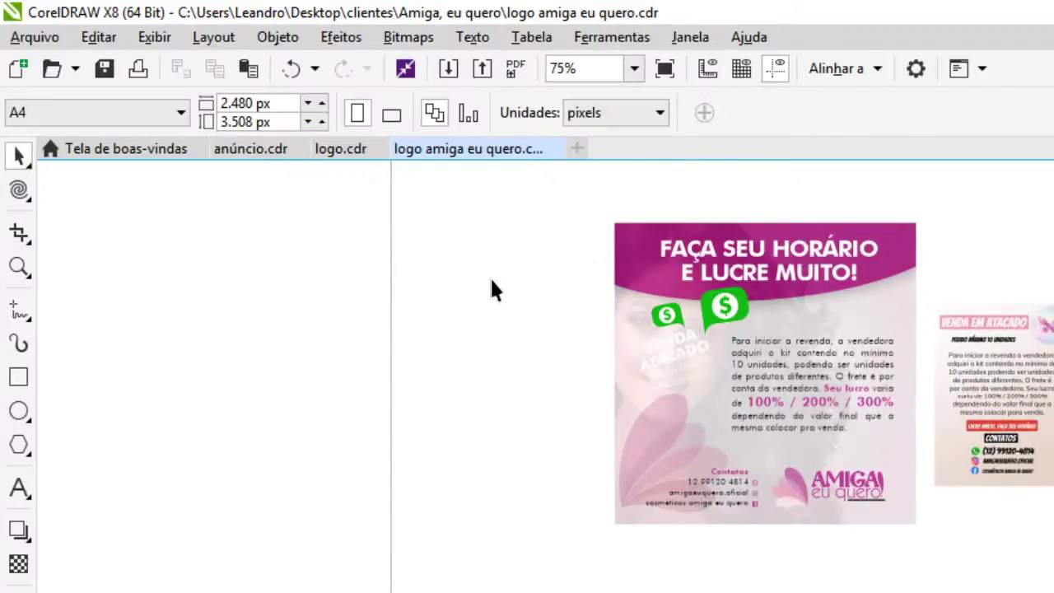
Paste the magenta circle onto the ad and bring the VENDA ATACADO text and dollar bubbles in front of it
key(ctrl+v)
drag(486, 267, 755, 401)
right_click(730, 301)
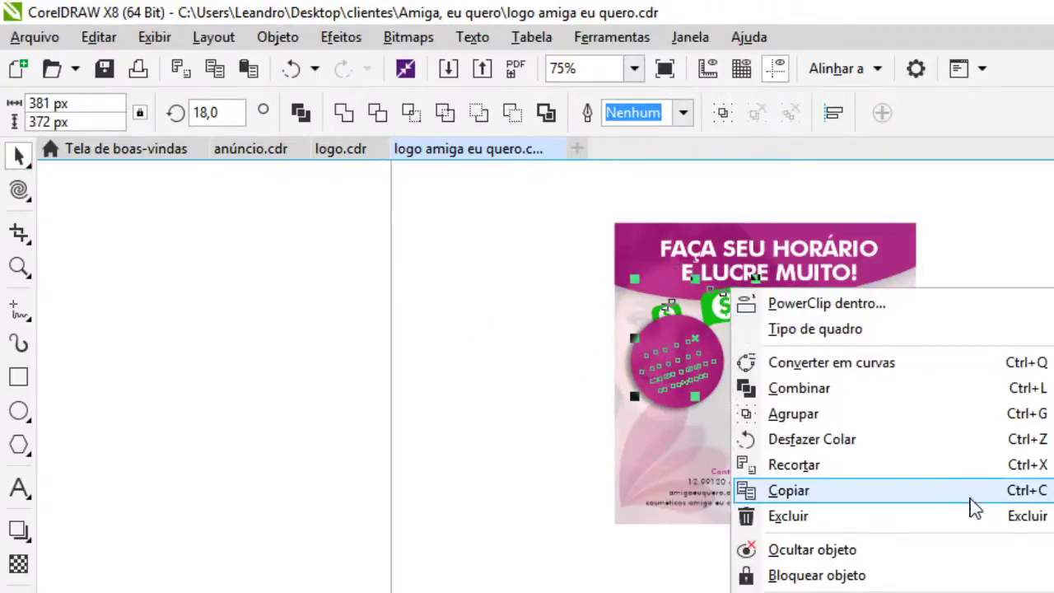
click(970, 497)
click(367, 391)
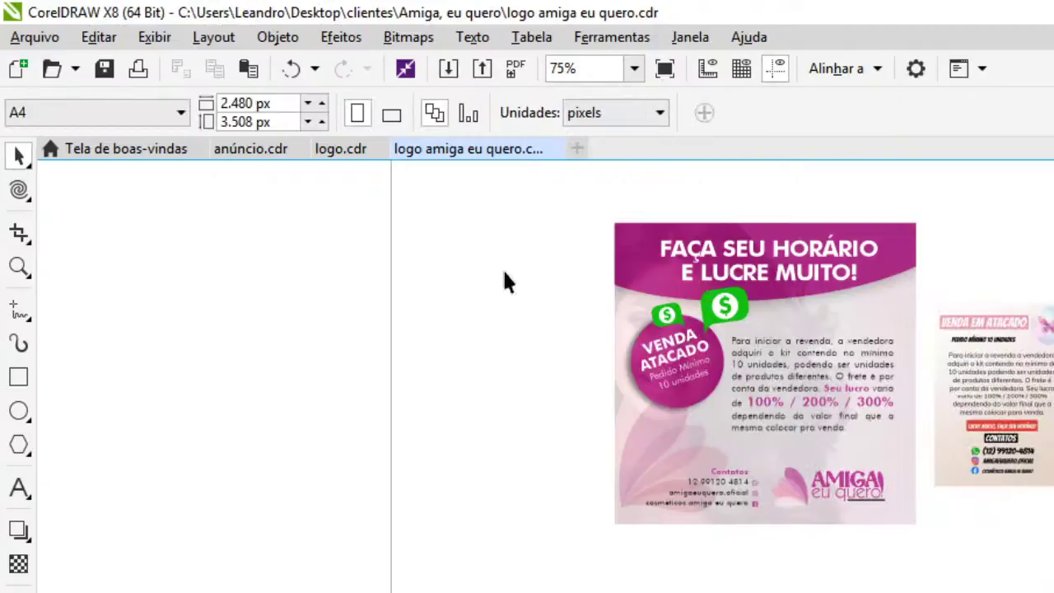
Try to nudge the VENDA ATACADO badge with its text and dollar bubbles slightly lower
drag(794, 416, 788, 426)
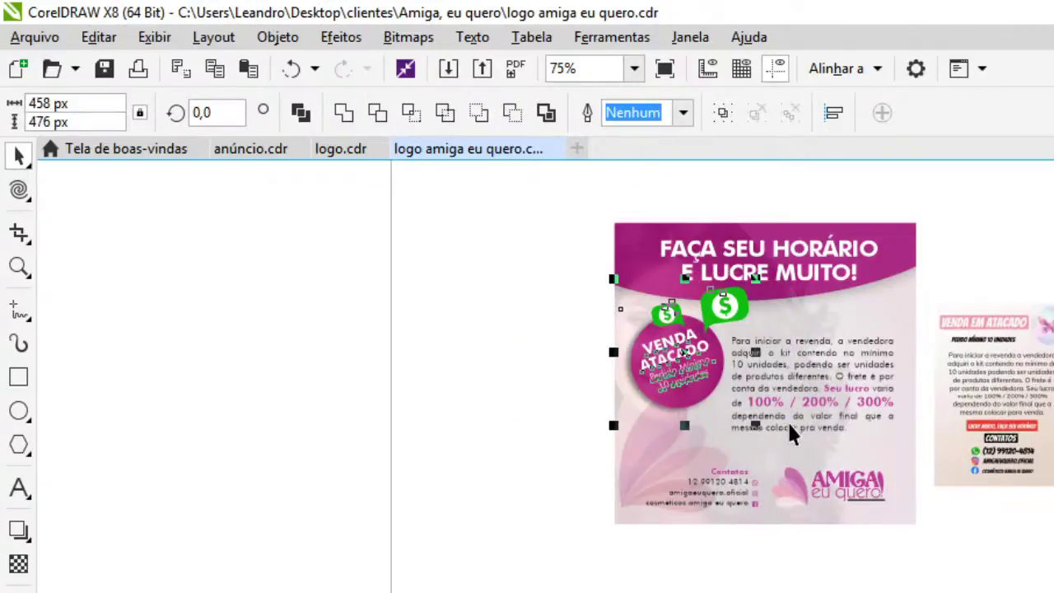
key(Down)
key(Escape)
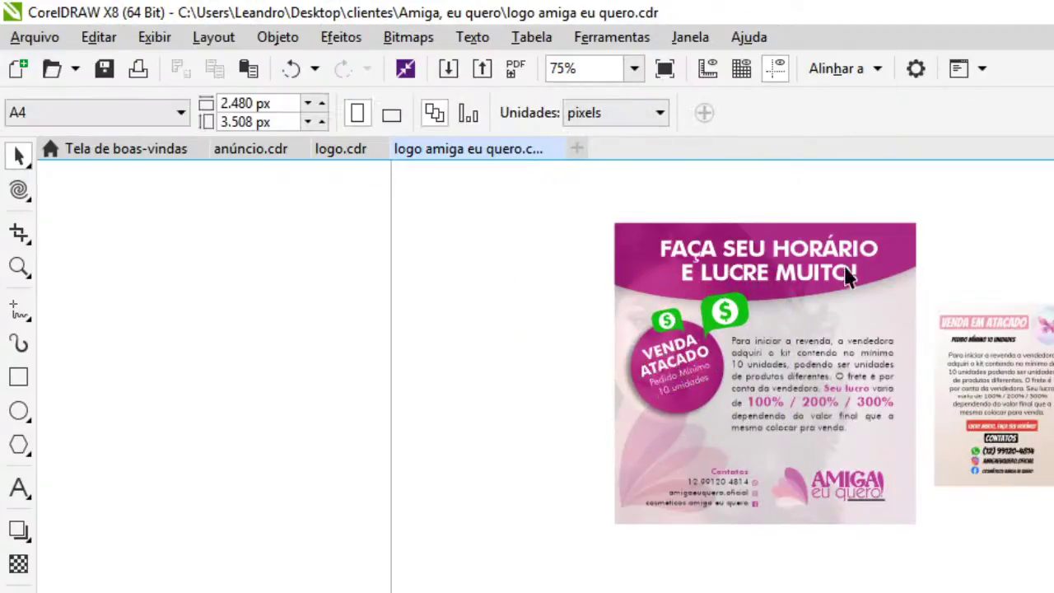
scroll(765, 337, up, 2)
click(504, 471)
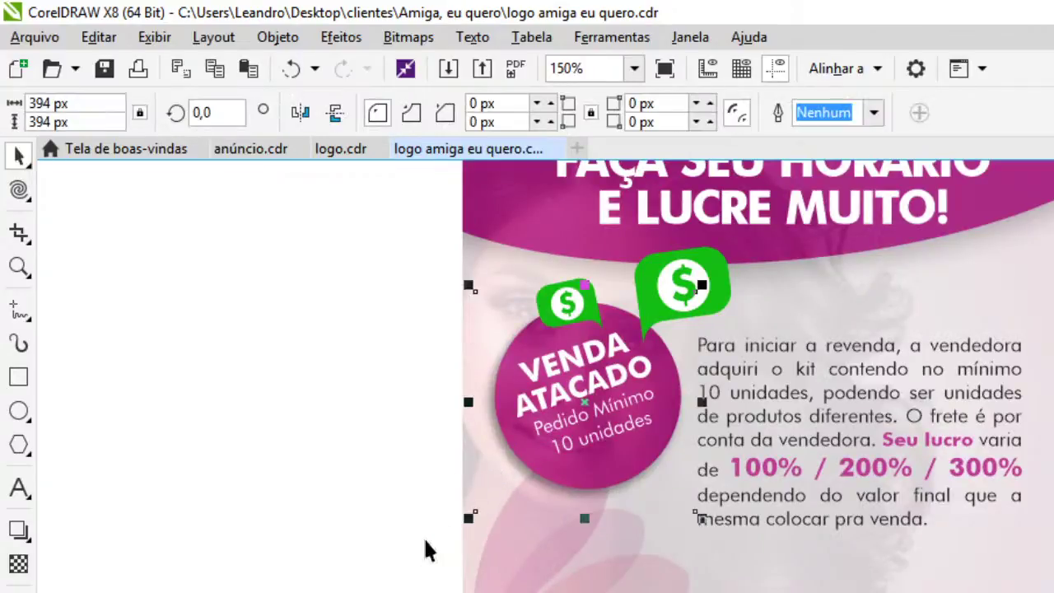
key(Escape)
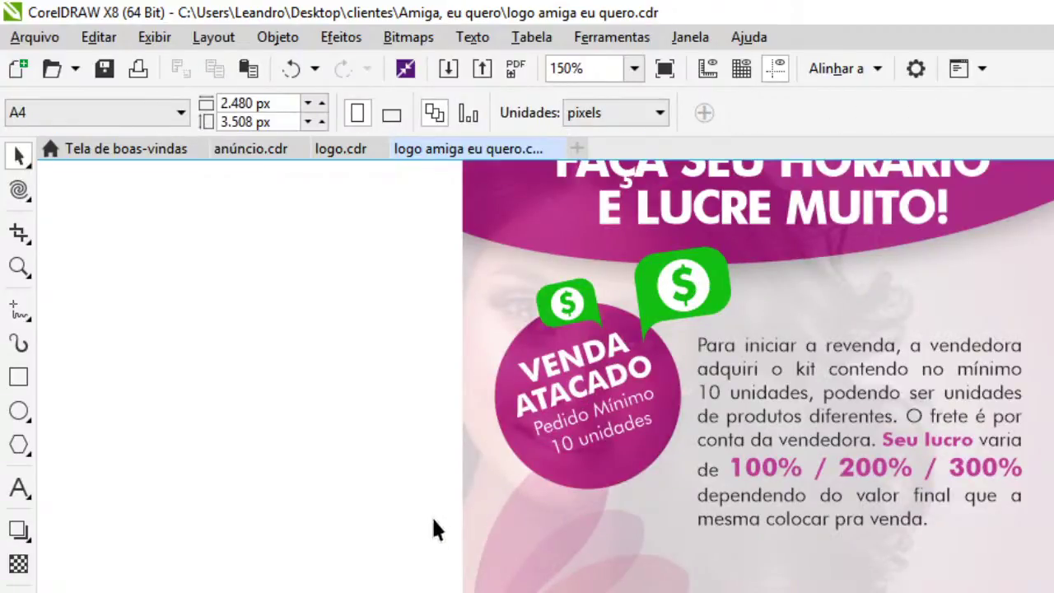
Undo the badge's downward nudge and the reordering of its text and bubbles
click(480, 507)
key(ctrl+z)
key(ctrl+z)
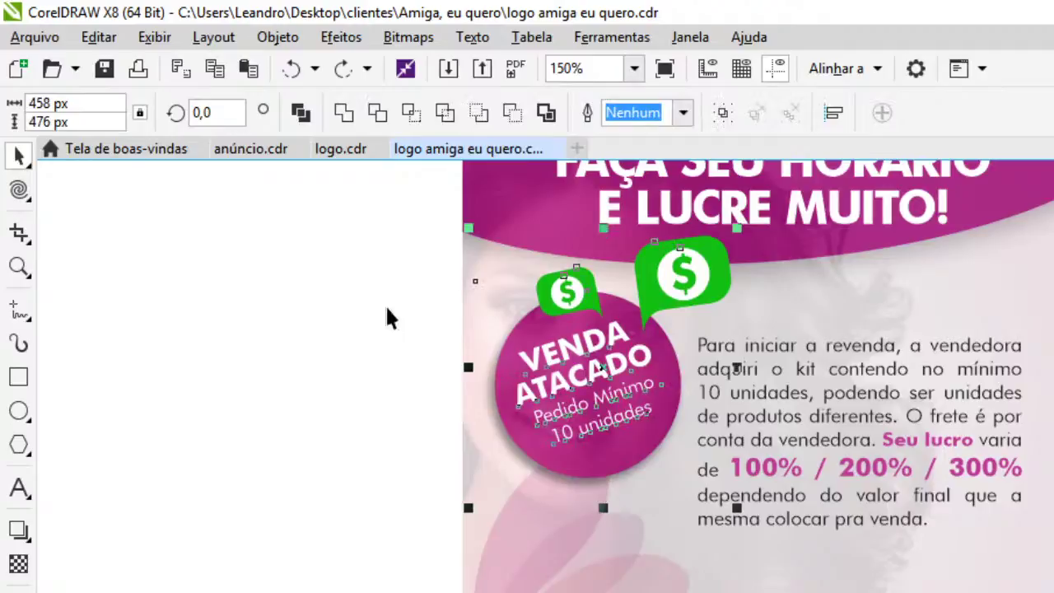
key(Escape)
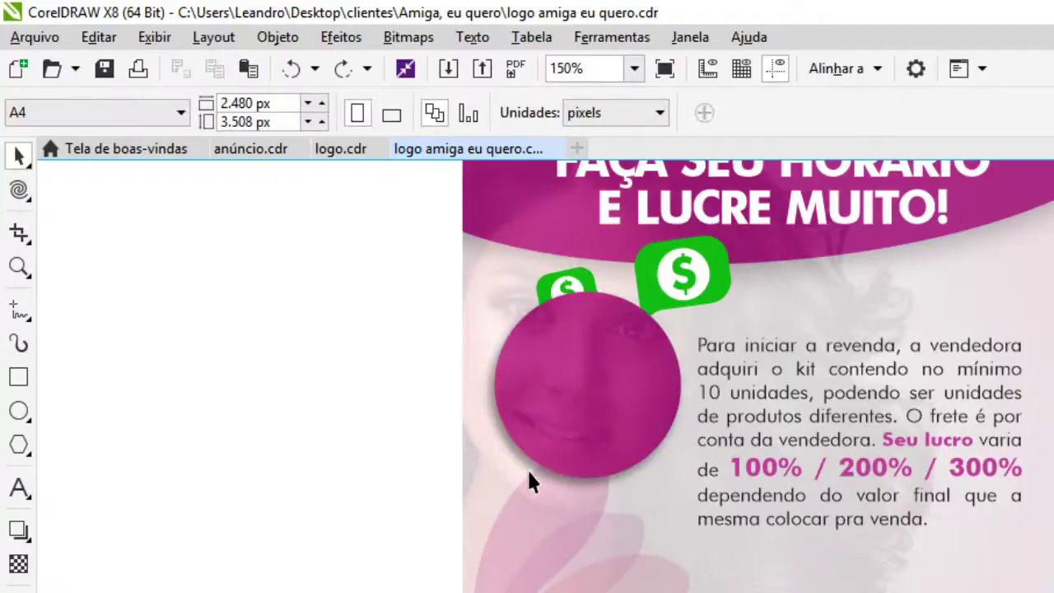
Delete the magenta circle's drop shadow and bring the VENDA ATACADO text and dollar bubbles in front of the circle
drag(529, 481, 417, 538)
key(ctrl+z)
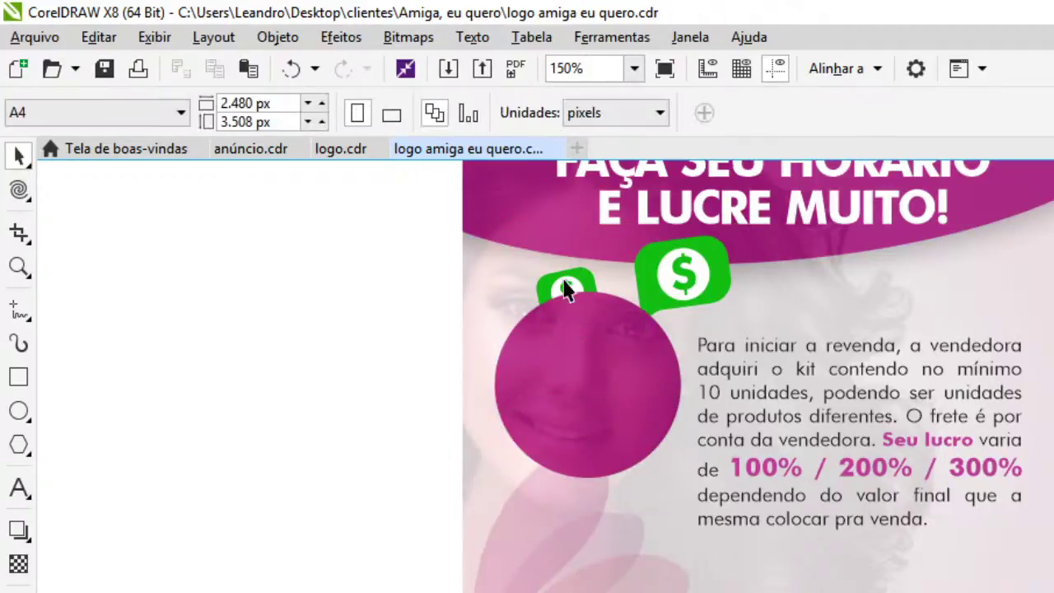
click(565, 288)
drag(360, 224, 838, 453)
right_click(710, 280)
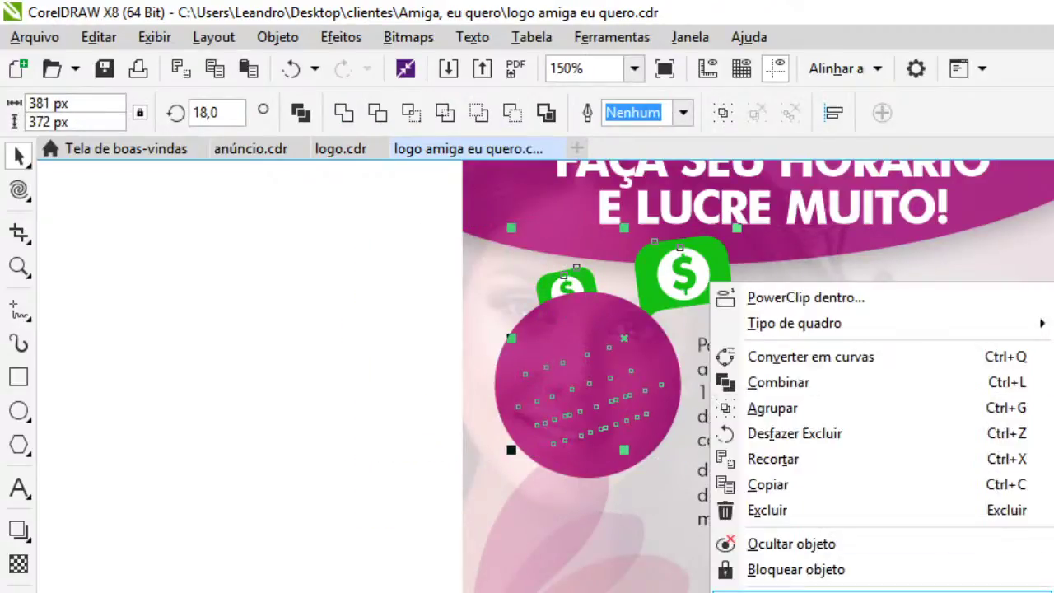
click(803, 442)
key(Escape)
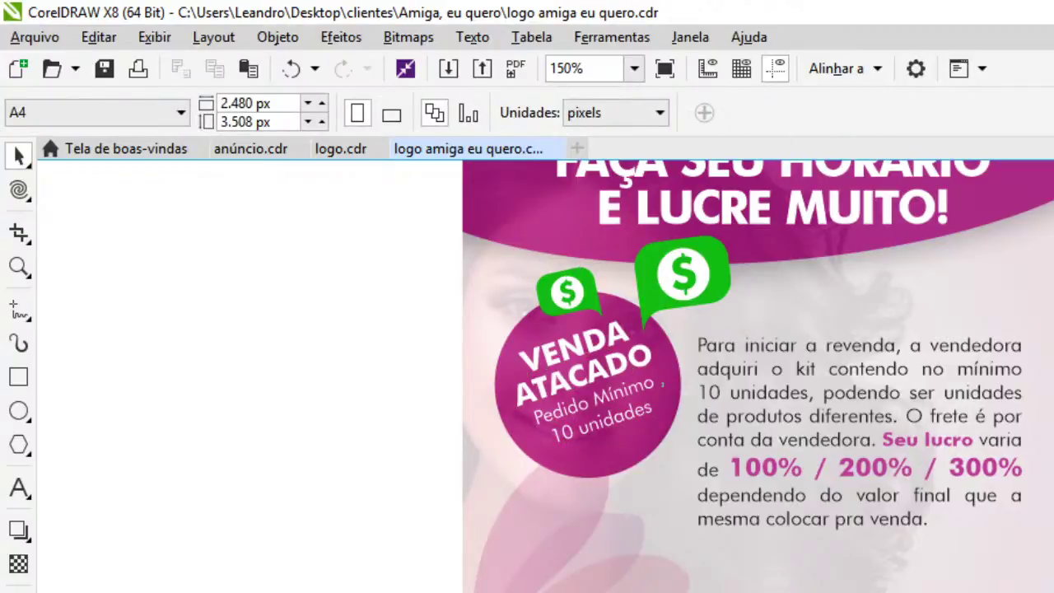
Cut the petal group out of the ad frame's PowerClip contents and finish editing the PowerClip
click(621, 545)
scroll(948, 482, down, 1)
key(Escape)
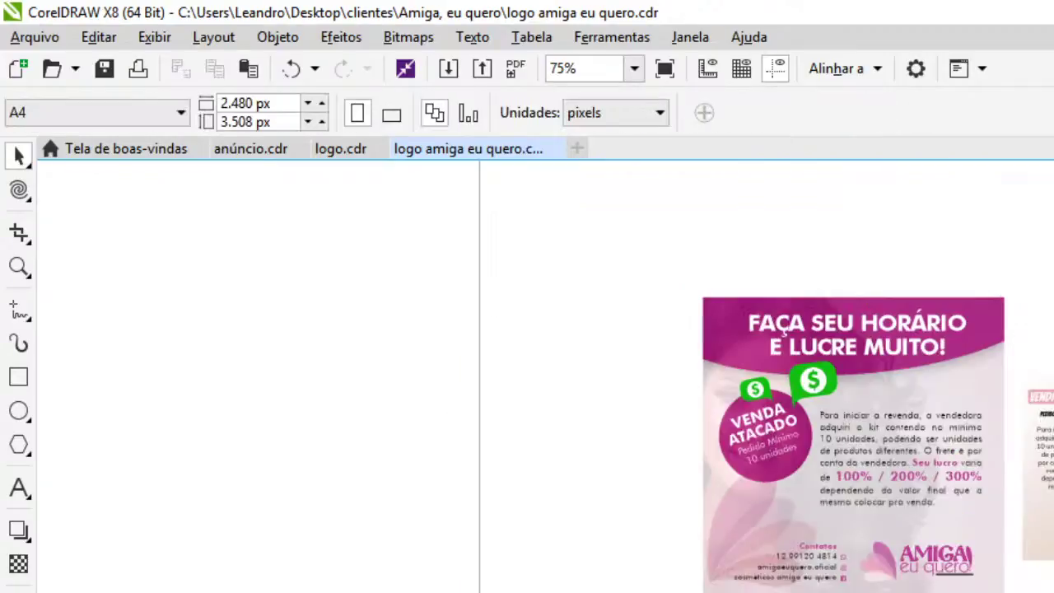
click(725, 530)
key(Delete)
click(769, 525)
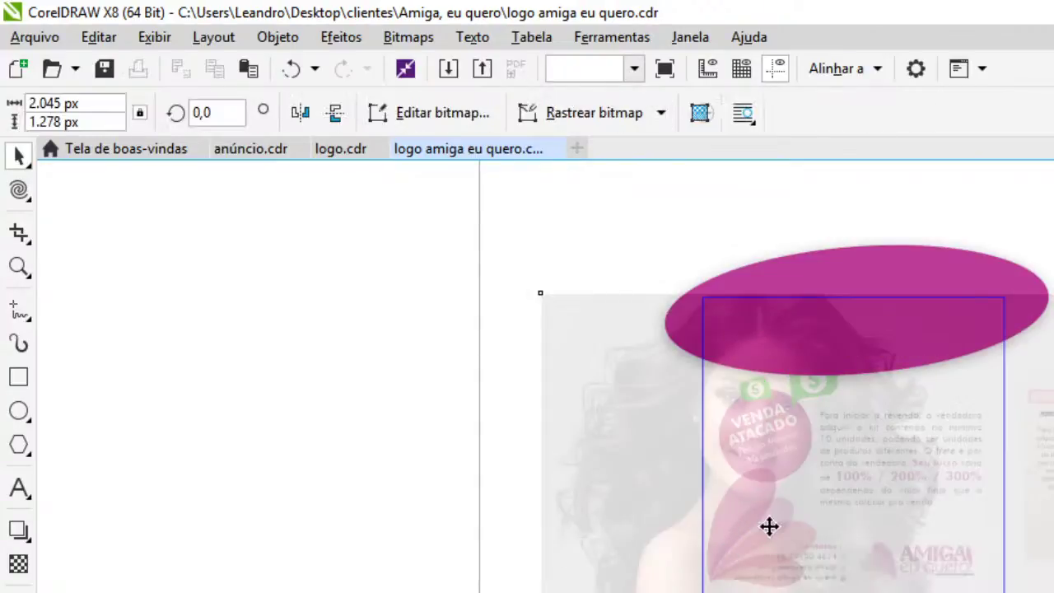
drag(285, 420, 835, 592)
key(Delete)
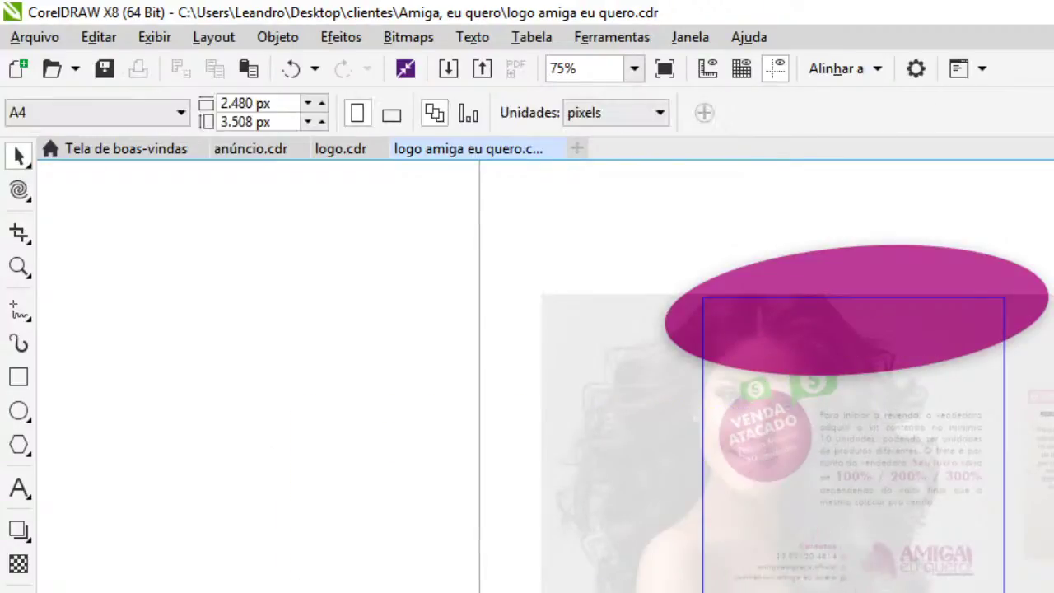
key(ctrl+z)
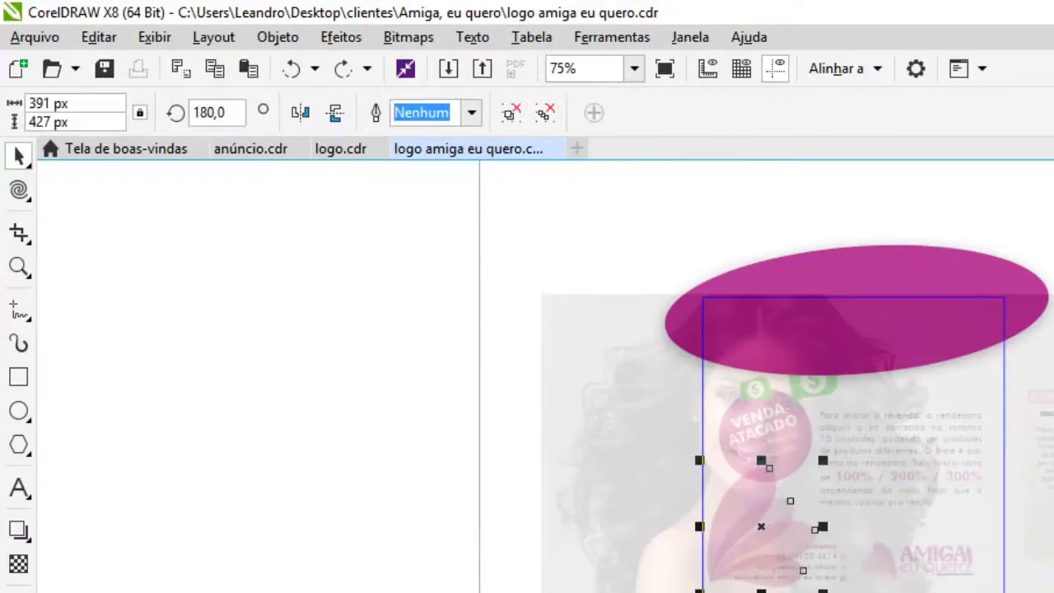
key(Delete)
ctrl+click(1053, 462)
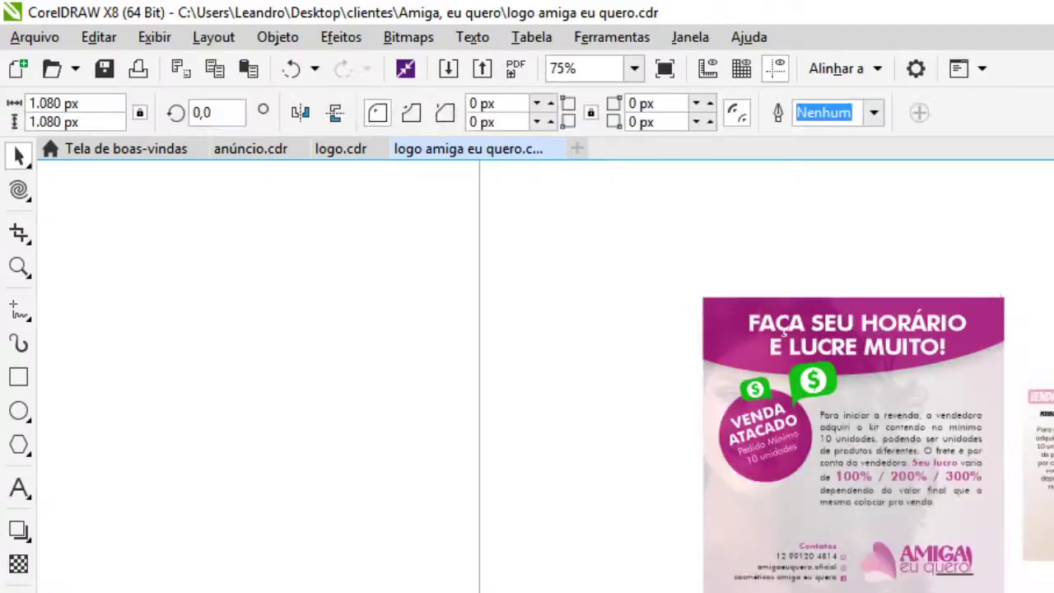
key(Escape)
Paste the petal group onto the ad, shrink it slightly and place it in the ad's lower-left corner
scroll(1053, 462, up, 1)
key(ctrl+v)
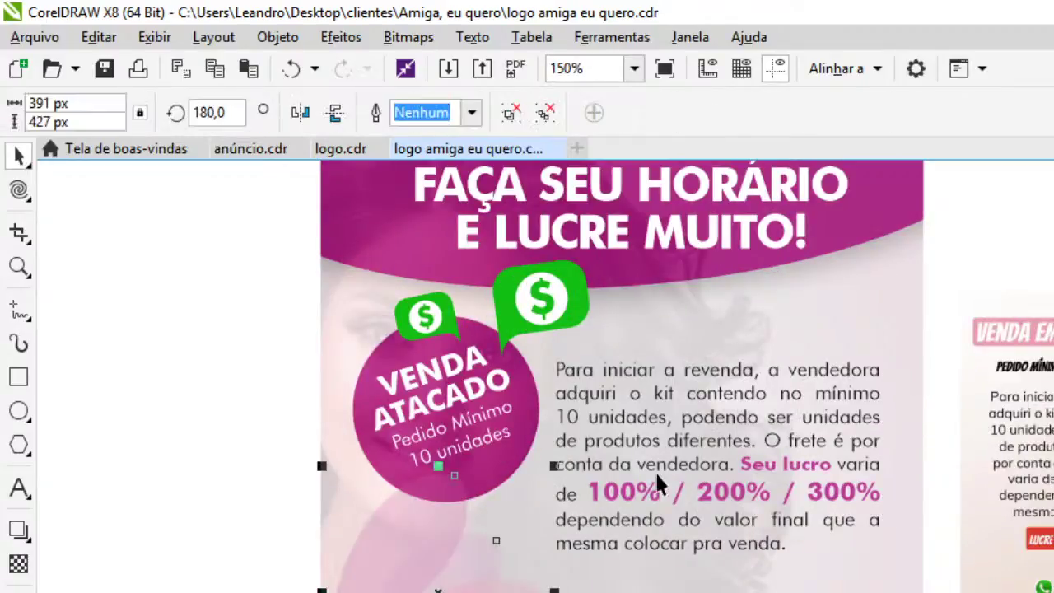
drag(551, 466, 513, 479)
drag(423, 581, 423, 590)
Bring the contact details and the AMIGA eu quero logo in front of the petal group
drag(312, 592, 942, 591)
right_click(695, 578)
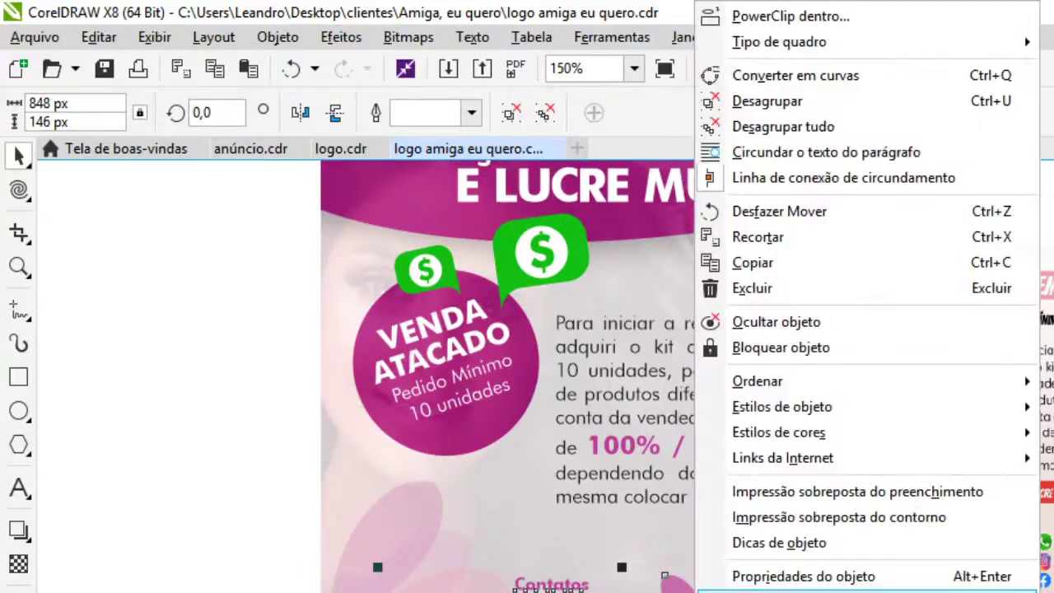
click(1047, 385)
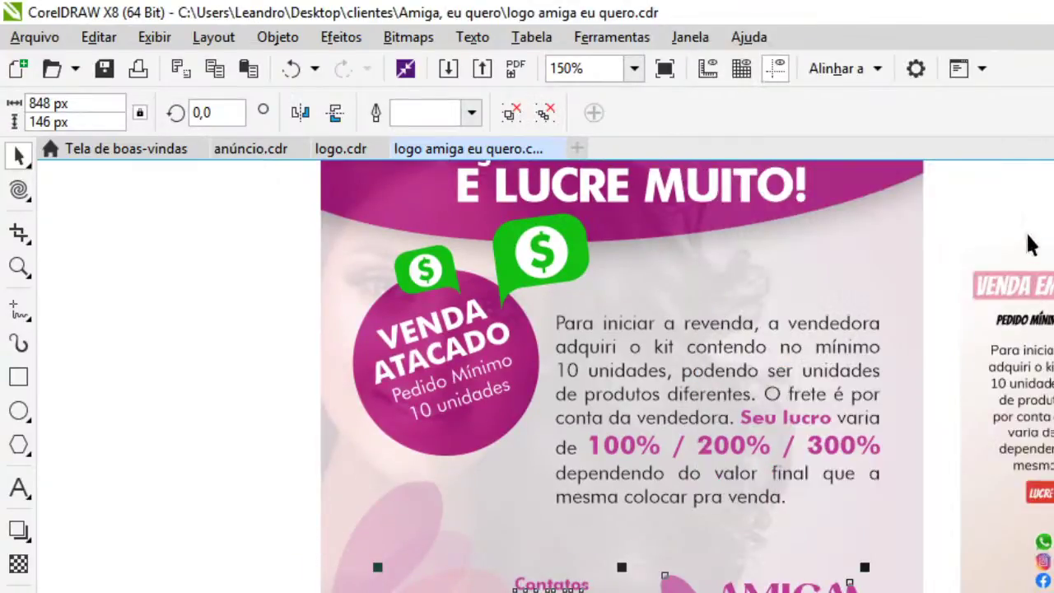
click(1025, 215)
Enlarge the client's reference flyer image to 866 × 1,155 px and place it beside the ad for comparison
click(1041, 313)
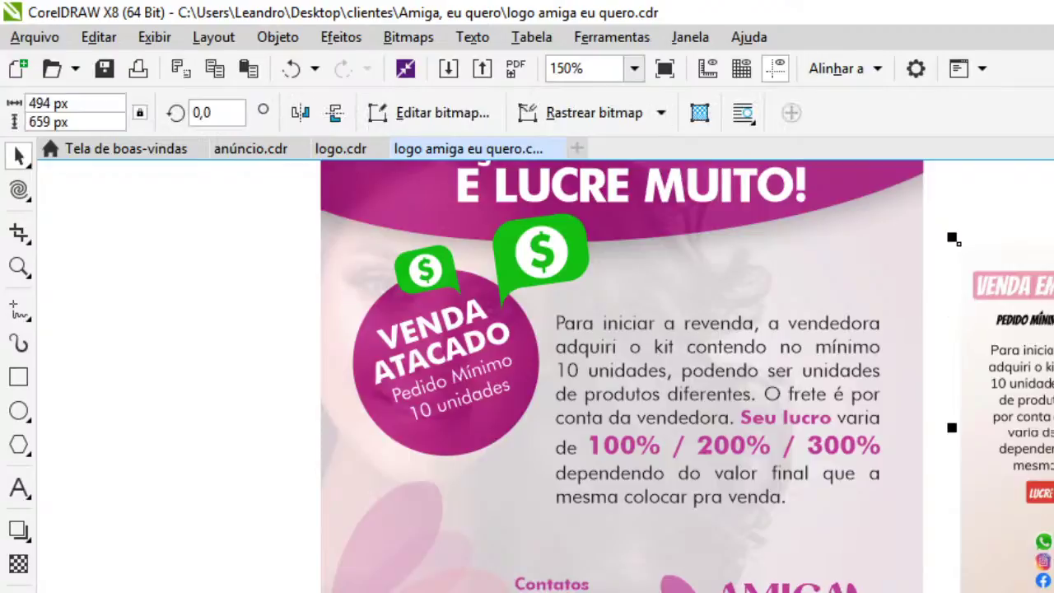
scroll(1045, 467, down, 2)
click(650, 271)
click(1039, 448)
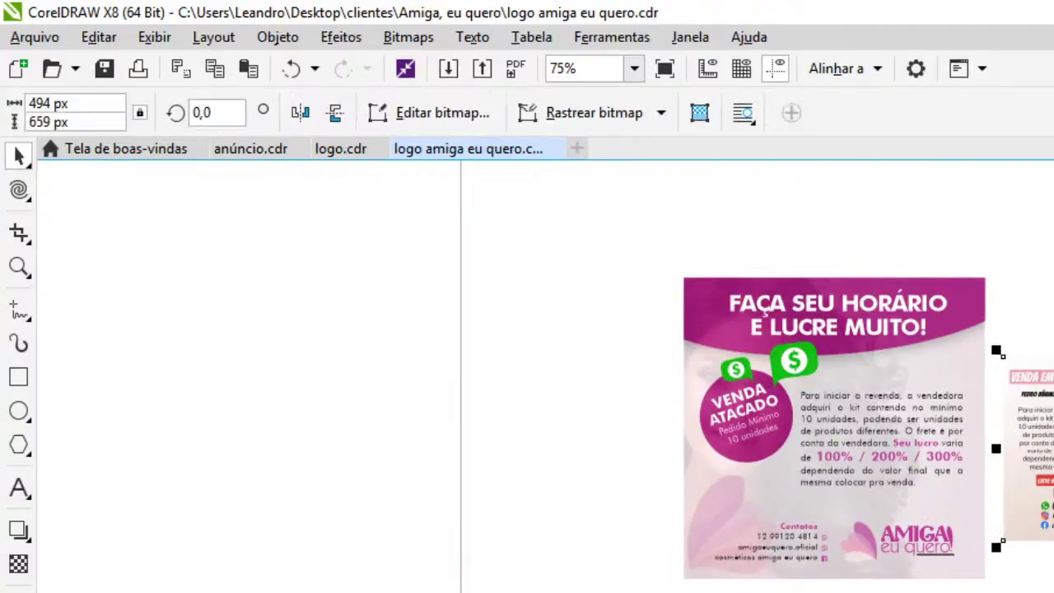
drag(997, 353, 977, 322)
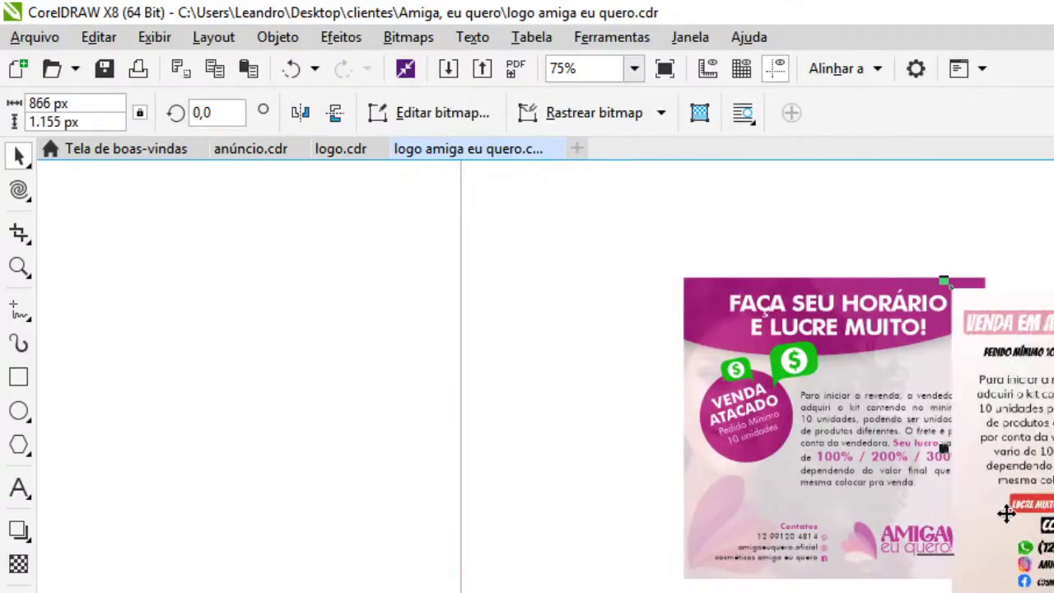
drag(1007, 513, 1051, 511)
key(Escape)
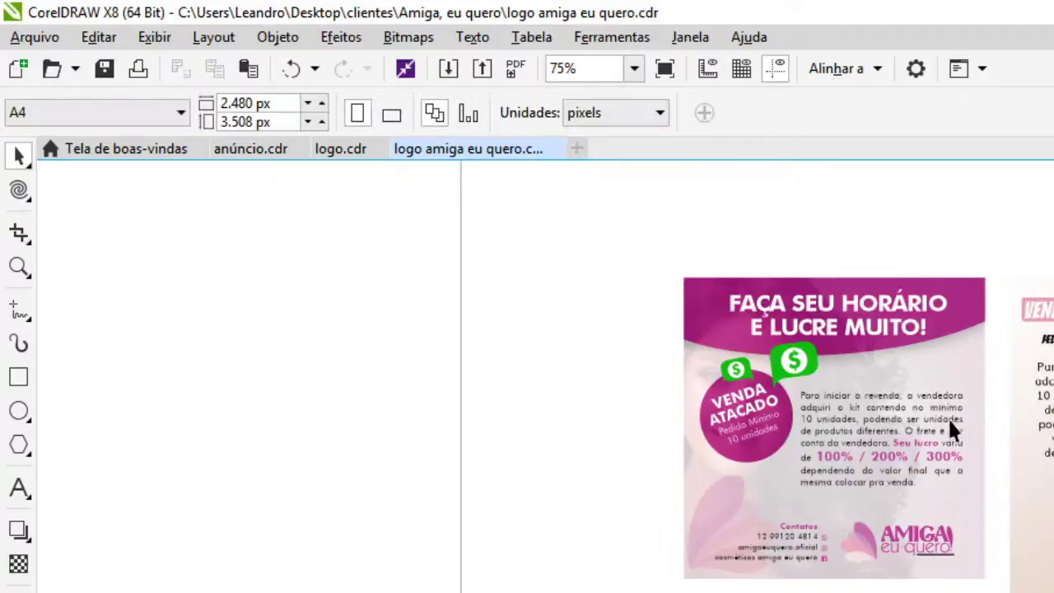
drag(515, 245, 1053, 591)
drag(1052, 496, 1026, 487)
key(Escape)
scroll(869, 384, up, 2)
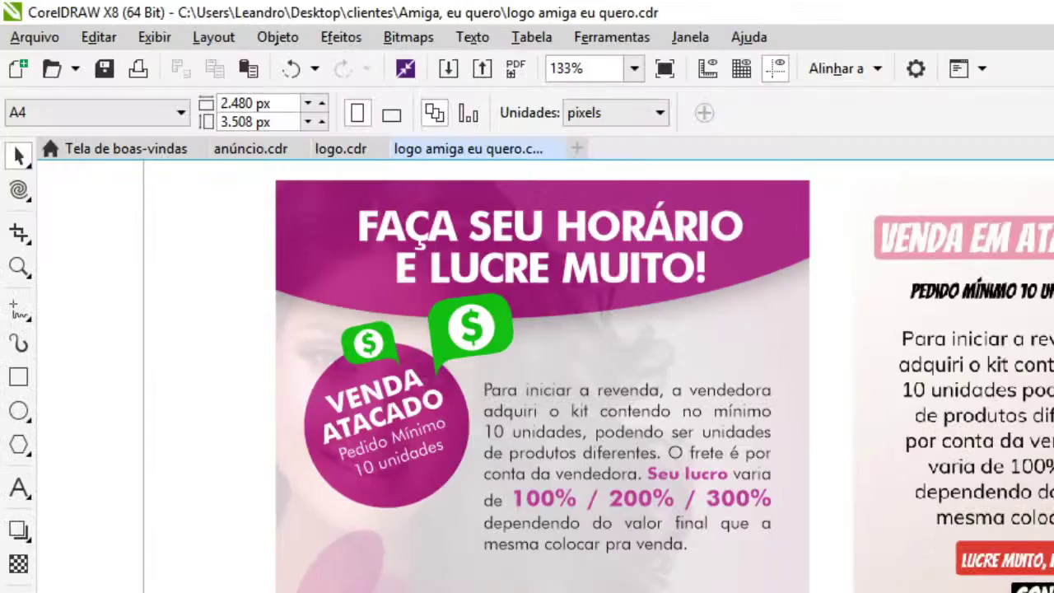
Draw a freehand looping curve about 187 × 174 px below the VENDA ATACADO badge
click(19, 309)
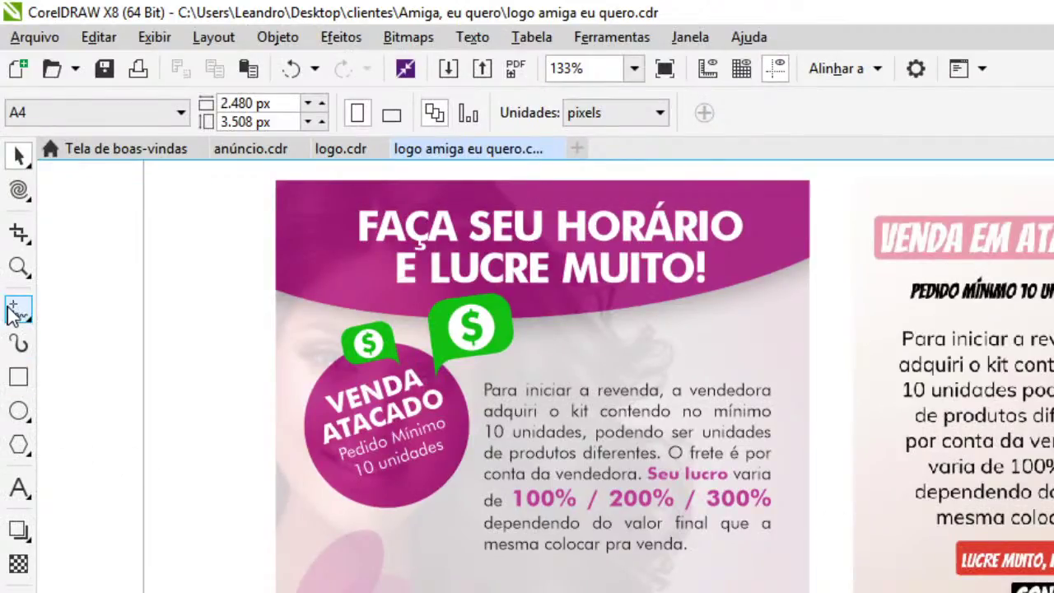
scroll(372, 478, up, 3)
scroll(765, 493, down, 2)
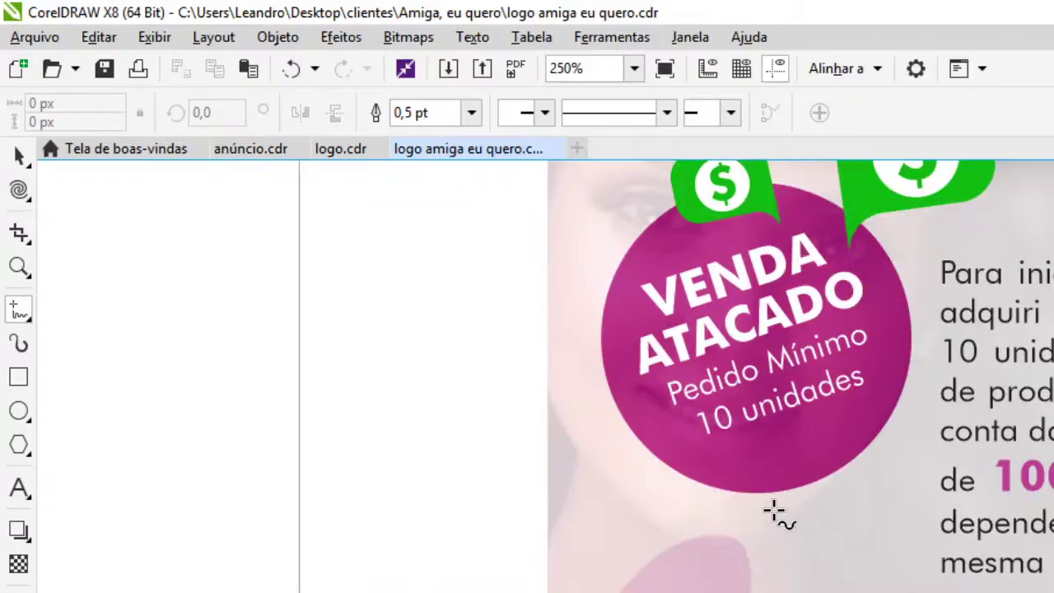
mouse_move(773, 505)
mouse_down()
mouse_move(760, 552)
mouse_move(823, 591)
mouse_move(898, 550)
mouse_move(916, 503)
mouse_move(928, 513)
mouse_move(926, 536)
mouse_up()
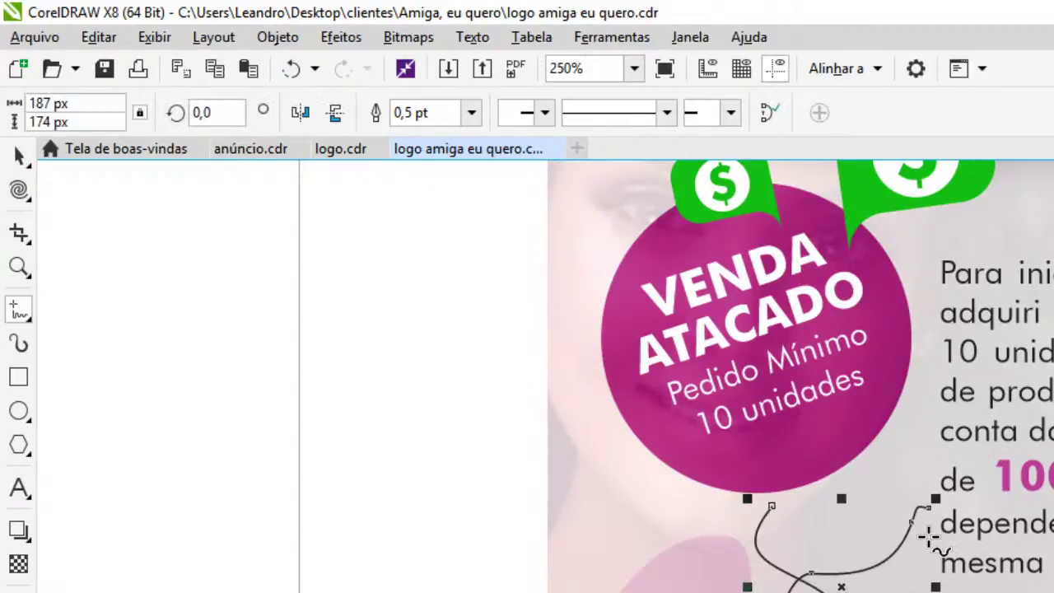
scroll(929, 536, up, 2)
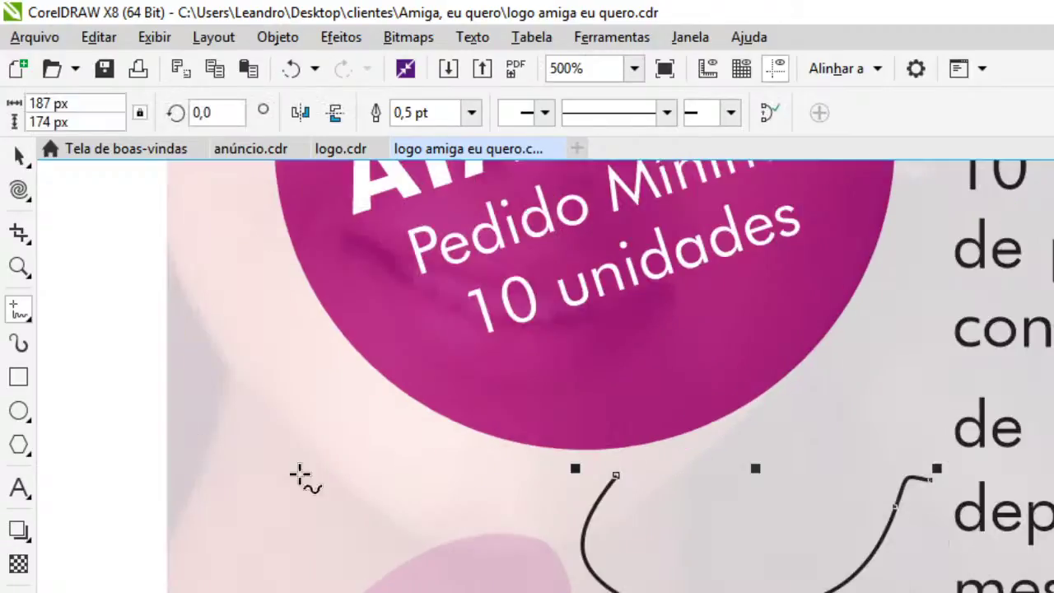
Delete the stray node at the curve's upper-right end and make its inner nodes smooth
click(25, 204)
click(51, 190)
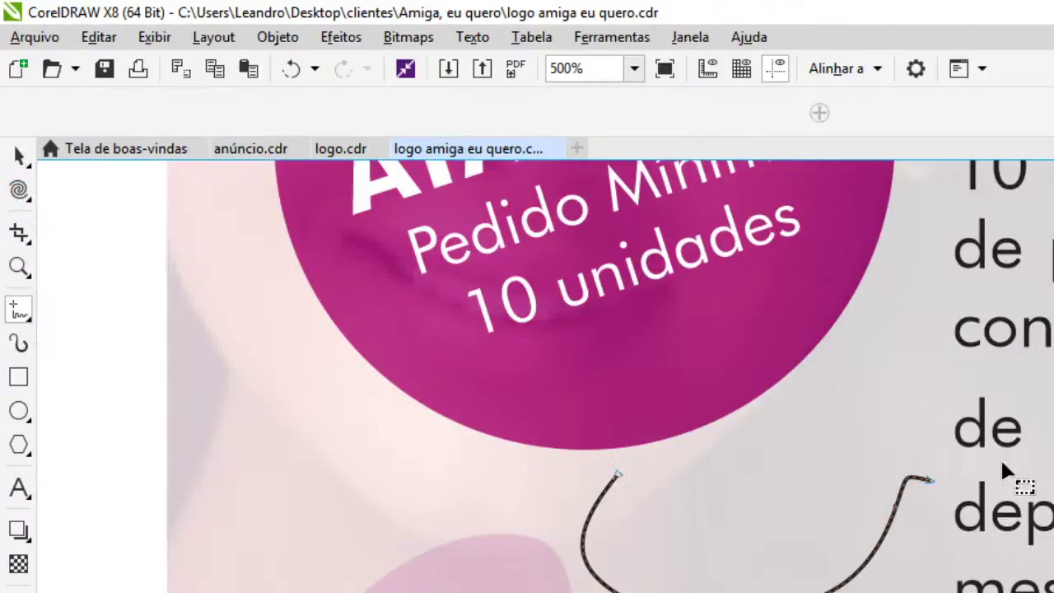
double_click(928, 479)
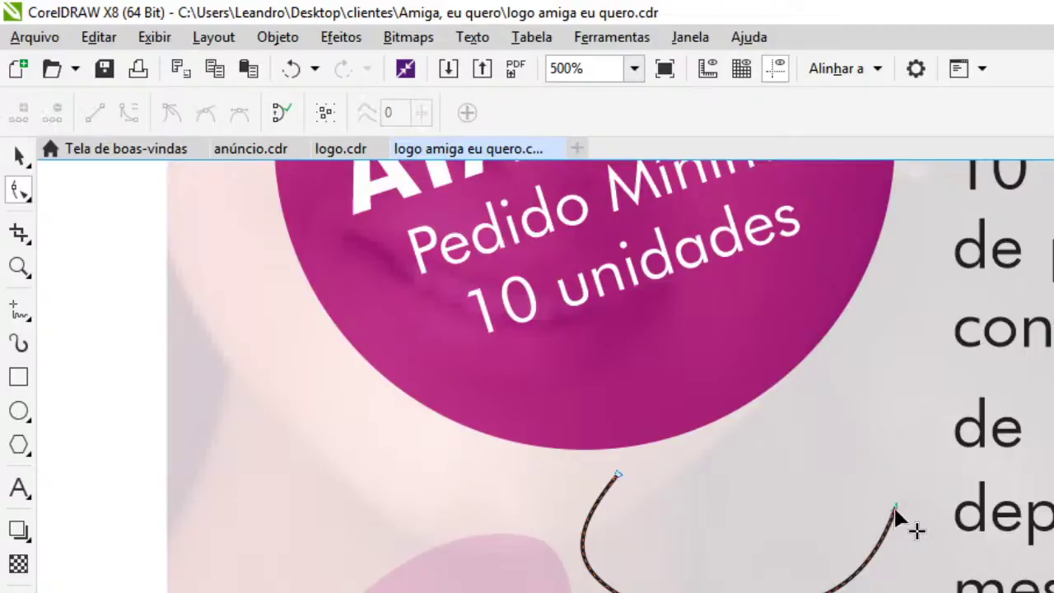
scroll(743, 484, down, 4)
drag(403, 440, 817, 566)
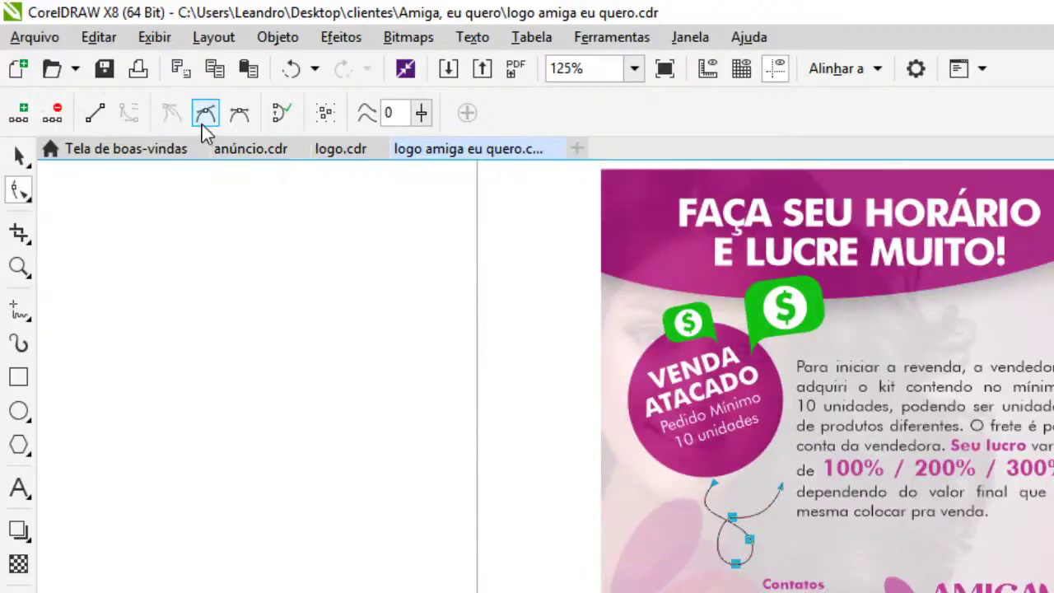
click(206, 112)
Reshape the curve into a tighter loop with a steeper right arm, and smooth all its nodes
scroll(746, 527, up, 4)
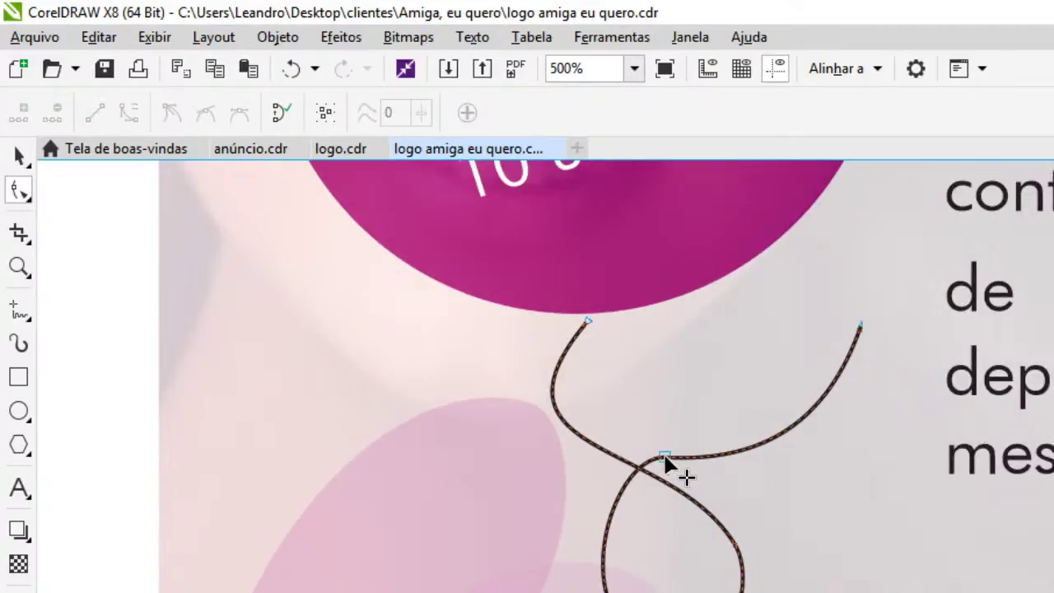
drag(668, 461, 729, 492)
drag(803, 444, 871, 419)
drag(728, 491, 821, 485)
drag(634, 592, 567, 563)
scroll(830, 508, down, 1)
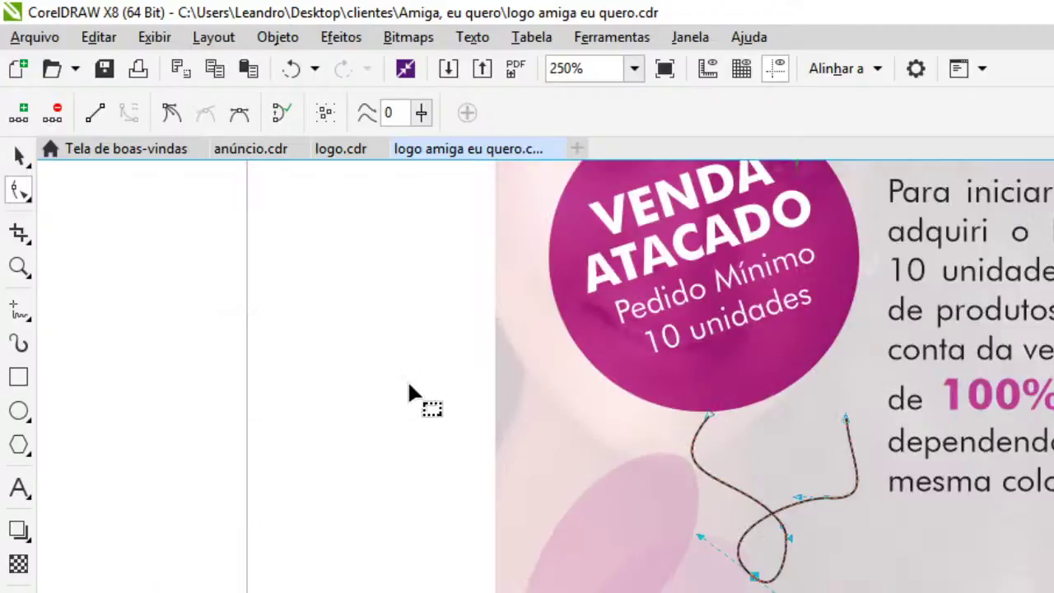
key(ctrl+a)
click(215, 116)
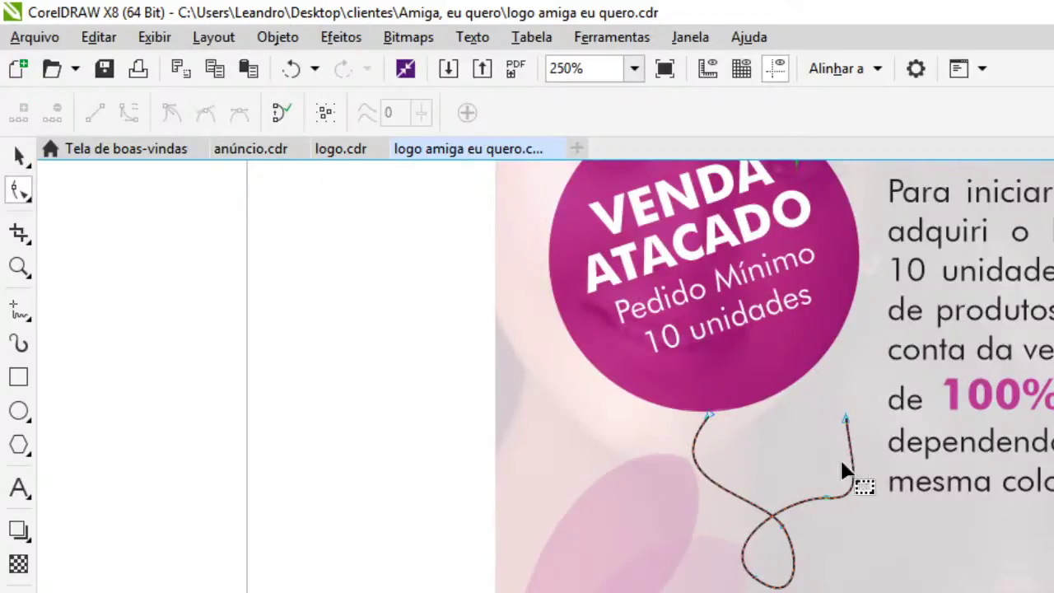
Pull the curve's right end outward toward the paragraph text and adjust its handles into an S-shaped bend
drag(845, 416, 866, 411)
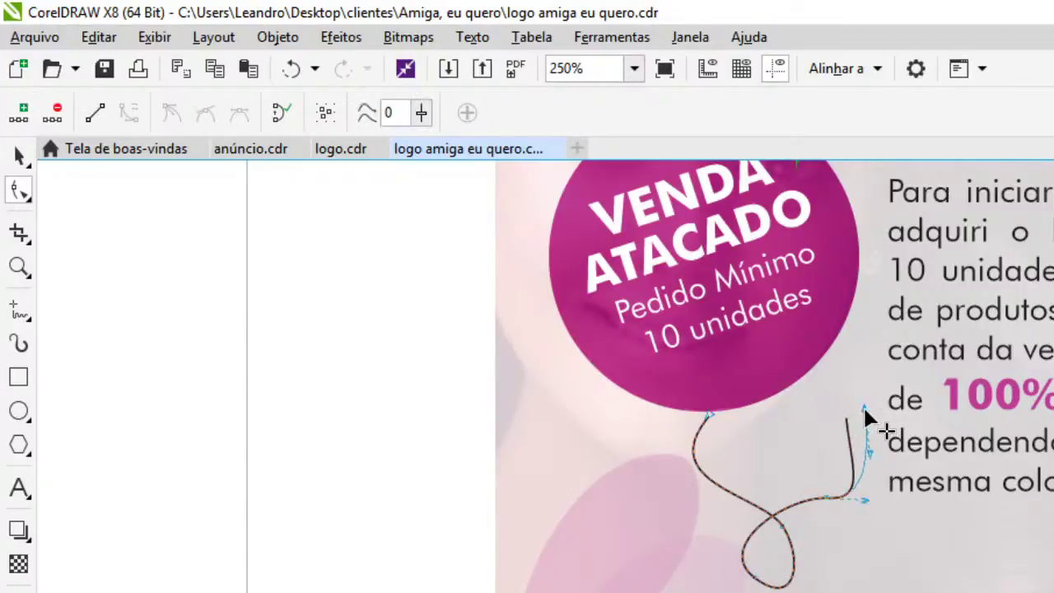
drag(811, 447, 836, 421)
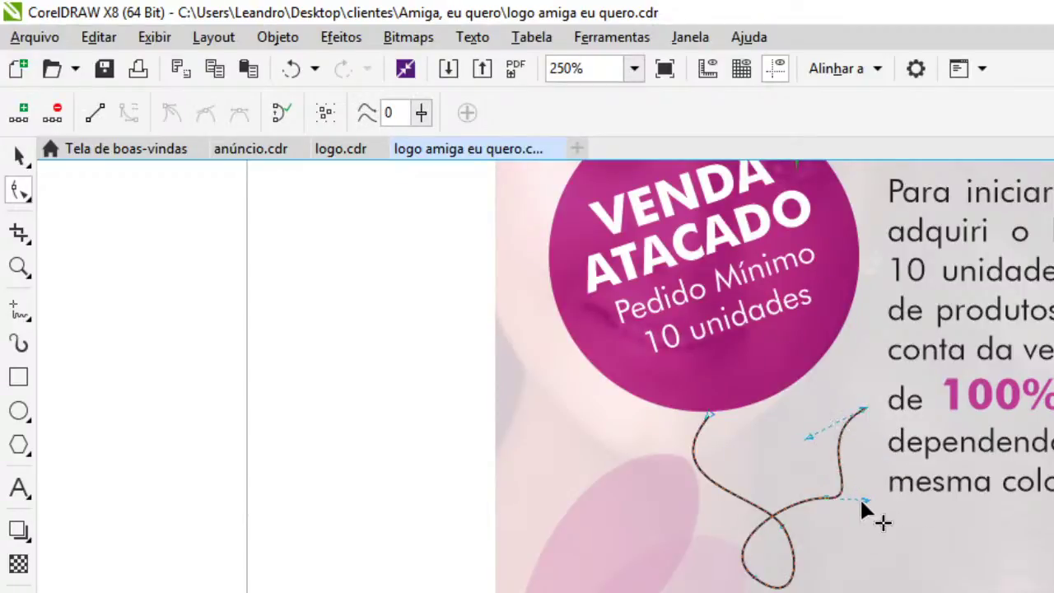
drag(861, 499, 867, 490)
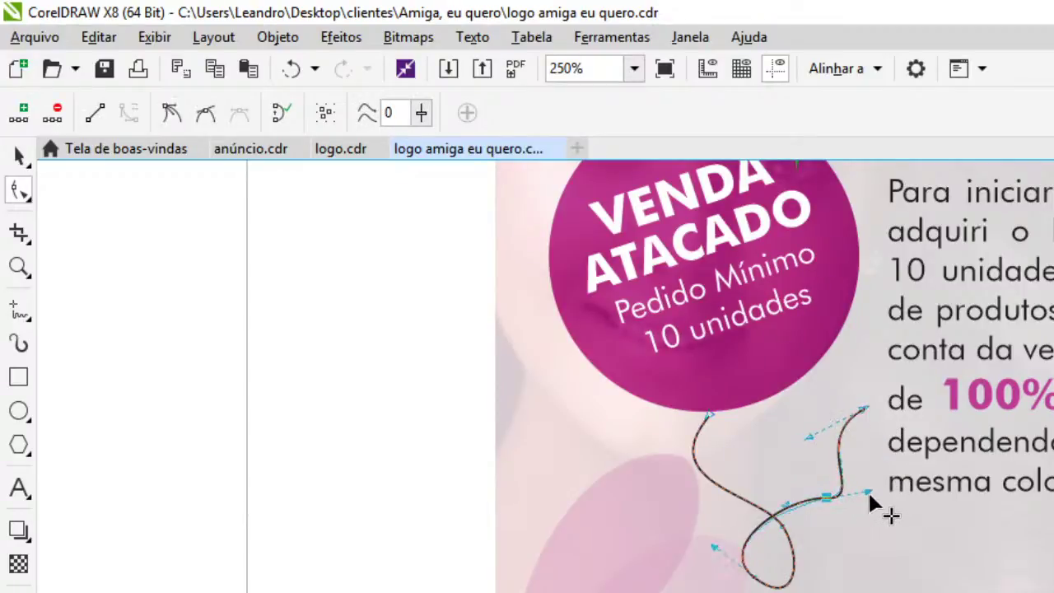
click(862, 409)
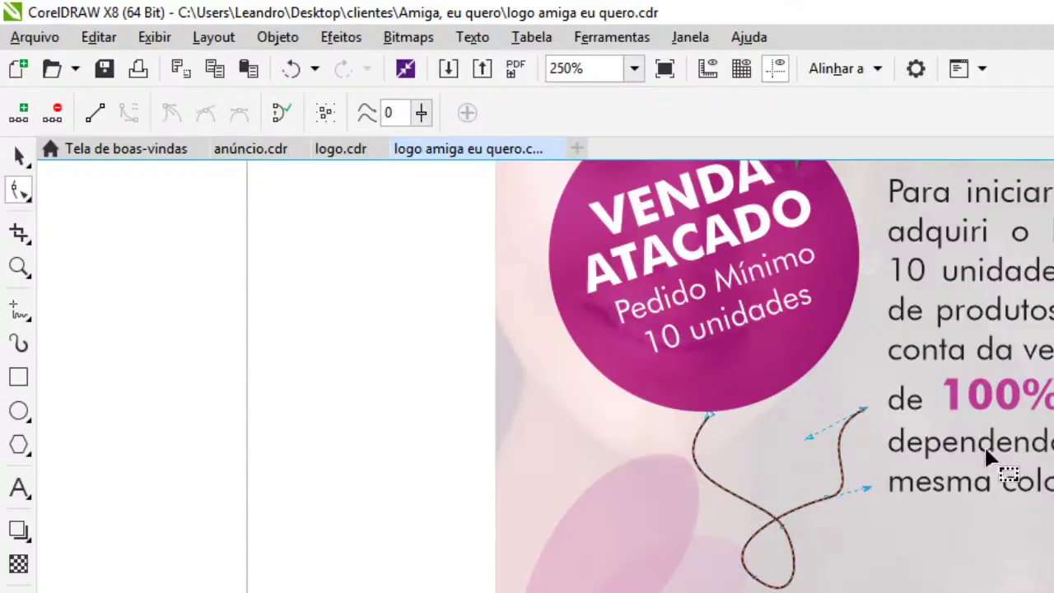
Move the curve slightly down from the badge and give it a dashed line style
click(16, 155)
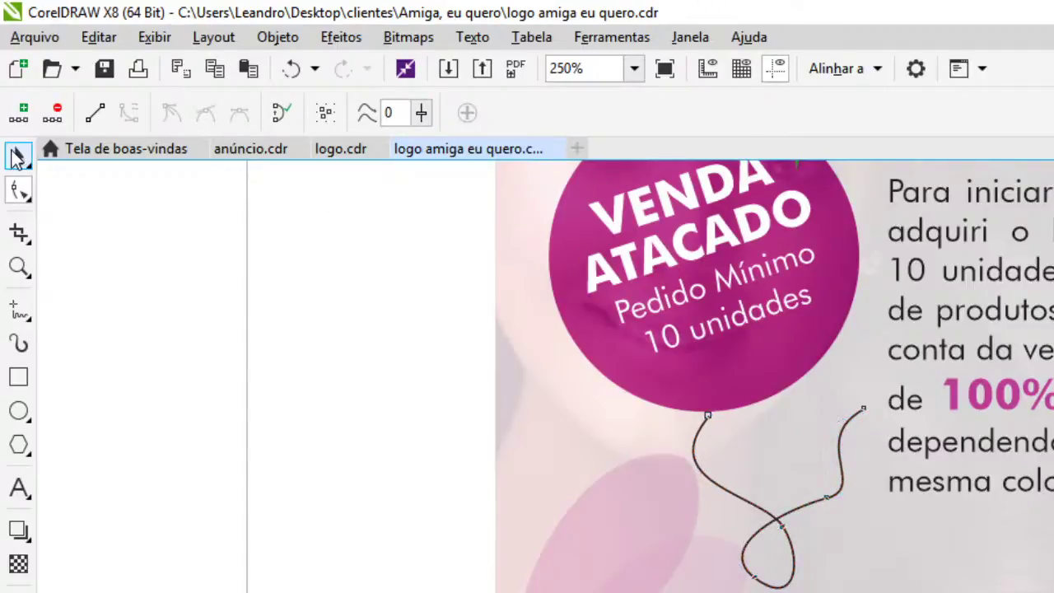
mouse_move(845, 461)
mouse_down()
mouse_move(831, 499)
mouse_move(843, 472)
mouse_up()
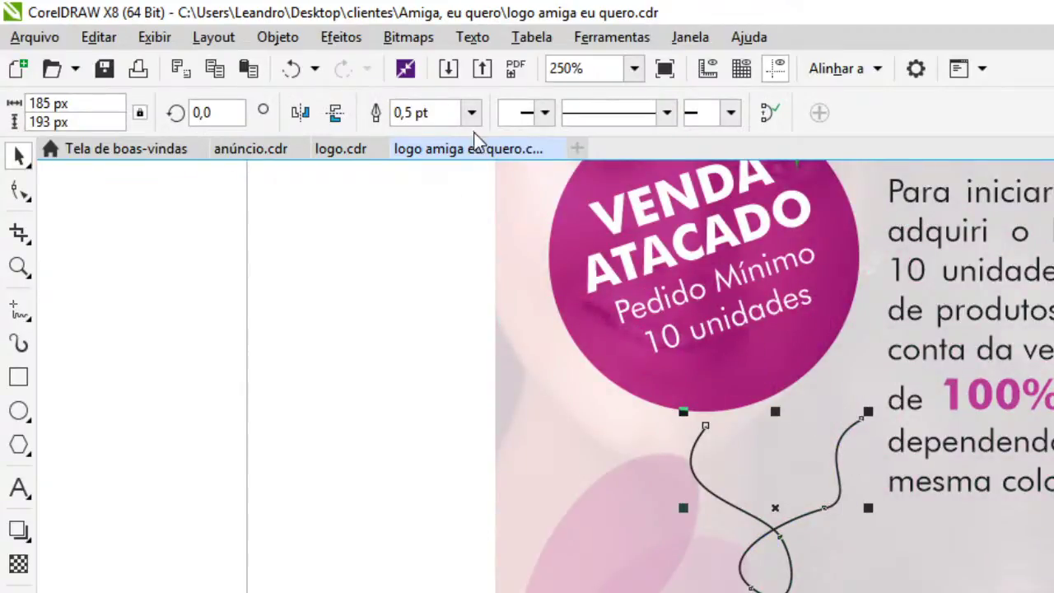
click(666, 112)
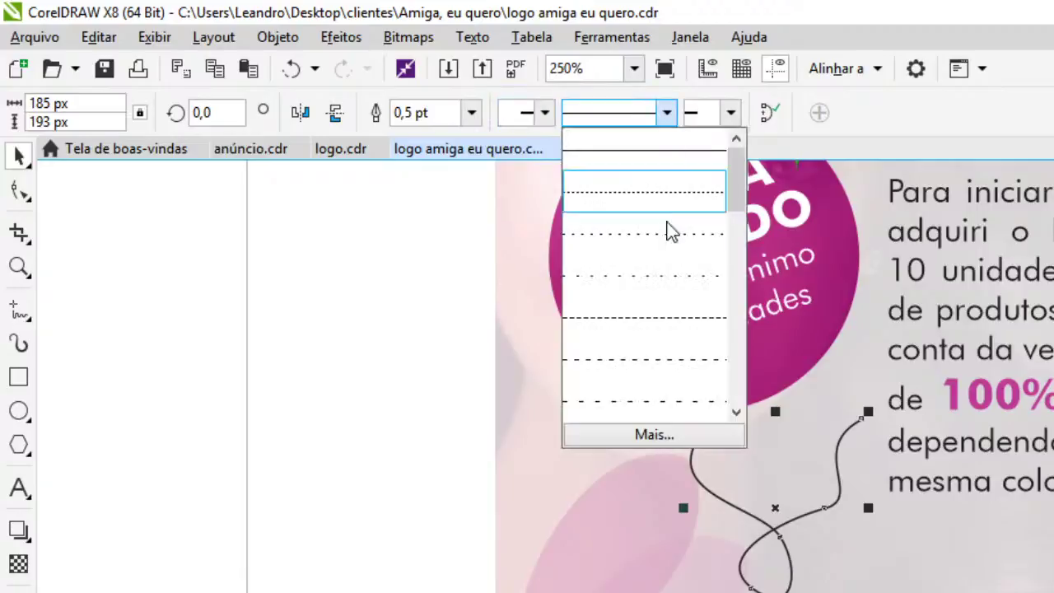
click(638, 361)
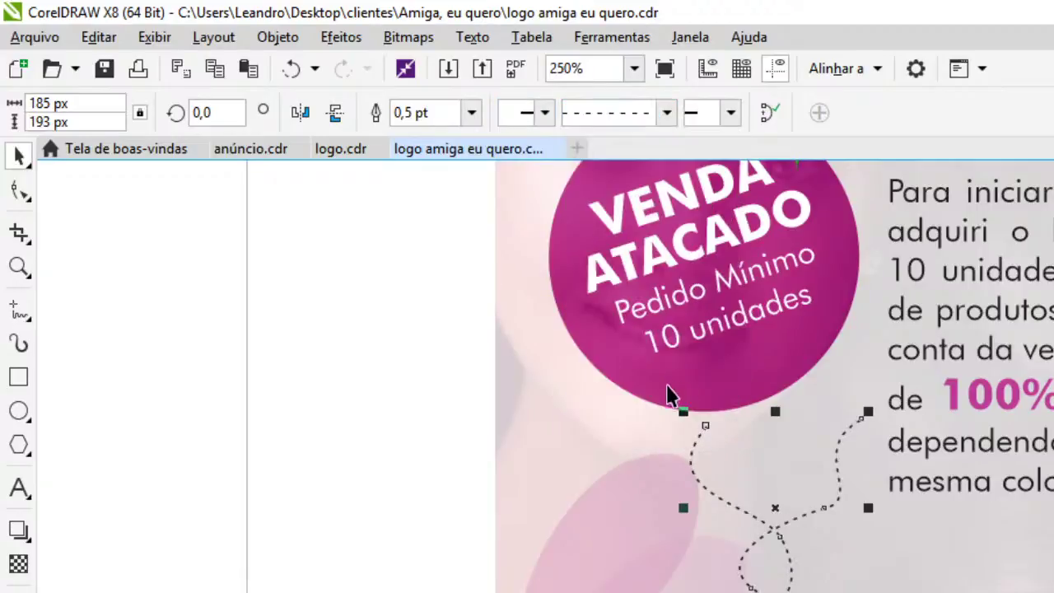
Try an open V-shaped arrowhead on the end of the dashed curve beside the paragraph
click(730, 112)
click(767, 156)
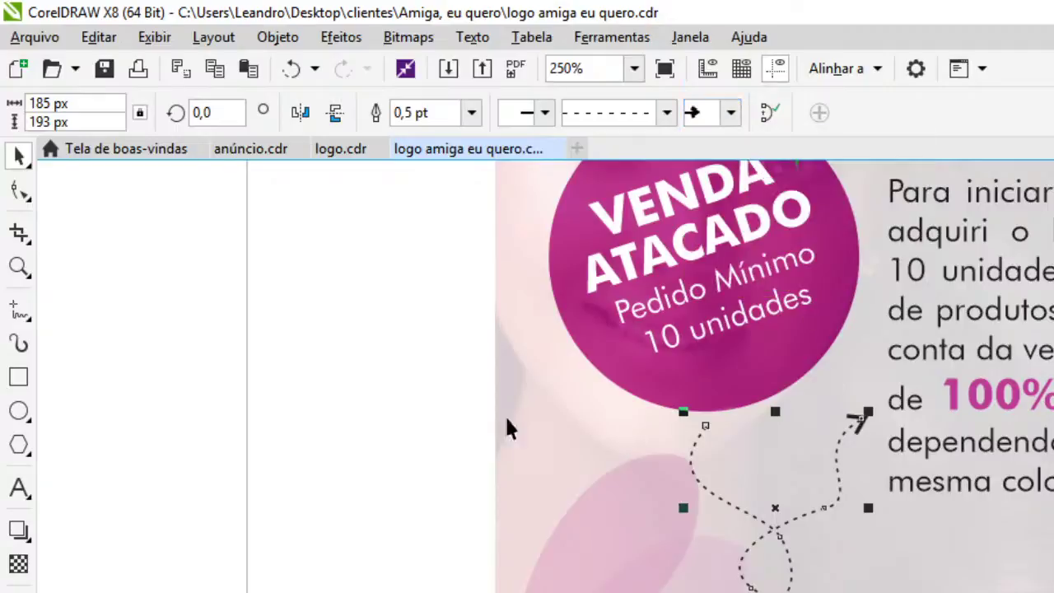
key(Escape)
click(854, 423)
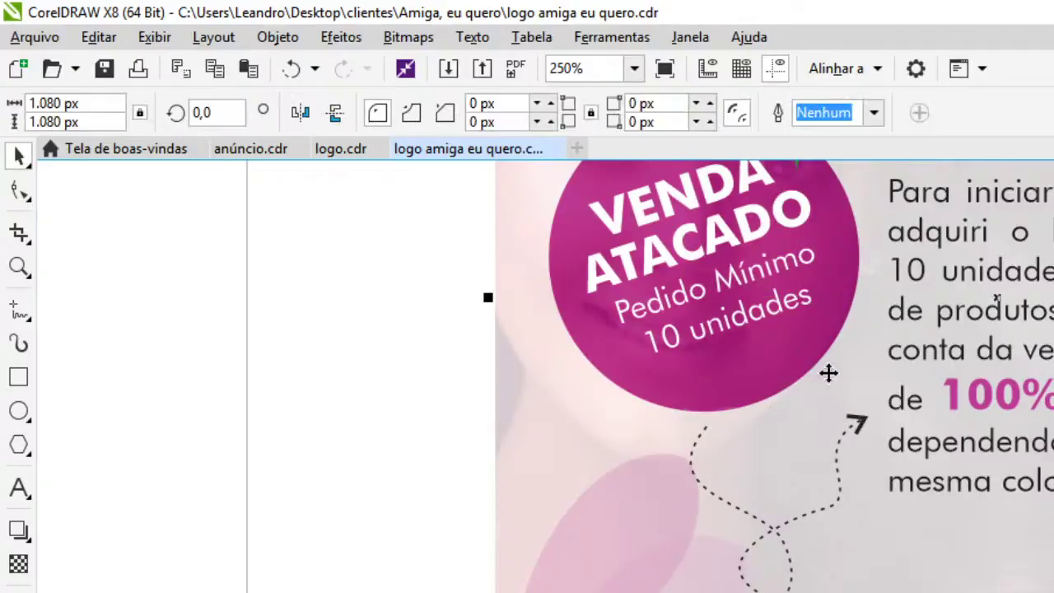
click(145, 437)
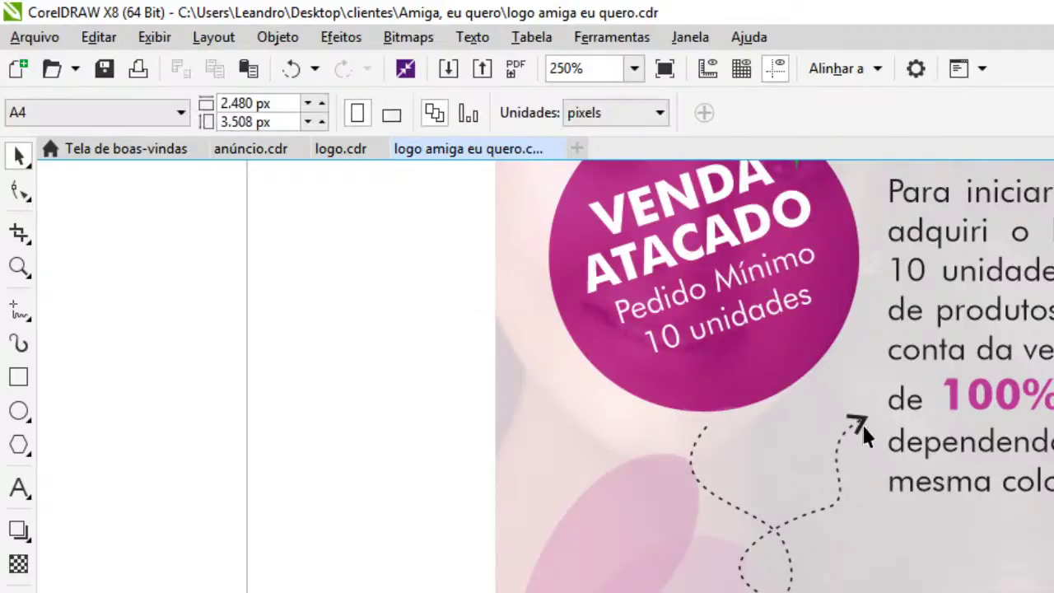
click(858, 428)
drag(222, 353, 819, 589)
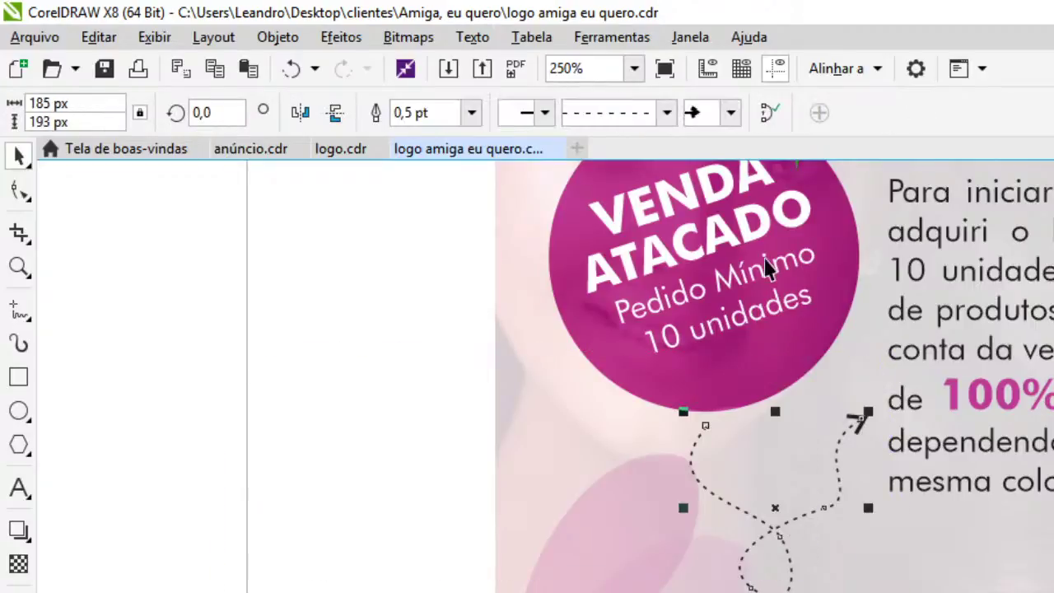
Try the small barbed arrowhead and the large solid arrowhead on the dashed curve's end
click(730, 112)
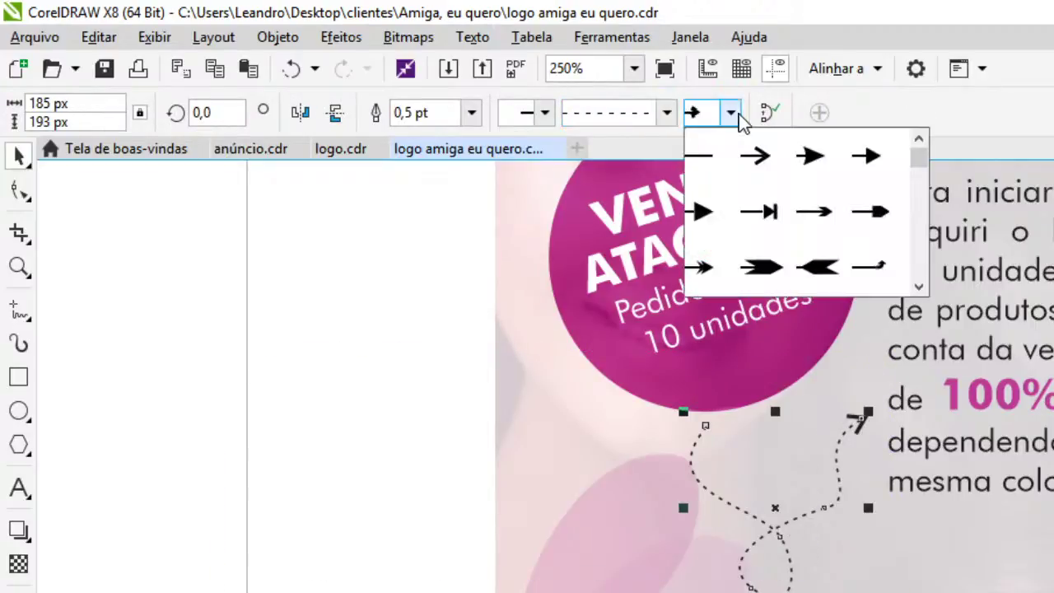
click(821, 213)
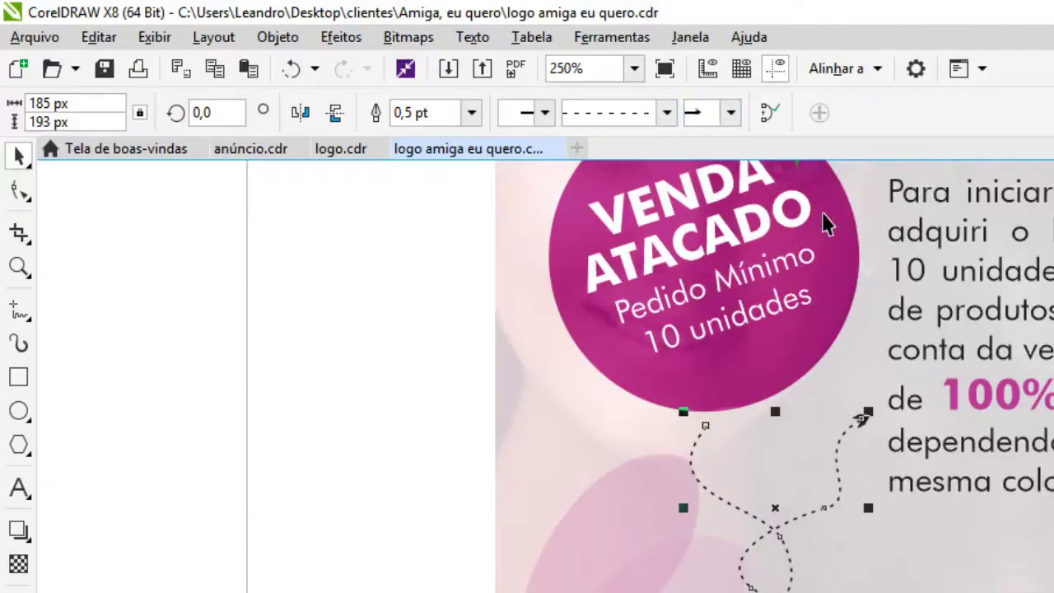
click(730, 114)
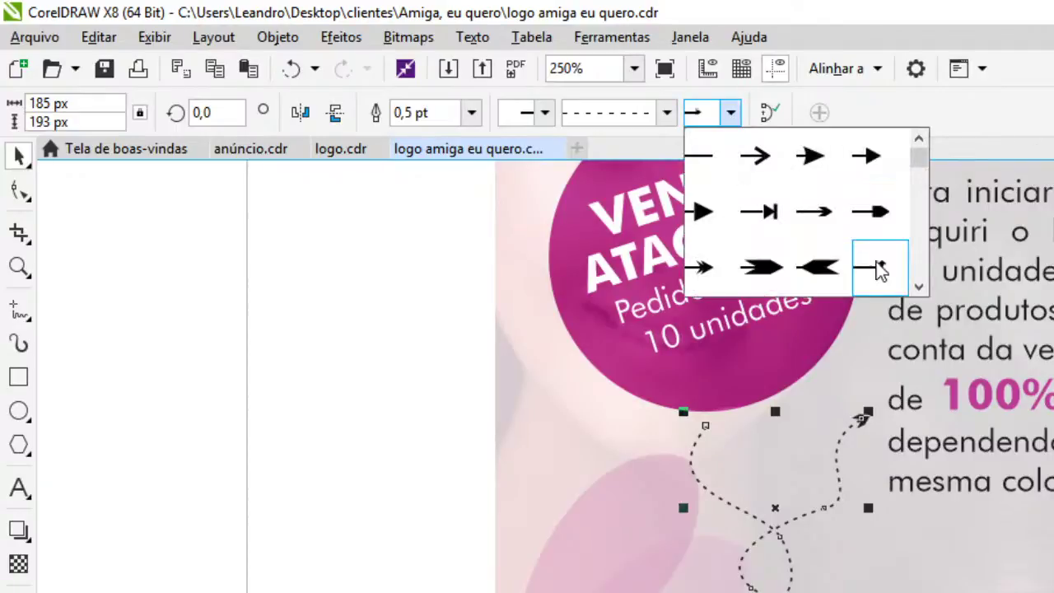
click(811, 156)
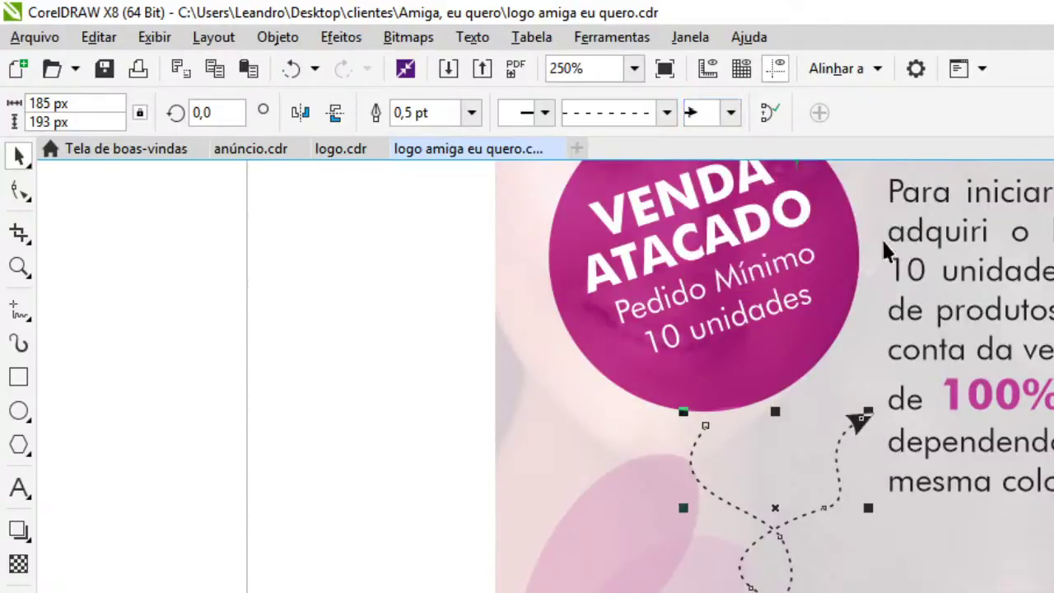
Apply the upward-curving arrowhead to the dashed curve's end and check it up close
click(730, 113)
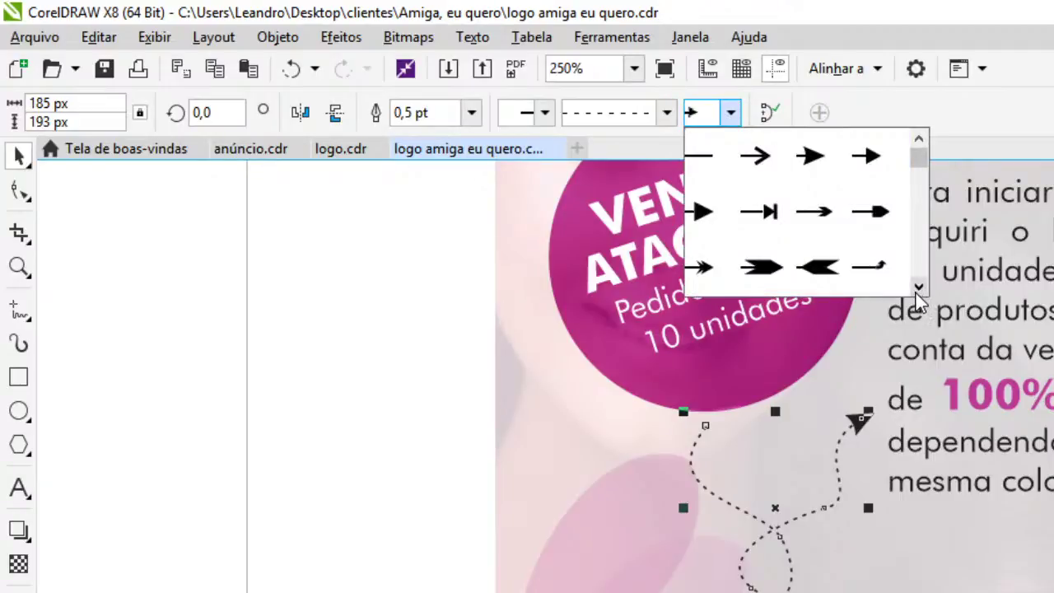
click(871, 271)
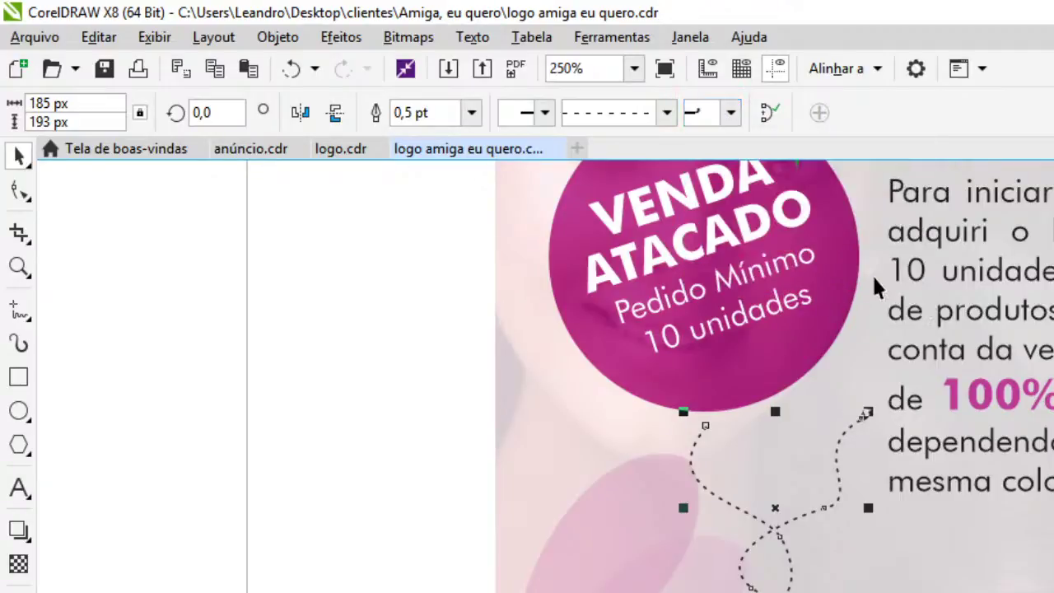
click(832, 395)
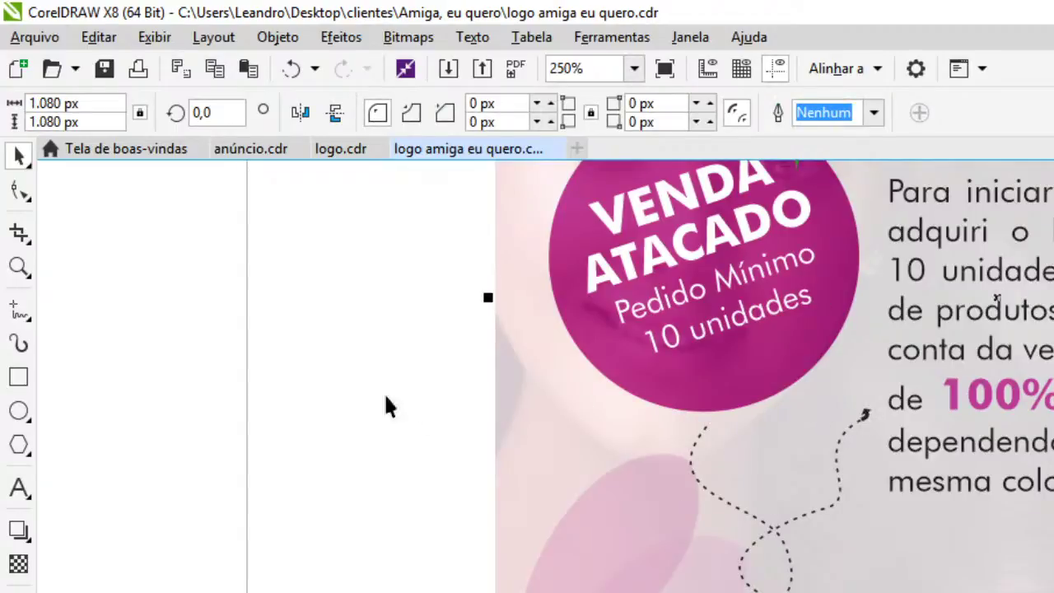
key(Escape)
scroll(874, 415, up, 2)
scroll(832, 420, up, 2)
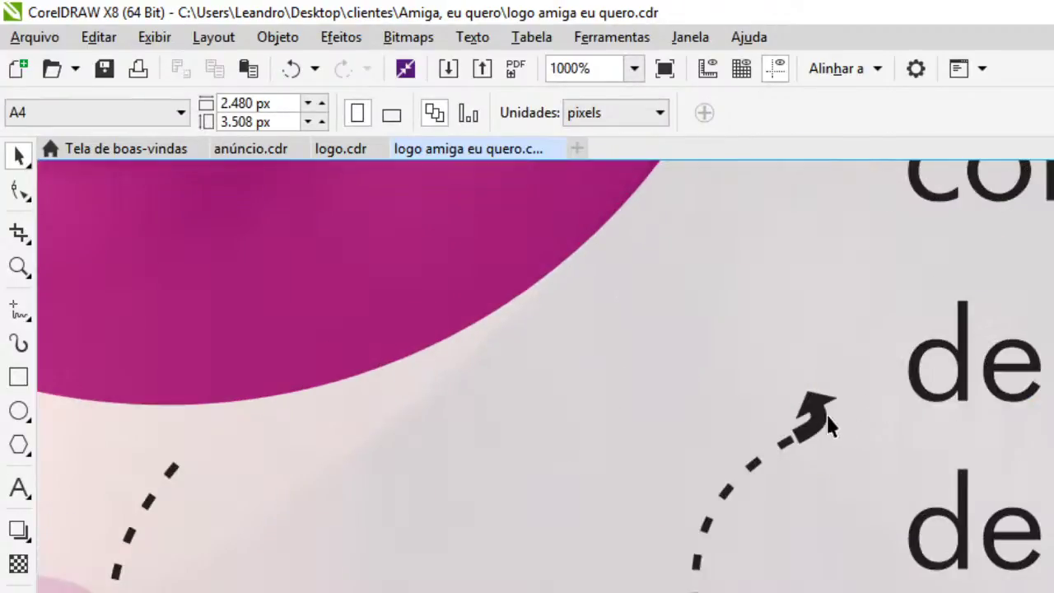
click(813, 418)
scroll(803, 399, down, 8)
click(656, 375)
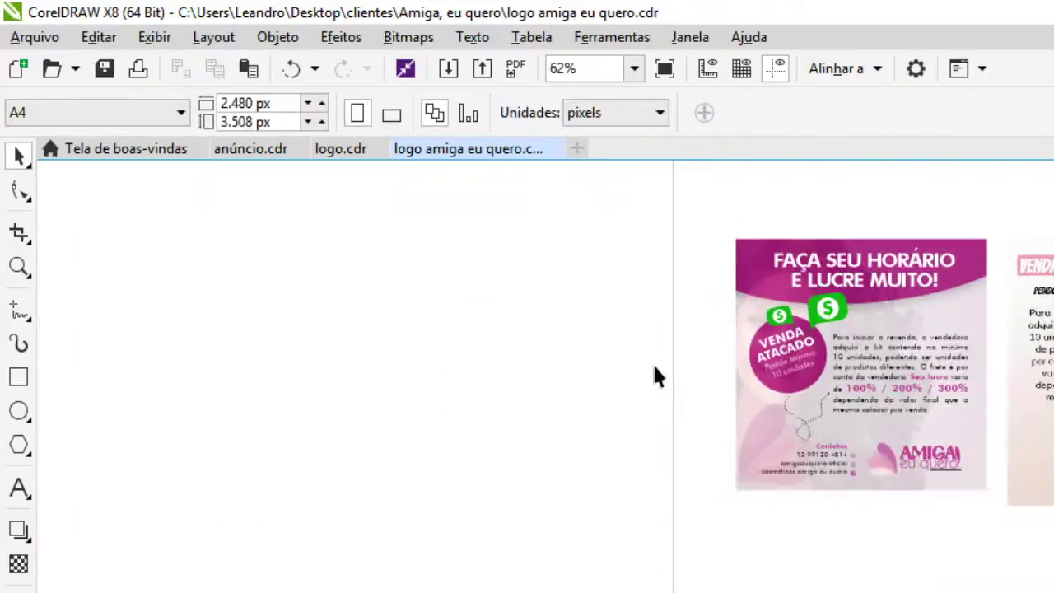
Recolour the dashed curve's outline magenta to match the ad
drag(845, 457, 845, 458)
right_click(812, 418)
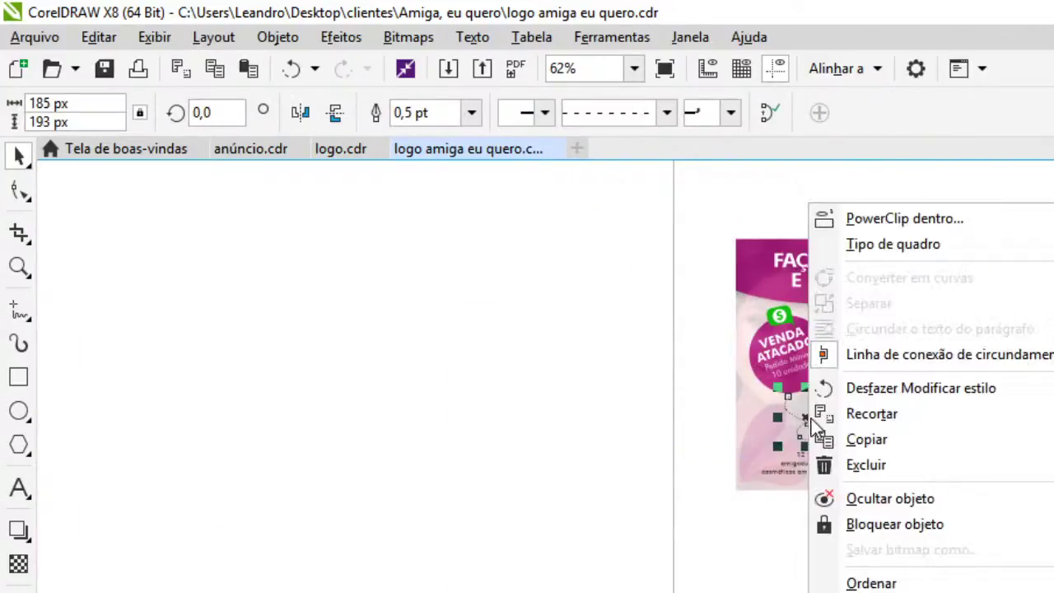
click(1052, 583)
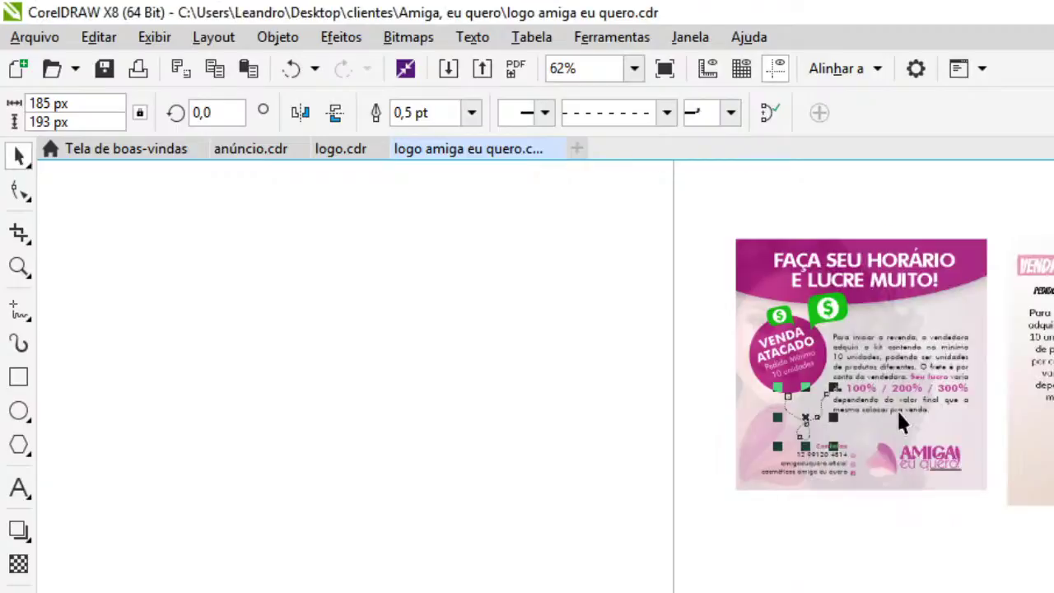
key(shift+F2)
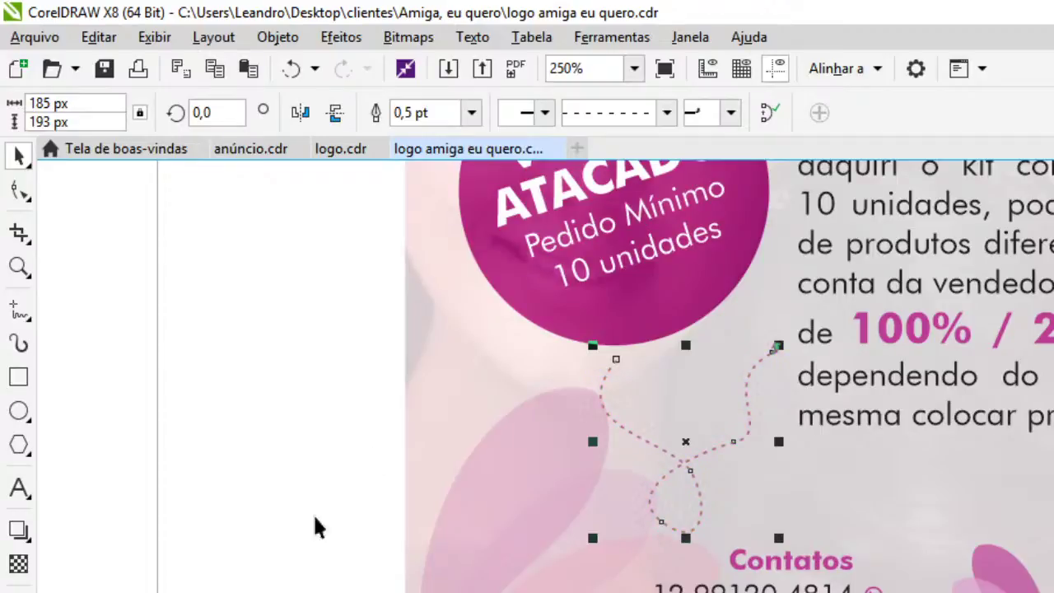
Try the double-chevron arrowhead on the dashed curve's end
click(731, 115)
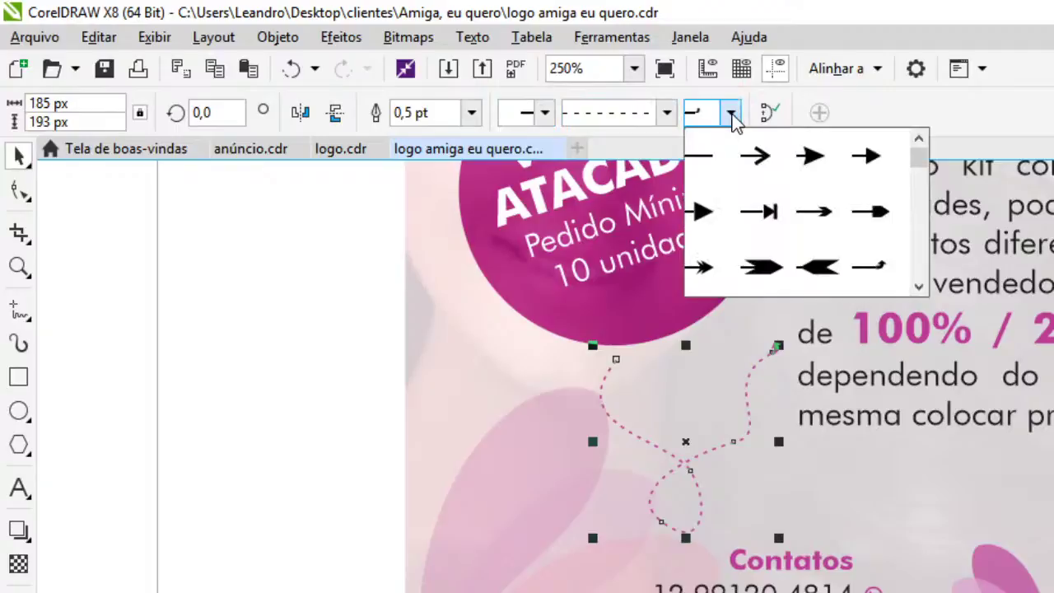
scroll(914, 266, down, 3)
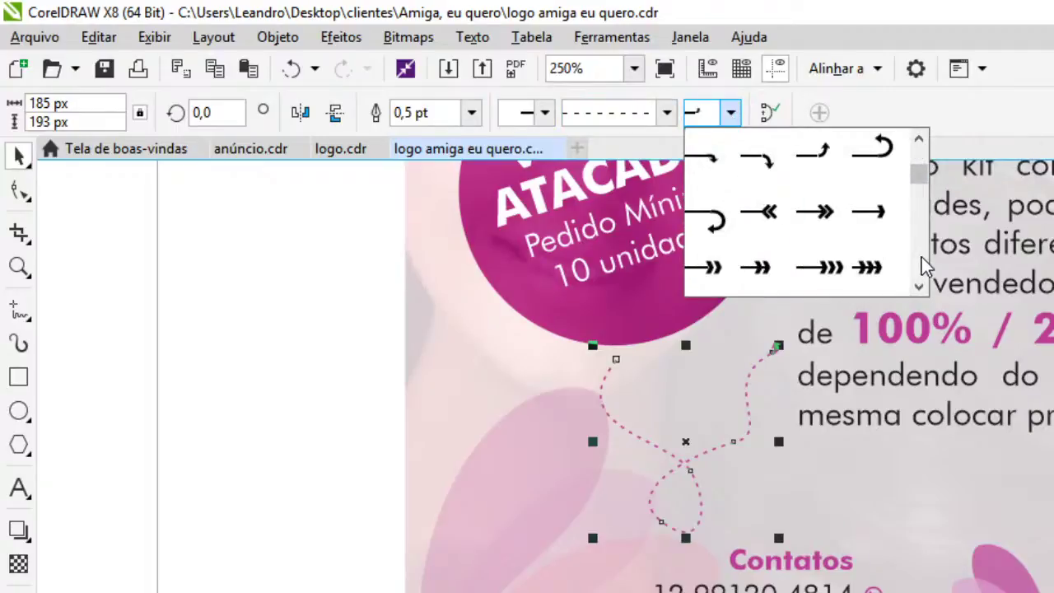
click(819, 215)
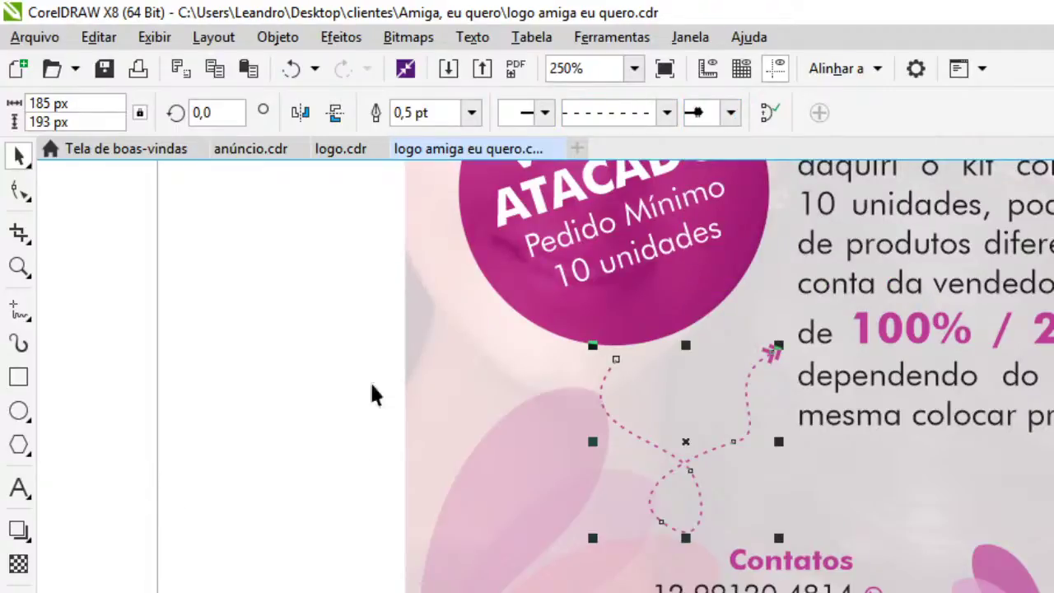
Shrink the dashed curve to 163 × 170 px and position it between the badge and the paragraph
drag(778, 536, 766, 510)
click(244, 364)
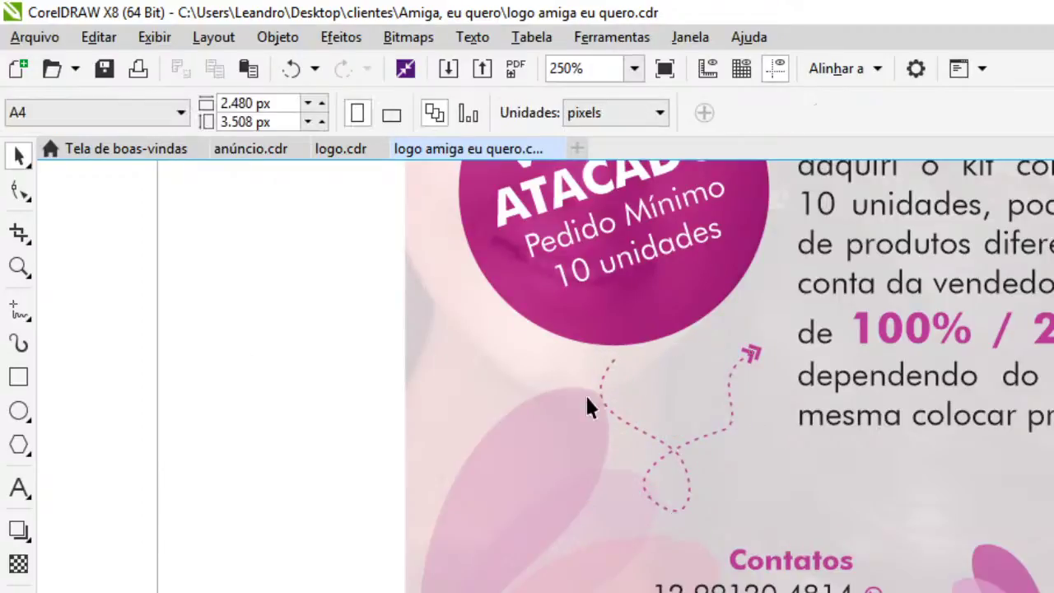
mouse_move(735, 377)
mouse_down()
mouse_move(753, 383)
mouse_move(748, 371)
mouse_up()
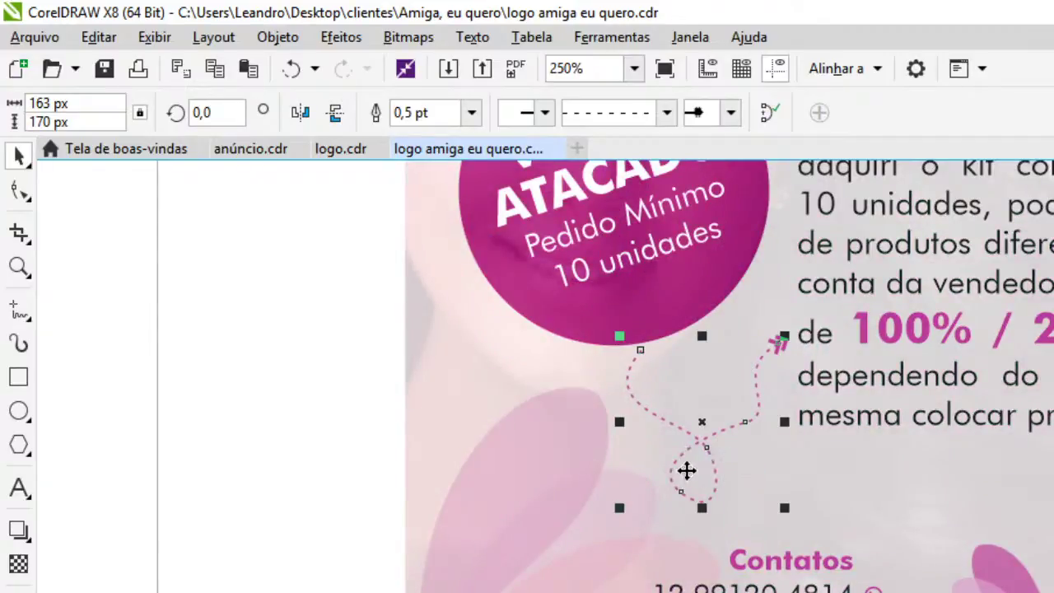
scroll(686, 470, up, 1)
scroll(492, 443, down, 2)
click(507, 466)
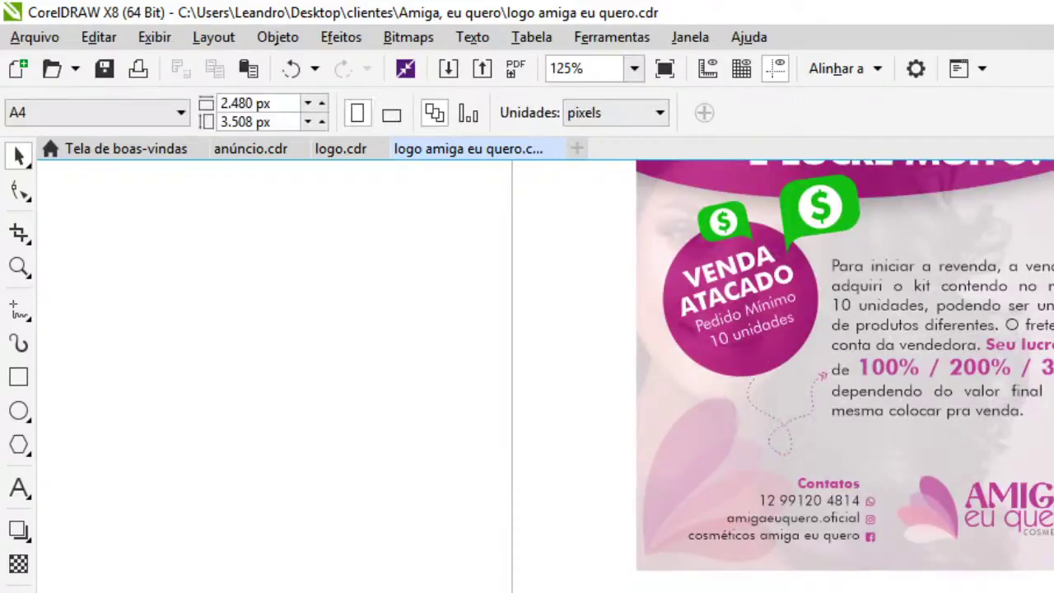
Apply the single-chevron arrowhead with a plain shaft to the dashed curve's end
scroll(742, 412, up, 1)
click(530, 400)
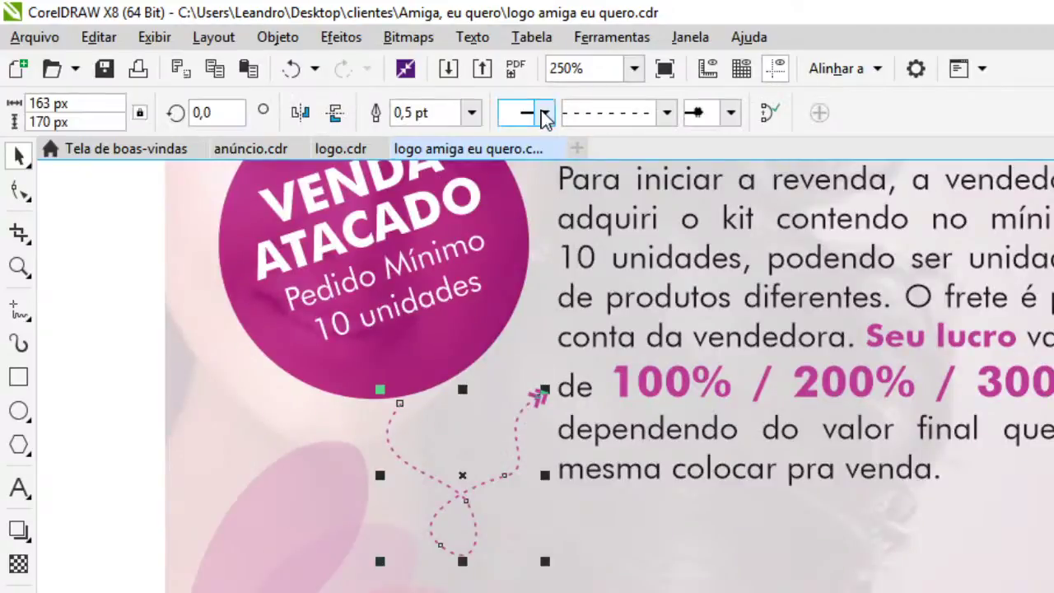
click(730, 113)
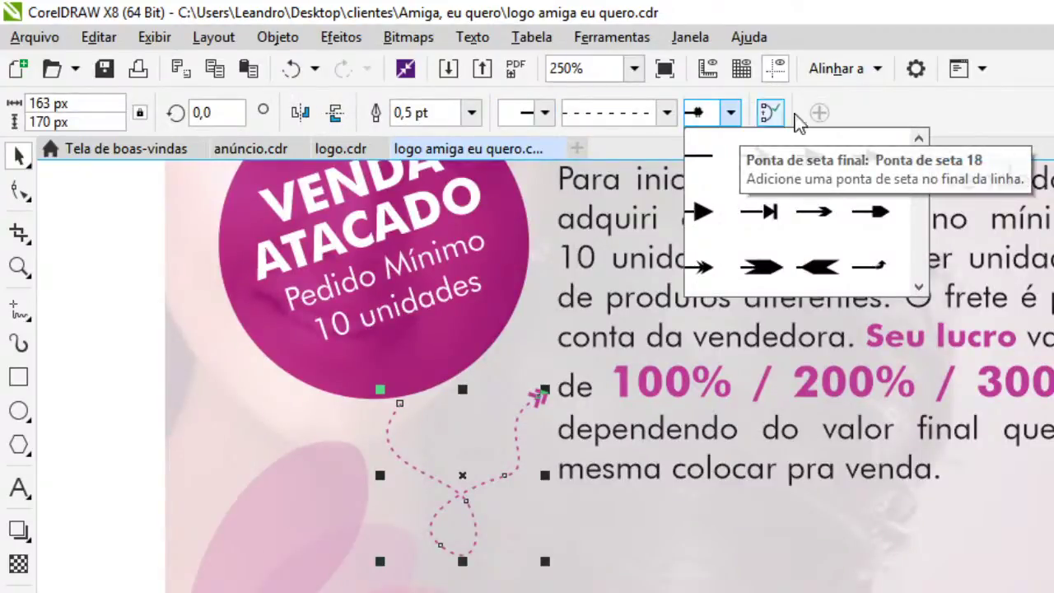
click(918, 288)
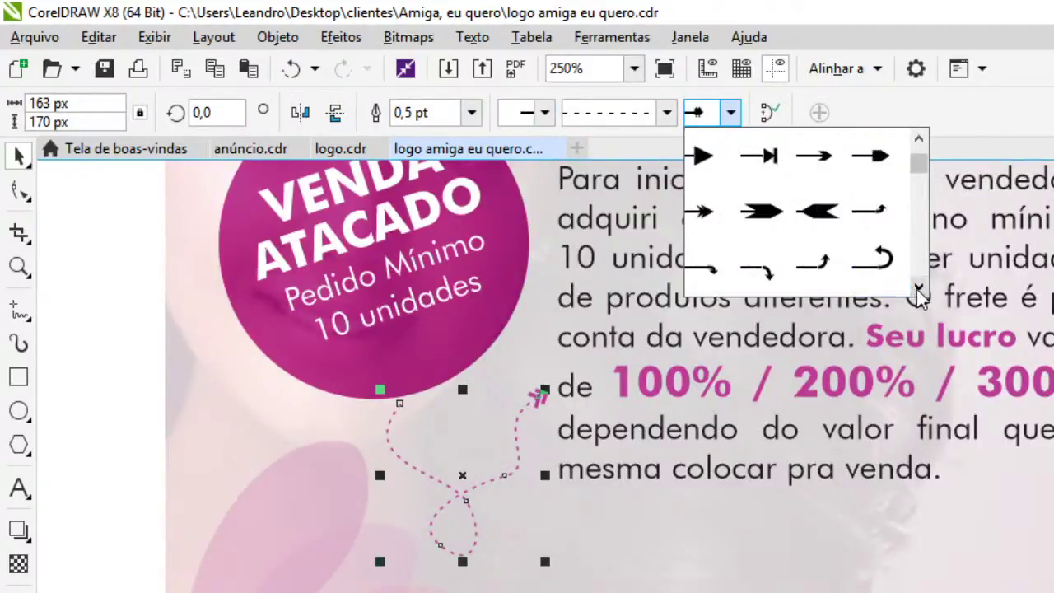
click(918, 288)
click(917, 288)
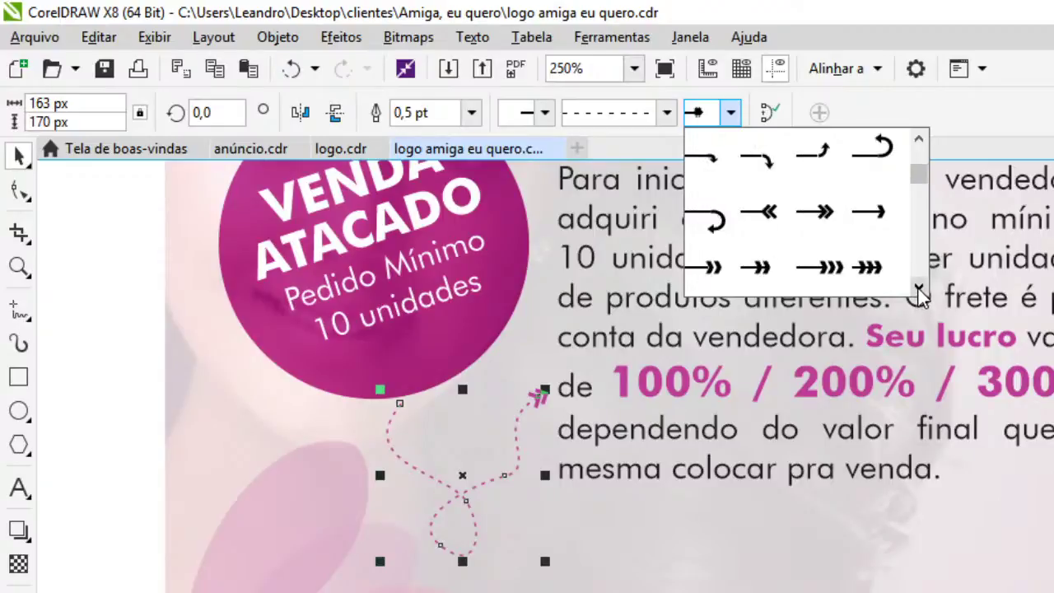
click(860, 218)
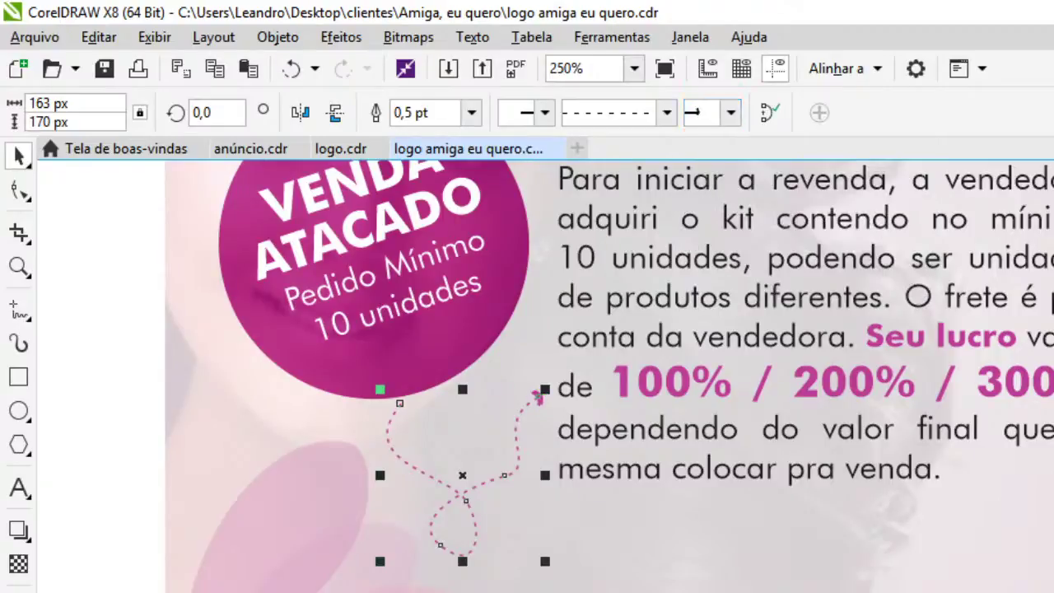
key(Escape)
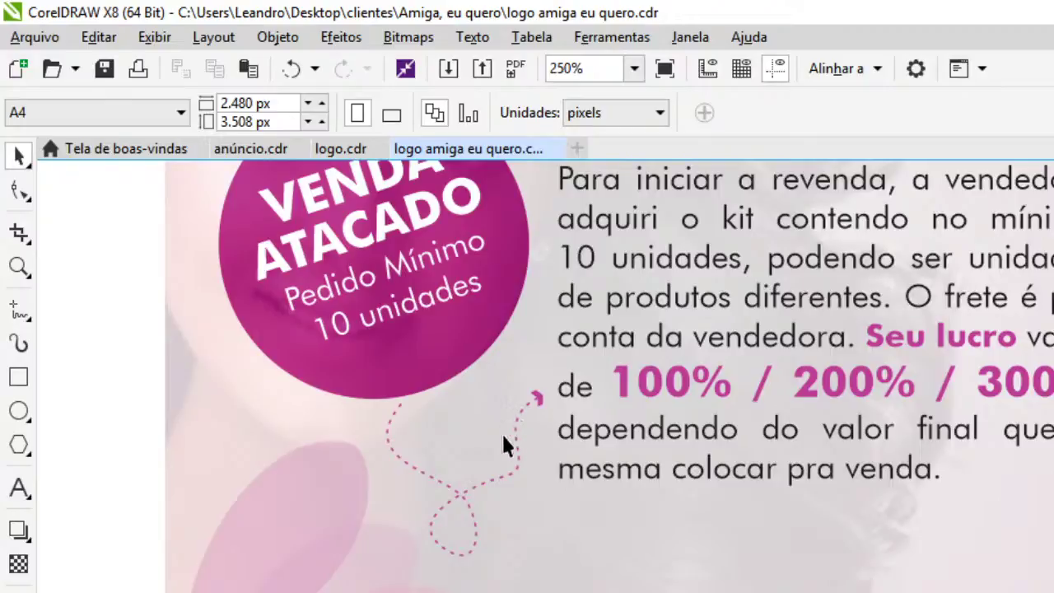
Set the dashed curve's outline to 0.75 pt with rounded line caps, placed behind the fill
click(514, 440)
click(471, 112)
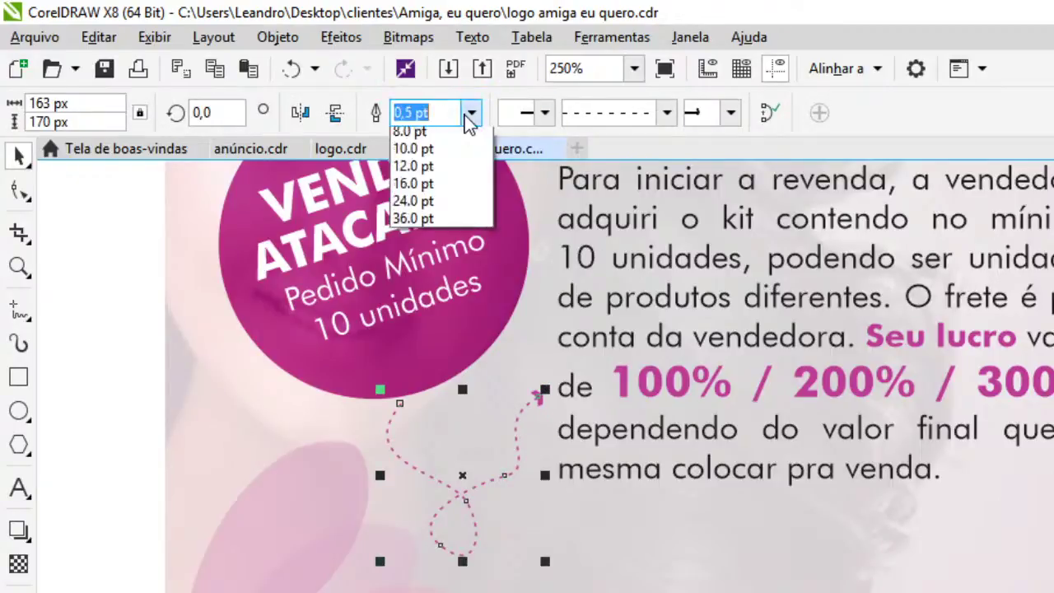
click(459, 184)
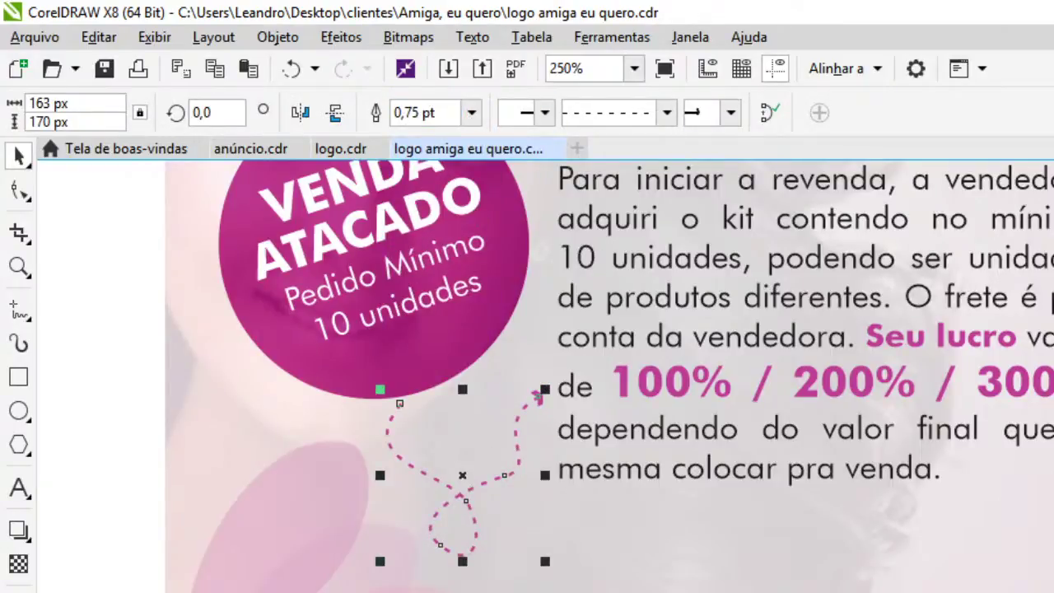
key(F12)
click(712, 525)
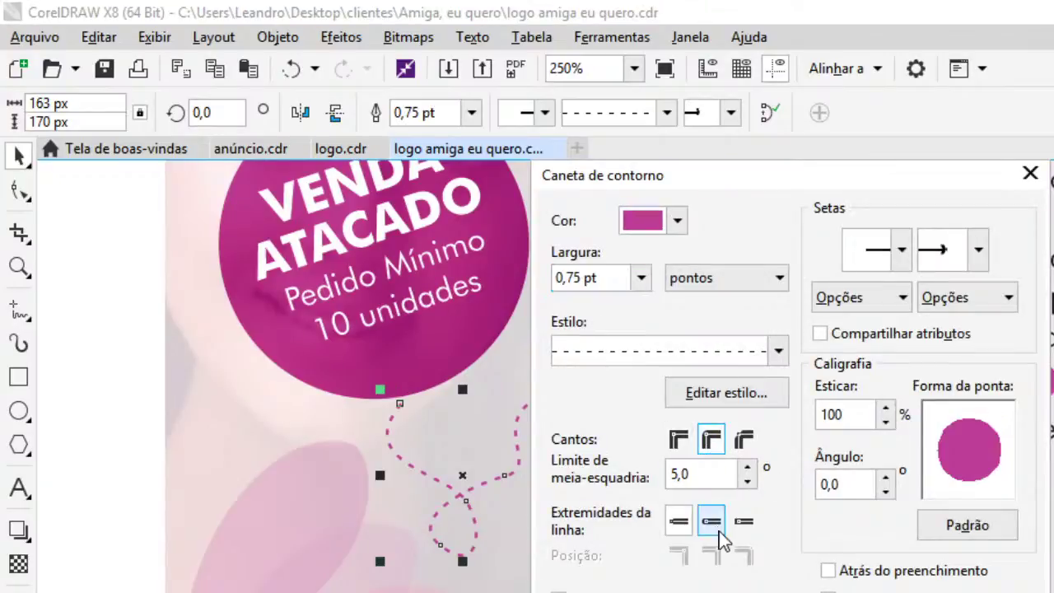
click(827, 570)
key(Return)
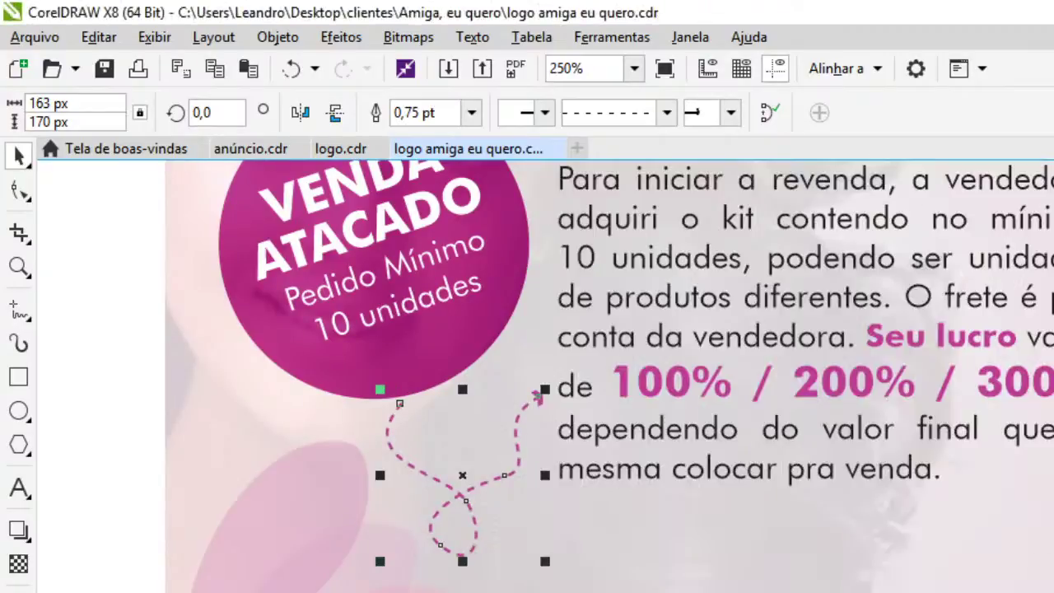
key(Escape)
scroll(545, 375, down, 1)
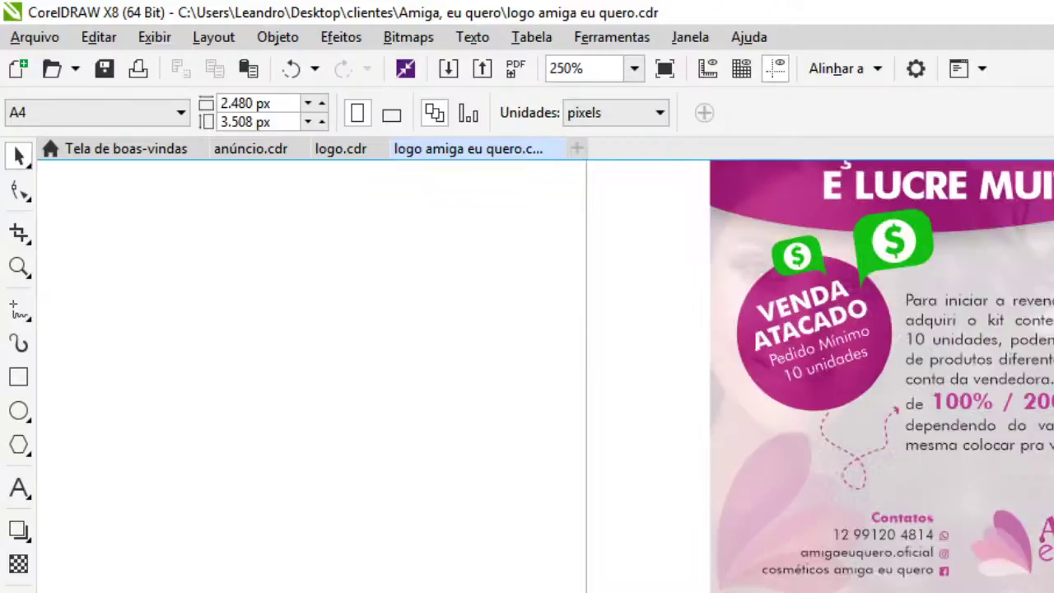
Move the dashed curve slightly away from the paragraph so it starts beneath the centre of the badge
scroll(544, 376, up, 1)
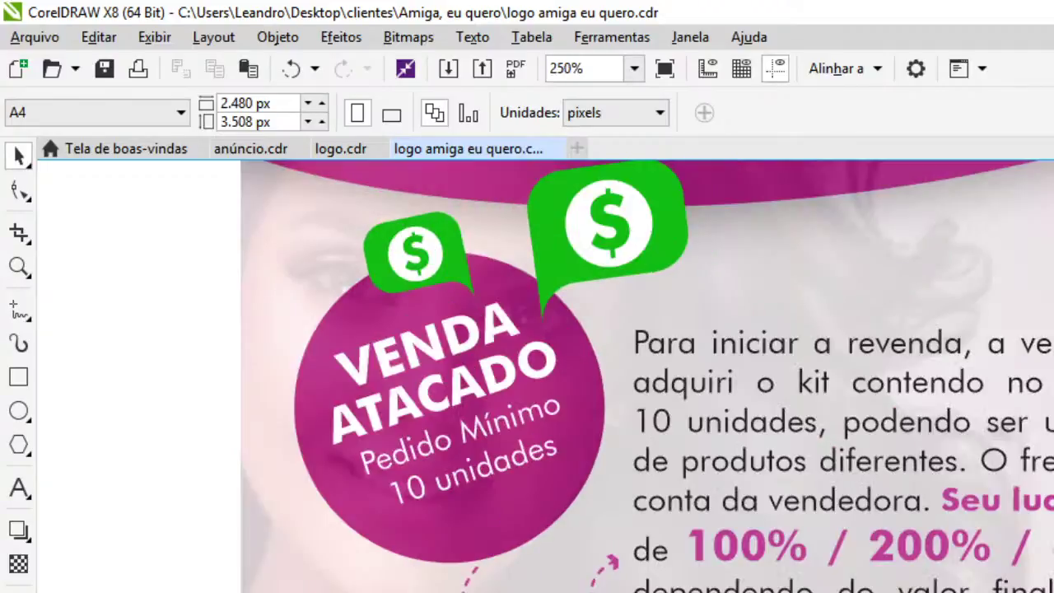
click(475, 568)
drag(475, 568, 447, 577)
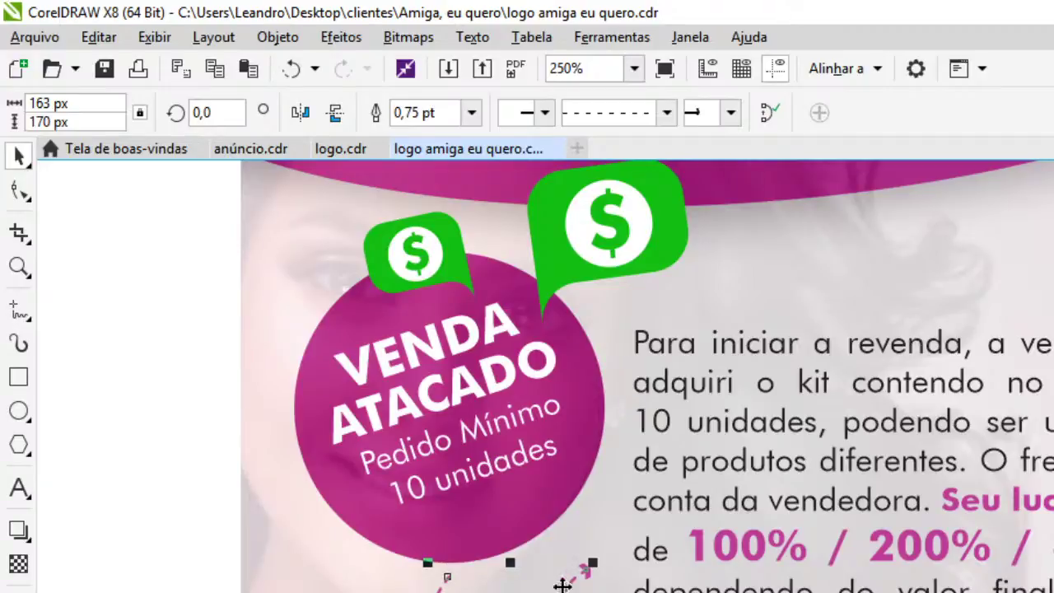
Reshape the dashed curve by moving its start node to the badge's lower edge and its arrow node closer to the paragraph
click(23, 196)
scroll(436, 570, up, 1)
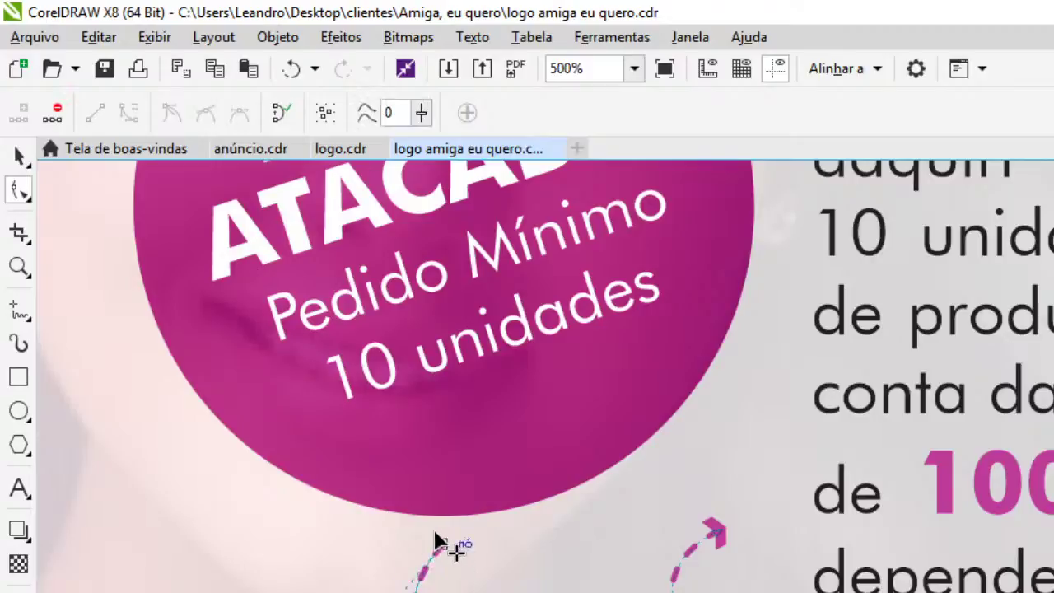
drag(424, 517, 421, 515)
drag(717, 536, 766, 511)
scroll(743, 437, down, 2)
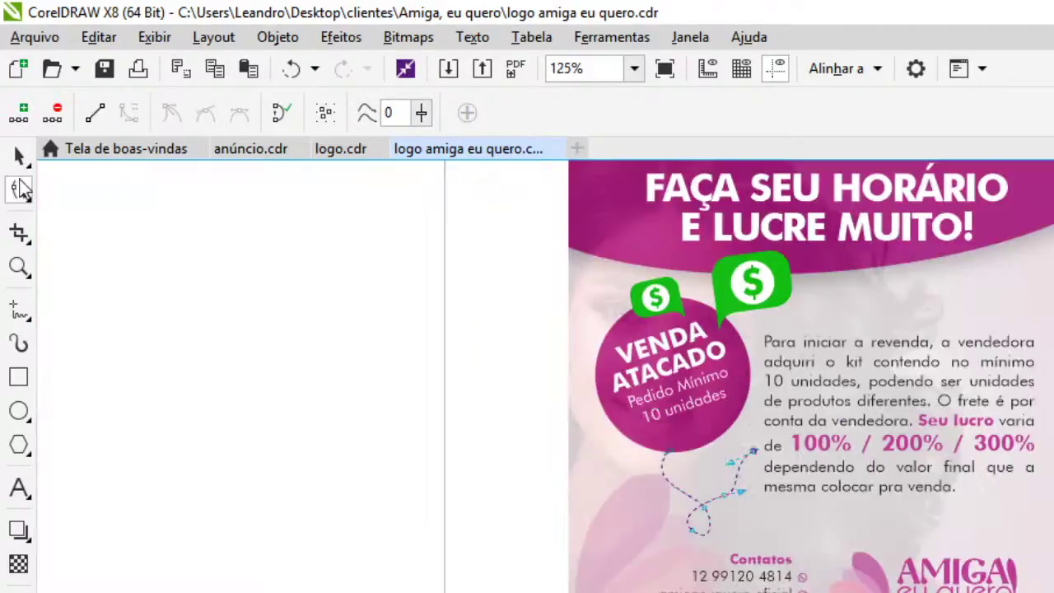
click(18, 155)
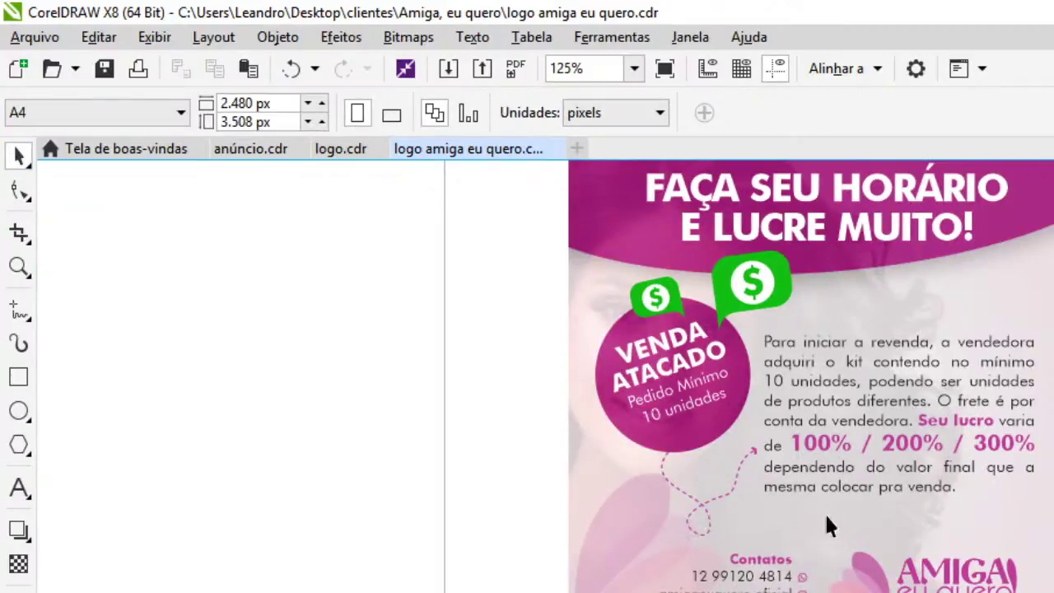
Detach the welcome screen into its own window and close it
click(13, 314)
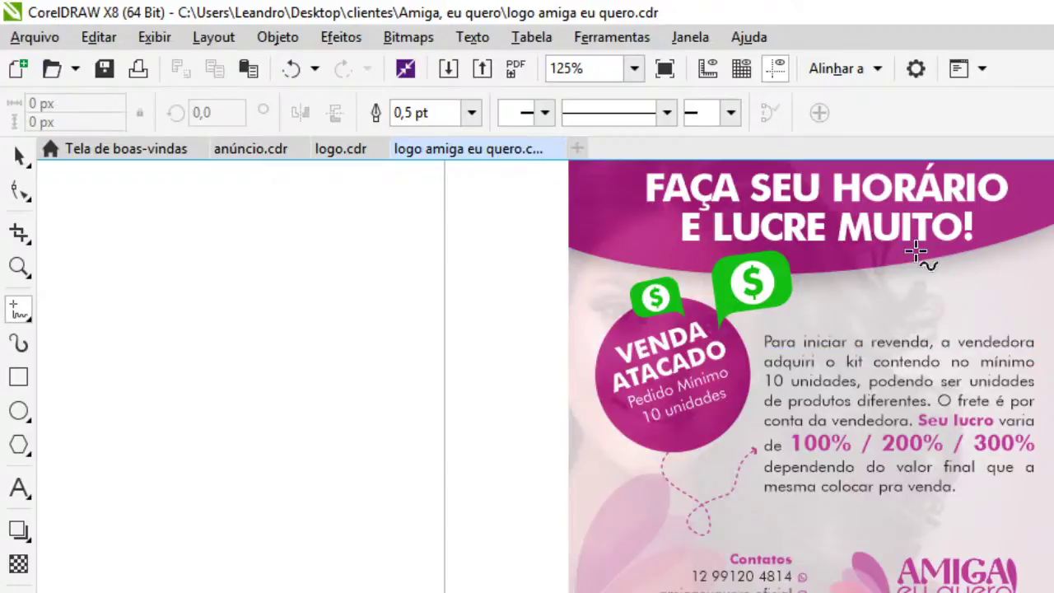
drag(44, 154, 17, 153)
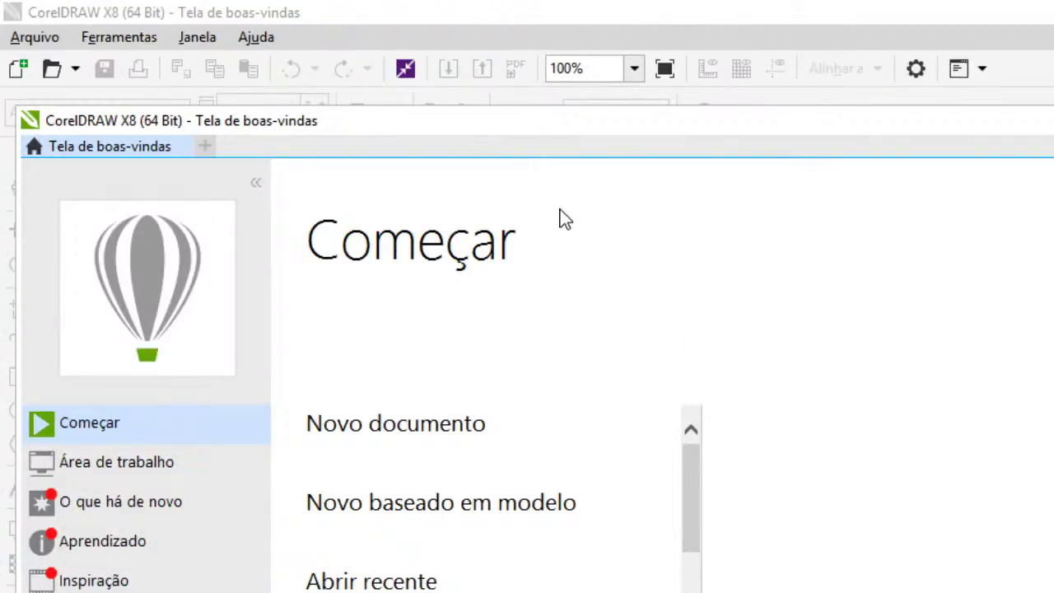
drag(416, 152, 450, 248)
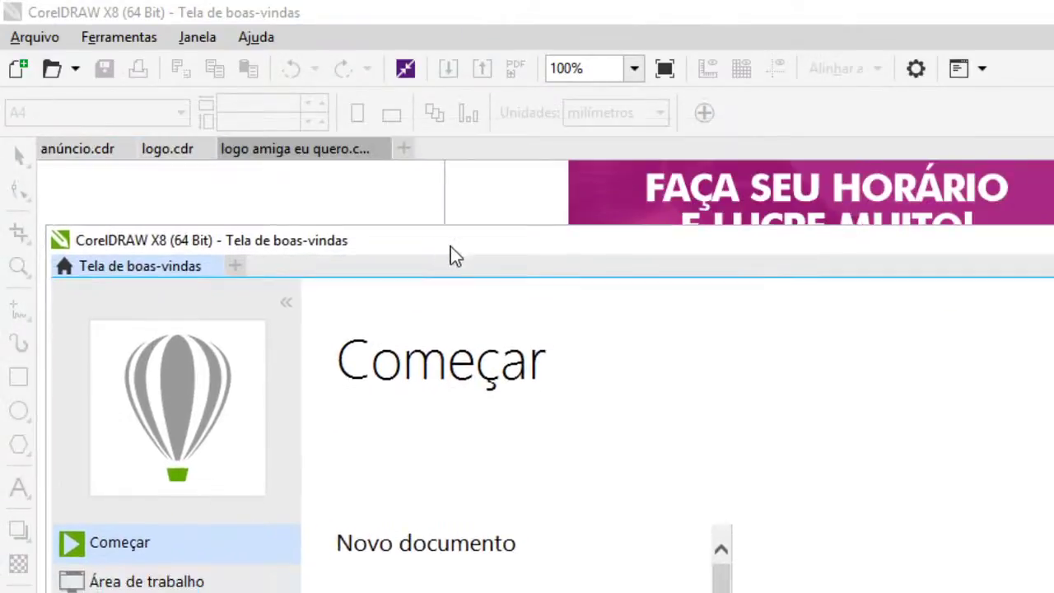
key(ctrl+F4)
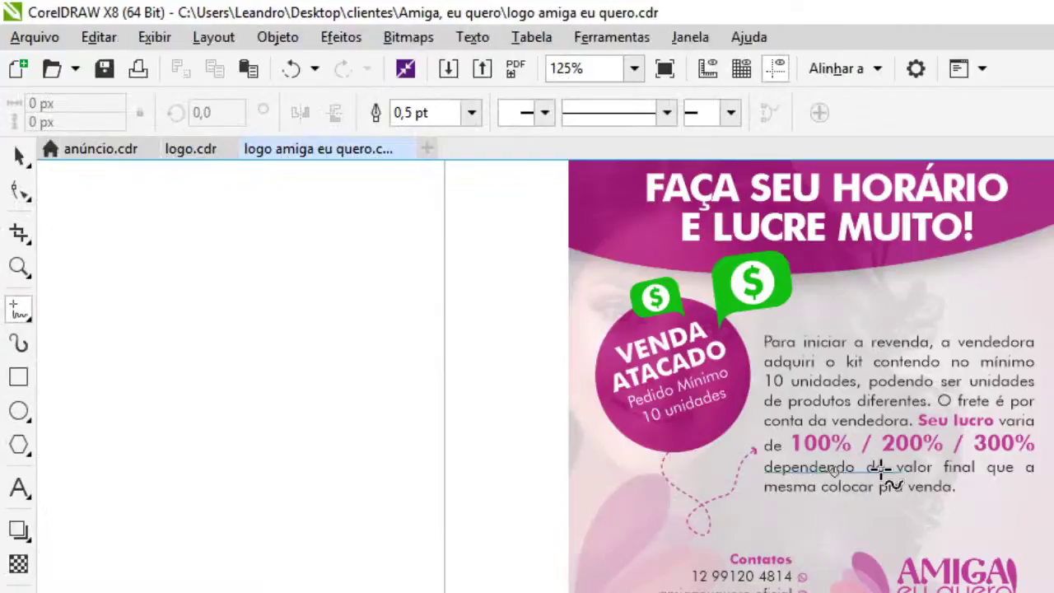
scroll(751, 328, down, 2)
scroll(828, 287, up, 2)
click(20, 155)
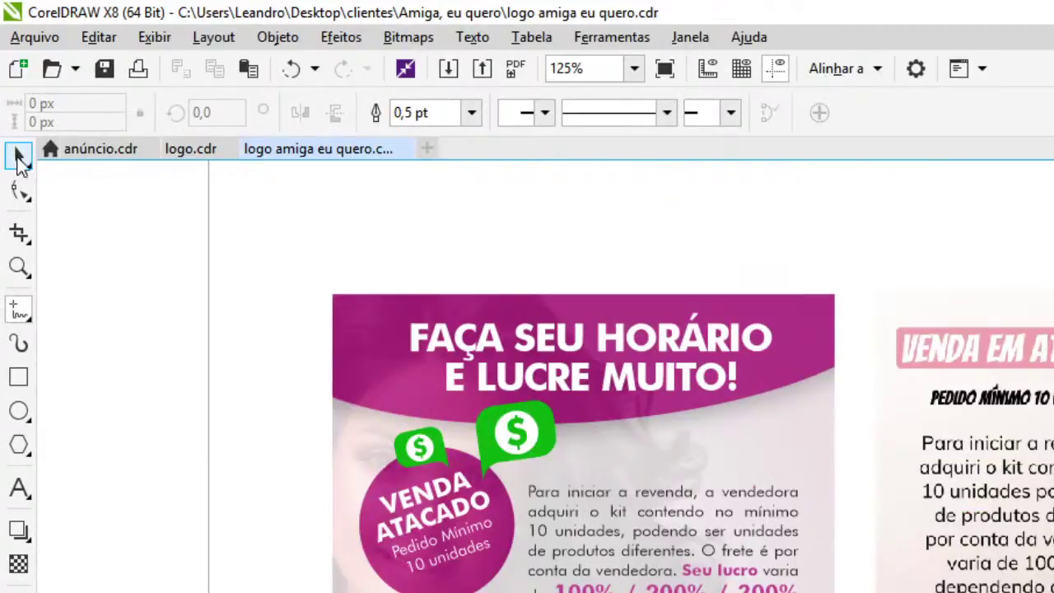
Copy the white dollar circle from the larger green speech bubble to above the paragraph's end and rotate it to about 352°
scroll(638, 445, up, 2)
click(414, 420)
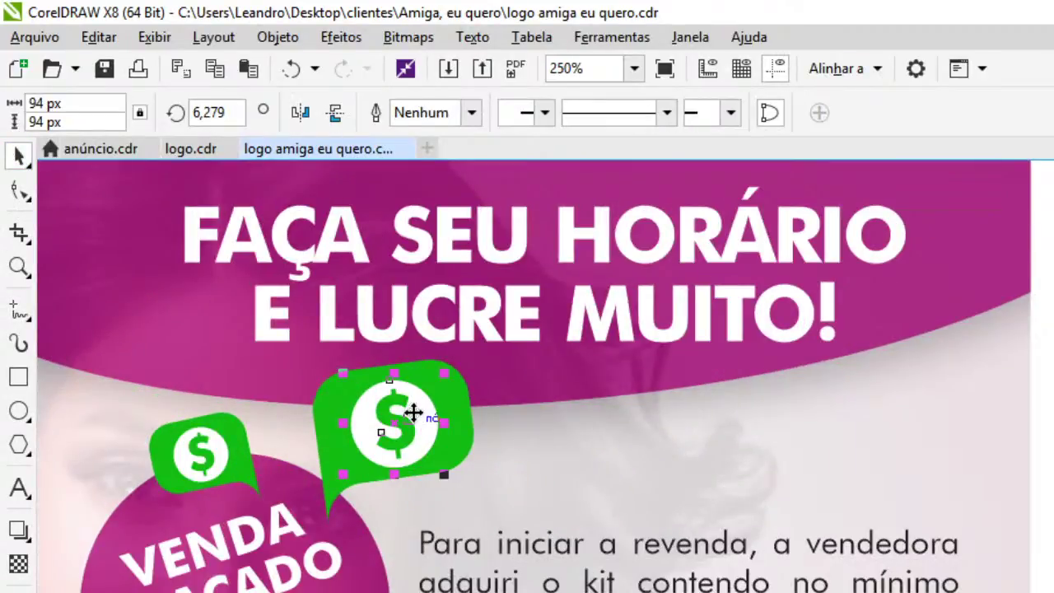
drag(414, 411, 1024, 359)
click(934, 388)
drag(970, 444, 908, 461)
click(960, 412)
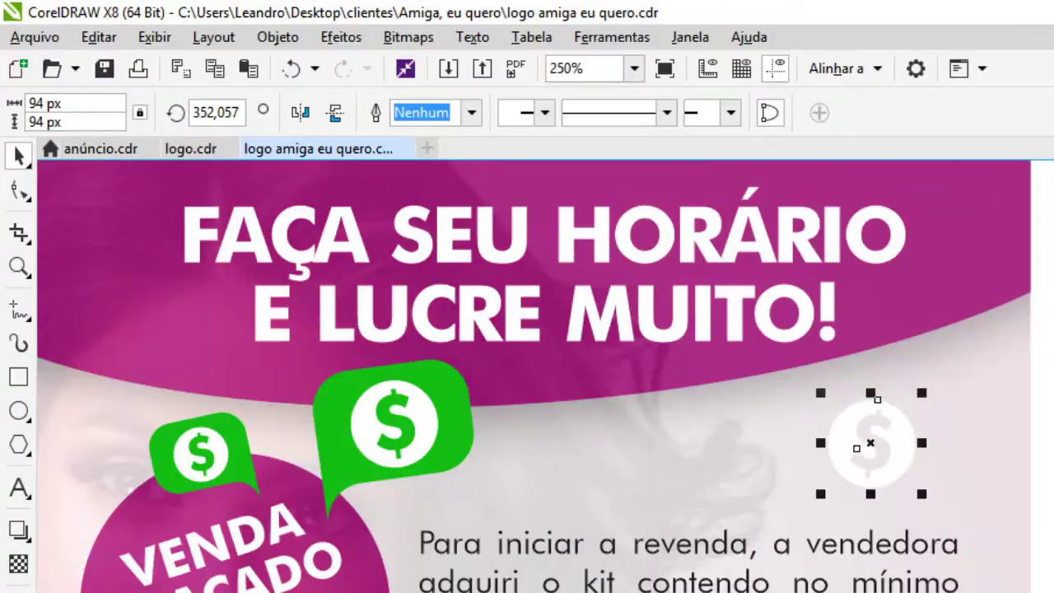
Shrink the copied dollar circle to 42 px and recolour it green
drag(922, 392, 899, 419)
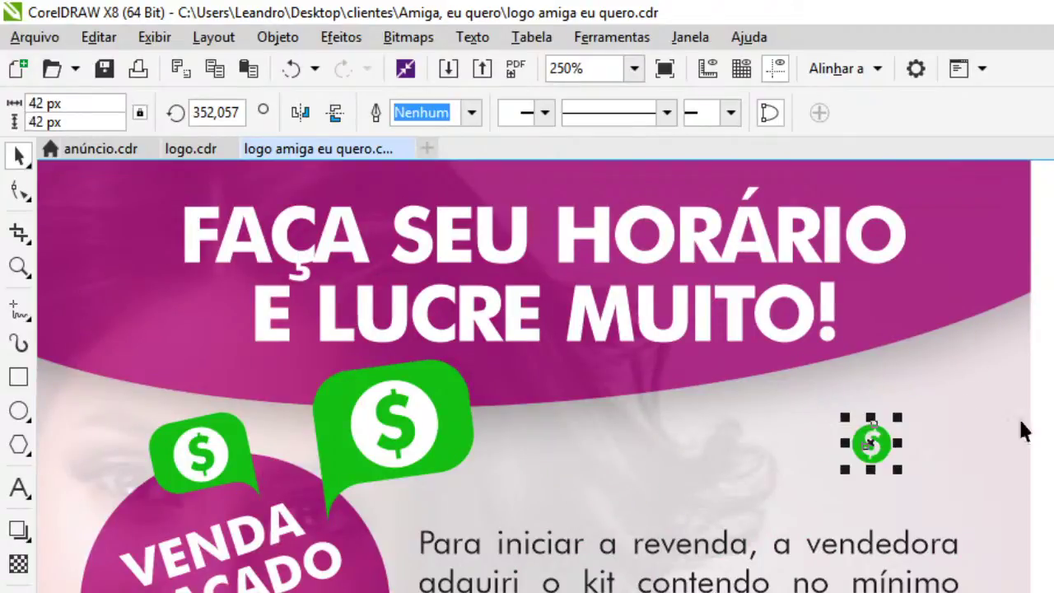
click(1026, 430)
scroll(1020, 366, down, 2)
scroll(974, 379, up, 2)
Duplicate the green dollar coin and arrange a tilted pair above the paragraph, one 93 px wide and one smaller
click(990, 364)
drag(1019, 339, 966, 341)
right_click(967, 340)
drag(992, 288, 951, 309)
click(925, 367)
click(1003, 362)
drag(935, 365, 971, 328)
key(Escape)
scroll(1052, 311, down, 2)
scroll(1053, 339, up, 1)
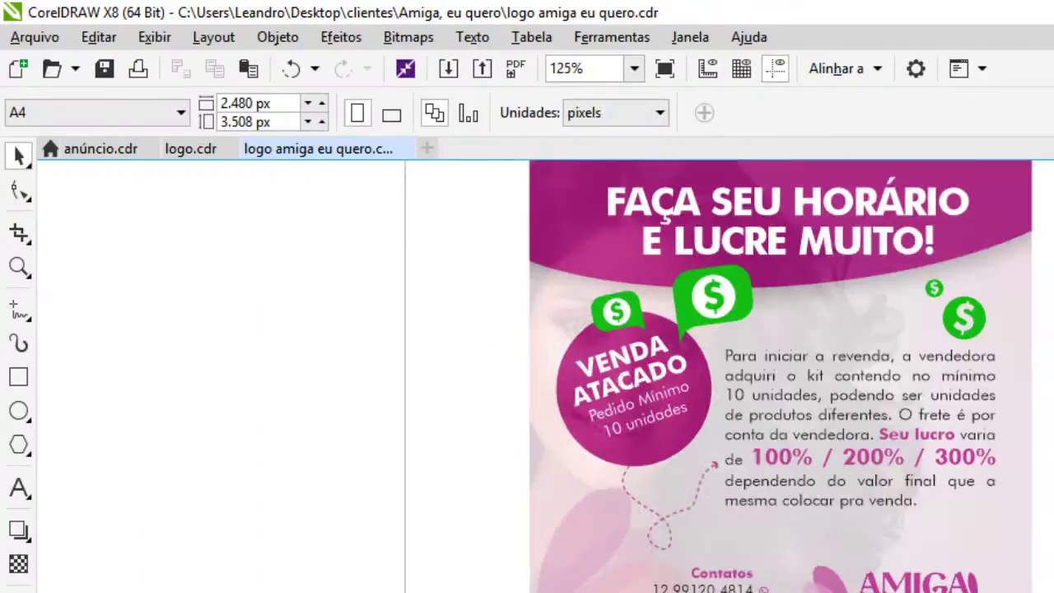
Move both green dollar coins below the paragraph, above the logo, and scale the pair down
click(1052, 338)
click(1052, 418)
click(965, 318)
shift+click(935, 288)
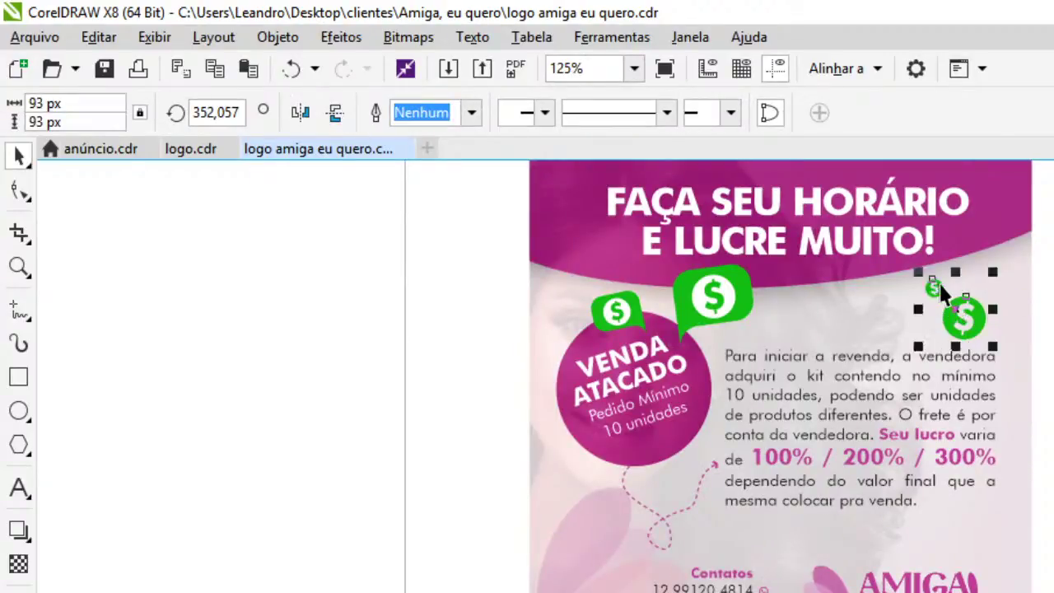
drag(966, 316, 988, 533)
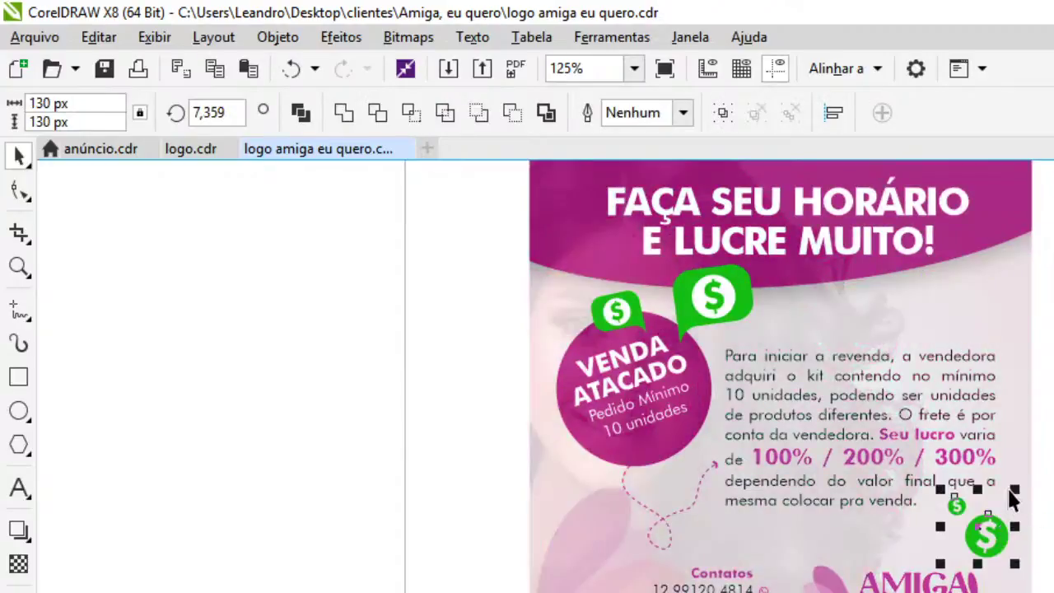
drag(1014, 489, 997, 487)
key(Escape)
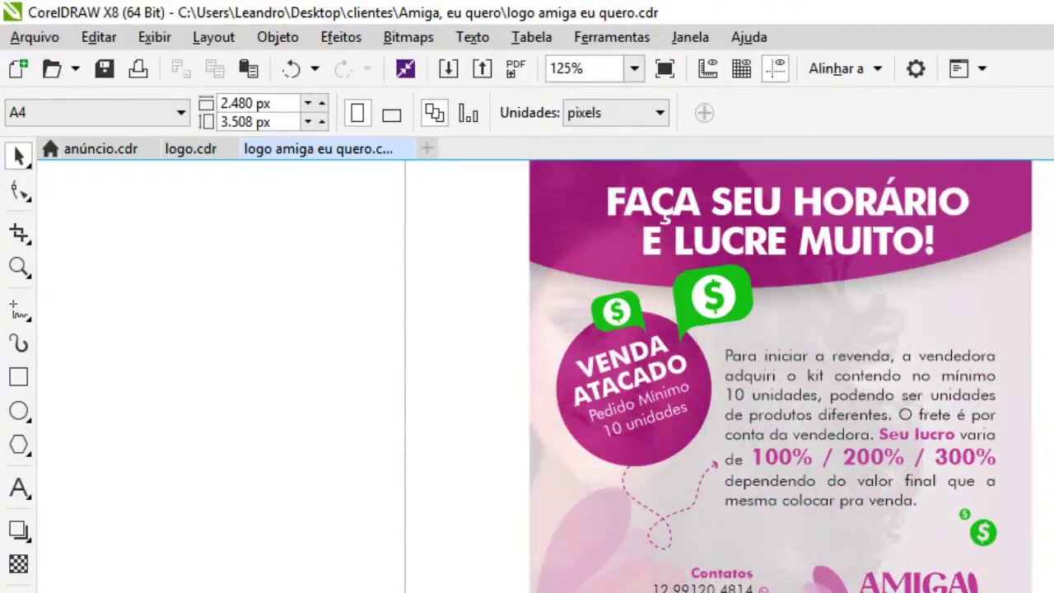
Move the resale paragraph slightly upward, away from the coins and logo
click(955, 357)
drag(954, 358, 959, 345)
key(Left)
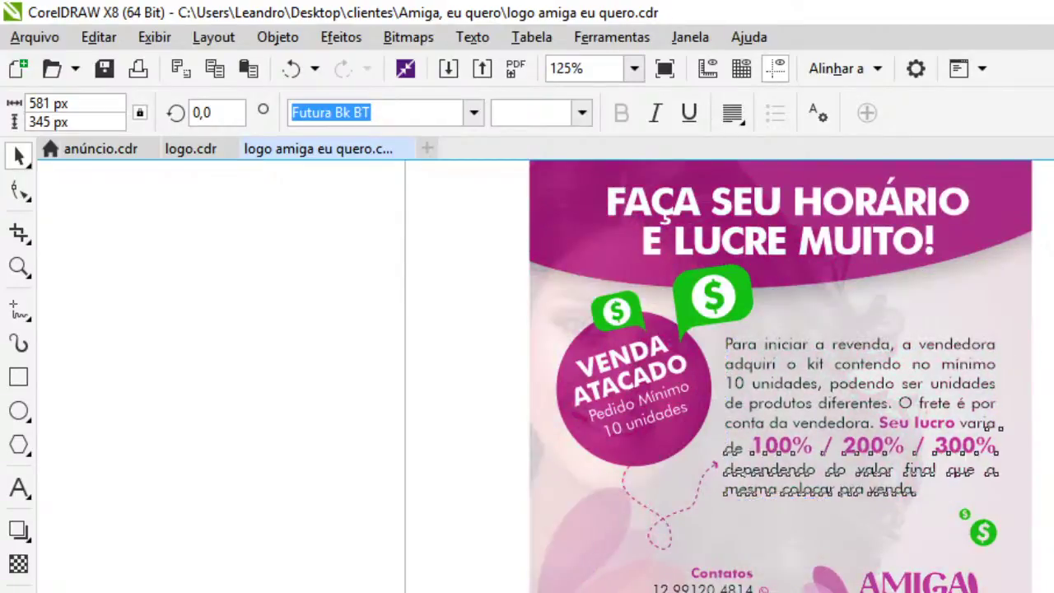
Enlarge the pair of green dollar coins below the paragraph to about 98 px wide
drag(1050, 492, 924, 576)
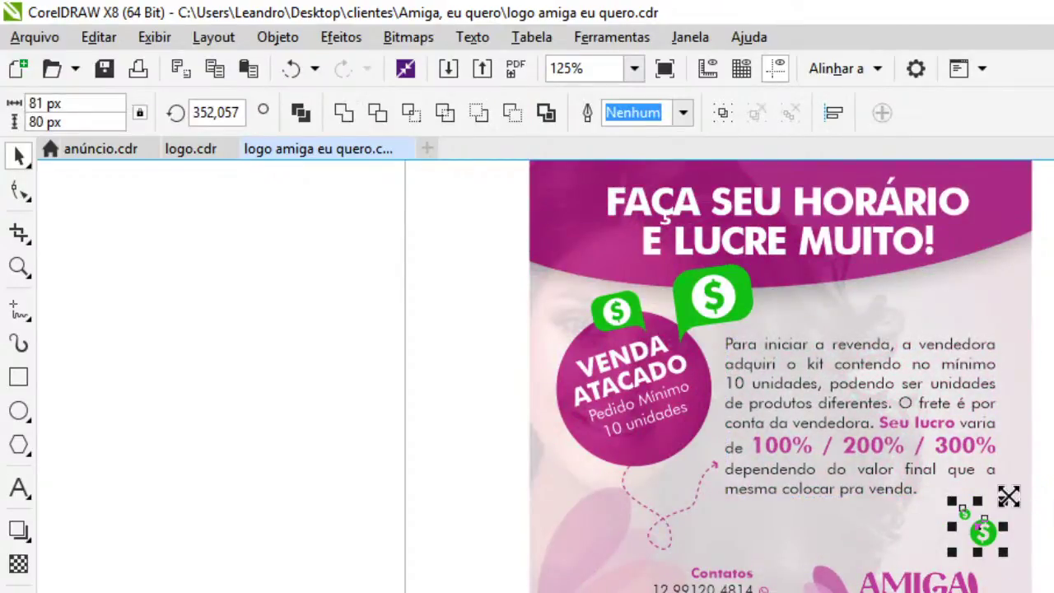
drag(1008, 496, 1012, 486)
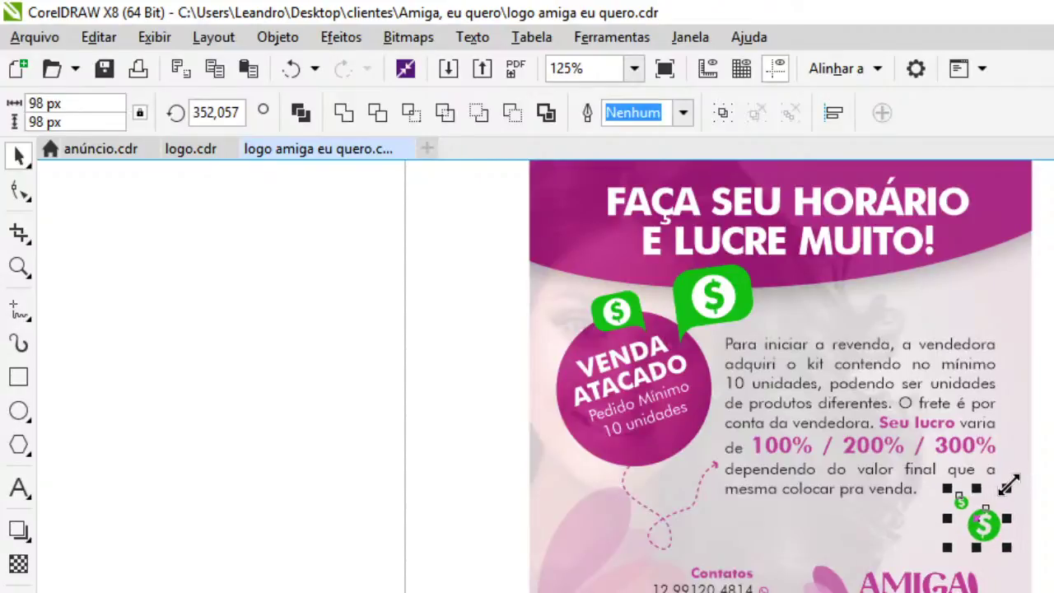
key(Escape)
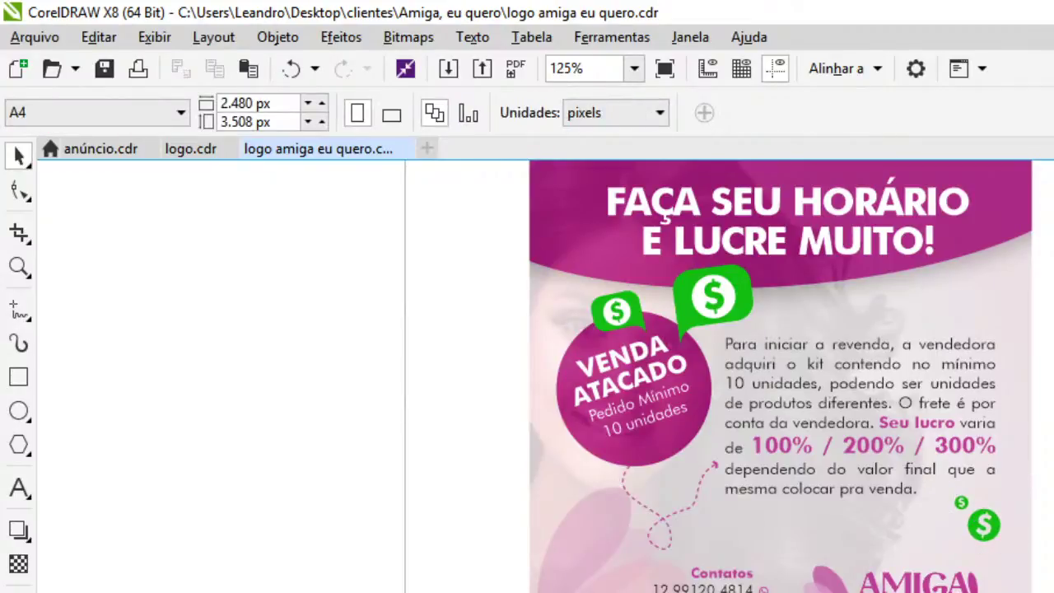
Scale the two-line headline up to about 835 px wide within the magenta header
click(869, 249)
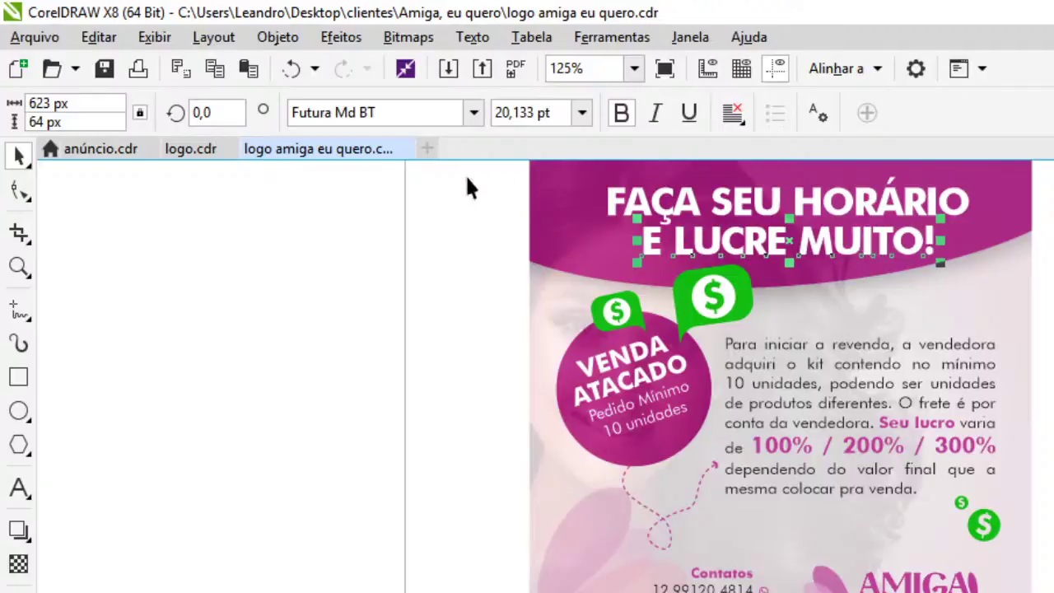
drag(983, 160, 1004, 212)
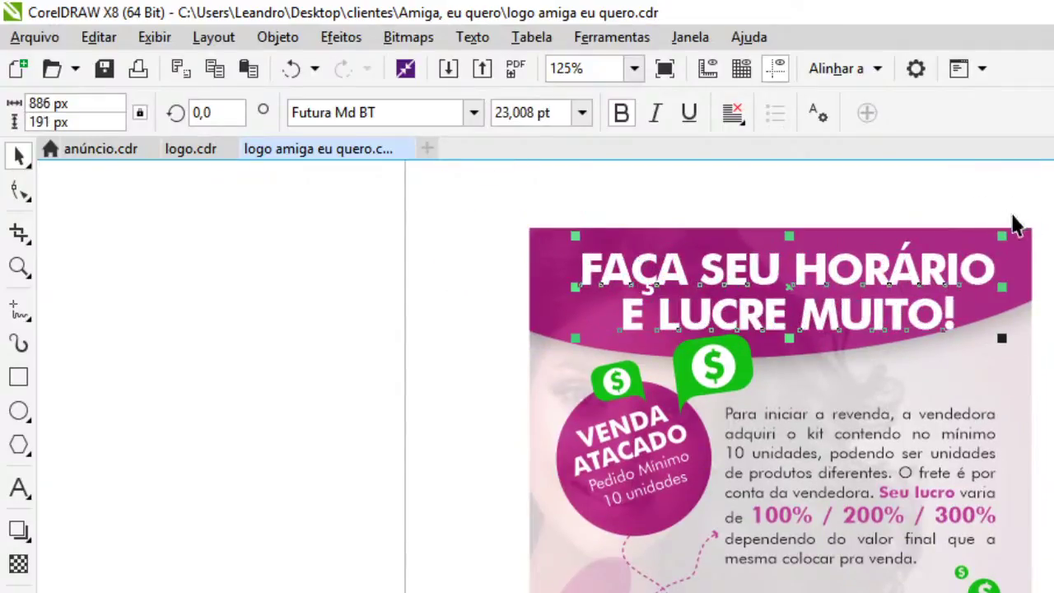
click(1023, 287)
click(450, 182)
drag(464, 185, 1039, 340)
drag(995, 216, 987, 215)
click(195, 270)
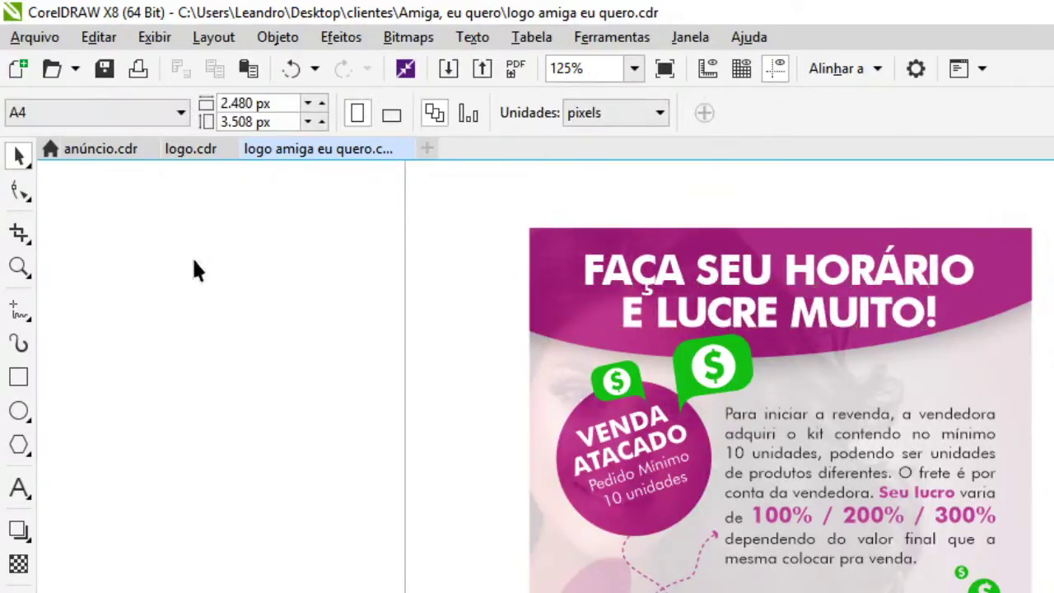
Draw a square of about 42 px in the ad's upper-left corner as a margin gauge
click(18, 376)
scroll(658, 190, up, 4)
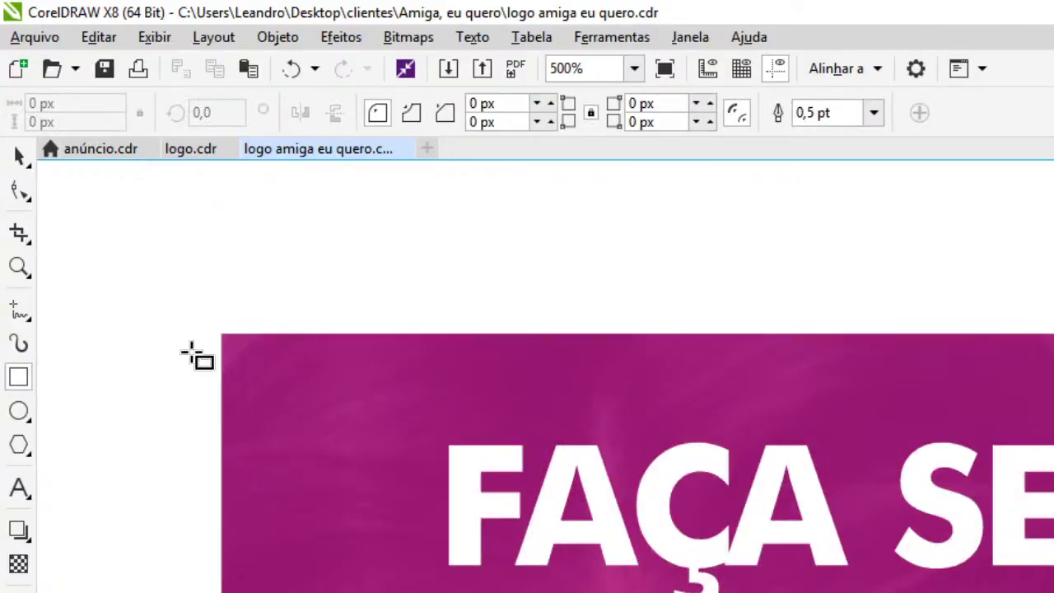
drag(224, 334, 302, 385)
scroll(757, 274, down, 1)
scroll(757, 274, down, 2)
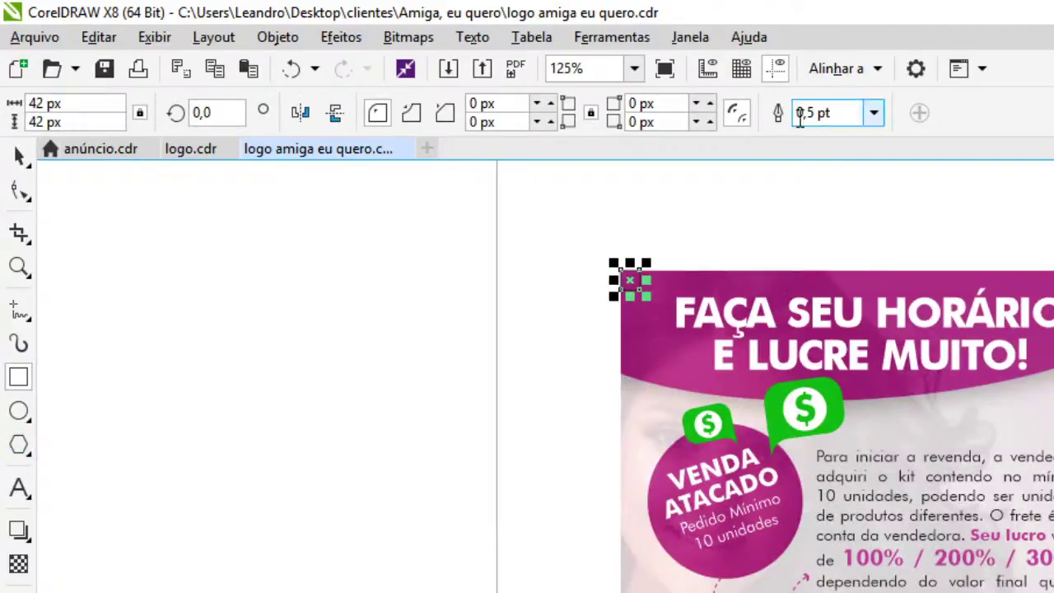
Show the rulers and place a vertical and a horizontal guideline along the small square's inner edges
click(707, 70)
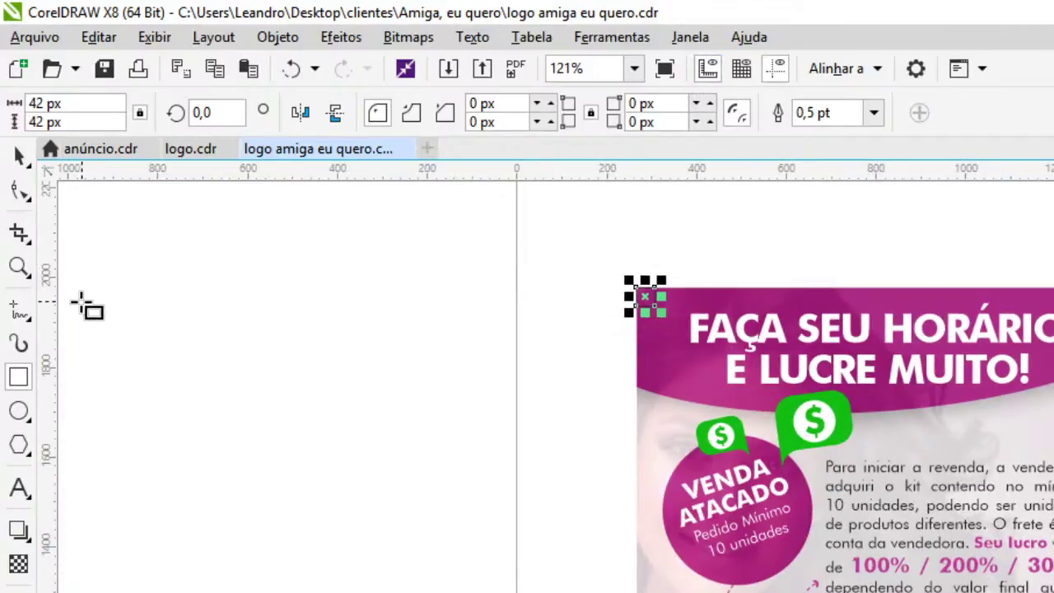
drag(77, 318, 656, 294)
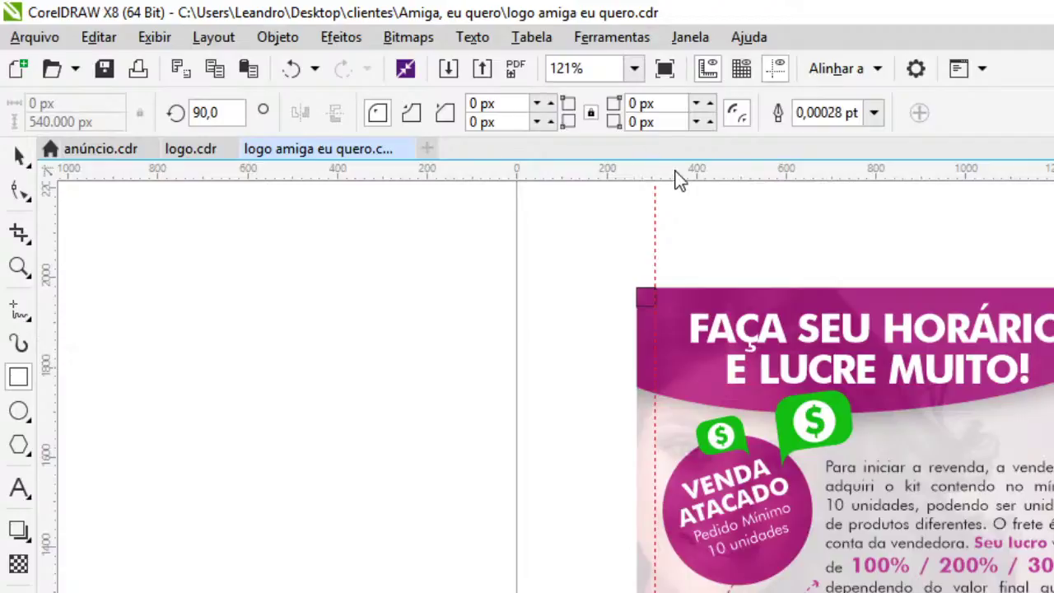
drag(675, 179, 613, 306)
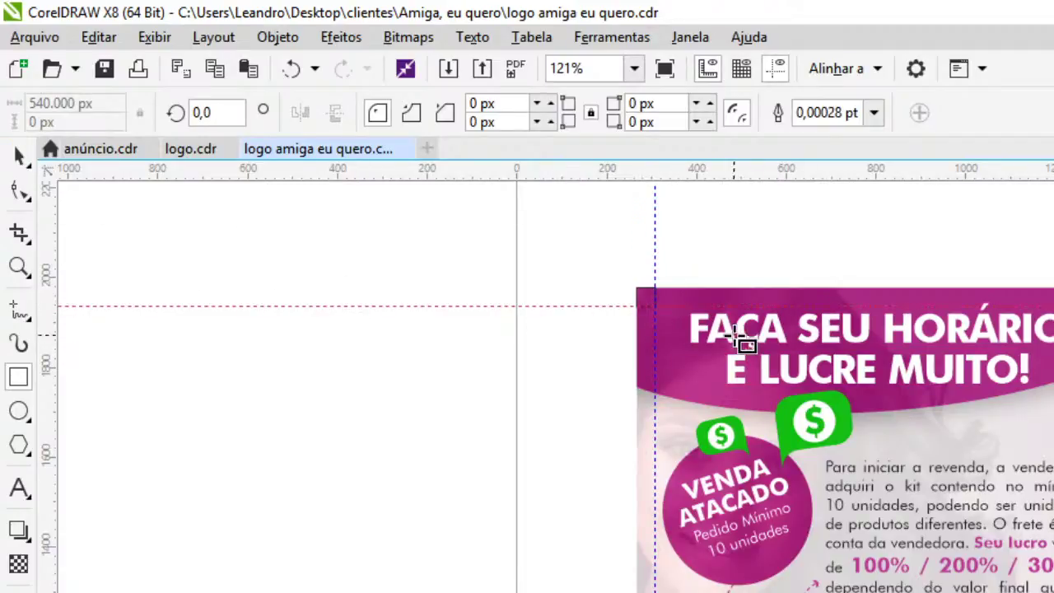
Align the small gauge square to the ad's lower-right corner
click(19, 156)
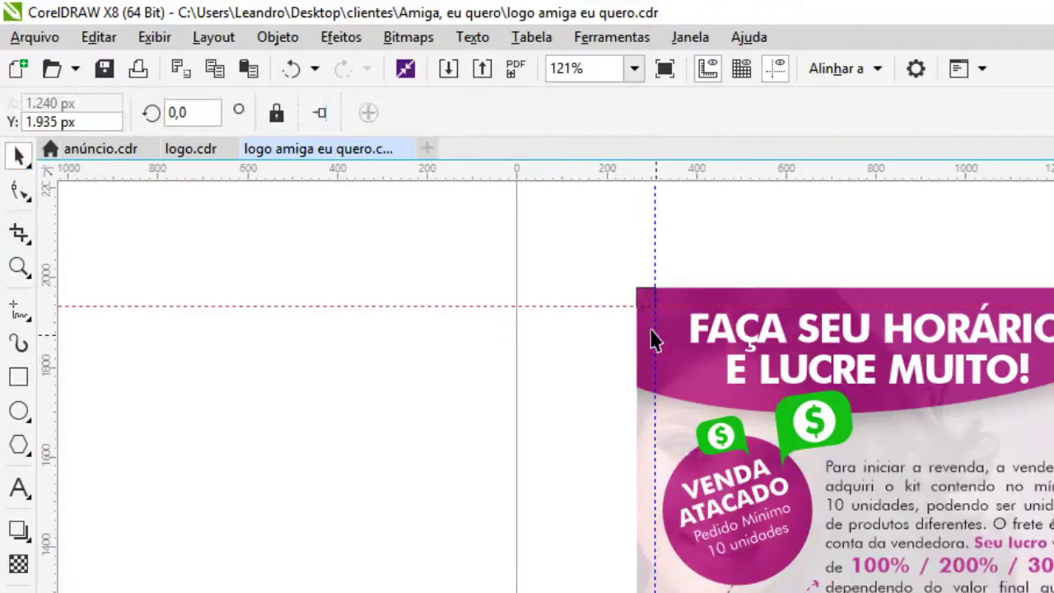
click(646, 309)
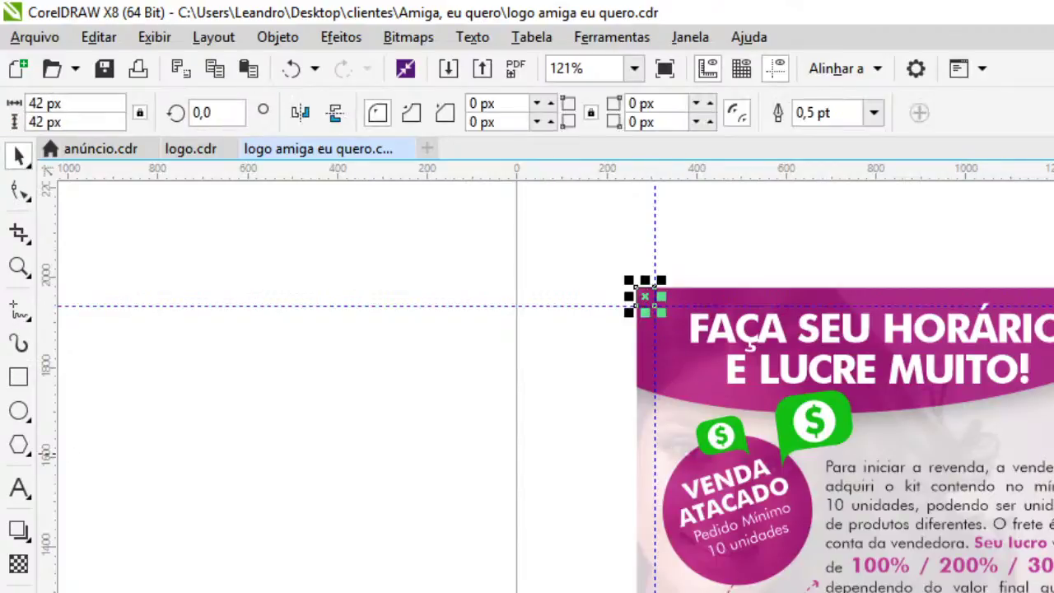
key(ctrl+a)
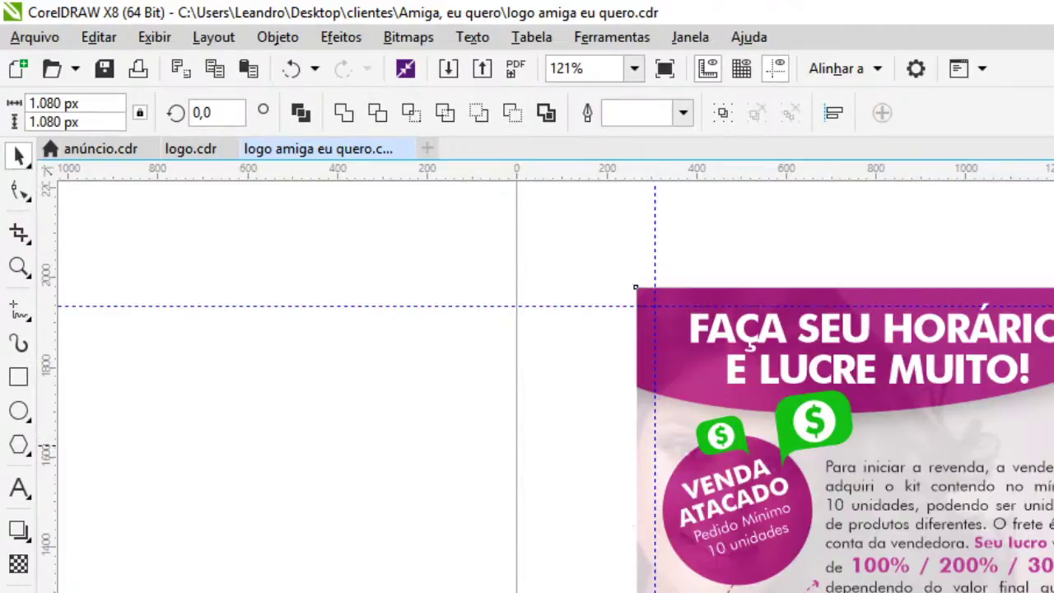
click(897, 273)
scroll(883, 282, down, 2)
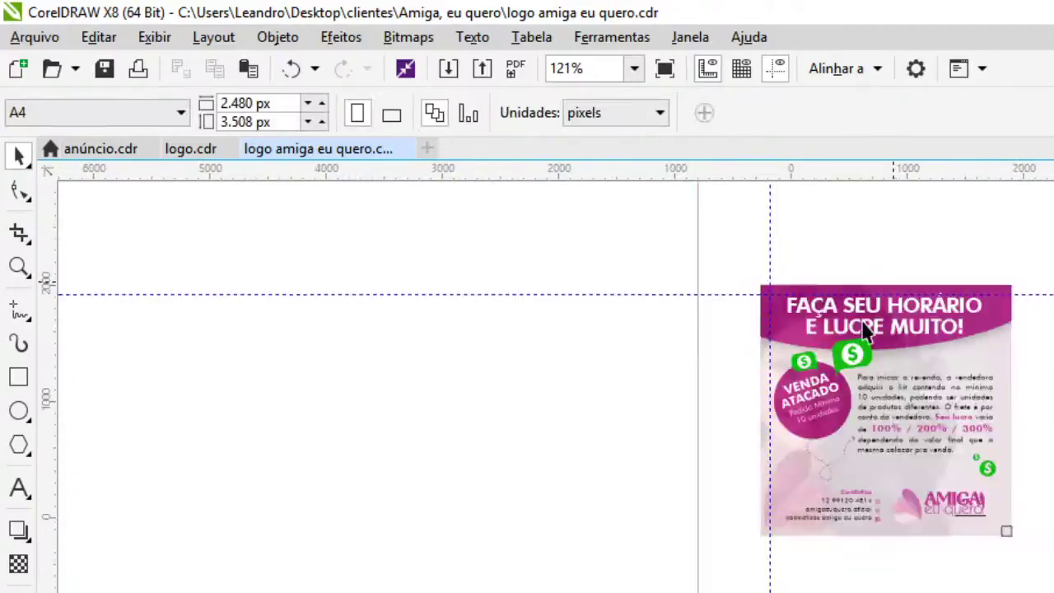
Place right and bottom margin guidelines at the gauge square's inner edges and delete the square
scroll(942, 394, up, 2)
drag(45, 429, 913, 396)
drag(953, 174, 922, 379)
click(930, 394)
key(Delete)
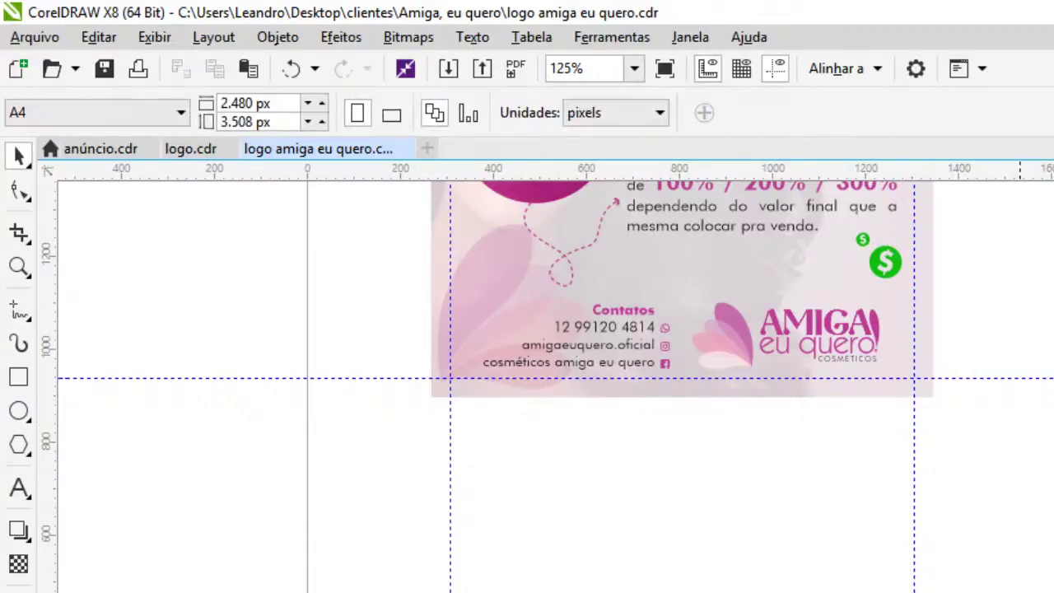
Move the two-line headline up so its capitals meet the upper margin guideline
key(F4)
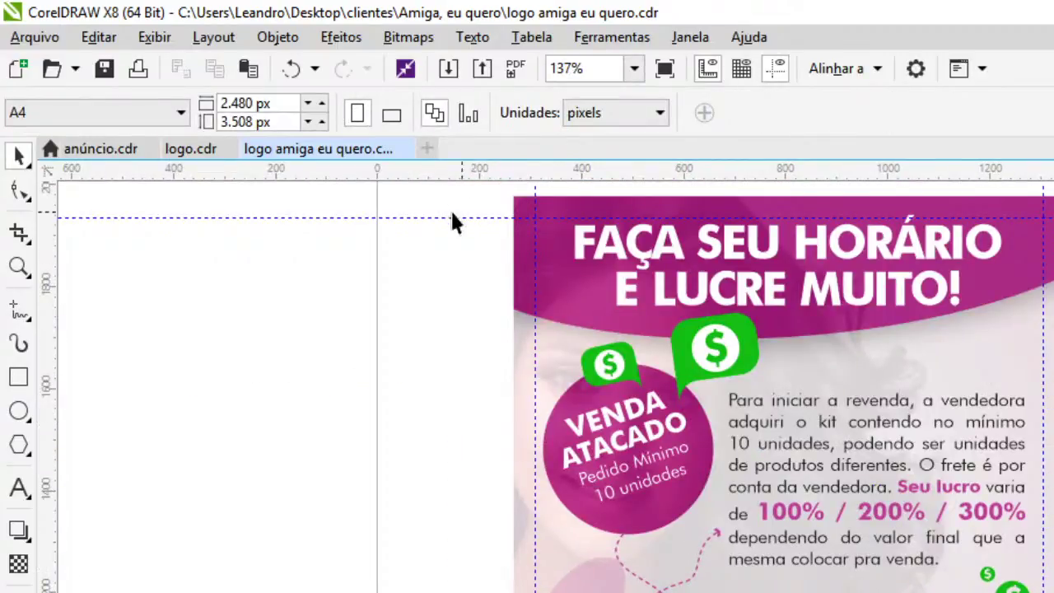
drag(827, 340, 1050, 335)
key(Up)
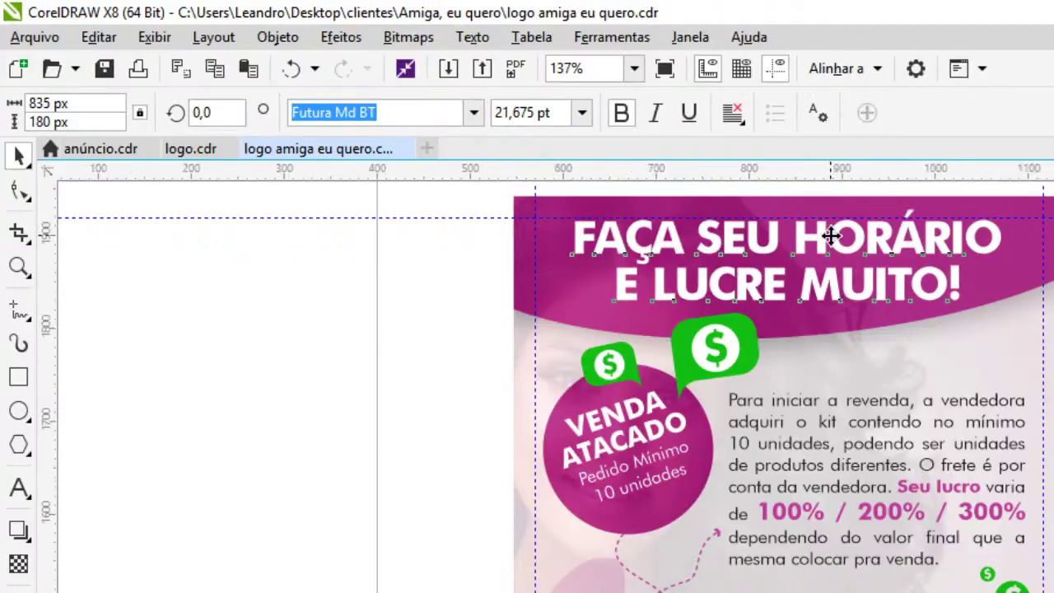
scroll(717, 217, up, 5)
scroll(743, 275, down, 4)
scroll(735, 255, up, 5)
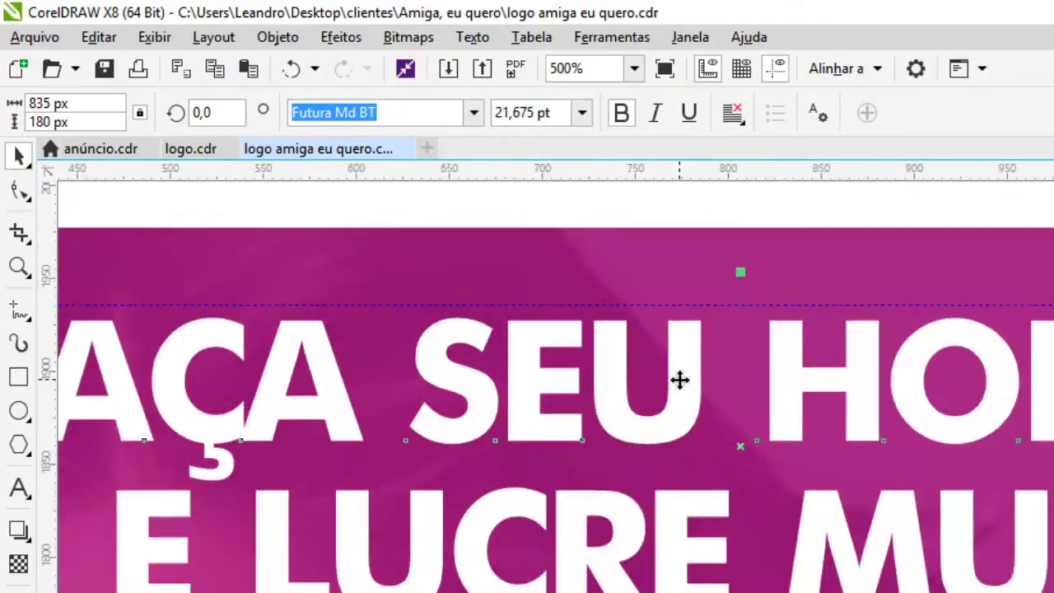
drag(677, 377, 684, 364)
scroll(684, 365, down, 4)
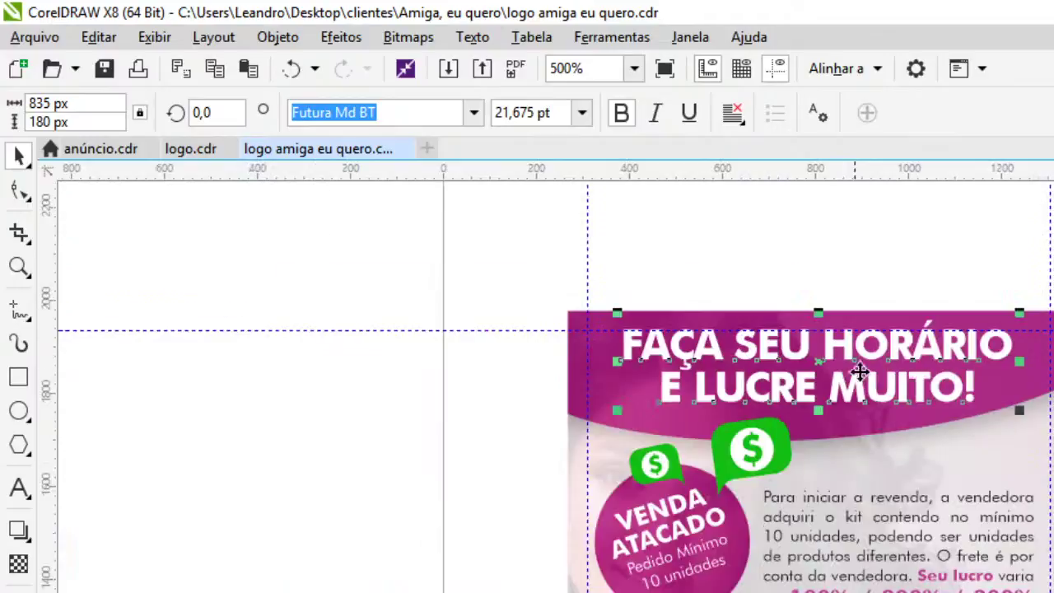
key(Escape)
scroll(755, 513, down, 2)
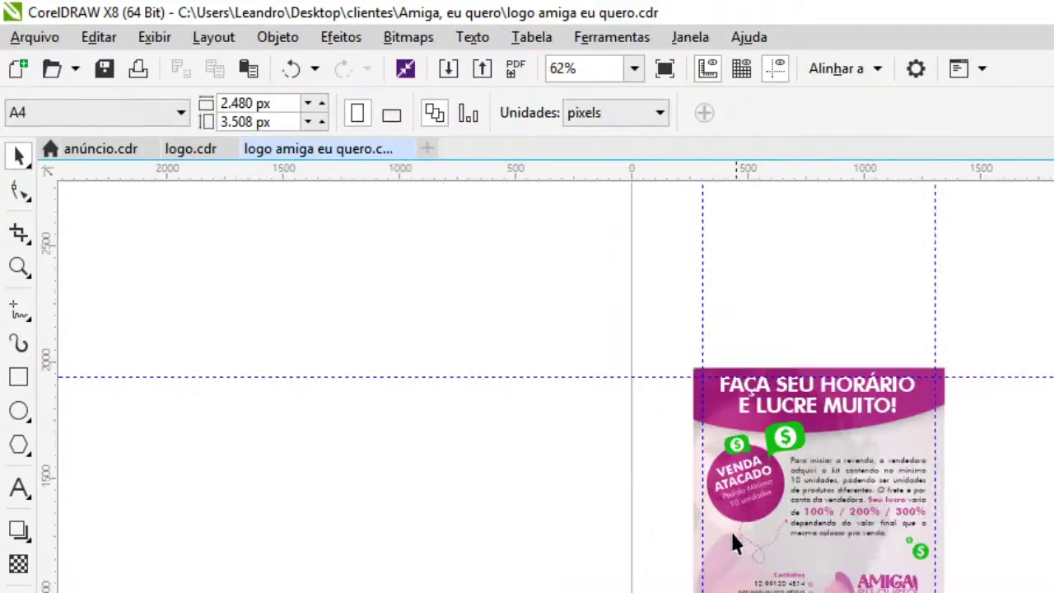
Nudge the VENDA ATACADO badge, its dollar bubbles and the dashed arrow left to the left margin guideline
scroll(730, 528, up, 2)
mouse_move(871, 592)
mouse_down()
mouse_move(881, 591)
mouse_move(703, 592)
mouse_move(856, 592)
mouse_up()
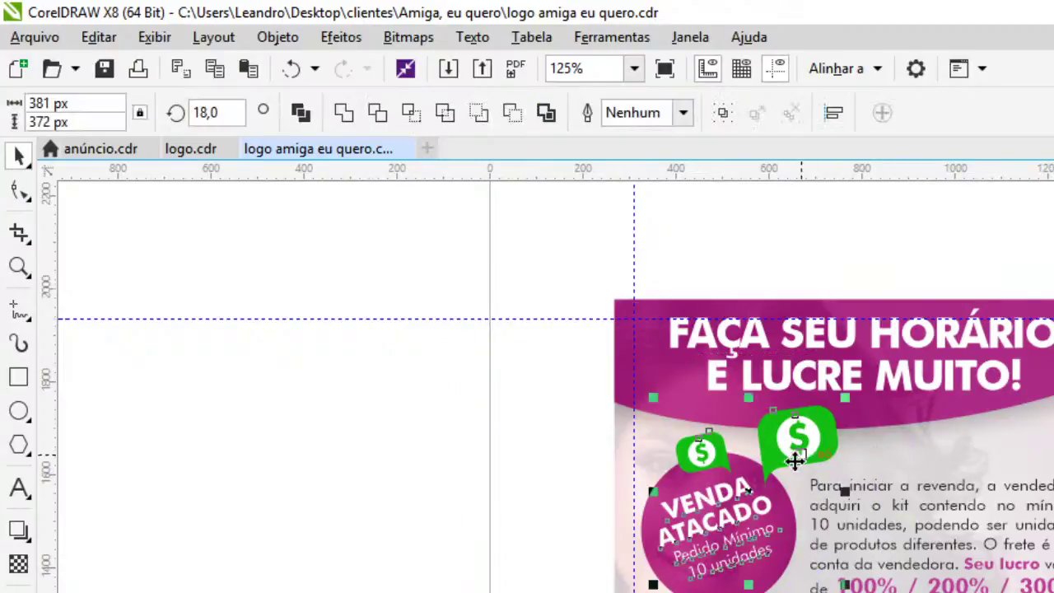
scroll(794, 461, down, 2)
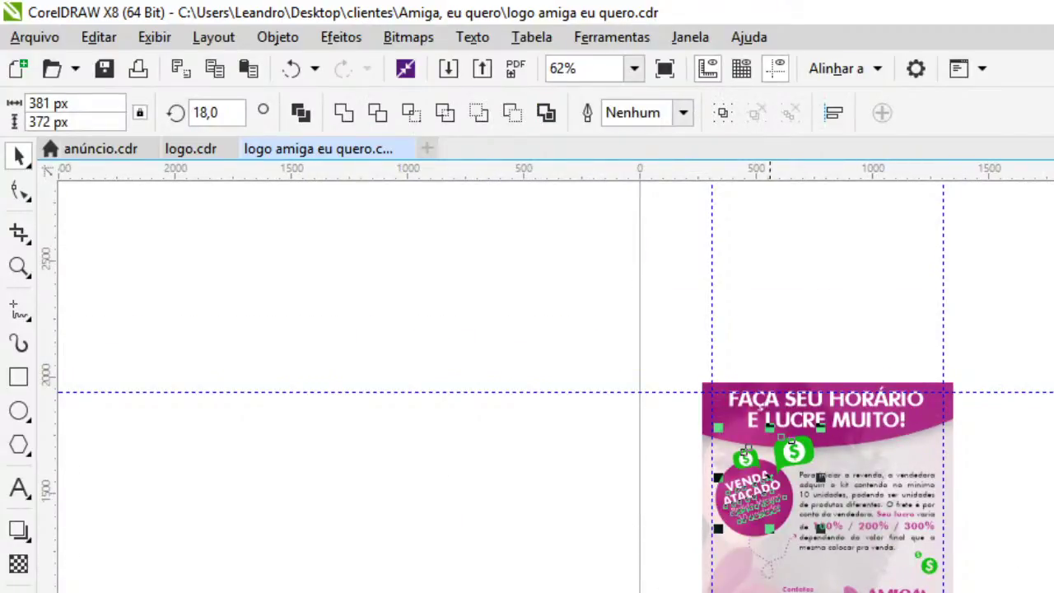
scroll(807, 437, up, 4)
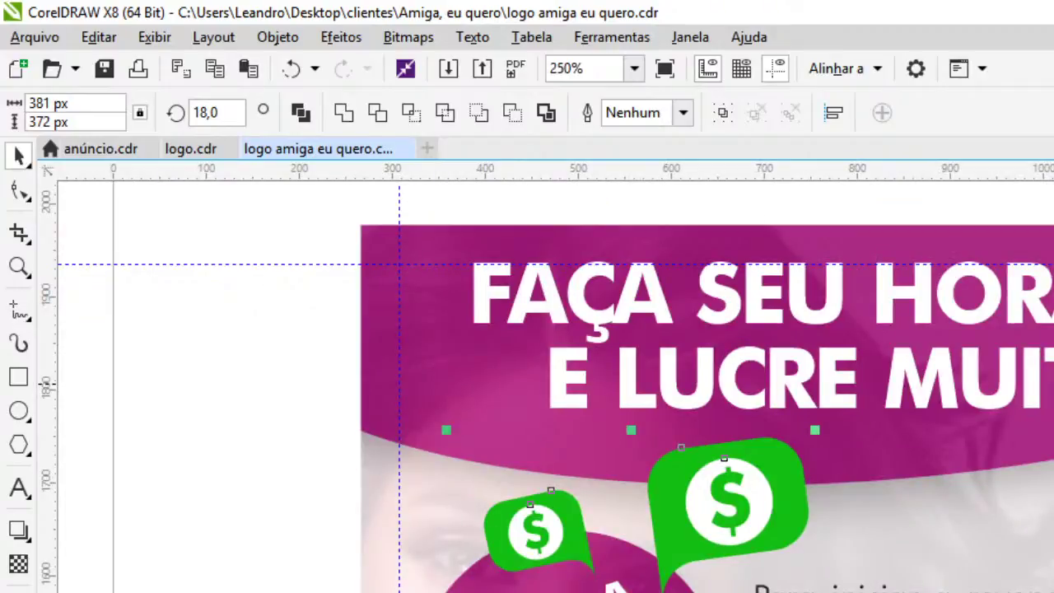
scroll(885, 450, down, 2)
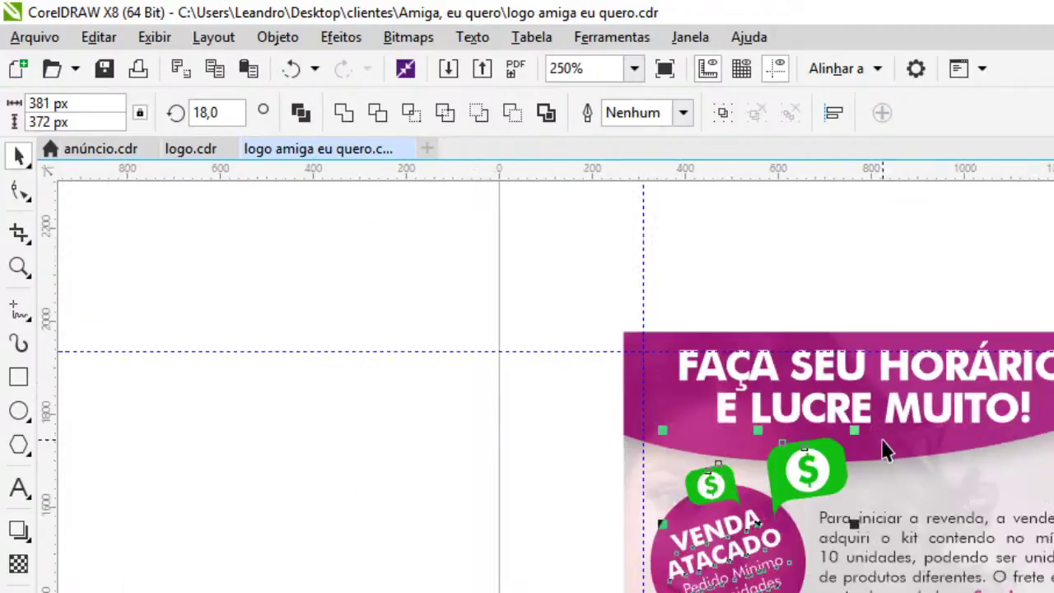
drag(422, 420, 916, 591)
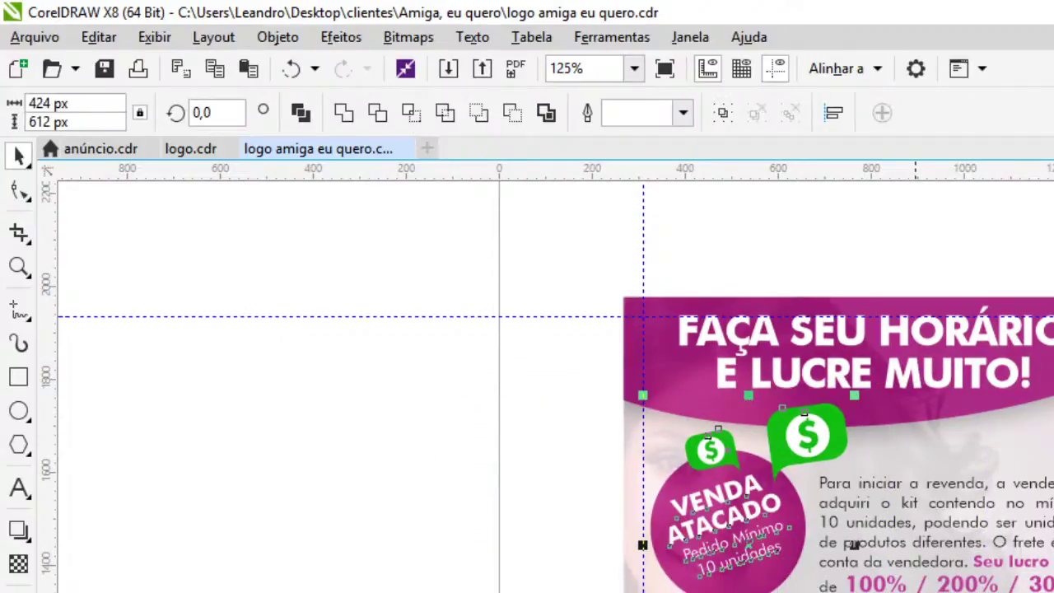
key(Left)
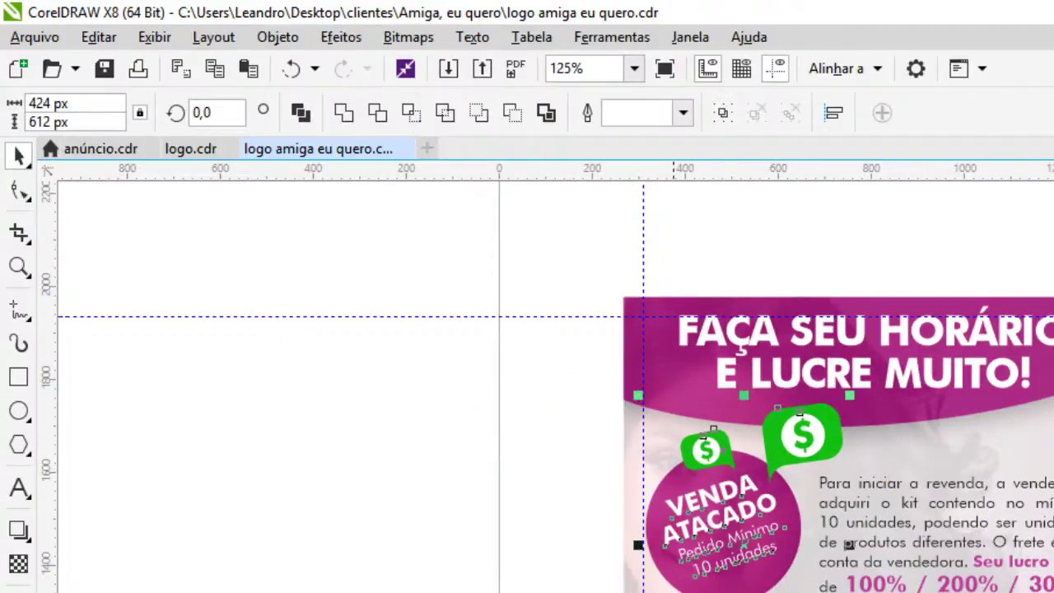
scroll(639, 543, up, 2)
key(Left)
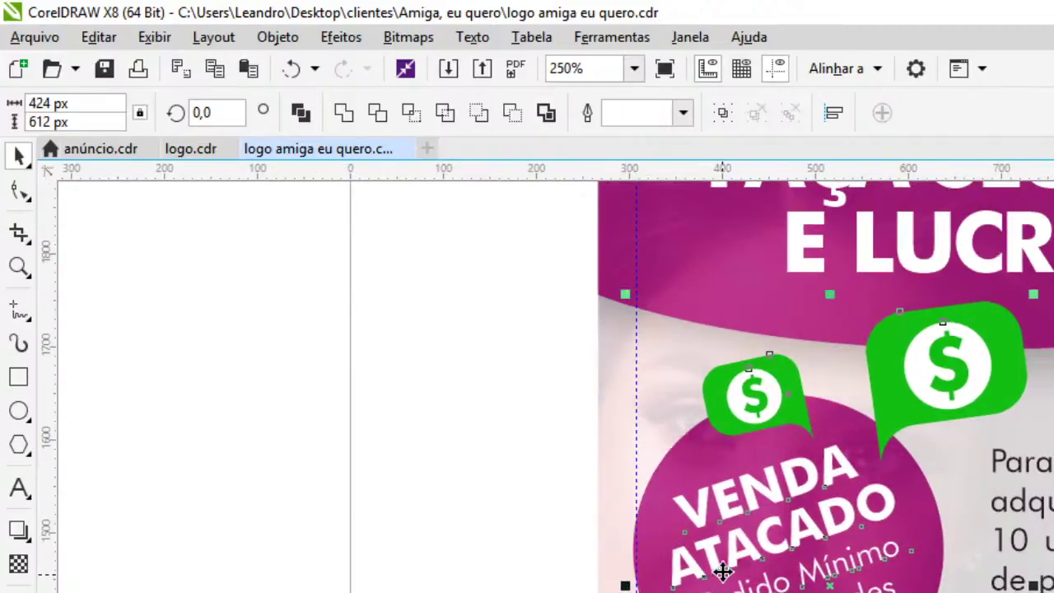
Edit the background frame's contents, nudge the model photo slightly left, and finish editing the frame
scroll(722, 570, down, 2)
key(ctrl+v)
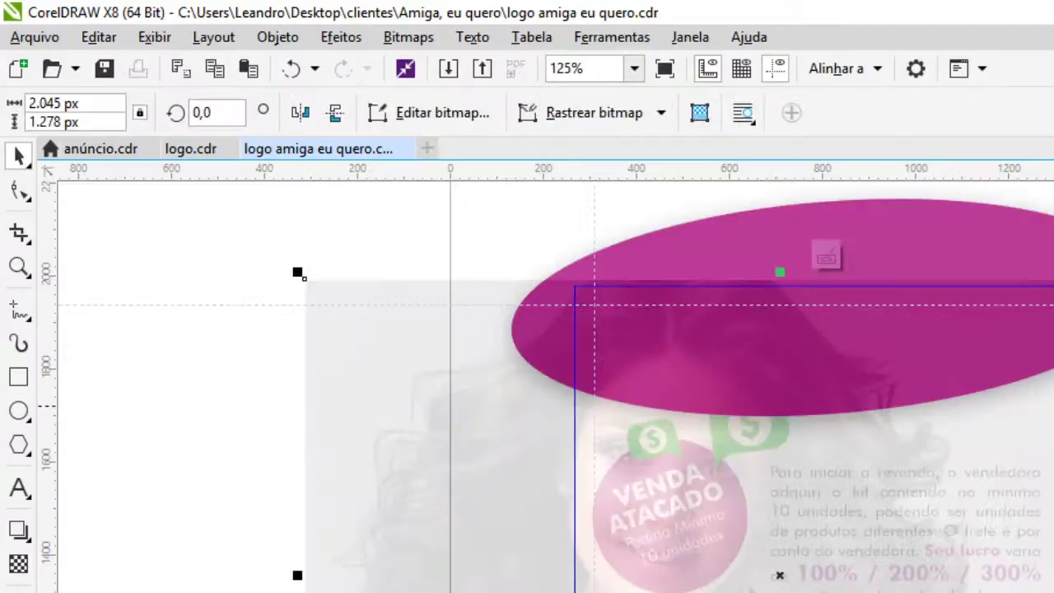
key(Left)
key(Left)
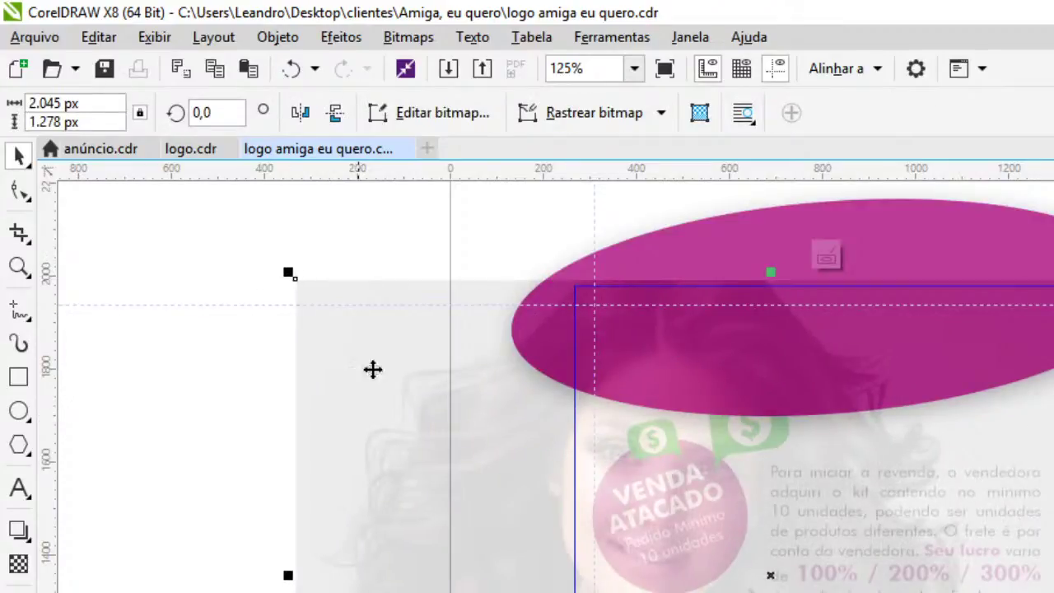
click(830, 259)
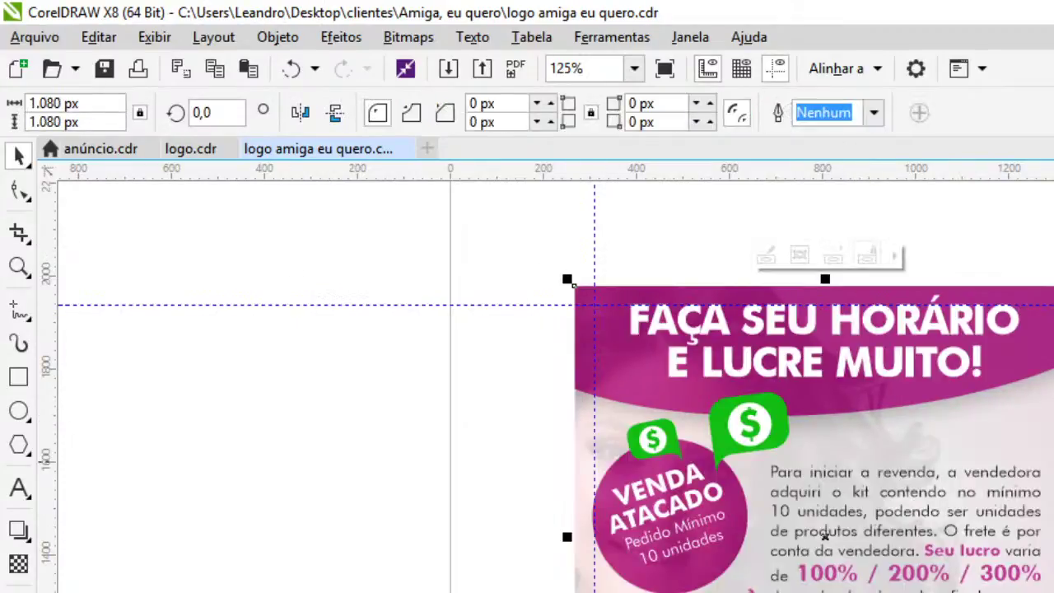
key(Escape)
Open the contents of the ad's background frame for editing with the model photo selected
scroll(881, 401, down, 4)
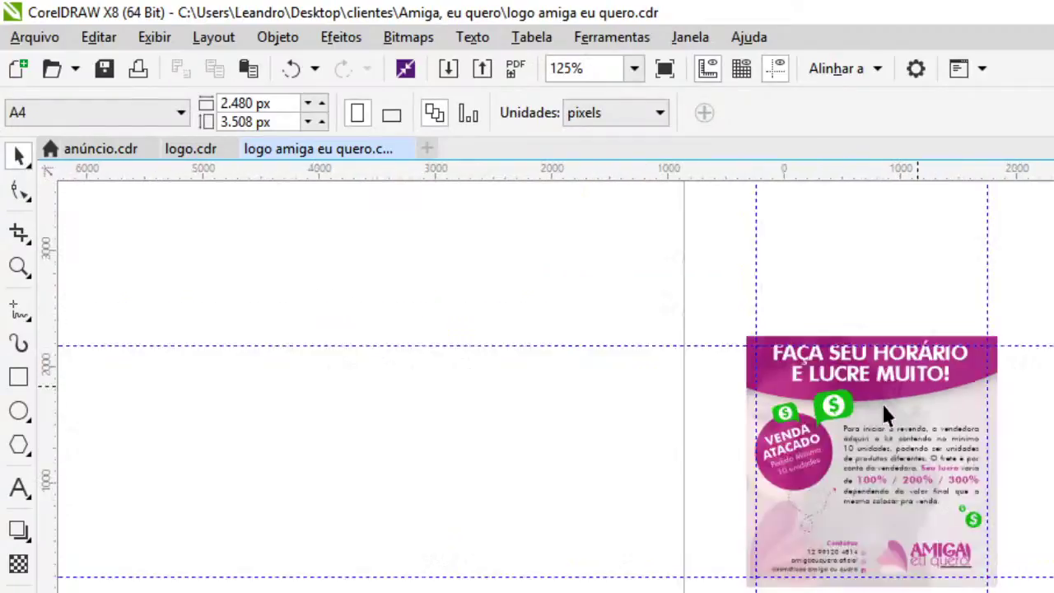
scroll(892, 398, up, 4)
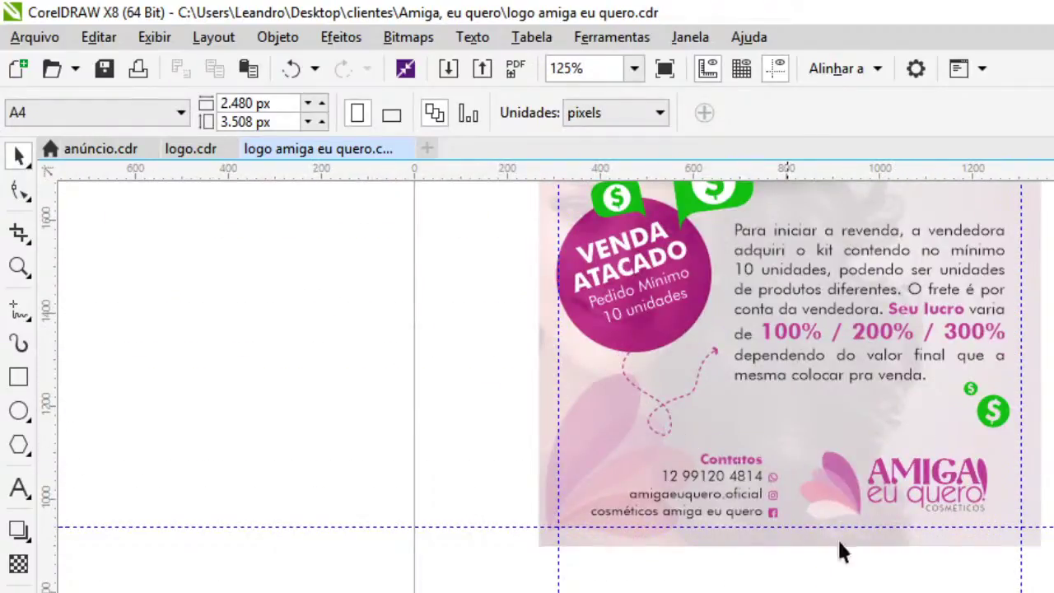
double_click(781, 427)
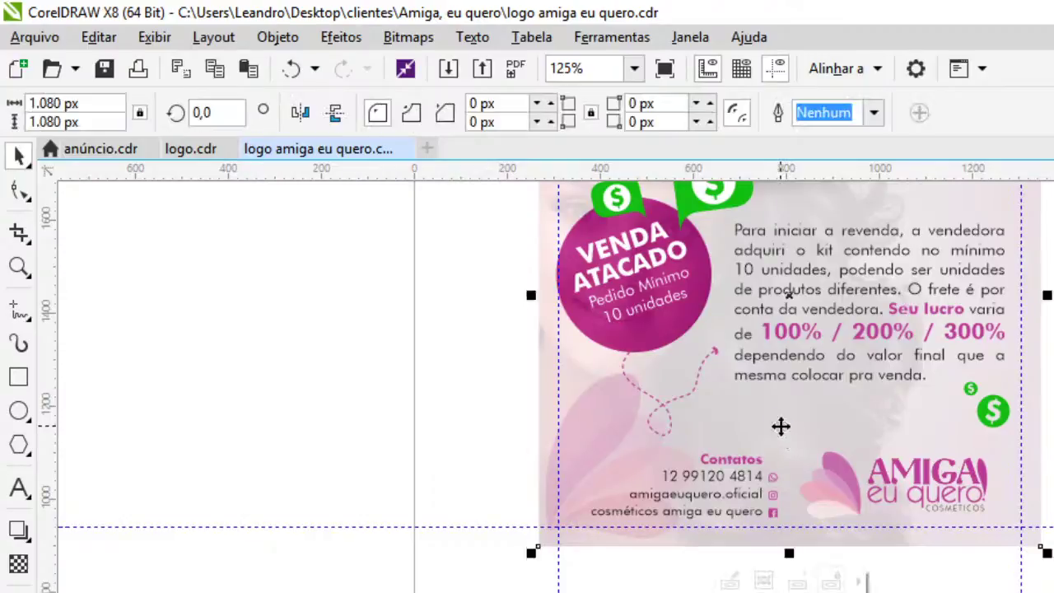
scroll(675, 433, down, 2)
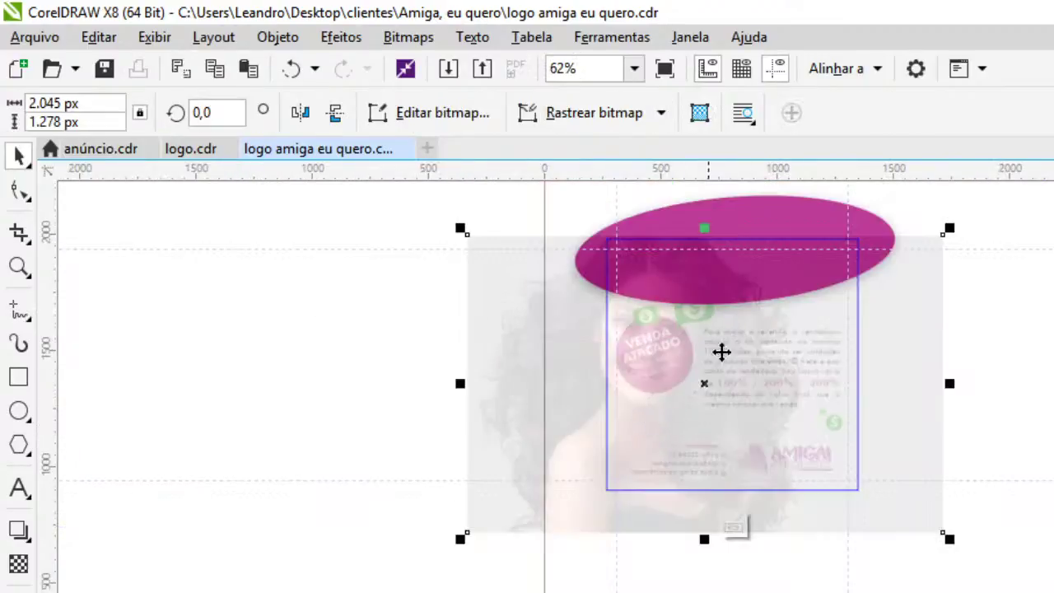
Try a downward linear gradient transparency on the model photo inside the frame
click(18, 563)
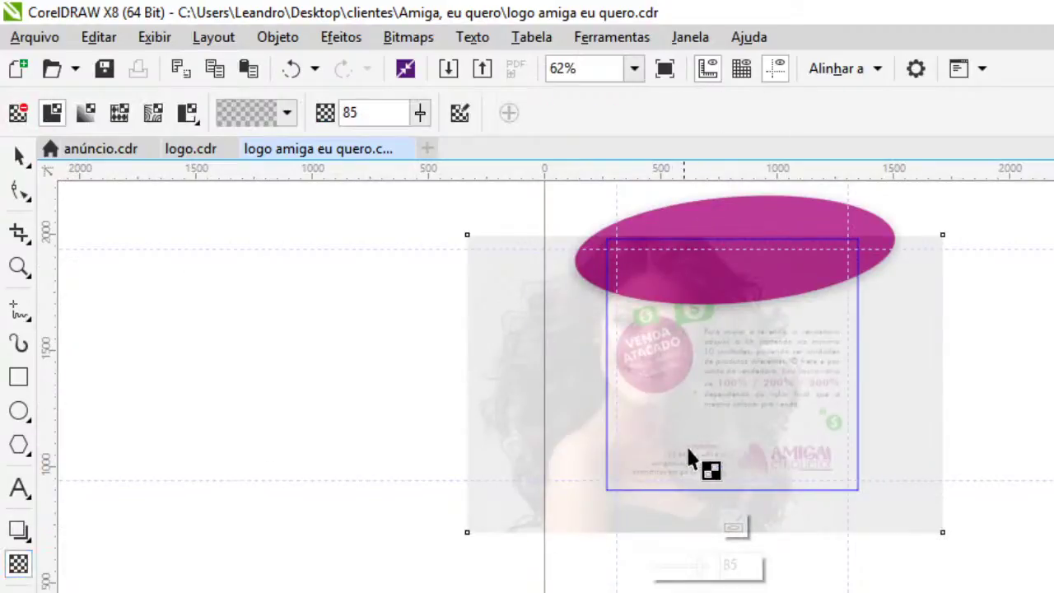
drag(795, 376, 797, 505)
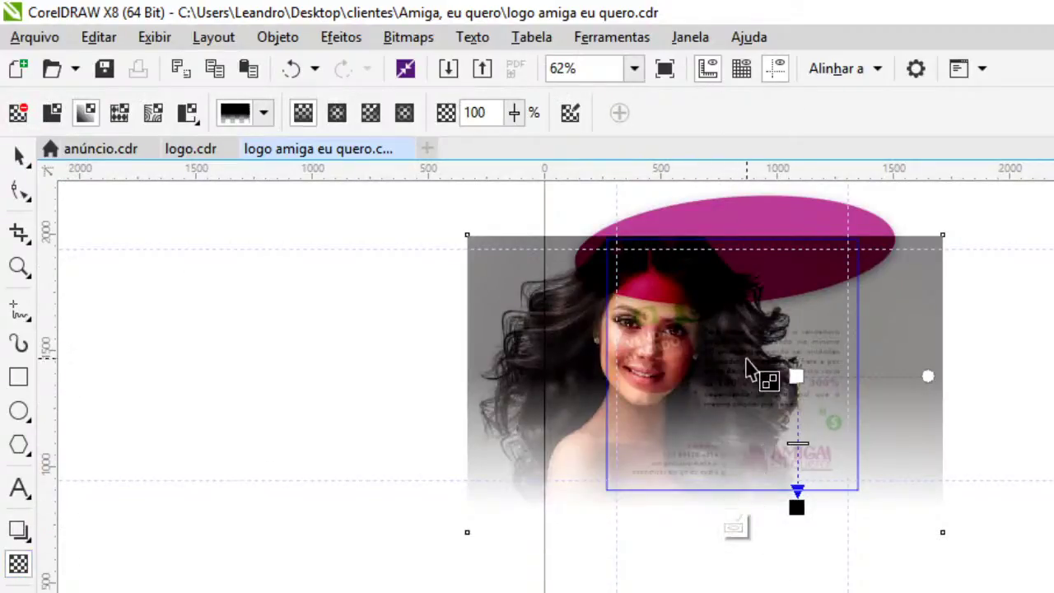
click(735, 527)
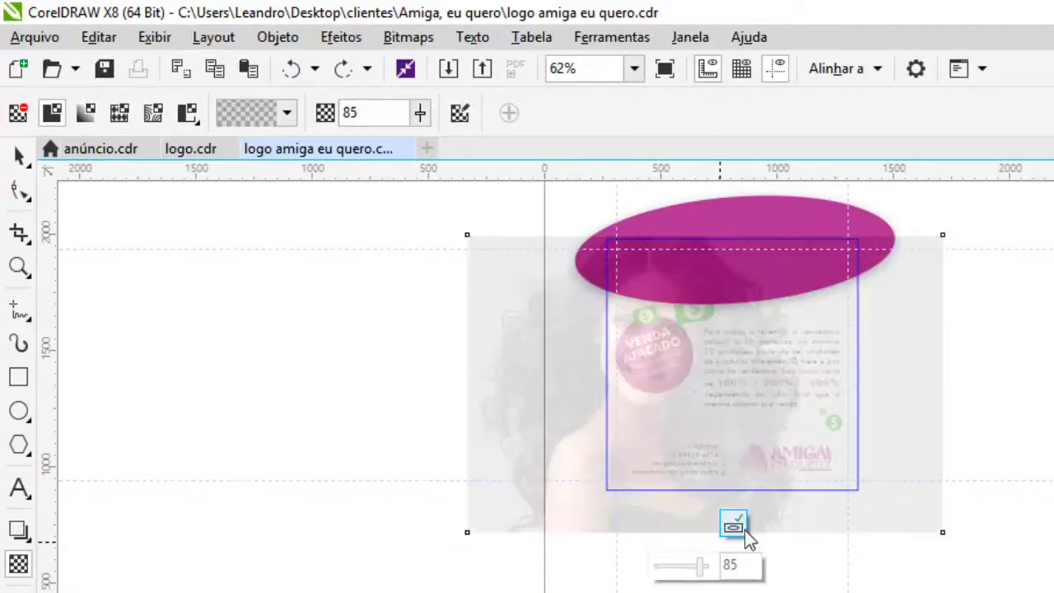
Draw a white rectangle without outline, about 1128 × 300 px, across the bottom of the frame behind the contacts and logo
click(18, 376)
scroll(567, 469, up, 2)
mouse_move(1053, 535)
mouse_down()
mouse_move(630, 444)
mouse_move(600, 343)
mouse_move(634, 396)
mouse_up()
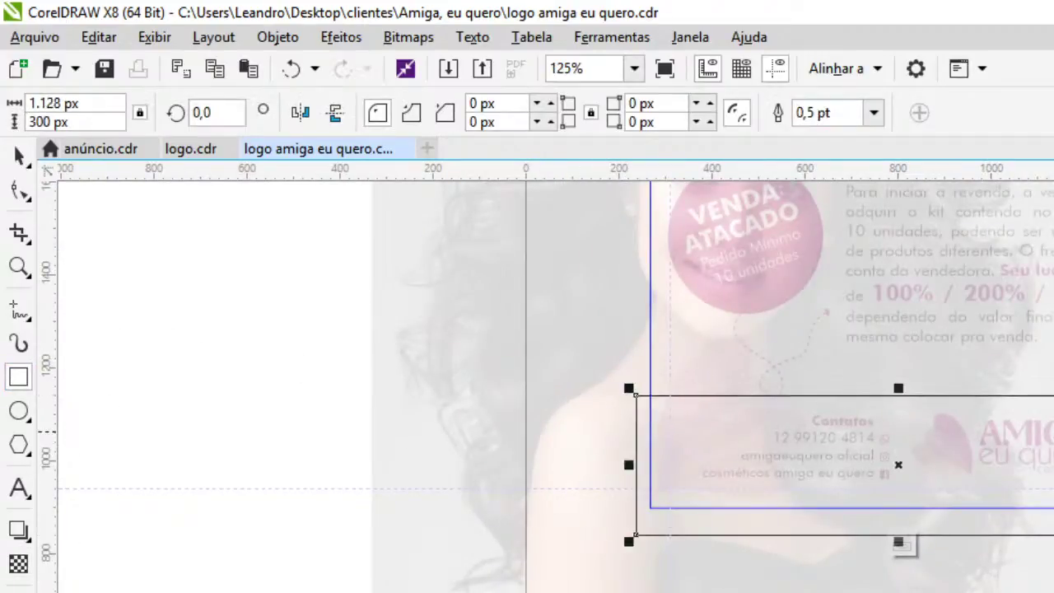
click(1053, 344)
right_click(1052, 344)
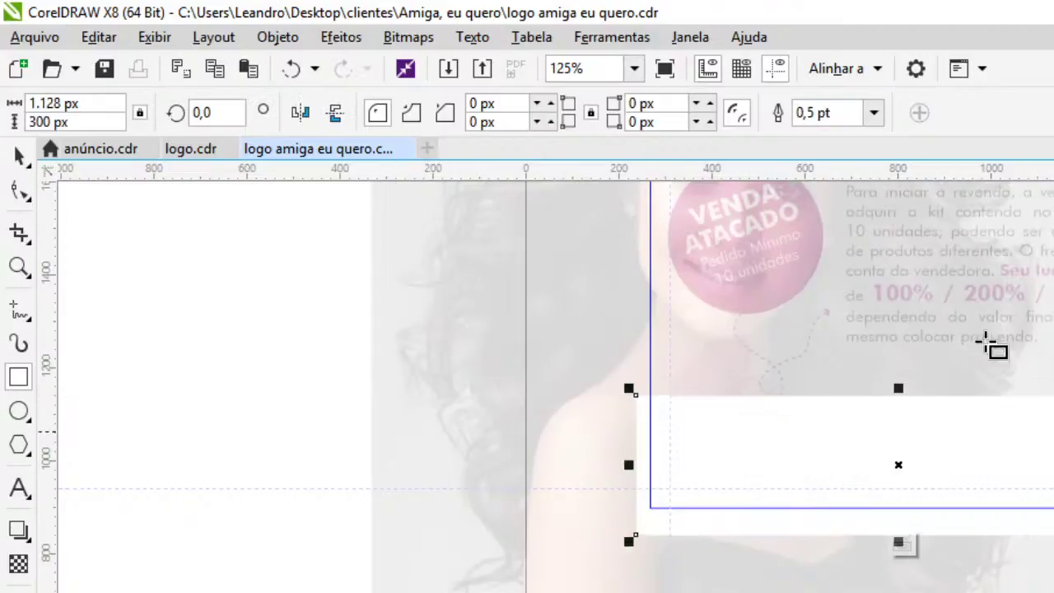
Apply a linear gradient transparency to the white rectangle, fading from solid at its base to transparent upward
click(19, 563)
drag(1005, 542, 1006, 409)
scroll(998, 448, up, 2)
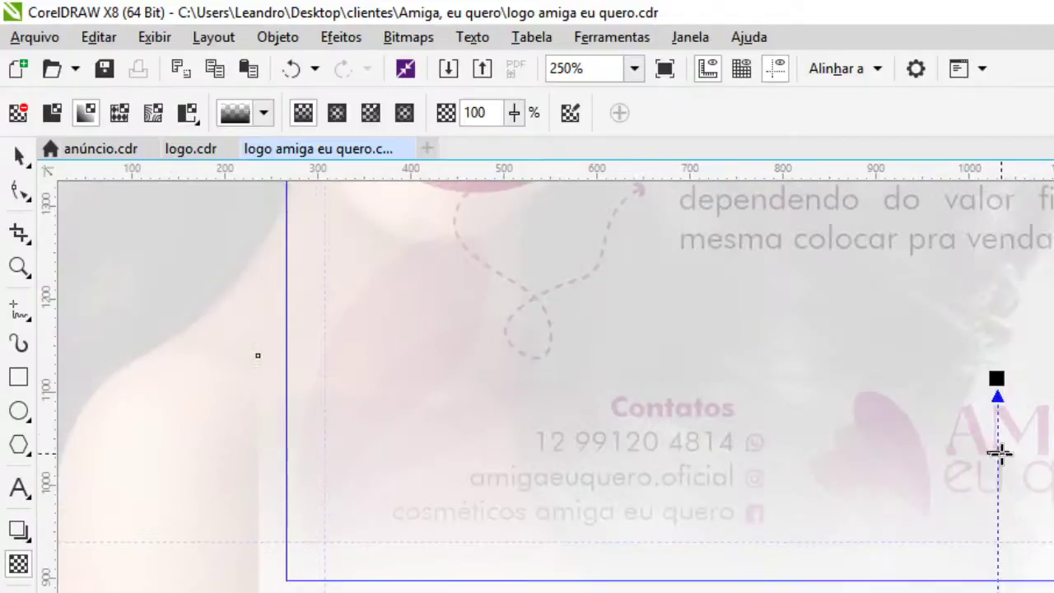
drag(999, 453, 998, 455)
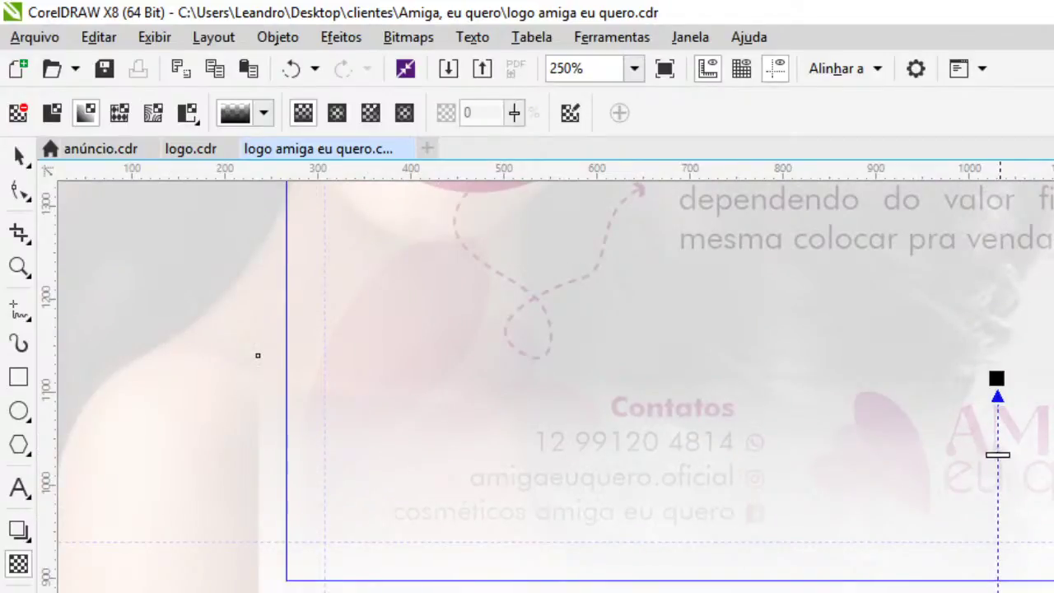
Stretch the faded white rectangle slightly upward and finish editing the background frame
click(17, 155)
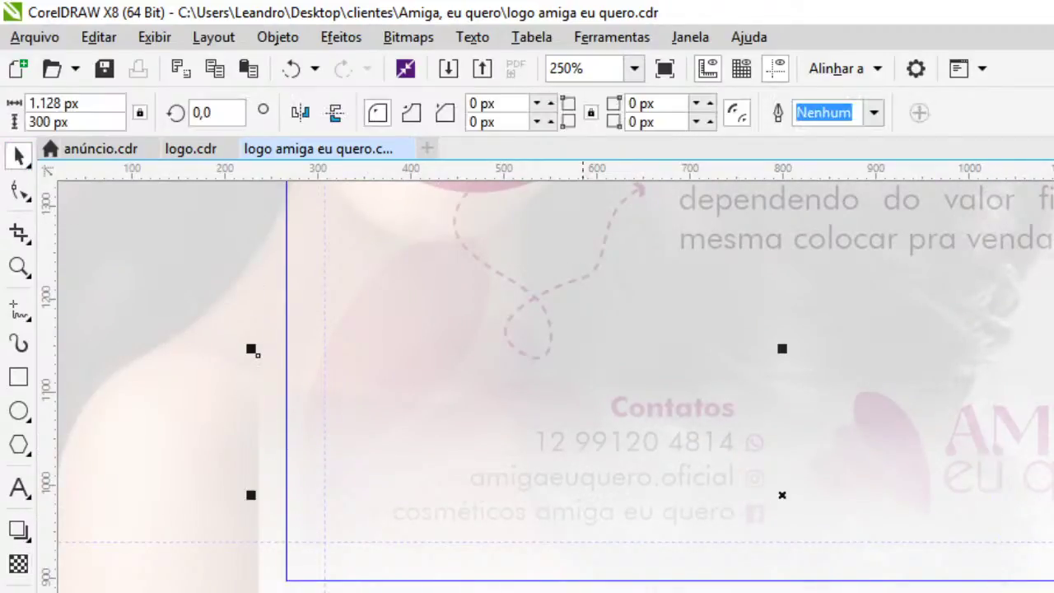
click(709, 412)
click(782, 354)
drag(784, 349, 786, 324)
click(795, 587)
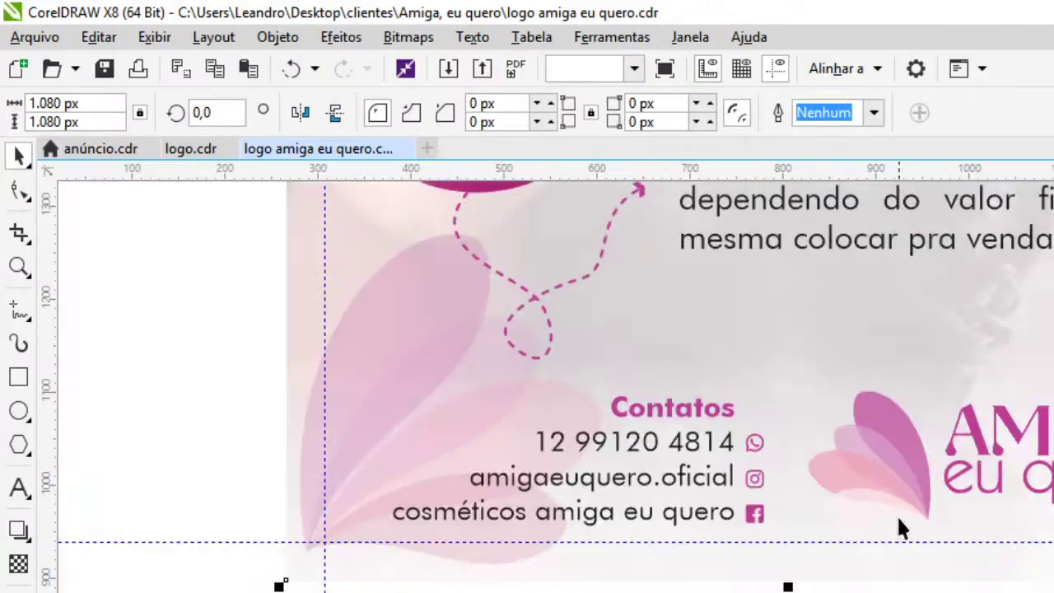
scroll(899, 527, down, 2)
key(Escape)
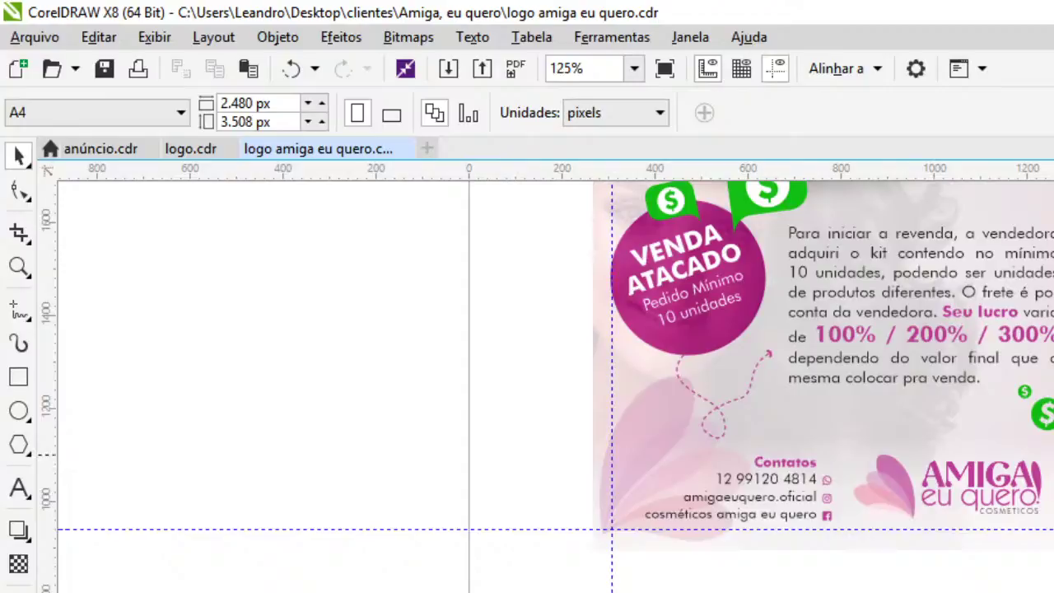
key(F4)
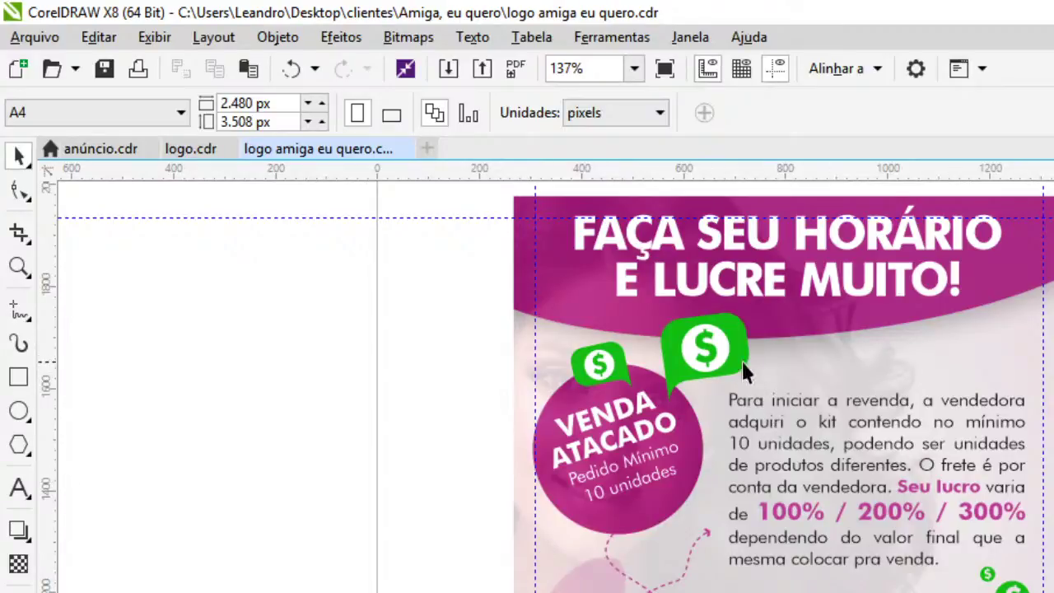
click(780, 352)
click(841, 290)
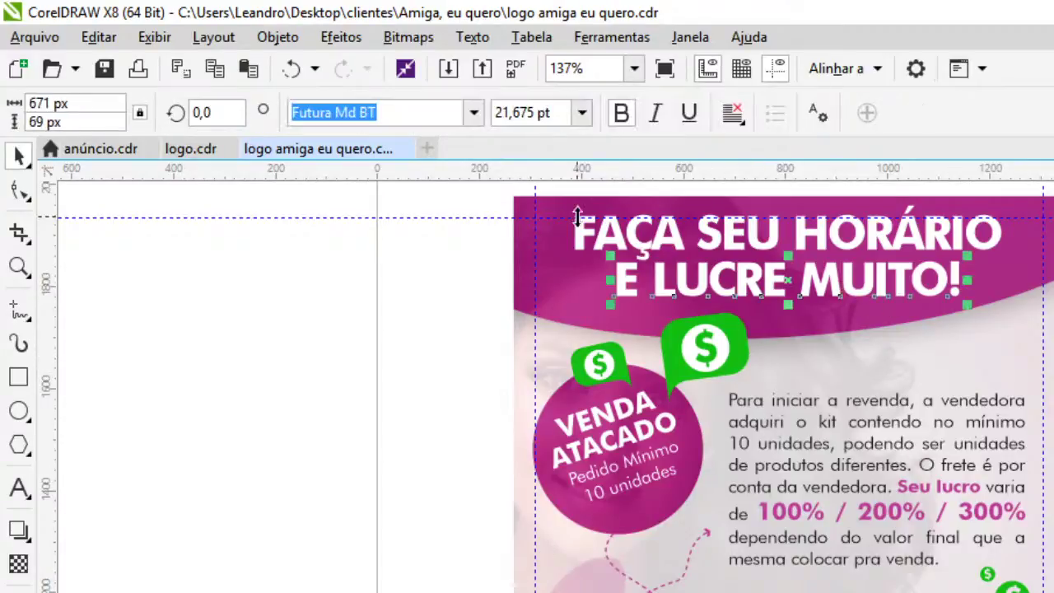
shift+click(640, 246)
key(Escape)
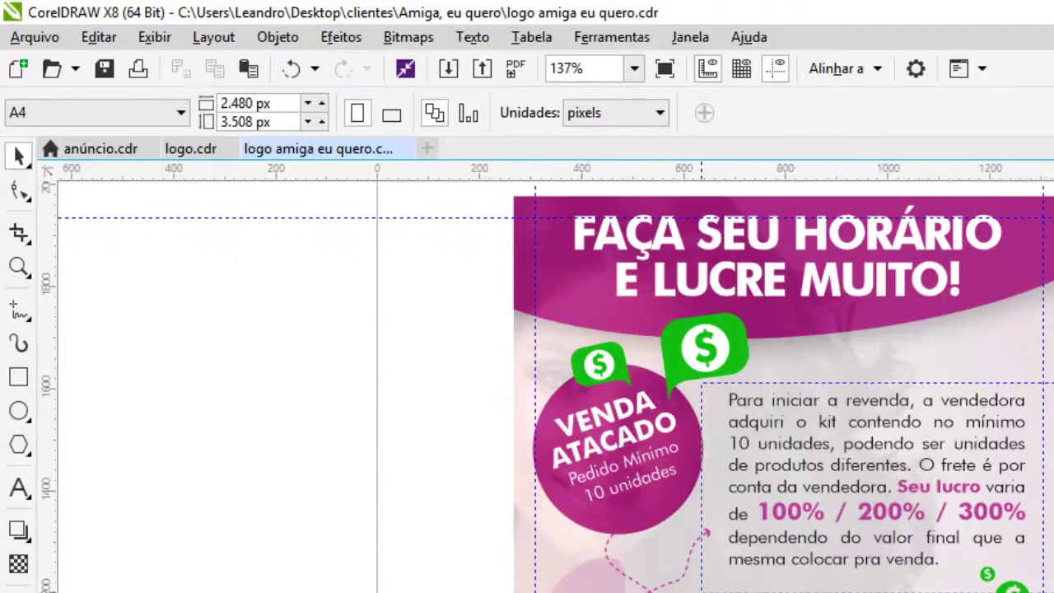
Enlarge the resale paragraph together with the small coin to about 616 × 391 px, reaching the right margin guideline
click(981, 582)
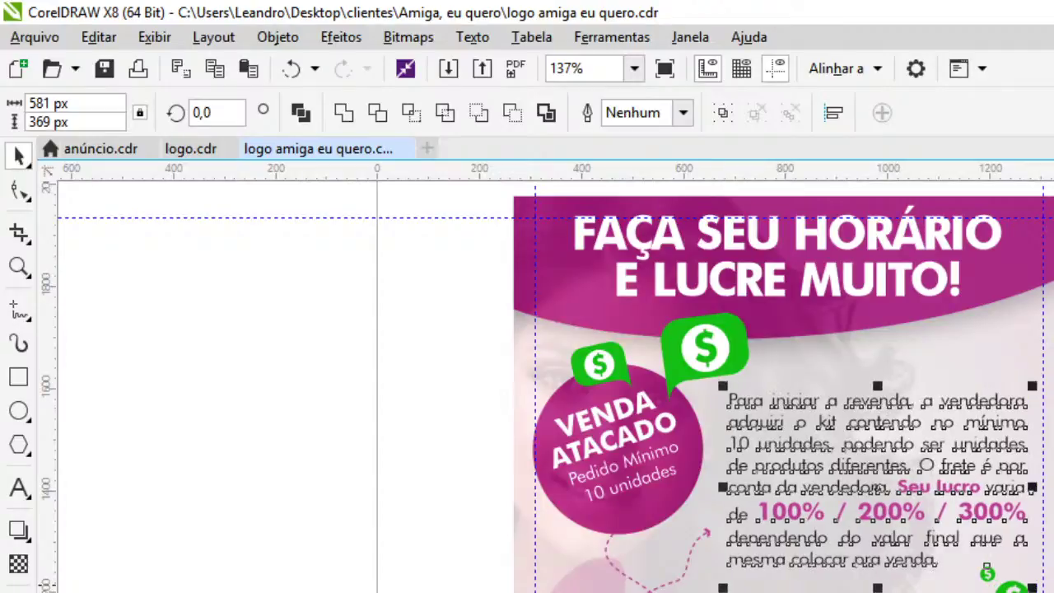
scroll(1039, 568, up, 2)
drag(1021, 592, 1052, 592)
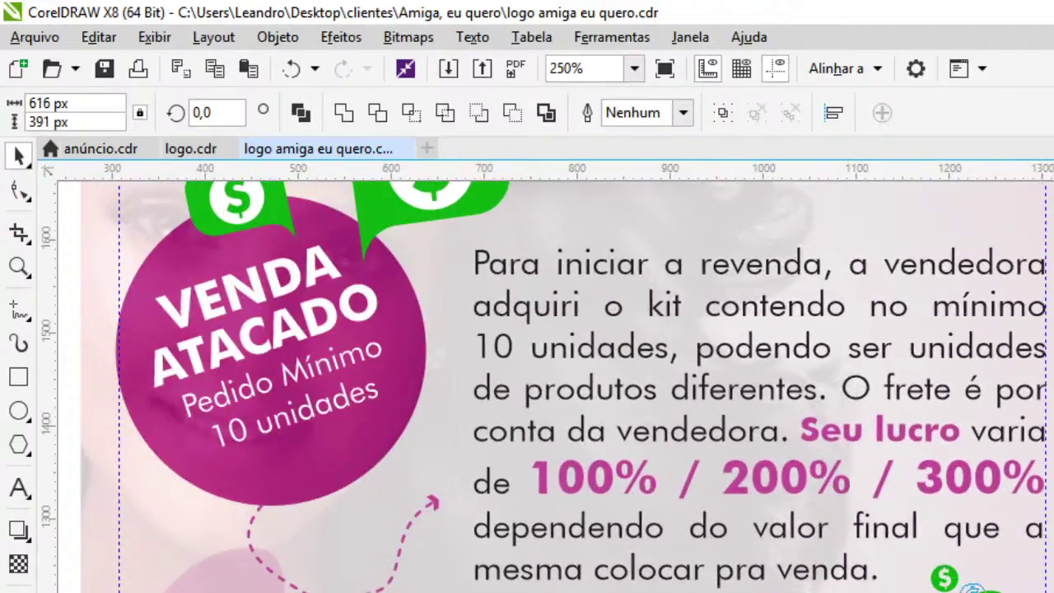
key(Escape)
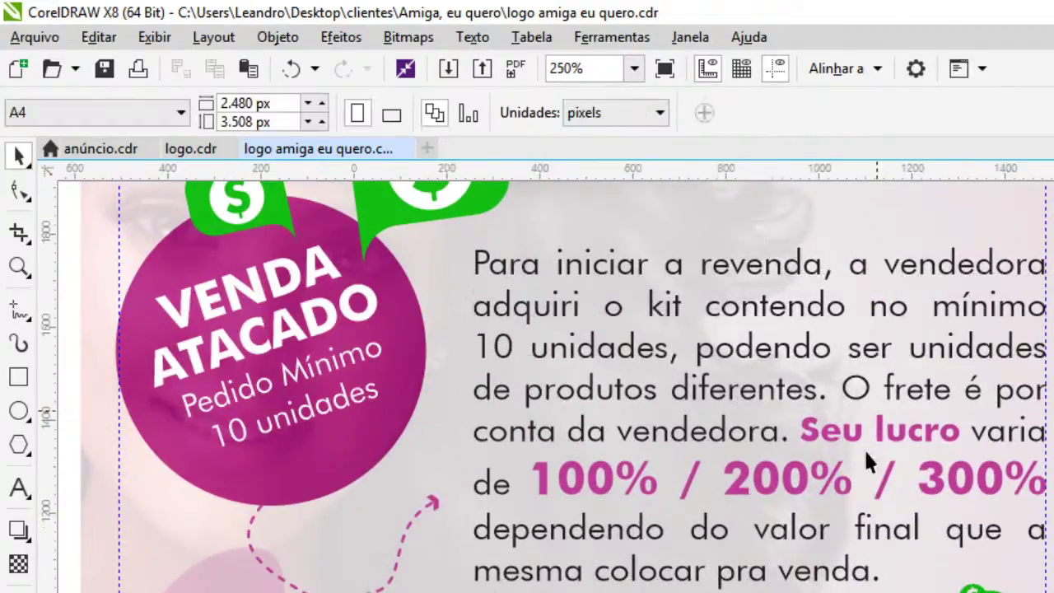
scroll(877, 445, down, 2)
scroll(865, 420, up, 2)
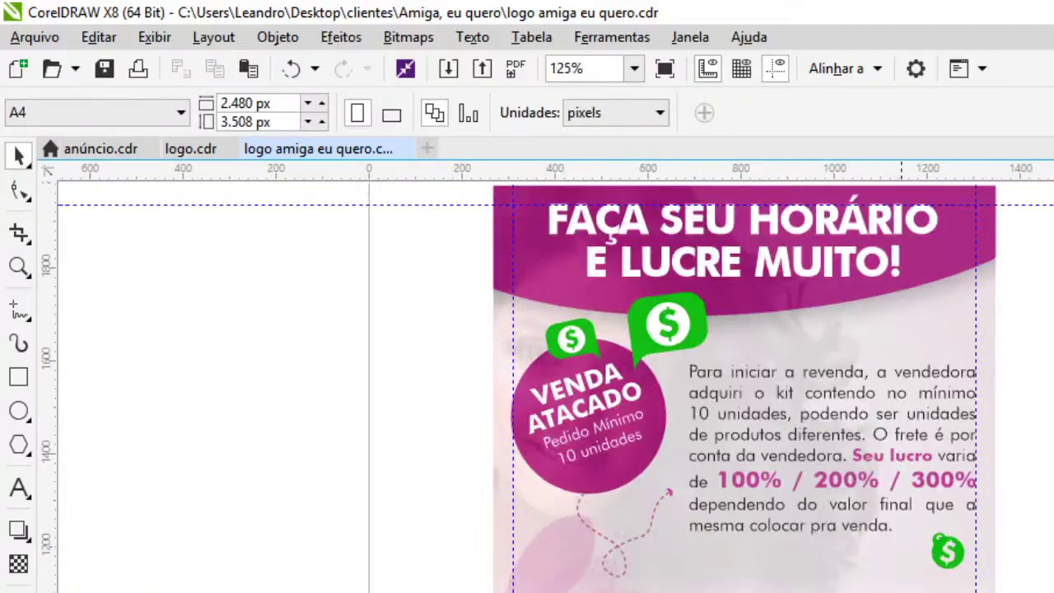
click(902, 589)
shift+click(981, 590)
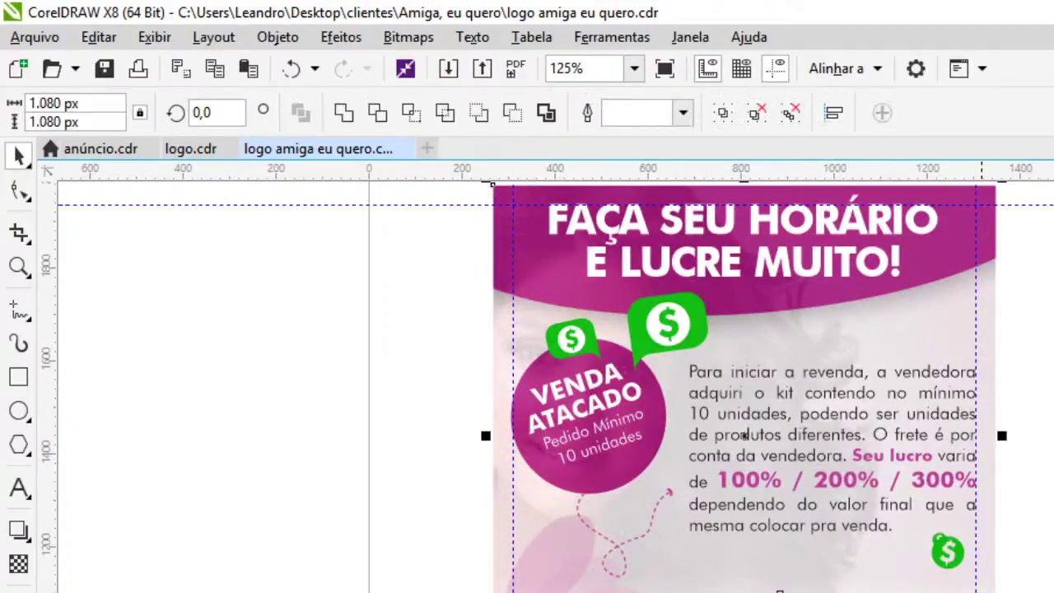
key(Escape)
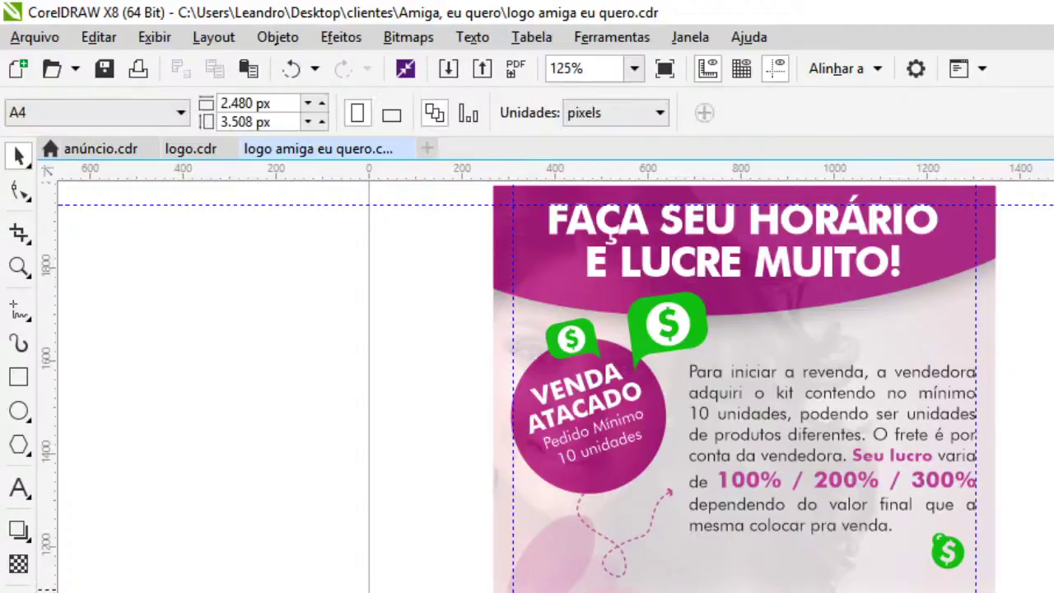
Separate the small dollar coin from the large one, placing it above and to the left, and shift the large coin right
scroll(932, 552, up, 2)
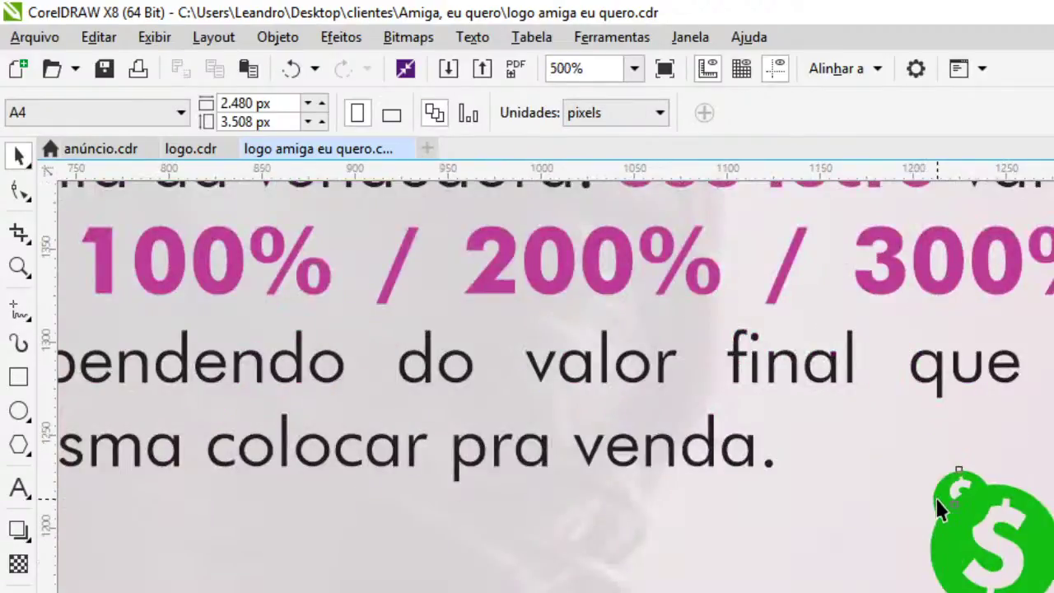
drag(935, 498, 889, 460)
drag(948, 412, 932, 429)
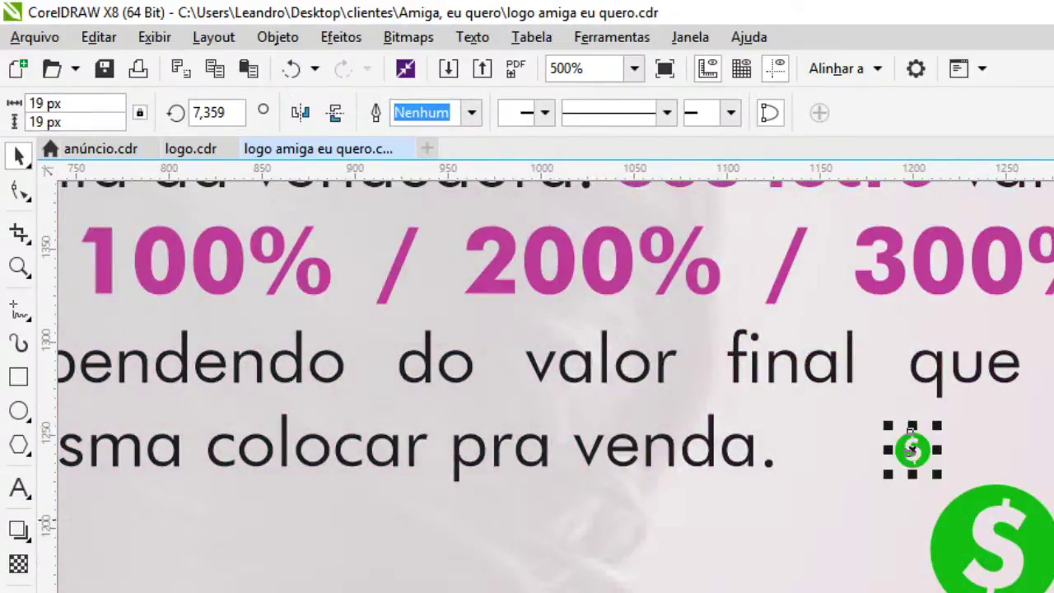
shift+click(1048, 548)
drag(1038, 557, 1053, 562)
drag(932, 453, 955, 459)
key(Escape)
click(972, 465)
key(Escape)
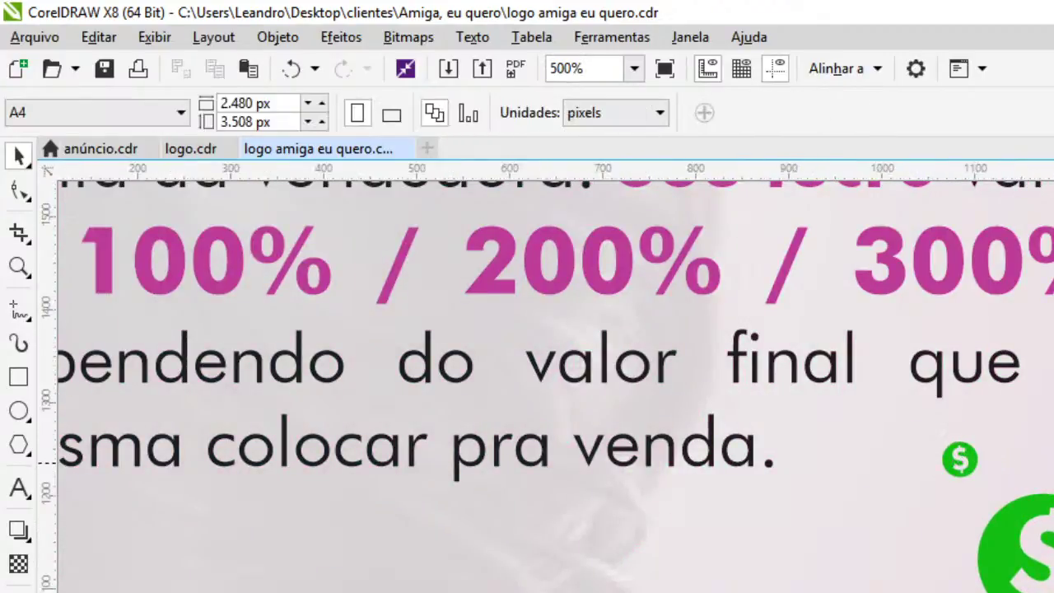
Add a drop shadow offset slightly down and to the left to the headline's second line, E LUCRE MUITO!
scroll(972, 465, down, 4)
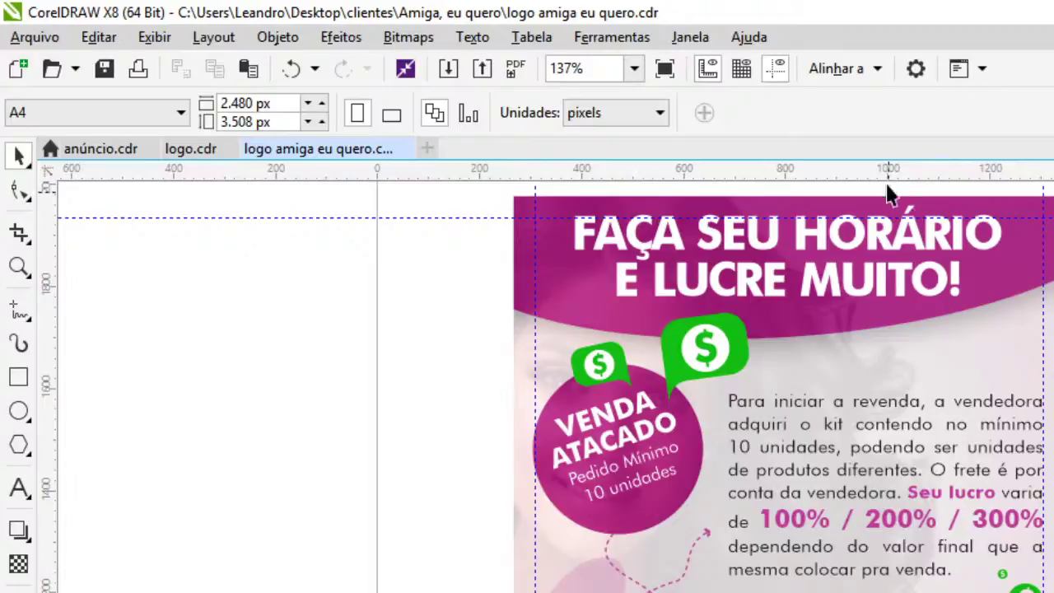
scroll(833, 201, up, 4)
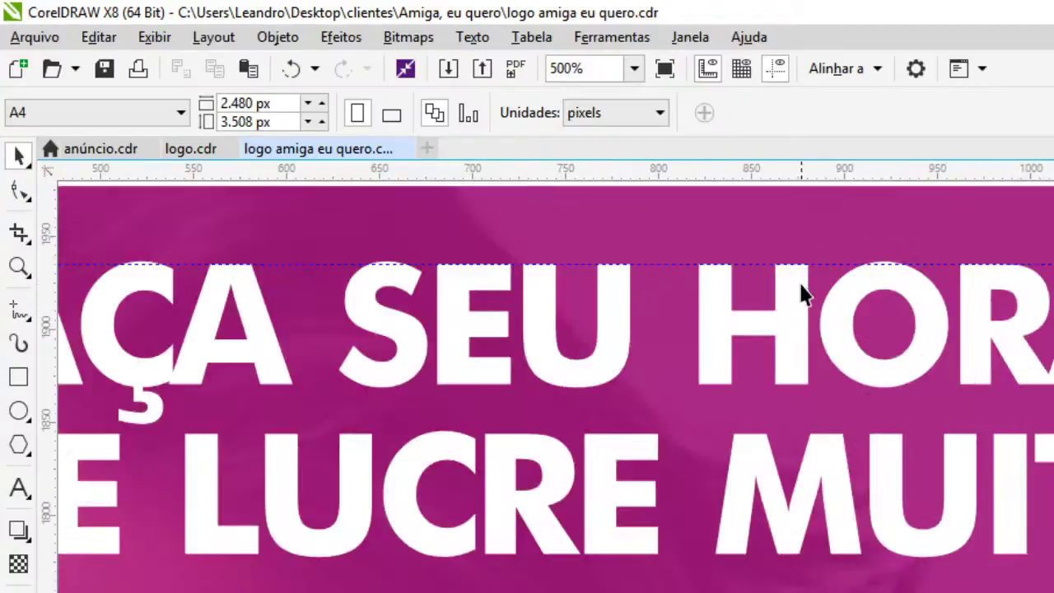
scroll(803, 294, down, 4)
click(786, 382)
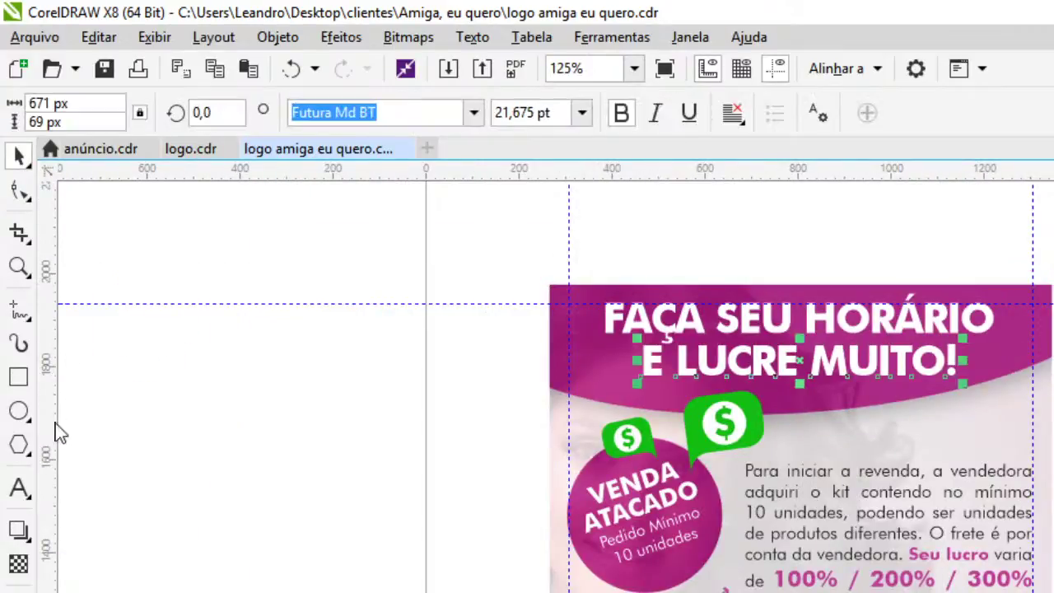
click(29, 537)
click(83, 531)
scroll(823, 354, up, 6)
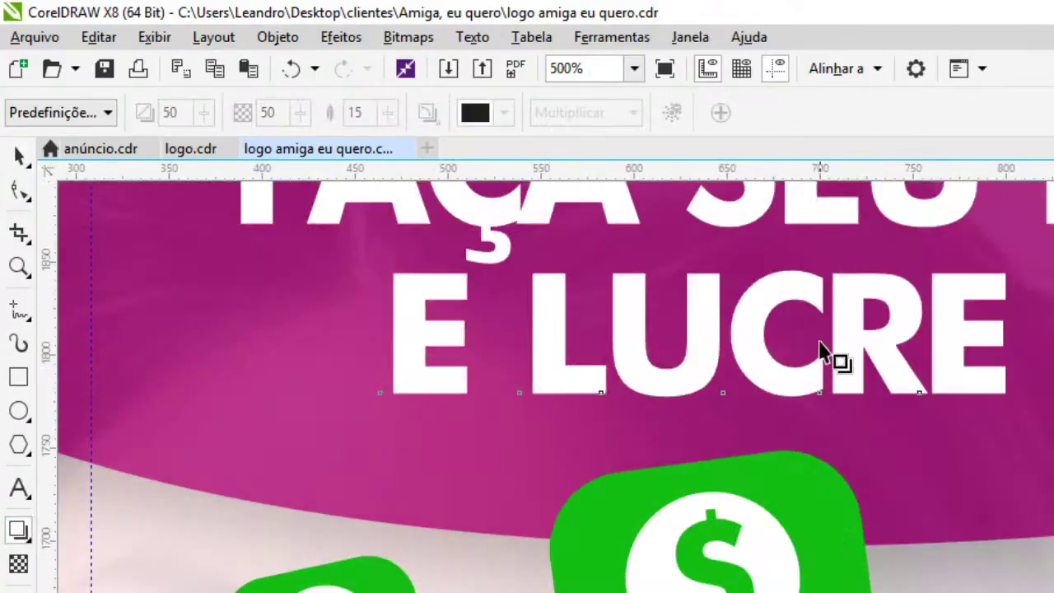
scroll(946, 461, down, 5)
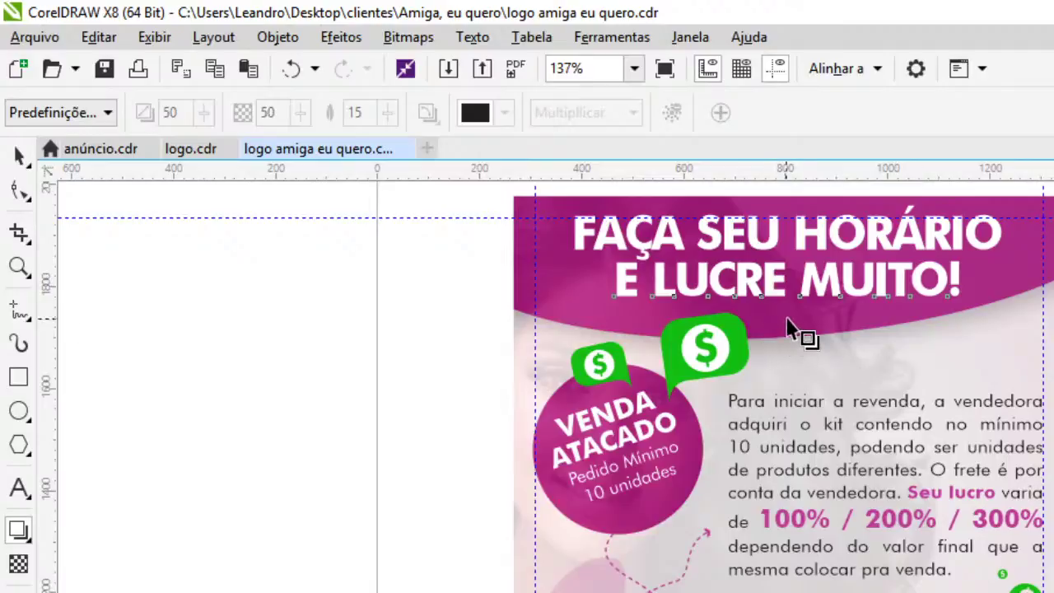
scroll(802, 321, up, 2)
drag(784, 344, 757, 348)
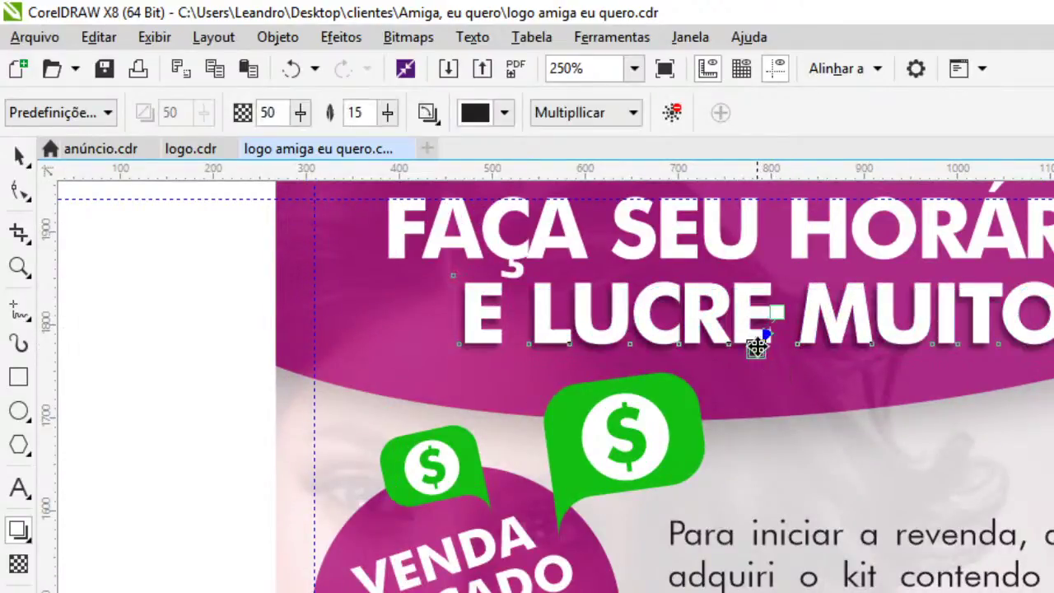
Set the drop shadow of the headline line E LUCRE MUITO! to 30 opacity with 15 feathering
scroll(728, 264, up, 2)
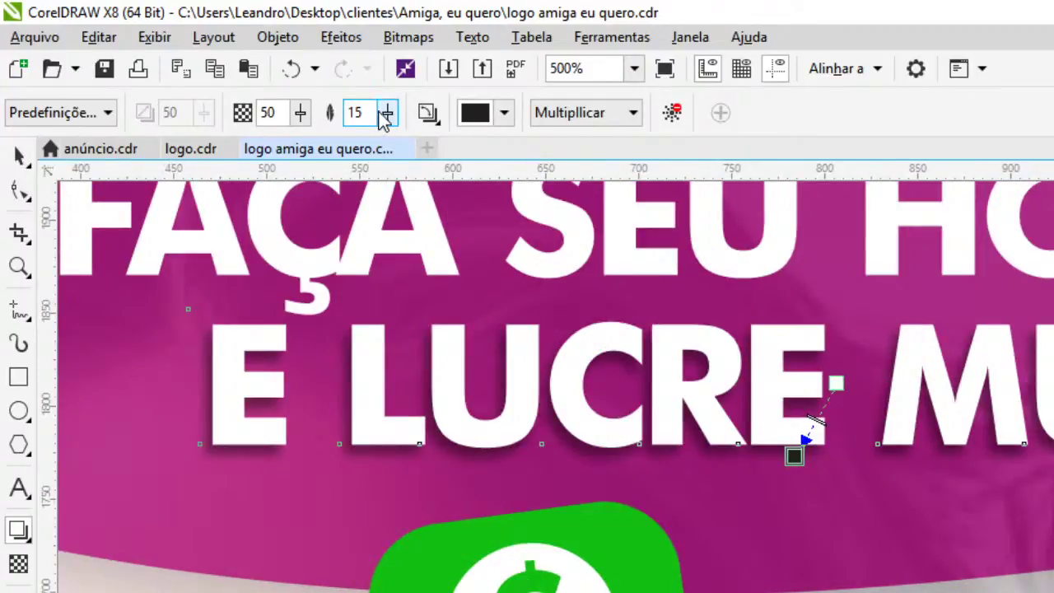
drag(388, 112, 382, 113)
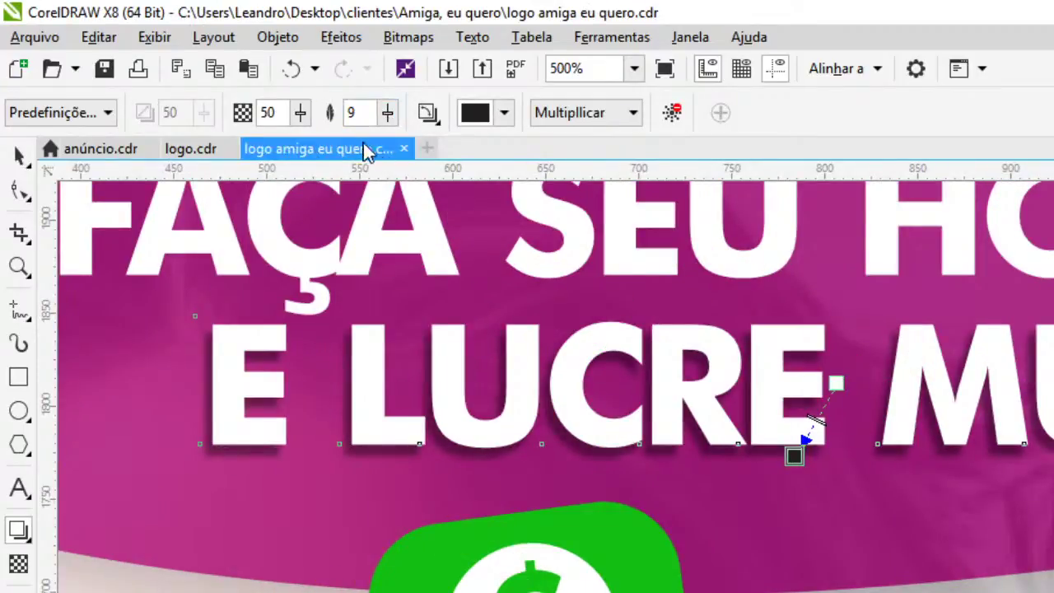
drag(300, 112, 283, 112)
double_click(282, 112)
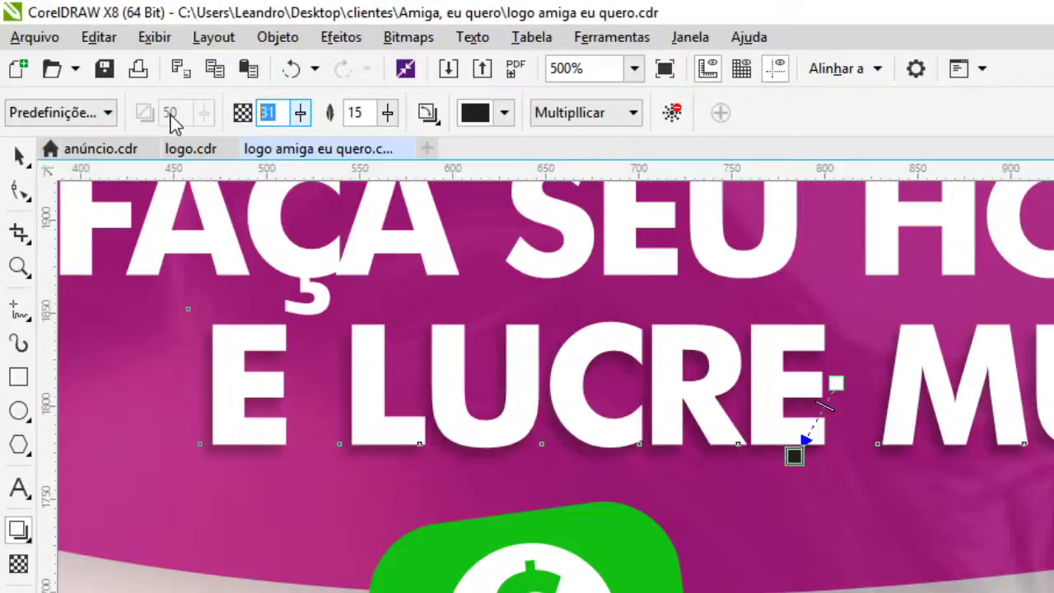
text(30)
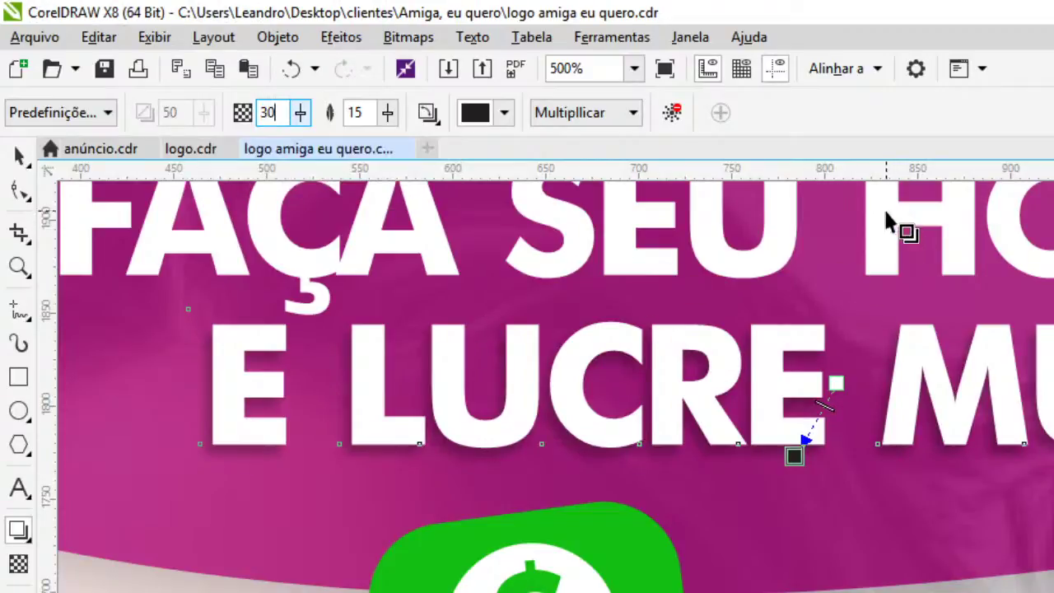
drag(794, 455, 888, 212)
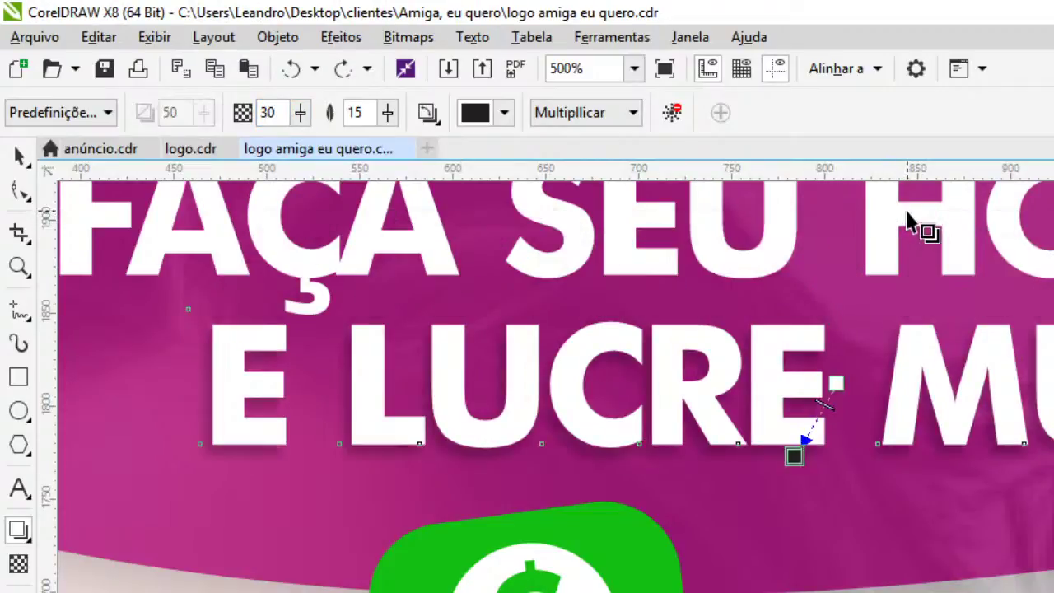
key(ctrl+z)
Add a drop shadow offset down and to the left to the line FAÇA SEU HORÁRIO, with 30 opacity
click(910, 222)
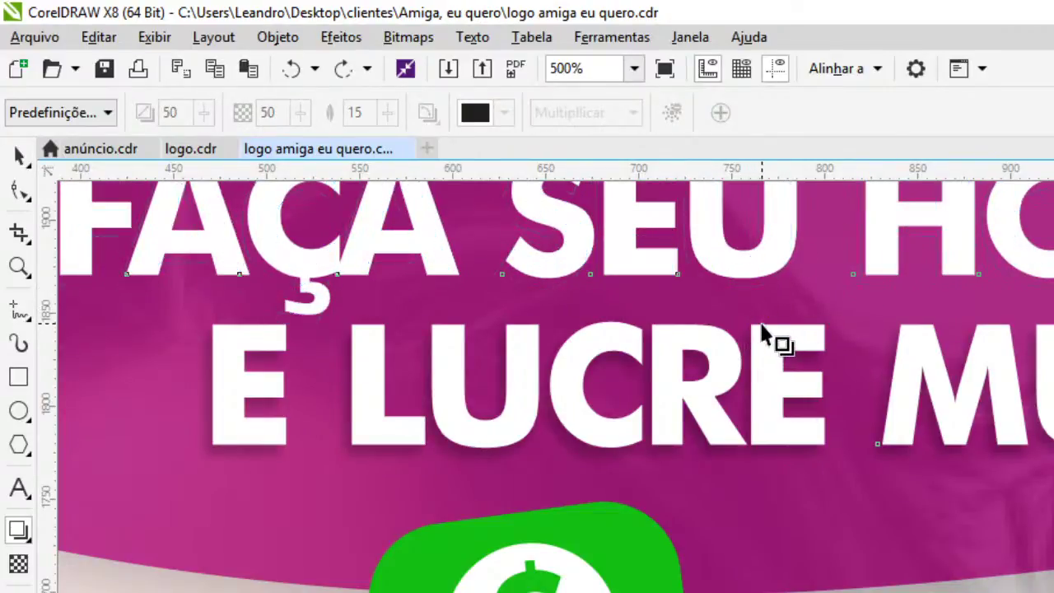
drag(835, 214, 783, 323)
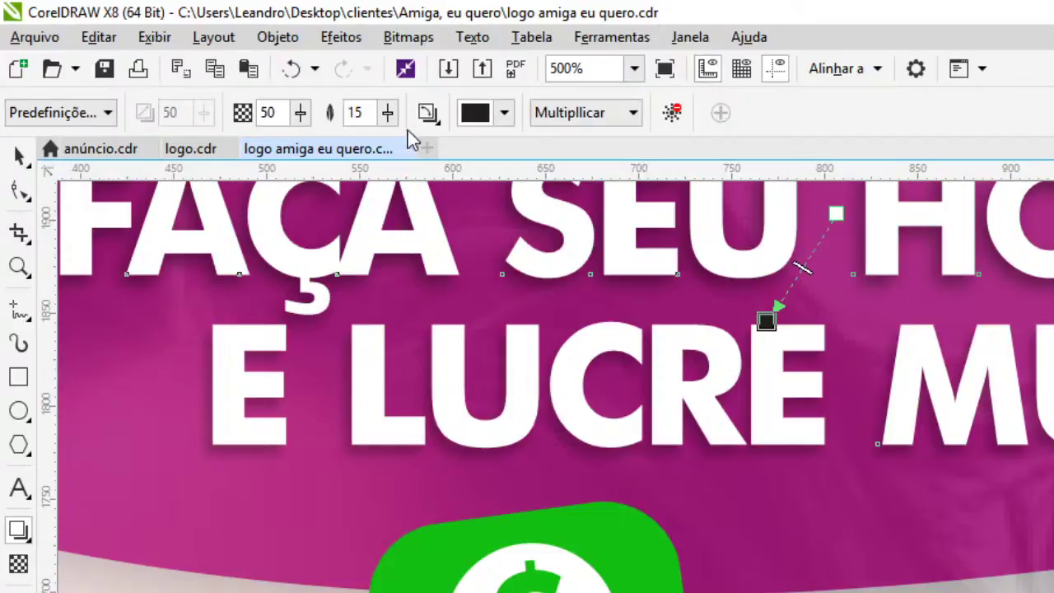
double_click(272, 112)
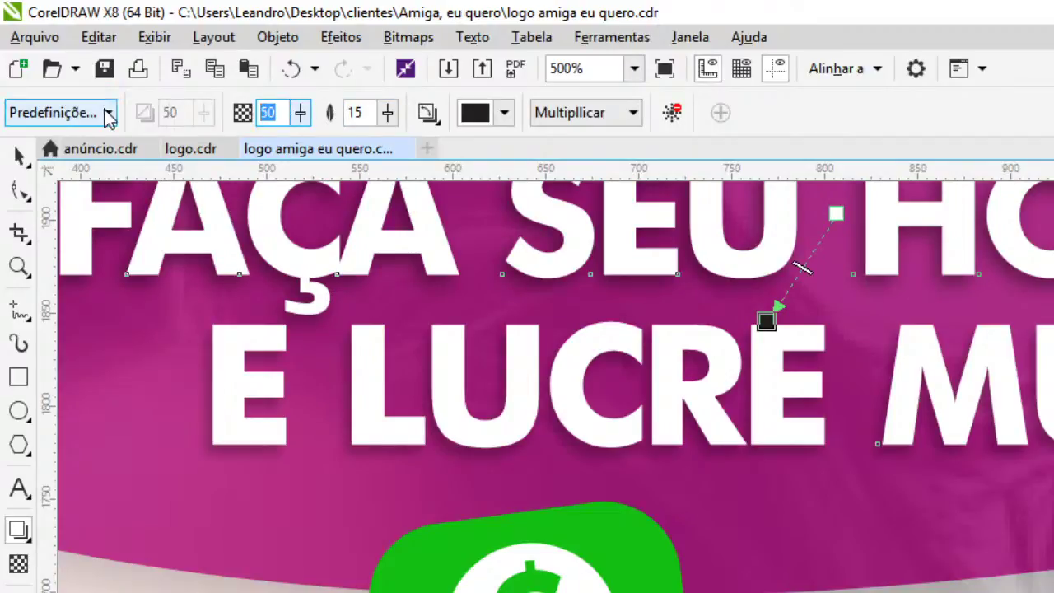
text(30)
key(Return)
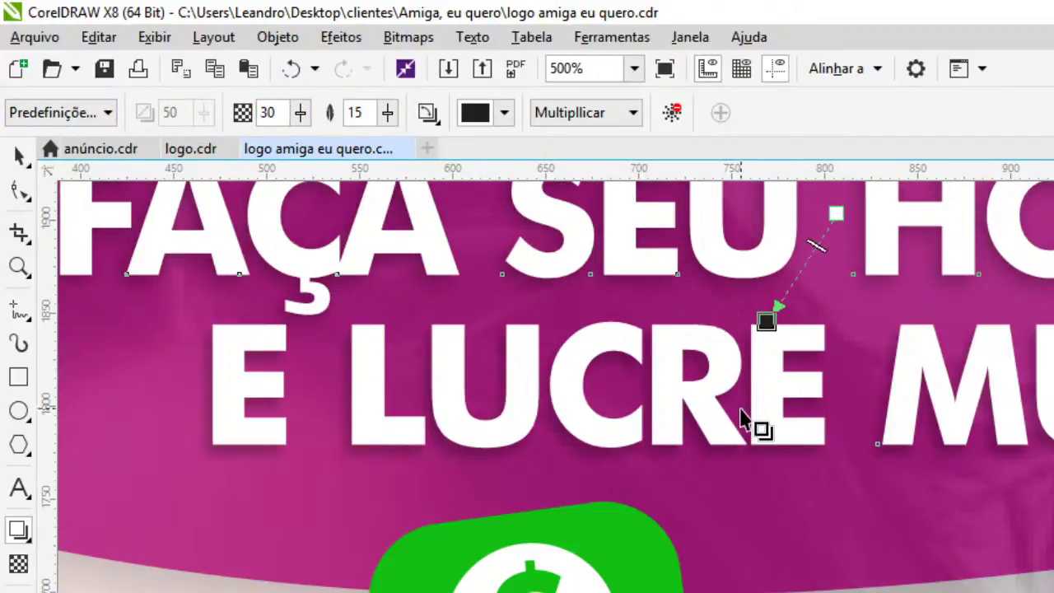
key(F3)
click(11, 165)
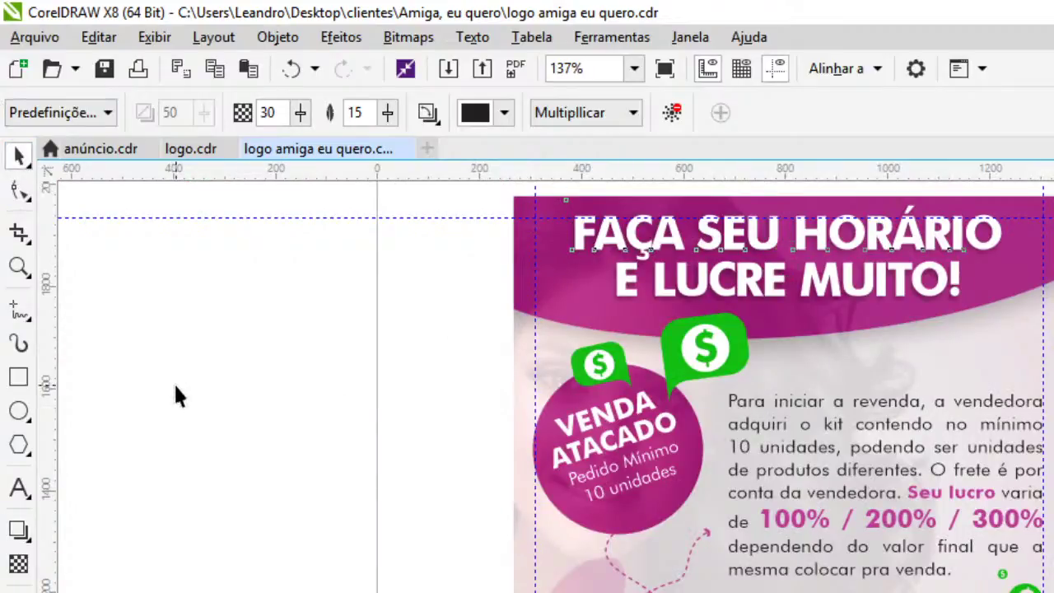
click(176, 396)
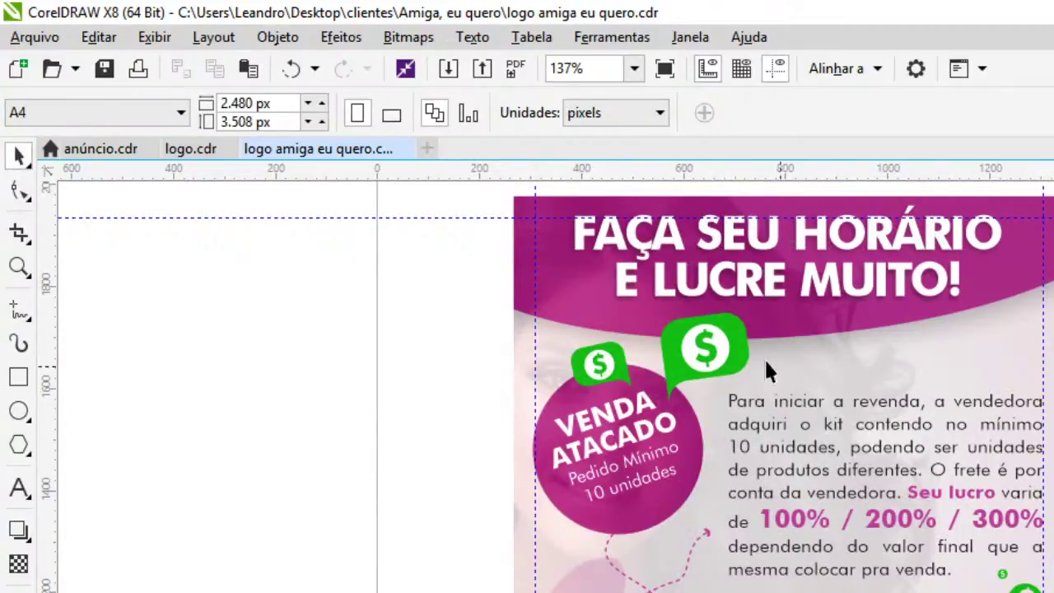
Add a drop shadow offset down and to the left to the large green dollar bubble
click(584, 366)
scroll(586, 362, up, 3)
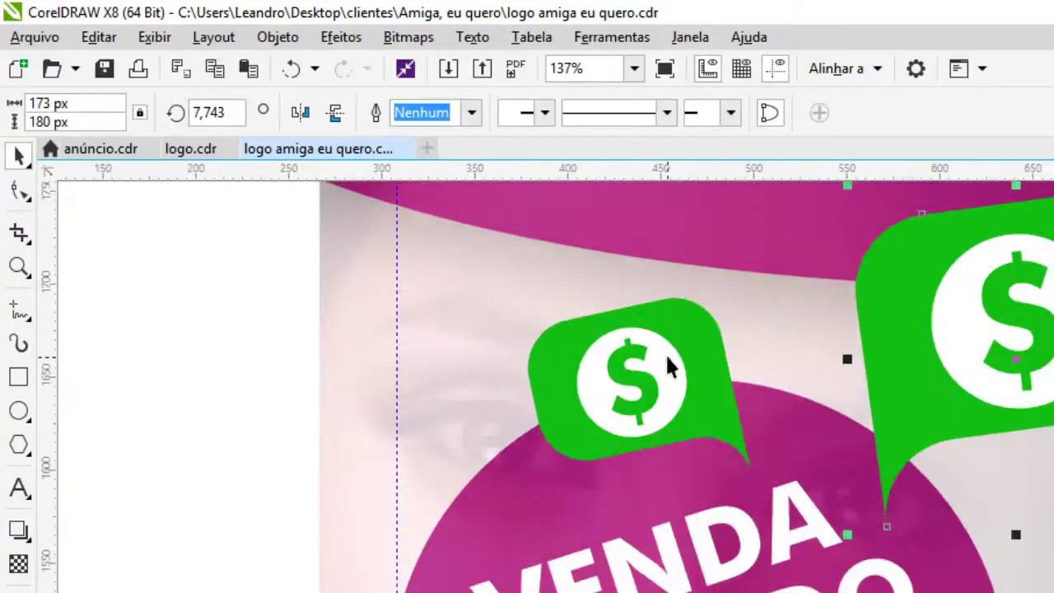
click(33, 530)
click(82, 529)
drag(853, 359, 933, 492)
key(ctrl+z)
drag(1014, 359, 935, 537)
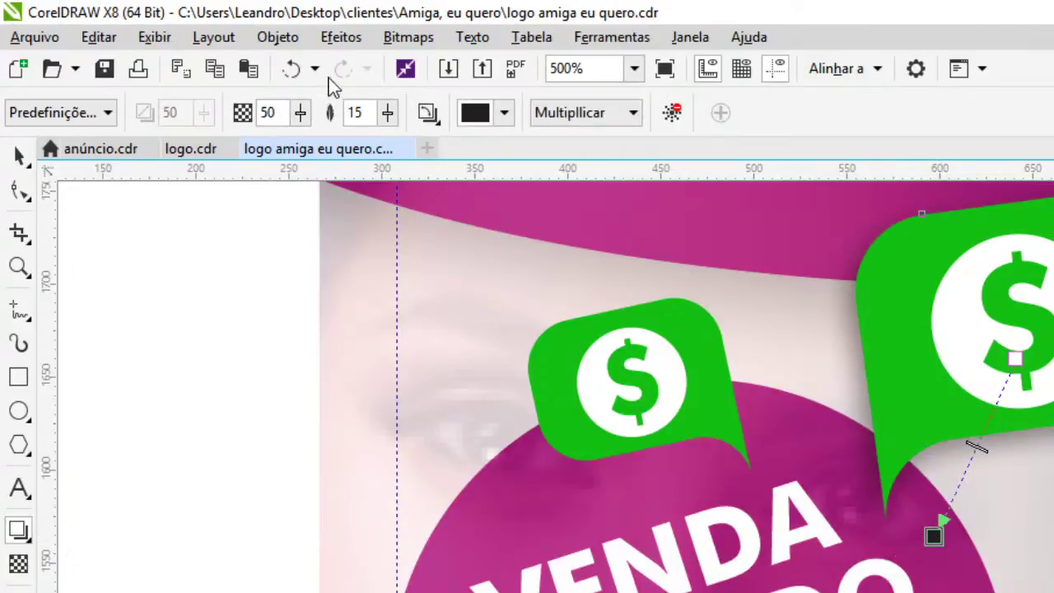
Adjust the large dollar bubble's shadow to 6 feathering and 12 opacity, shifting its offset slightly right
drag(381, 120, 362, 124)
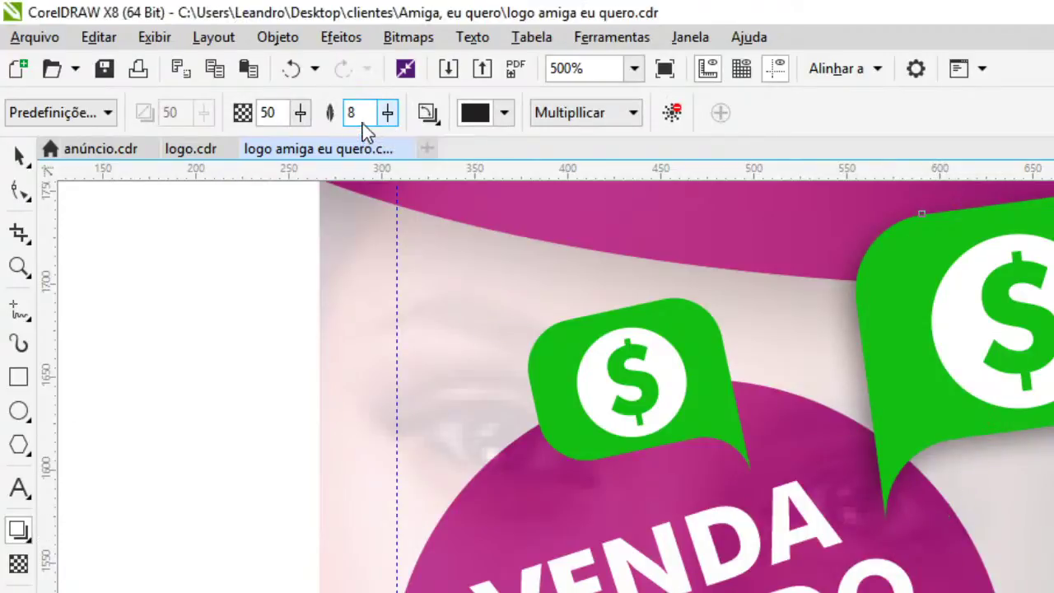
click(301, 113)
mouse_move(934, 537)
mouse_down()
mouse_move(941, 562)
mouse_move(953, 543)
mouse_up()
drag(386, 116, 390, 142)
scroll(917, 500, up, 2)
scroll(964, 501, down, 2)
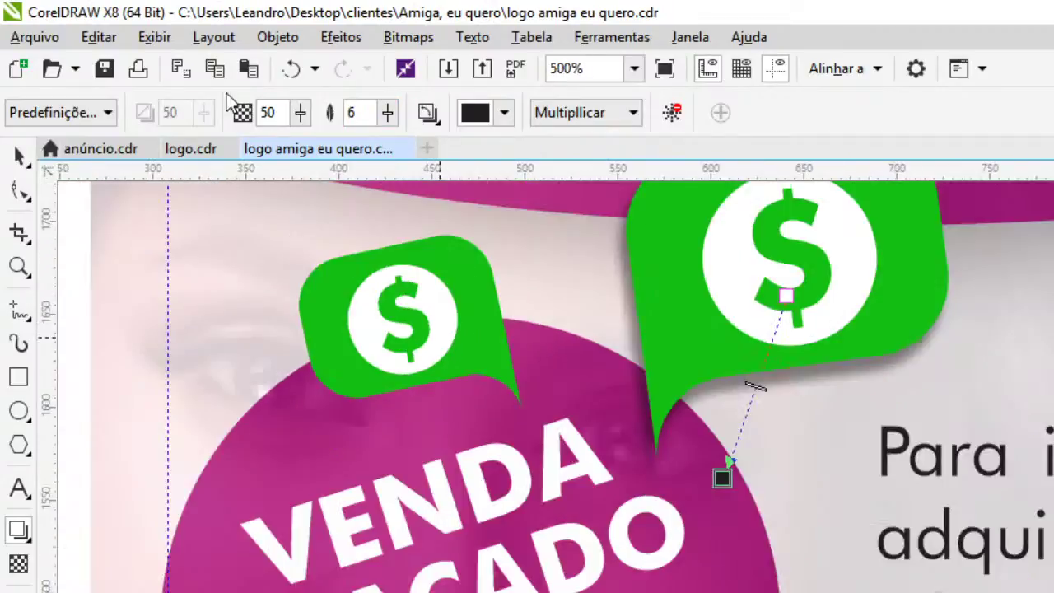
mouse_move(302, 115)
mouse_down()
mouse_move(277, 134)
mouse_move(302, 114)
mouse_up()
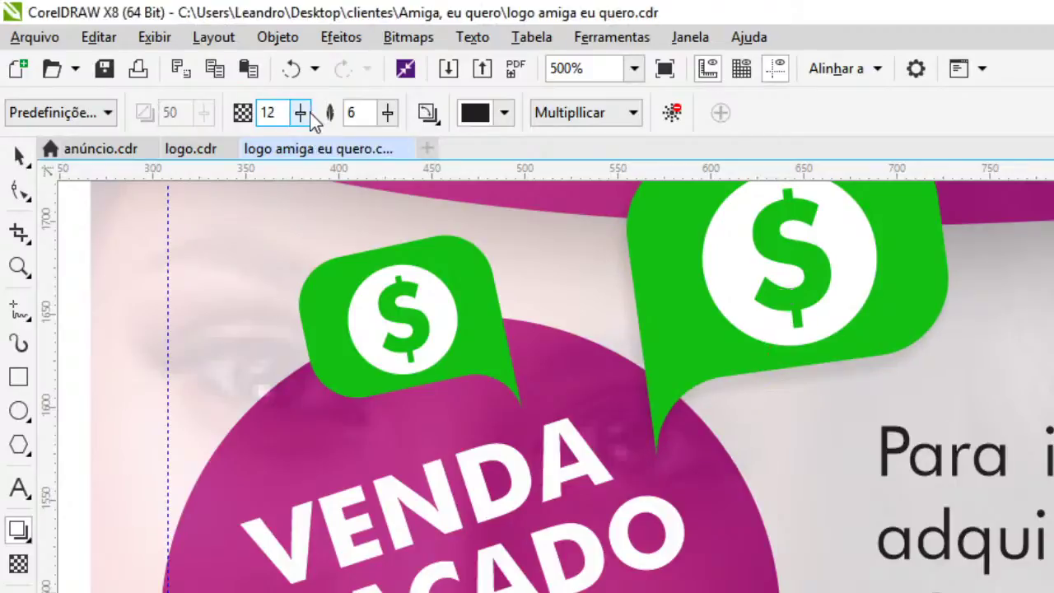
Add a drop shadow offset down and slightly left to the small dollar bubble, with 41 opacity
click(370, 385)
scroll(404, 376, up, 2)
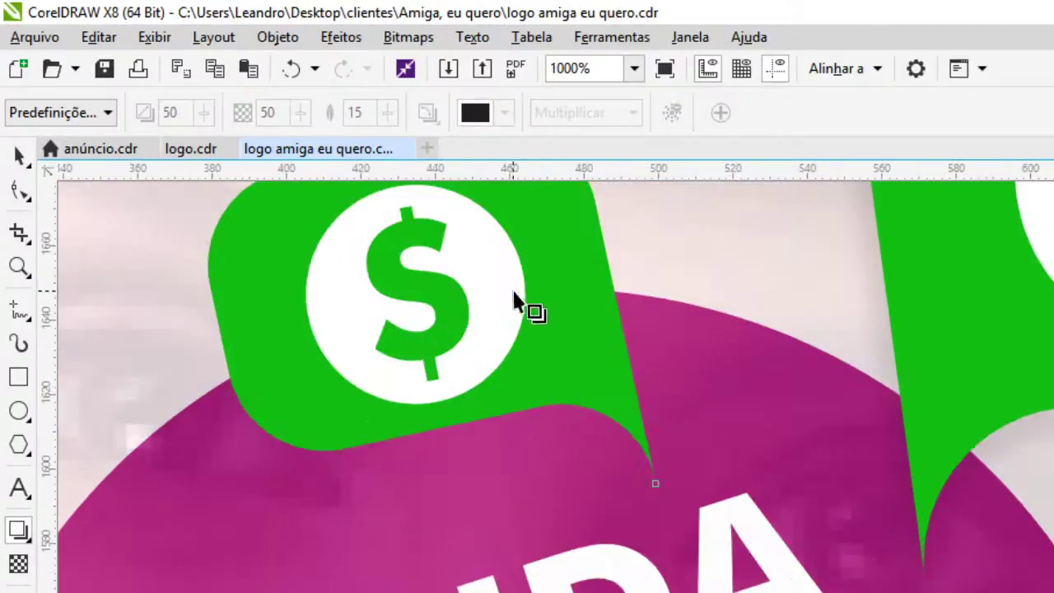
drag(429, 303, 372, 500)
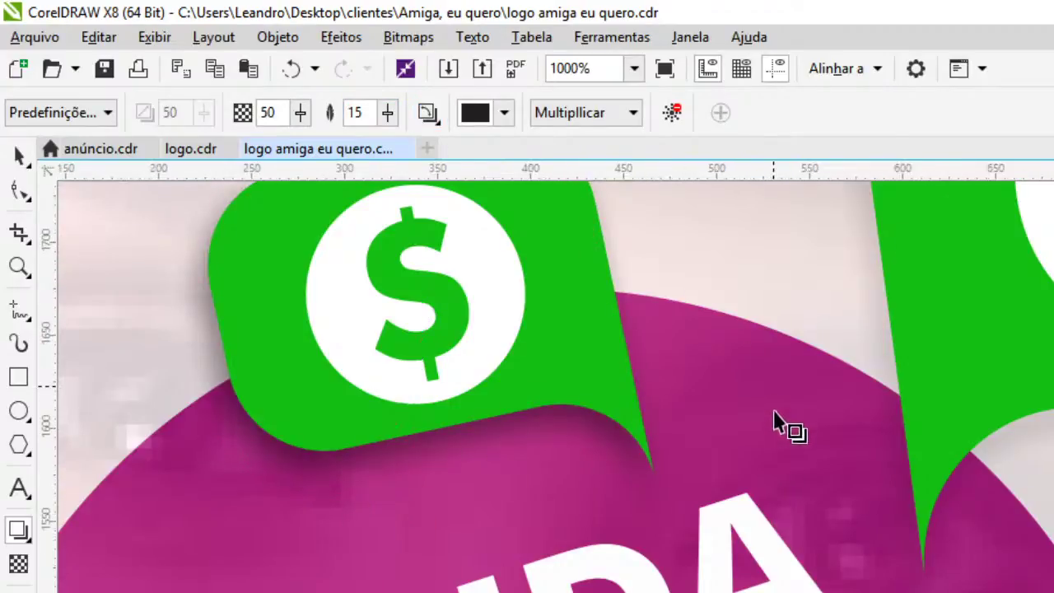
scroll(740, 431, down, 4)
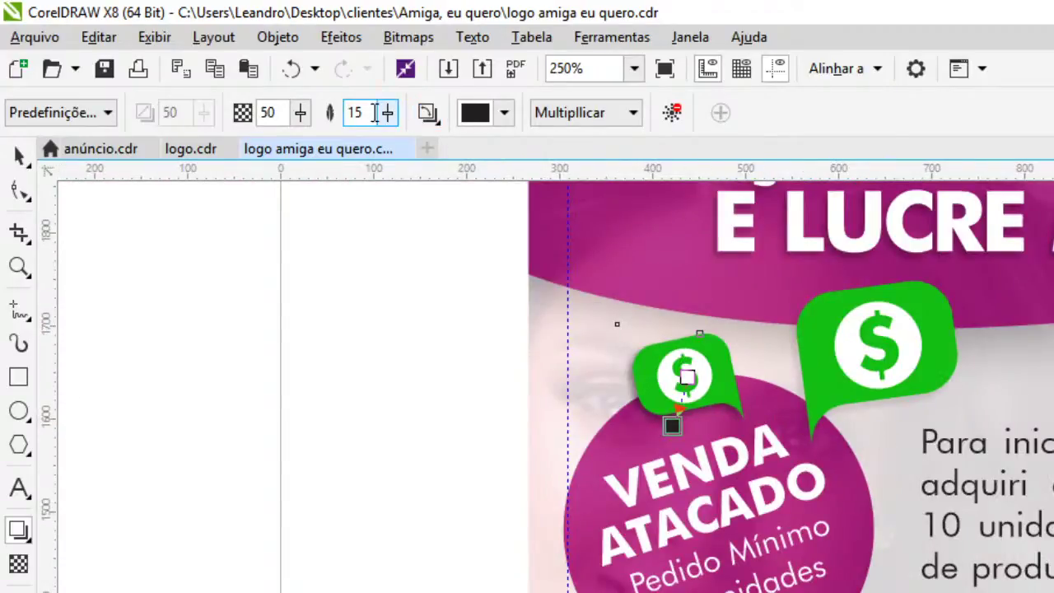
drag(299, 120, 302, 123)
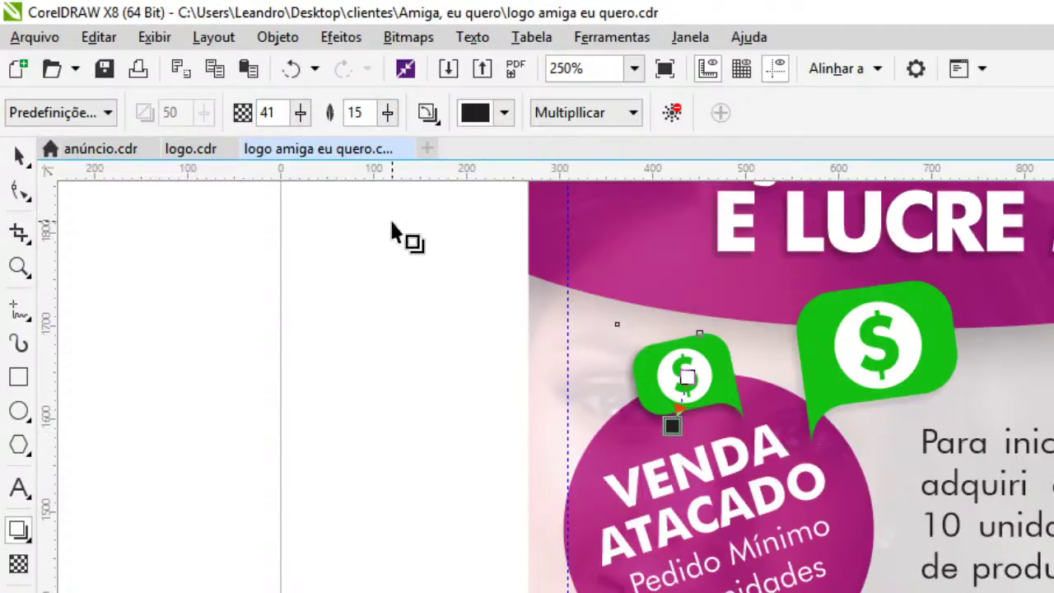
Set the large dollar bubble's shadow to 30 opacity and 8 feathering, and move its offset slightly right
drag(874, 363, 844, 451)
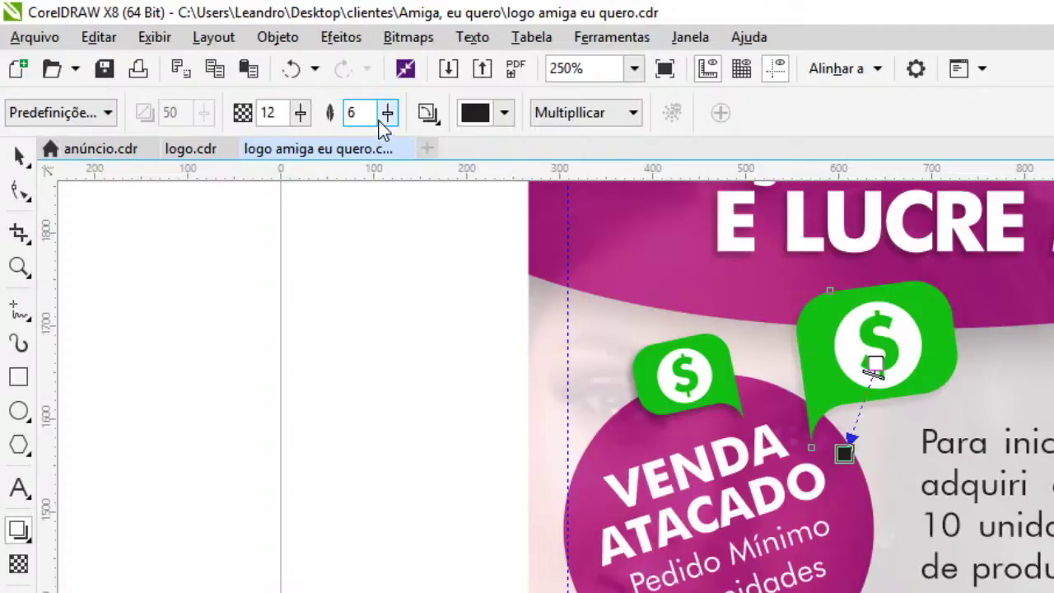
drag(301, 119, 322, 125)
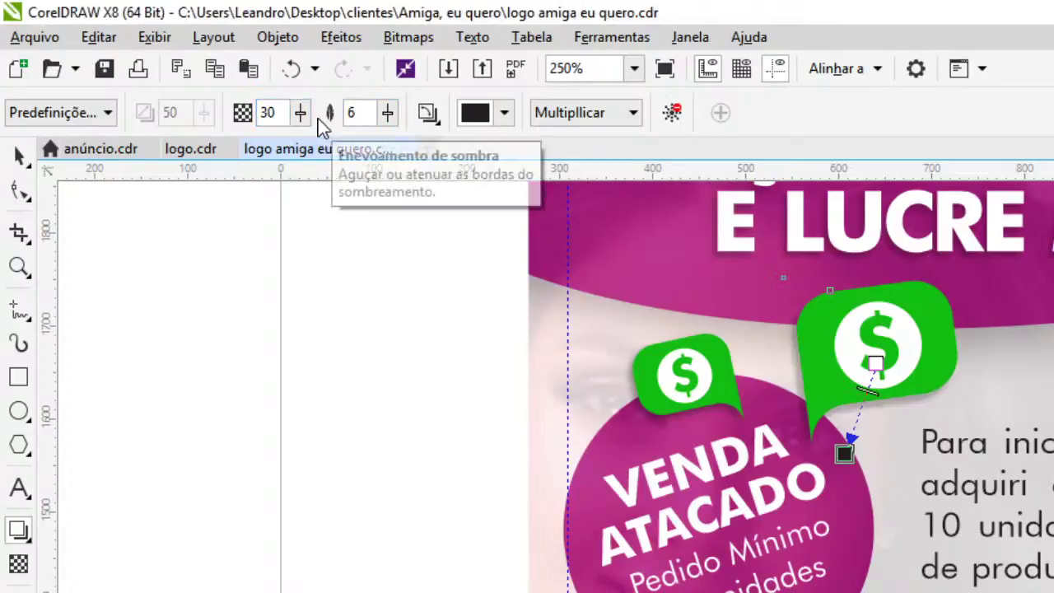
scroll(955, 465, up, 2)
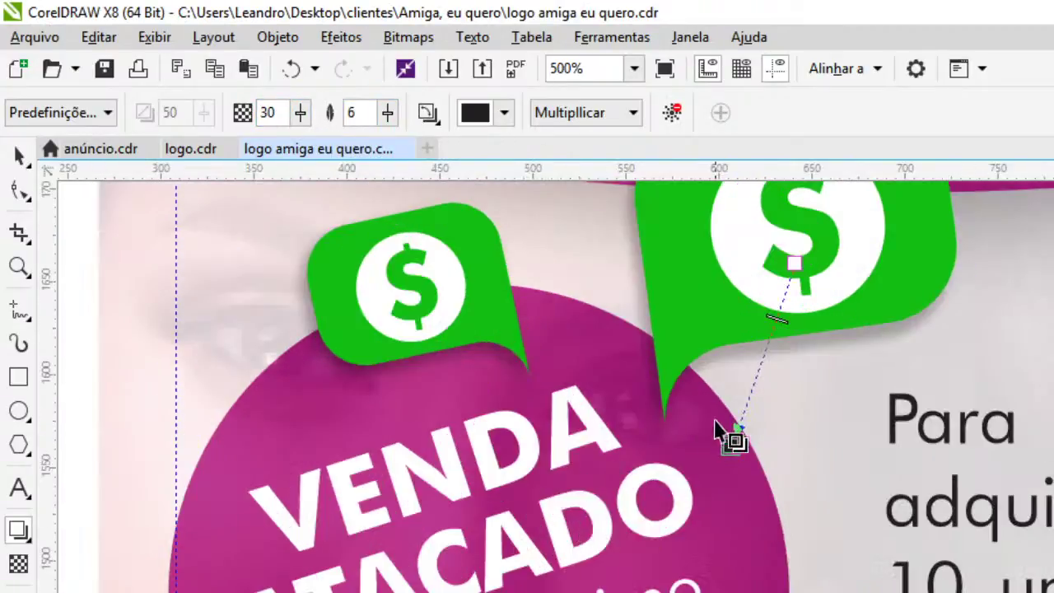
drag(731, 445, 742, 442)
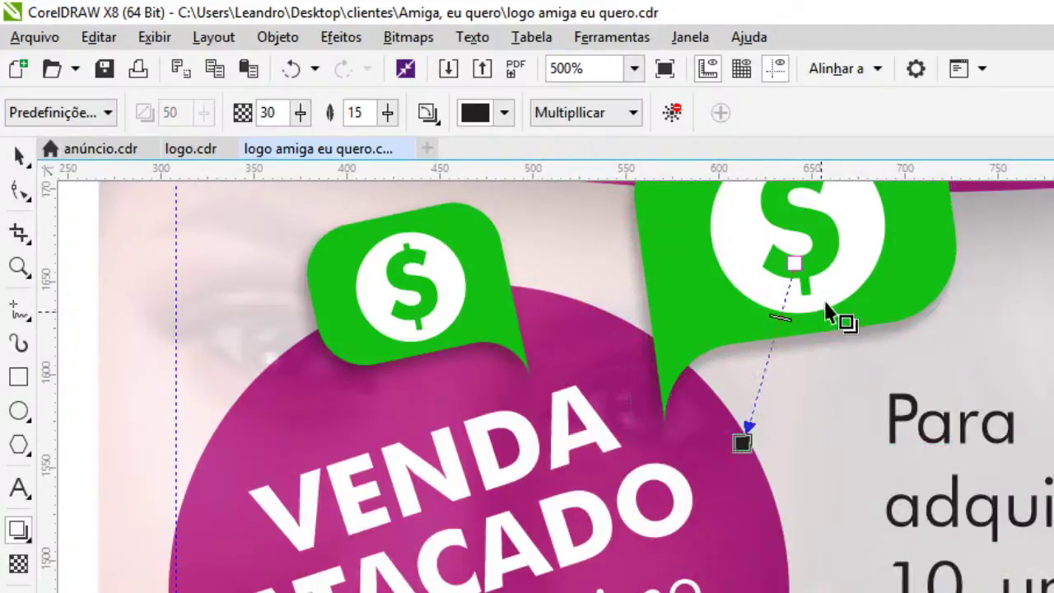
scroll(694, 425, down, 2)
drag(388, 112, 386, 112)
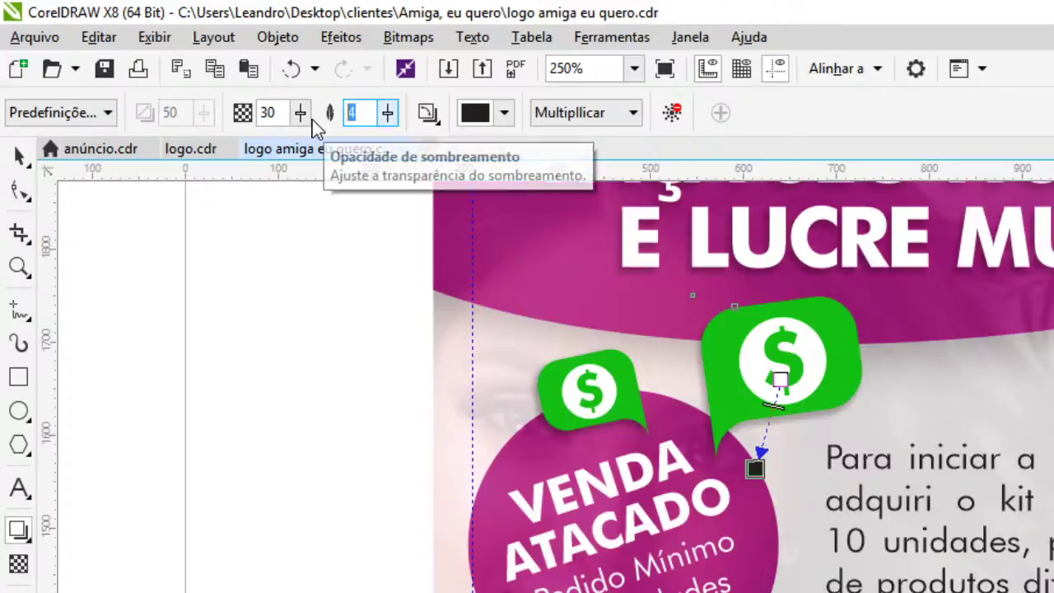
text(8)
key(Return)
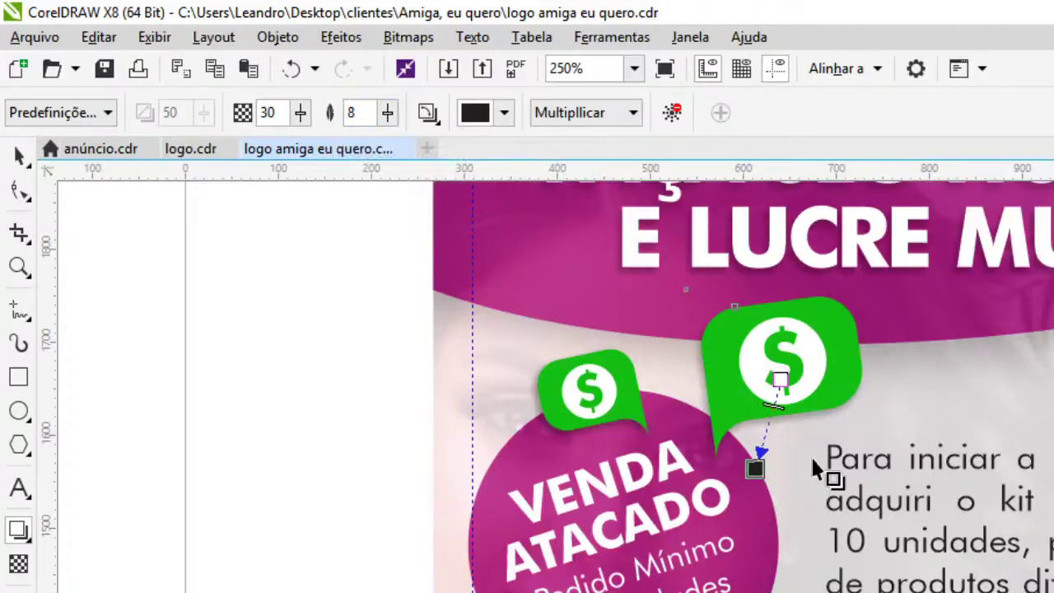
click(19, 157)
click(374, 340)
Hide the rulers and the guidelines around the ad
scroll(609, 330, down, 2)
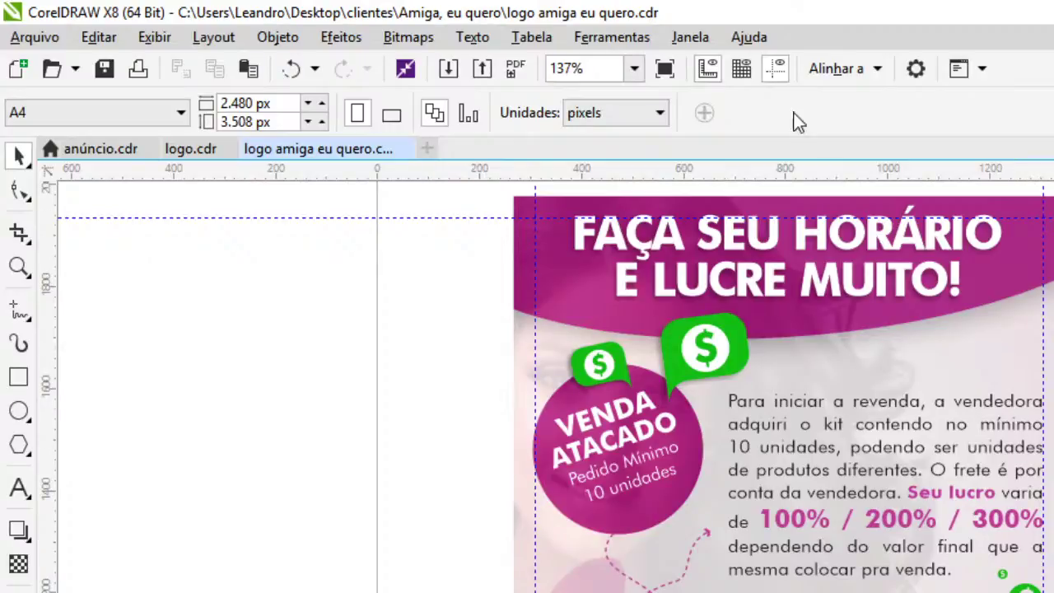
click(707, 69)
click(766, 80)
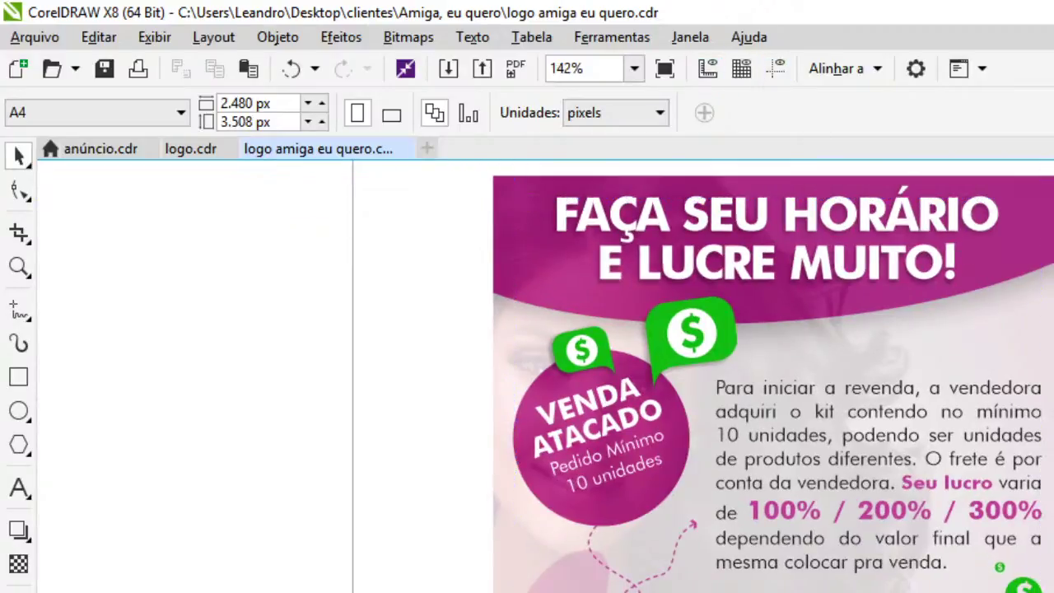
Group all the objects of the 1.080 × 1.080 px ad and centre the group on the page
key(F4)
drag(485, 445, 829, 589)
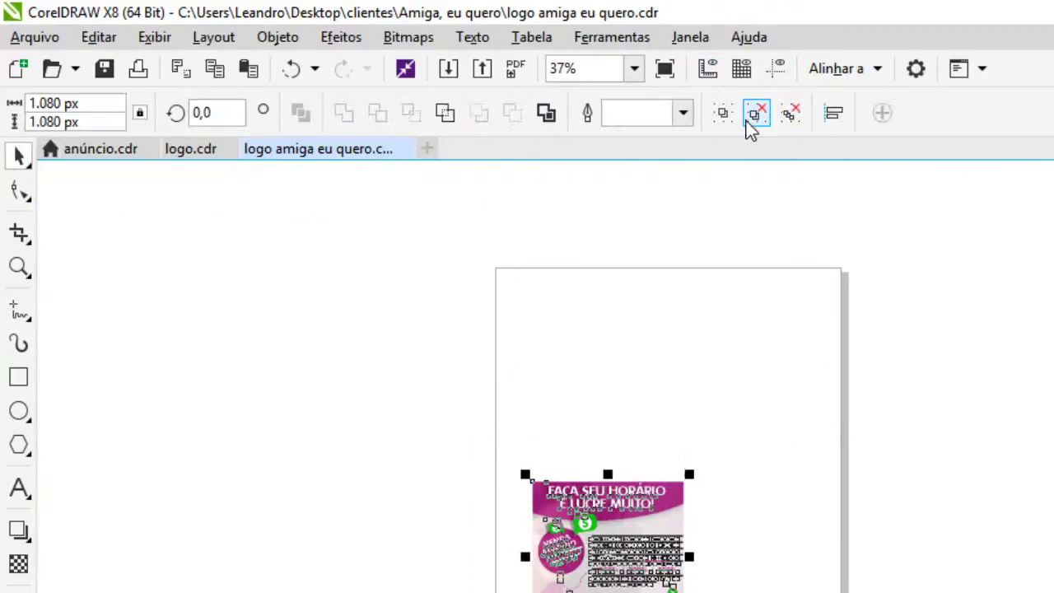
click(724, 118)
key(p)
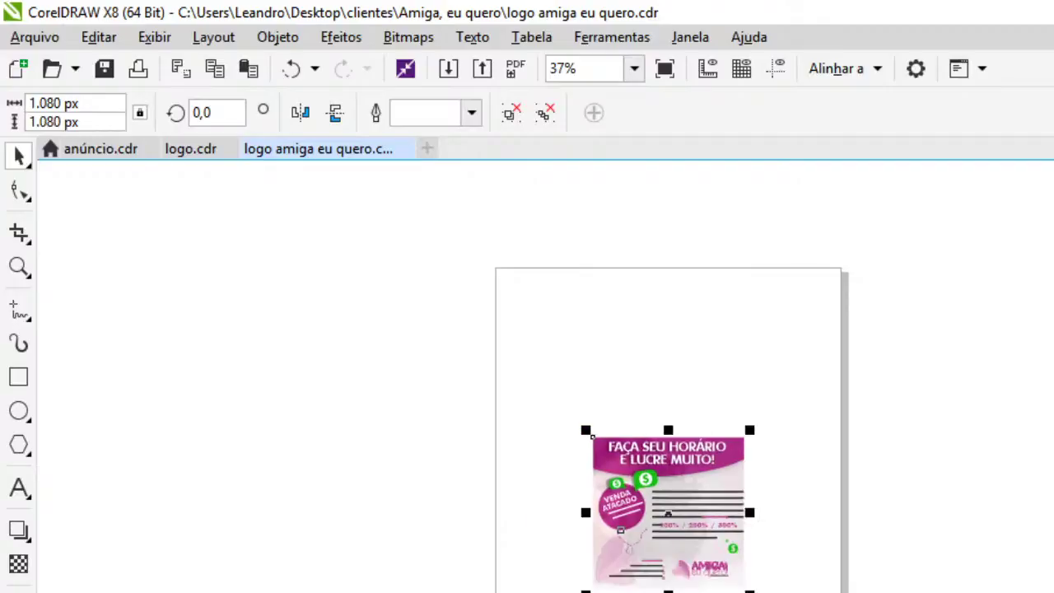
click(321, 210)
scroll(628, 530, up, 4)
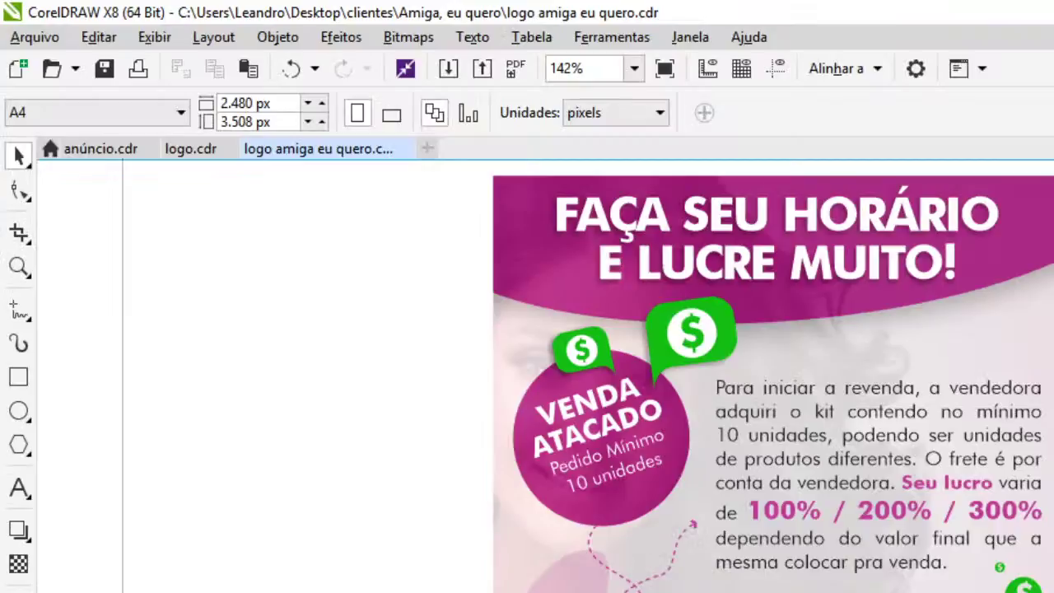
scroll(835, 483, up, 2)
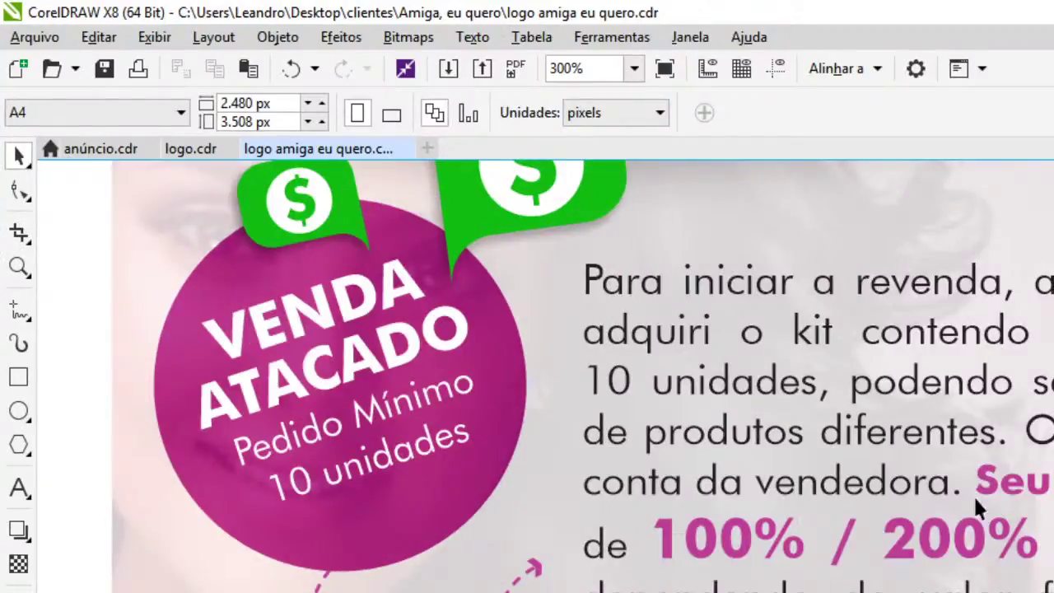
scroll(545, 375, down, 2)
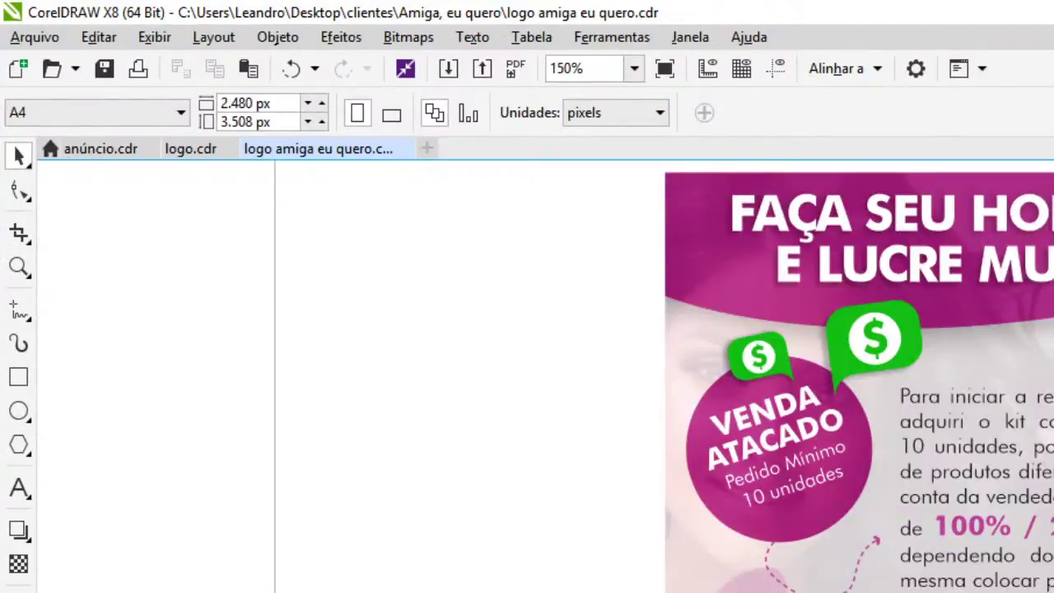